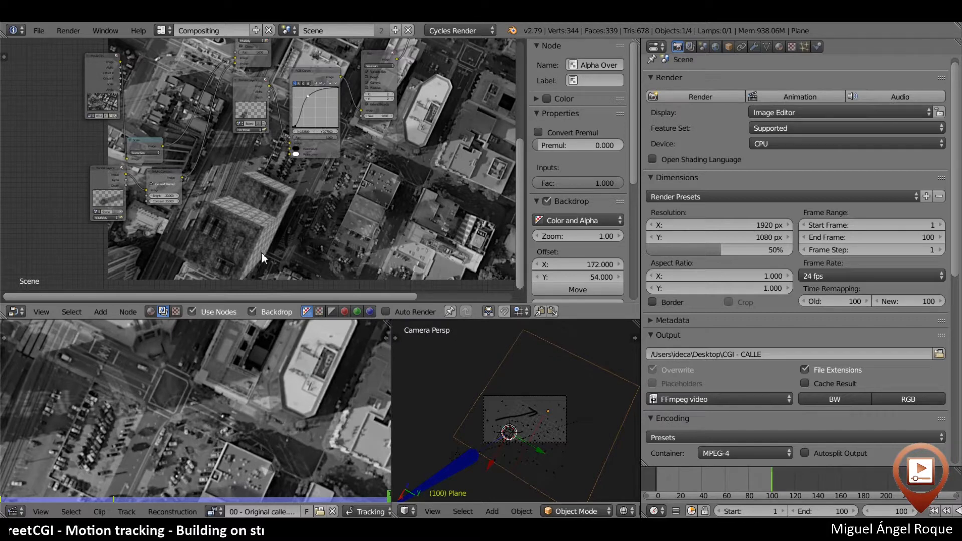
Play the original street footage in a maximized clip view
scroll(323, 254, down, 2)
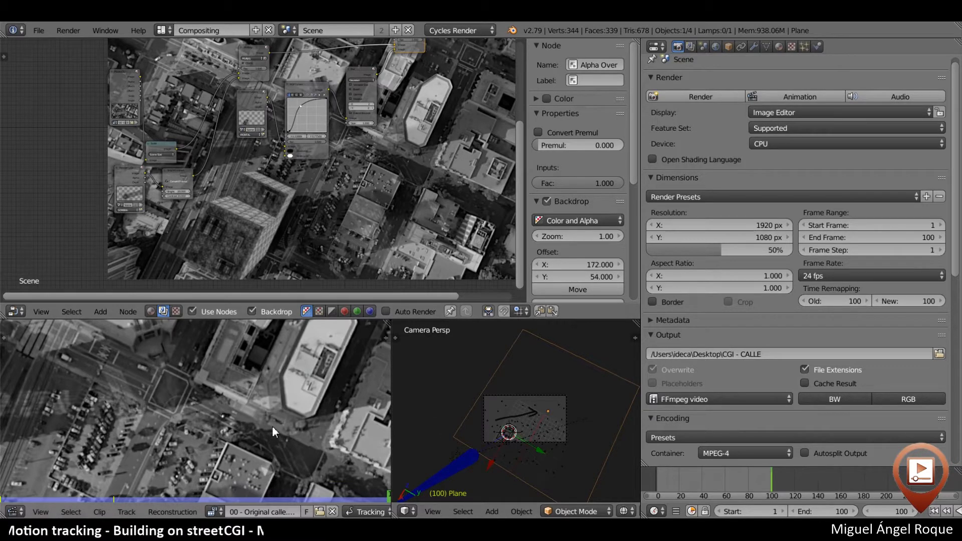
key(shift+space)
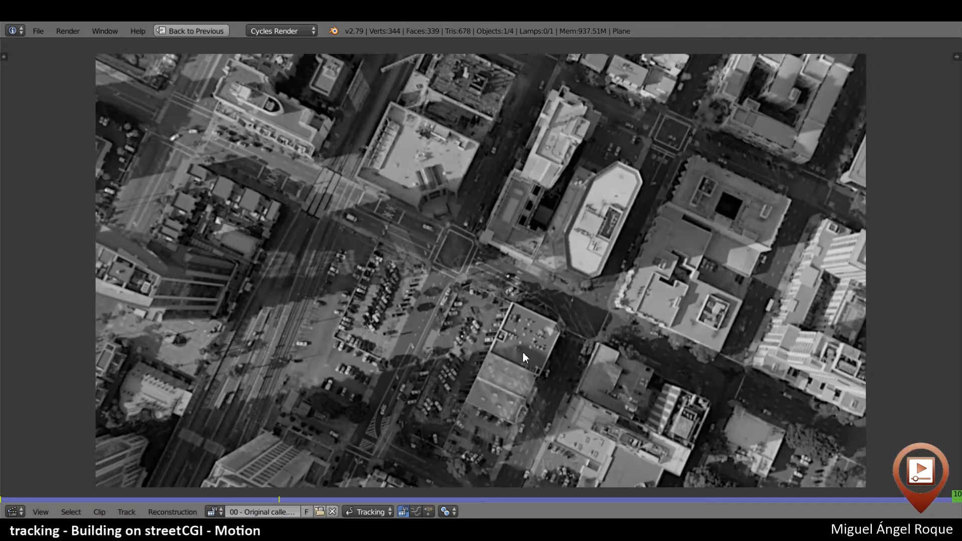
key(alt+a)
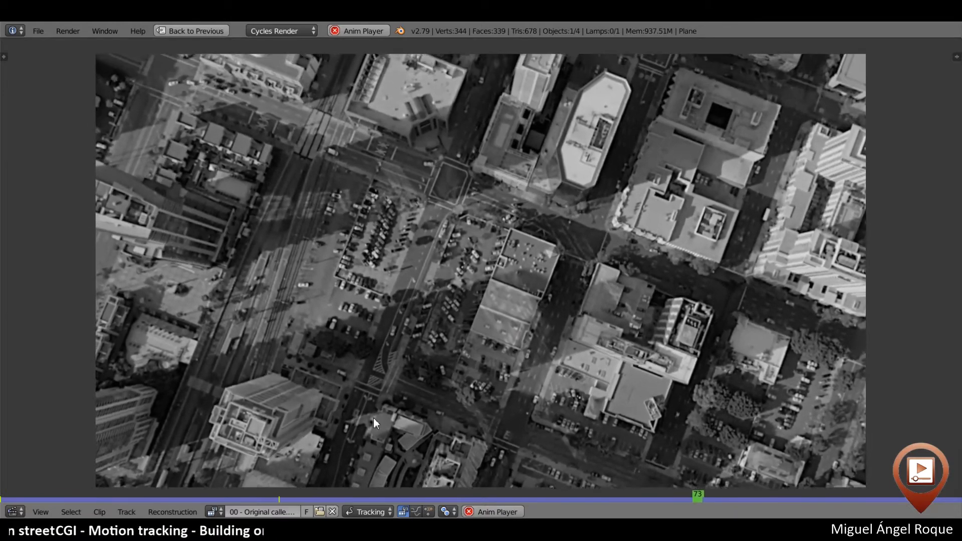
Load the clip 01 - CGI - CALLE video.mp4, review its playback, and stop it in the restored layout
click(212, 512)
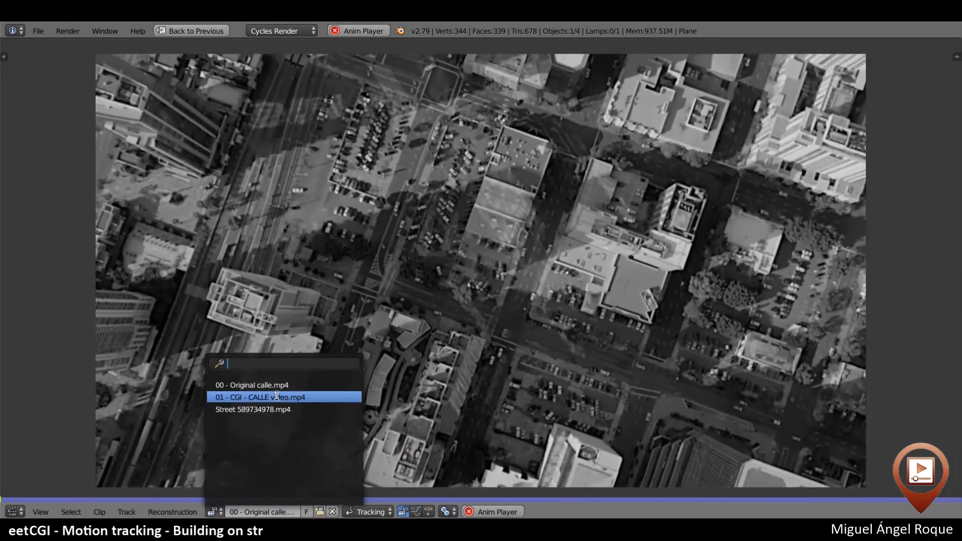
click(289, 397)
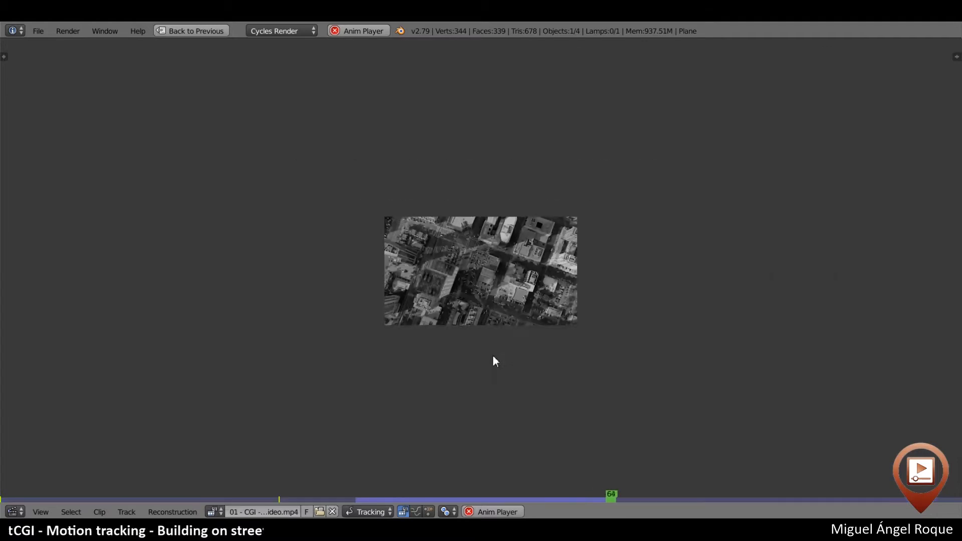
scroll(493, 357, up, 4)
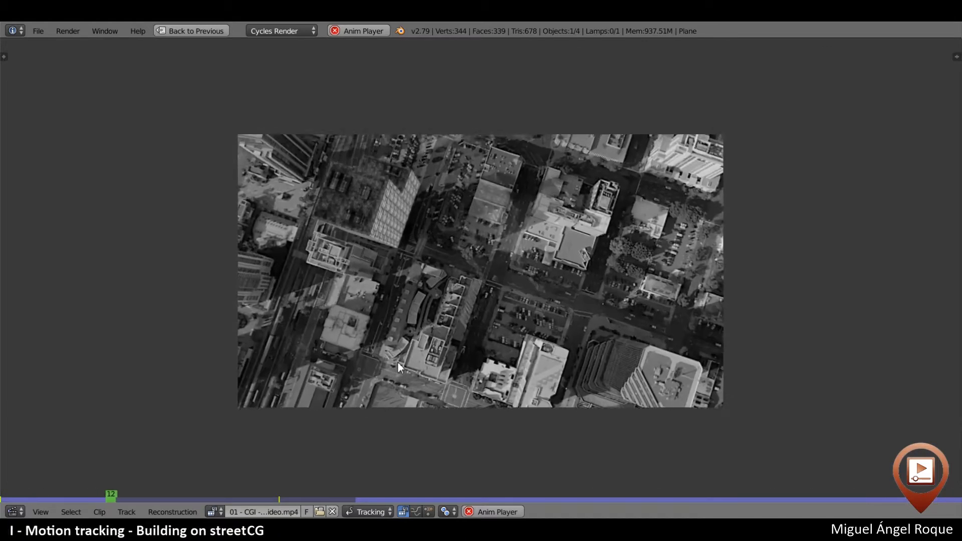
scroll(398, 362, up, 1)
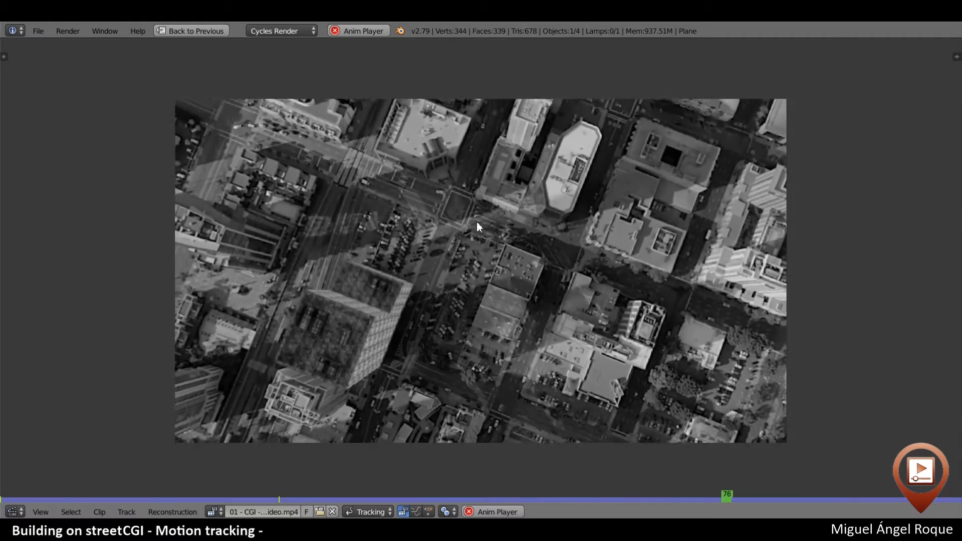
key(shift+space)
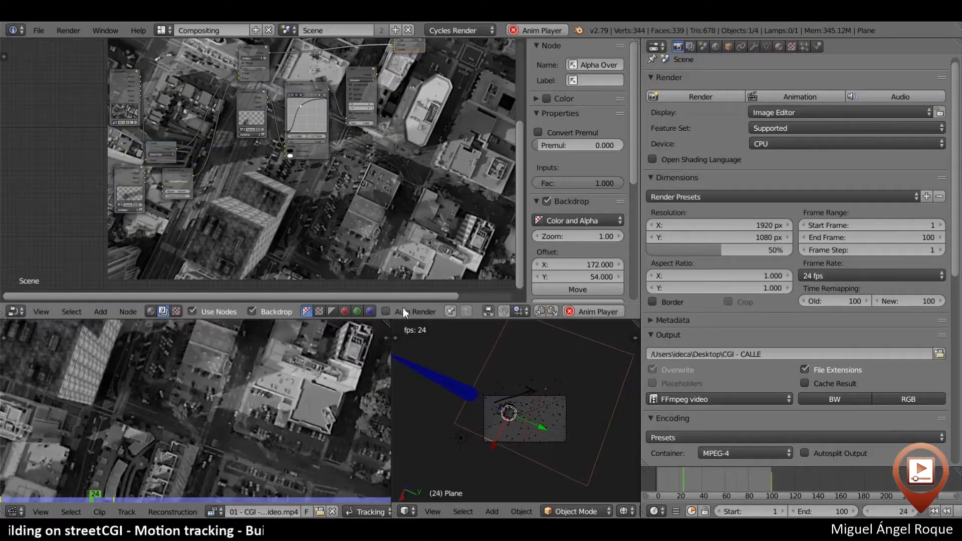
key(Escape)
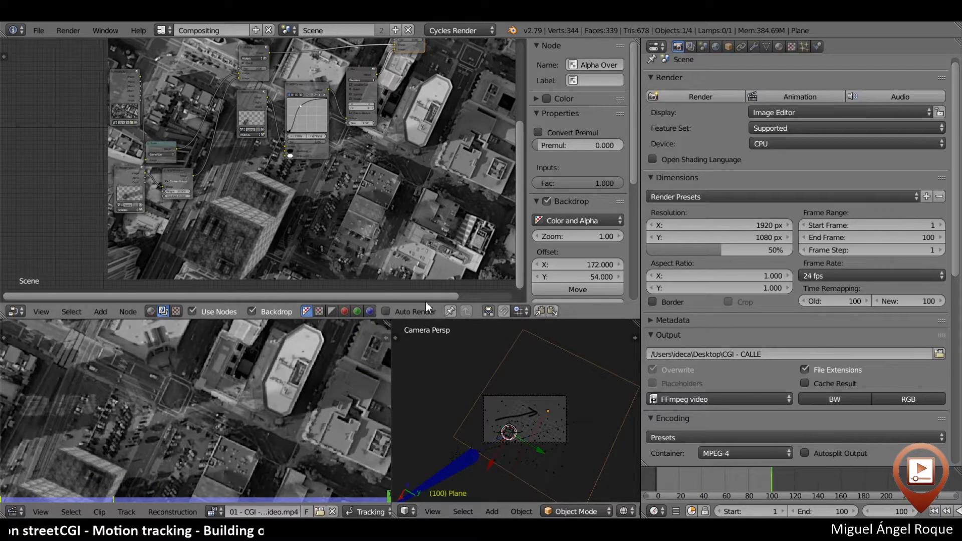
Examine the building, ground plane and track markers from several angles in a maximized, solid-shaded 3D view
key(shift+space)
middle_drag(516, 329, 478, 257)
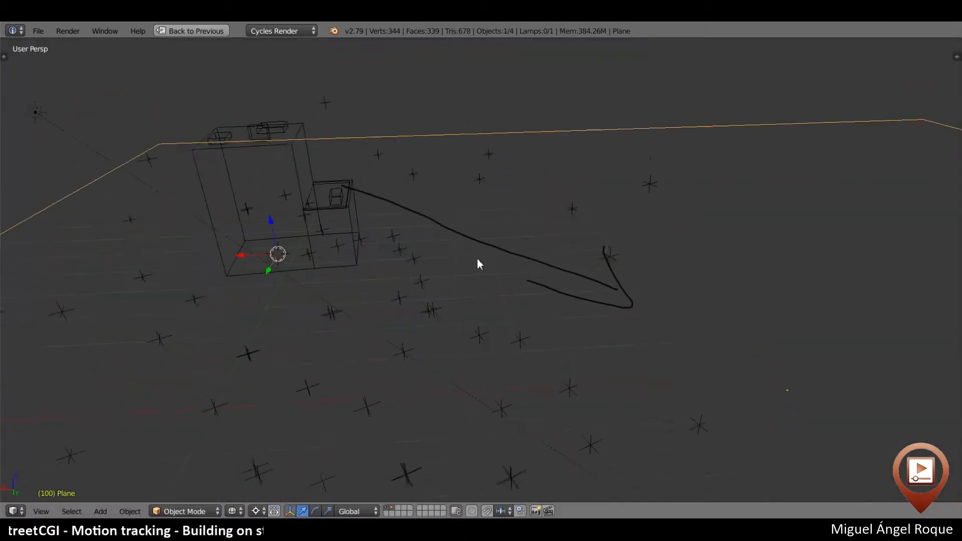
key(z)
mouse_move(309, 281)
middle_down()
mouse_move(377, 242)
mouse_move(477, 280)
mouse_move(896, 286)
mouse_move(696, 282)
middle_up()
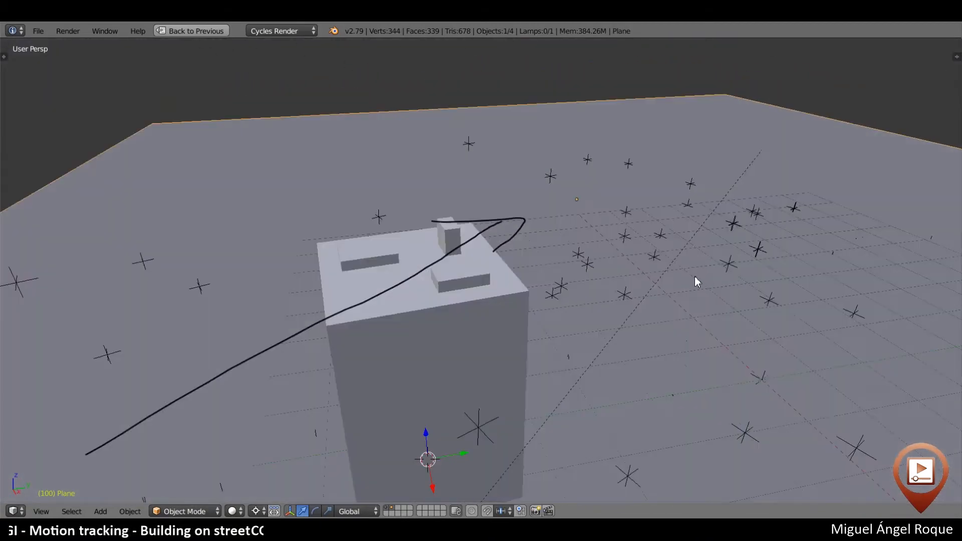
scroll(695, 277, down, 3)
middle_drag(598, 258, 447, 253)
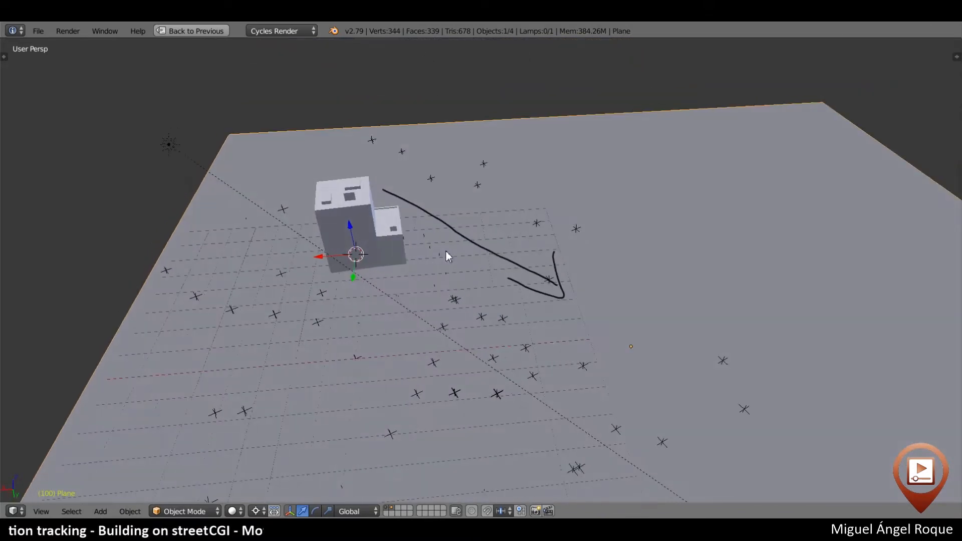
middle_drag(434, 353, 597, 367)
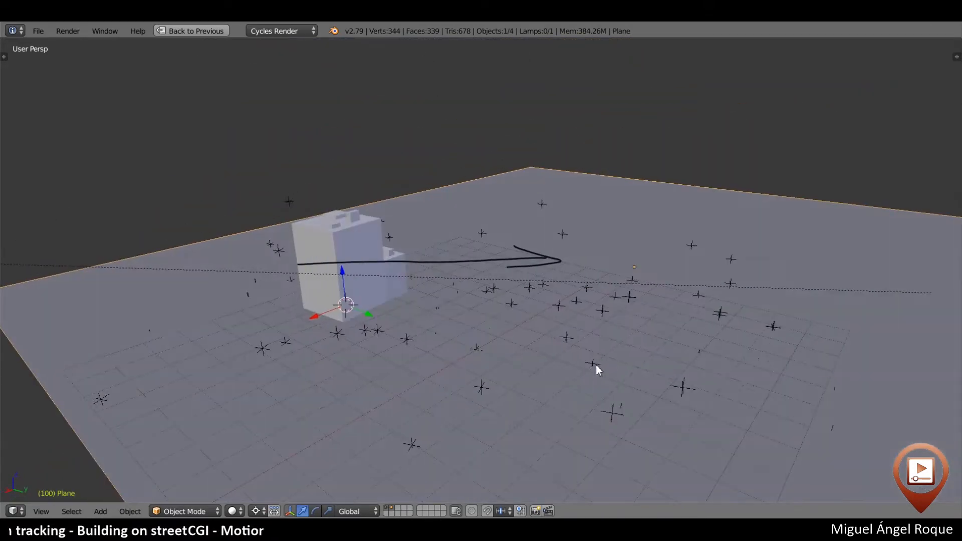
middle_drag(450, 356, 408, 354)
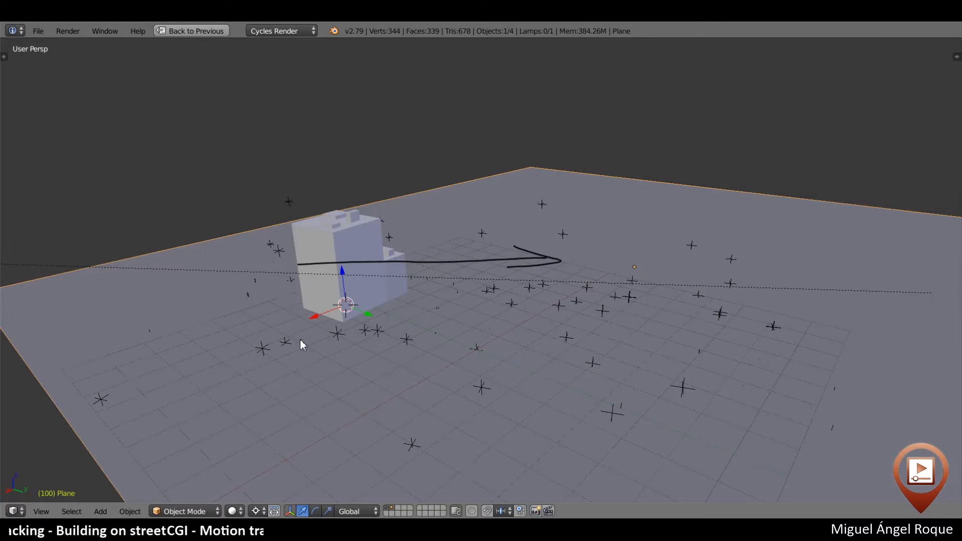
middle_drag(300, 344, 343, 351)
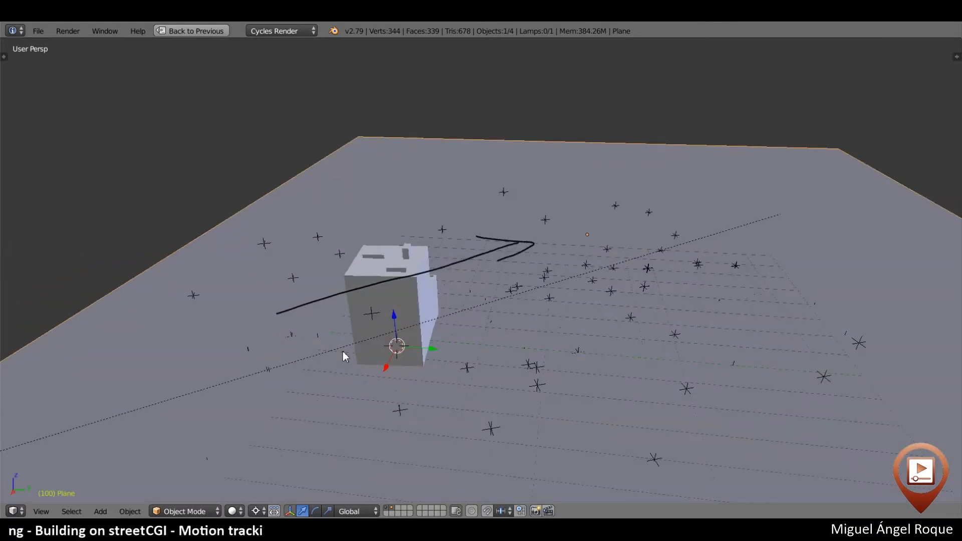
middle_drag(343, 350, 462, 199)
scroll(498, 322, down, 4)
Try to move the camera together with its tracking points
right_click(489, 140)
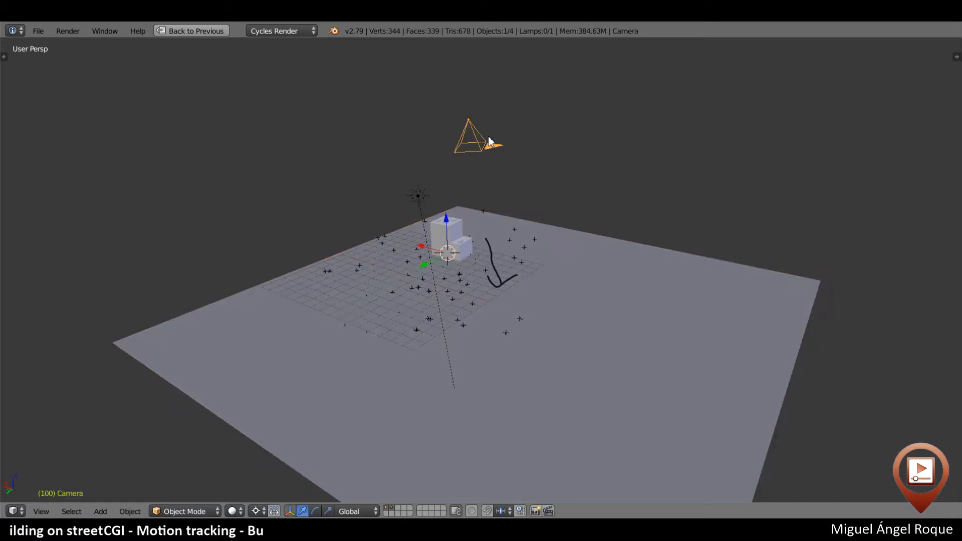
key(g)
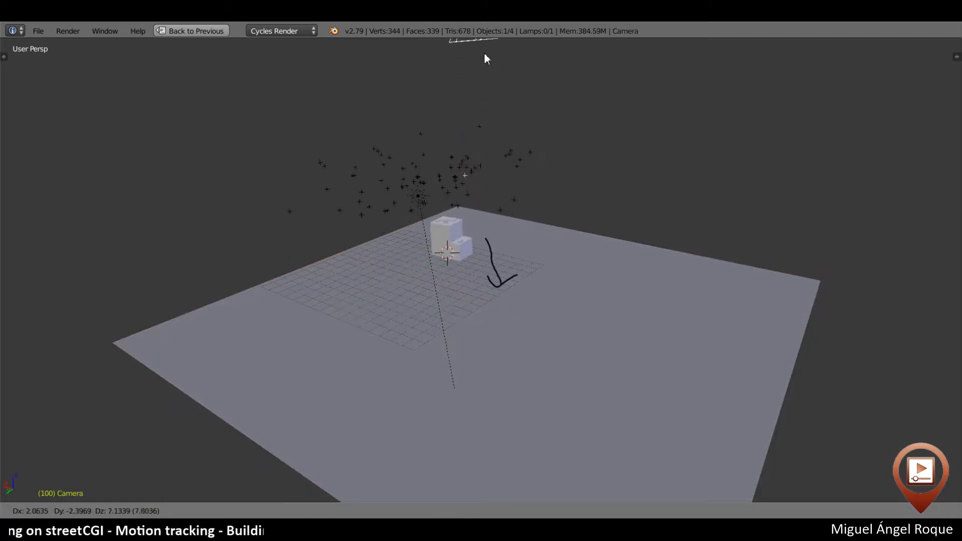
right_click(484, 52)
Play the animation and examine the tracked camera's movement above the building from several angles
middle_drag(429, 267, 461, 296)
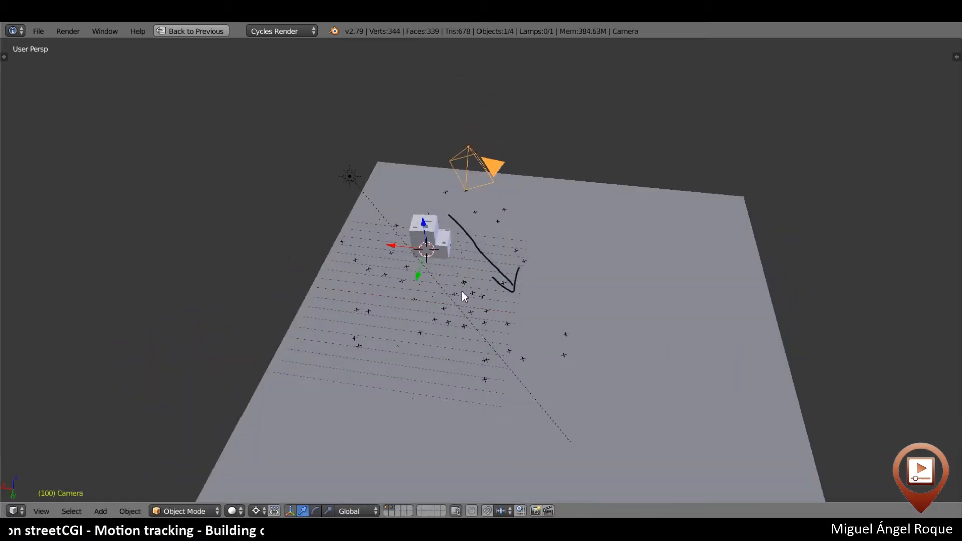
key(alt+a)
middle_drag(450, 248, 410, 183)
scroll(407, 180, down, 2)
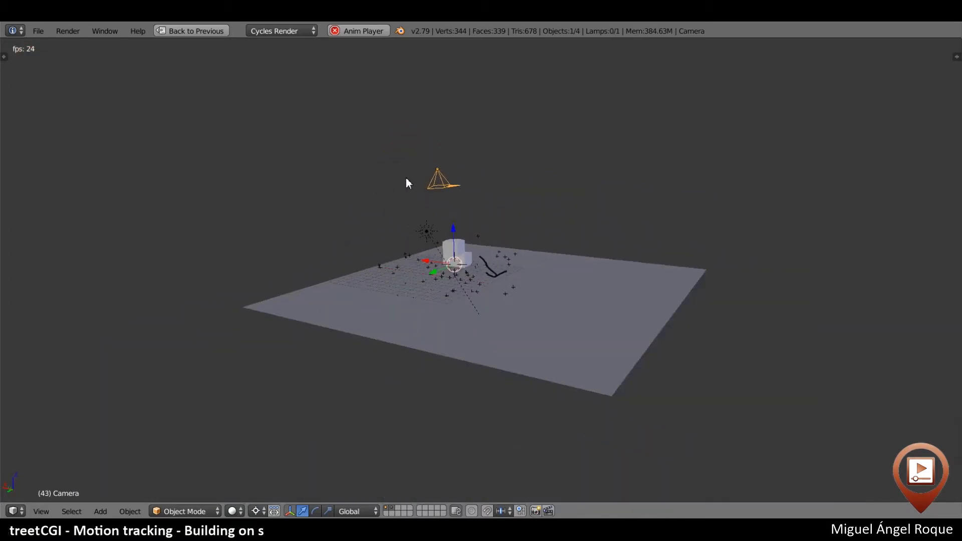
scroll(406, 179, up, 2)
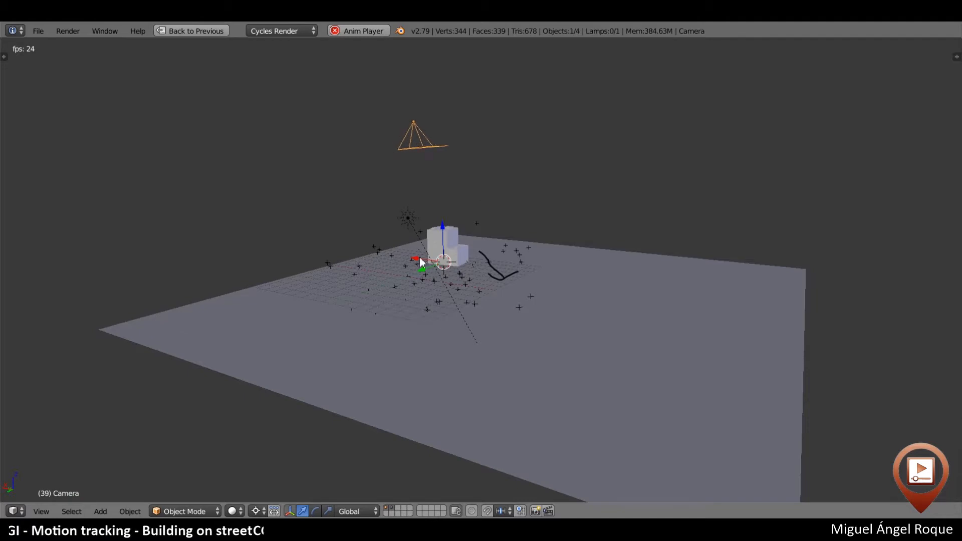
middle_drag(419, 222, 434, 319)
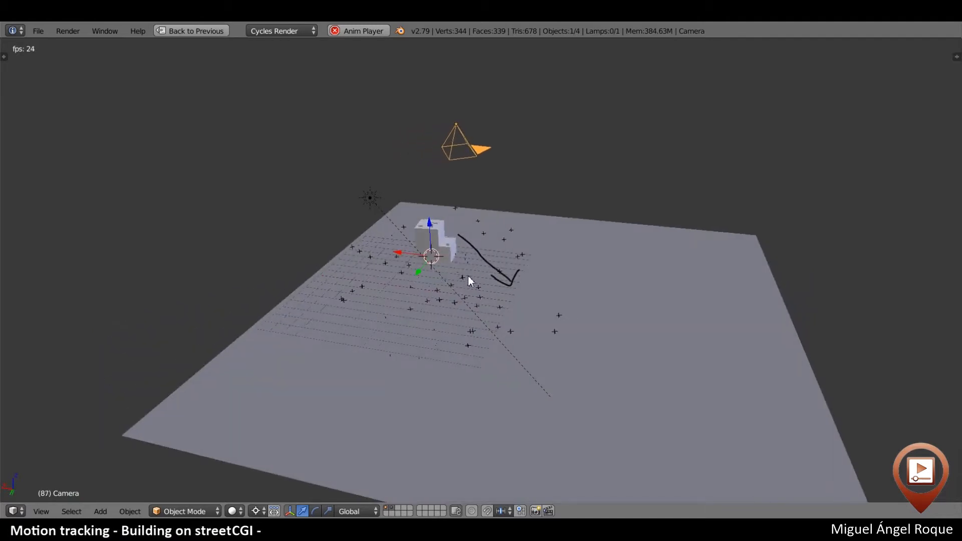
key(Escape)
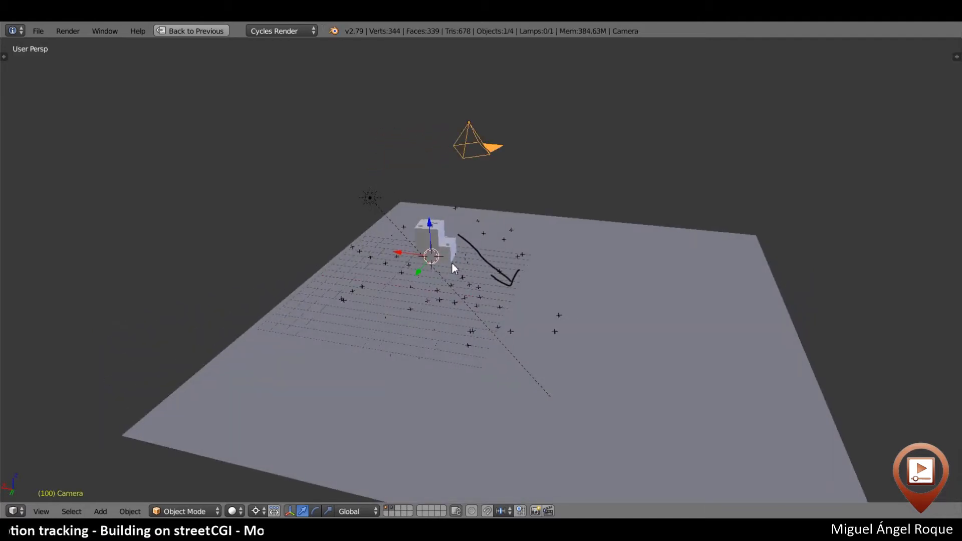
Maximize the compositing node editor and preview the Movie Clip and Scale node outputs in the backdrop
key(ctrl+Up)
key(ctrl+Up)
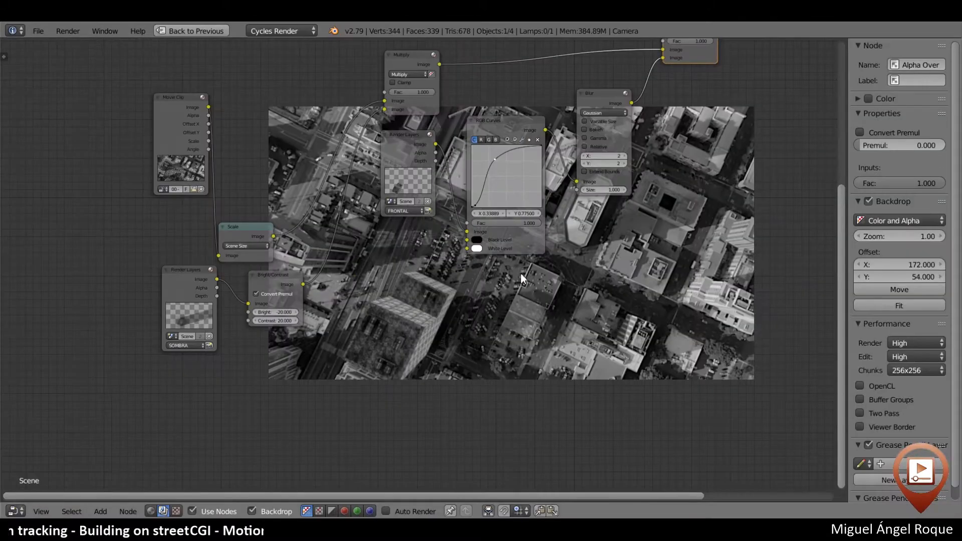
middle_drag(522, 274, 665, 360)
ctrl+shift+click(221, 201)
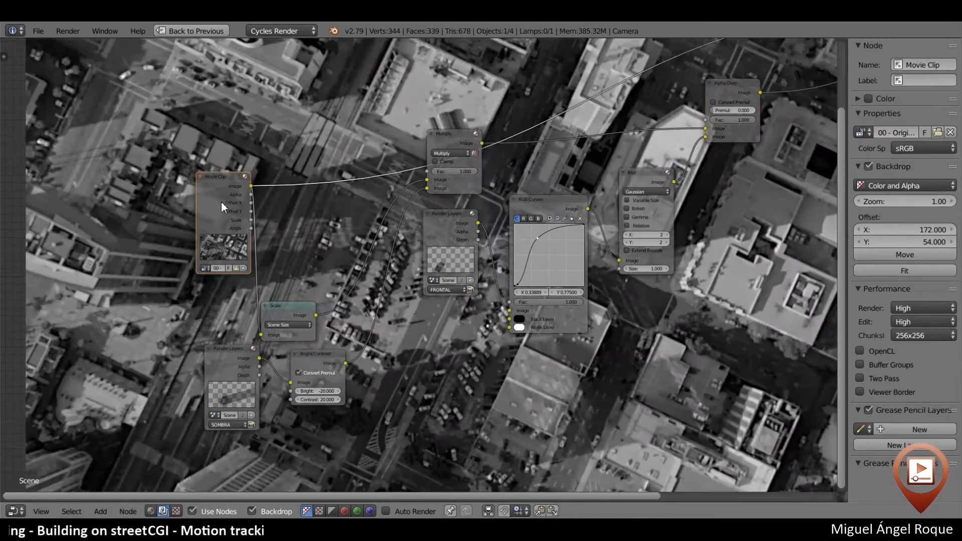
ctrl+shift+click(277, 317)
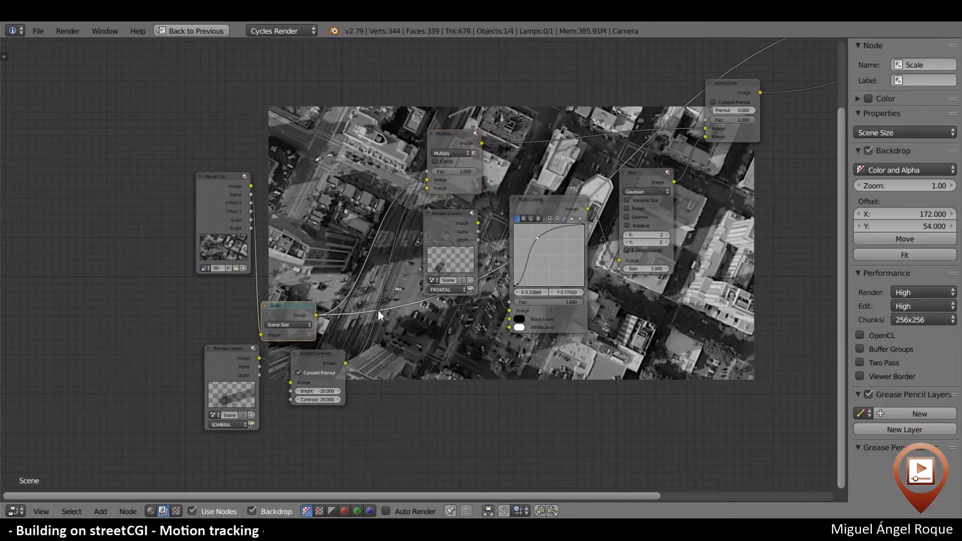
Inspect the SOMBRA and FRONTAL render layer nodes and preview the Alpha Over result through the Viewer node
middle_drag(515, 264, 538, 360)
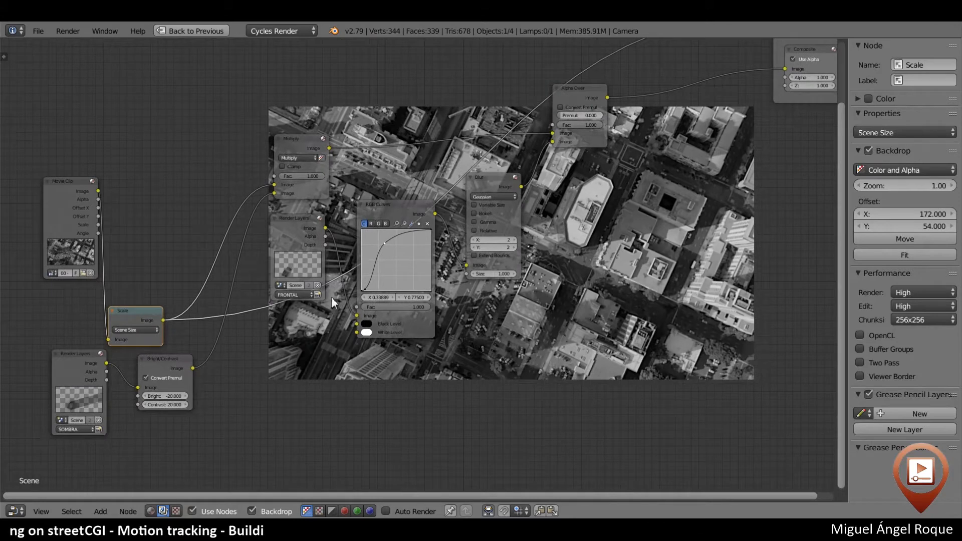
click(67, 374)
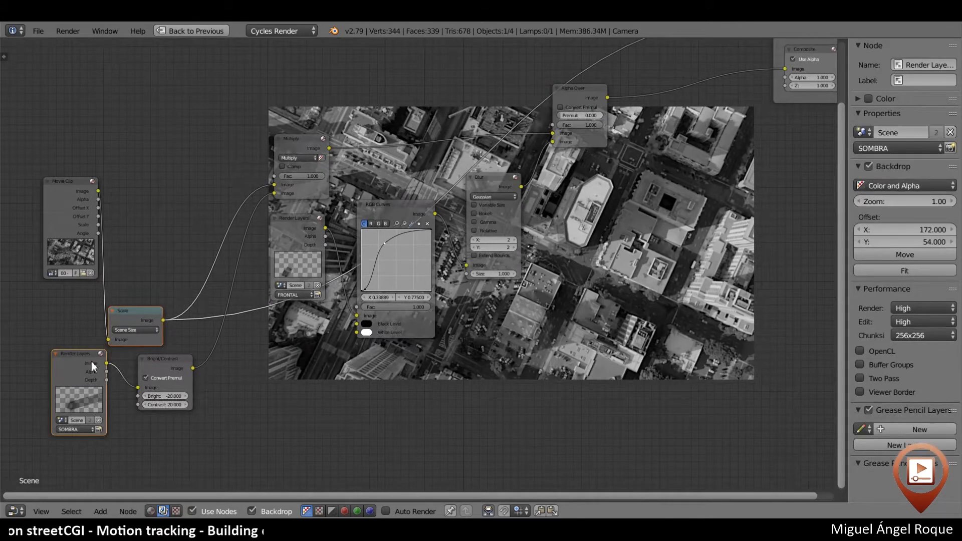
click(295, 226)
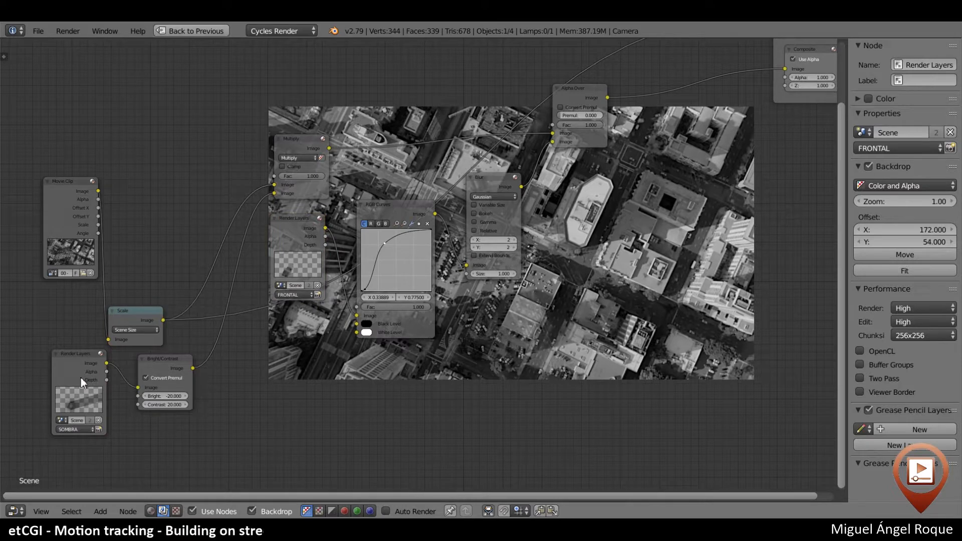
middle_drag(494, 195, 228, 343)
click(340, 252)
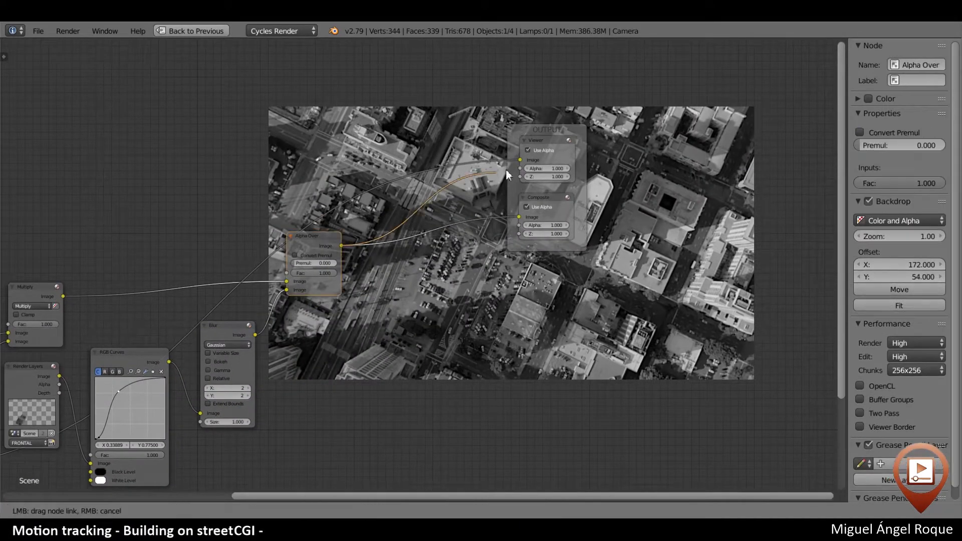
middle_drag(411, 318, 371, 205)
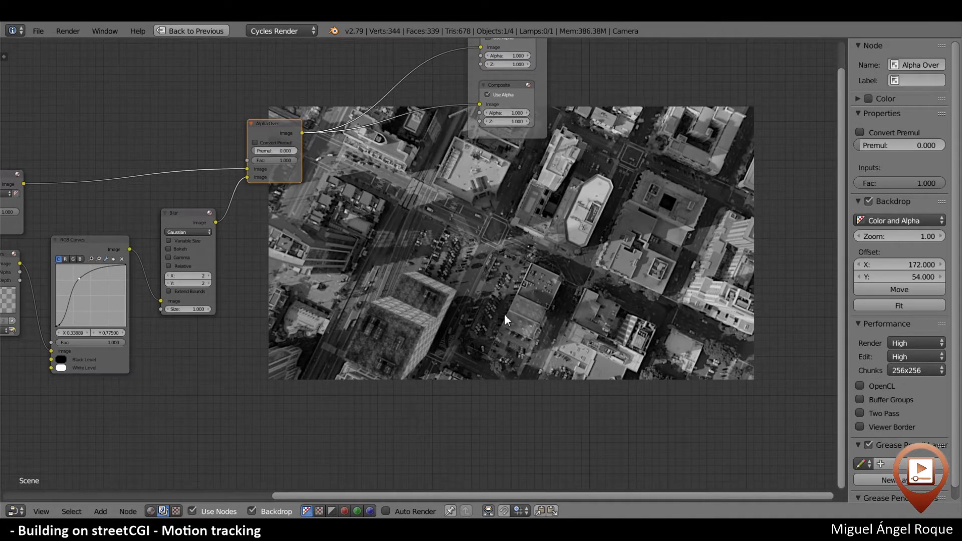
key(ctrl+Up)
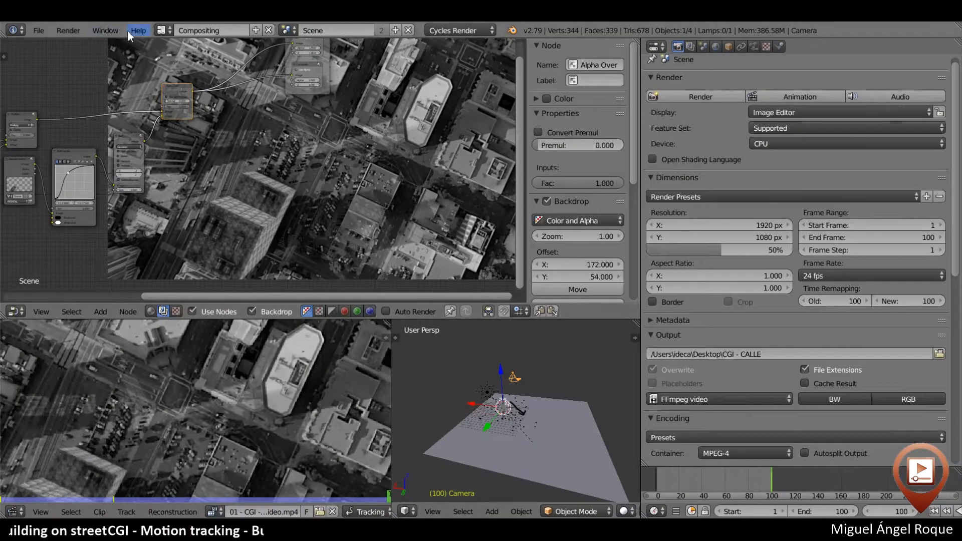
Start a new project by reloading the start-up file
click(37, 31)
click(46, 46)
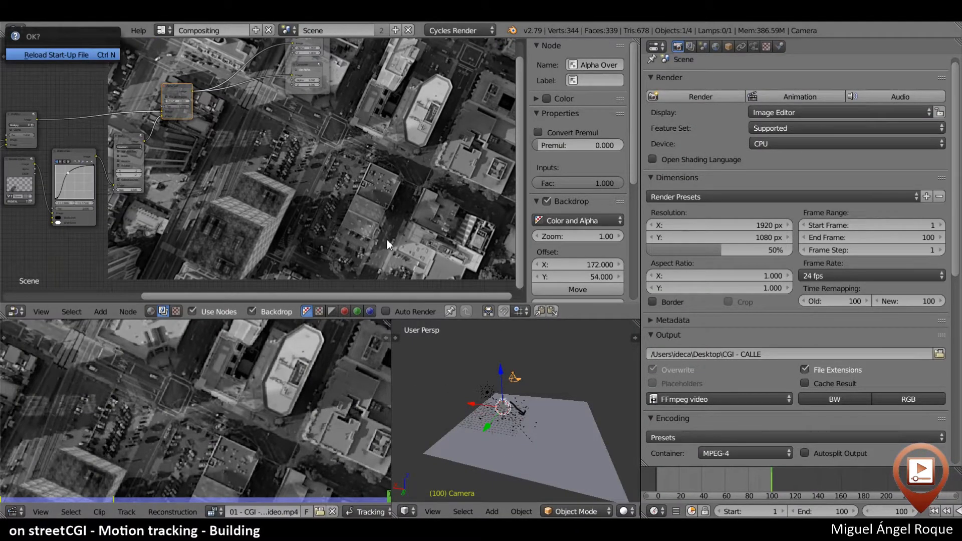
click(78, 56)
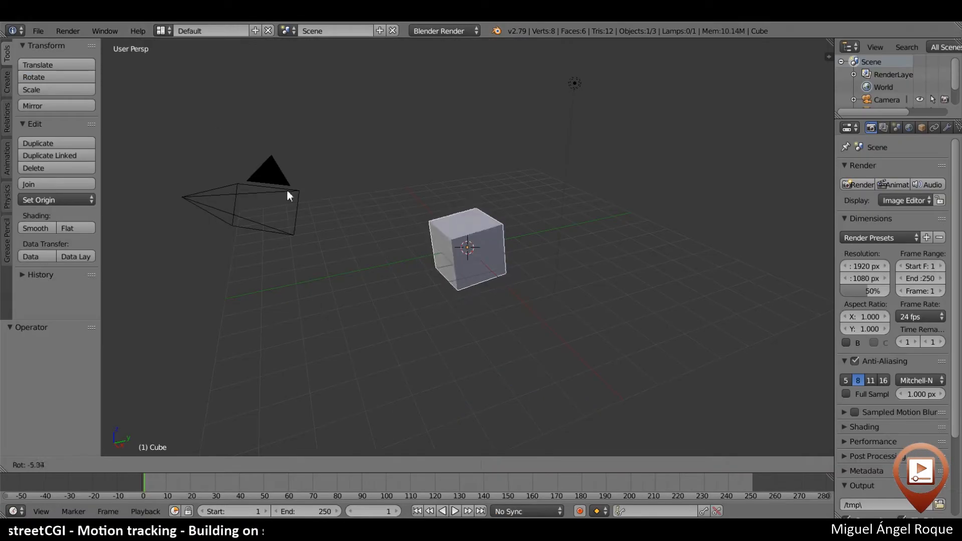
key(r)
key(Escape)
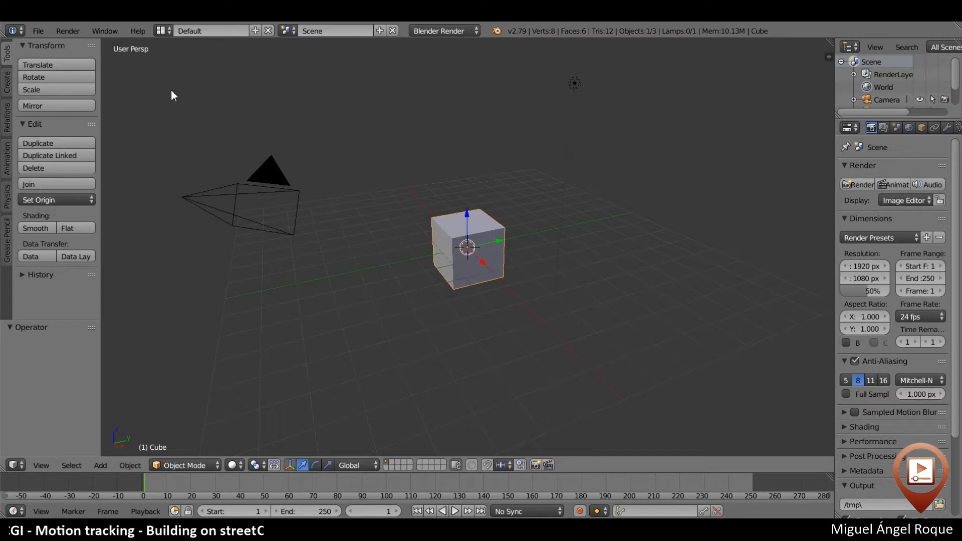
Switch the screen layout to Motion Tracking
click(161, 31)
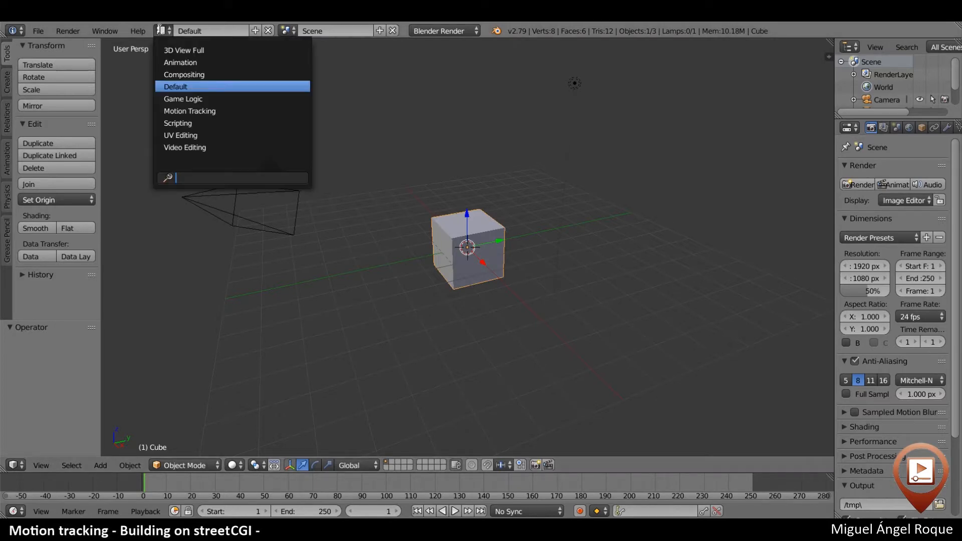
click(210, 110)
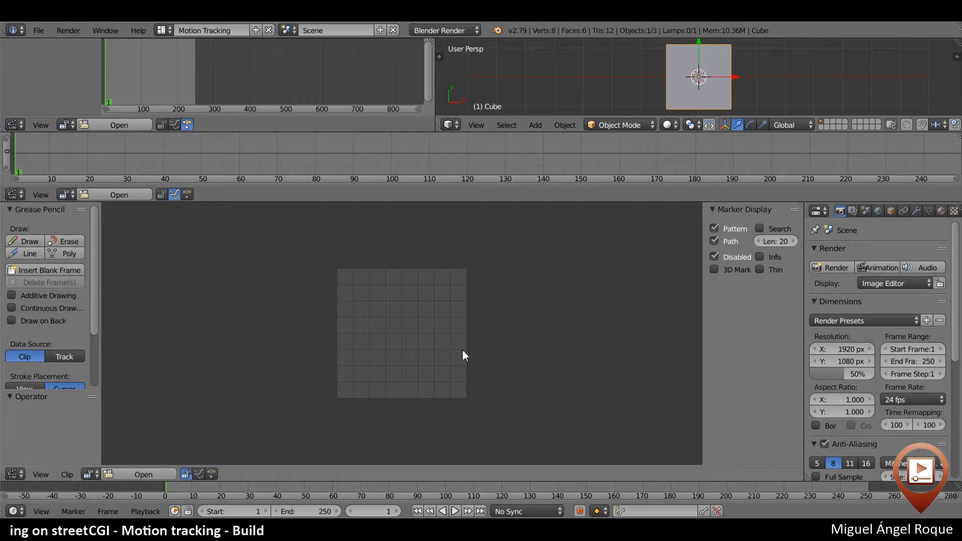
scroll(462, 351, down, 1)
scroll(371, 415, up, 2)
Open the clip Original calle.mp4 from the CGI - Calle folder, using the thumbnail display to identify it
click(143, 475)
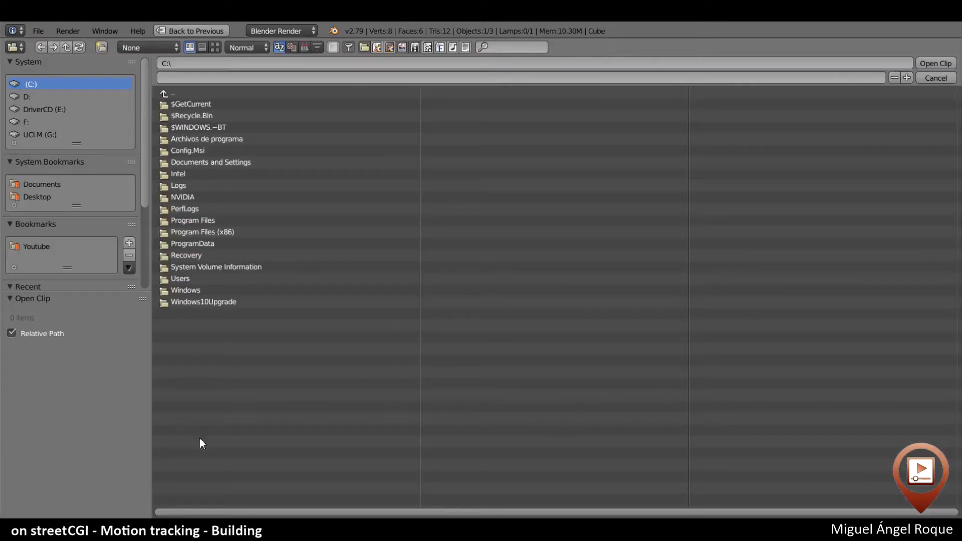
click(40, 248)
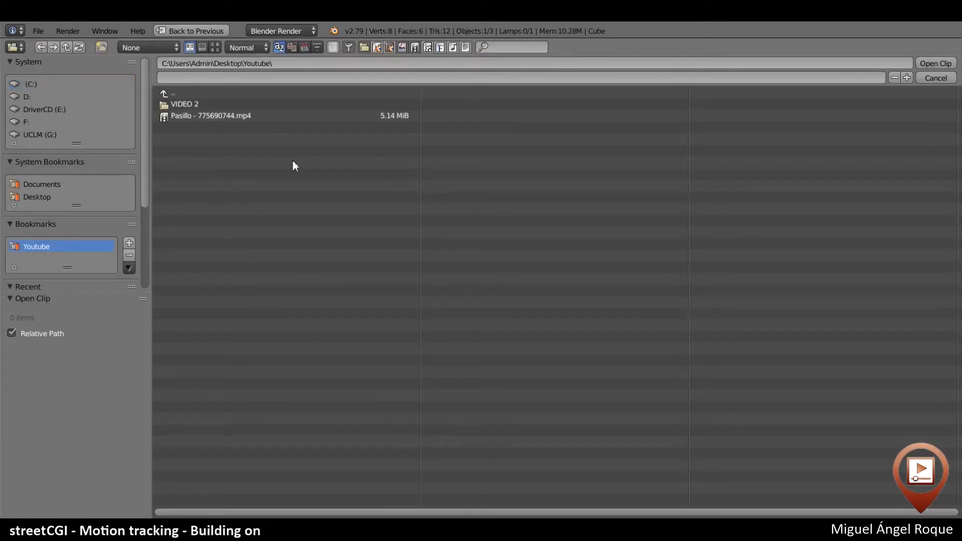
scroll(64, 245, down, 3)
click(64, 248)
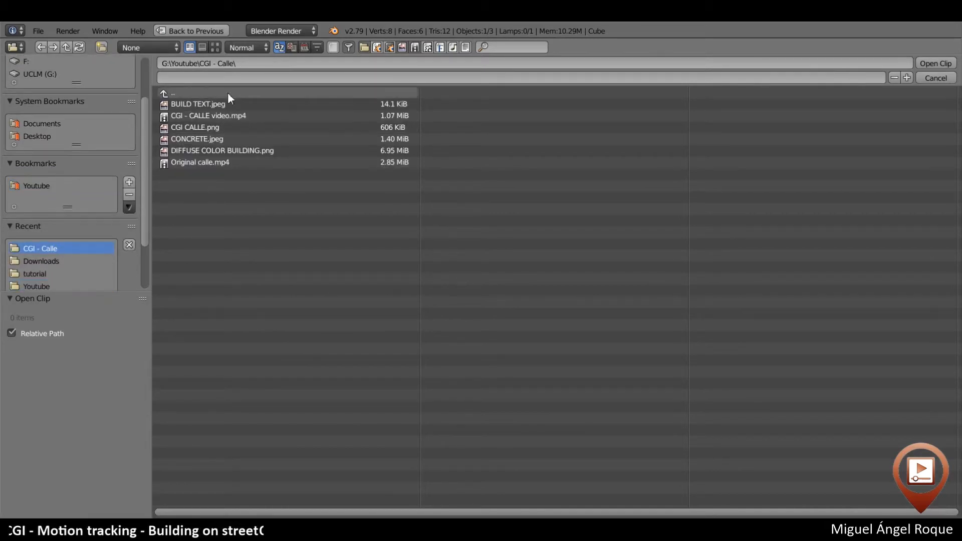
click(214, 48)
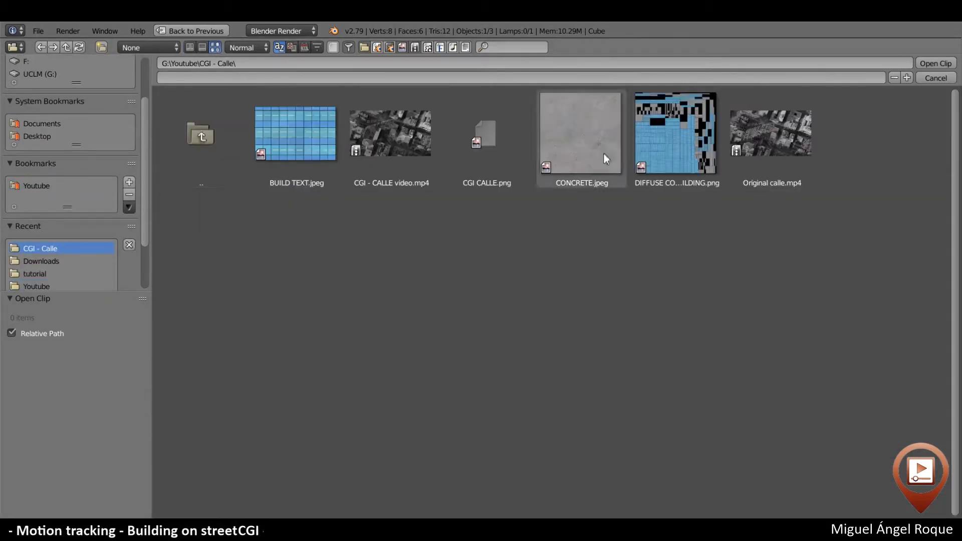
click(760, 140)
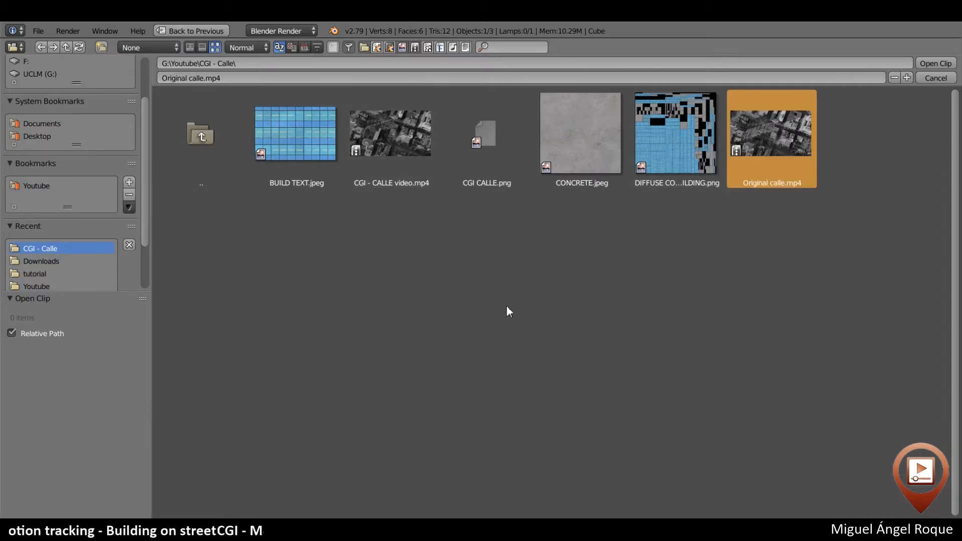
click(936, 64)
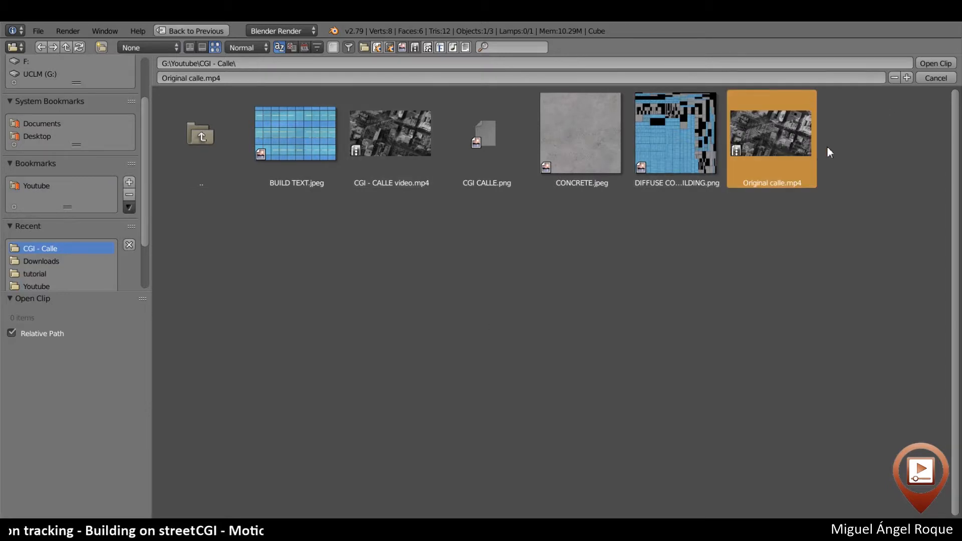
scroll(380, 369, down, 4)
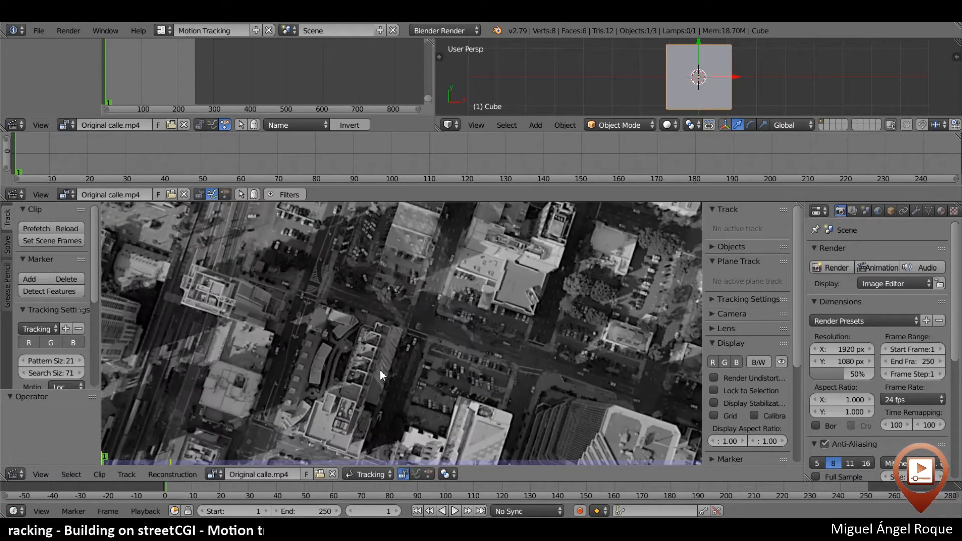
Prefetch the street clip's frames into memory and check the footage in the clip view
scroll(380, 369, up, 1)
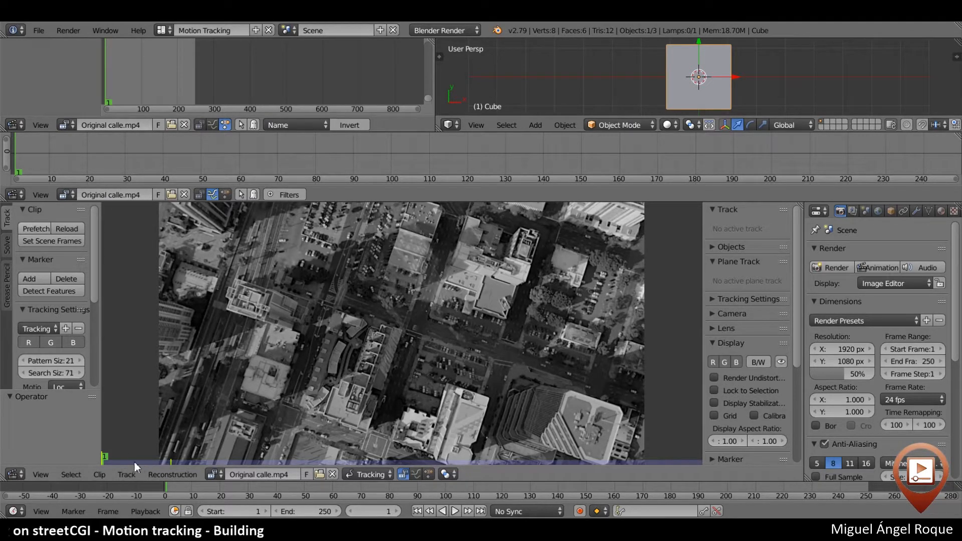
key(ctrl+p)
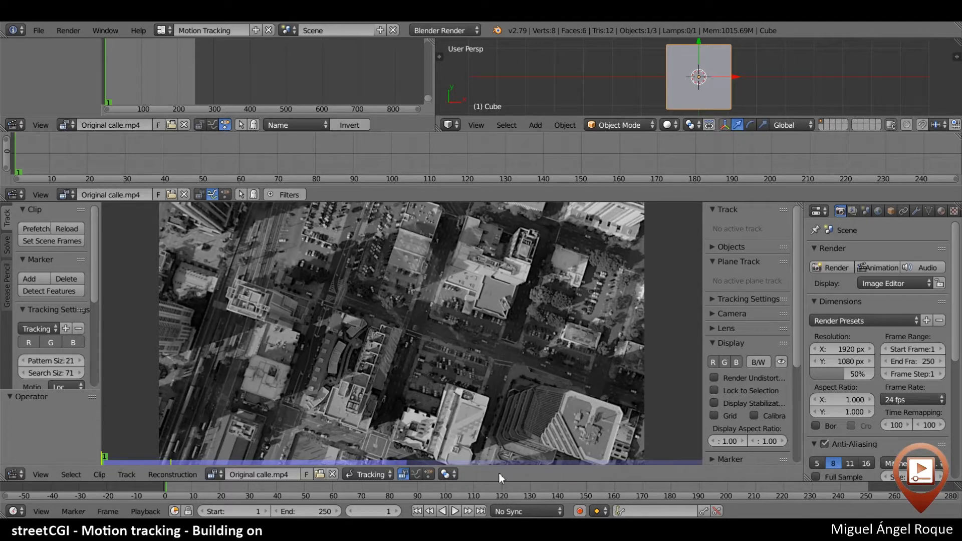
scroll(332, 393, down, 1)
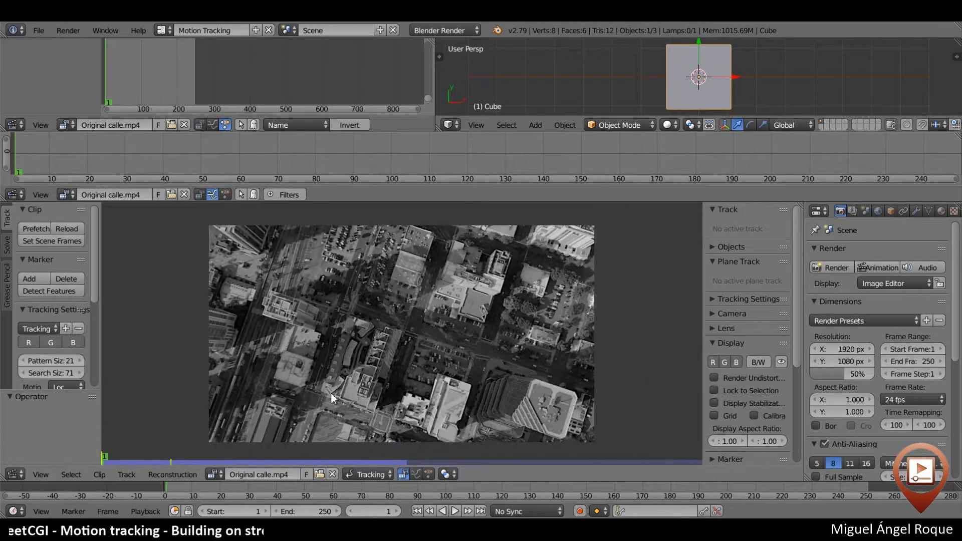
scroll(331, 392, up, 2)
middle_drag(331, 392, 367, 298)
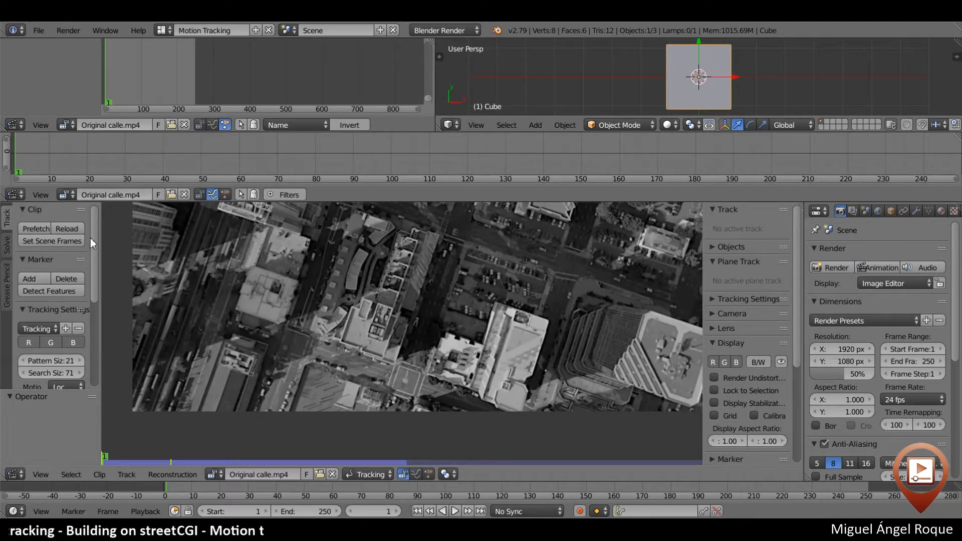
Show the System user preferences in place of the 3D view and locate the Sequencer/Clip Editor memory cache limit
click(449, 125)
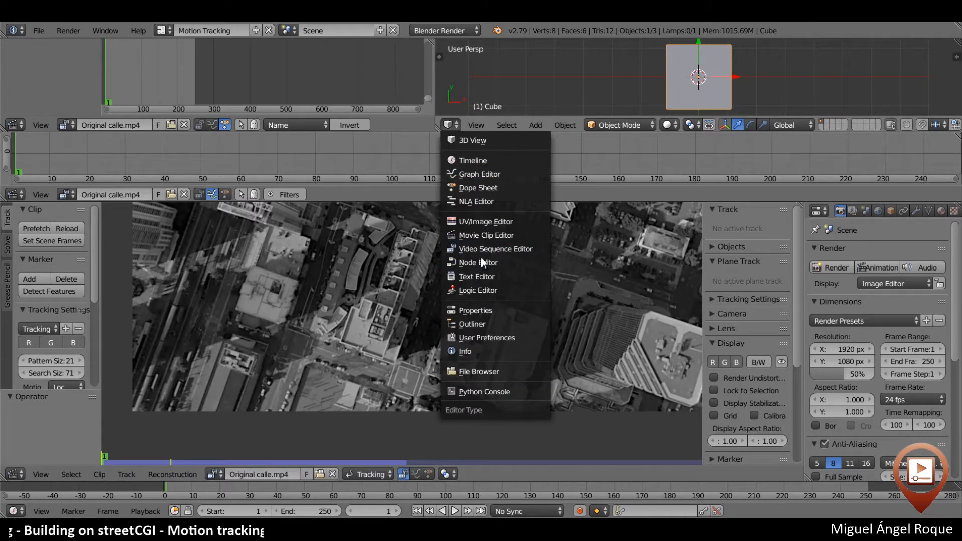
click(486, 339)
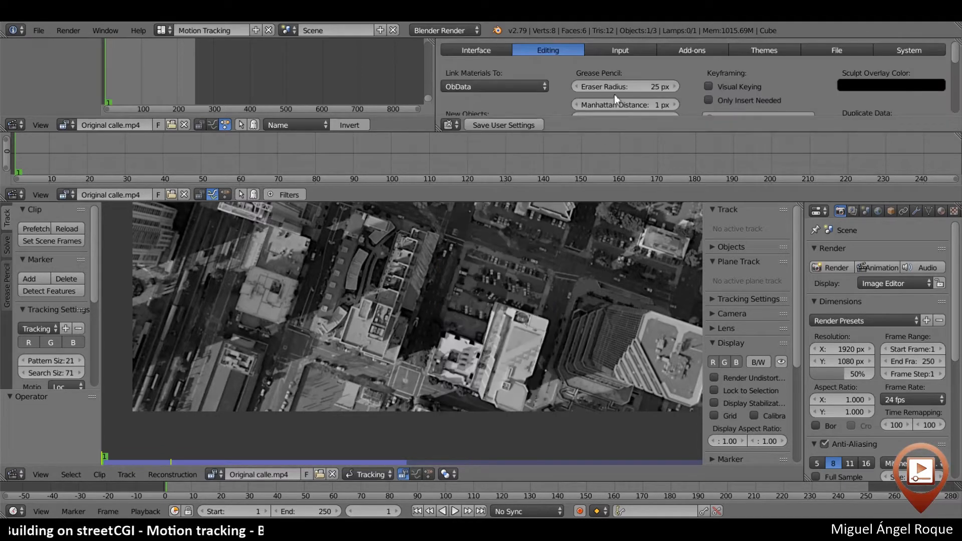
click(911, 52)
scroll(736, 100, down, 10)
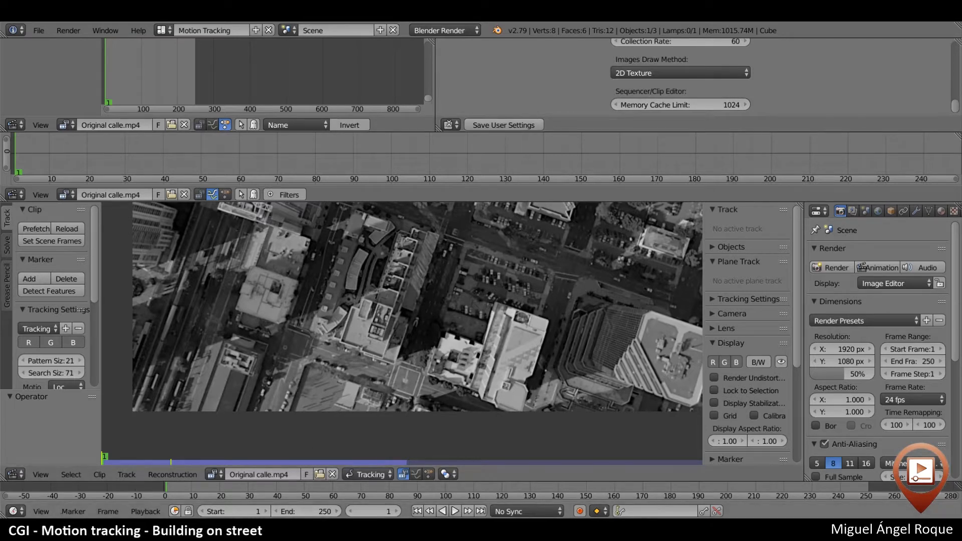
Set the scene's end frame to 100
click(309, 512)
text(100)
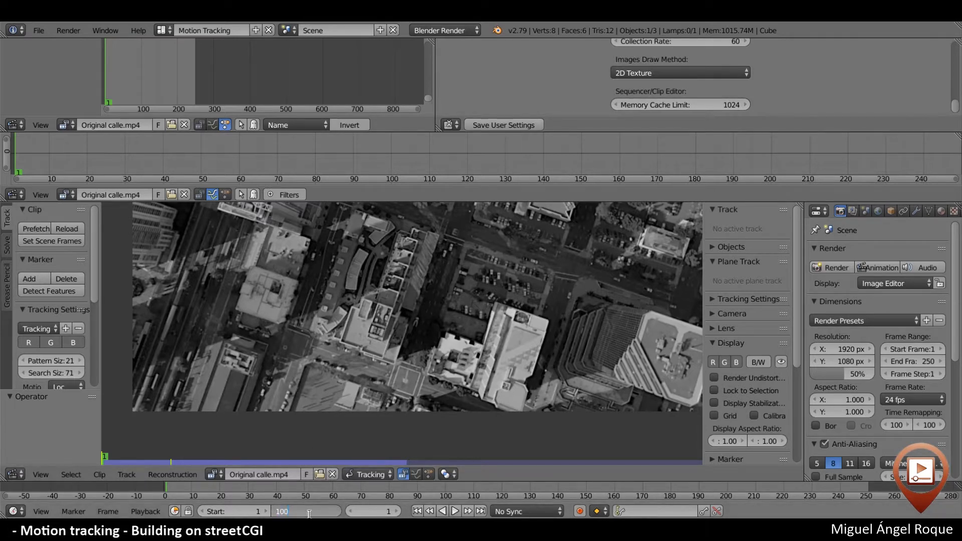
key(Return)
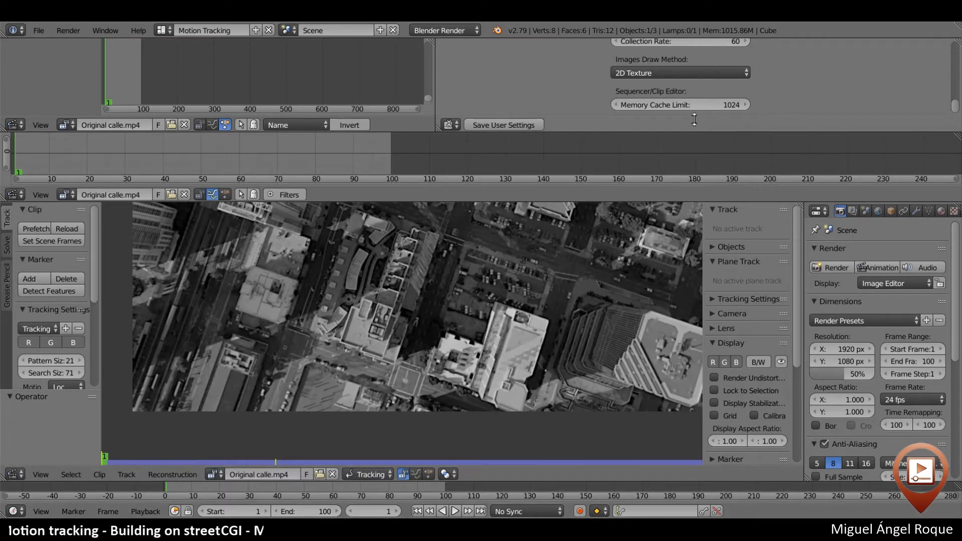
Restore the 3D View in place of the user preferences and enlarge the clip area by shrinking the graph area above it
click(450, 125)
click(480, 140)
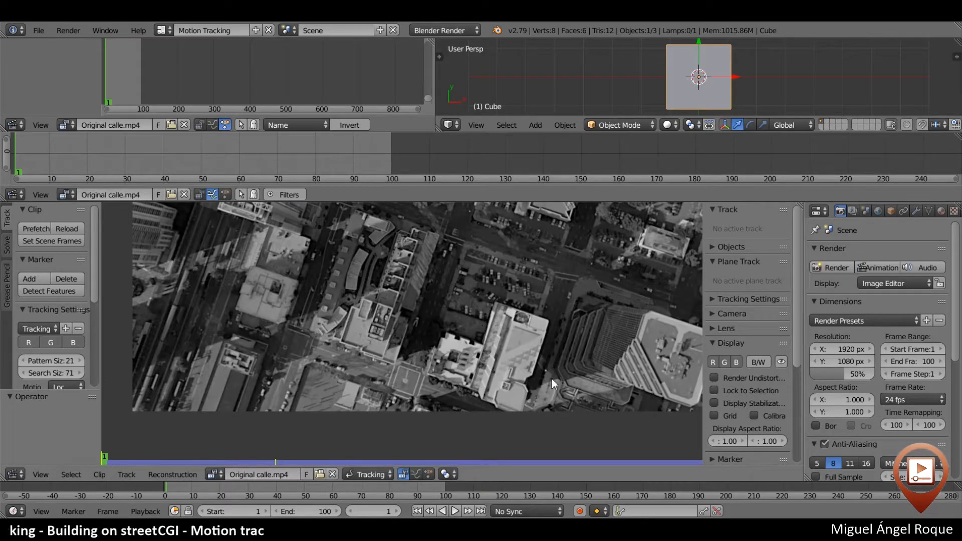
scroll(505, 399, up, 2)
scroll(504, 399, down, 3)
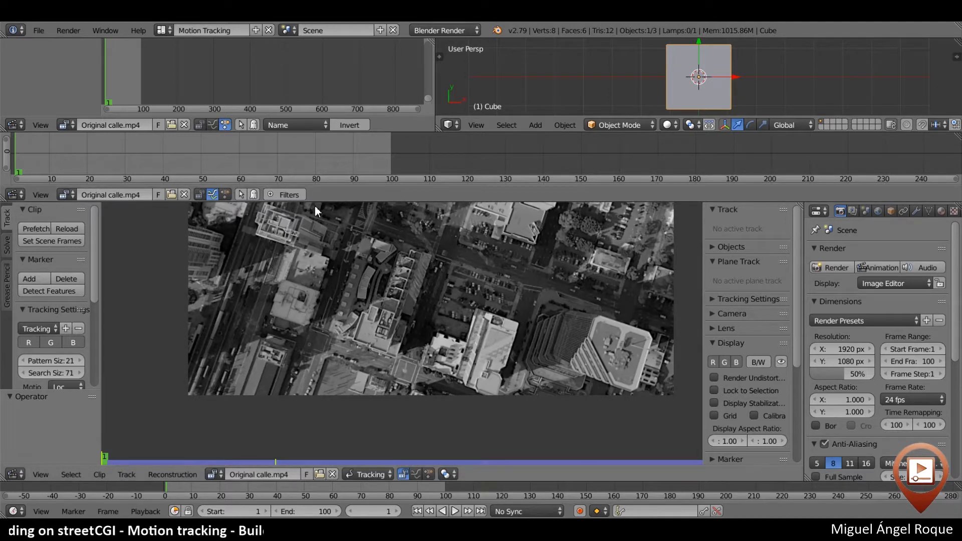
drag(314, 186, 315, 153)
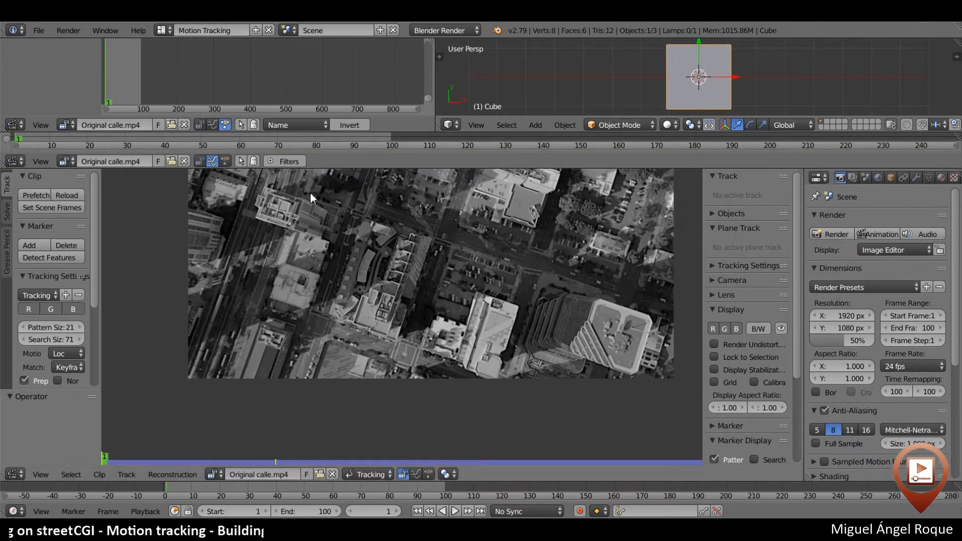
middle_drag(340, 255, 290, 307)
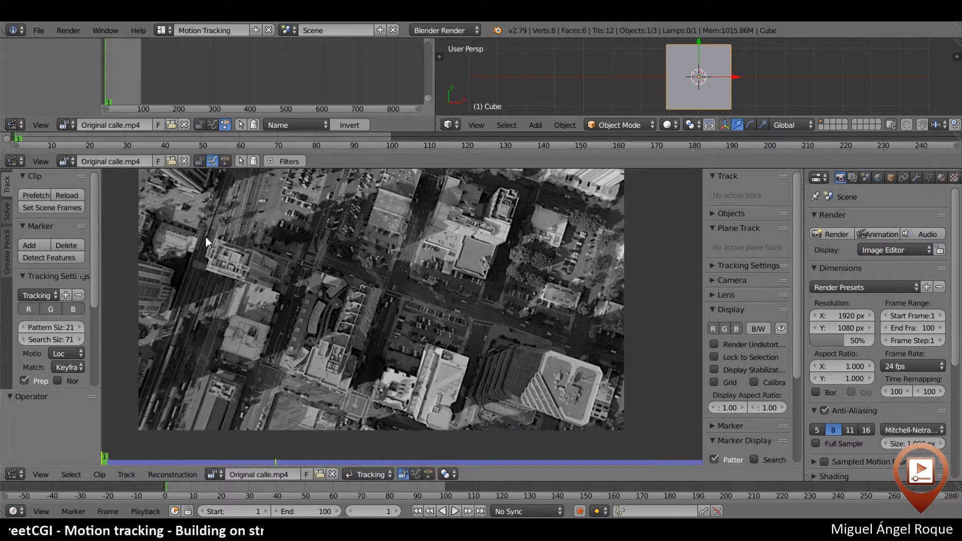
middle_drag(206, 237, 233, 244)
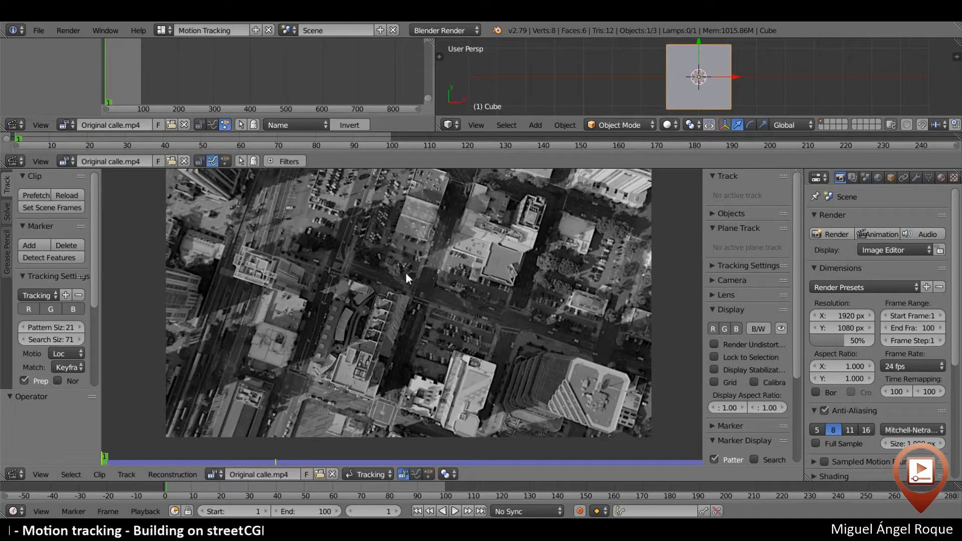
Try to solve the camera motion before any tracking markers are placed
click(6, 216)
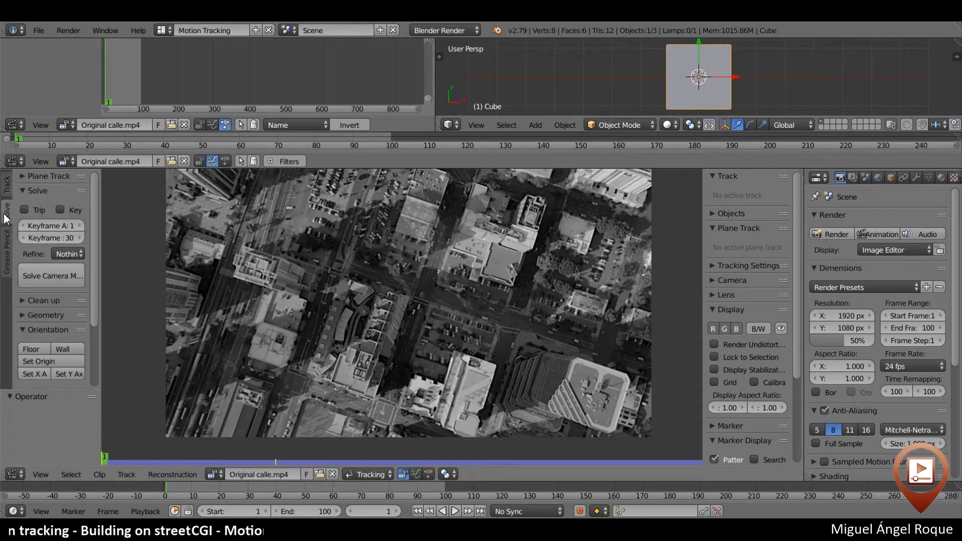
click(53, 277)
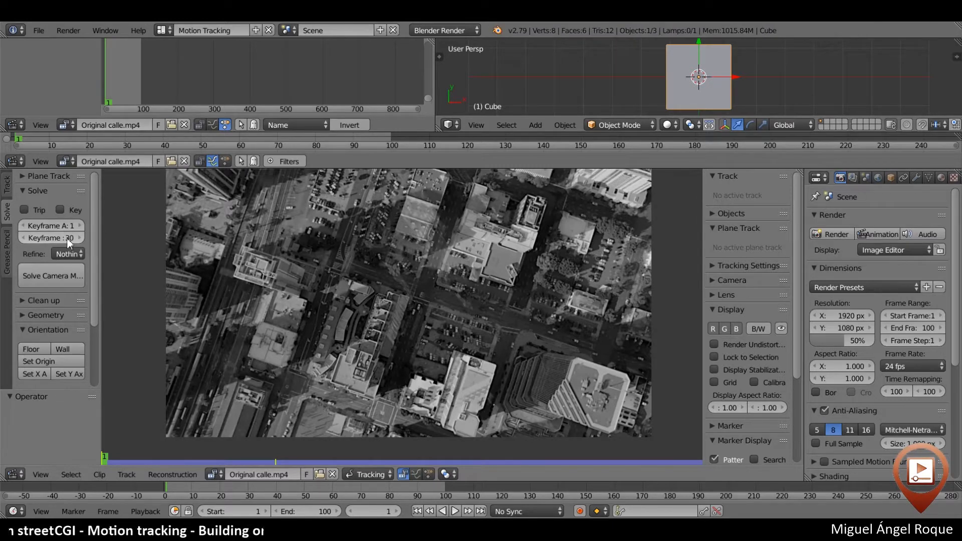
click(73, 274)
click(78, 283)
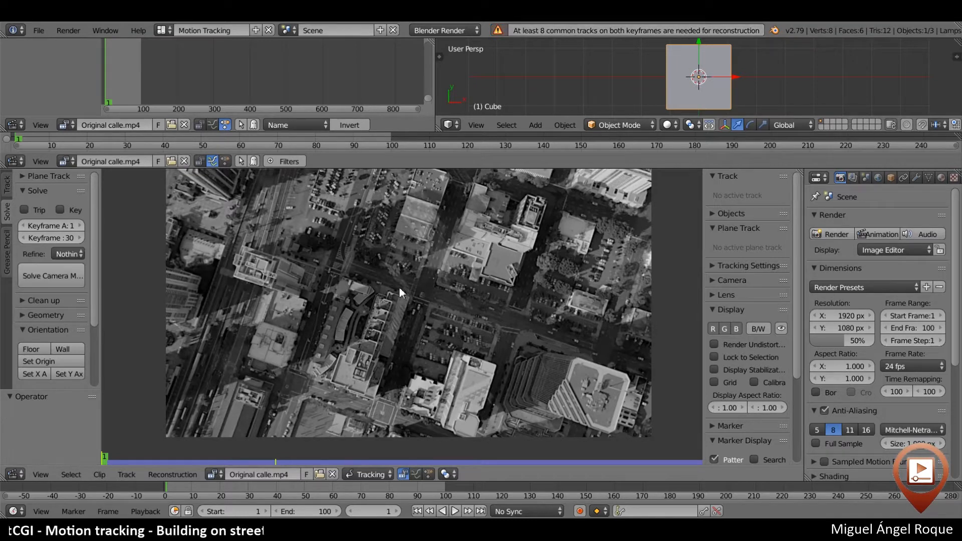
mouse_move(287, 221)
middle_down()
mouse_move(290, 263)
mouse_move(290, 228)
middle_up()
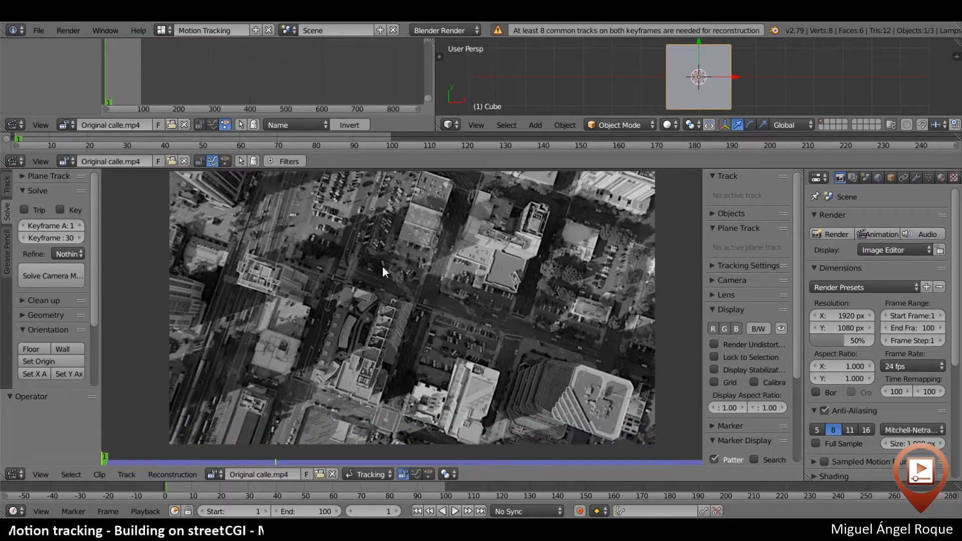
Maximize the clip editor and add a tracking marker on the lone white car beside the rail tracks, at about X 0.259, Y 0.842
key(ctrl+space)
key(f)
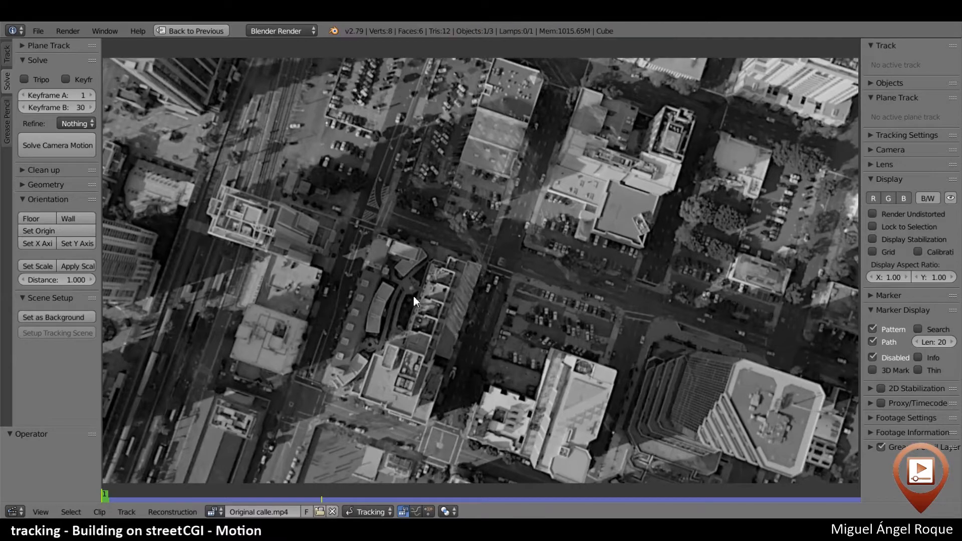
scroll(413, 297, down, 3)
scroll(413, 296, up, 4)
middle_drag(323, 213, 437, 341)
scroll(410, 296, up, 3)
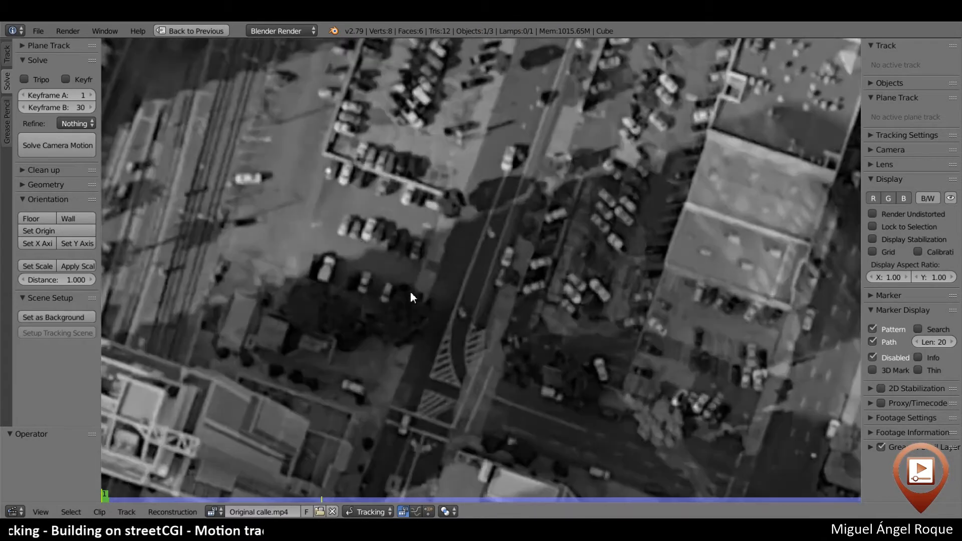
ctrl+click(258, 177)
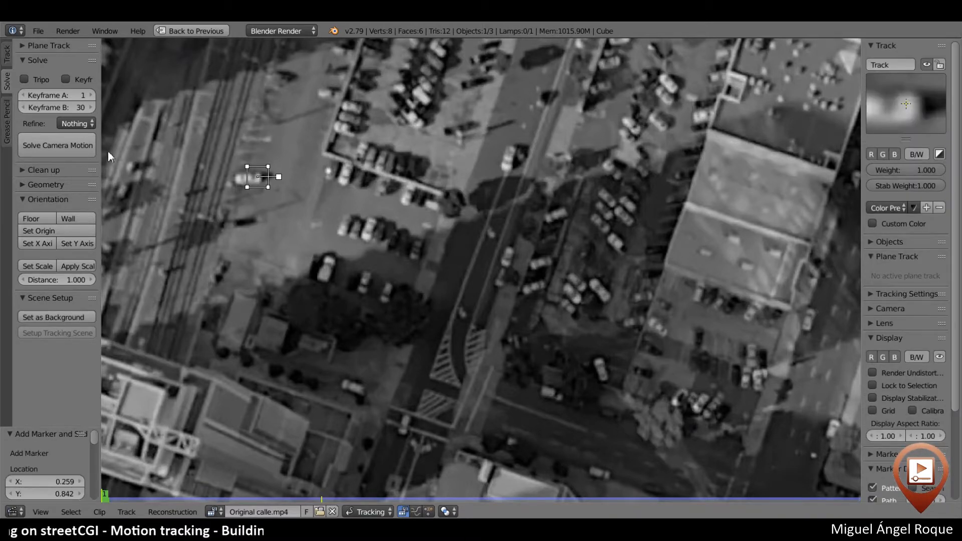
Bring up the tracking settings for the new marker and examine the surrounding footage for trackable details
click(7, 54)
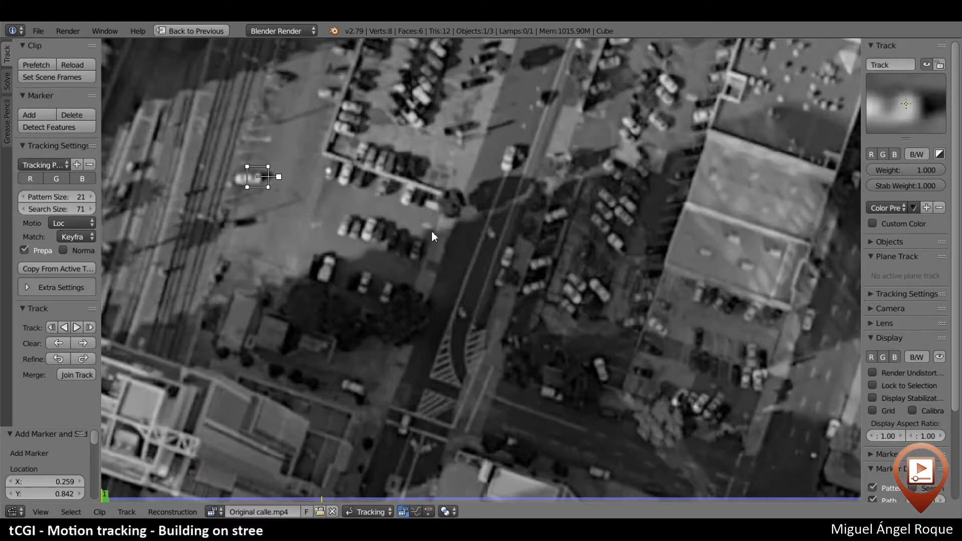
scroll(437, 233, down, 6)
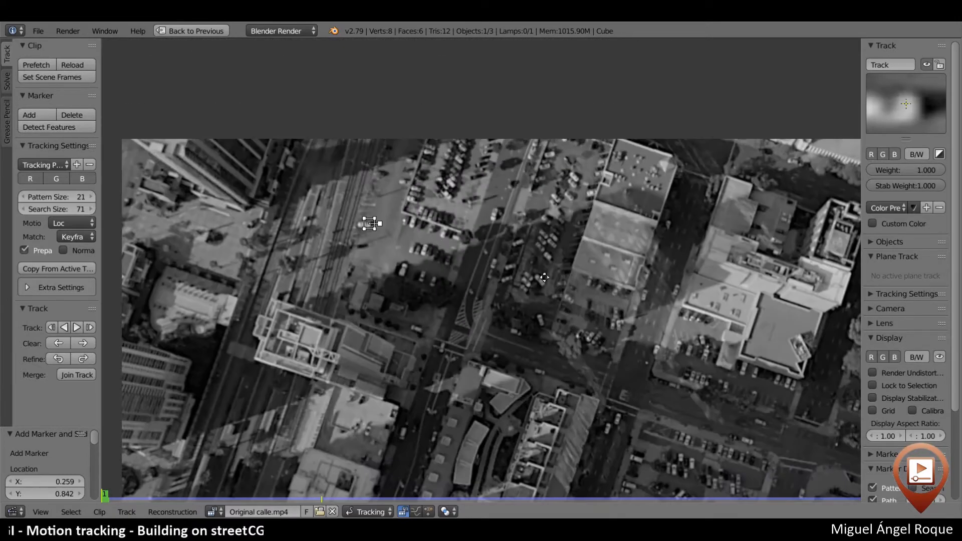
scroll(478, 251, up, 3)
scroll(506, 265, down, 3)
scroll(504, 277, up, 5)
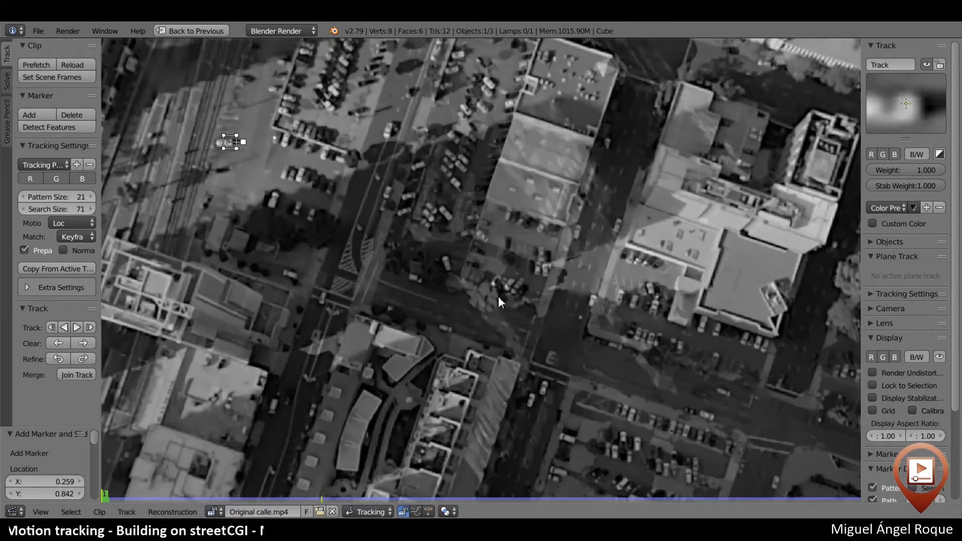
scroll(499, 300, down, 3)
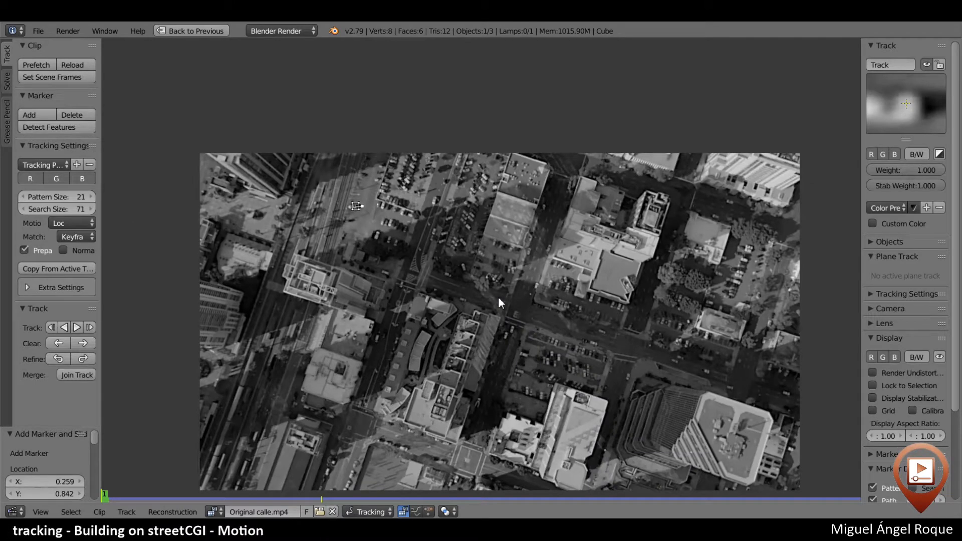
scroll(499, 291, up, 1)
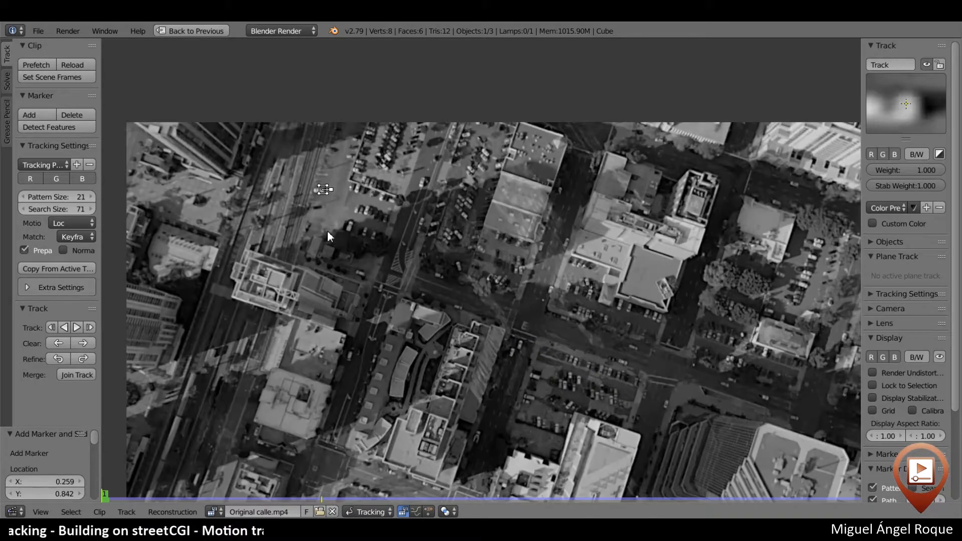
Delete the manually placed tracking marker on the white car beside the rail tracks
middle_drag(328, 236, 381, 281)
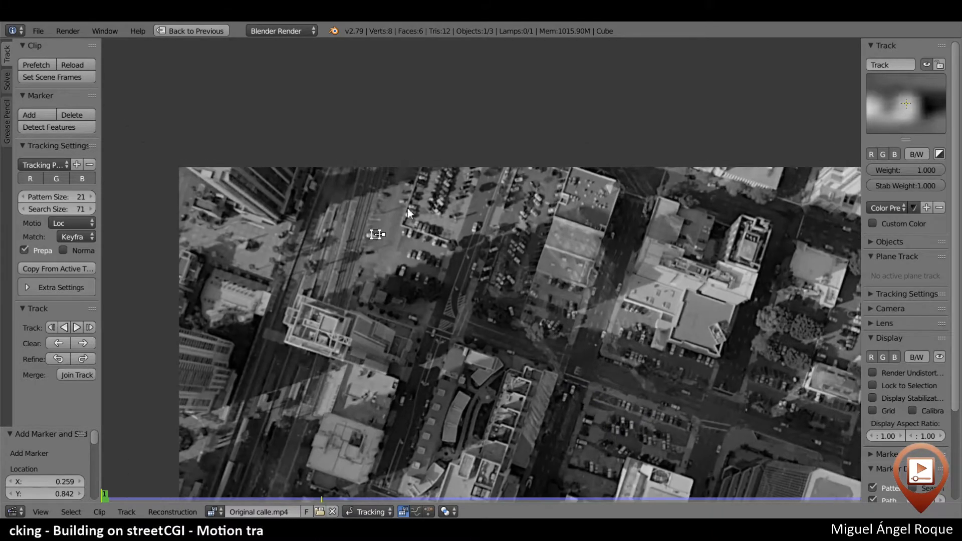
key(x)
click(394, 245)
Detect trackable features automatically across the whole first frame of the clip, with a margin of 16
scroll(393, 245, up, 1)
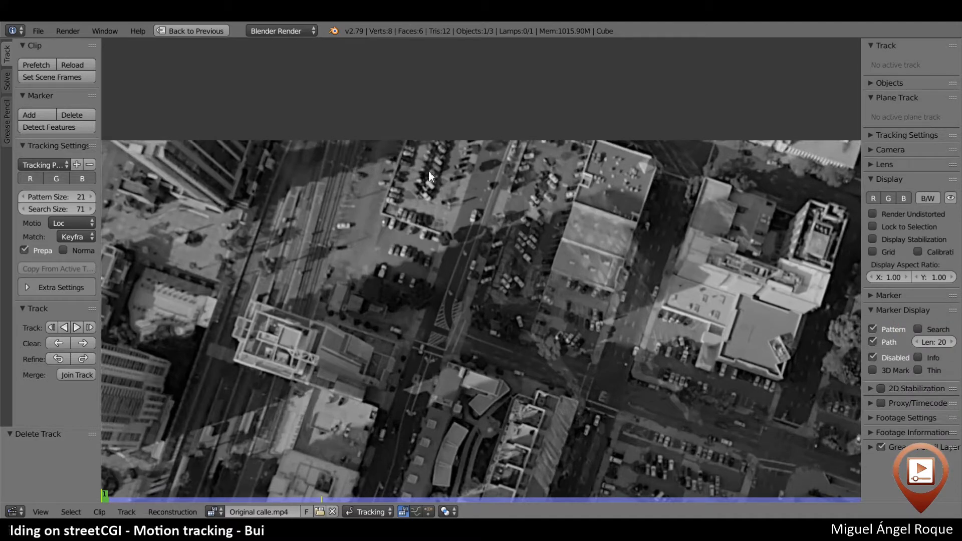
scroll(573, 342, down, 4)
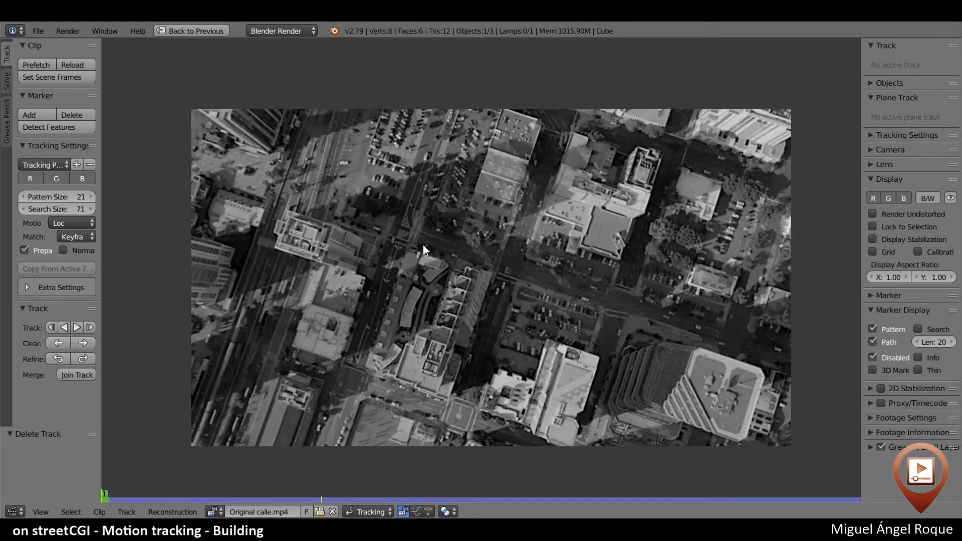
middle_drag(424, 249, 416, 249)
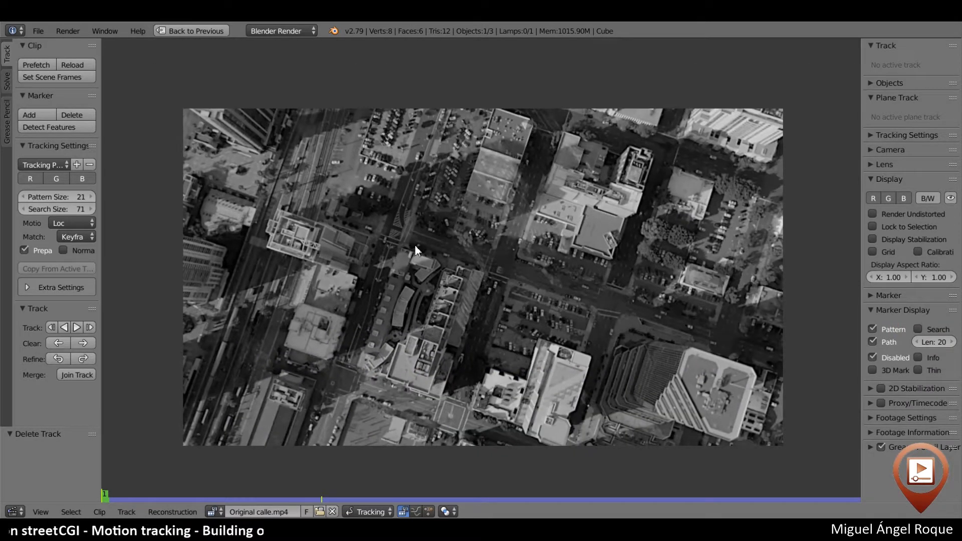
scroll(416, 249, up, 1)
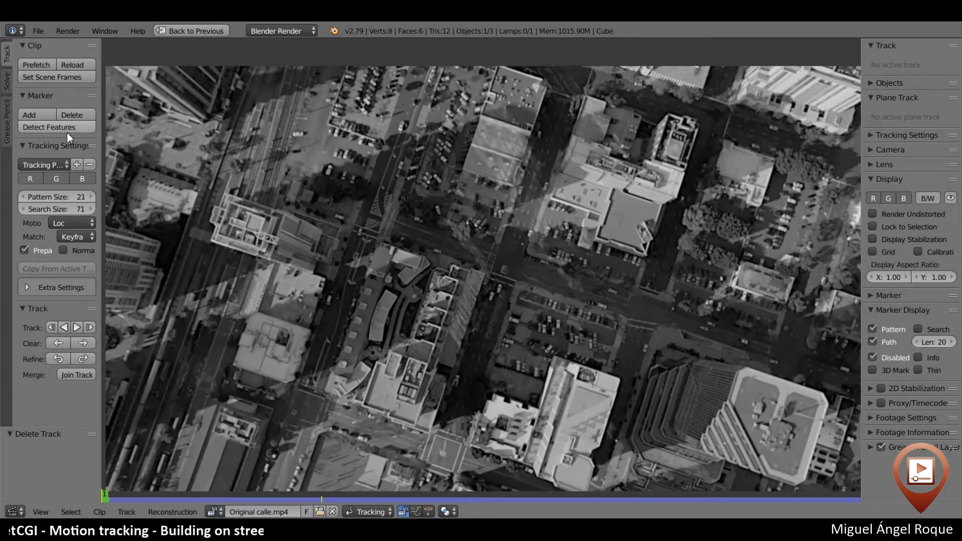
scroll(399, 233, down, 3)
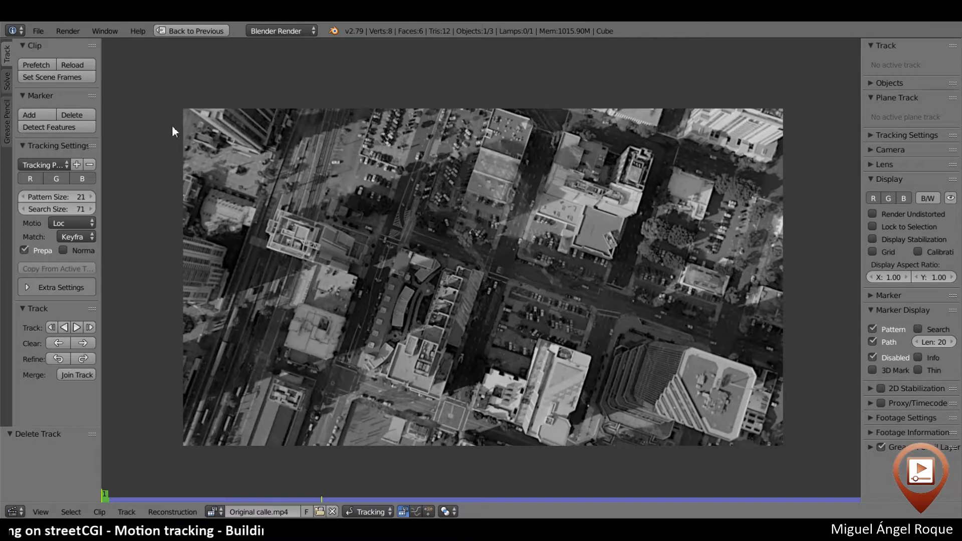
click(51, 128)
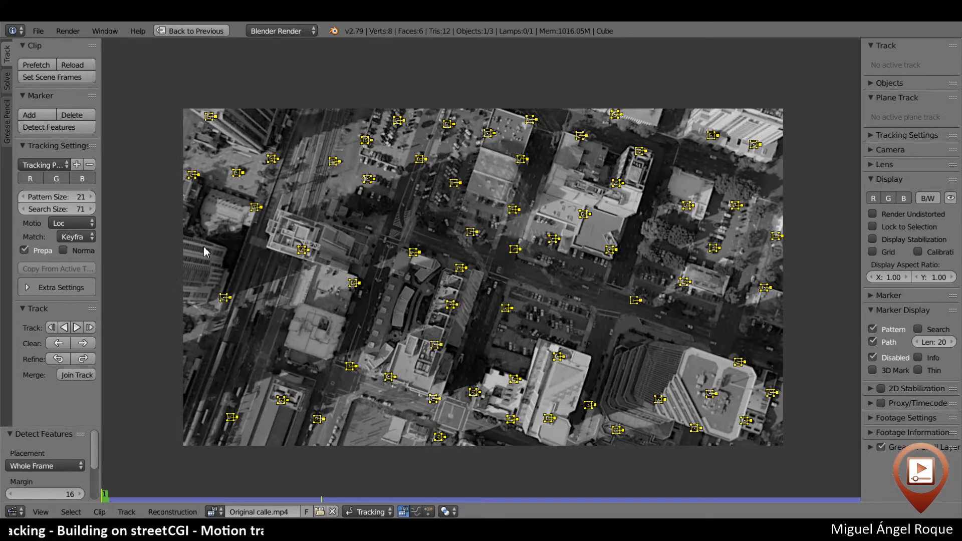
Track all detected markers forward from frame 1 to the end of the clip
scroll(203, 246, down, 1)
scroll(203, 246, up, 2)
middle_drag(130, 281, 189, 257)
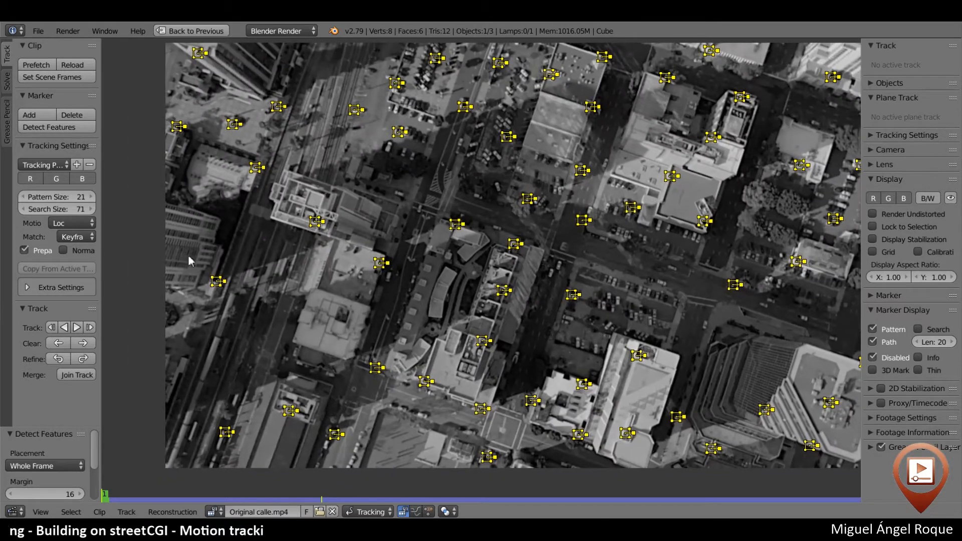
click(77, 329)
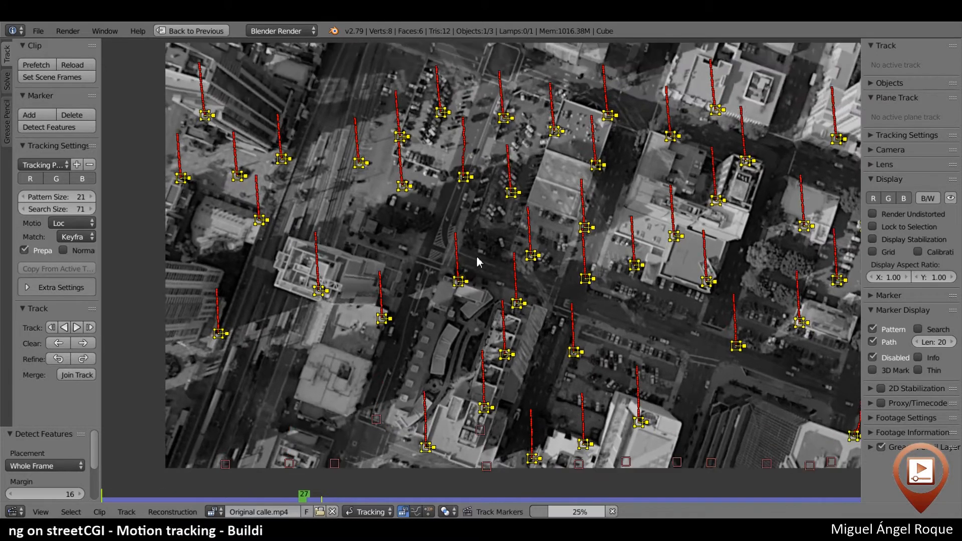
scroll(477, 257, down, 1)
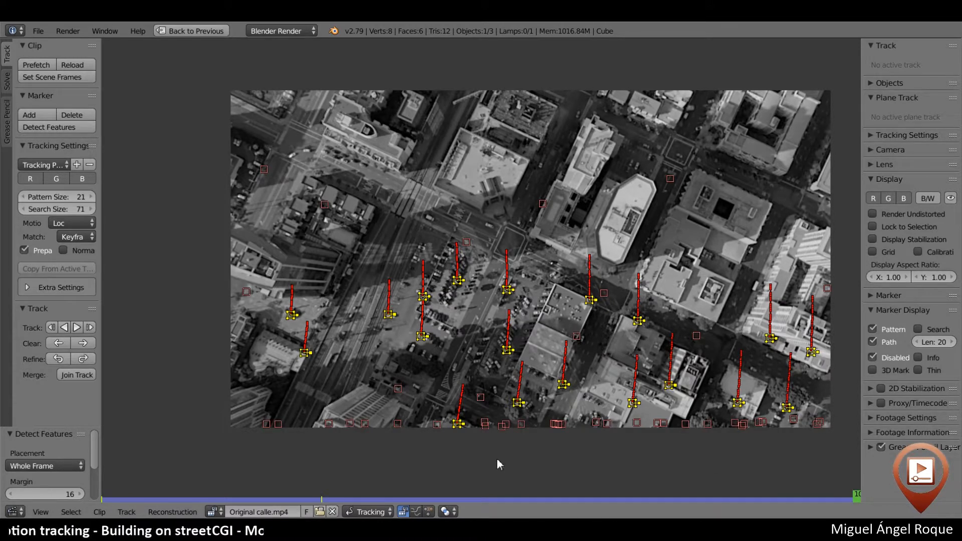
Scrub through the clip and select a lost marker near the white oval-roofed building to examine where tracks drop out
drag(546, 501, 857, 401)
scroll(404, 243, down, 2)
scroll(404, 242, up, 2)
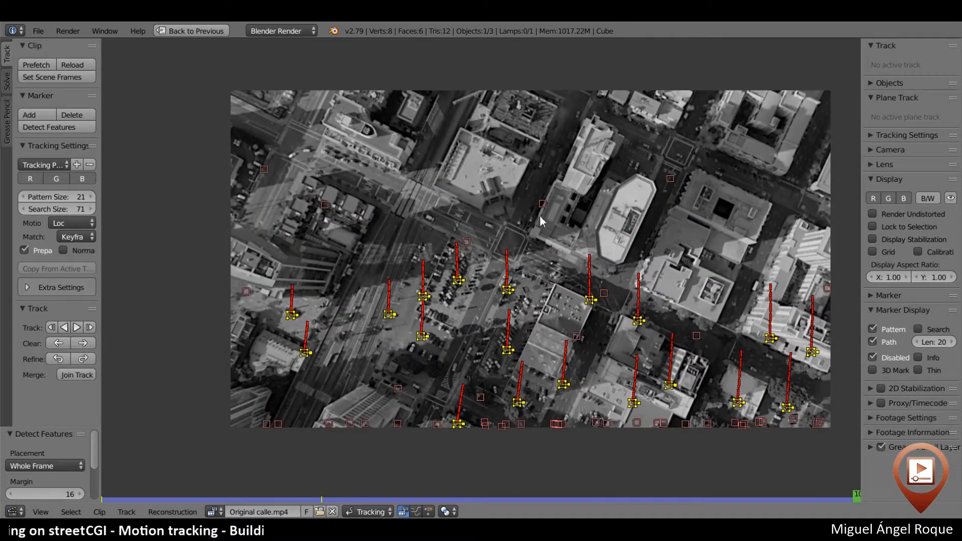
click(670, 179)
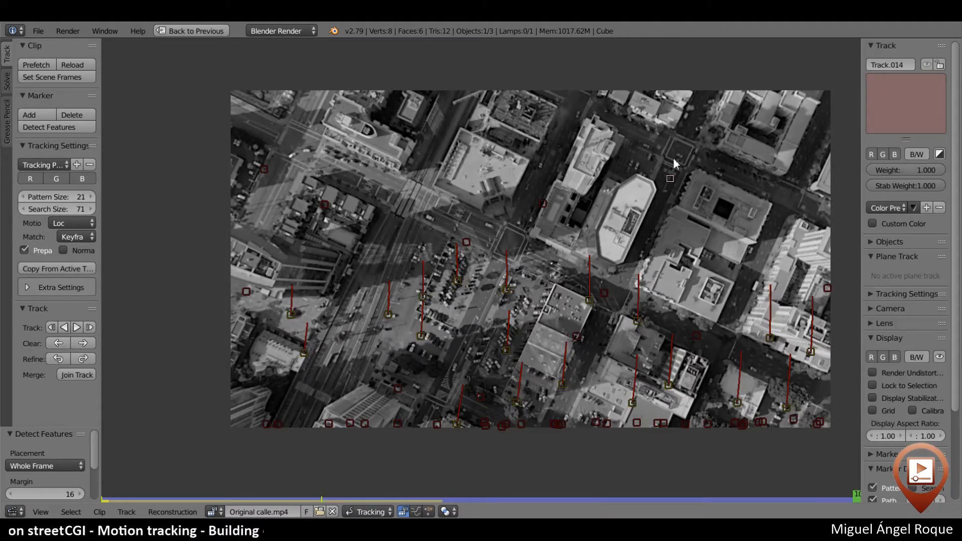
drag(756, 501, 399, 439)
drag(567, 438, 848, 441)
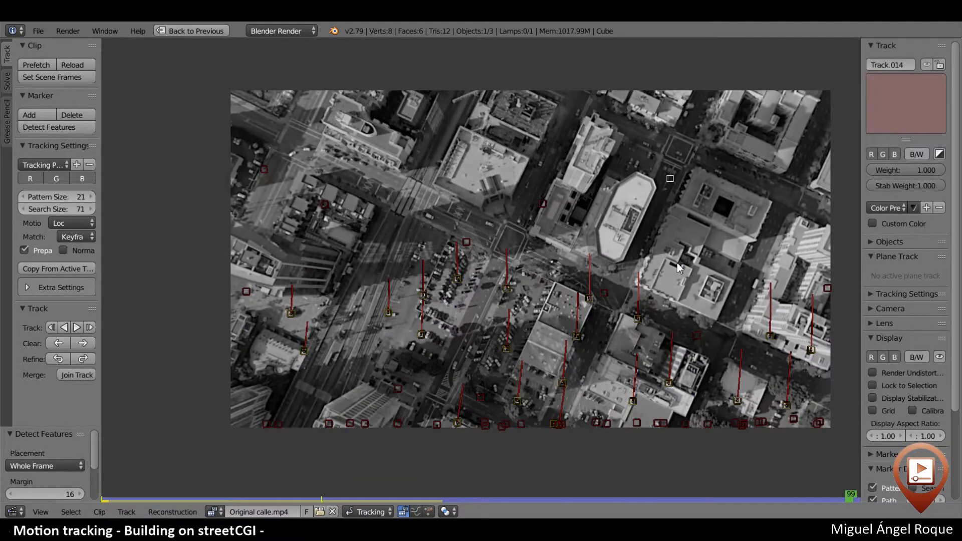
drag(672, 501, 848, 461)
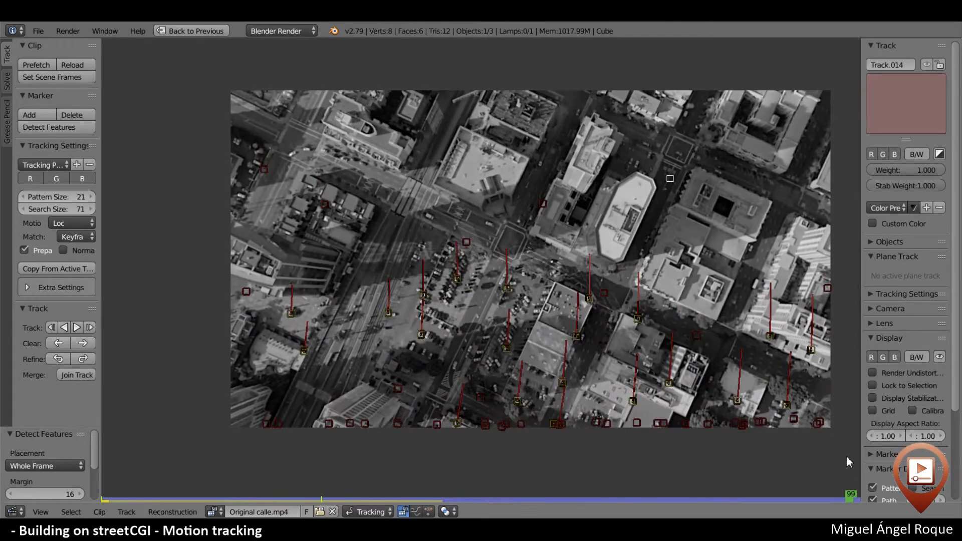
On the last frame, detect a second set of whole-frame features with a margin of 16 and track them backwards to frame 1
key(Right)
key(a)
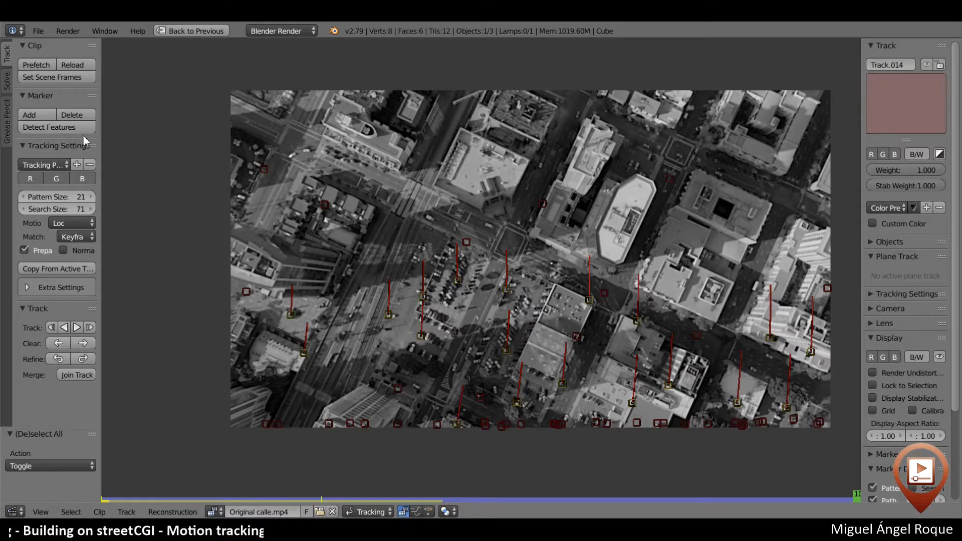
click(71, 129)
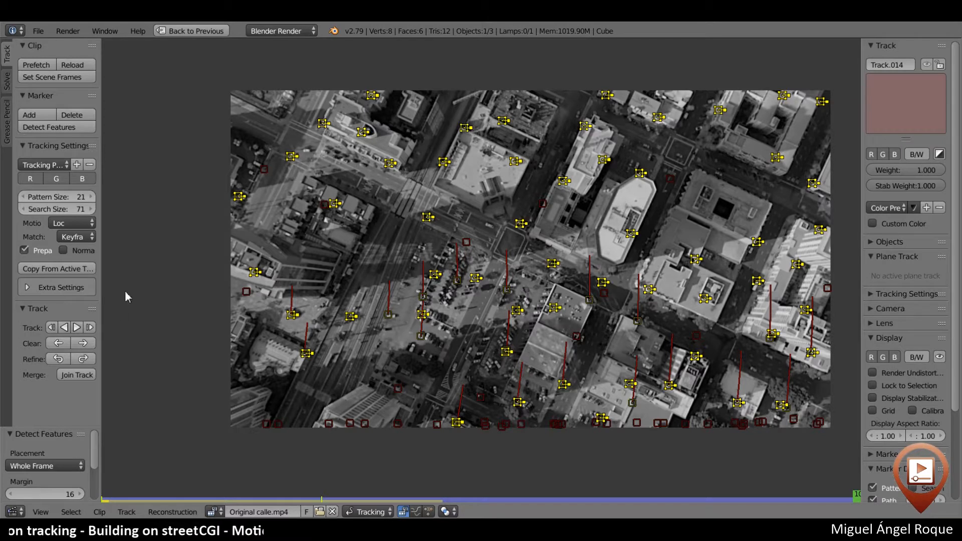
click(65, 328)
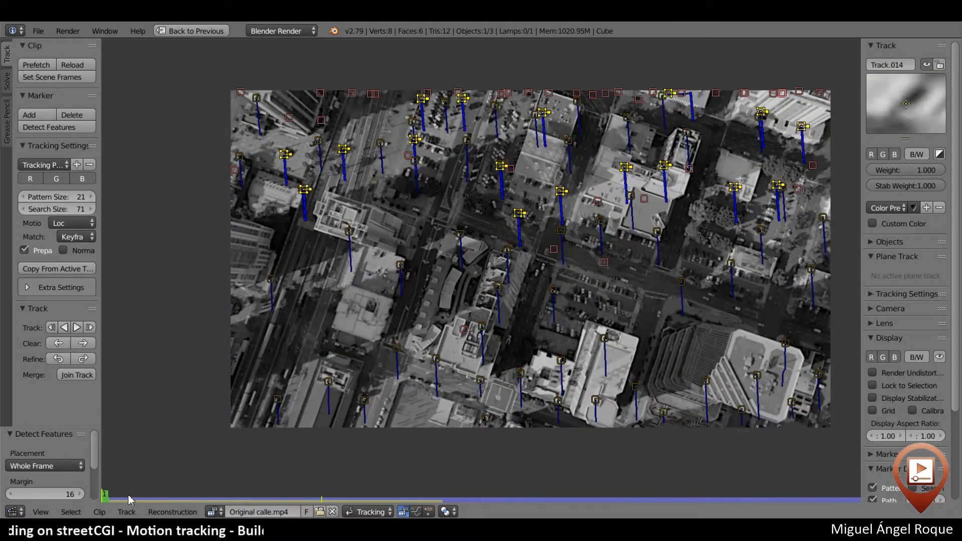
Play back the clip with all markers selected to check their tracks, and solve the camera motion using keyframes 1 and 30
mouse_move(123, 502)
mouse_down()
mouse_move(897, 508)
mouse_move(412, 475)
mouse_move(82, 475)
mouse_move(119, 460)
mouse_up()
key(alt+a)
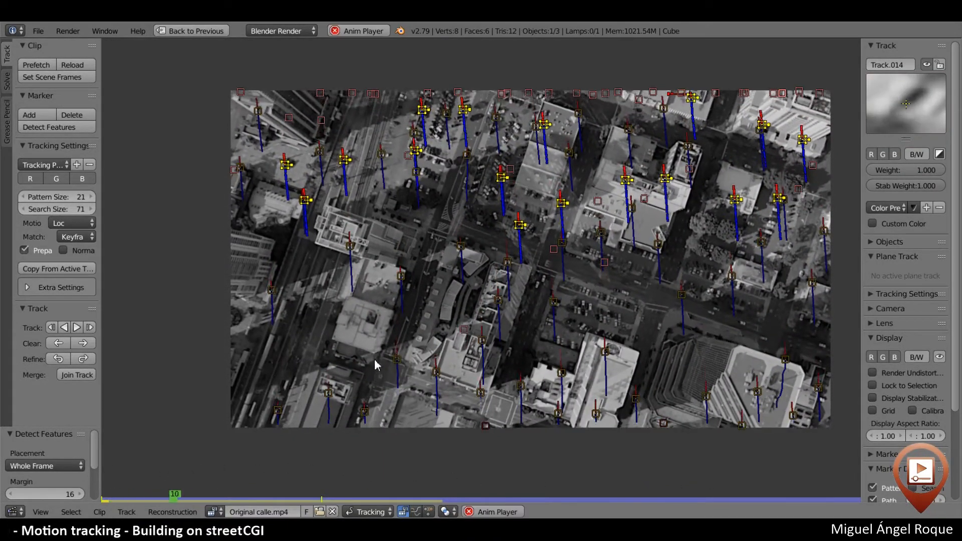
key(a)
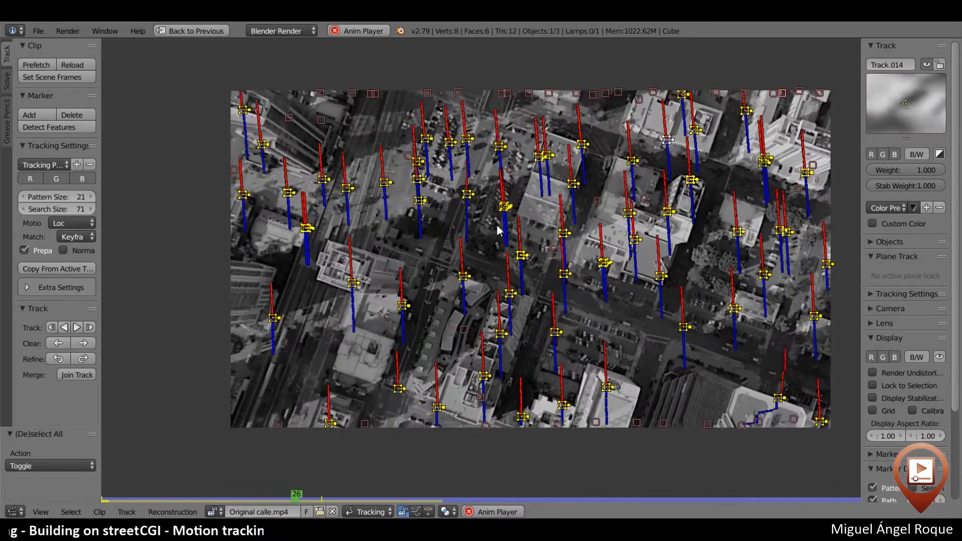
key(Escape)
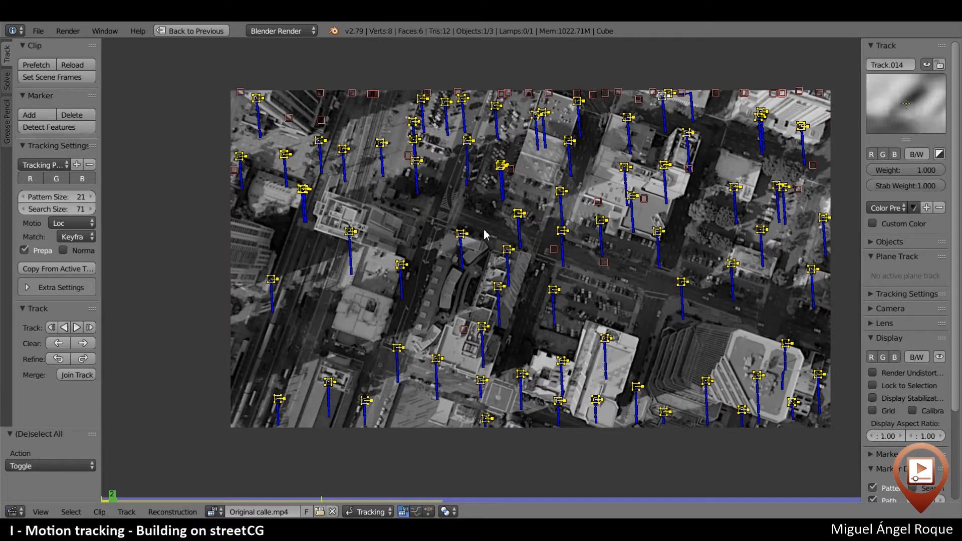
click(5, 86)
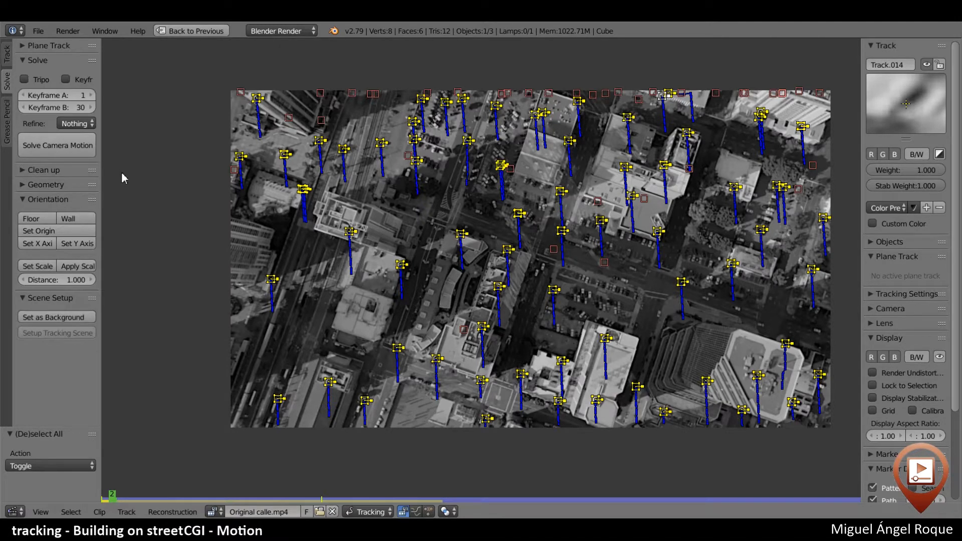
click(48, 153)
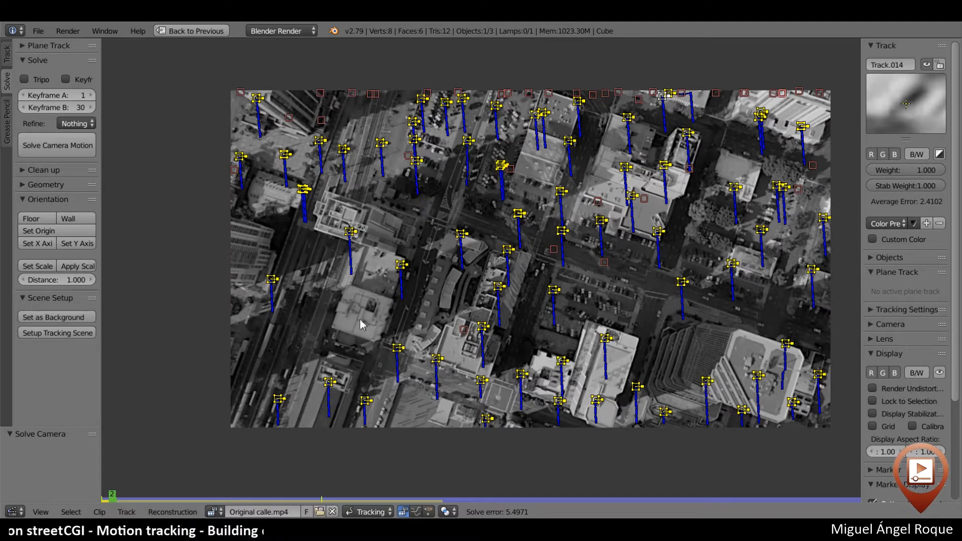
Examine the marker paths over the car park and rail tracks up close while the clip plays back
scroll(382, 318, up, 3)
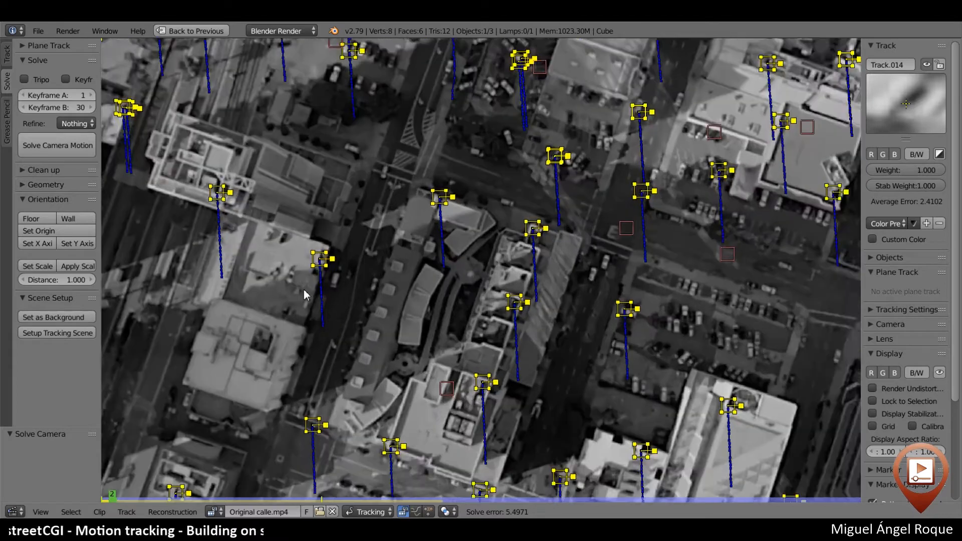
middle_drag(287, 250, 558, 423)
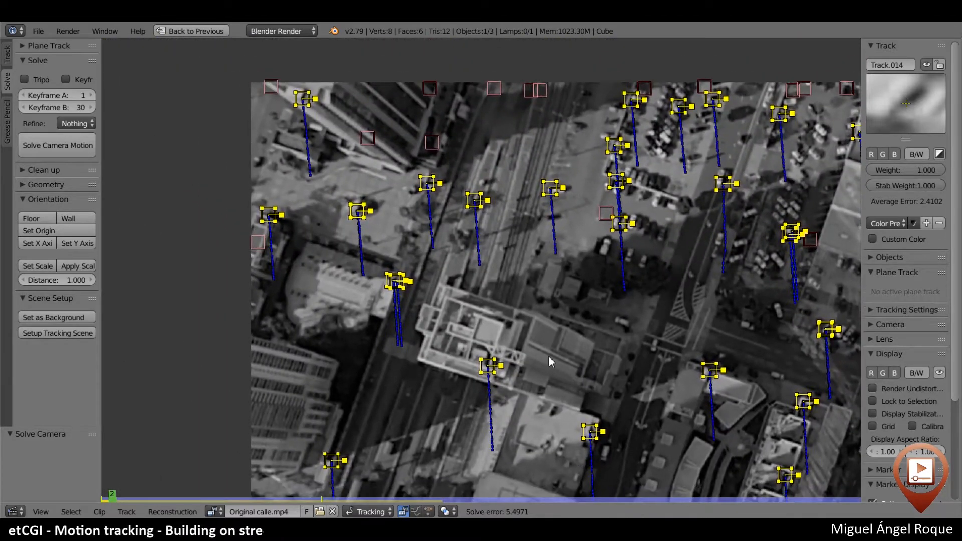
middle_drag(552, 361, 448, 320)
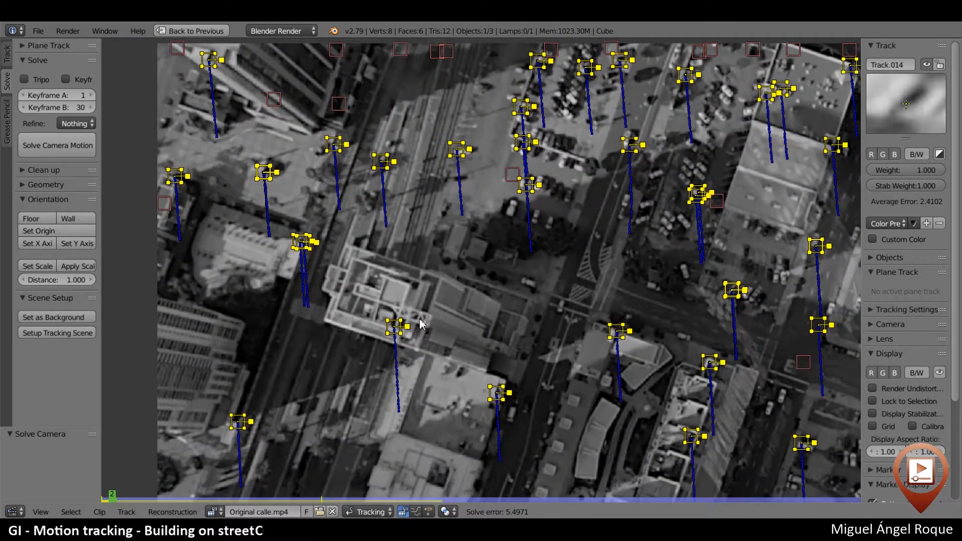
key(alt+a)
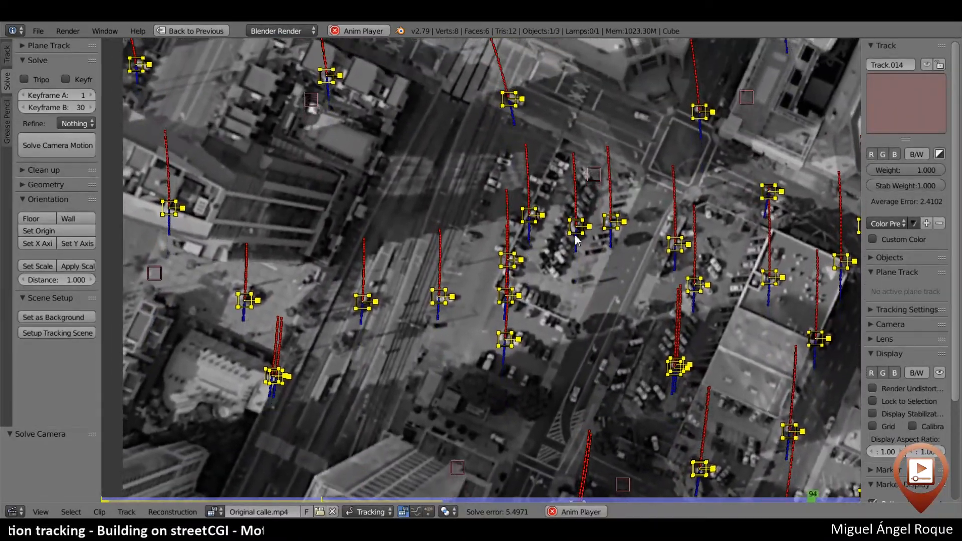
middle_drag(576, 237, 534, 240)
middle_drag(446, 221, 454, 366)
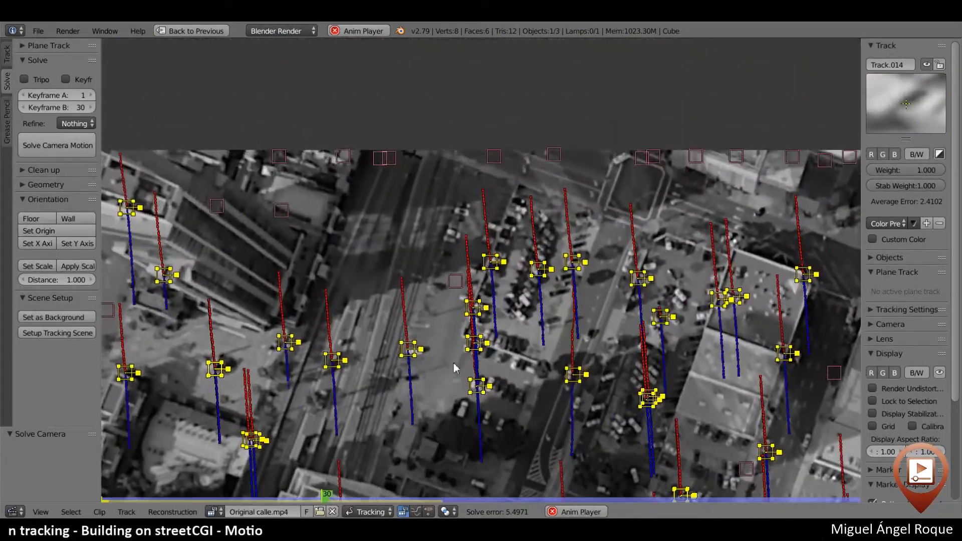
key(Escape)
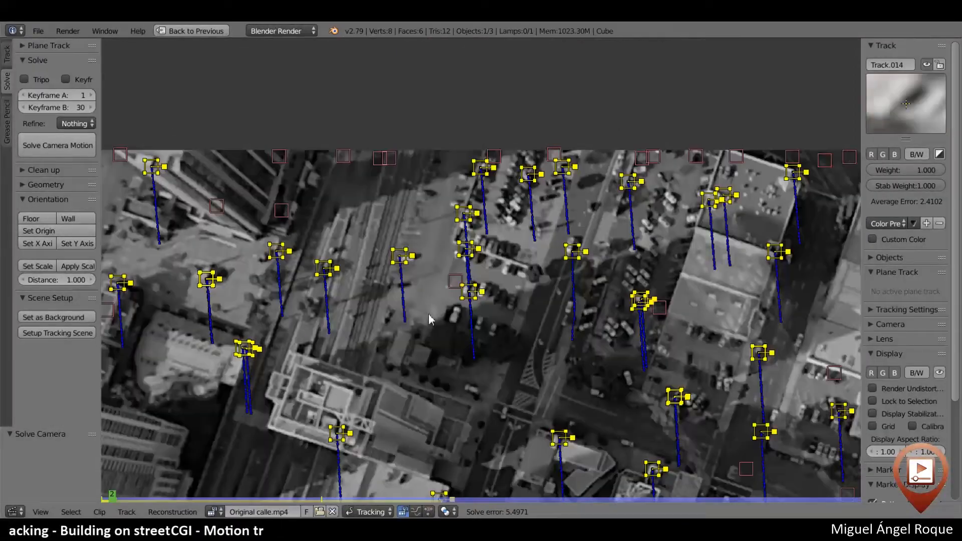
At frame 74, select only the marker where the rail tracks cross the street and circle it with a Grease Pencil annotation
drag(366, 500, 661, 499)
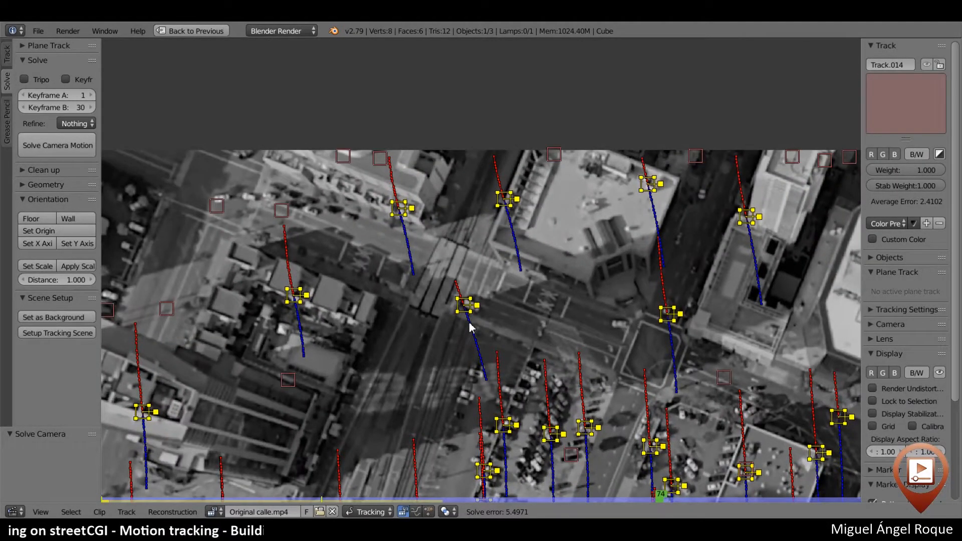
key(a)
right_click(472, 305)
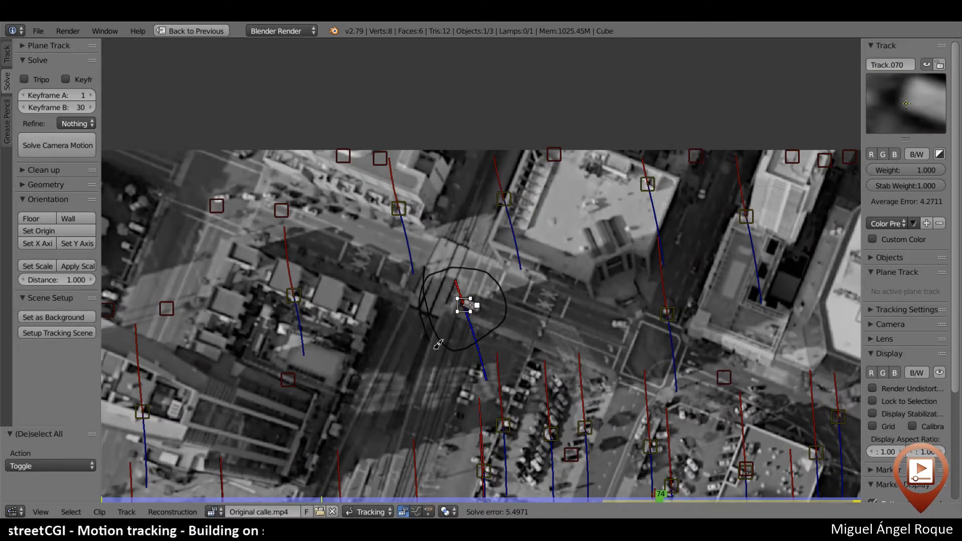
drag(430, 316, 426, 273)
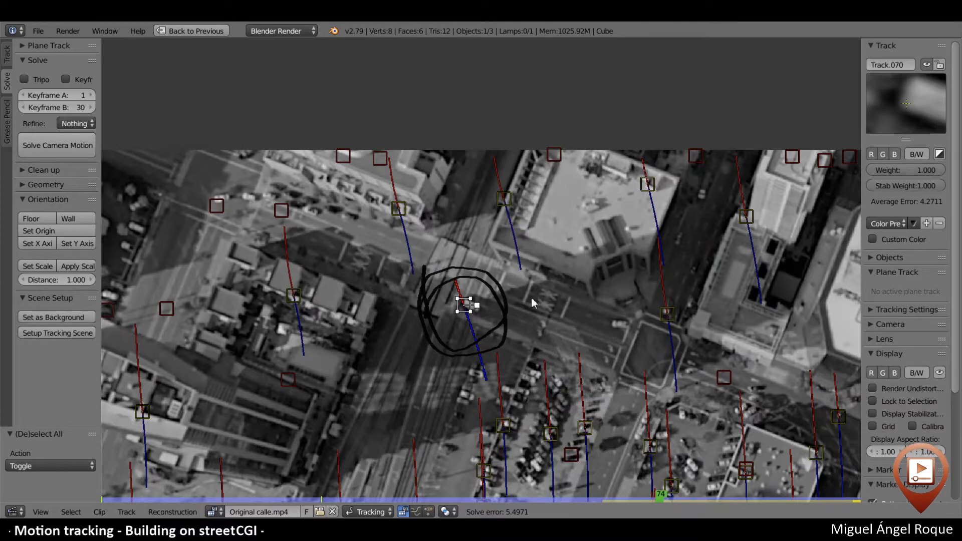
Play back the clip to compare the circled marker's motion with the surrounding tracks
middle_drag(532, 303, 526, 232)
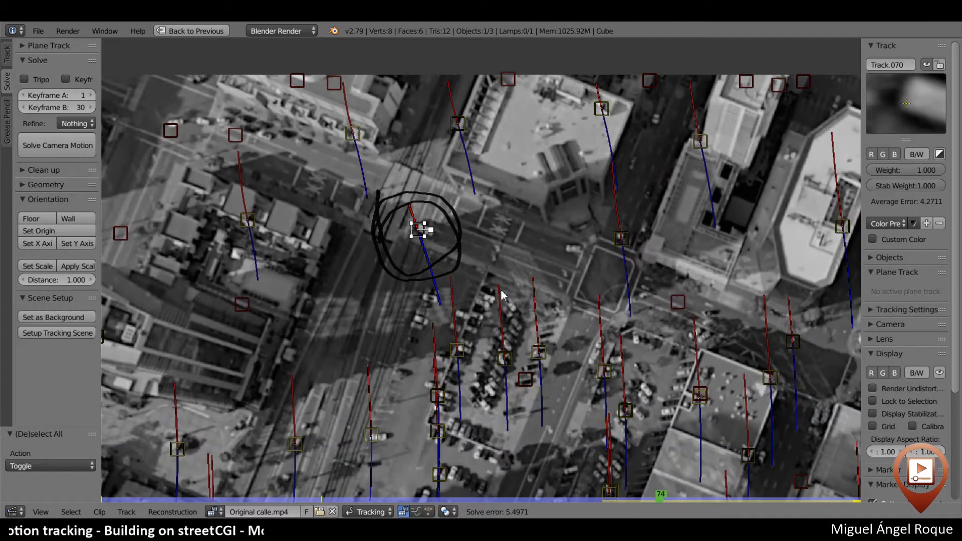
key(alt+a)
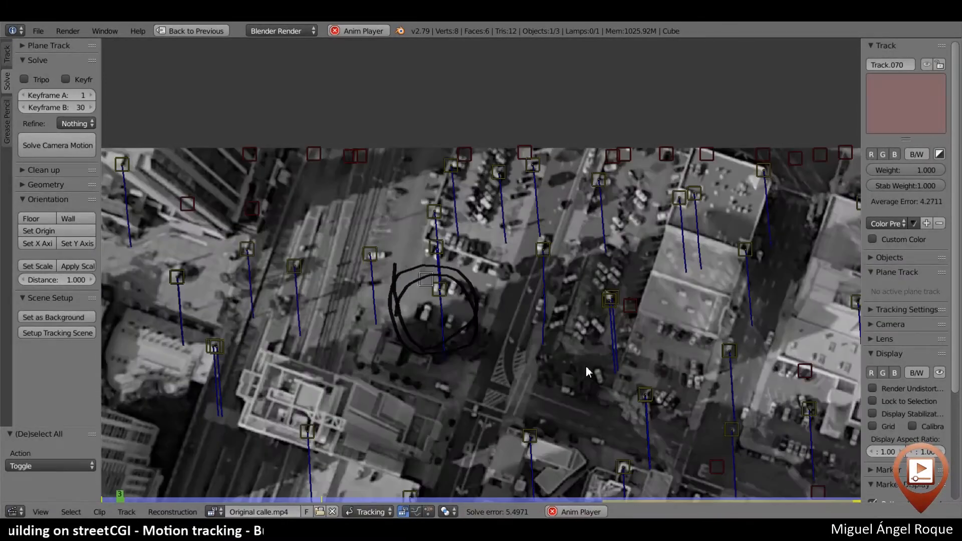
key(Escape)
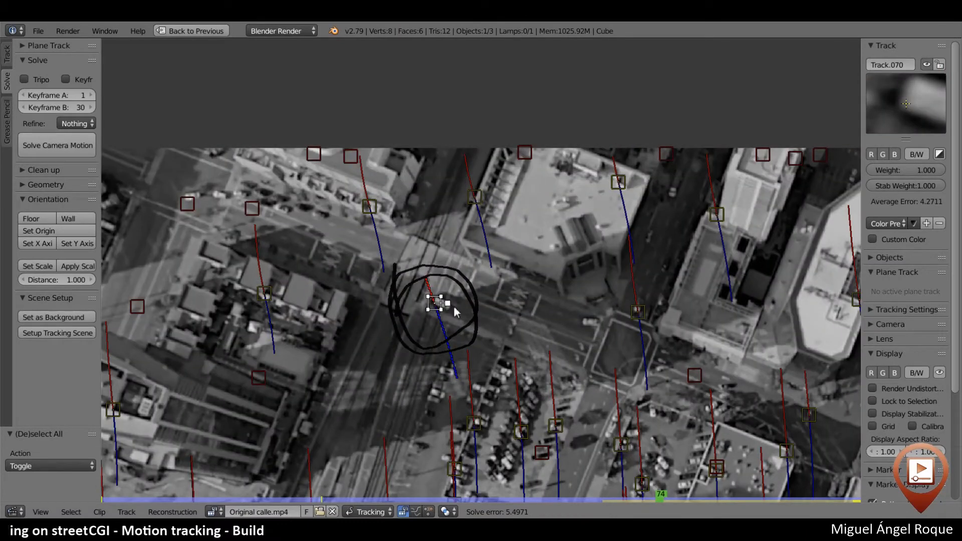
Erase the Grease Pencil circle and delete the marker where the rail tracks cross the street
mouse_move(394, 281)
right_down()
mouse_move(409, 274)
mouse_move(421, 346)
mouse_move(462, 290)
mouse_move(451, 341)
mouse_move(412, 287)
mouse_move(447, 298)
right_up()
key(x)
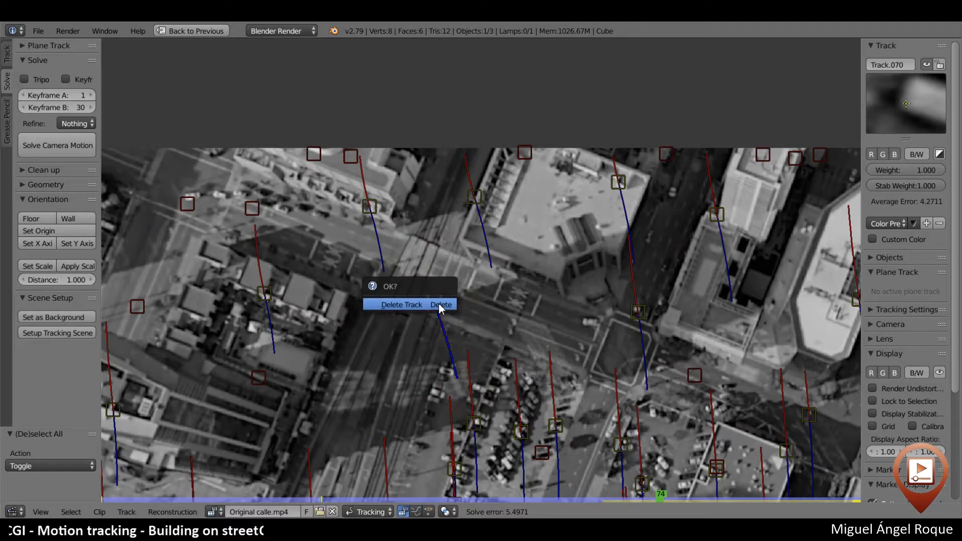
click(439, 304)
scroll(459, 332, up, 1)
scroll(459, 332, down, 2)
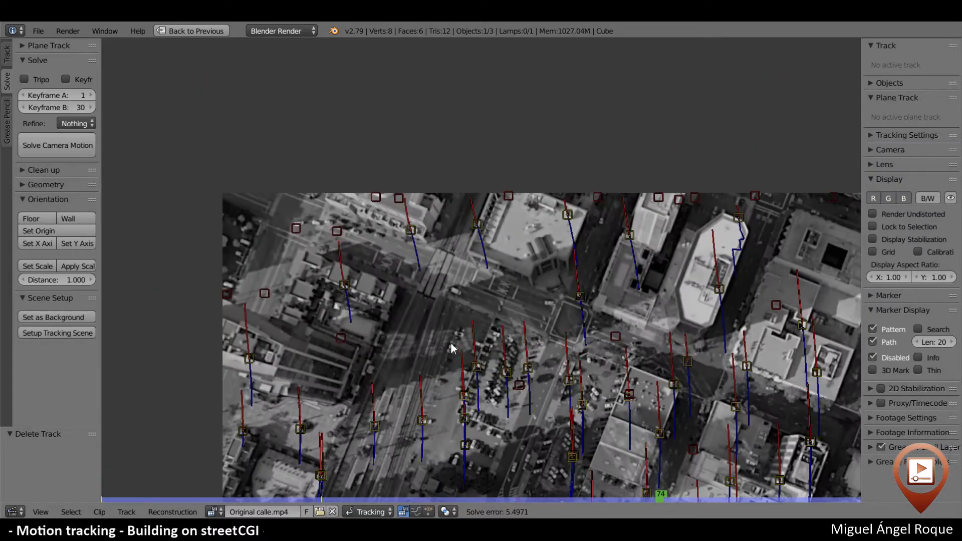
Rewind the clip, hide its footage and play back the marker paths against black to look for irregular ones
middle_drag(434, 368, 385, 227)
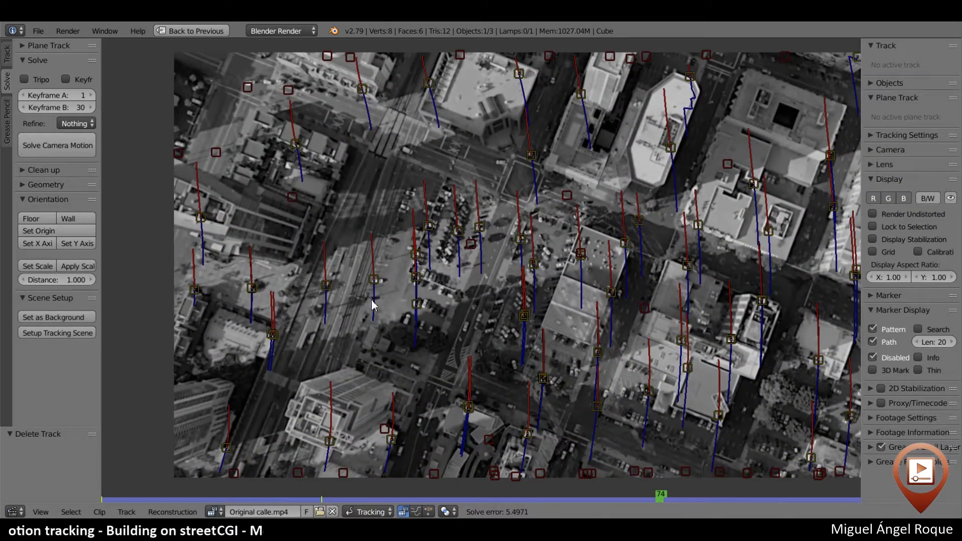
middle_drag(373, 305, 429, 284)
drag(264, 497, 0, 494)
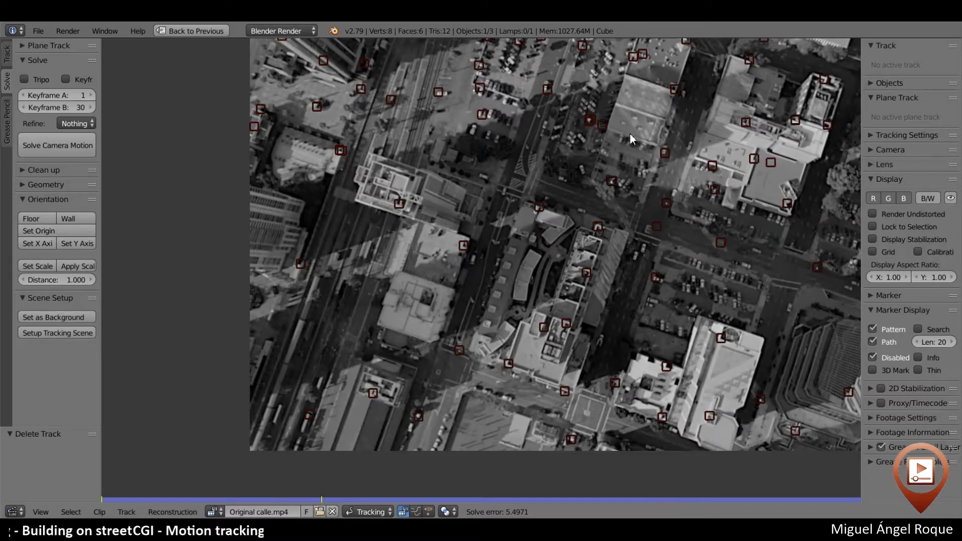
middle_drag(694, 209, 565, 278)
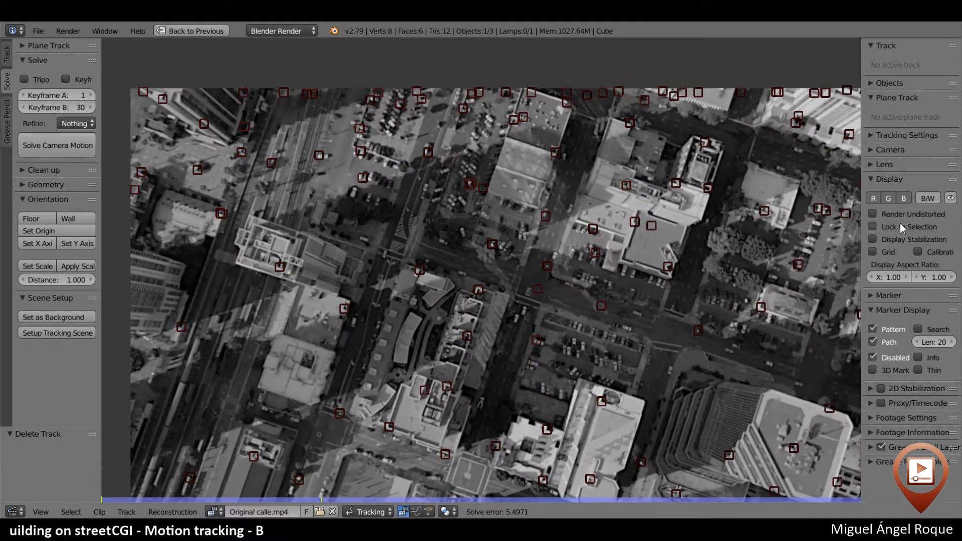
key(m)
scroll(591, 296, down, 2)
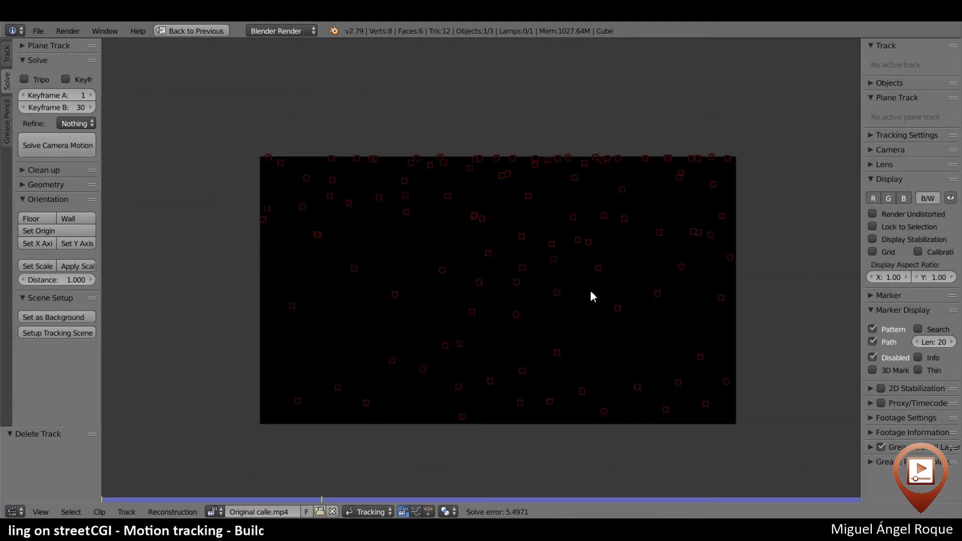
key(alt+a)
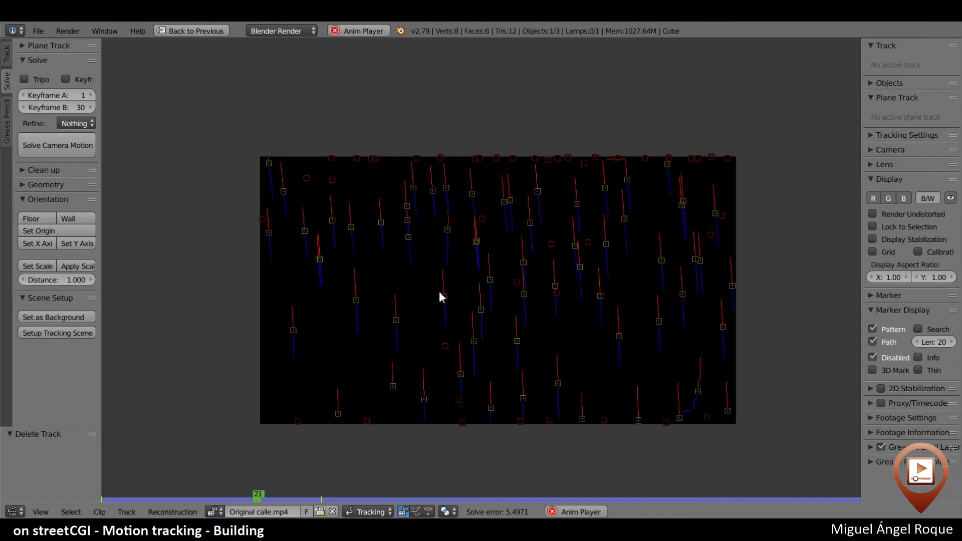
middle_drag(441, 296, 439, 242)
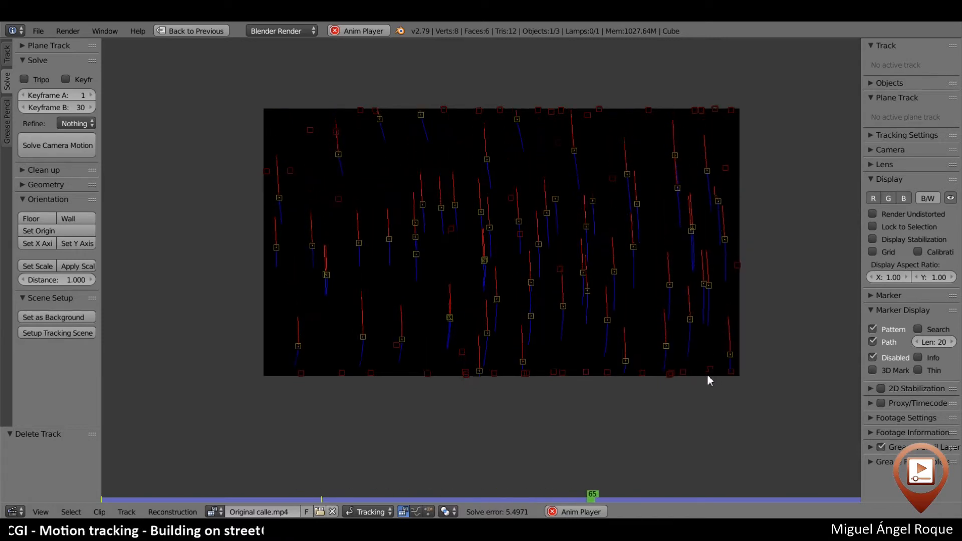
scroll(707, 376, down, 4)
scroll(627, 350, up, 5)
scroll(589, 339, up, 1)
middle_drag(588, 338, 587, 374)
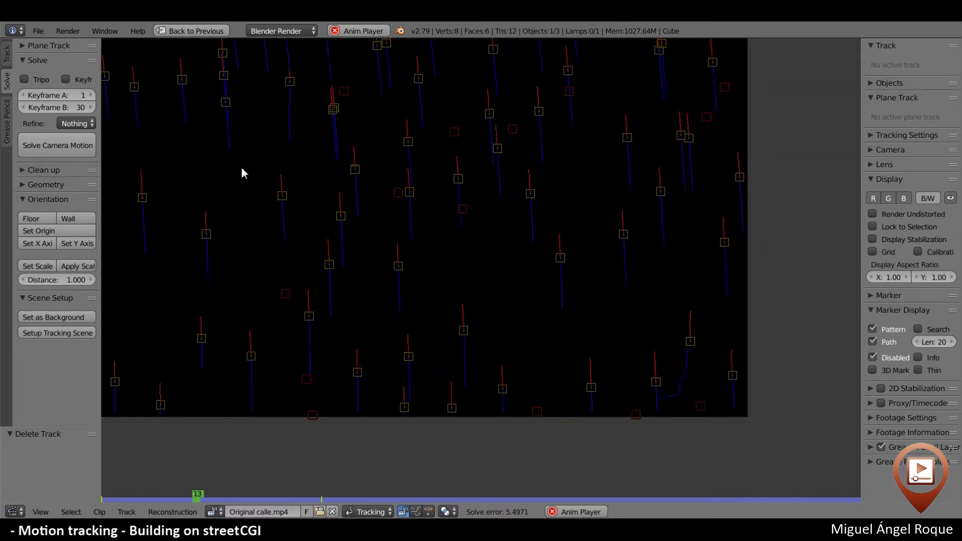
Select the marker Track.012 with the jagged path, delete it during playback and undo the deletion
right_click(696, 364)
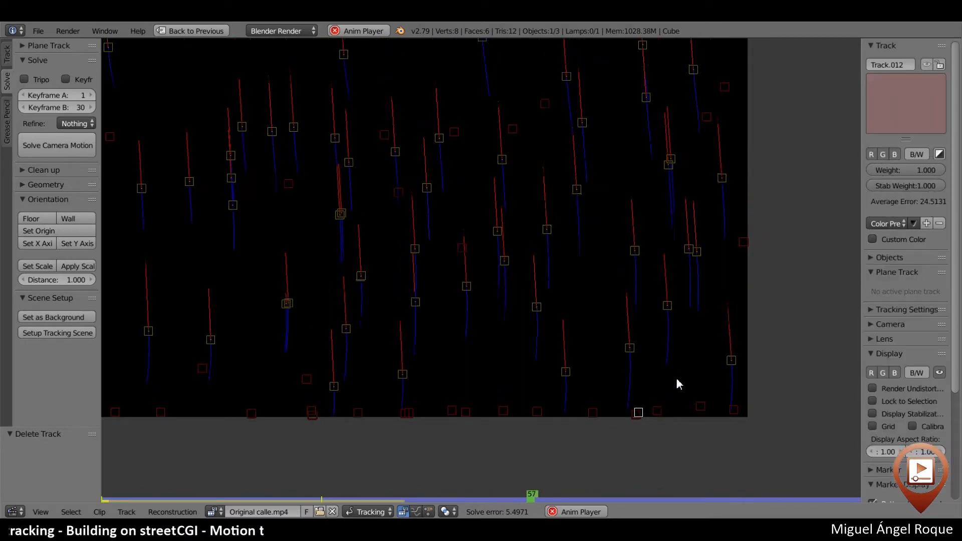
key(x)
click(677, 381)
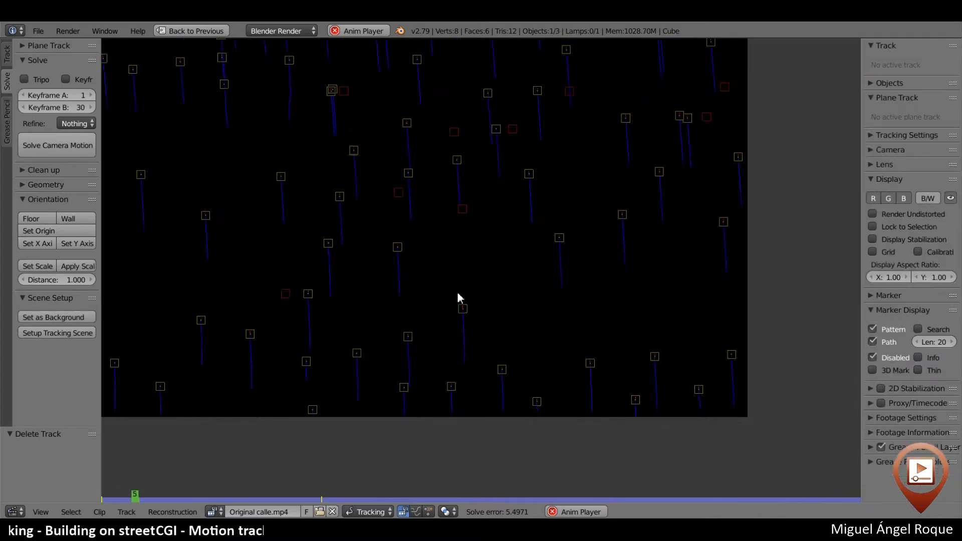
key(ctrl+z)
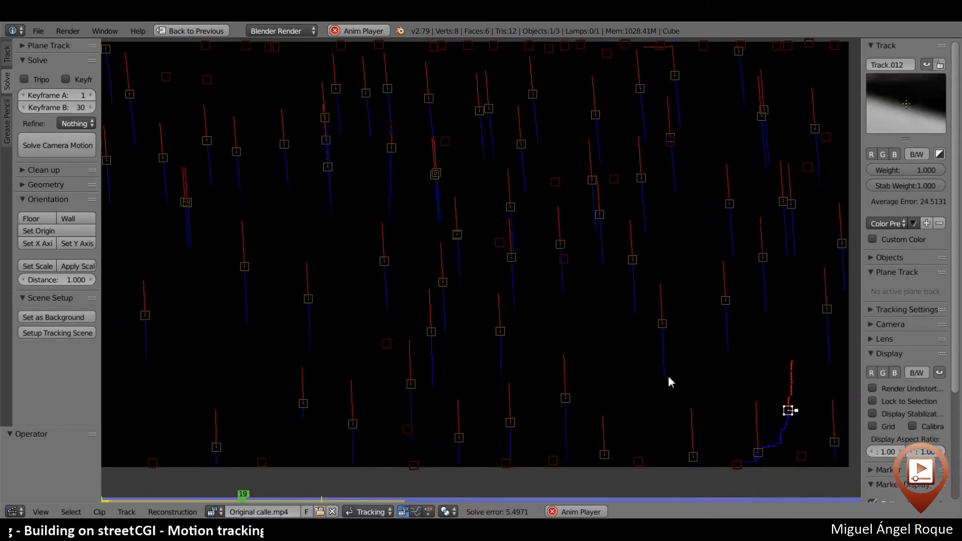
Show the footage again and examine Track.012 on the rooftop edge up close, scrubbing the frames around 16
middle_drag(669, 376, 556, 323)
key(Escape)
click(940, 374)
scroll(665, 352, down, 2)
scroll(495, 315, up, 8)
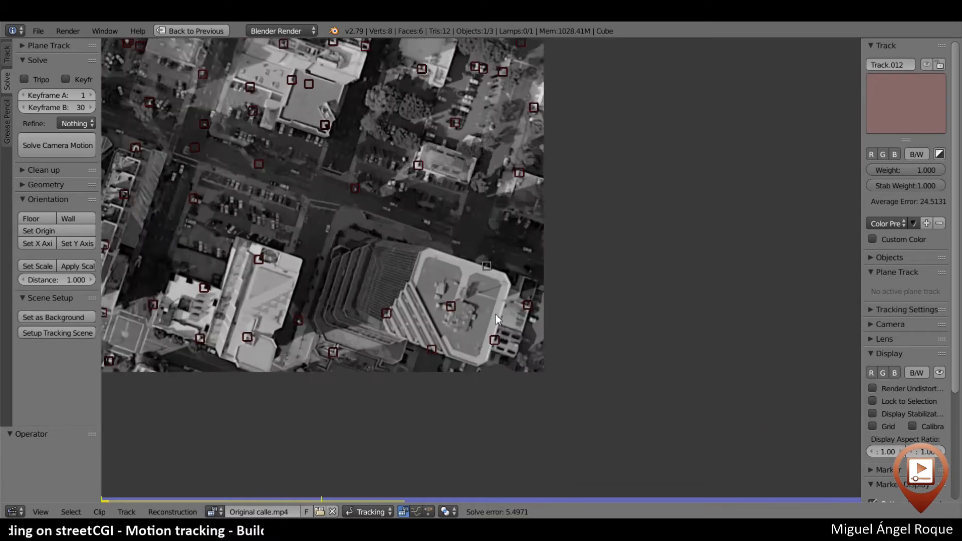
key(alt+a)
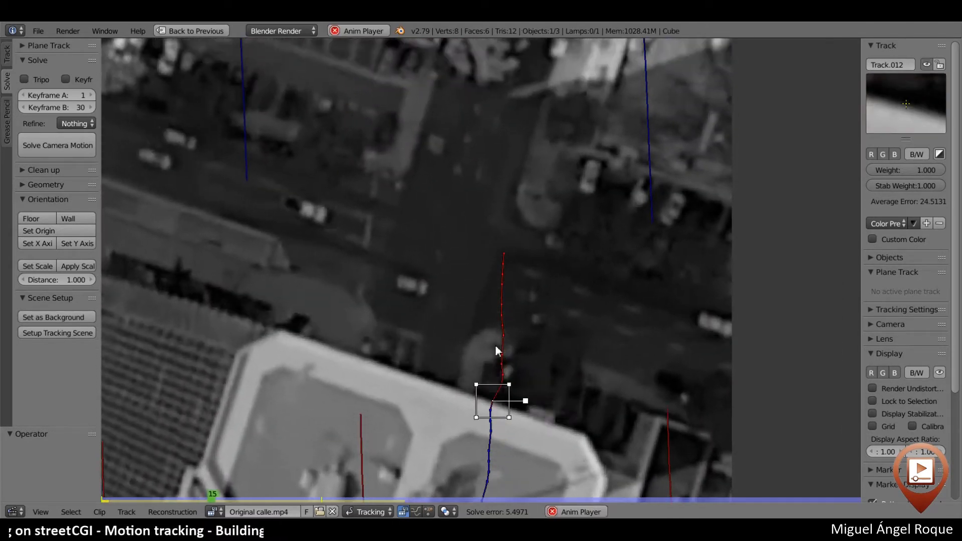
key(Escape)
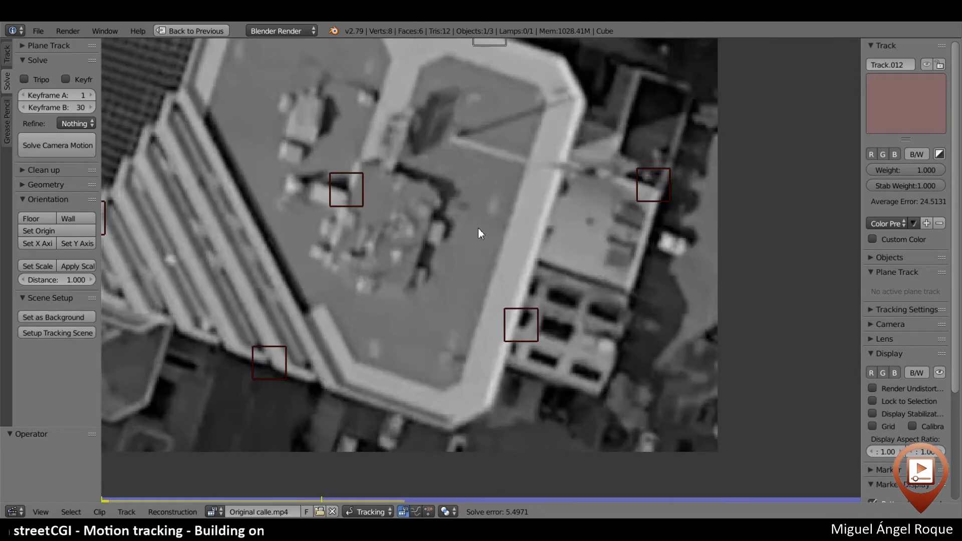
scroll(531, 252, up, 2)
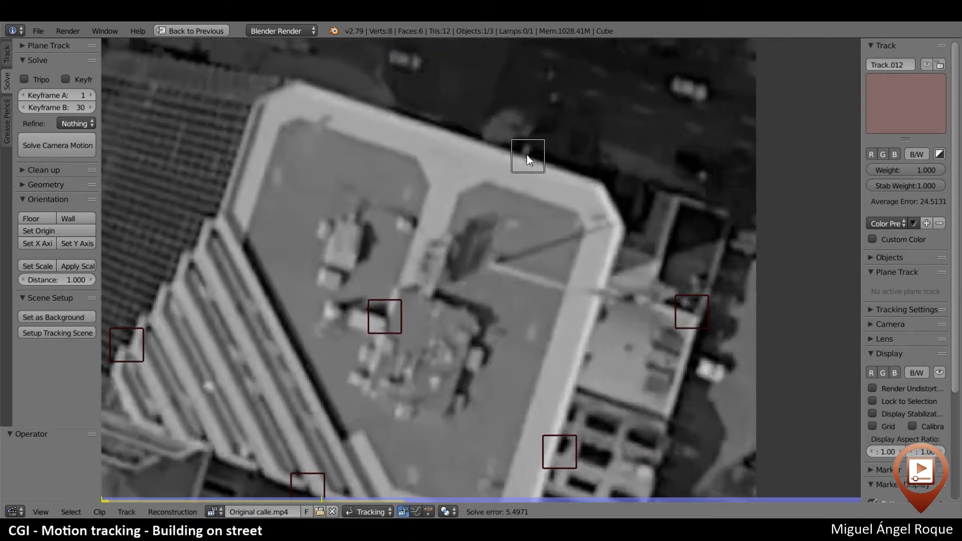
drag(137, 498, 220, 500)
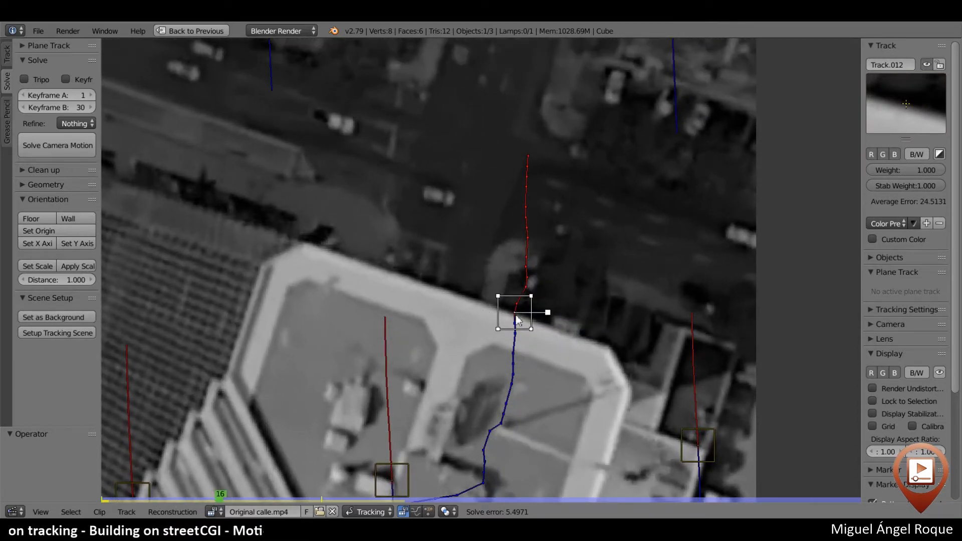
mouse_move(273, 497)
mouse_down()
mouse_move(371, 501)
mouse_move(259, 499)
mouse_up()
Locate and select Track.012 in the enlarged dope sheet's track list, and delete that track from the clip
drag(255, 452, 144, 412)
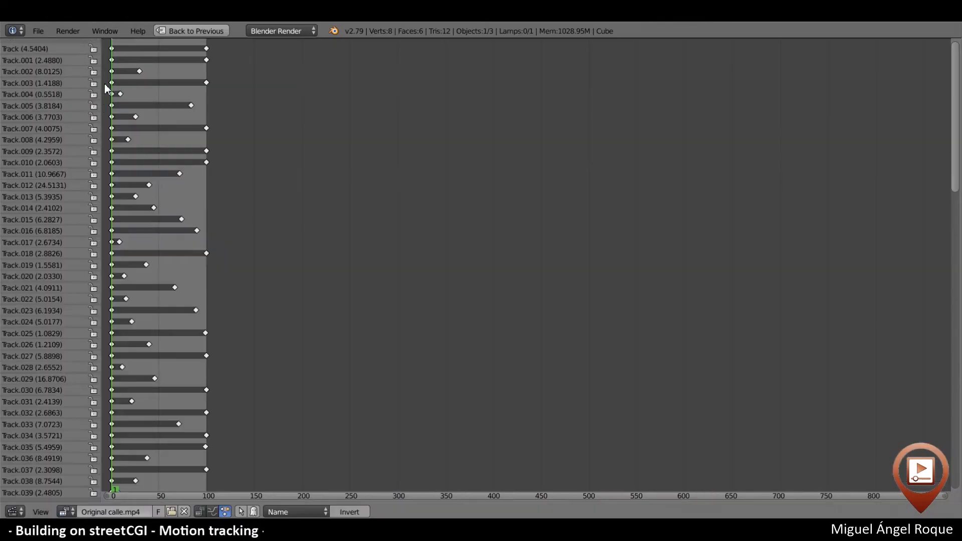
middle_drag(179, 341, 322, 132)
middle_drag(316, 336, 402, 138)
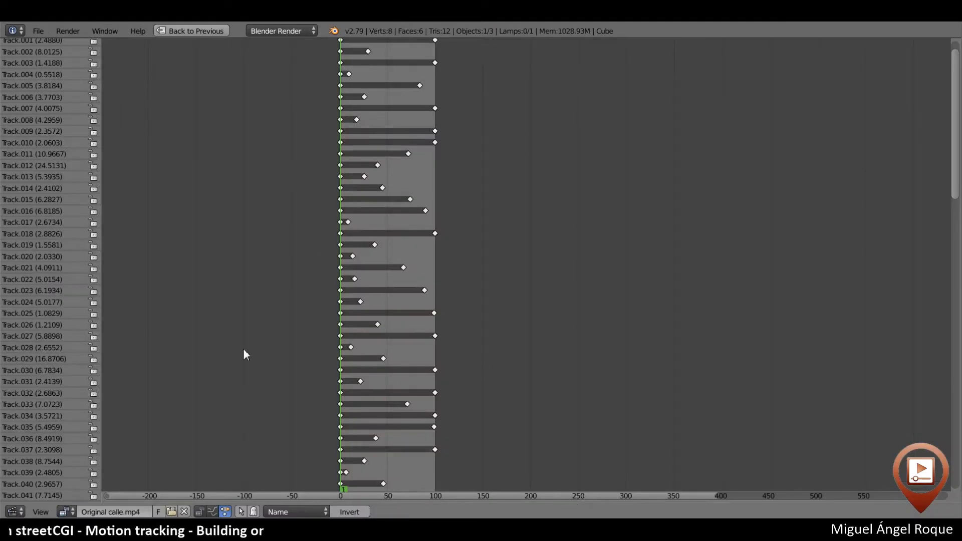
click(31, 166)
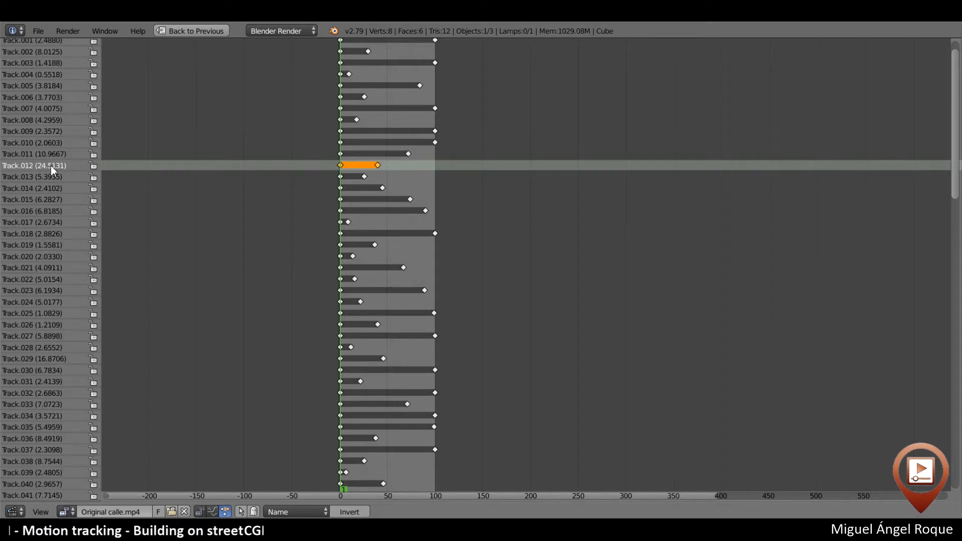
key(ctrl+Up)
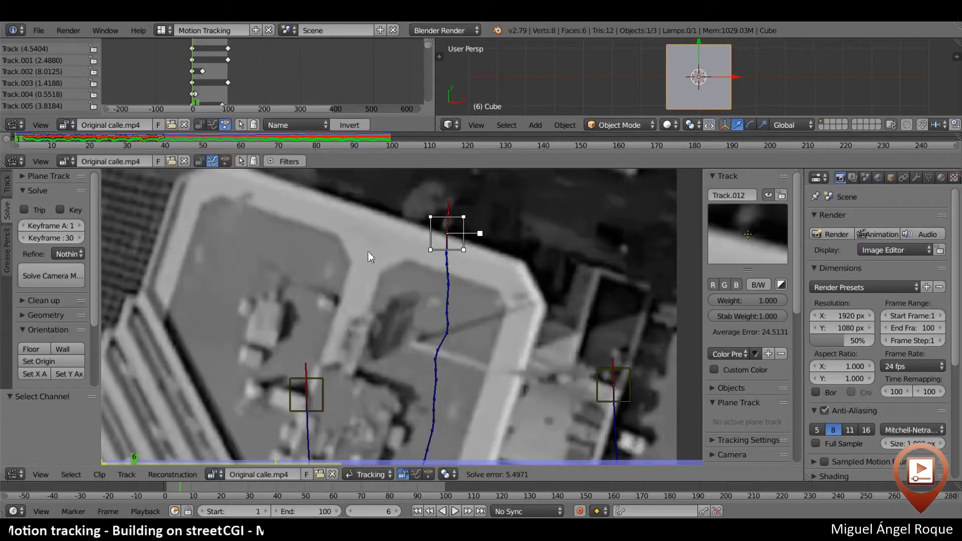
key(x)
click(392, 248)
scroll(416, 297, up, 2)
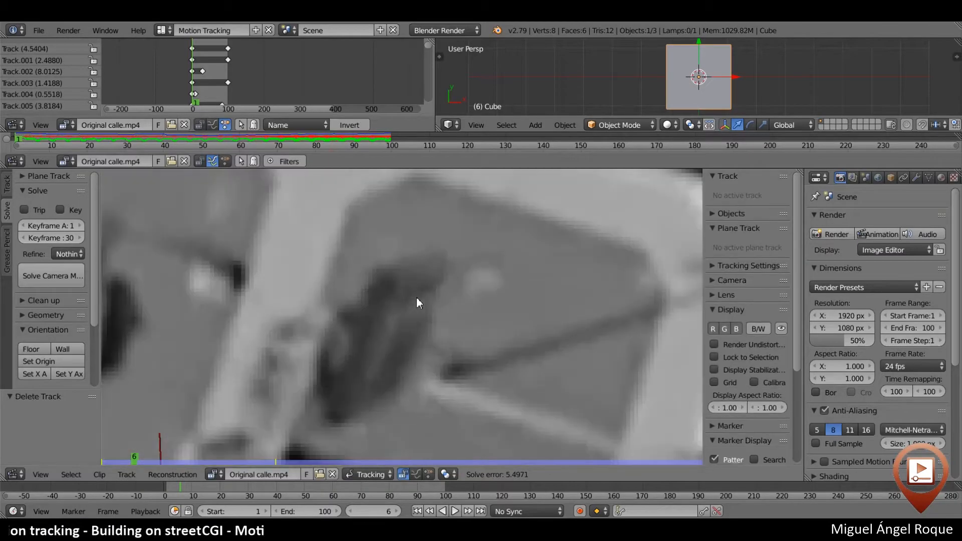
scroll(416, 298, down, 4)
scroll(417, 300, down, 2)
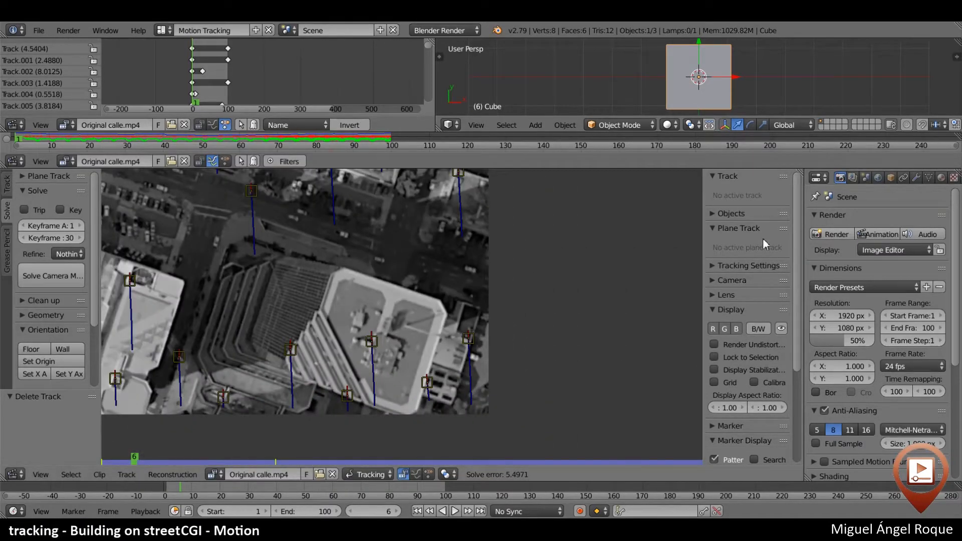
Maximize the clip view, hide the footage and play back the remaining marker paths to find further irregular ones
key(ctrl+Up)
scroll(659, 361, up, 3)
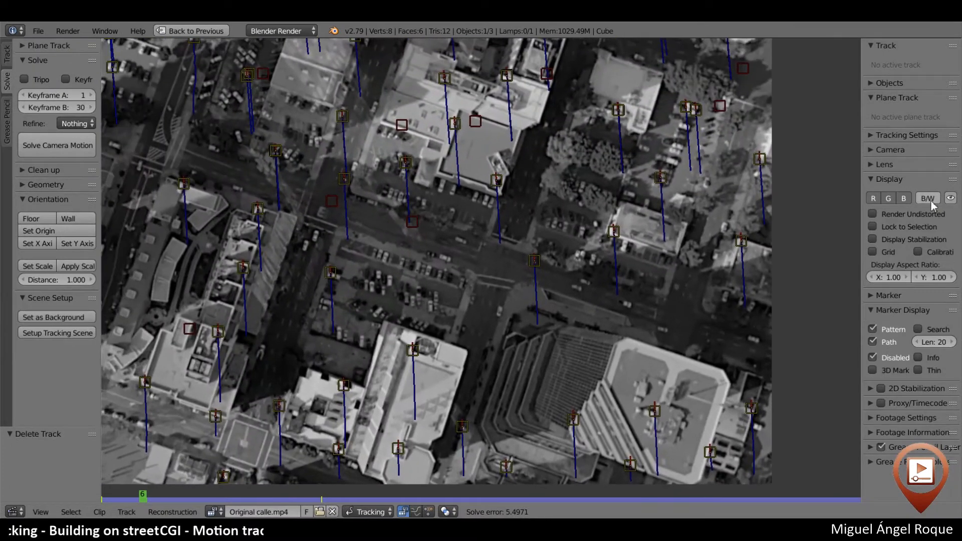
click(951, 198)
key(alt+a)
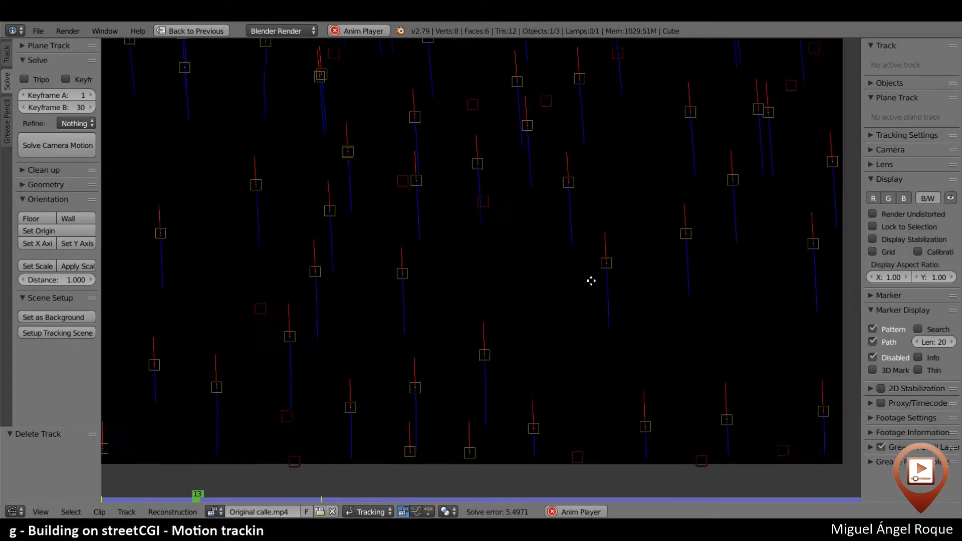
middle_drag(592, 281, 468, 219)
middle_drag(440, 298, 509, 342)
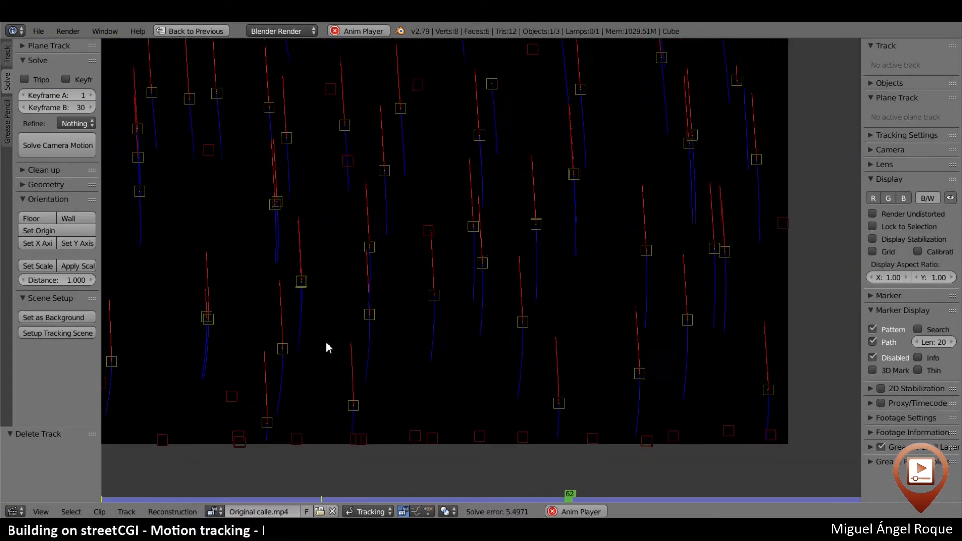
middle_drag(575, 265, 538, 345)
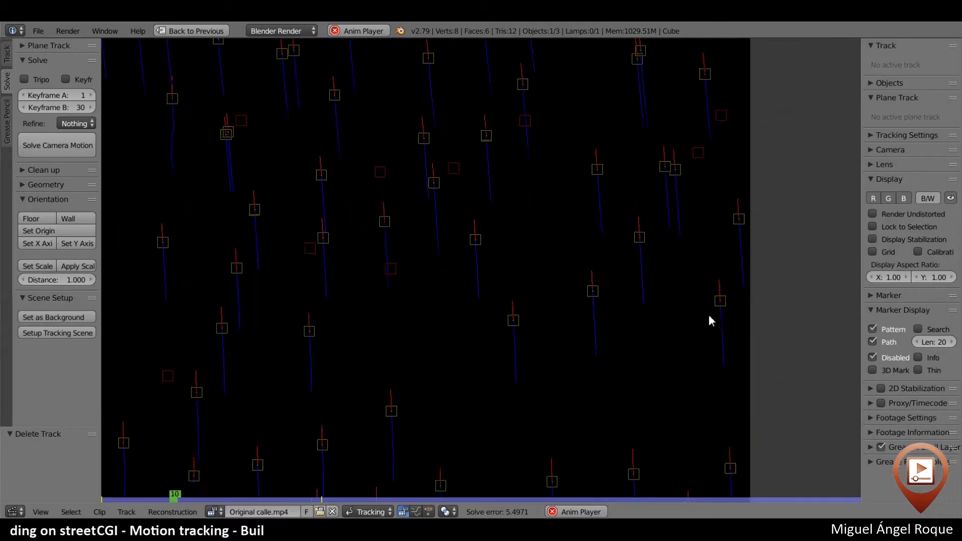
Select the marker Track.066 near the clip's right edge and show the footage again, with playback stopped
click(698, 154)
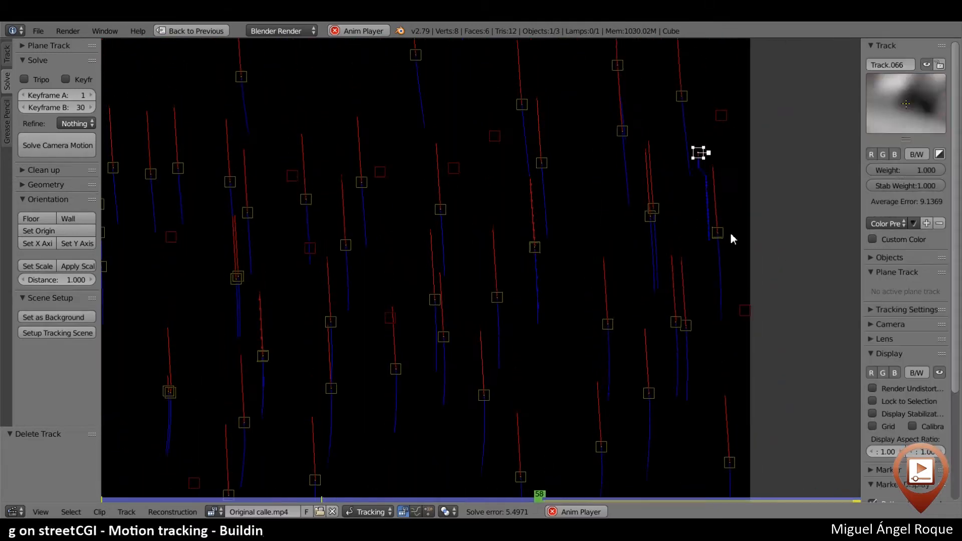
key(ctrl+Up)
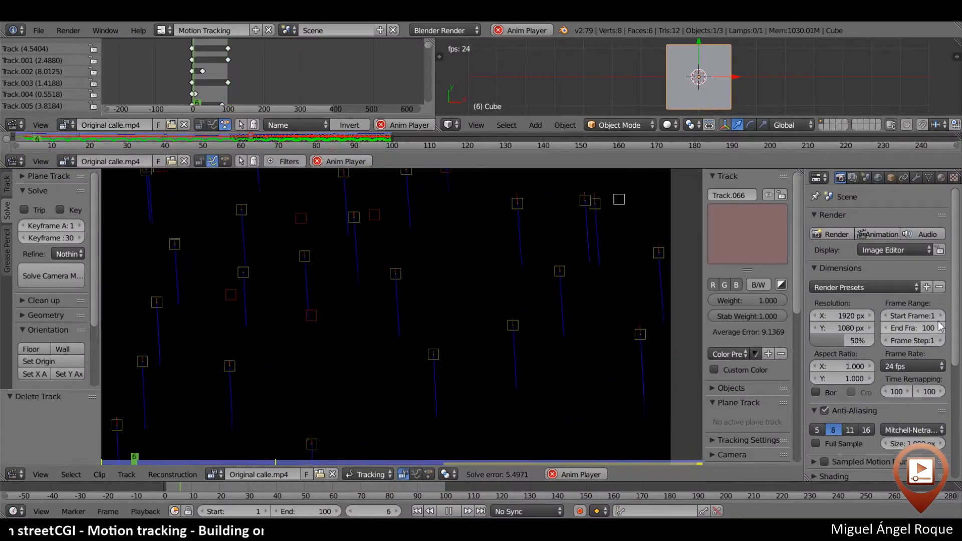
key(ctrl+Up)
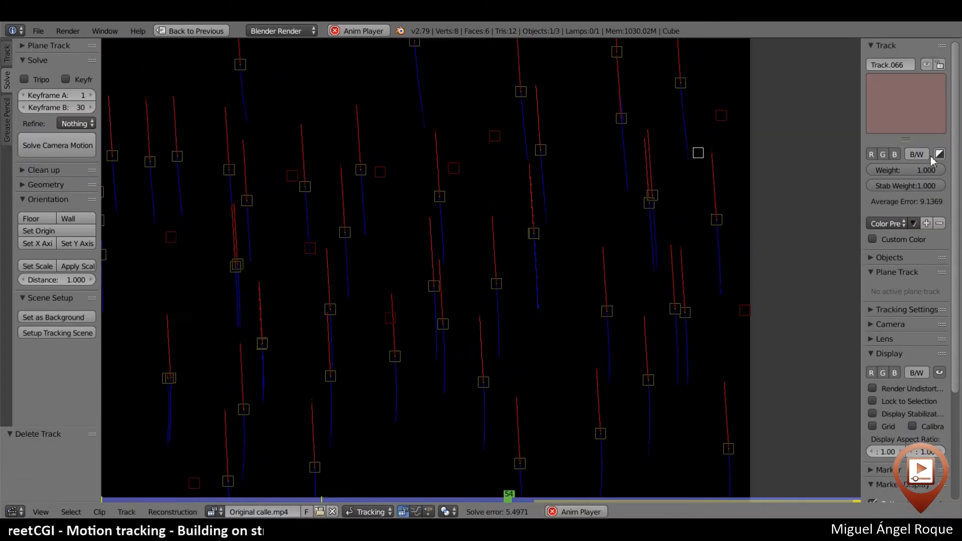
click(941, 376)
key(Escape)
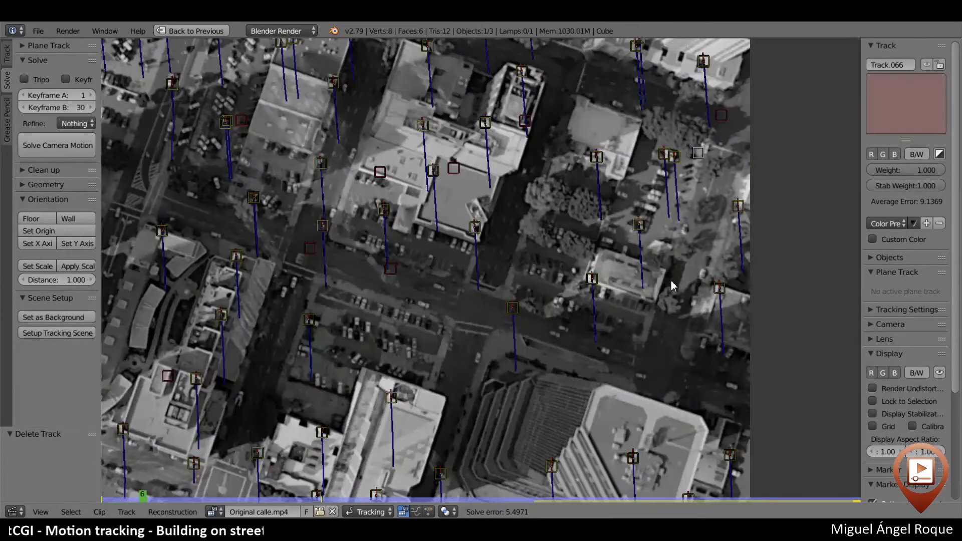
scroll(672, 286, down, 1)
scroll(661, 286, up, 3)
middle_drag(646, 286, 420, 404)
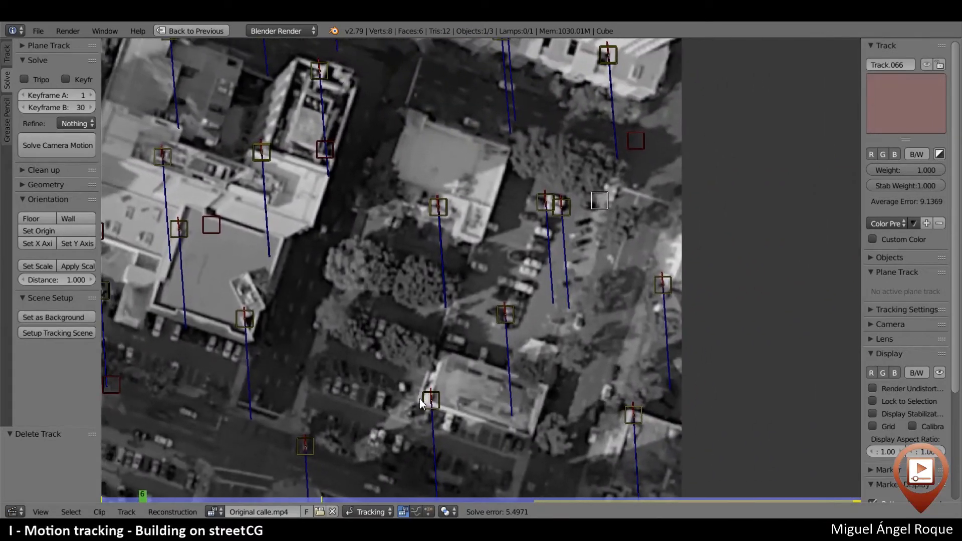
Lock the view to the selected Track.066 and scrub to frame 63 to inspect the kink in its path
key(l)
scroll(435, 359, up, 2)
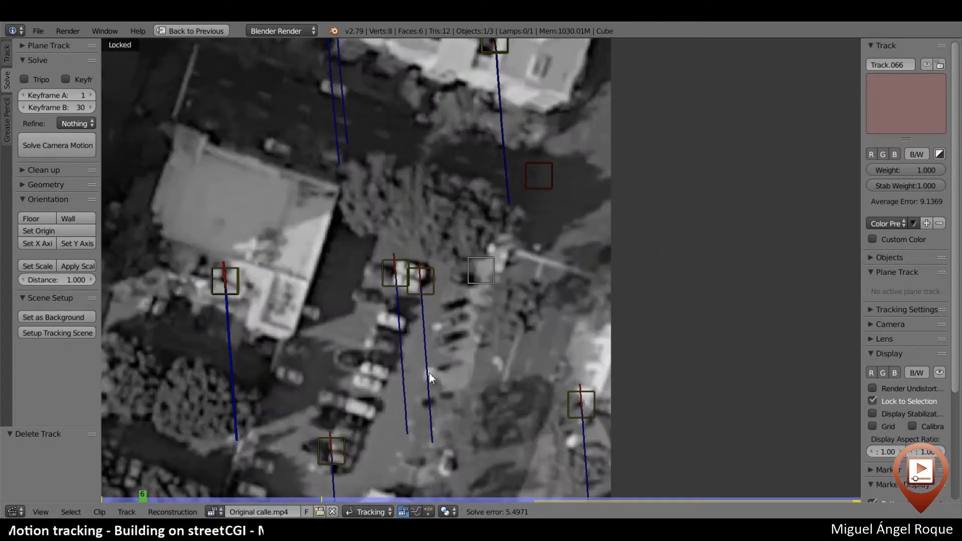
drag(150, 500, 583, 495)
mouse_move(618, 495)
mouse_down()
mouse_move(849, 504)
mouse_move(554, 469)
mouse_move(608, 496)
mouse_move(637, 500)
mouse_move(555, 464)
mouse_move(587, 491)
mouse_move(661, 498)
mouse_move(579, 465)
mouse_up()
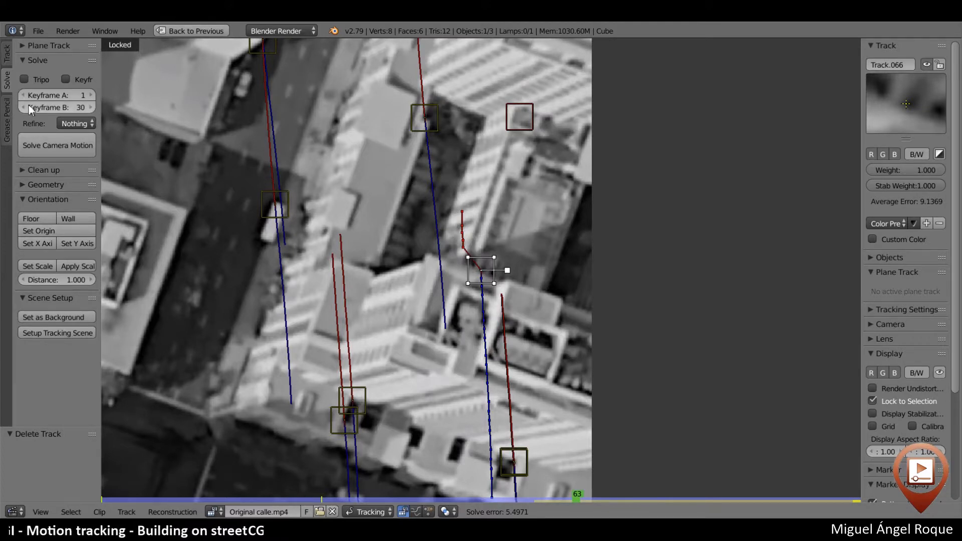
Clear the tracked path of Track.066 before frame 63 to remove the kinked section
click(44, 168)
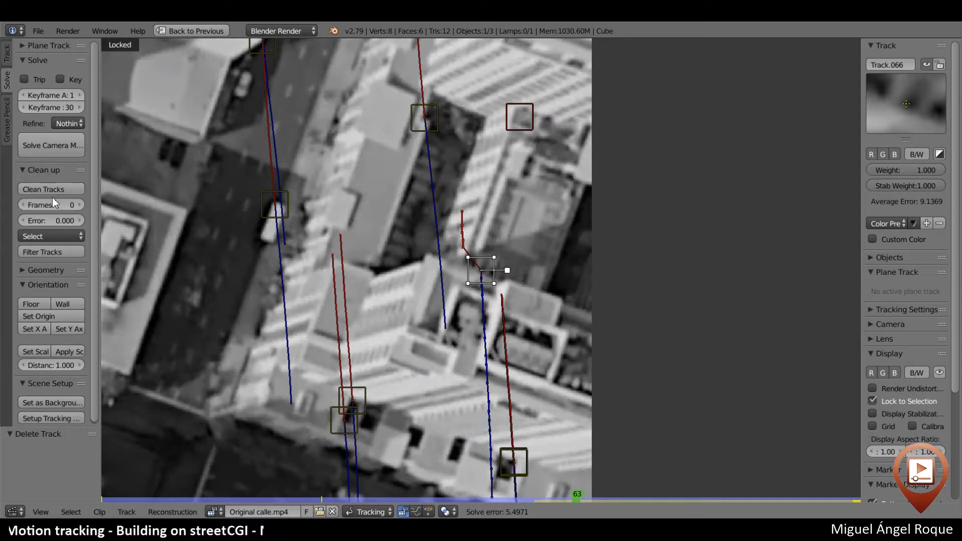
click(7, 53)
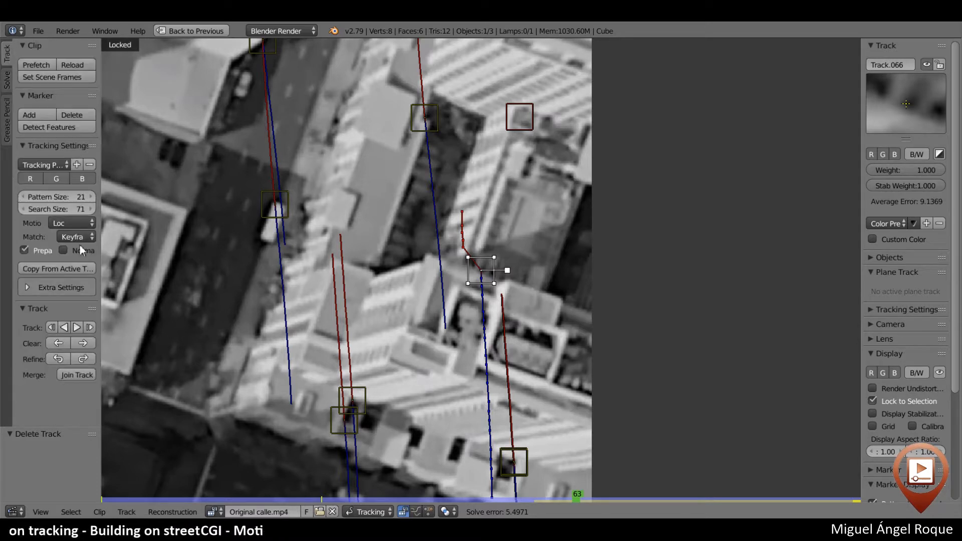
click(59, 344)
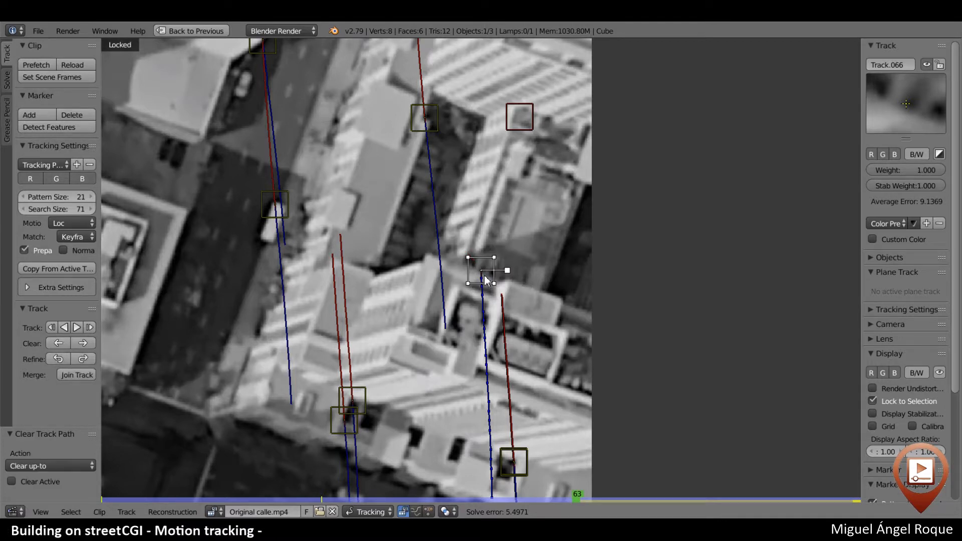
Hide the footage, deselect the marker, unlock the view and play back all marker paths to look for irregular ones
scroll(485, 280, down, 5)
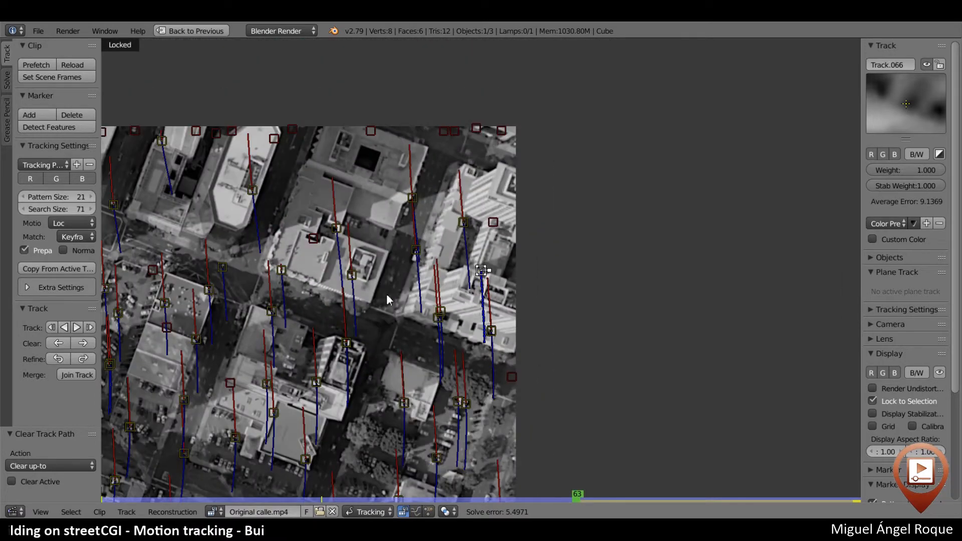
middle_drag(343, 295, 450, 240)
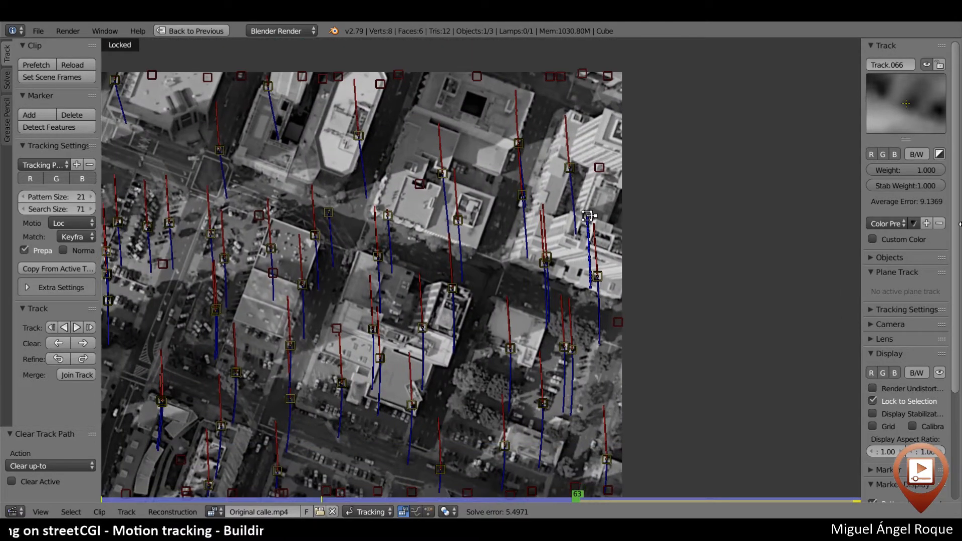
click(939, 374)
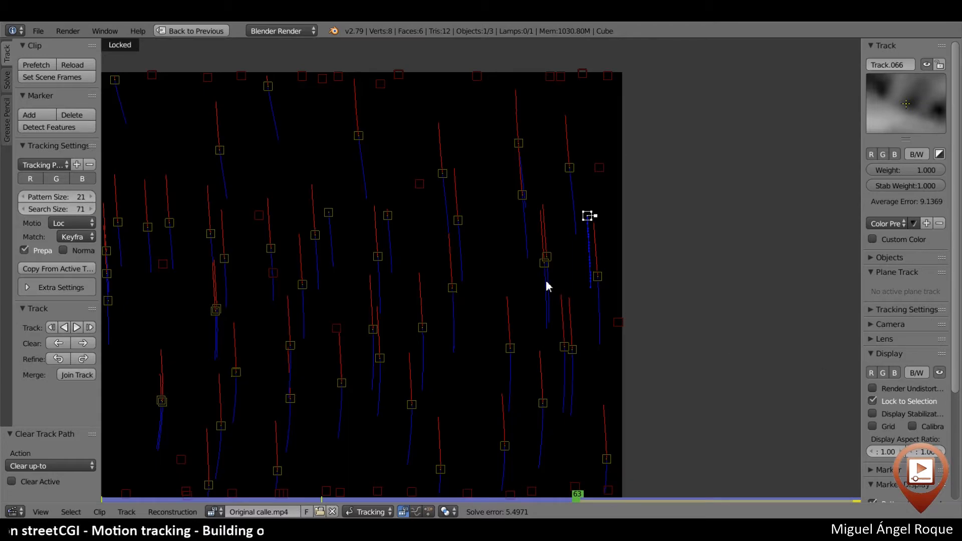
key(a)
key(l)
key(alt+a)
middle_drag(478, 259, 516, 293)
Lock the view to the jagged marker Track.078, check it against the footage at frame 74, and delete that track
right_click(423, 203)
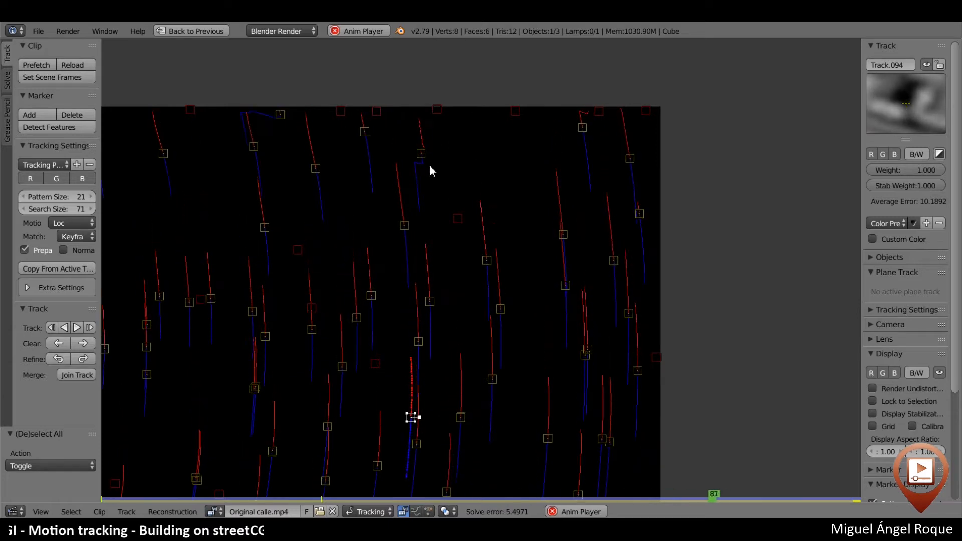
key(l)
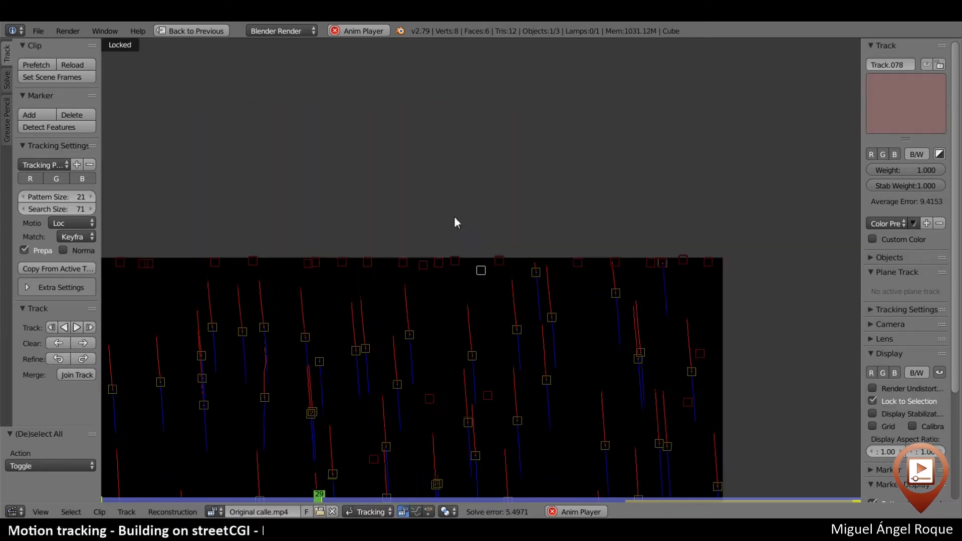
scroll(457, 223, down, 3)
scroll(466, 259, up, 6)
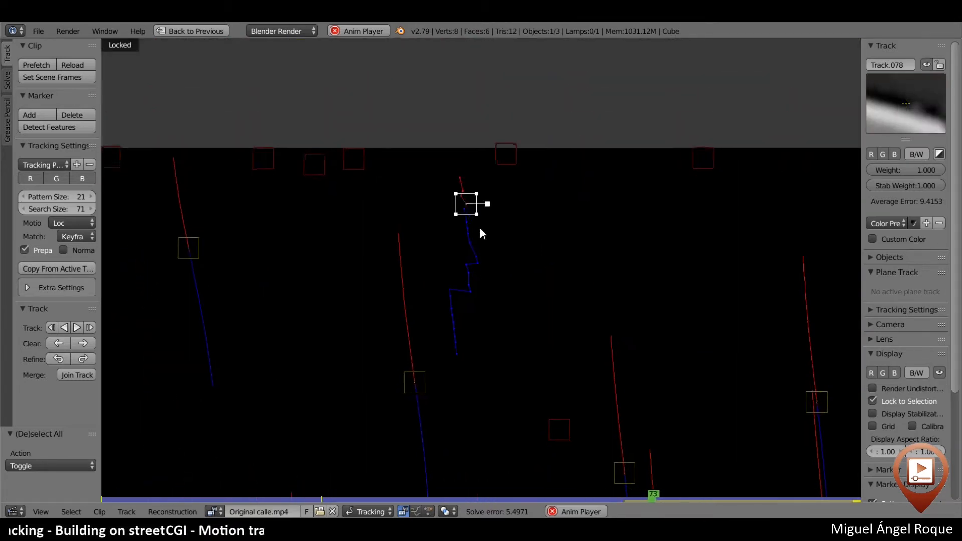
click(938, 374)
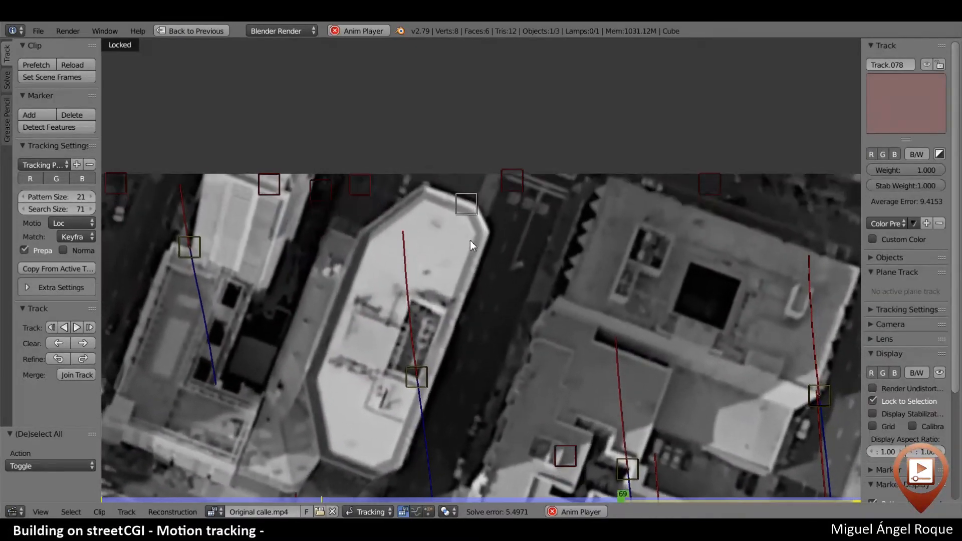
key(Escape)
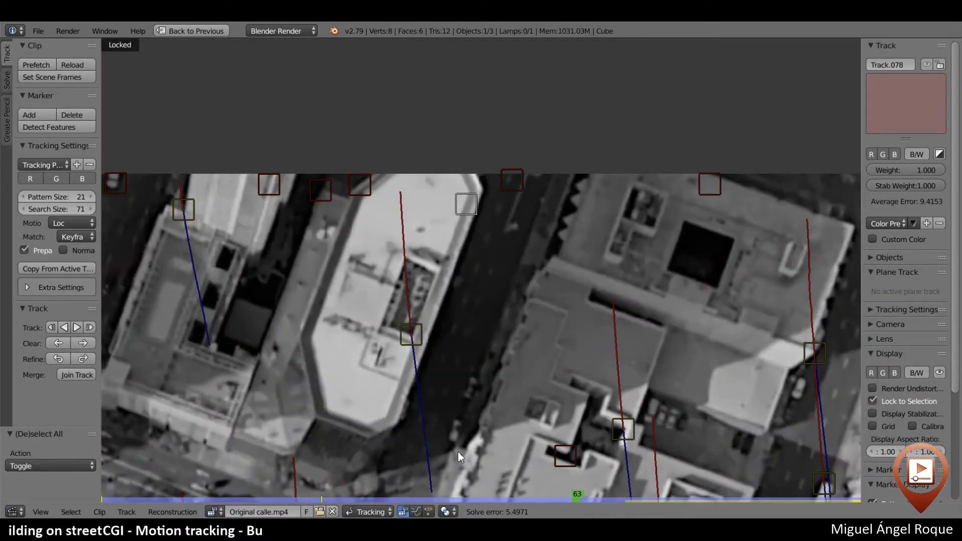
mouse_move(539, 501)
mouse_down()
mouse_move(64, 444)
mouse_move(663, 464)
mouse_up()
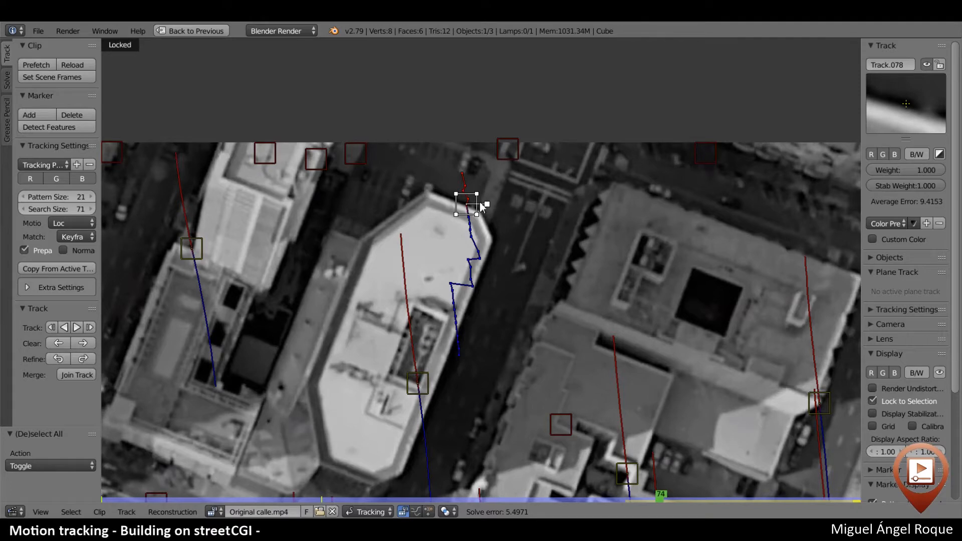
key(x)
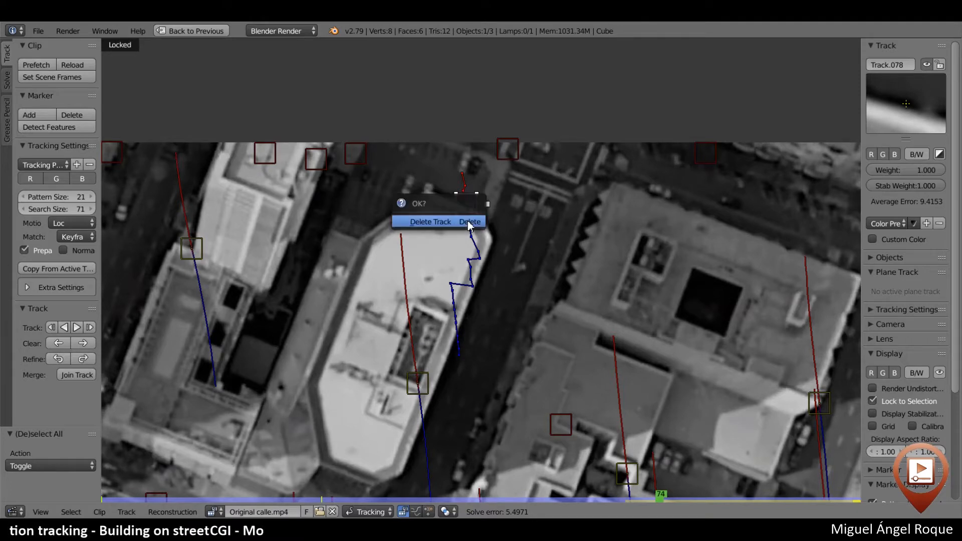
click(468, 221)
Scrub to frame 12 and clear the path of Track.114 before that frame, removing its stray horizontal section
scroll(502, 308, down, 1)
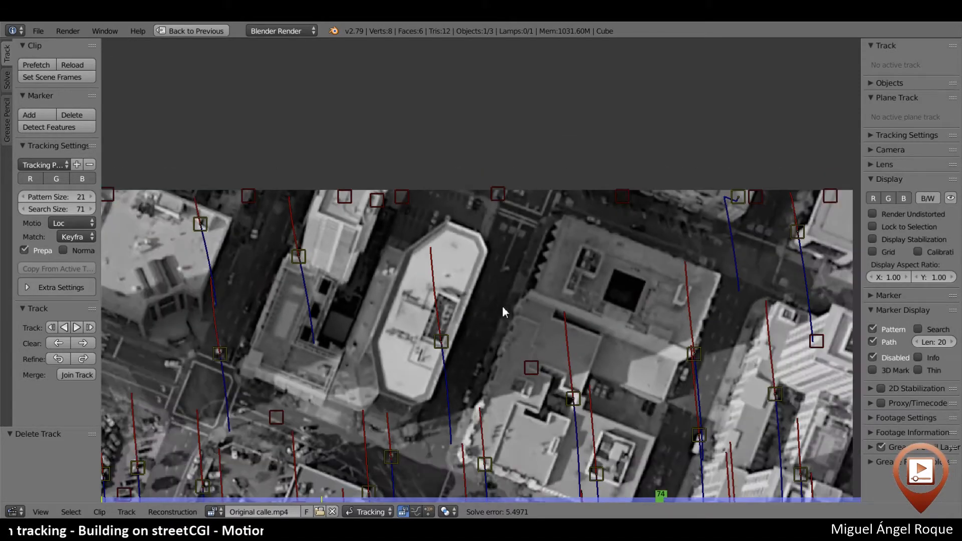
scroll(503, 306, up, 3)
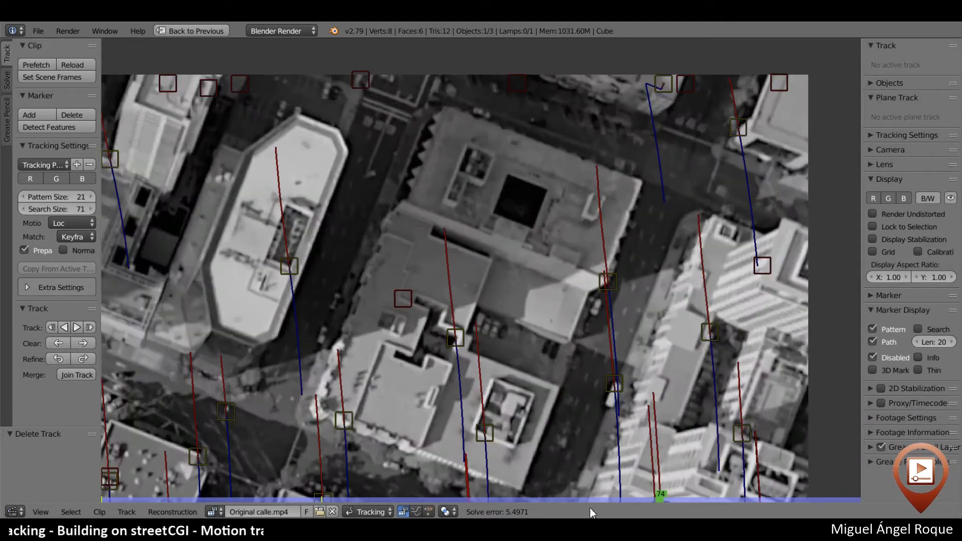
mouse_move(592, 500)
mouse_down()
mouse_move(617, 502)
mouse_move(238, 409)
mouse_move(252, 396)
mouse_up()
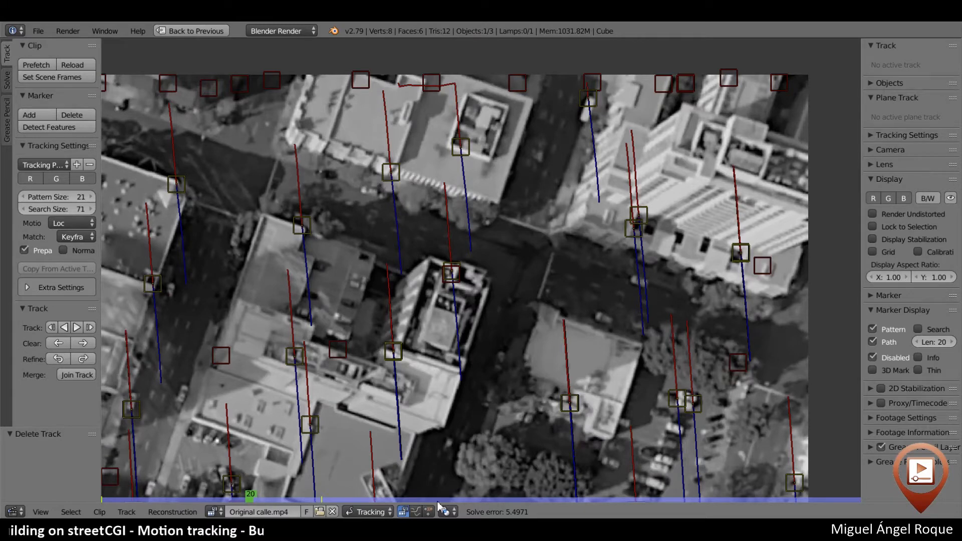
drag(228, 501, 193, 496)
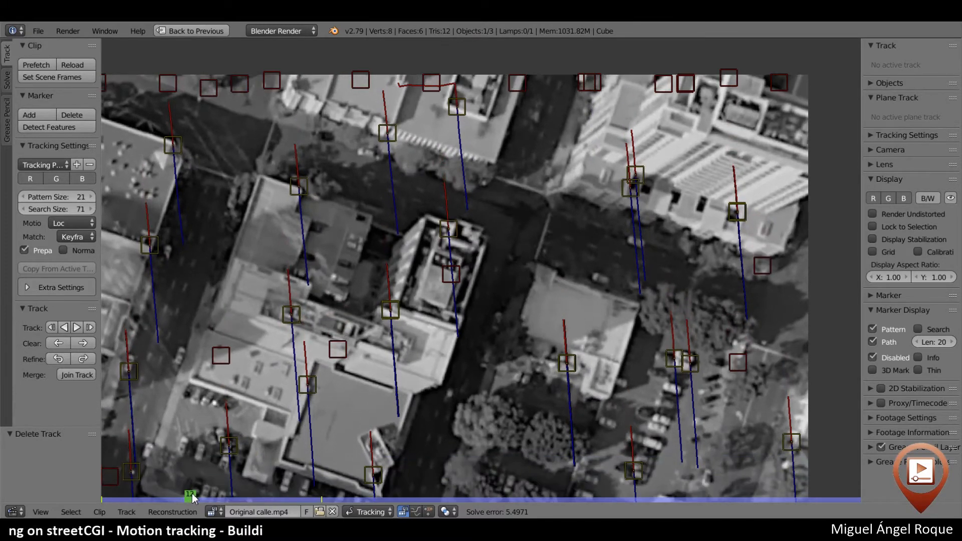
click(58, 342)
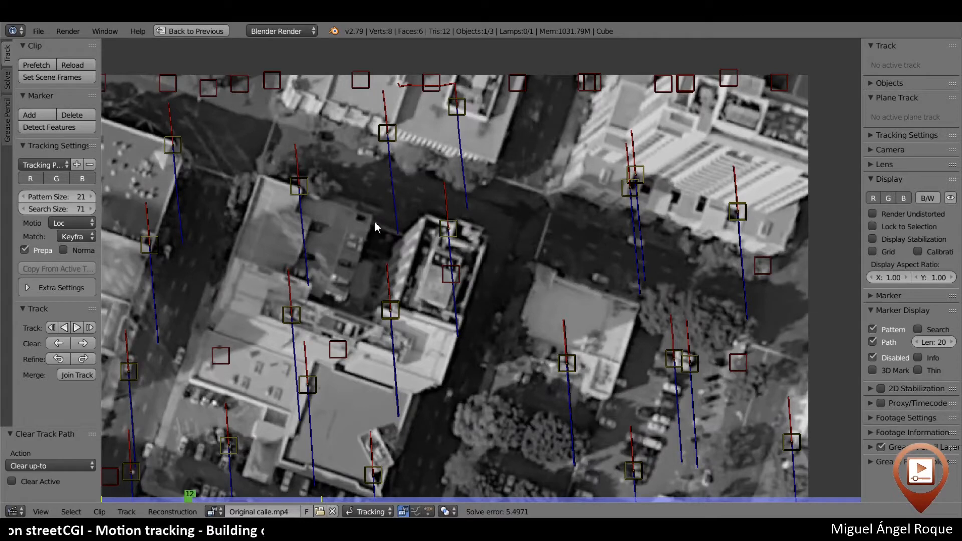
click(458, 110)
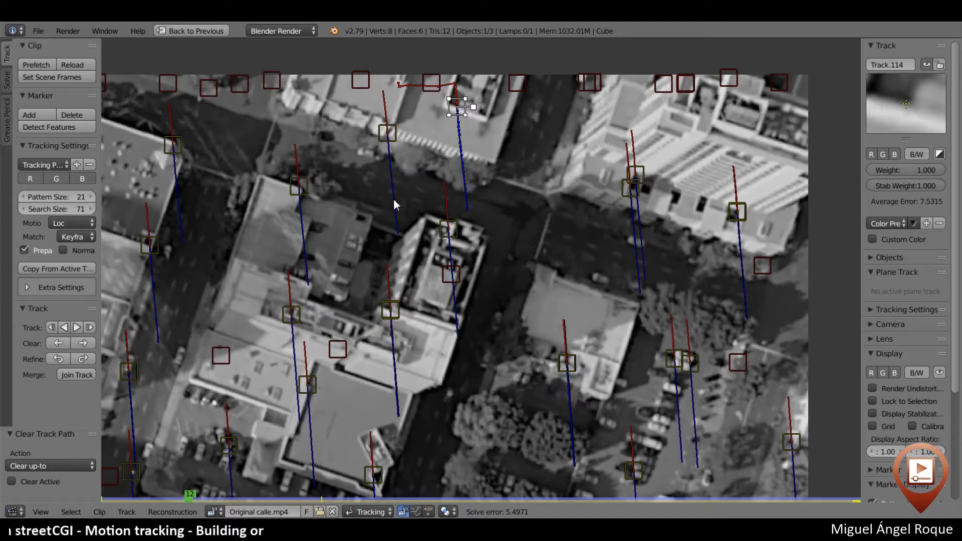
click(56, 346)
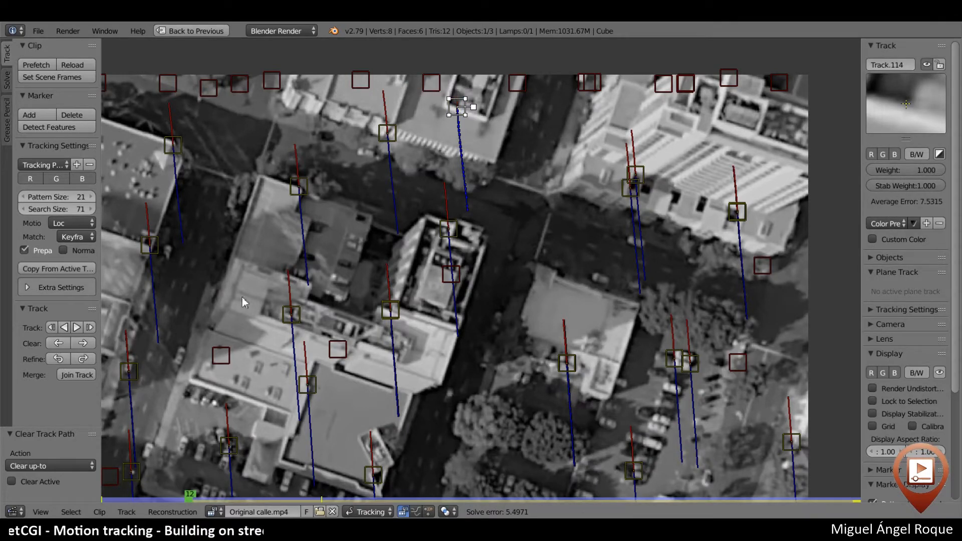
Hide the footage, return to the start of the clip and play back the remaining marker paths
middle_drag(303, 177, 459, 233)
scroll(459, 233, down, 2)
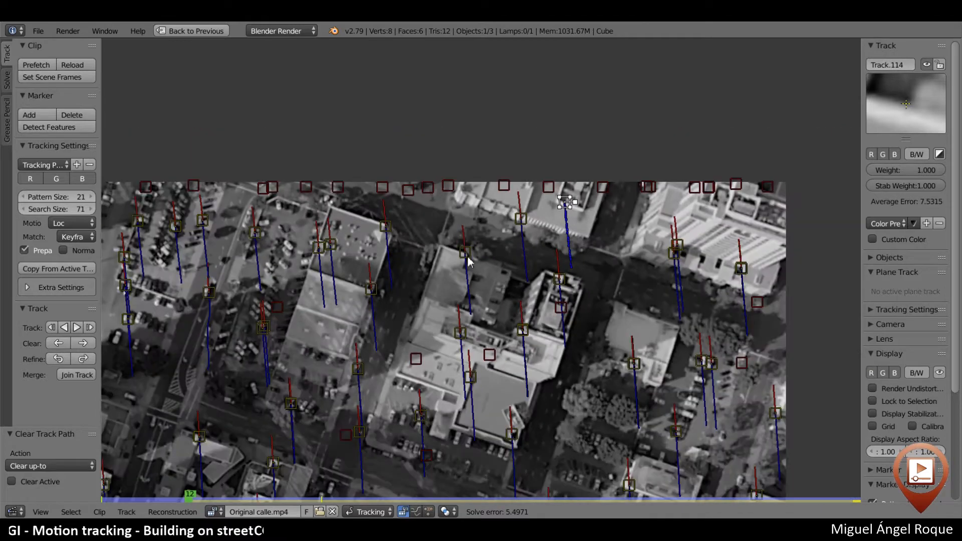
click(940, 373)
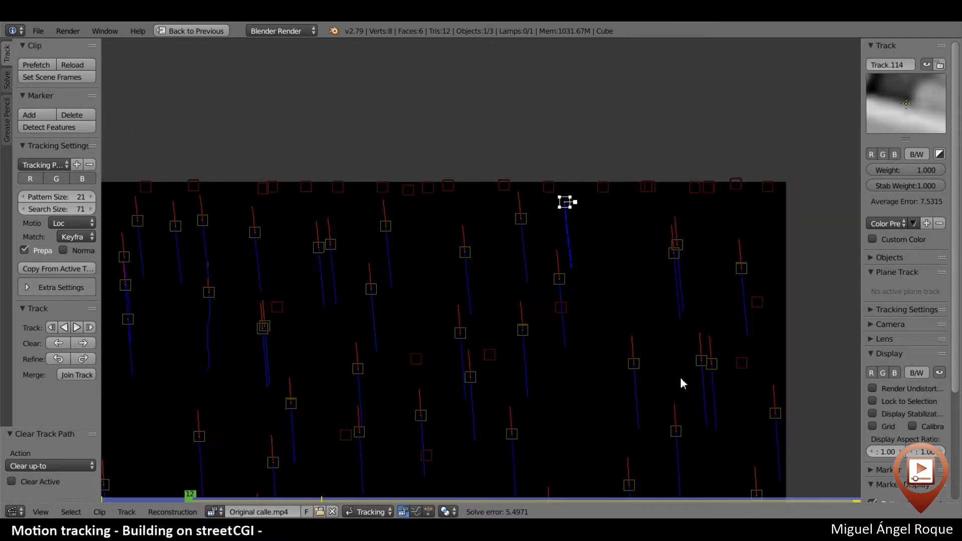
middle_drag(549, 343, 581, 205)
drag(193, 501, 87, 452)
key(alt+a)
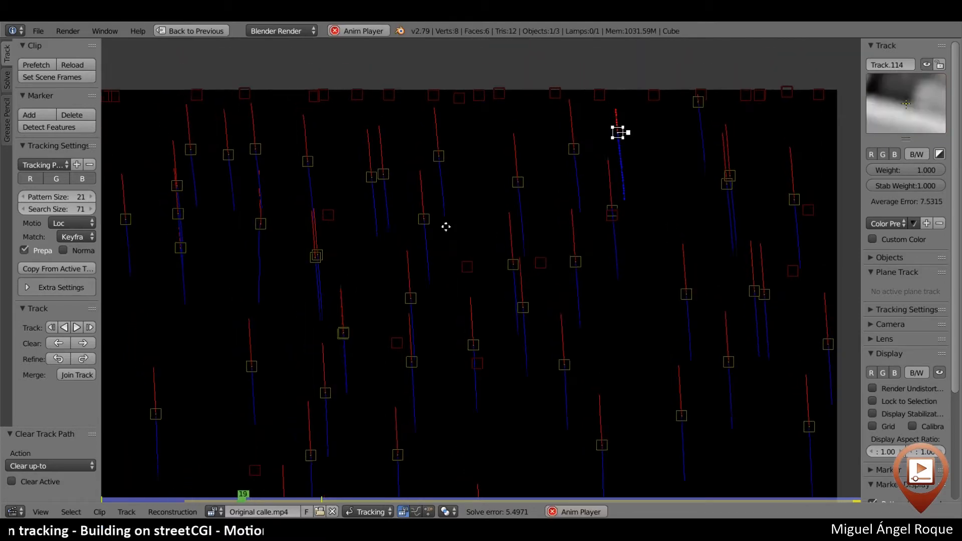
Select the wobbly marker Track.029, check it against the footage at frame 37 with playback stopped, and delete that track
click(351, 314)
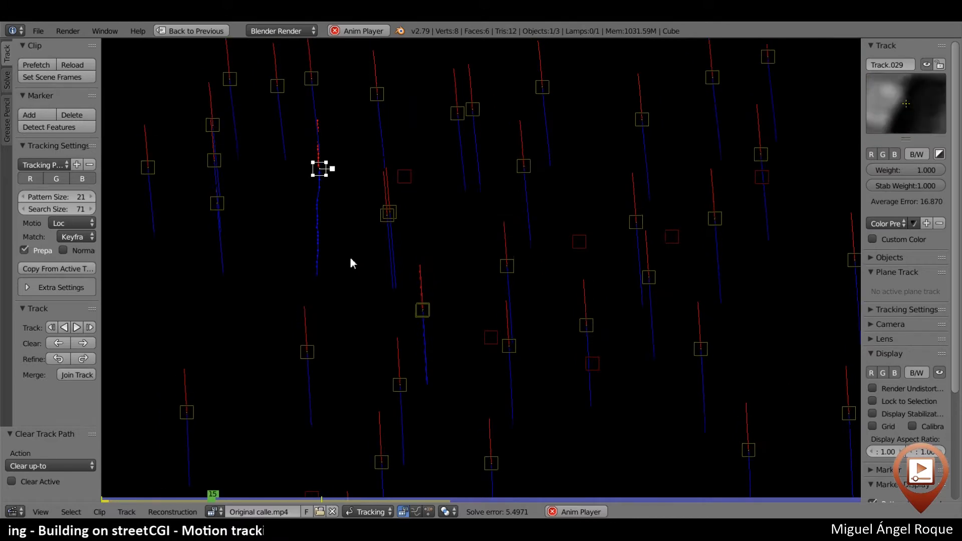
key(Escape)
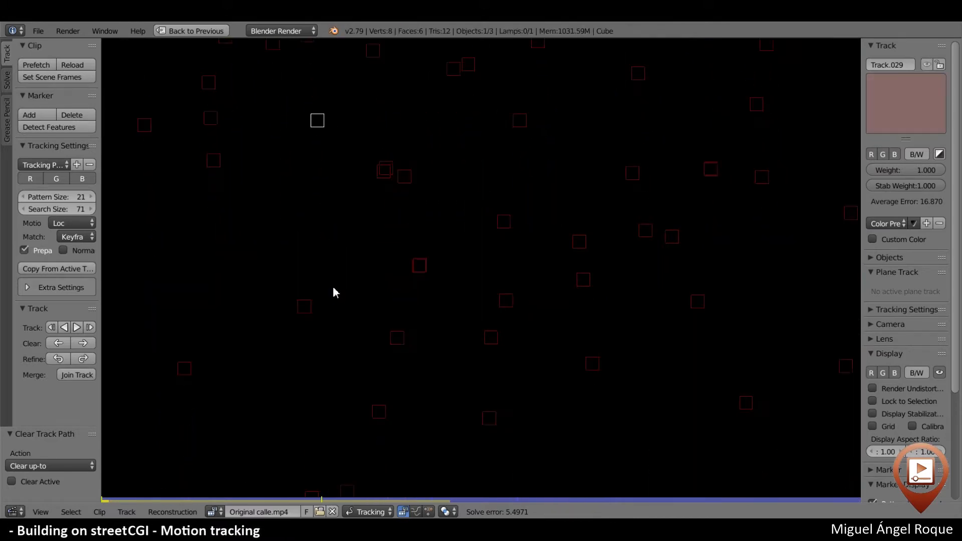
click(939, 373)
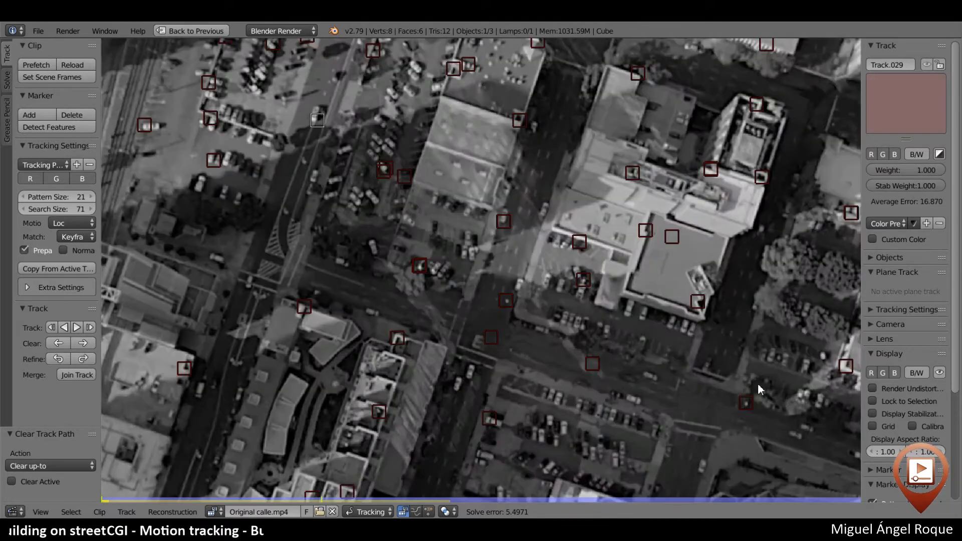
middle_drag(289, 203, 350, 289)
scroll(350, 289, up, 1)
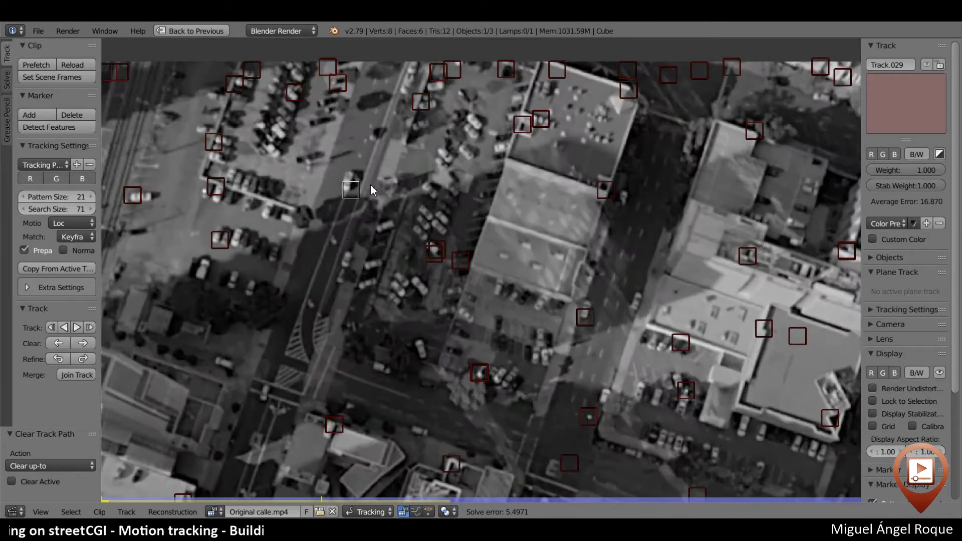
drag(169, 498, 382, 498)
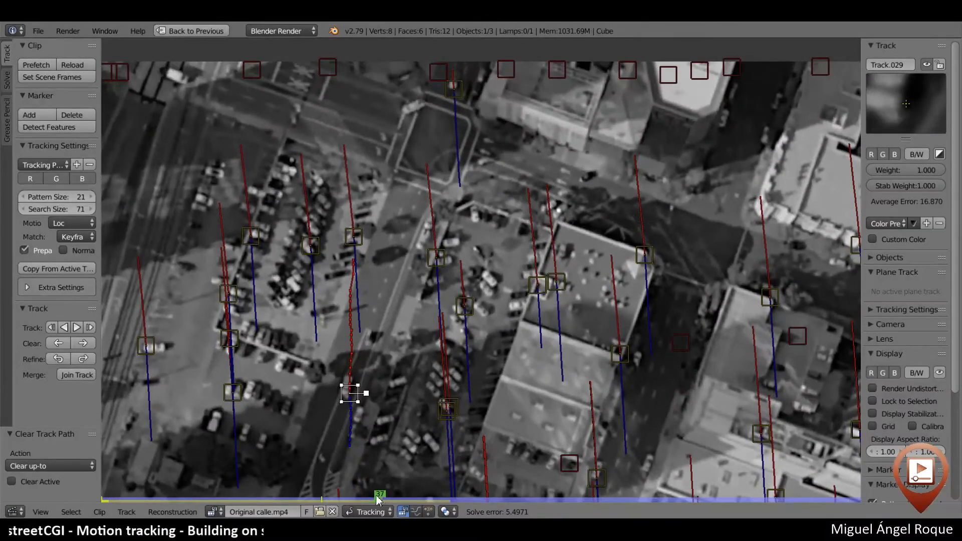
middle_drag(401, 391, 394, 276)
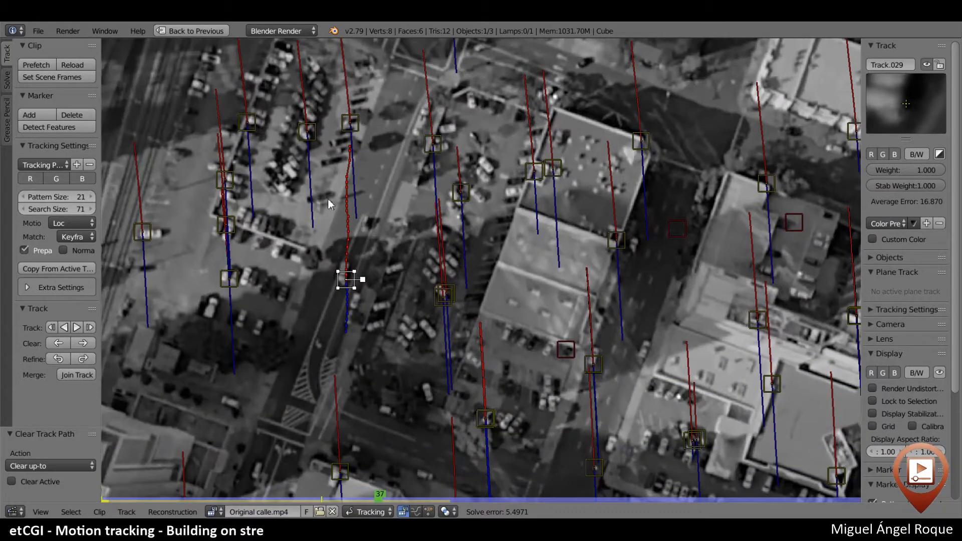
key(x)
click(353, 294)
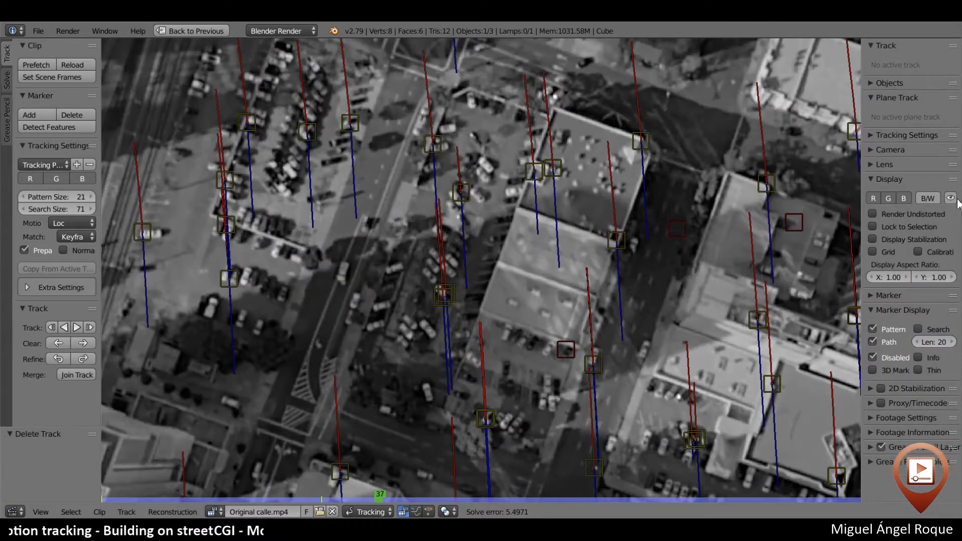
Hide the footage, scrub to frame 85 and delete the irregular track Track.089 at the frame's upper edge
key(m)
scroll(542, 228, down, 2)
scroll(540, 231, up, 2)
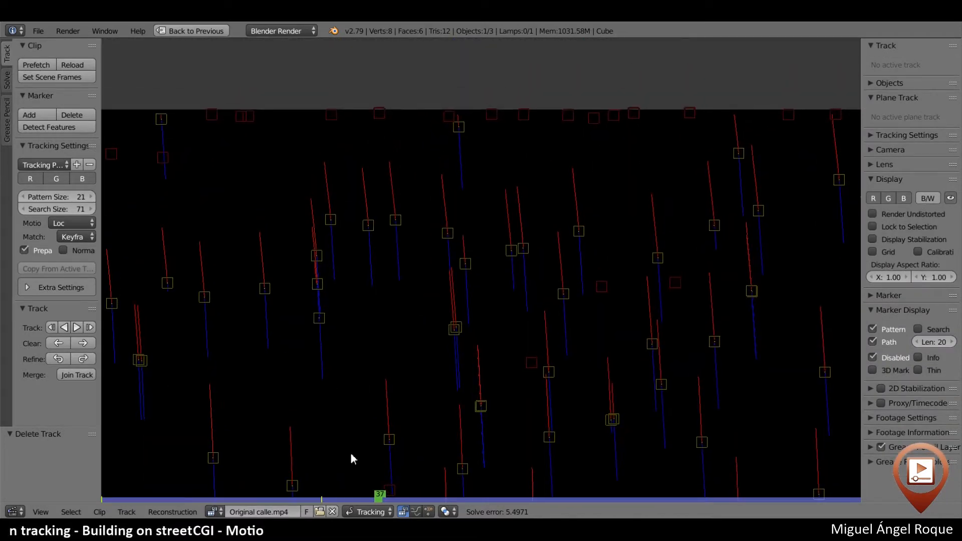
click(238, 500)
mouse_move(237, 503)
mouse_down()
mouse_move(768, 511)
mouse_move(747, 512)
mouse_up()
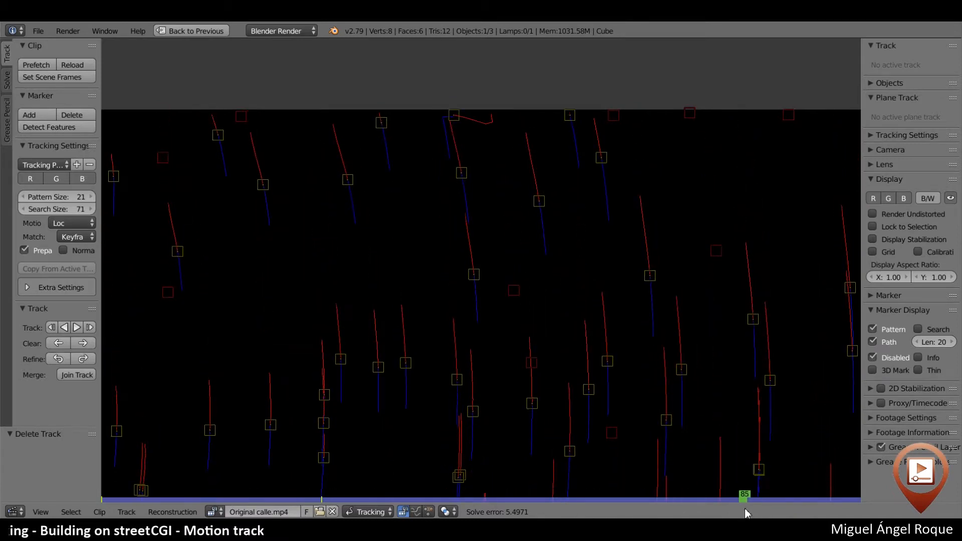
right_click(455, 115)
key(x)
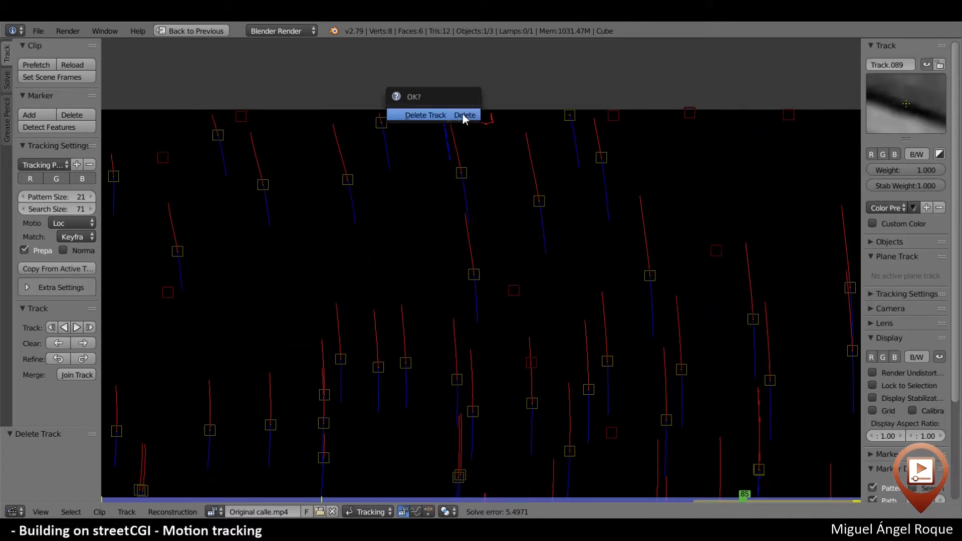
click(465, 115)
Scrub back and forth through the clip to examine the remaining marker paths in the other areas for irregularities
mouse_move(337, 501)
mouse_down()
mouse_move(854, 505)
mouse_move(604, 468)
mouse_move(193, 440)
mouse_move(121, 416)
mouse_up()
middle_drag(251, 296, 340, 248)
mouse_move(112, 498)
mouse_down()
mouse_move(387, 519)
mouse_move(888, 521)
mouse_move(653, 521)
mouse_move(763, 512)
mouse_move(757, 507)
mouse_up()
middle_drag(572, 400, 509, 186)
mouse_move(664, 501)
mouse_down()
mouse_move(692, 499)
mouse_move(135, 436)
mouse_move(42, 408)
mouse_move(579, 422)
mouse_move(117, 410)
mouse_move(631, 403)
mouse_move(75, 404)
mouse_up()
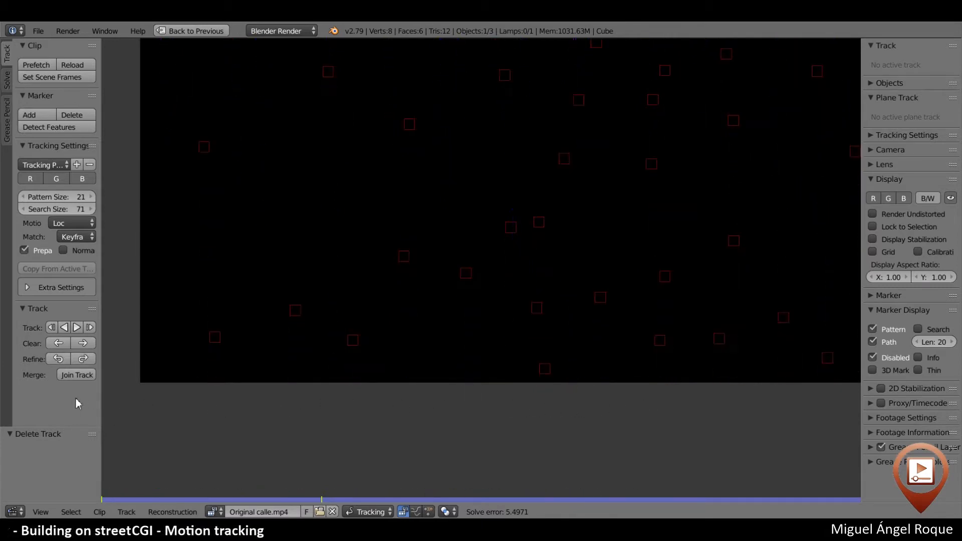
middle_drag(545, 257, 148, 354)
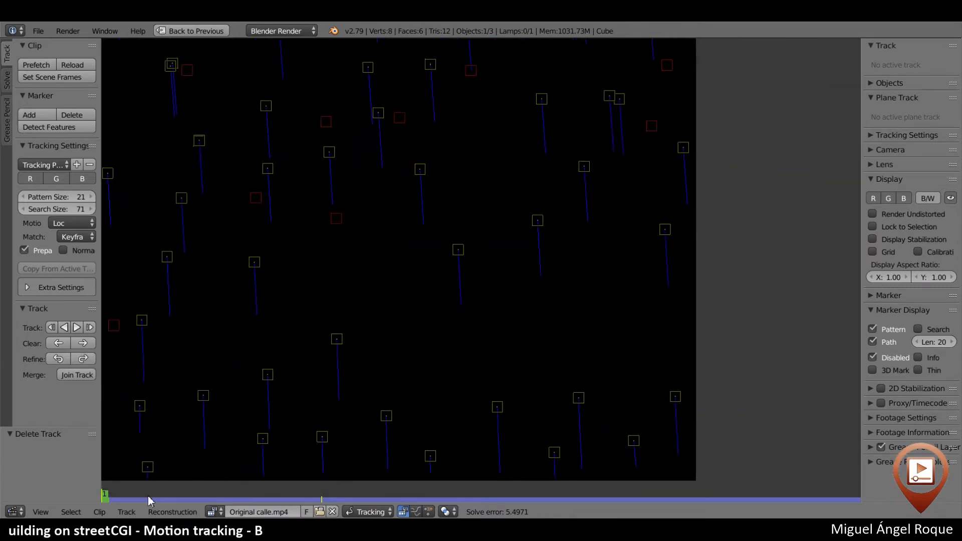
Scrub the clip to frame 60, bring the whole frame into view and show the footage beneath the marker paths again
mouse_move(149, 499)
mouse_down()
mouse_move(692, 500)
mouse_move(855, 513)
mouse_move(827, 502)
mouse_move(65, 395)
mouse_move(279, 377)
mouse_move(575, 393)
mouse_move(554, 385)
mouse_up()
scroll(366, 304, up, 2)
scroll(366, 305, down, 4)
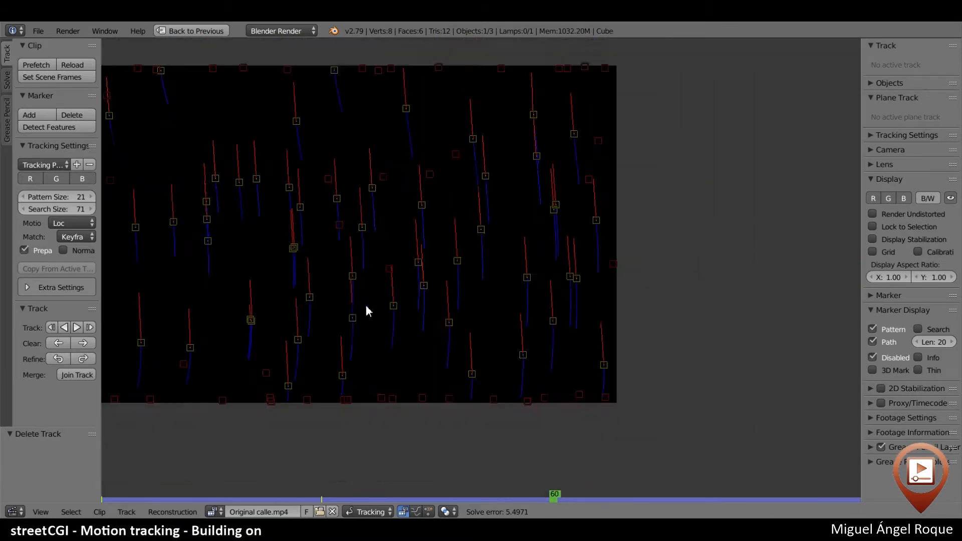
middle_drag(288, 265, 458, 294)
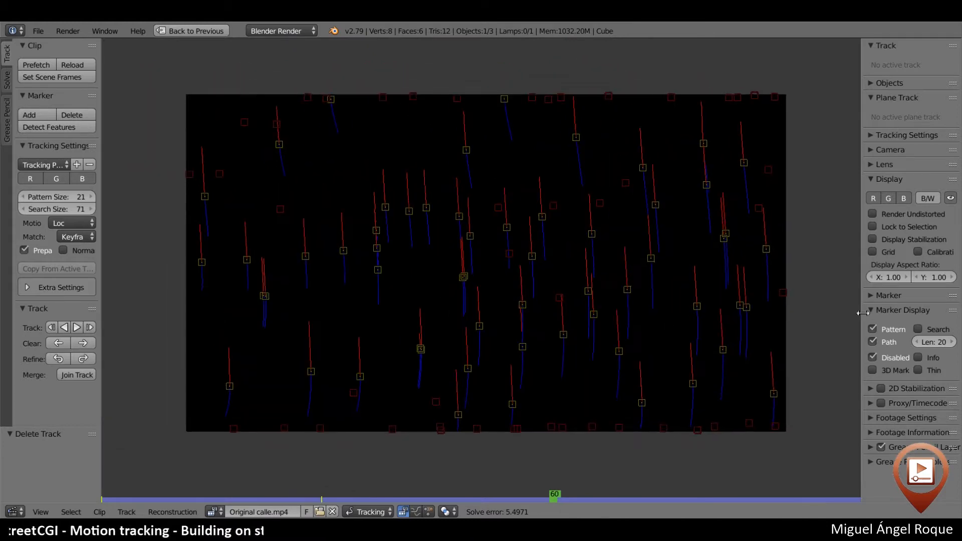
click(951, 199)
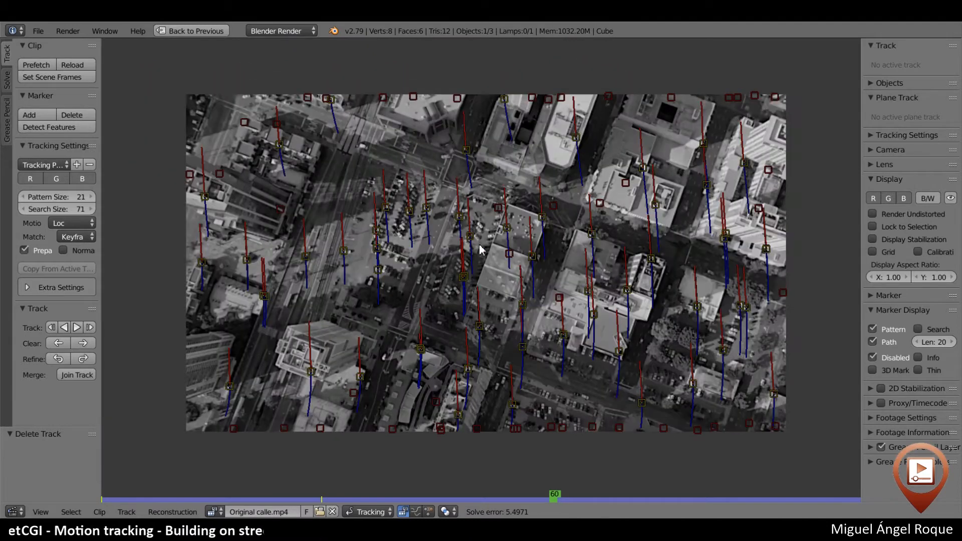
Solve the camera motion again with the remaining tracks and look over the markers on the footage
click(7, 80)
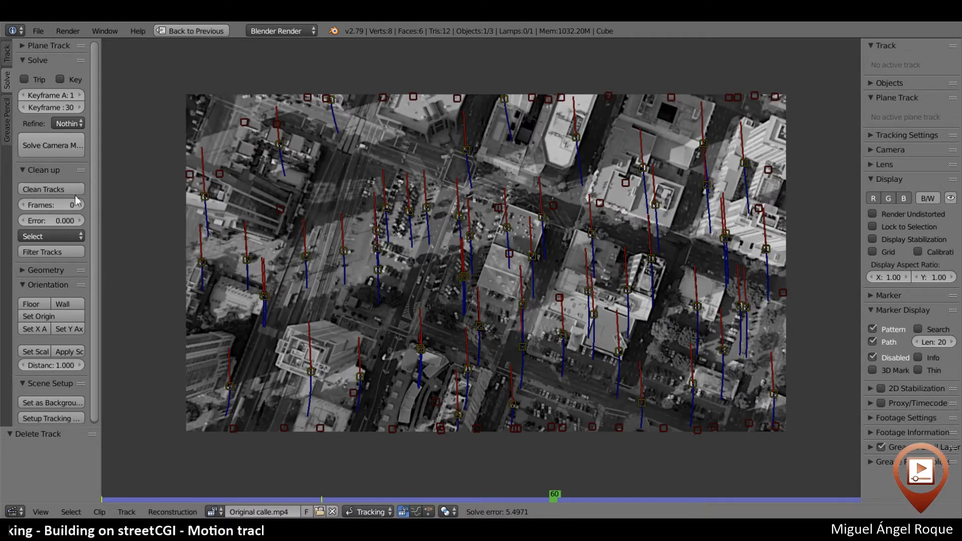
click(40, 144)
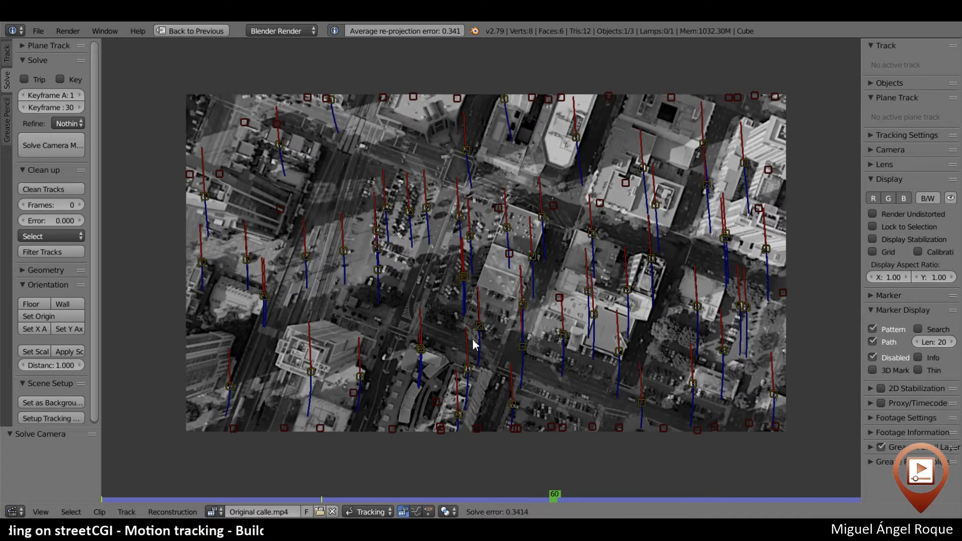
key(f)
middle_drag(526, 394, 480, 324)
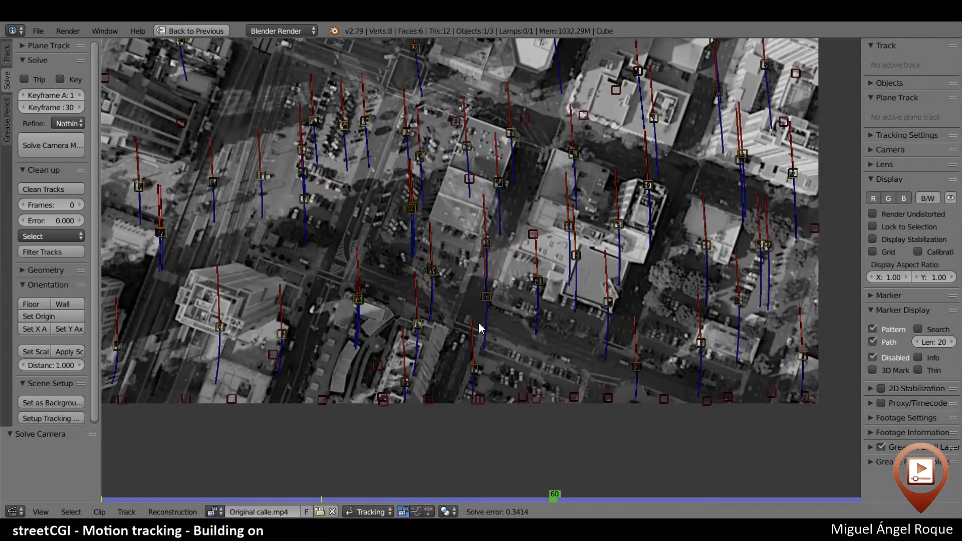
middle_drag(437, 321, 547, 355)
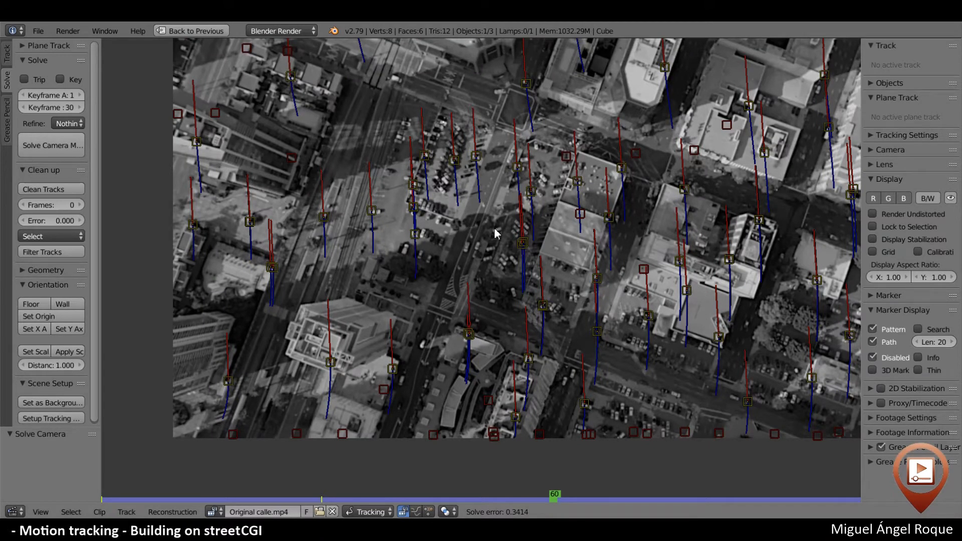
Examine all the track curves in the full-screen graph view, move its playhead to frame 41 and return to the multi-area layout
key(ctrl+Up)
key(ctrl+Up)
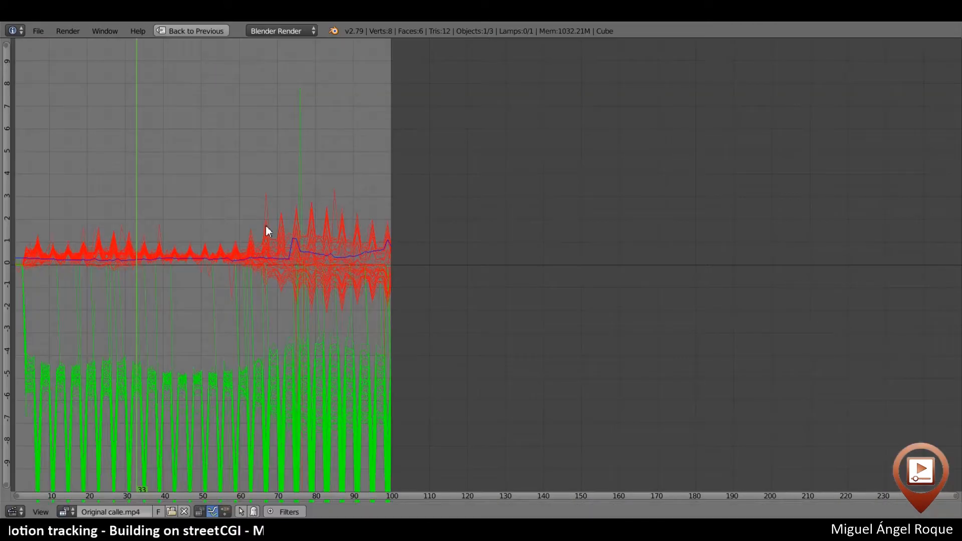
key(Home)
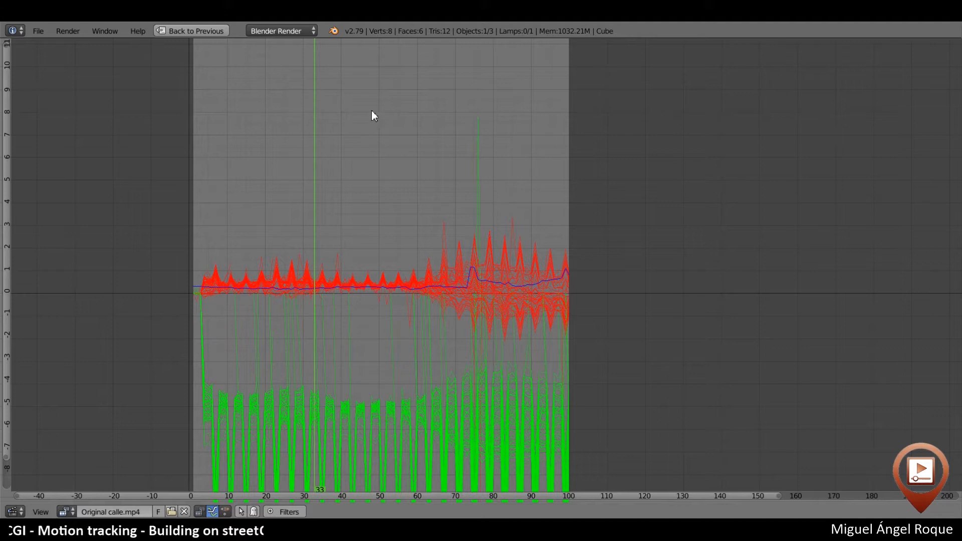
drag(454, 221, 345, 230)
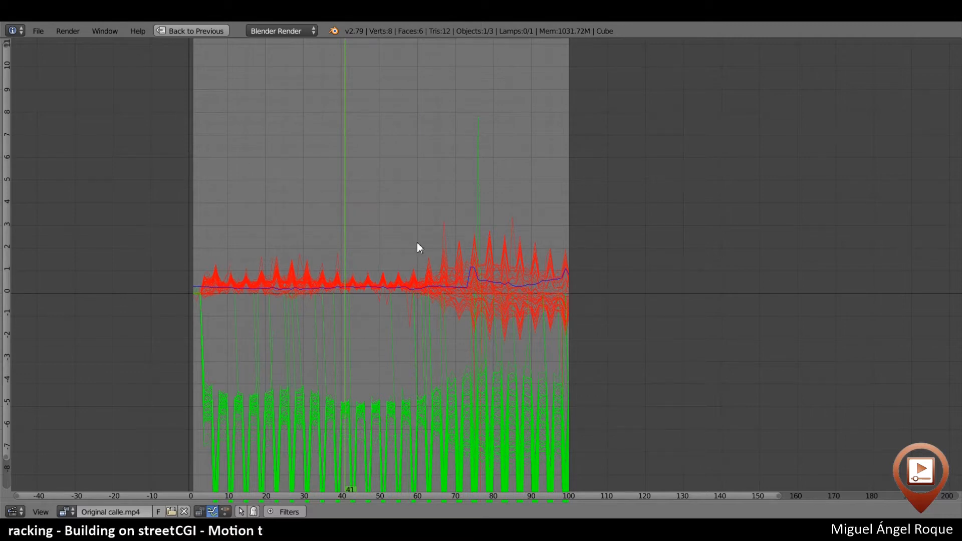
key(ctrl+Up)
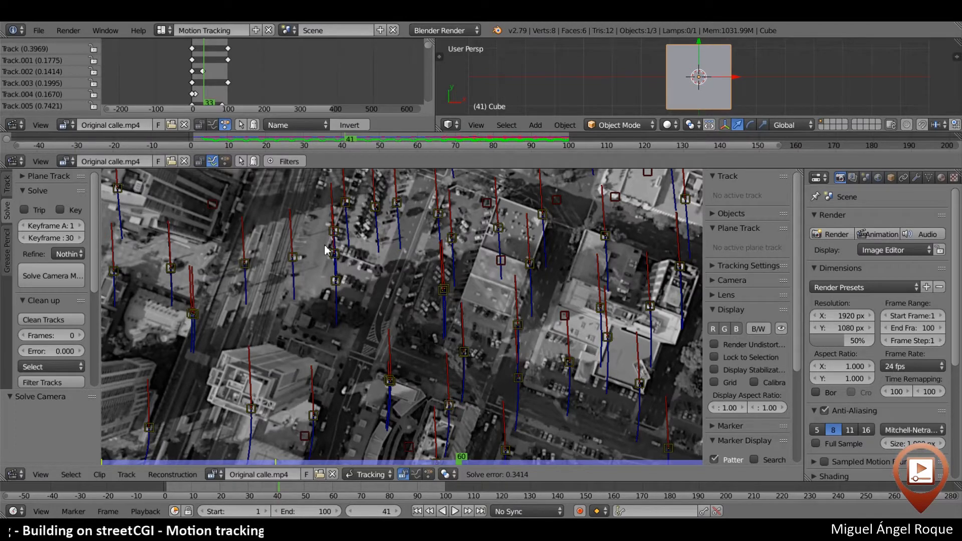
key(ctrl+Up)
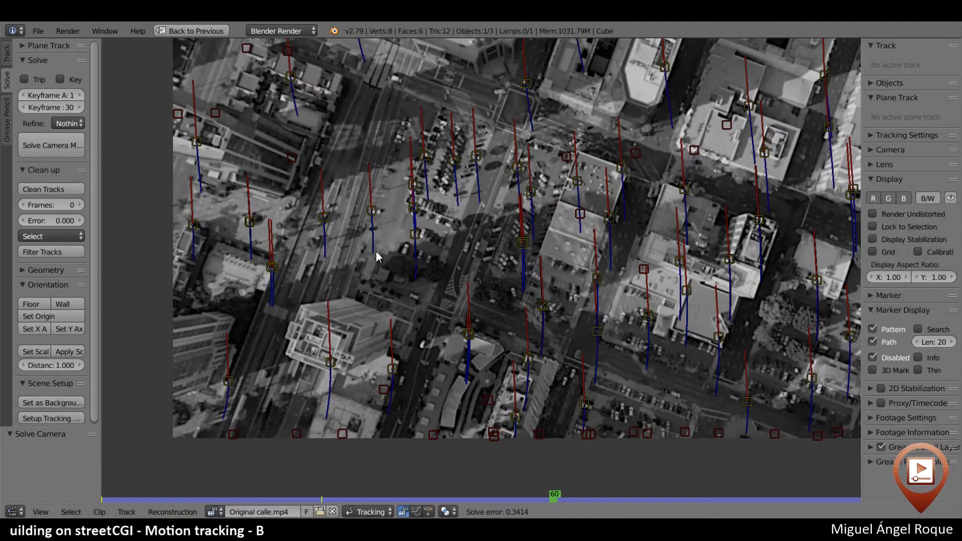
key(ctrl+Up)
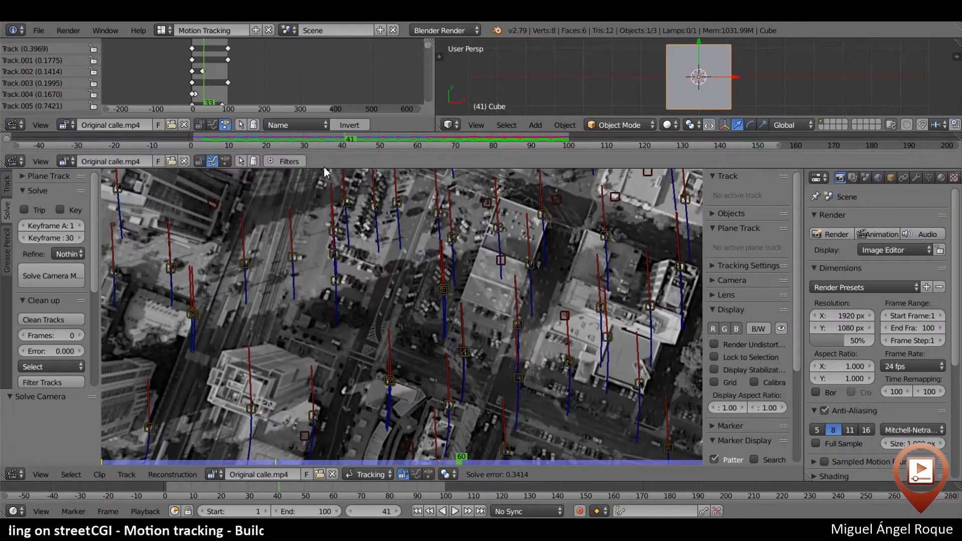
Enlarge the graph area above the clip view and show the curves full screen
drag(324, 170, 316, 262)
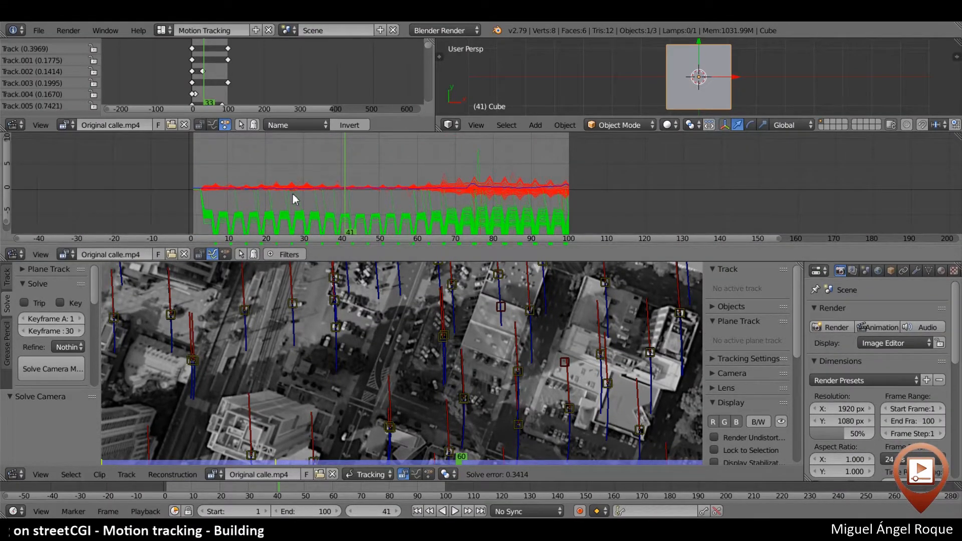
key(ctrl+Up)
scroll(363, 350, down, 2)
scroll(363, 350, up, 3)
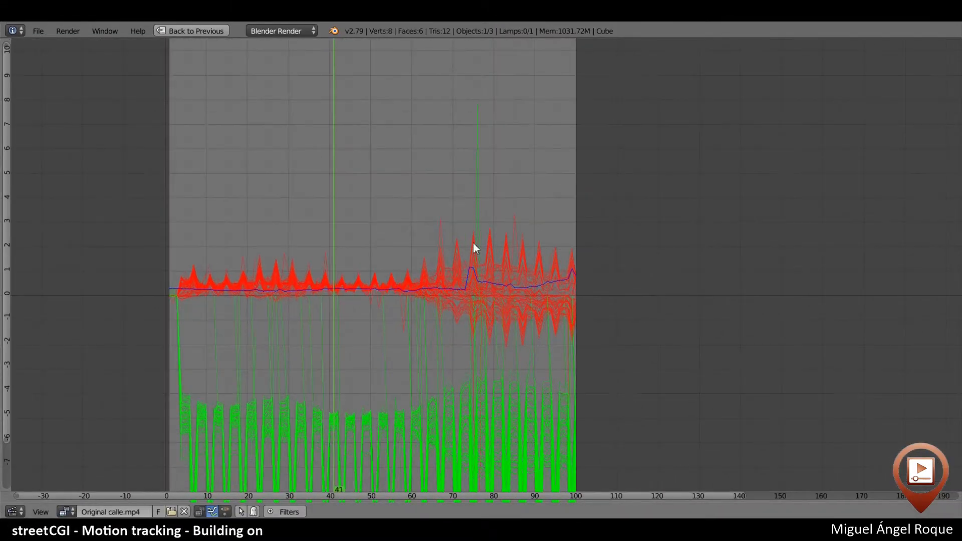
Select the curve with the tall spike near frame 76, check its track Track.069 in the clip view, and delete the curve
right_click(478, 129)
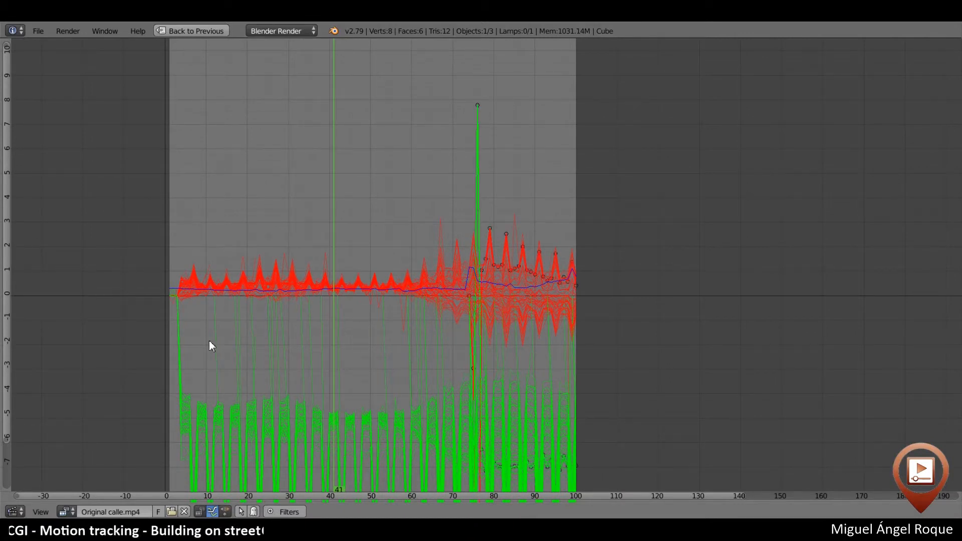
middle_drag(348, 417, 445, 353)
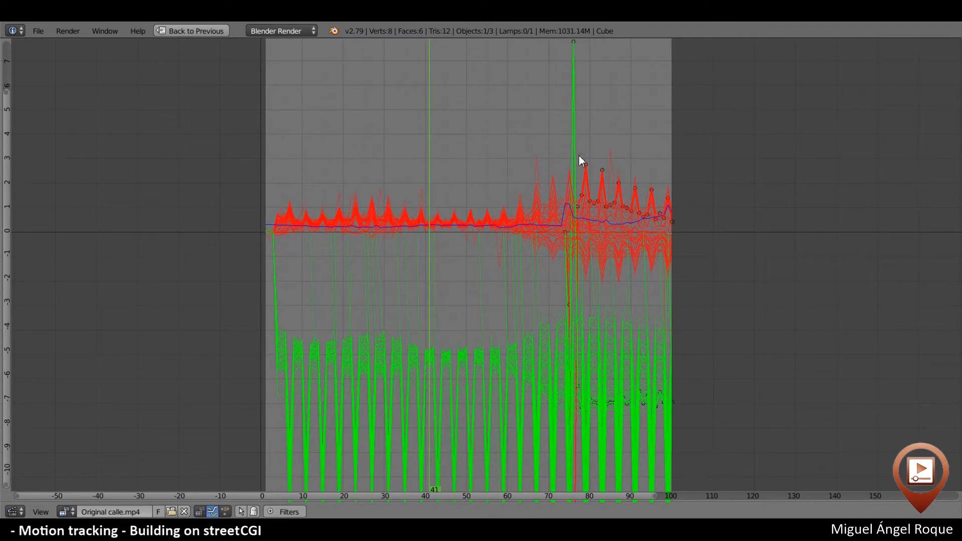
middle_drag(580, 157, 536, 273)
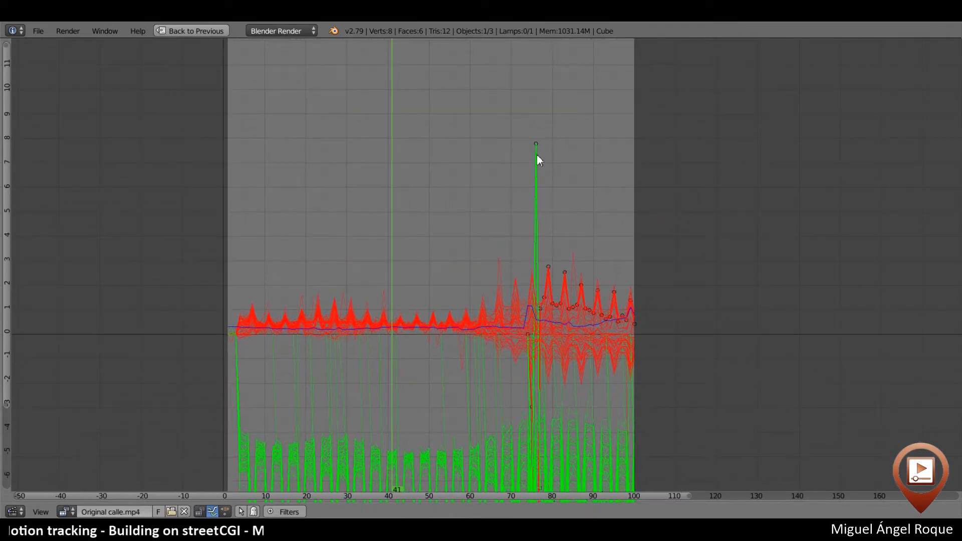
key(ctrl+space)
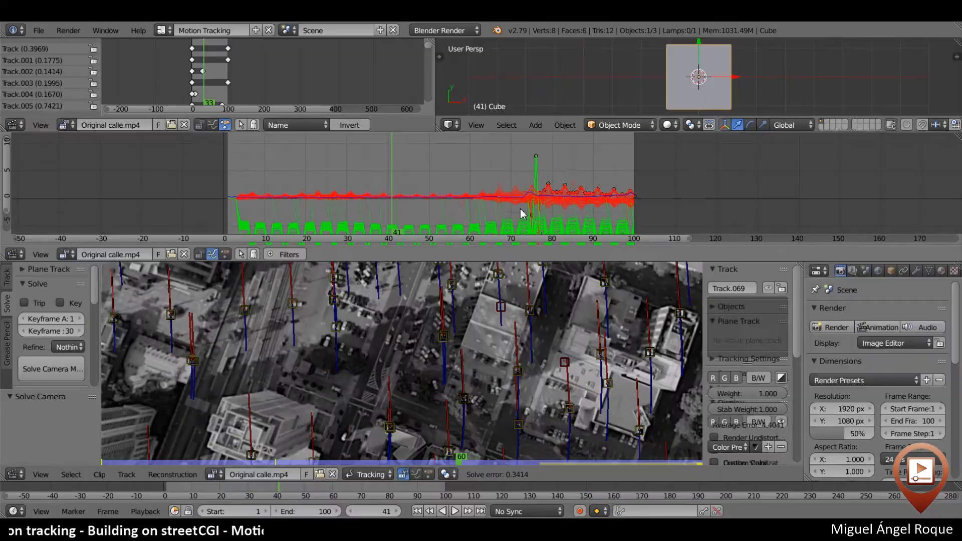
key(ctrl+space)
scroll(478, 425, down, 3)
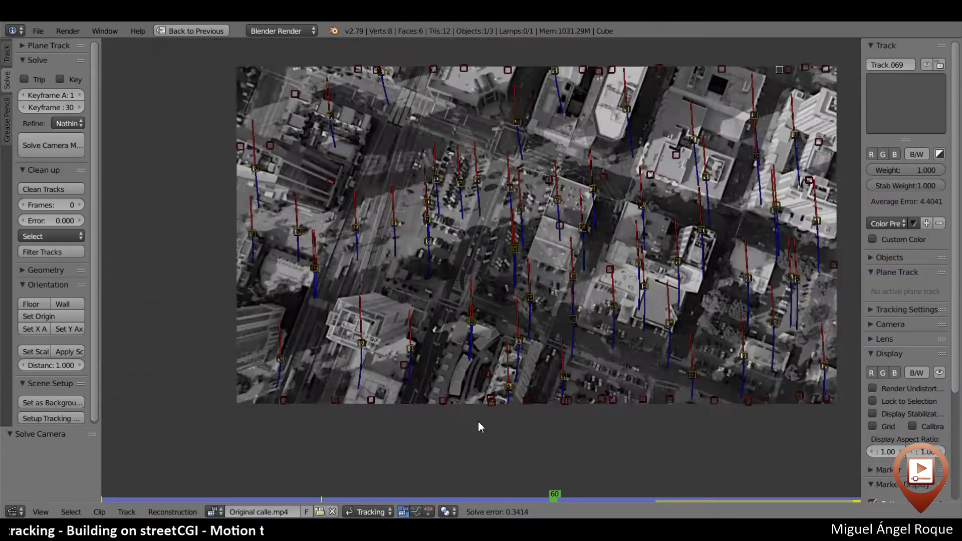
key(ctrl+space)
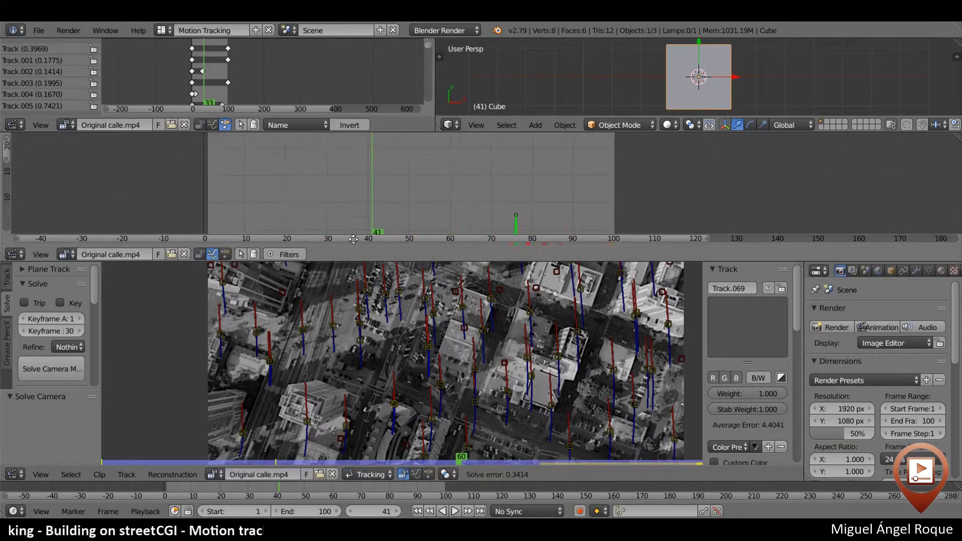
key(ctrl+space)
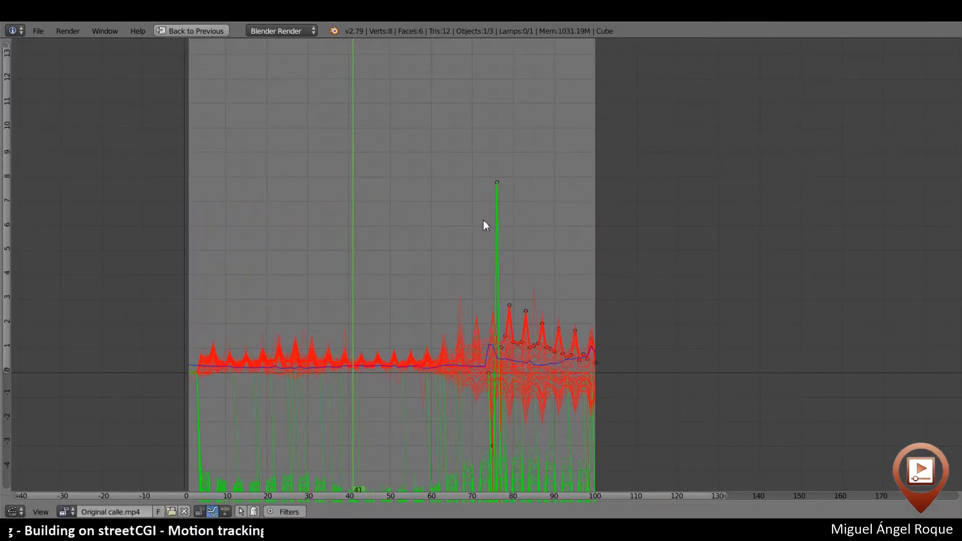
key(x)
click(510, 200)
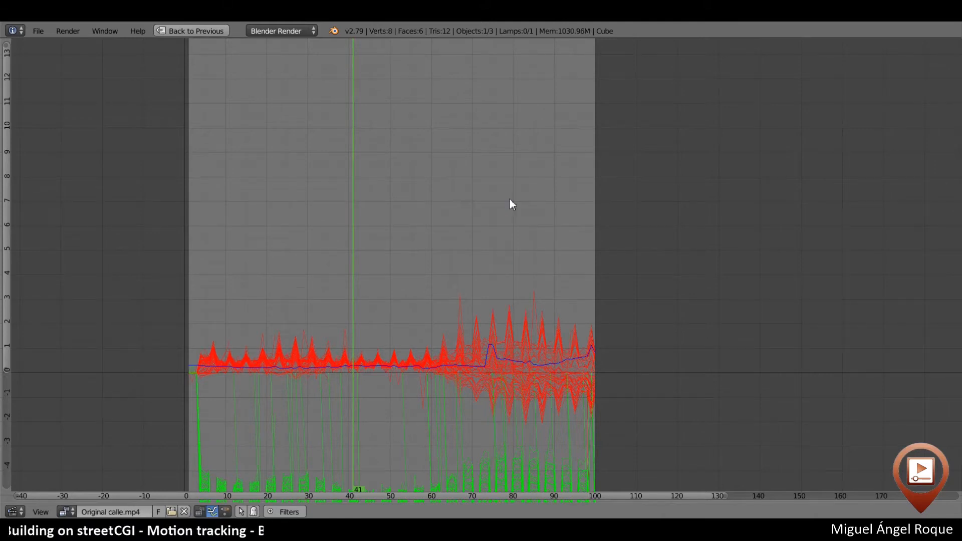
Solve the camera motion without the deleted track and inspect the resulting curves in the full-screen graph view
key(ctrl+space)
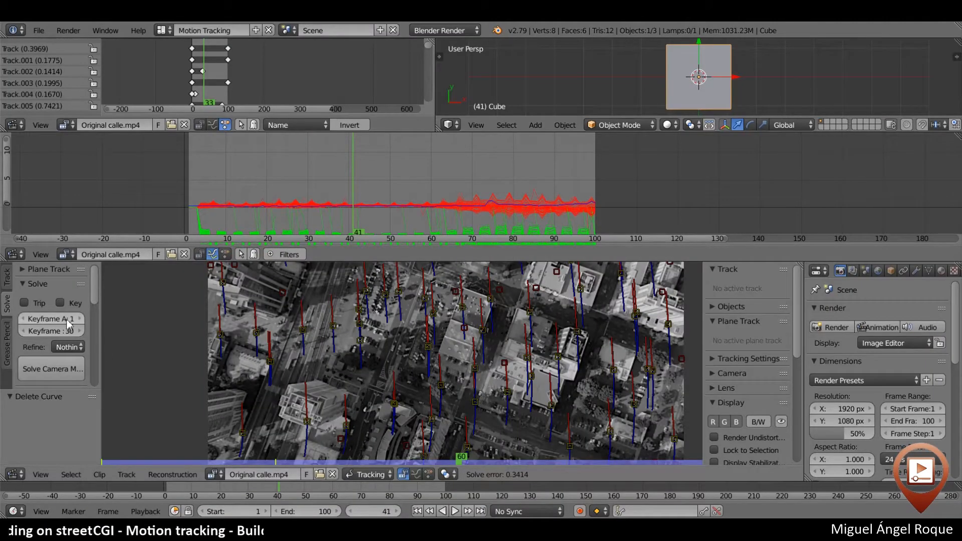
key(ctrl+space)
click(41, 145)
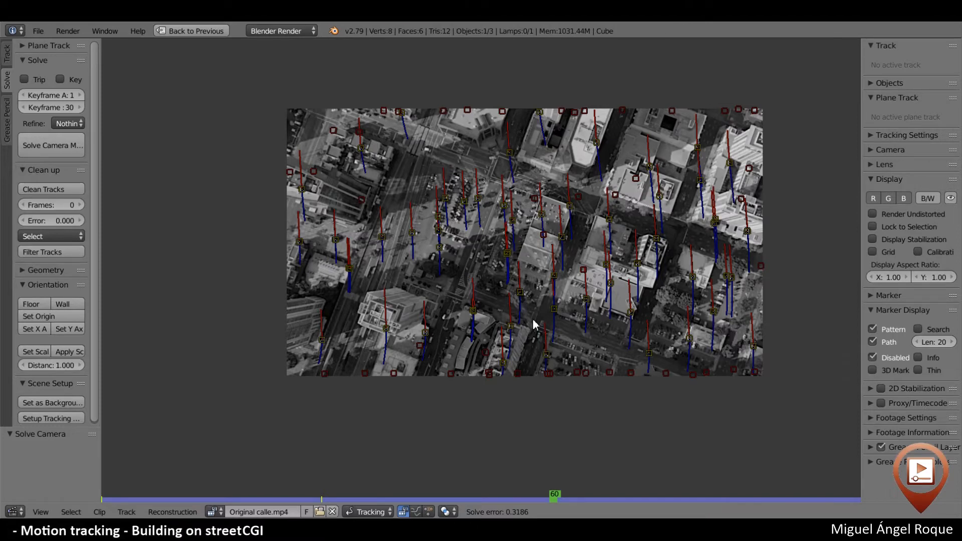
key(ctrl+space)
key(ctrl+space)
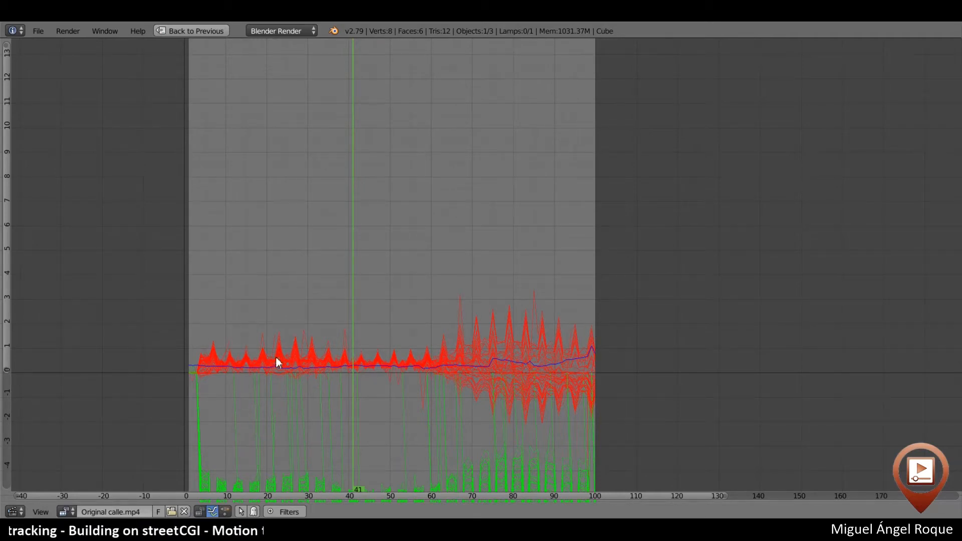
key(ctrl+space)
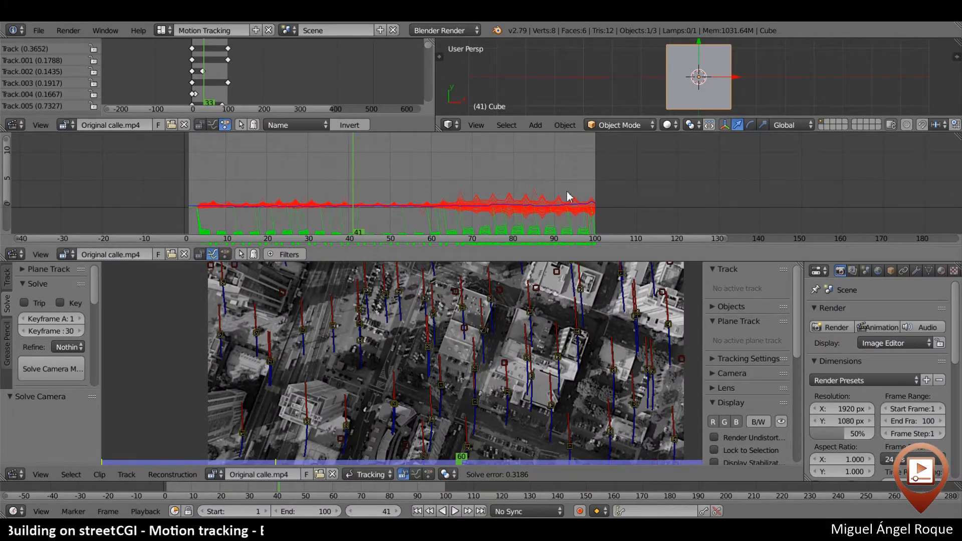
Examine the average error of every track in the full-screen dope sheet and return to the multi-area layout
key(ctrl+space)
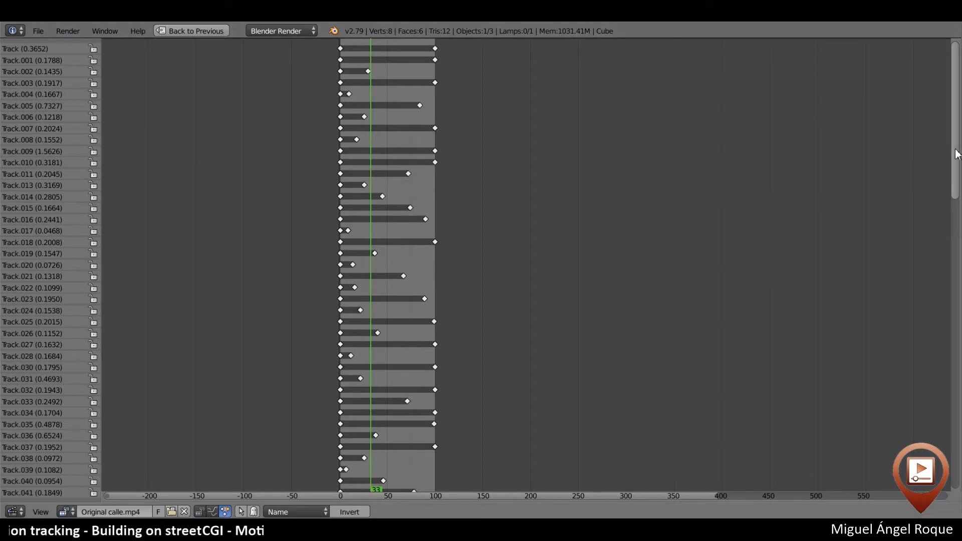
scroll(784, 193, down, 15)
scroll(958, 464, down, 6)
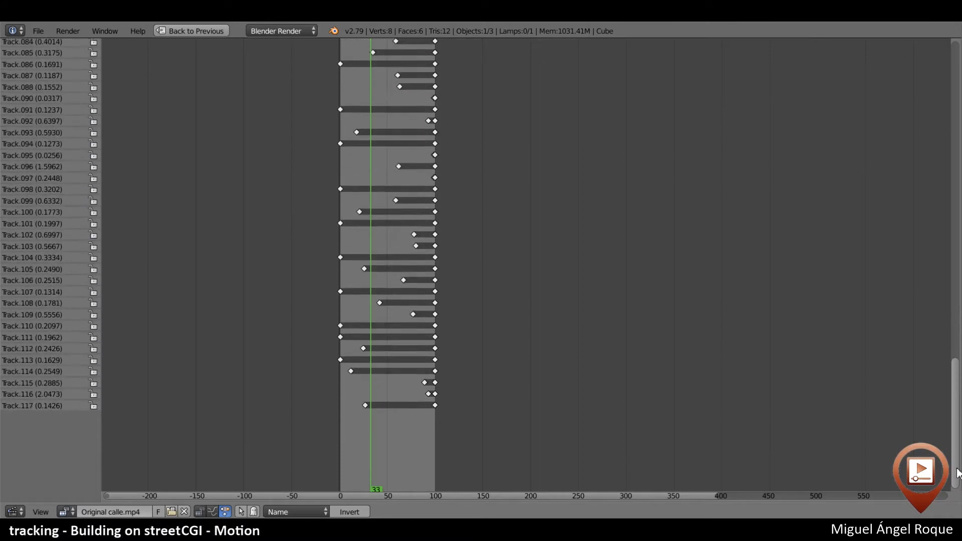
scroll(957, 464, up, 17)
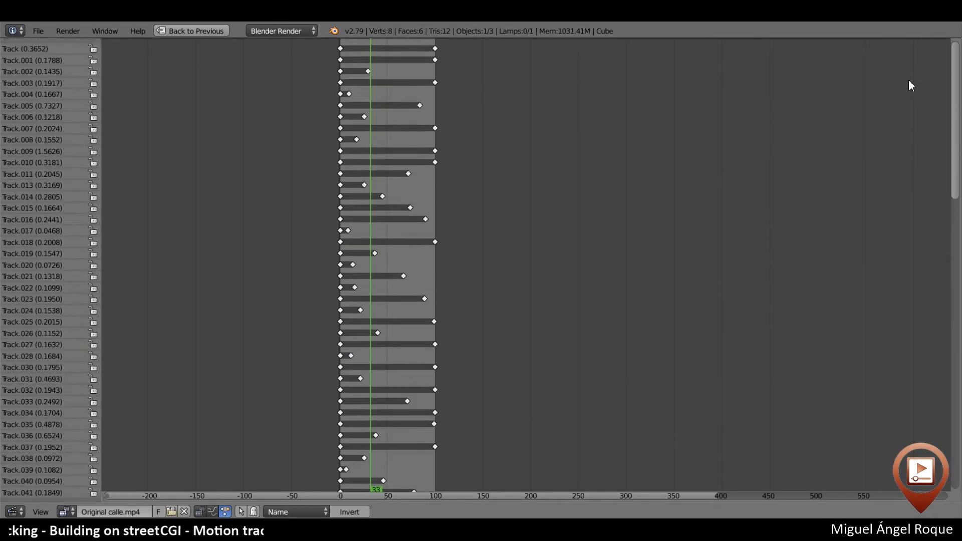
scroll(933, 181, down, 18)
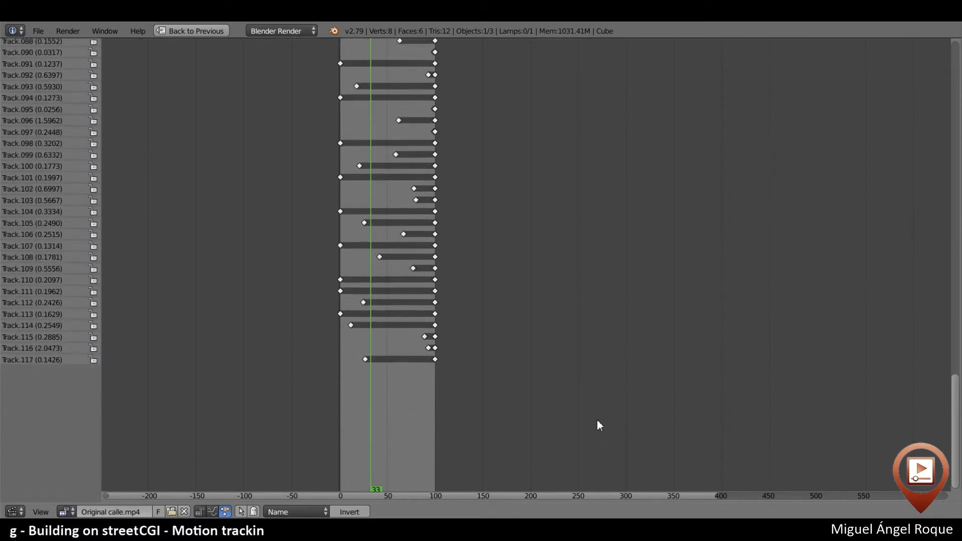
key(ctrl+space)
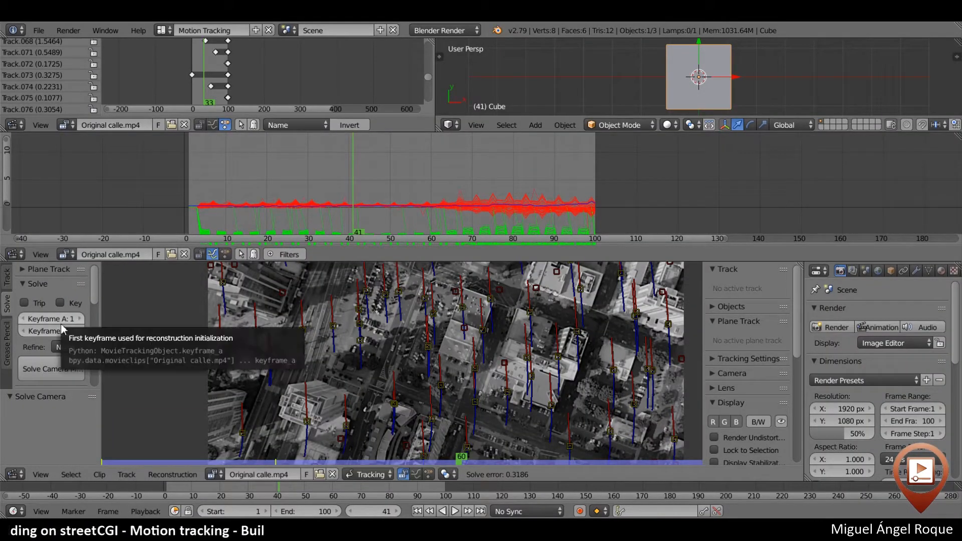
Show the clip view full screen and run Clean Tracks in Select mode with the Frames limit set to 20
key(ctrl+space)
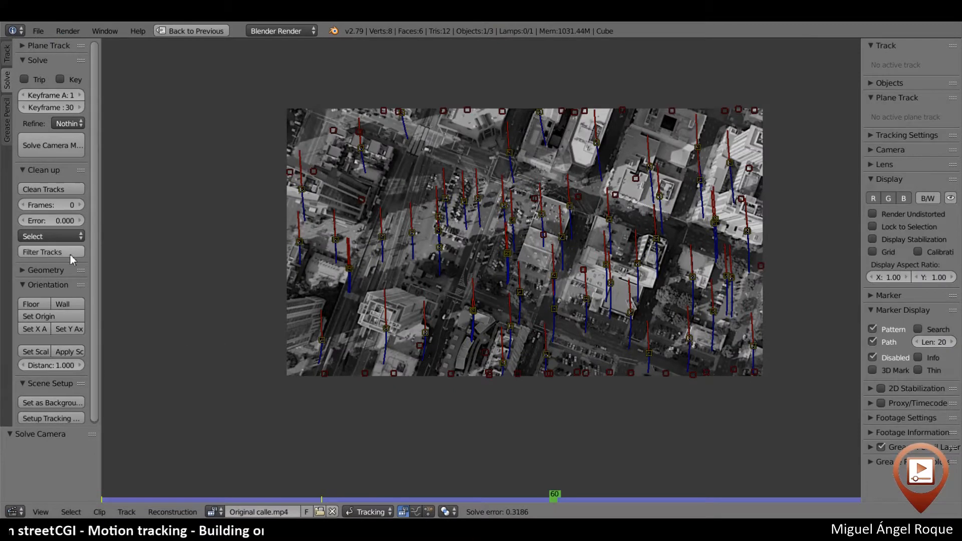
click(6, 54)
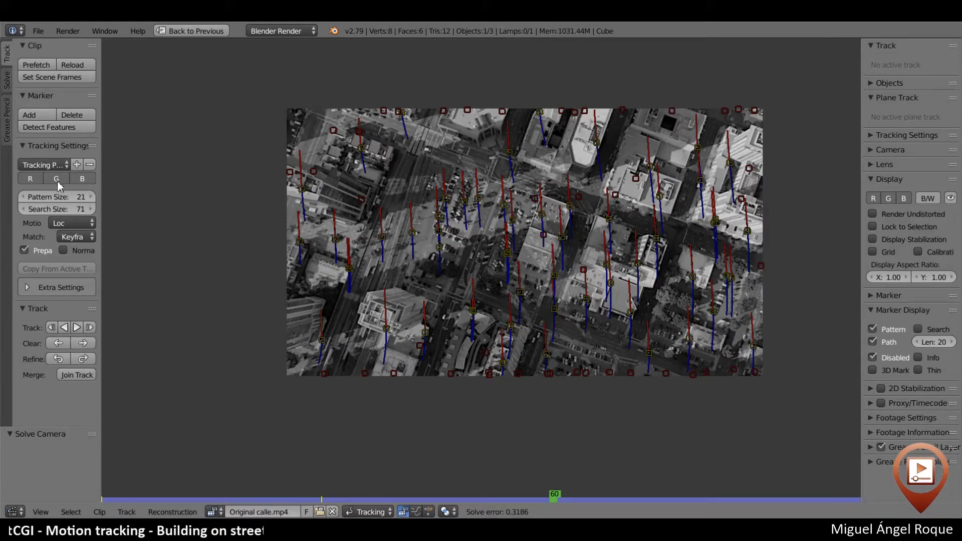
click(7, 83)
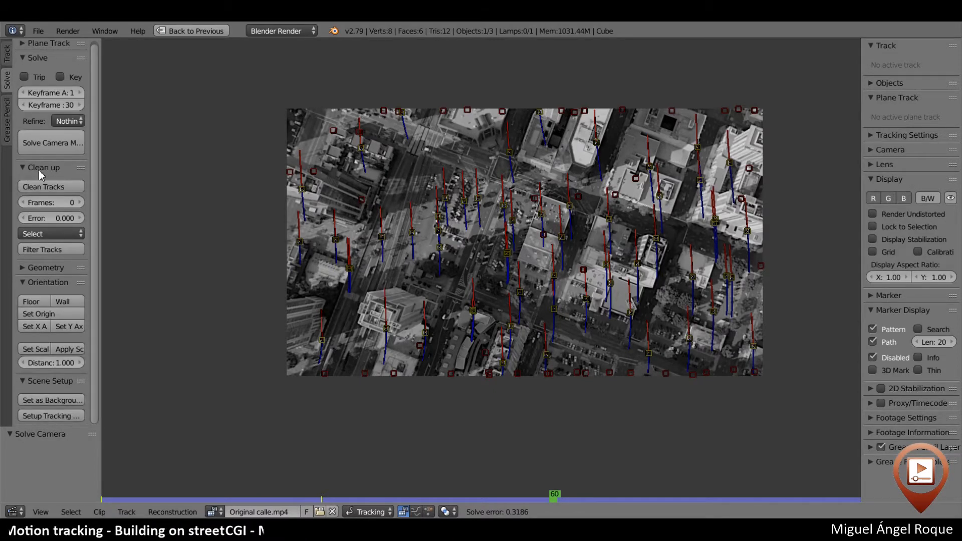
click(51, 202)
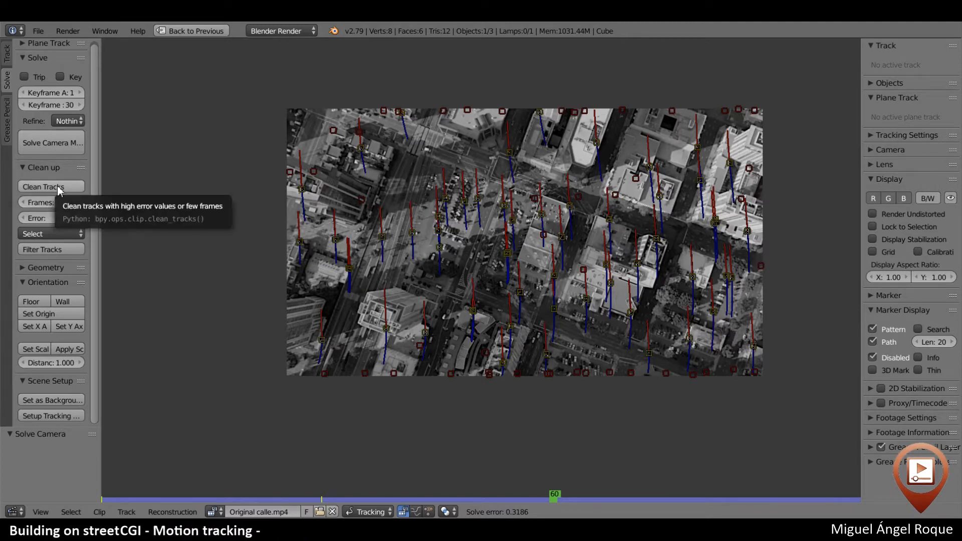
click(58, 184)
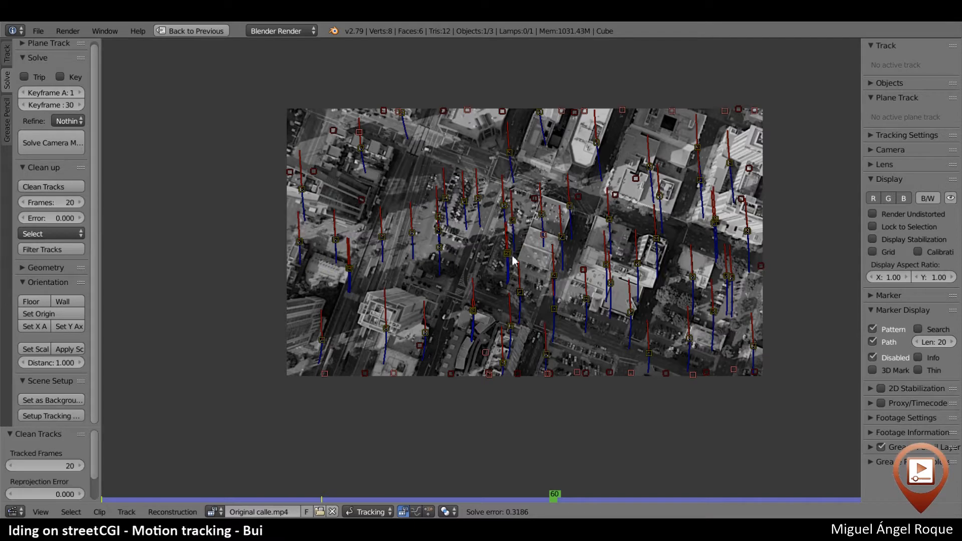
Rewind the clip to its start, deselect all tracks, and repeat the 20-frame Clean Tracks selection
mouse_move(520, 499)
mouse_down()
mouse_move(311, 498)
mouse_move(562, 499)
mouse_move(895, 478)
mouse_move(549, 491)
mouse_move(94, 460)
mouse_up()
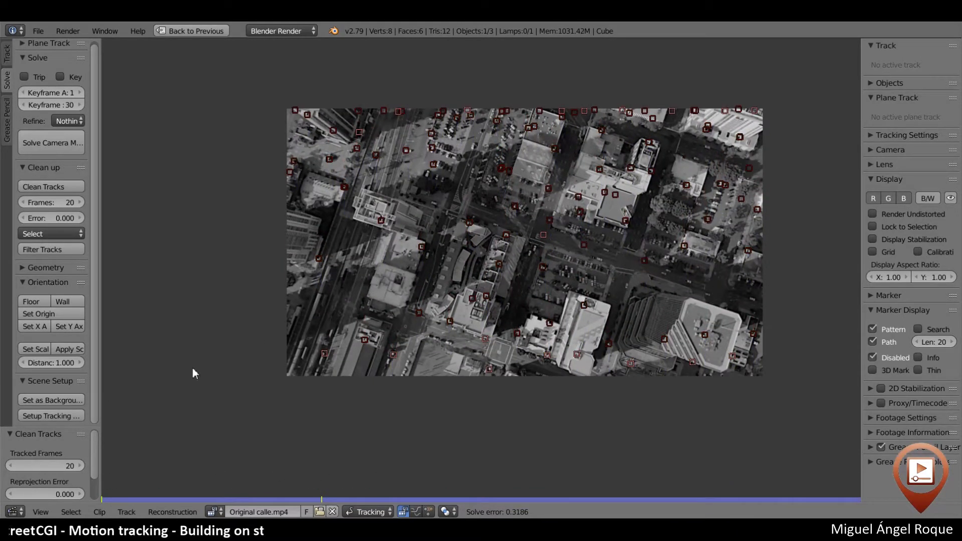
key(a)
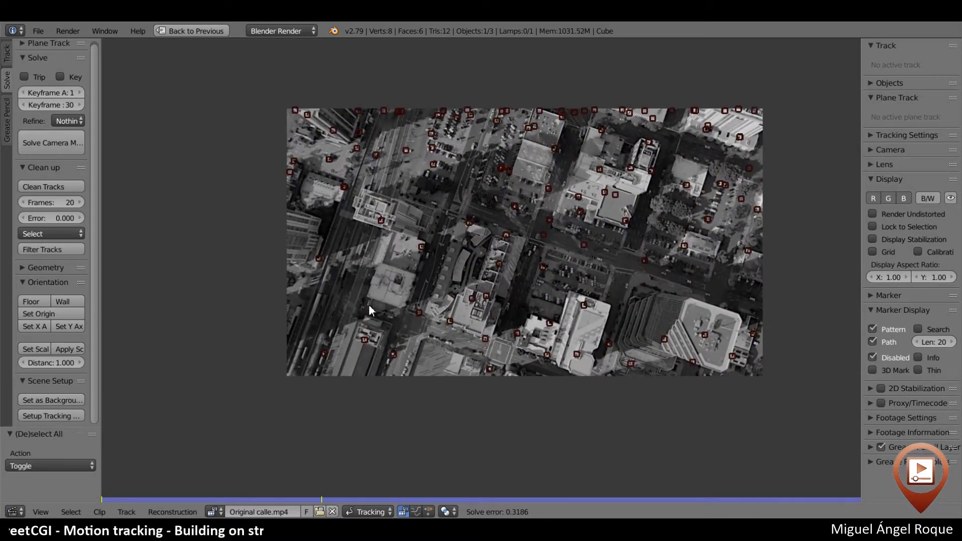
click(36, 188)
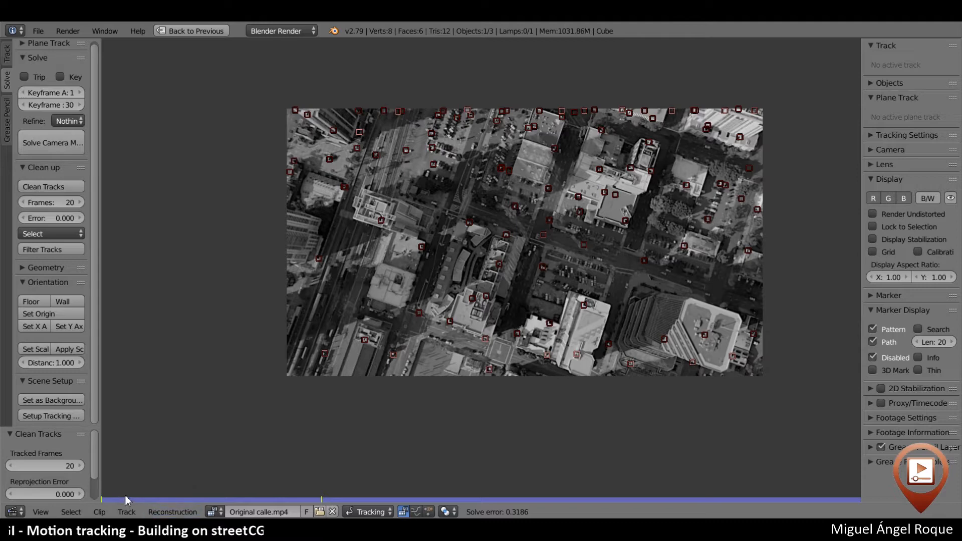
Examine the selected short tracks in the clip around frames 95 to 97
mouse_move(117, 499)
mouse_down()
mouse_move(892, 511)
mouse_move(773, 512)
mouse_move(860, 509)
mouse_move(829, 504)
mouse_up()
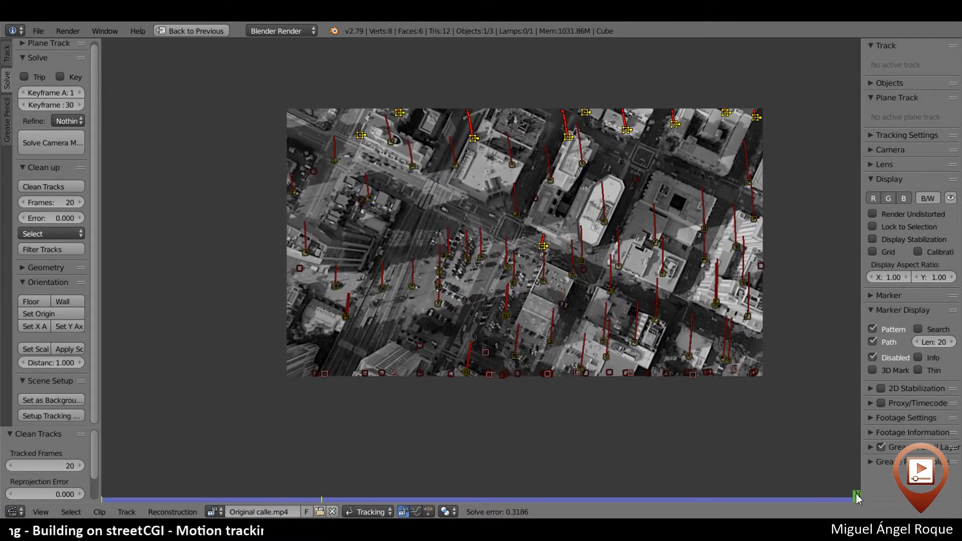
scroll(368, 222, down, 1)
scroll(368, 223, up, 3)
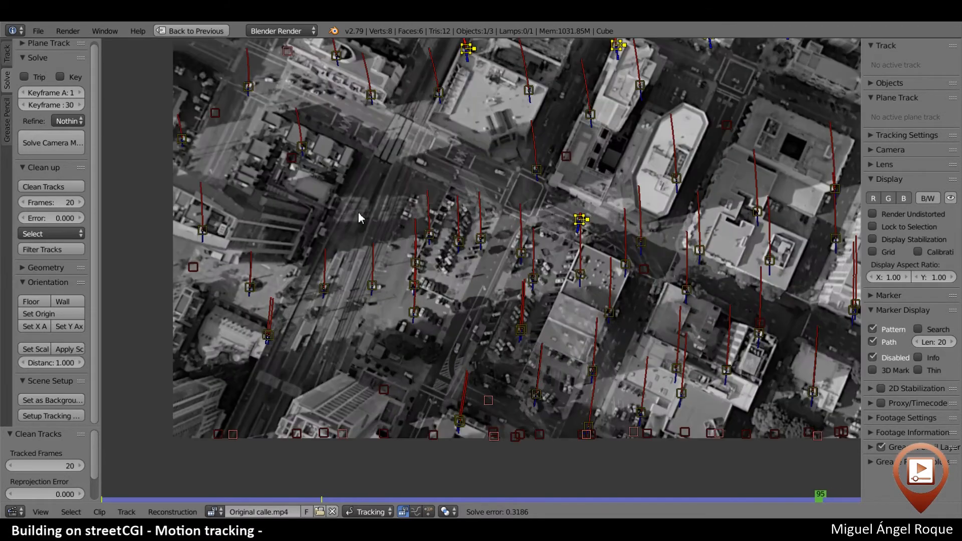
middle_drag(368, 222, 564, 408)
scroll(522, 363, up, 3)
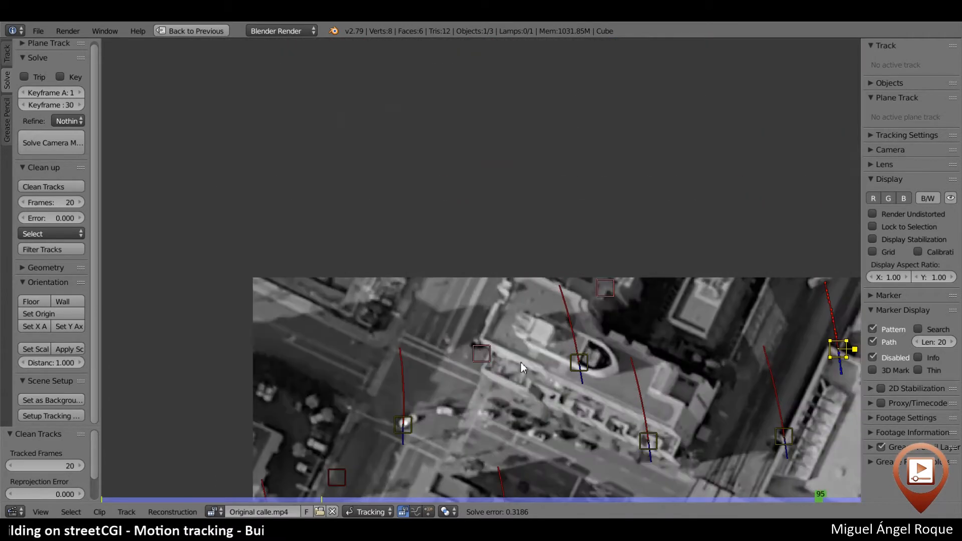
middle_drag(521, 362, 485, 306)
drag(815, 496, 835, 476)
scroll(670, 365, up, 4)
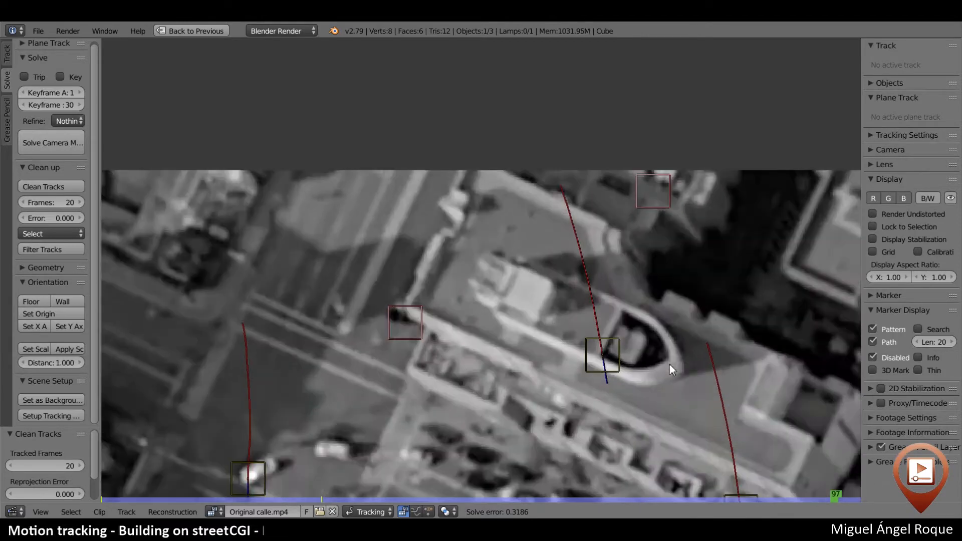
scroll(670, 365, down, 8)
middle_drag(669, 365, 417, 220)
scroll(462, 242, down, 2)
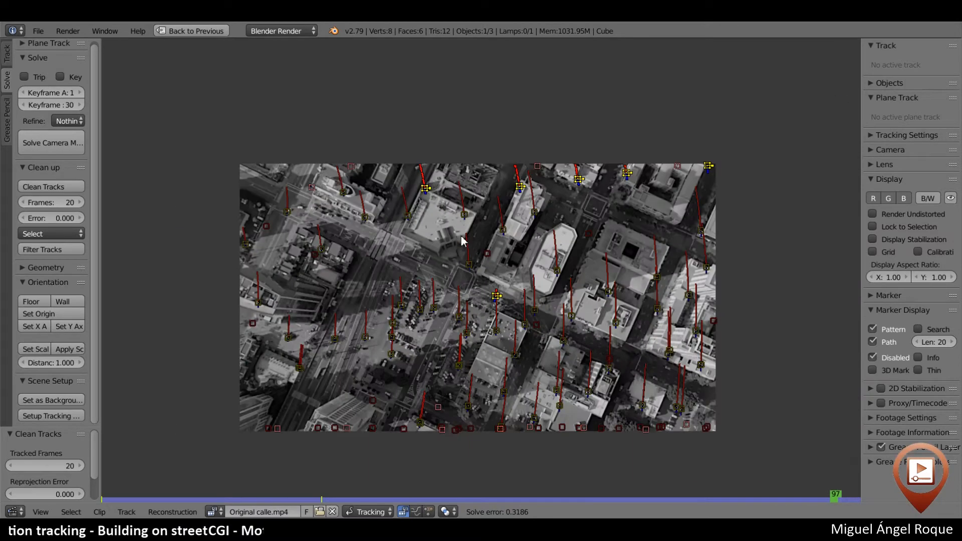
scroll(462, 248, up, 1)
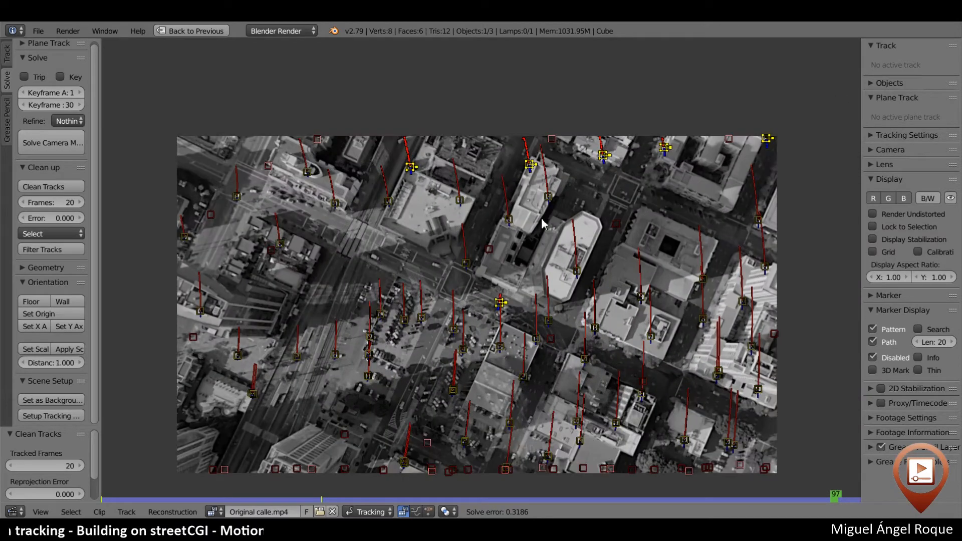
Delete the selected short tracks and solve the camera motion again
key(x)
click(440, 219)
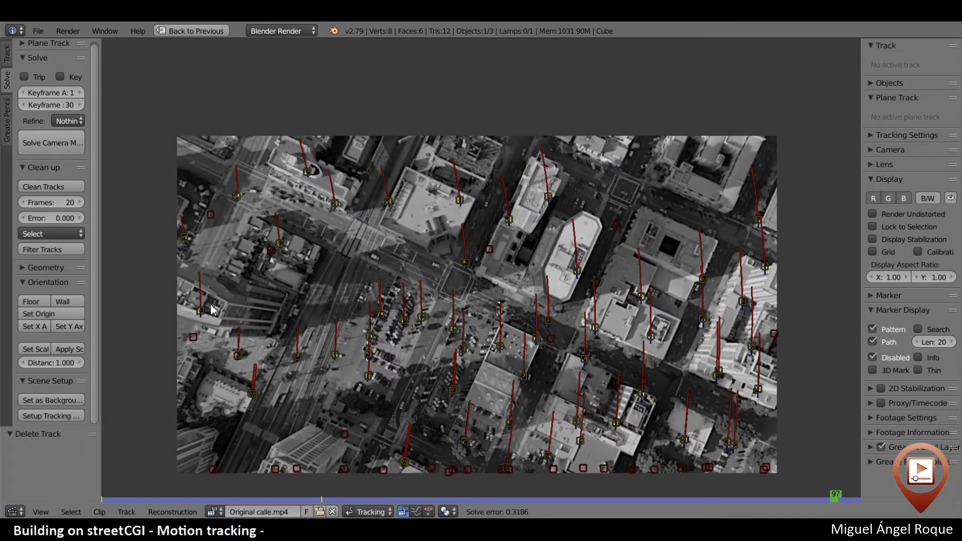
click(51, 143)
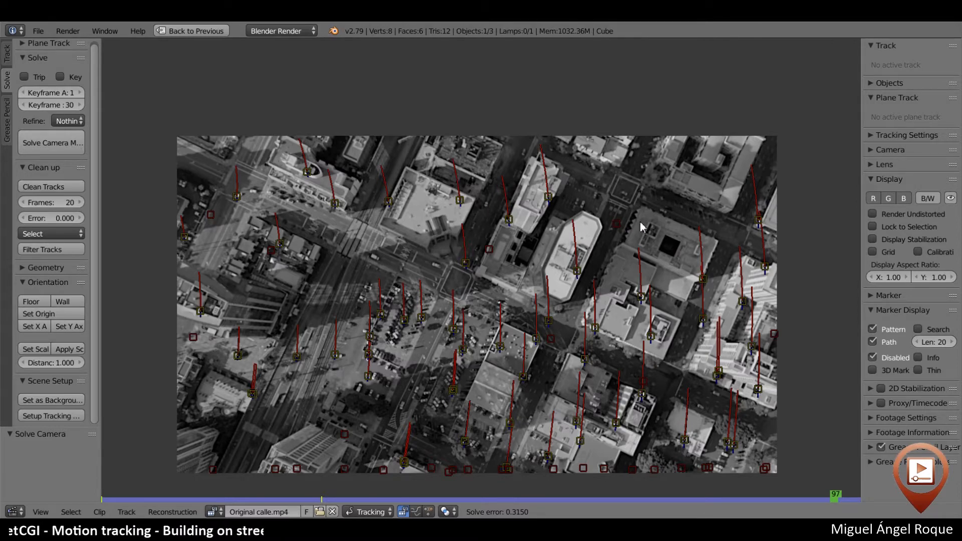
Rewind to the clip's start, rerun Clean Tracks with the 20-frame limit, and check the clip up to frame 19
scroll(643, 227, up, 1)
scroll(688, 230, down, 2)
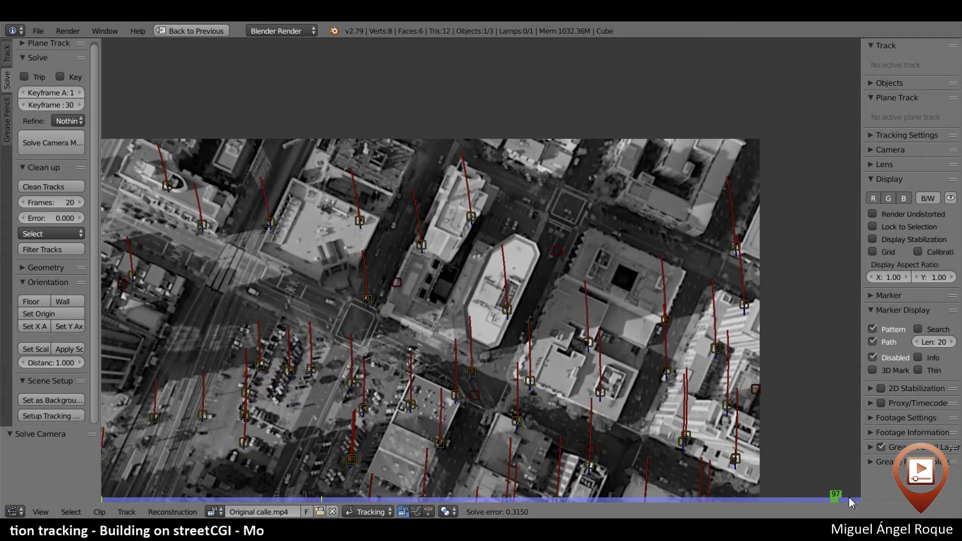
drag(850, 501, 19, 429)
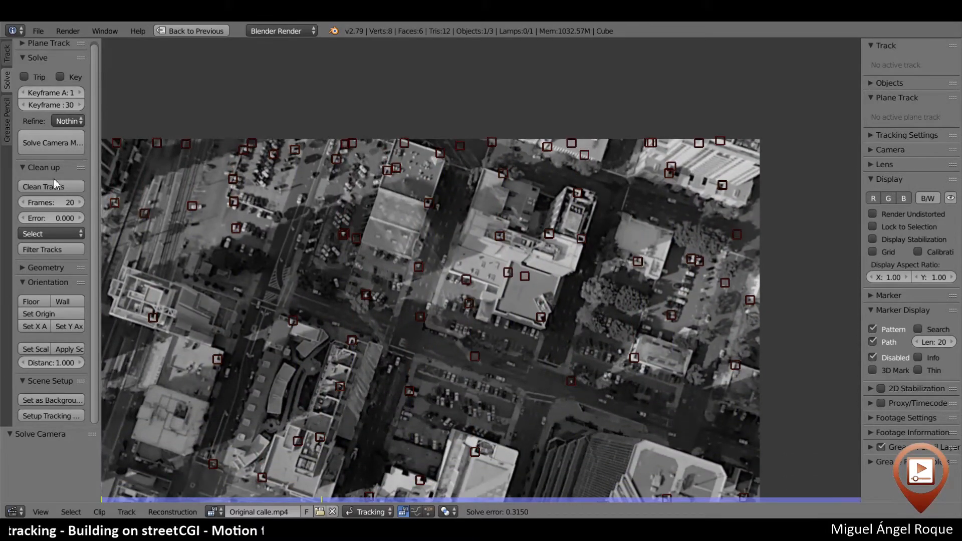
click(51, 187)
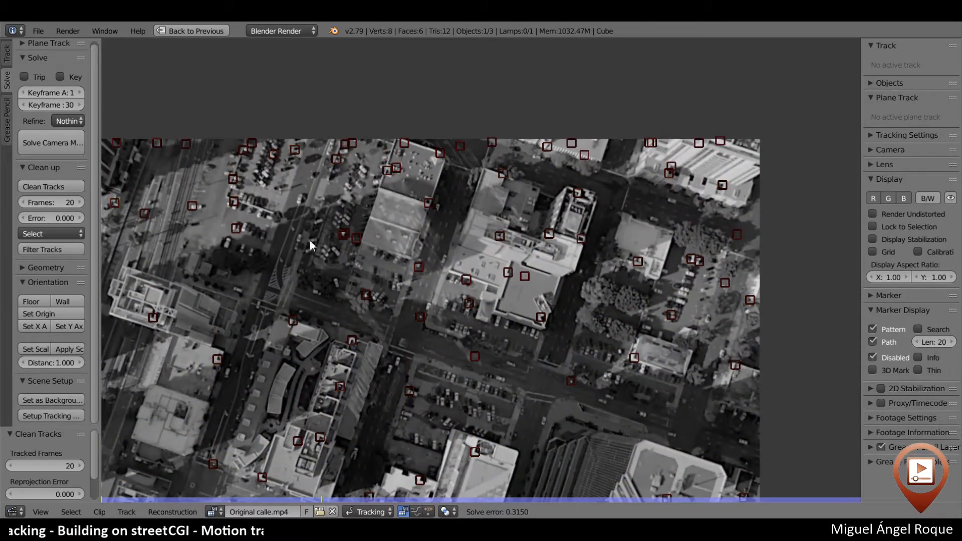
scroll(396, 251, down, 4)
drag(165, 500, 347, 331)
Check the tracks' average errors in the full-screen dope sheet and go back to the full-screen clip view
key(ctrl+Up)
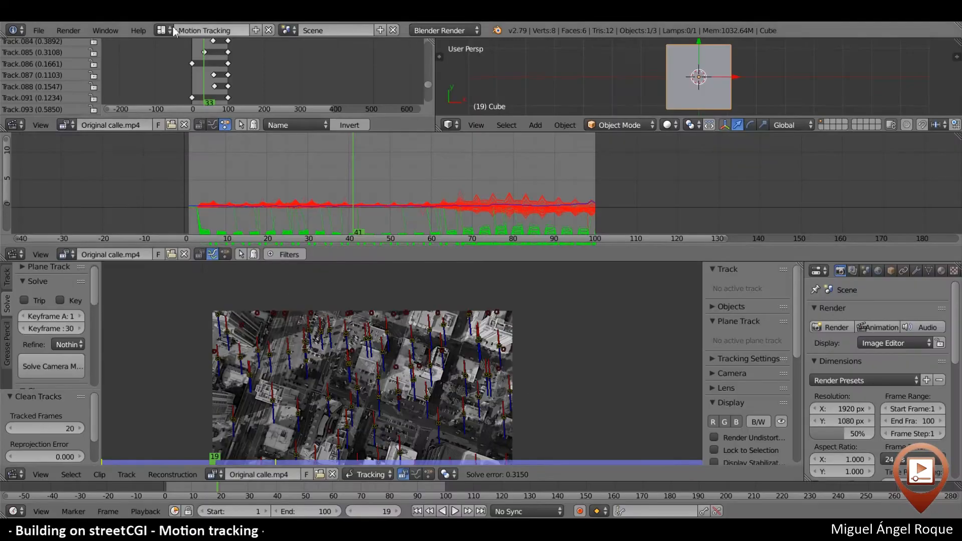
key(ctrl+Up)
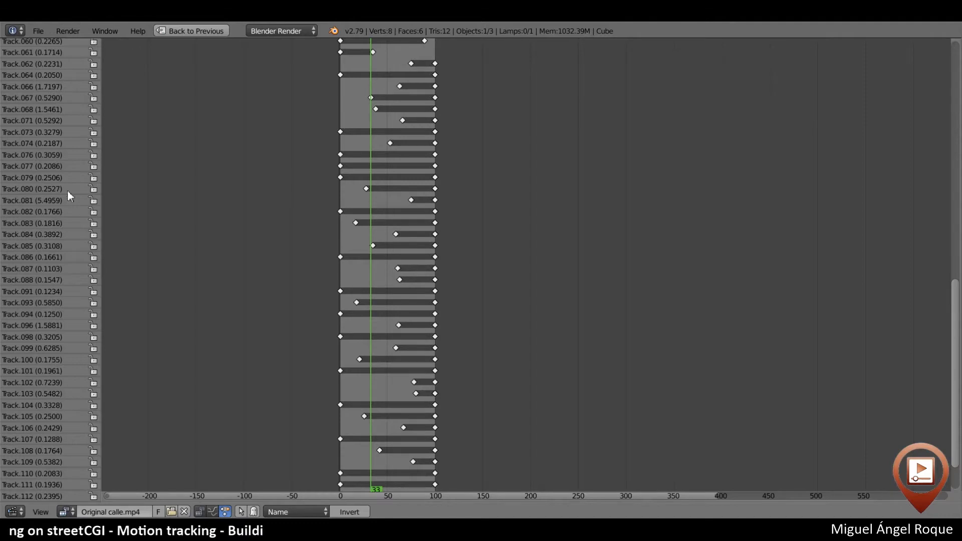
key(ctrl+Up)
key(ctrl+Up)
Set the cleanup Error limit to 2, select the tracks exceeding it, and find them by moving to frame 83
scroll(324, 247, down, 4)
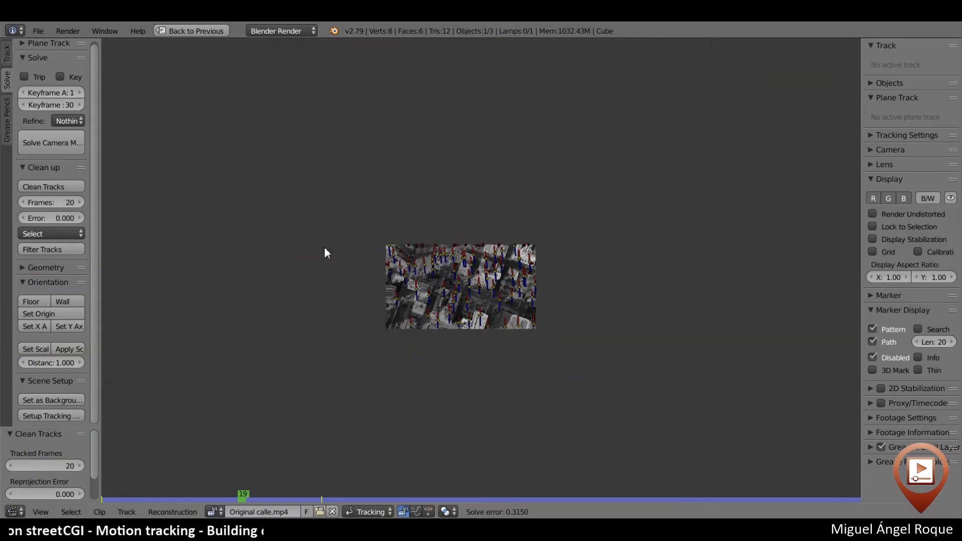
scroll(324, 246, up, 6)
middle_drag(311, 259, 361, 214)
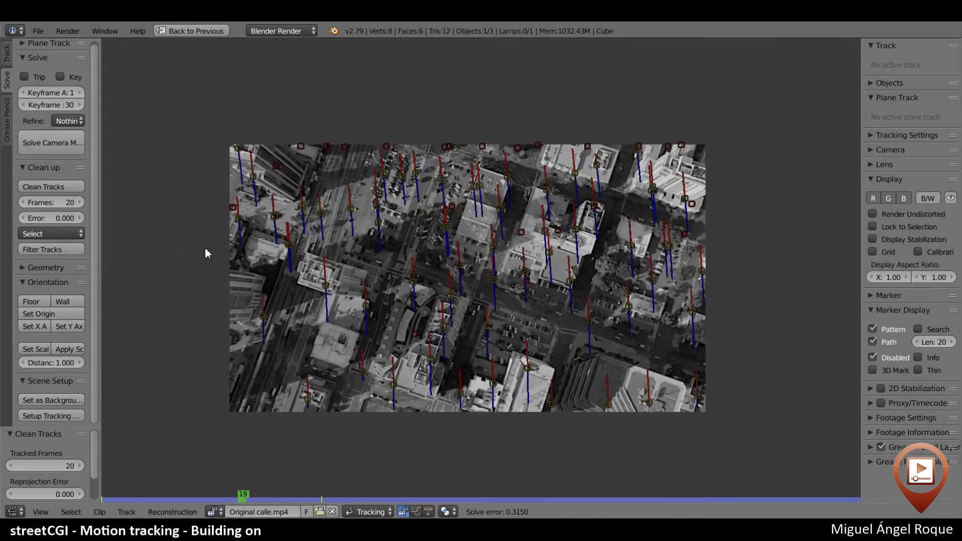
click(53, 218)
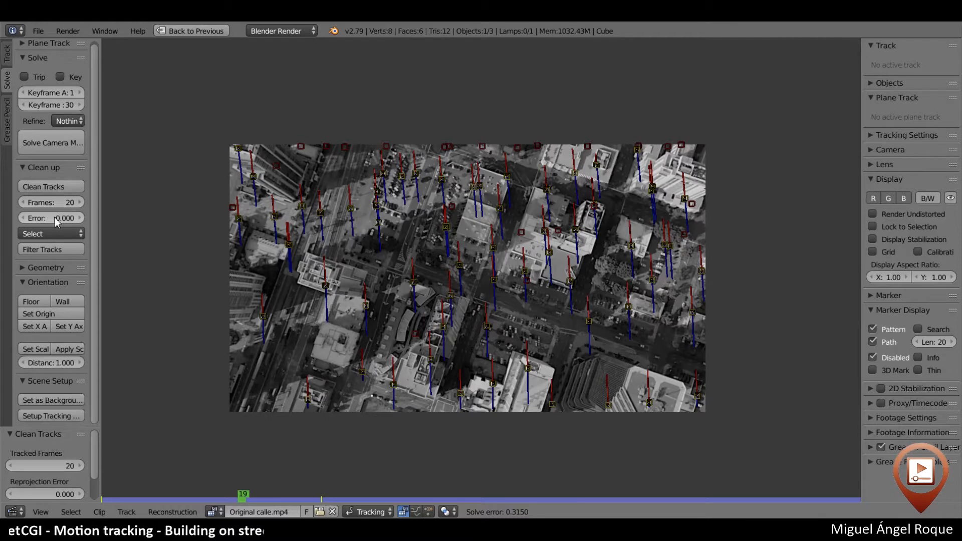
text(0.0)
text(2)
key(Return)
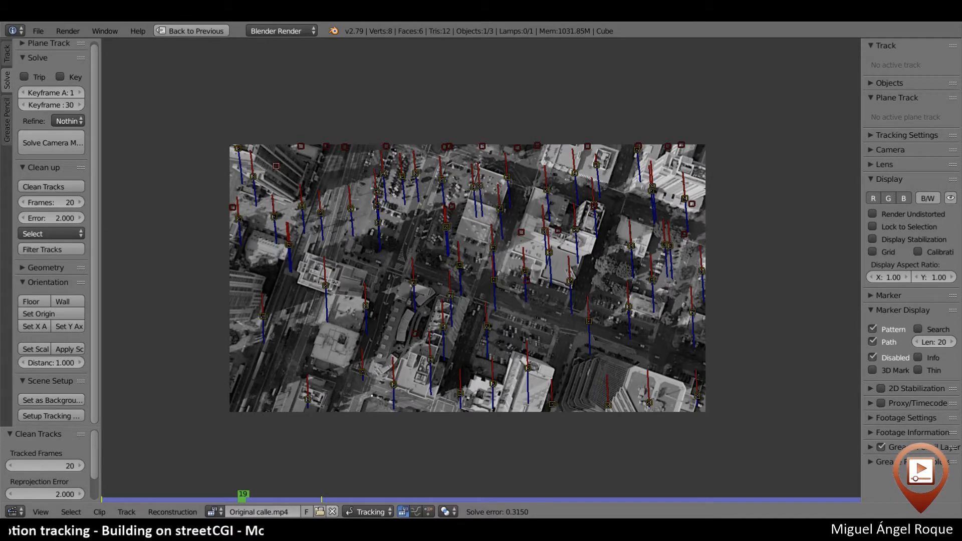
drag(210, 502, 775, 501)
drag(751, 501, 731, 500)
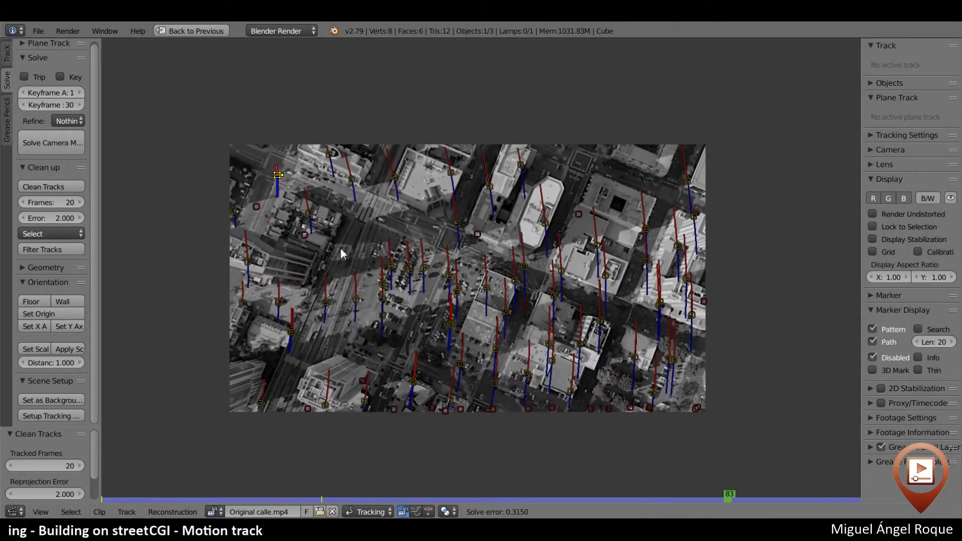
Select only the flagged Track.081, check its average error in the full-screen dope sheet, and delete the track in the clip view
key(a)
click(279, 175)
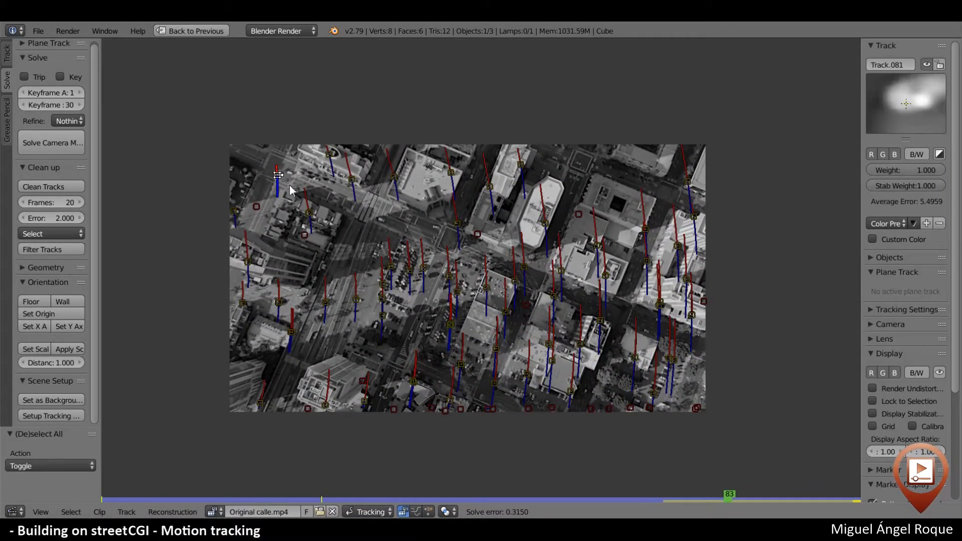
key(ctrl+Up)
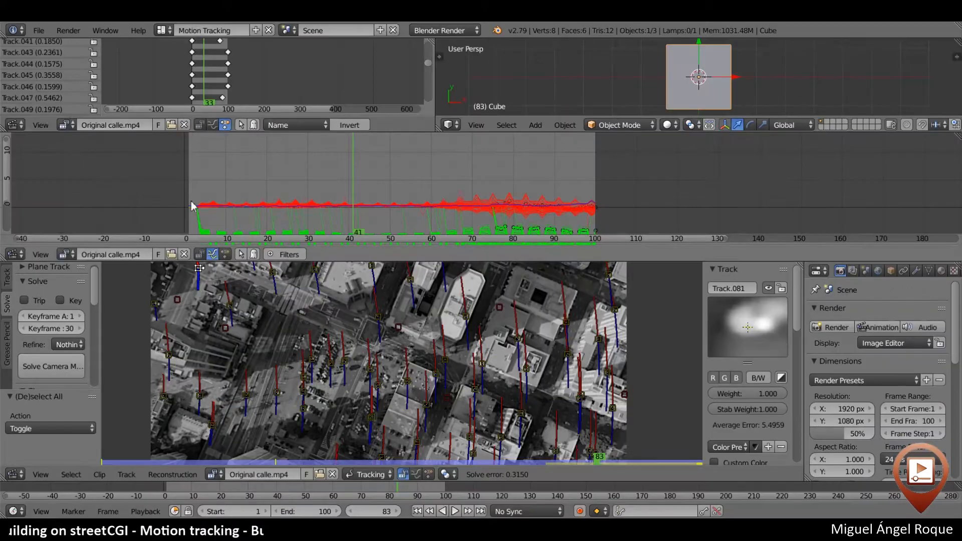
key(ctrl+Up)
scroll(120, 350, up, 1)
scroll(121, 350, down, 2)
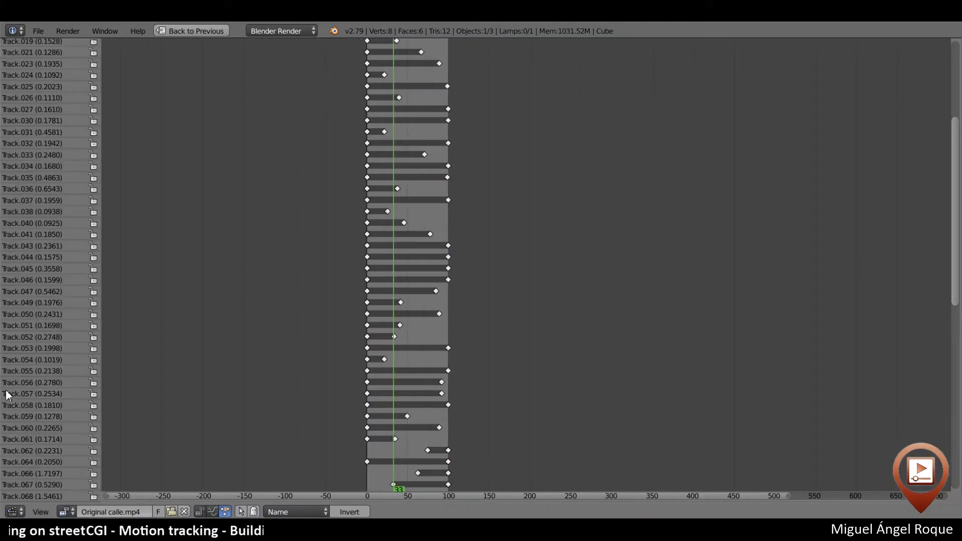
drag(955, 242, 954, 441)
click(57, 103)
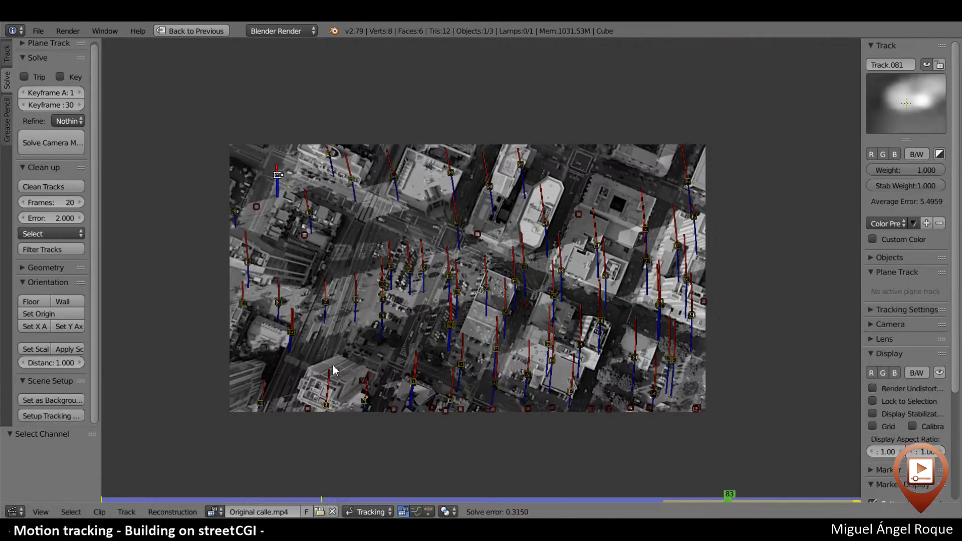
key(x)
click(332, 245)
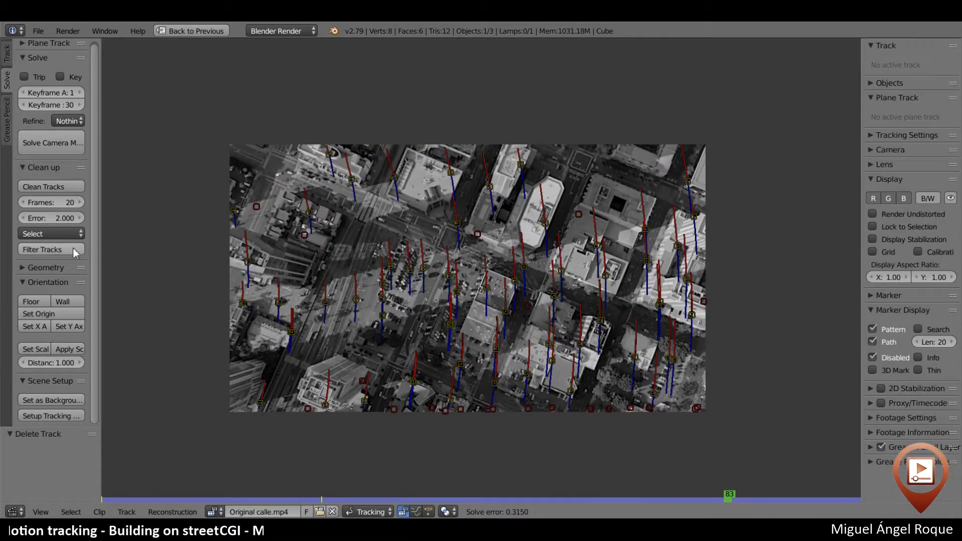
Set the cleanup Error limit to 1 and run Clean Tracks to select the tracks exceeding it
click(41, 219)
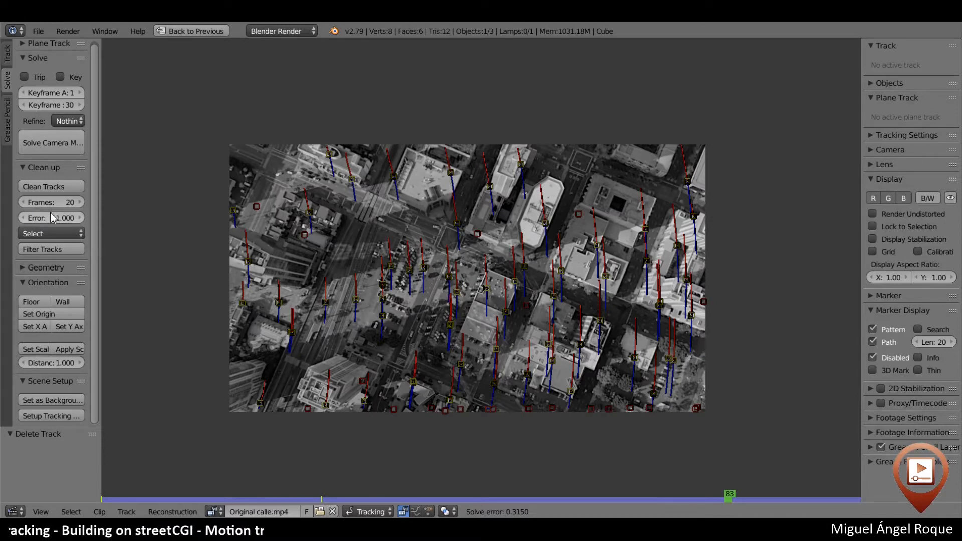
text(1)
key(Return)
click(50, 187)
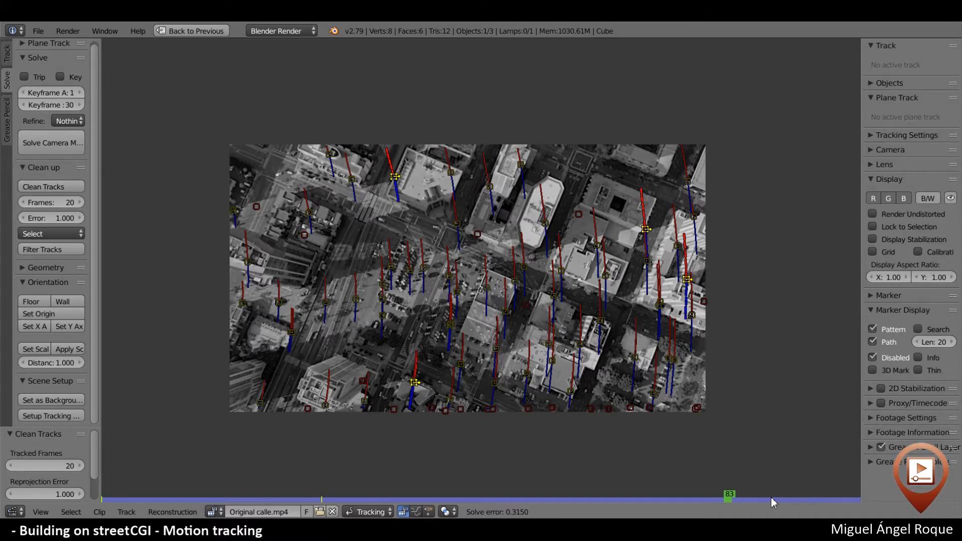
Move to frame 73, select only the flagged Track.096 beside the upper building, and delete it
drag(772, 500, 653, 416)
scroll(662, 161, up, 2)
middle_drag(739, 183, 670, 243)
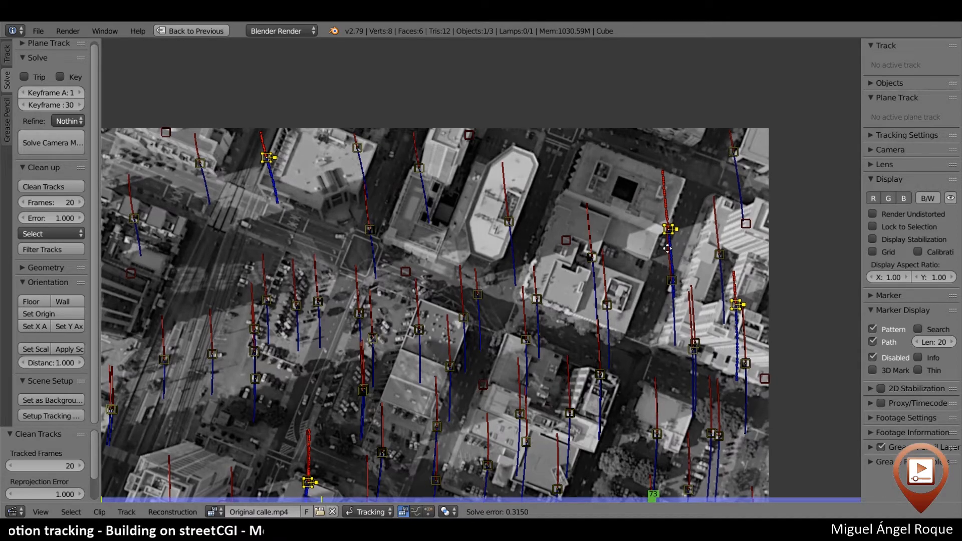
middle_drag(699, 280, 647, 239)
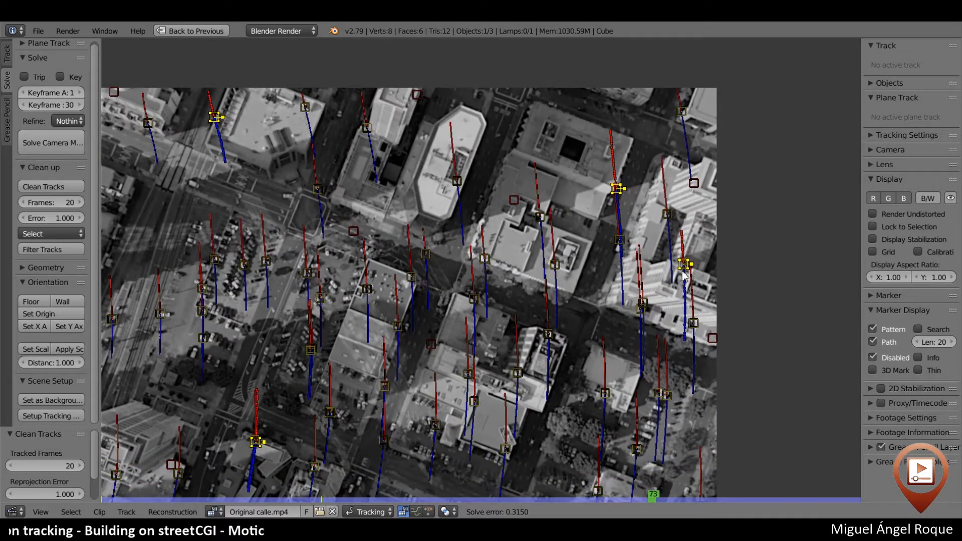
mouse_move(335, 172)
middle_down()
mouse_move(451, 149)
mouse_move(529, 150)
middle_up()
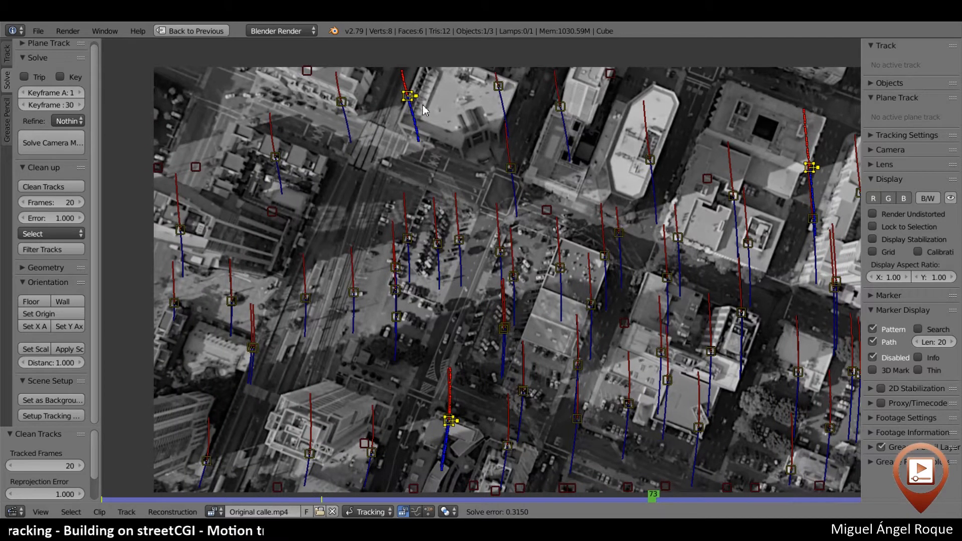
click(411, 98)
key(a)
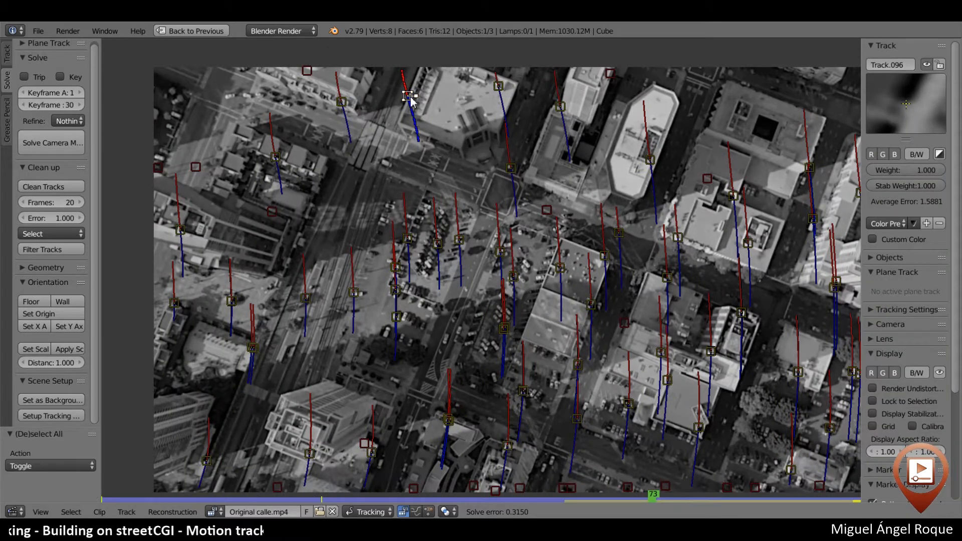
key(x)
click(411, 97)
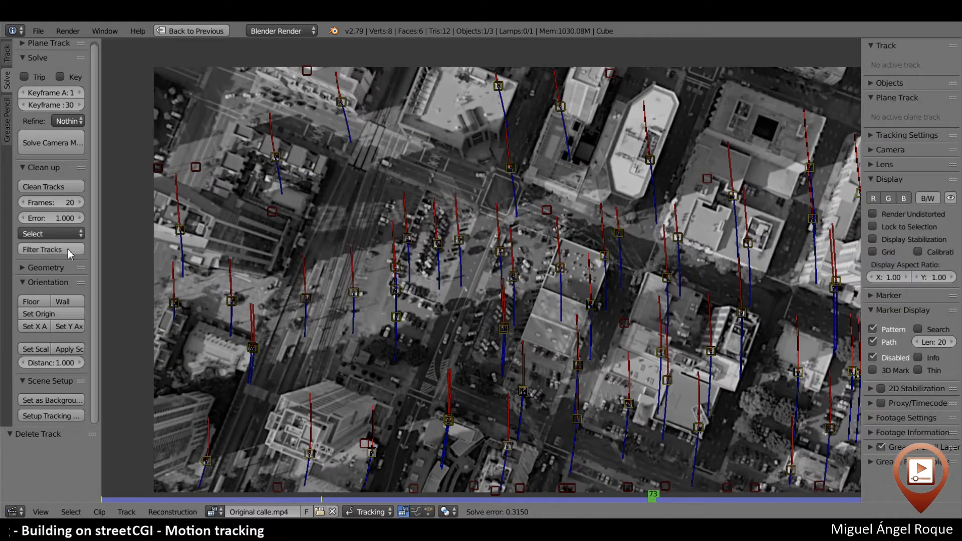
Rerun Clean Tracks with Error 1, move to frame 43, and select only the flagged track on the small roof by the intersection
click(44, 187)
middle_drag(532, 271, 519, 185)
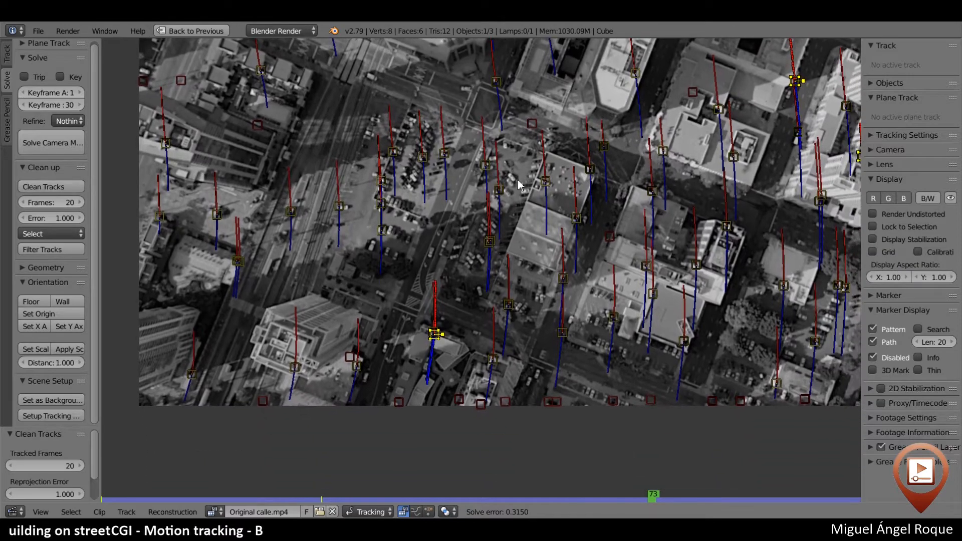
scroll(437, 337, up, 2)
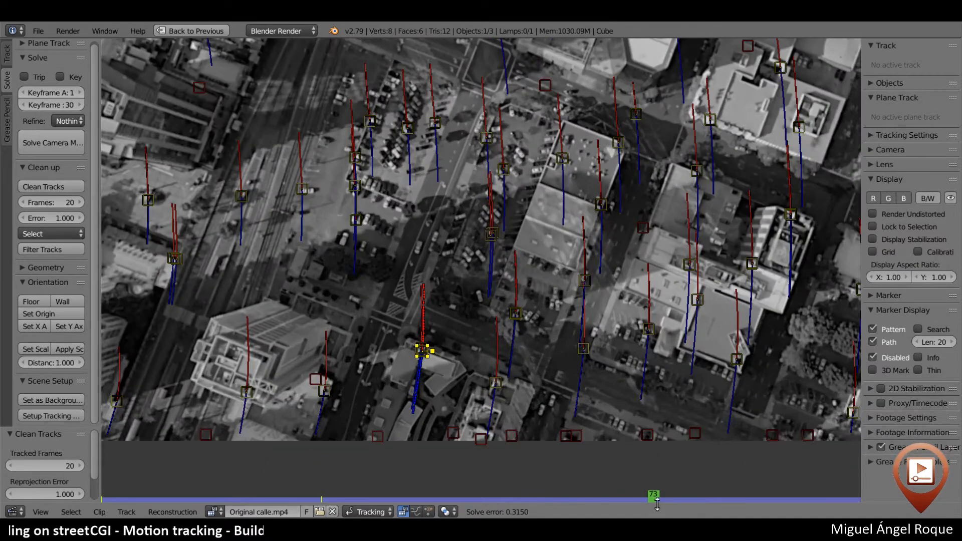
drag(657, 501, 428, 446)
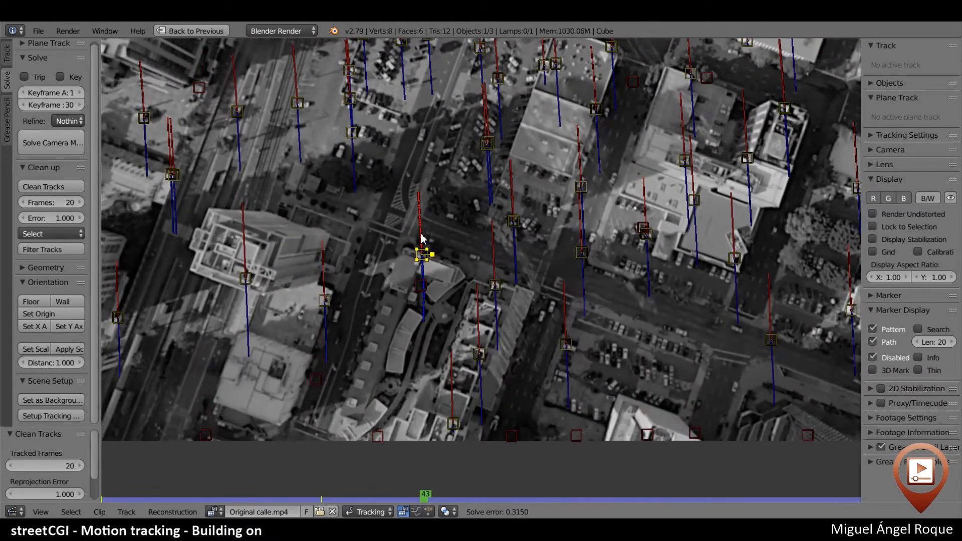
key(a)
click(420, 259)
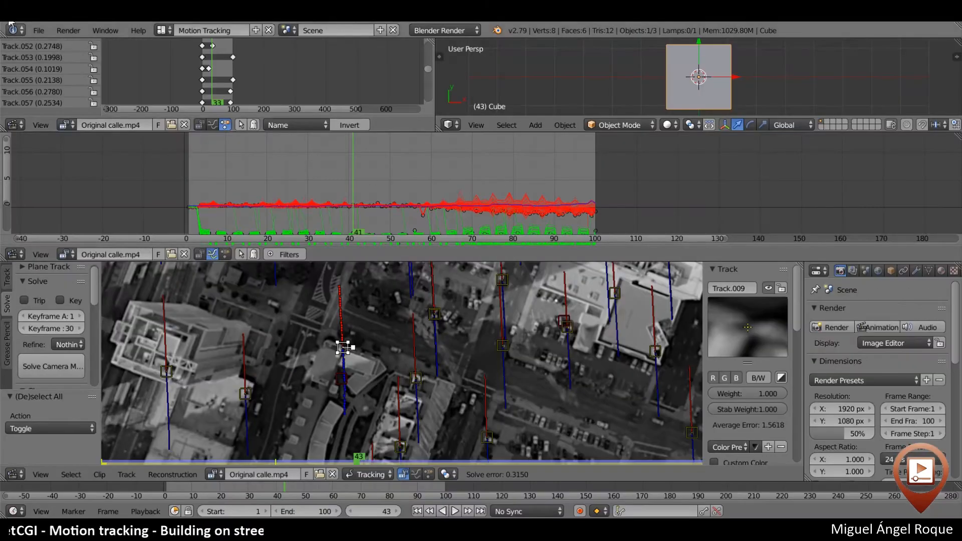
Check Track.009's average error in the full-screen dope sheet and delete the track in the clip view
key(ctrl+space)
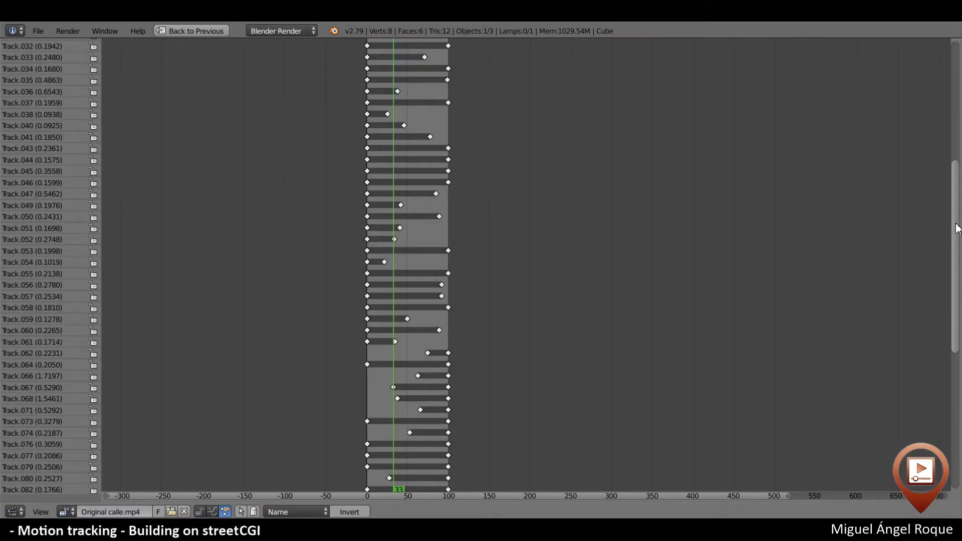
drag(957, 224, 956, 106)
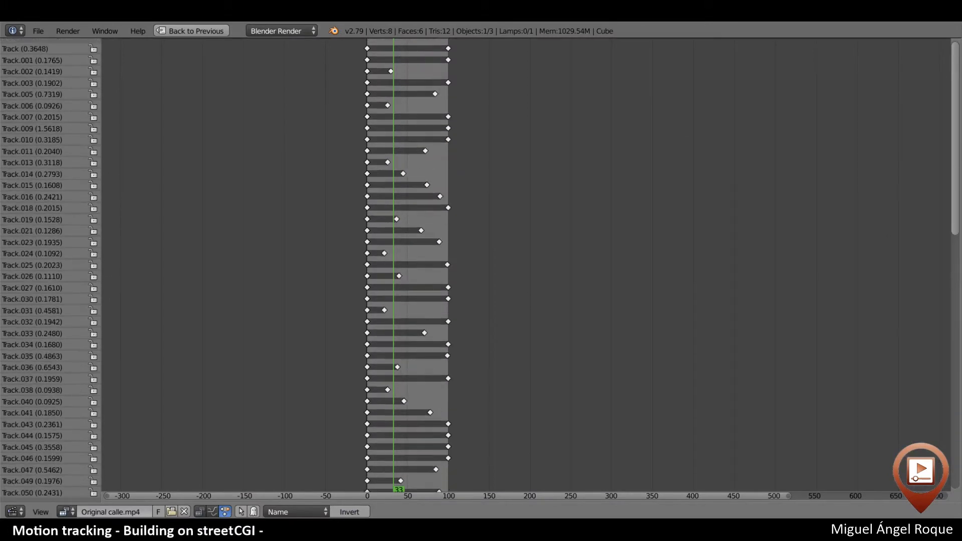
click(30, 129)
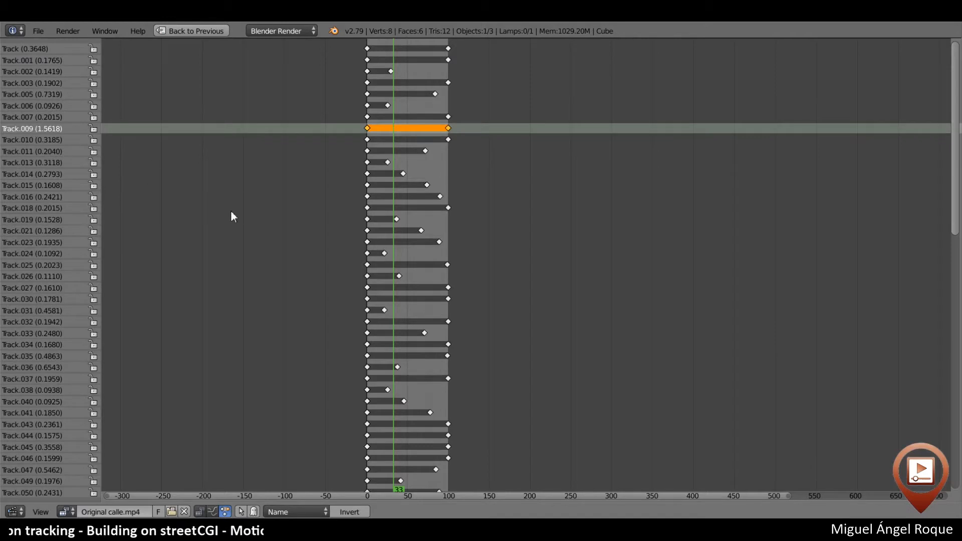
key(ctrl+space)
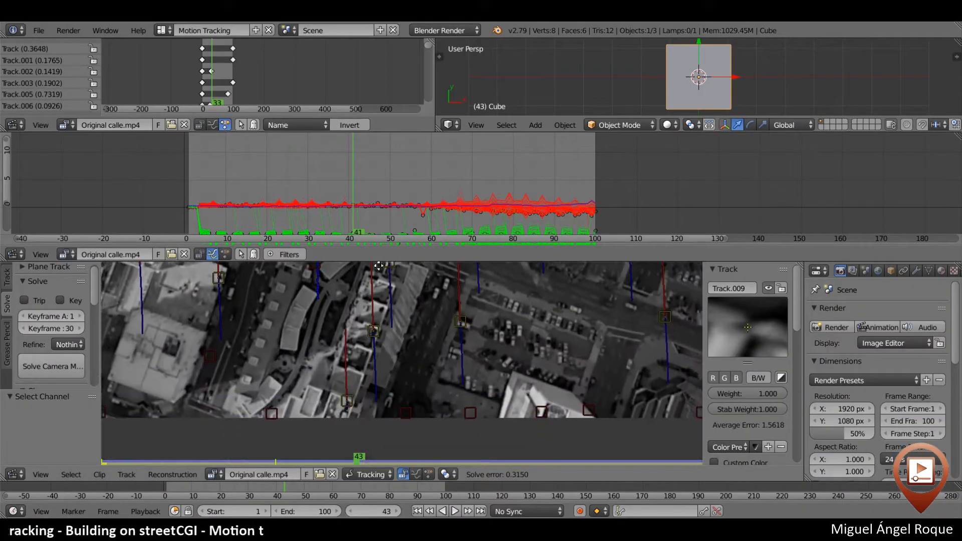
middle_drag(379, 266, 369, 341)
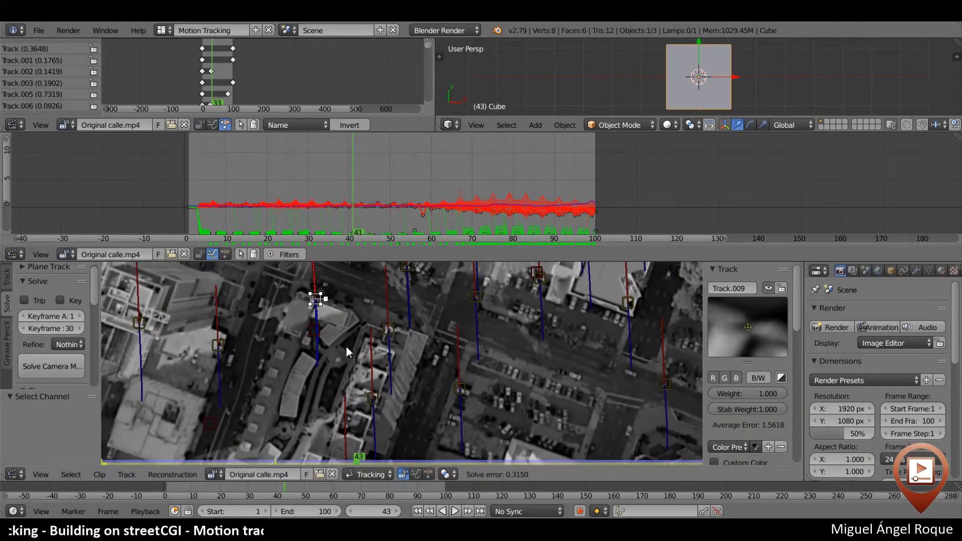
key(x)
click(346, 347)
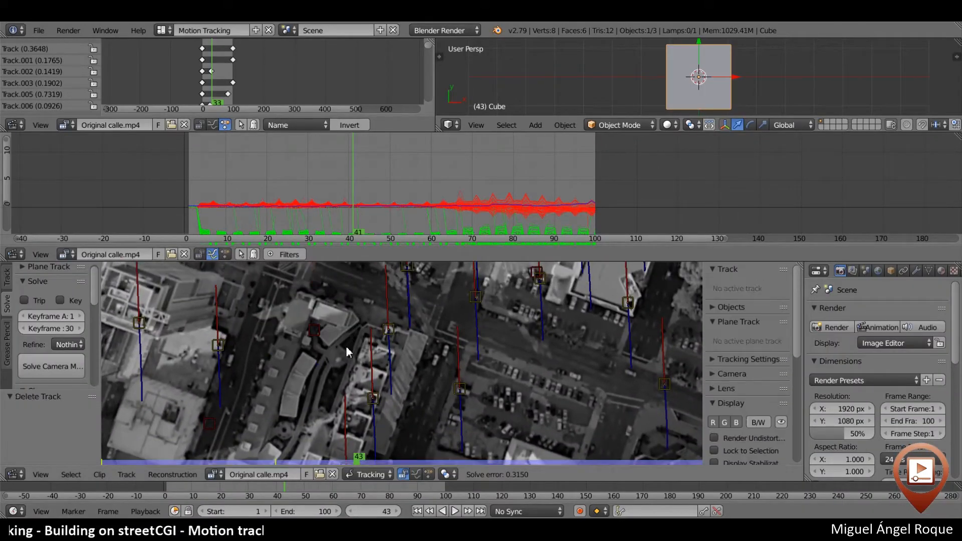
Rerun Clean Tracks in the full-screen clip view and delete the remaining tracks it selects
middle_drag(576, 341, 353, 294)
key(shift+space)
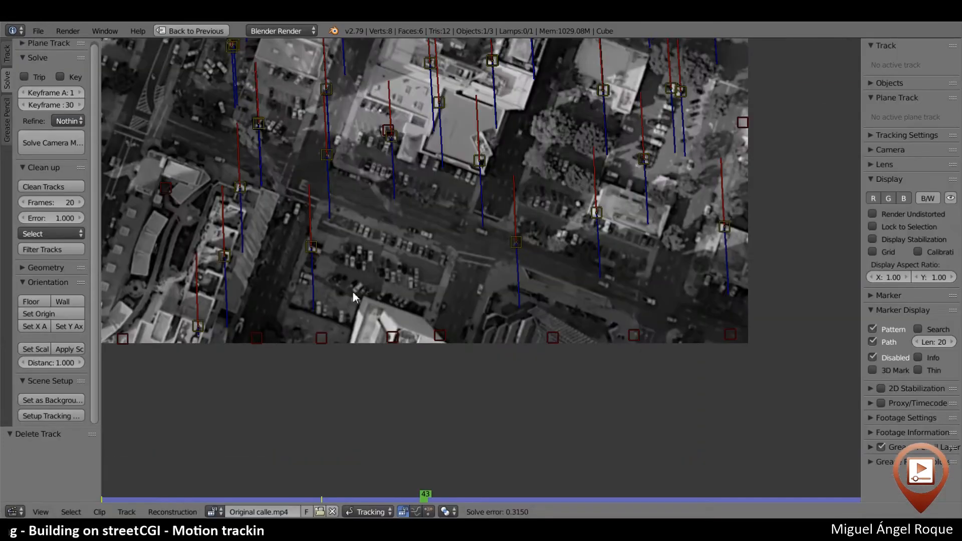
click(59, 185)
scroll(546, 272, down, 3)
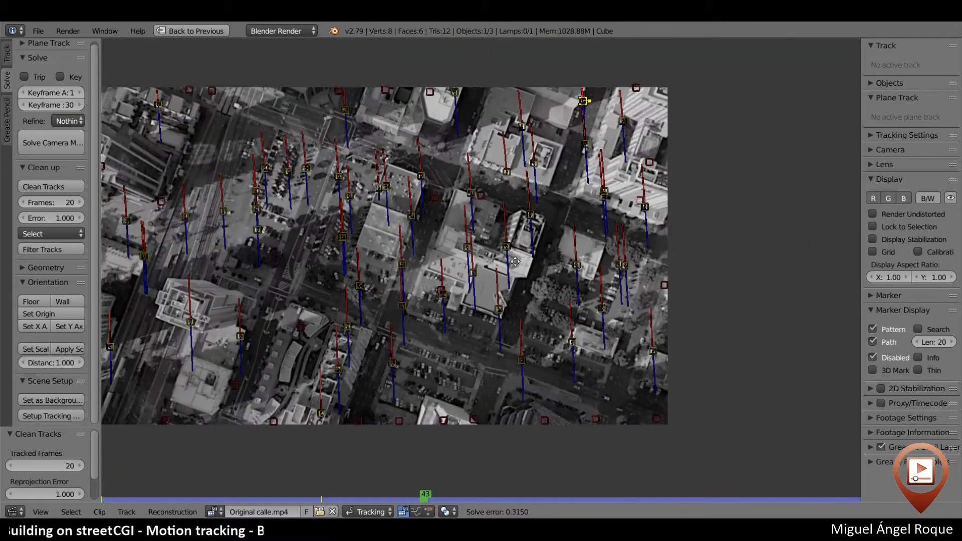
middle_drag(527, 260, 507, 281)
key(x)
click(454, 297)
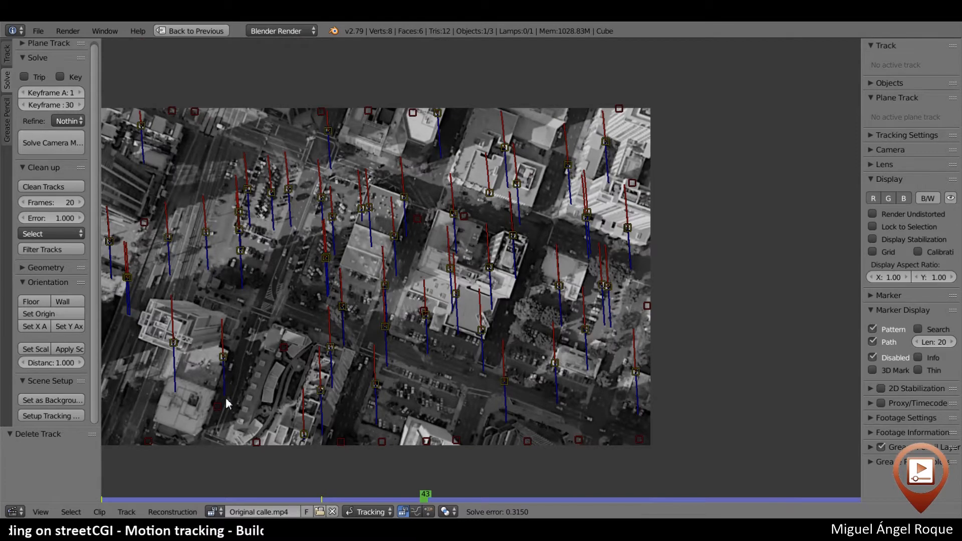
Move to frame 21 and solve the camera motion again with the cleaned-up tracks
drag(139, 498, 258, 489)
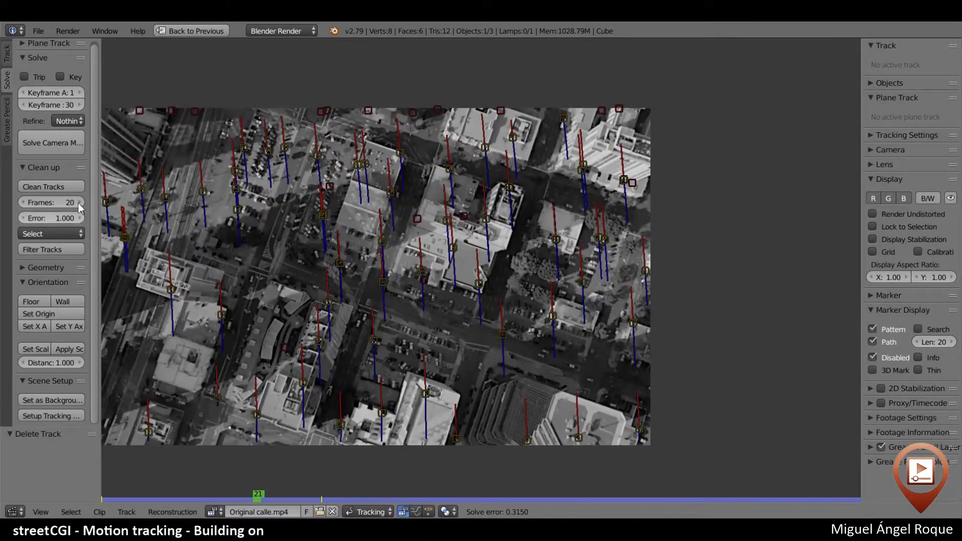
click(40, 140)
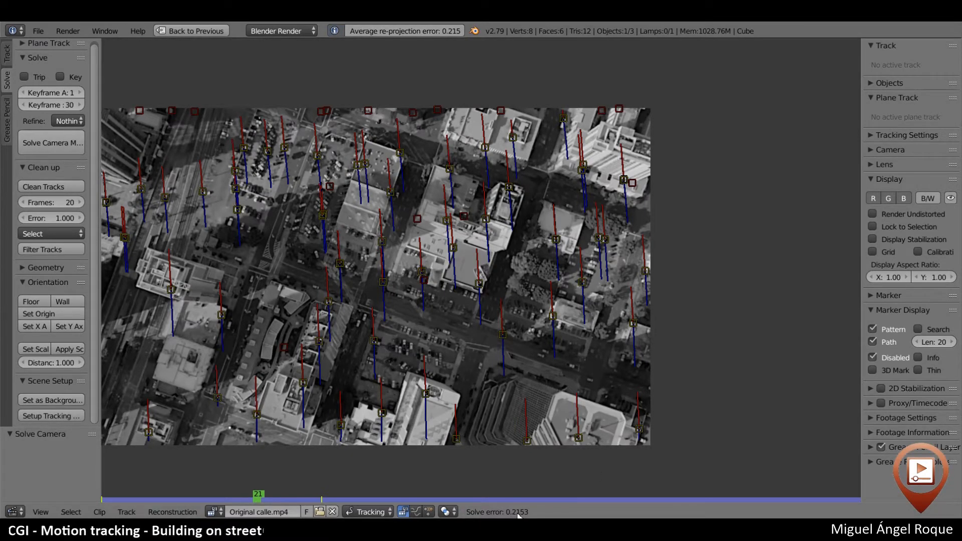
middle_drag(415, 307, 537, 288)
scroll(525, 306, up, 1)
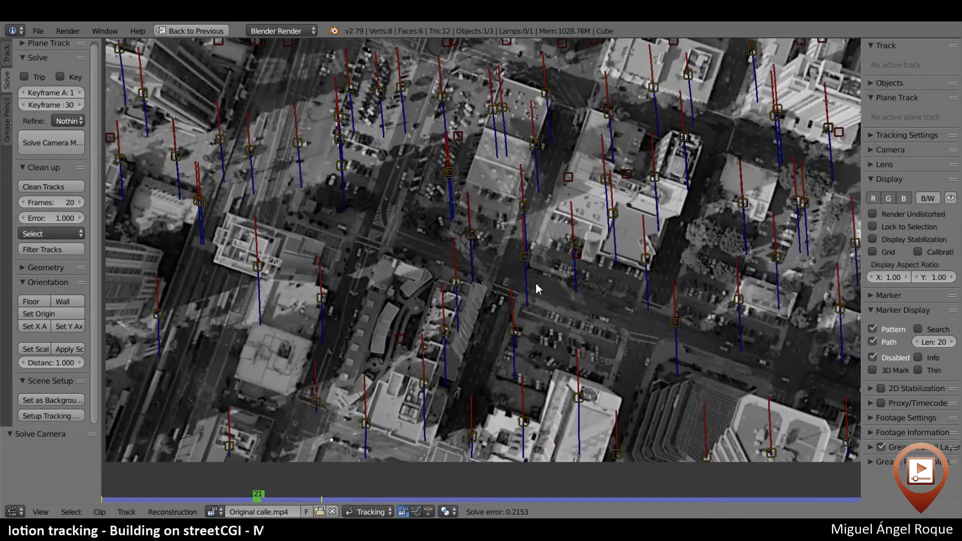
Examine how the remaining tracks cover the footage from frame 2 to the end of the clip
click(129, 500)
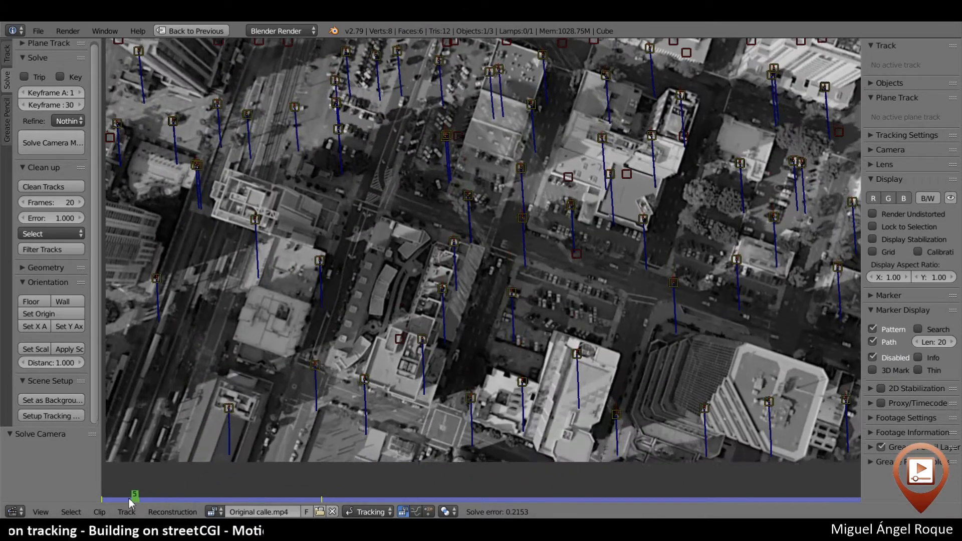
drag(129, 500, 109, 500)
scroll(285, 320, up, 4)
scroll(285, 320, down, 6)
middle_drag(650, 228, 632, 254)
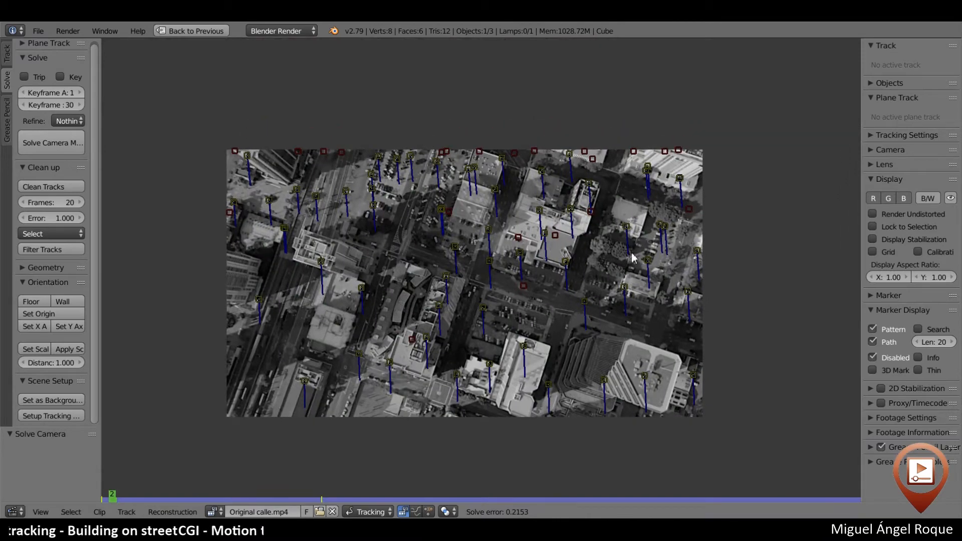
scroll(633, 258, up, 2)
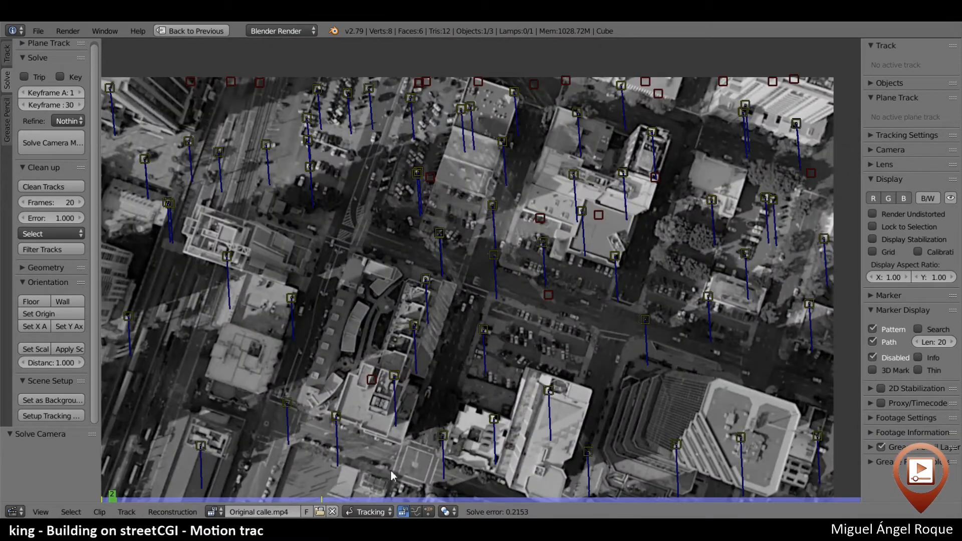
mouse_move(450, 500)
mouse_down()
mouse_move(945, 518)
mouse_move(880, 500)
mouse_move(943, 506)
mouse_up()
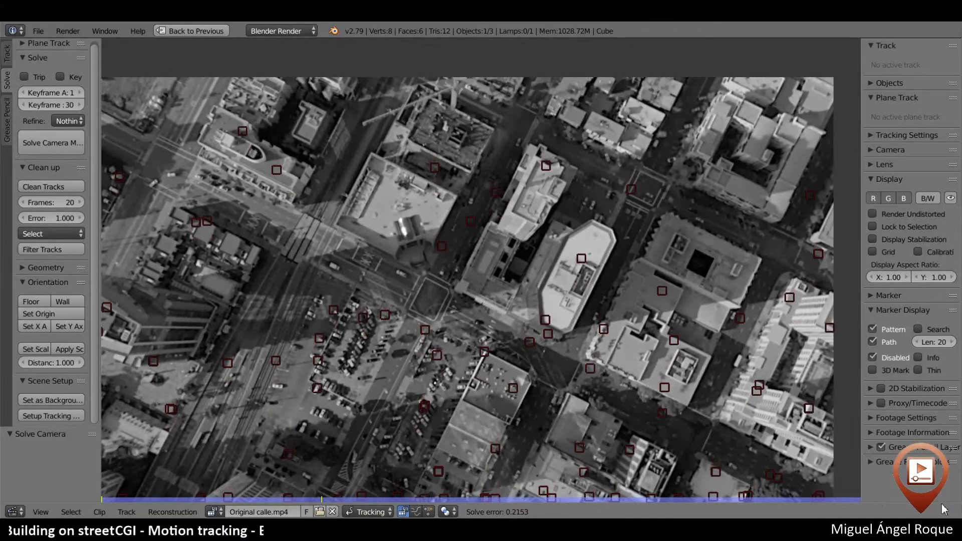
Add a marker on the car in the street above the marked intersection and enlarge it by about 1.32
middle_drag(773, 280, 565, 288)
scroll(564, 289, down, 5)
scroll(556, 250, up, 8)
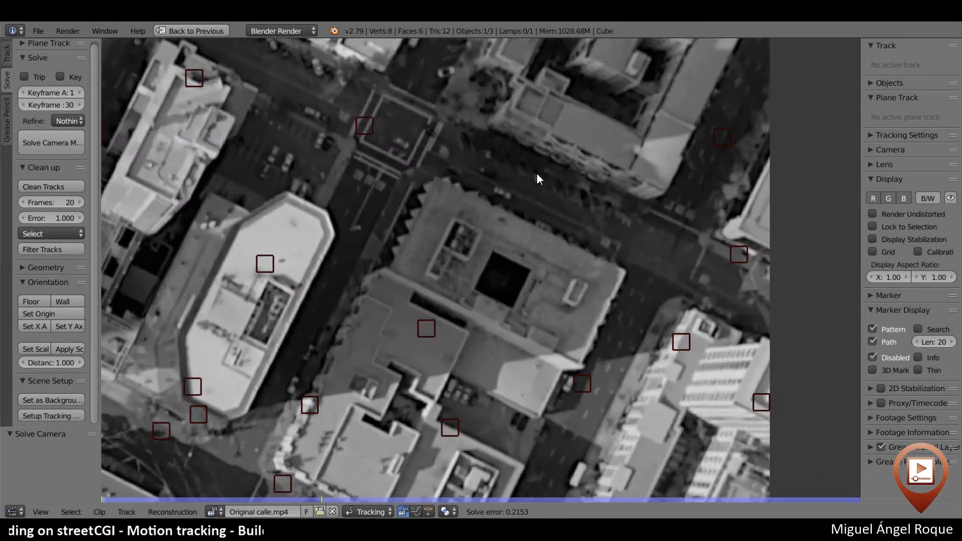
middle_drag(512, 134, 535, 316)
scroll(482, 261, up, 2)
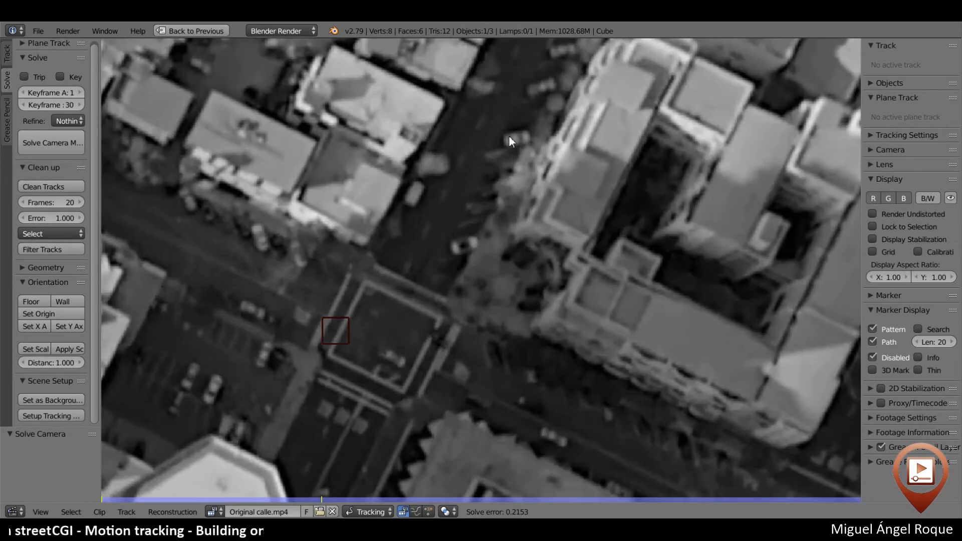
ctrl+click(453, 245)
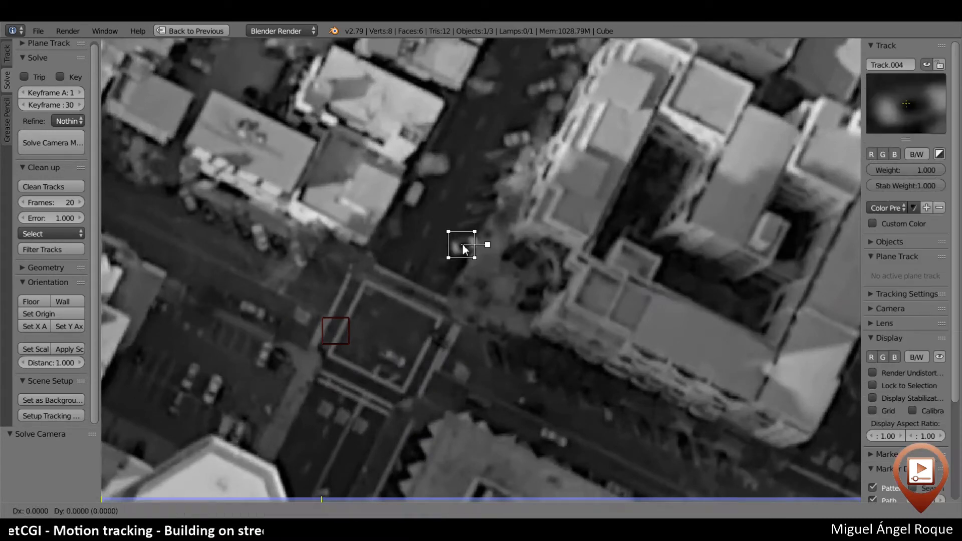
key(s)
click(487, 267)
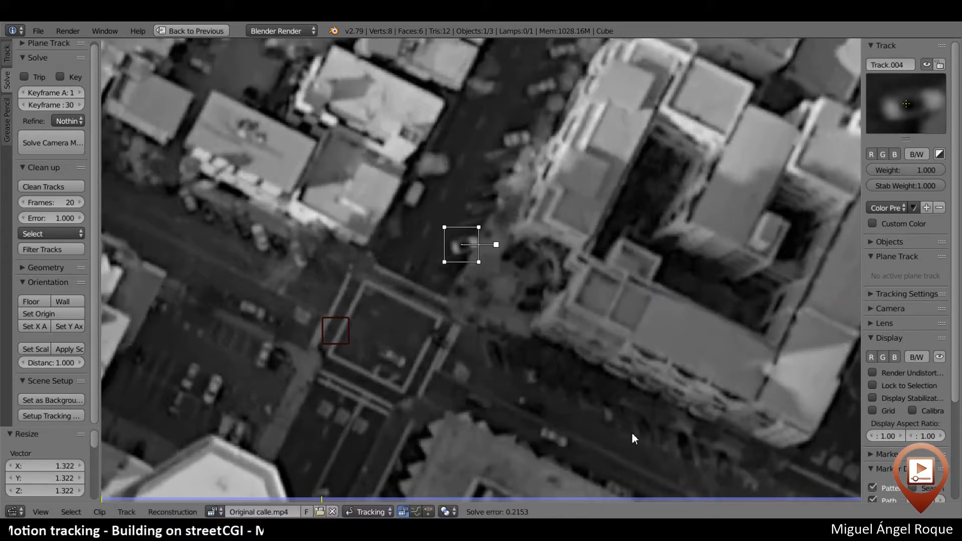
Track the new street marker backwards to frame 86 and return to the end of the clip
key(ctrl+t)
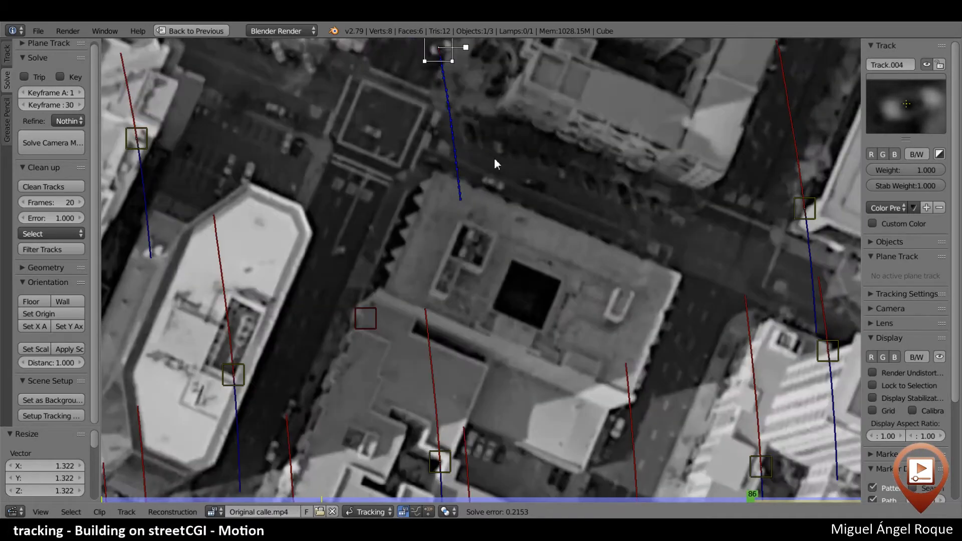
scroll(495, 163, down, 1)
middle_drag(508, 204, 538, 297)
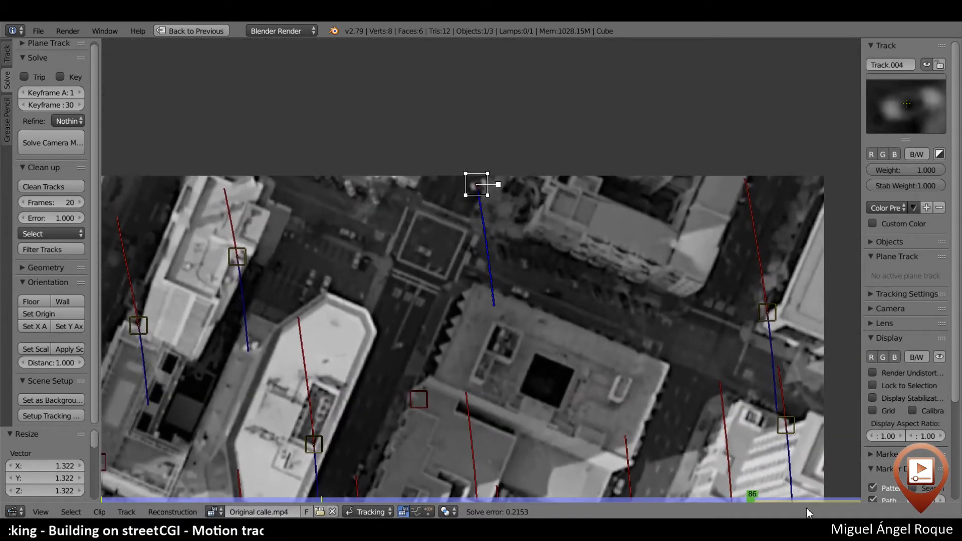
mouse_move(826, 501)
mouse_down()
mouse_move(655, 501)
mouse_move(838, 502)
mouse_move(864, 519)
mouse_move(856, 518)
mouse_up()
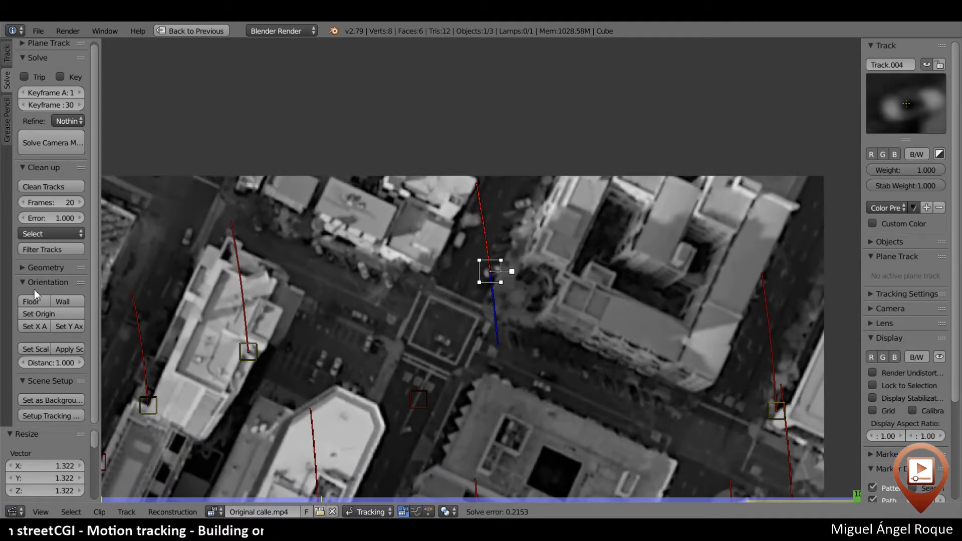
Clear the new marker's remaining path after the current frame and go back to the solve and cleanup tools
click(8, 56)
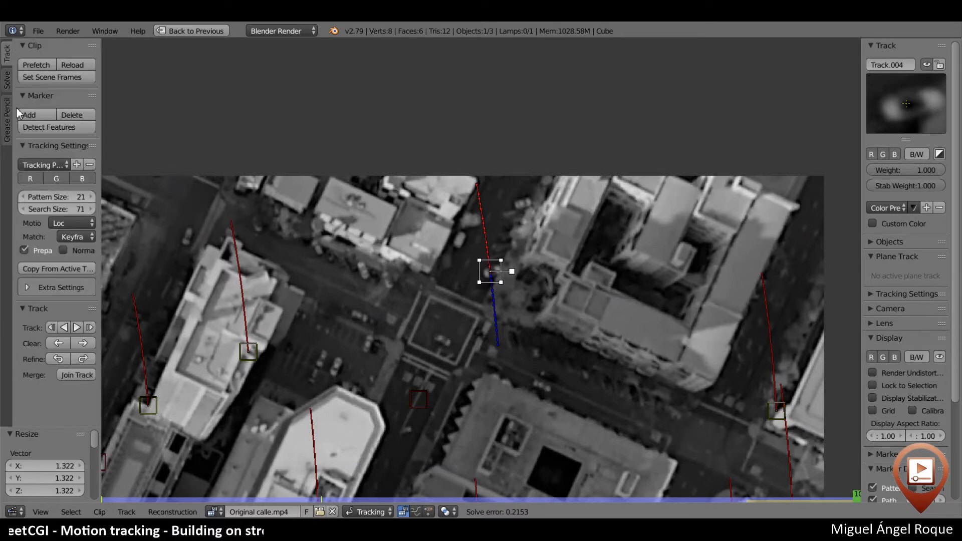
click(83, 344)
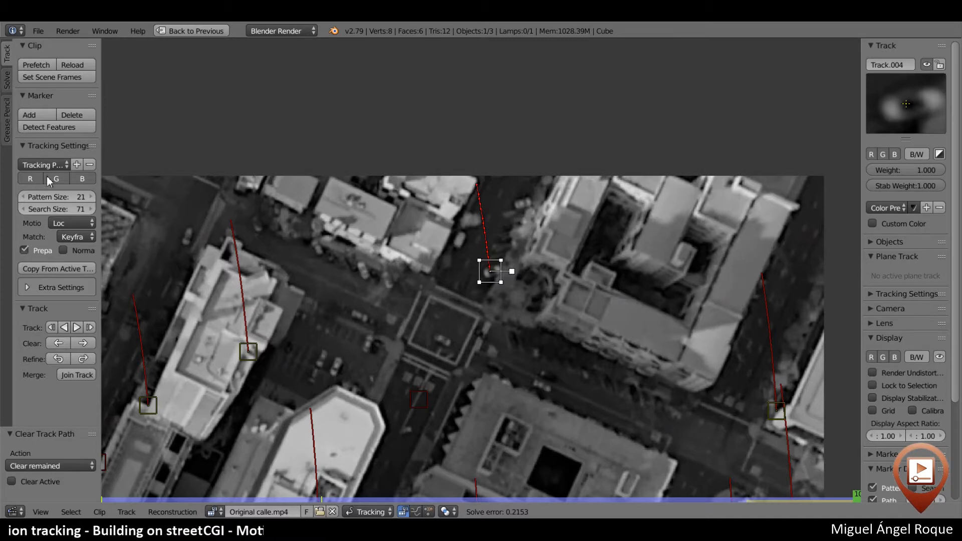
click(7, 79)
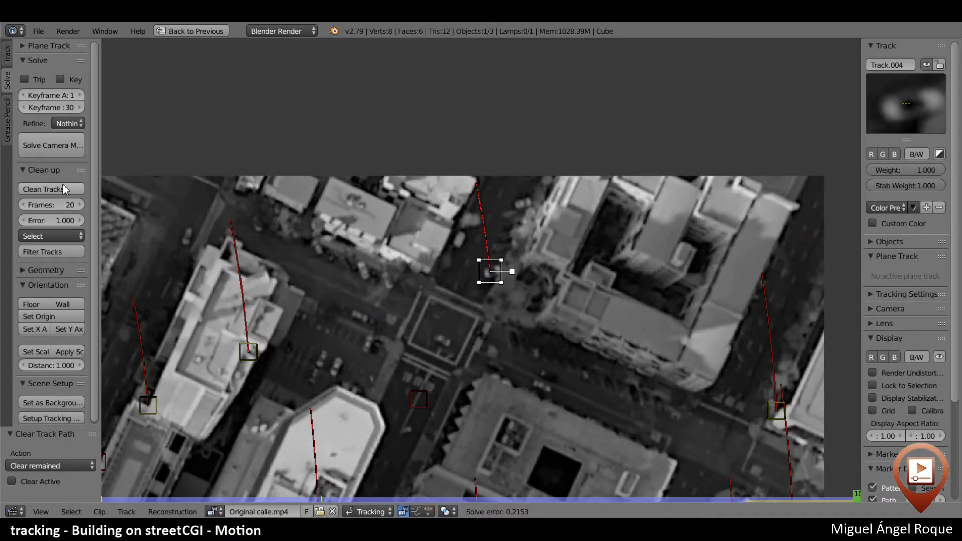
Run Clean Tracks with 20 frames and a 1.000 reprojection error, and delete the selected street track above the marked intersection
key(a)
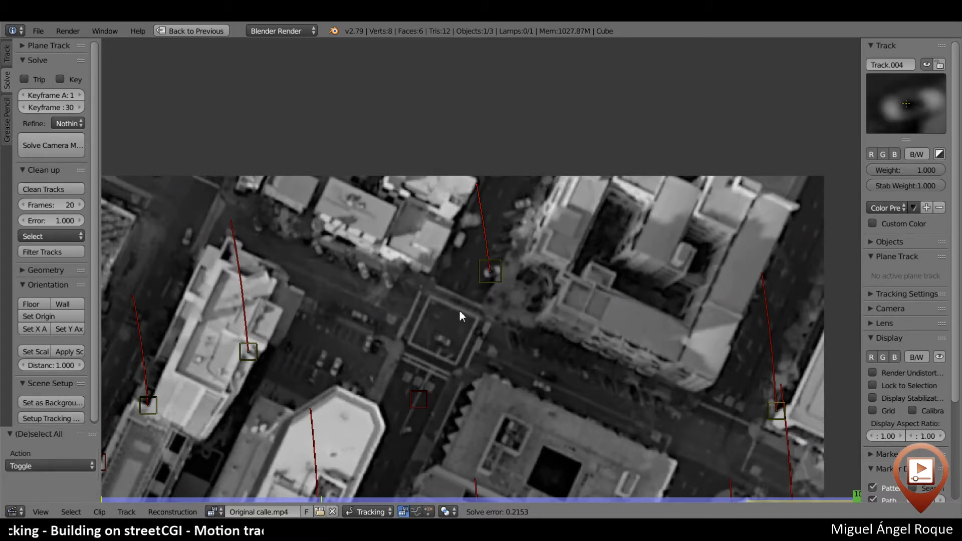
click(57, 189)
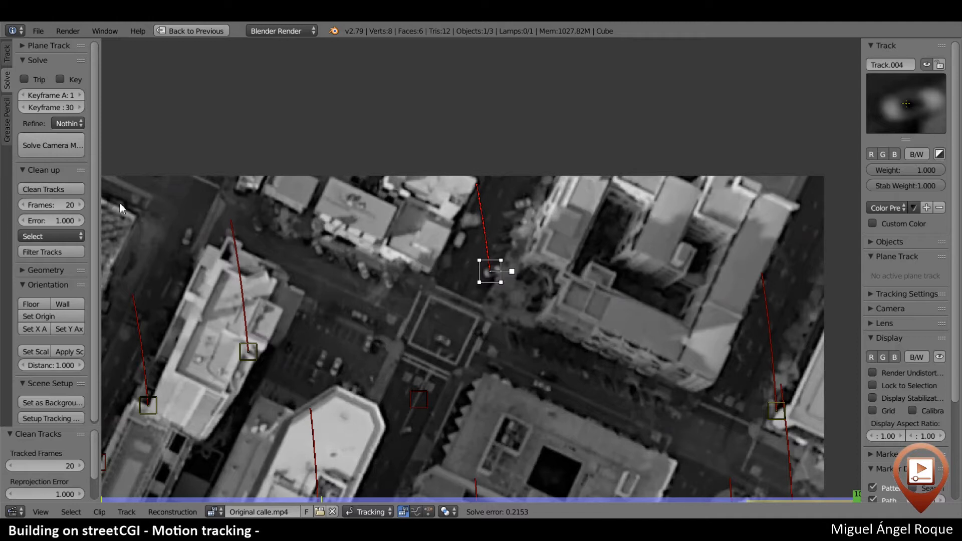
key(x)
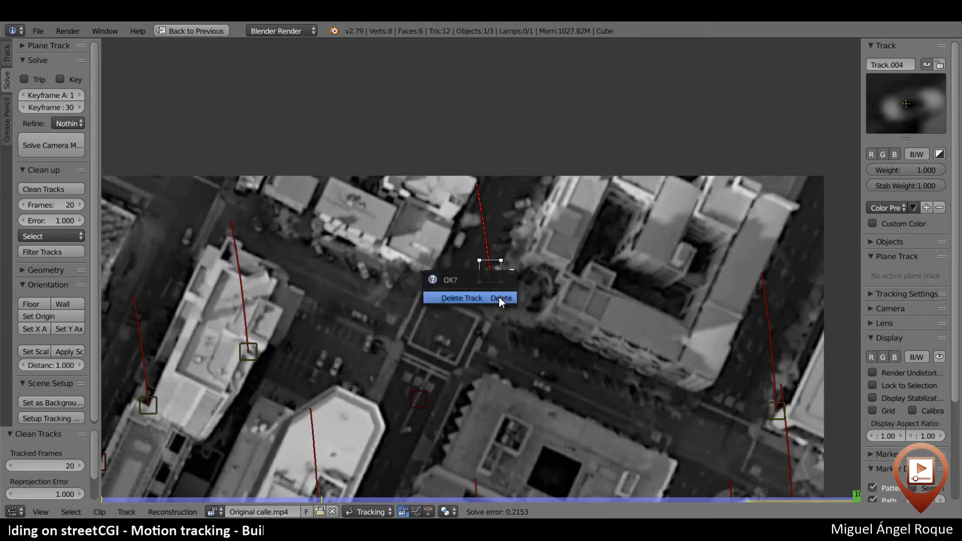
click(498, 296)
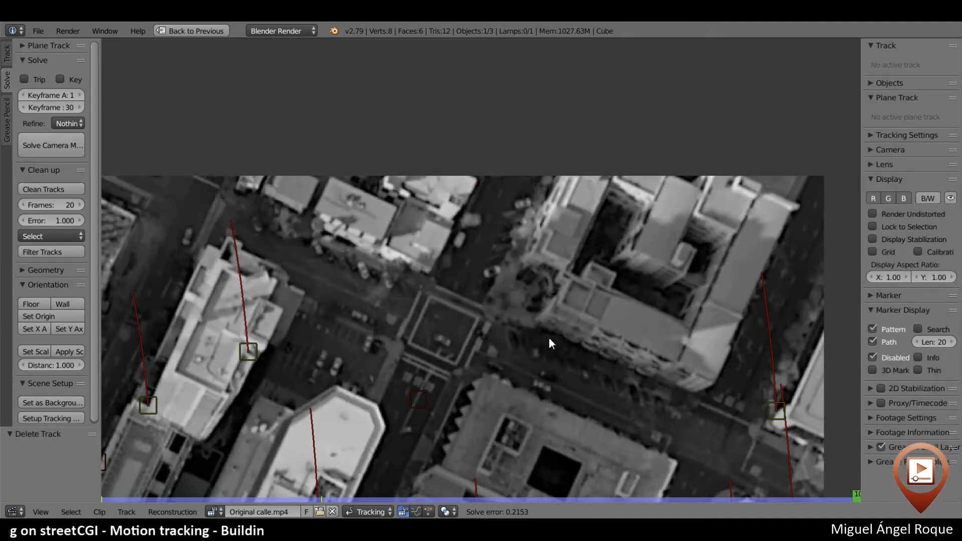
On the last frame, add a marker on the small rooftop structure below the marked intersection and track it backwards to frame 61
middle_drag(549, 338, 501, 266)
mouse_move(846, 499)
mouse_down()
mouse_move(749, 492)
mouse_move(879, 492)
mouse_move(850, 494)
mouse_up()
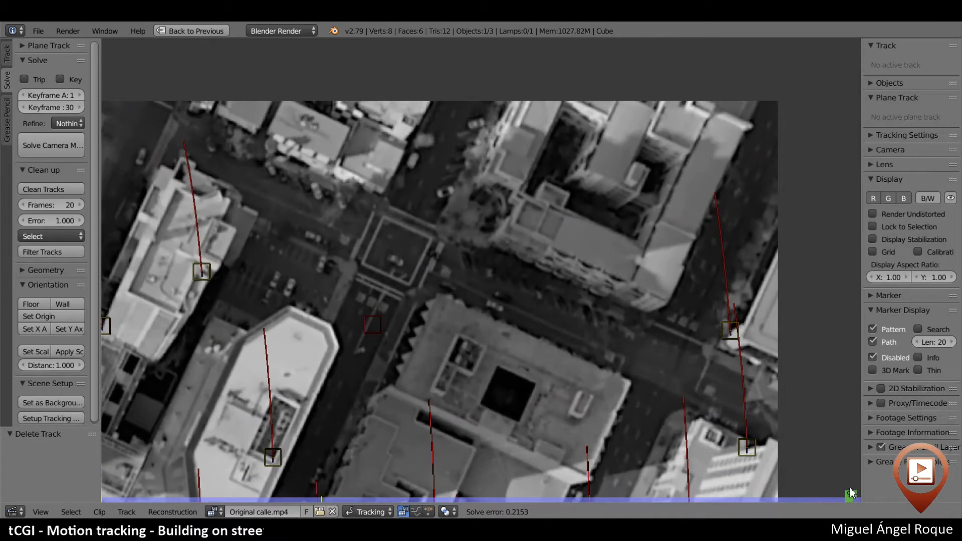
key(Right)
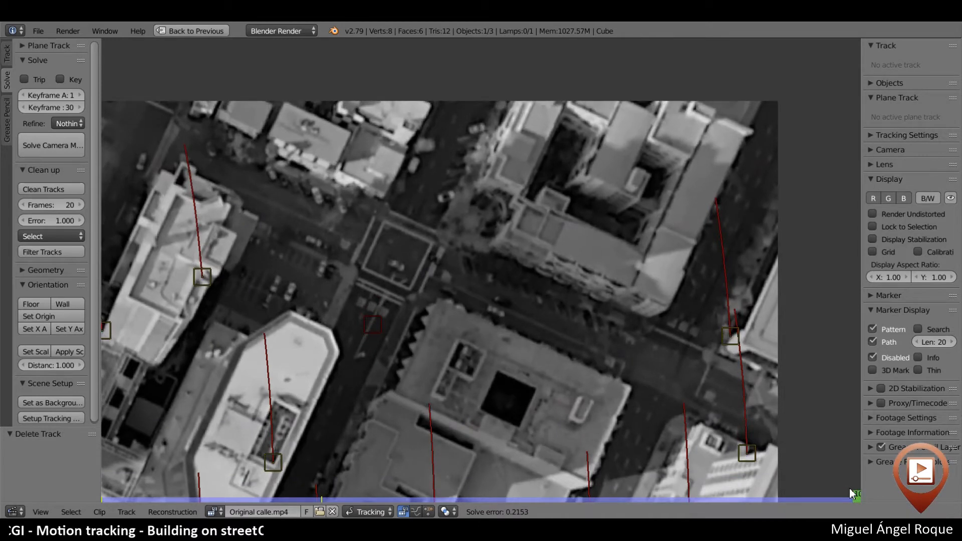
ctrl+click(467, 354)
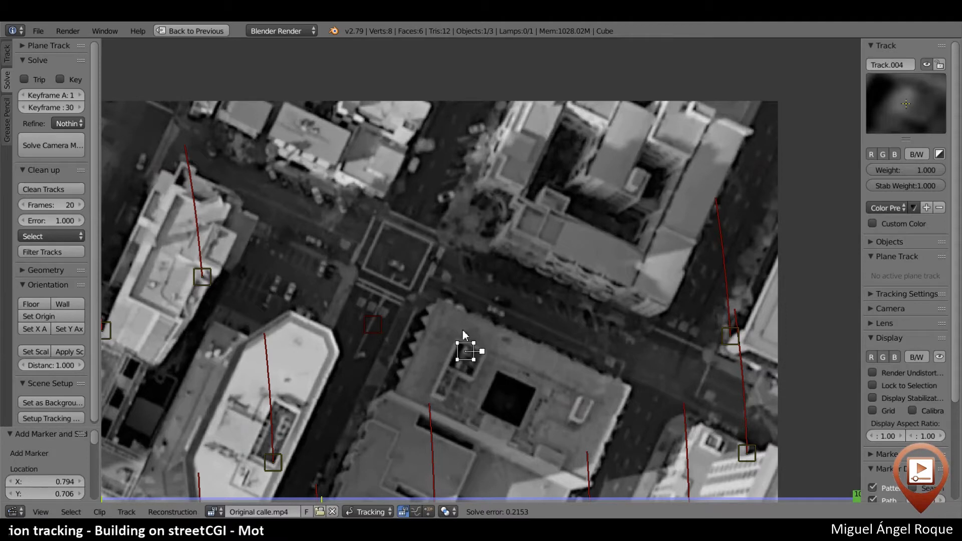
key(ctrl+shift+t)
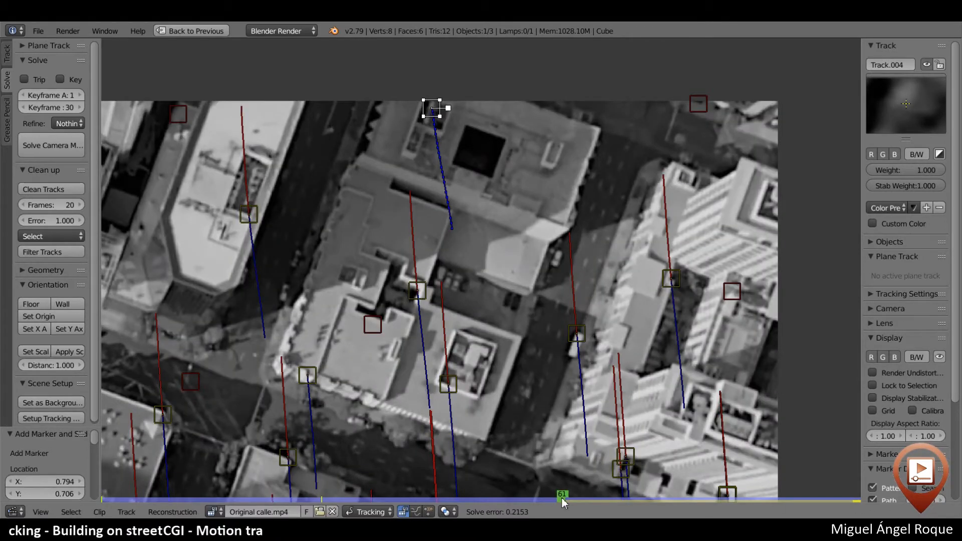
mouse_move(561, 499)
mouse_down()
mouse_move(842, 507)
mouse_move(862, 500)
mouse_move(697, 491)
mouse_move(784, 472)
mouse_move(887, 473)
mouse_move(737, 471)
mouse_up()
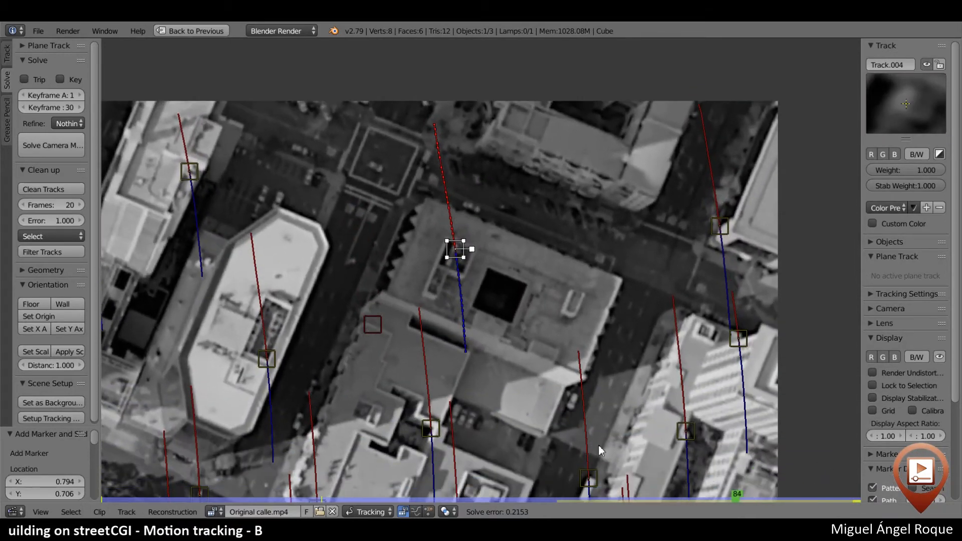
Solve the camera motion again and check the new rooftop track's average error in the track list
click(36, 143)
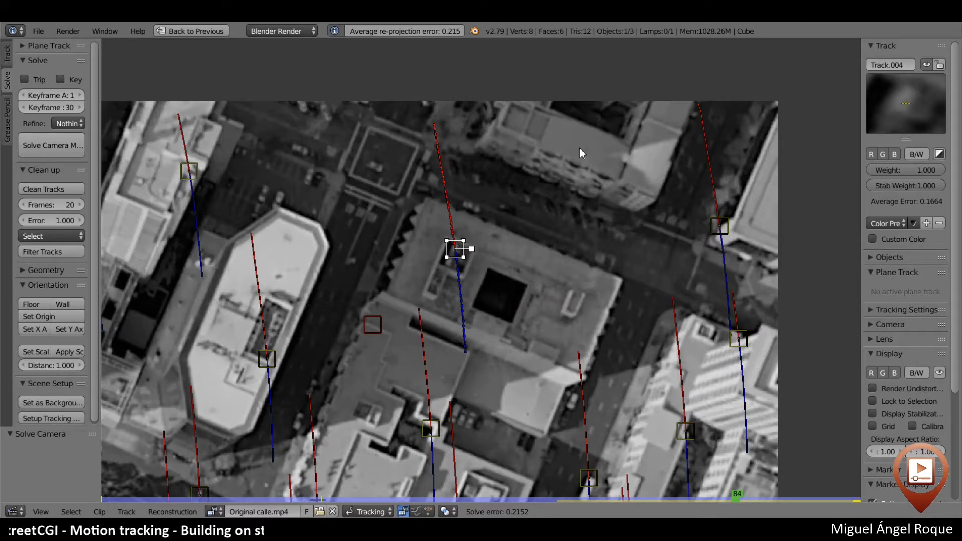
key(ctrl+space)
key(ctrl+space)
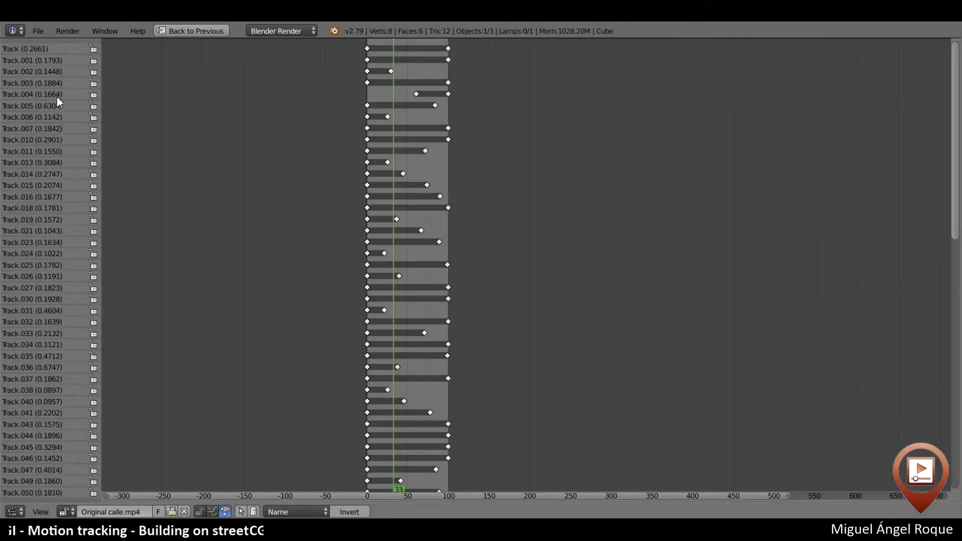
key(ctrl+space)
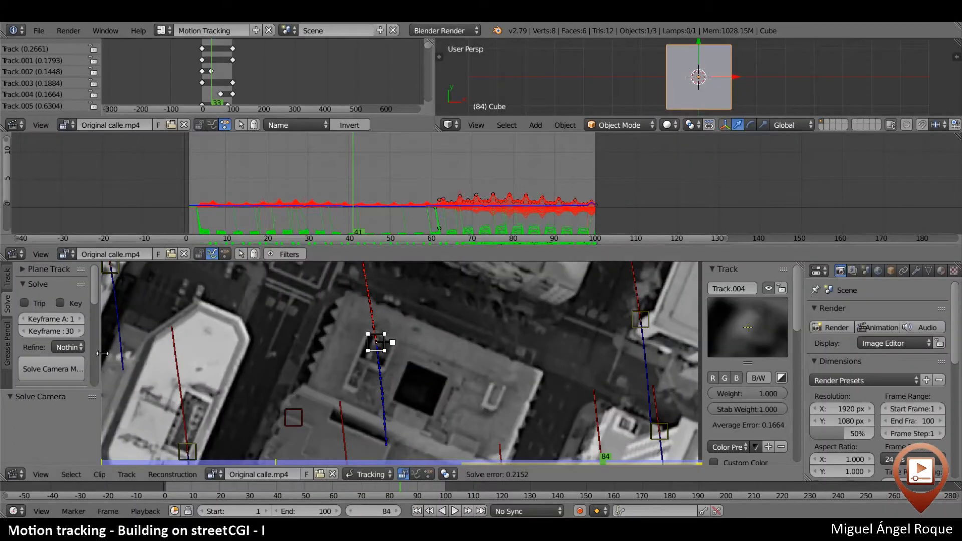
key(ctrl+space)
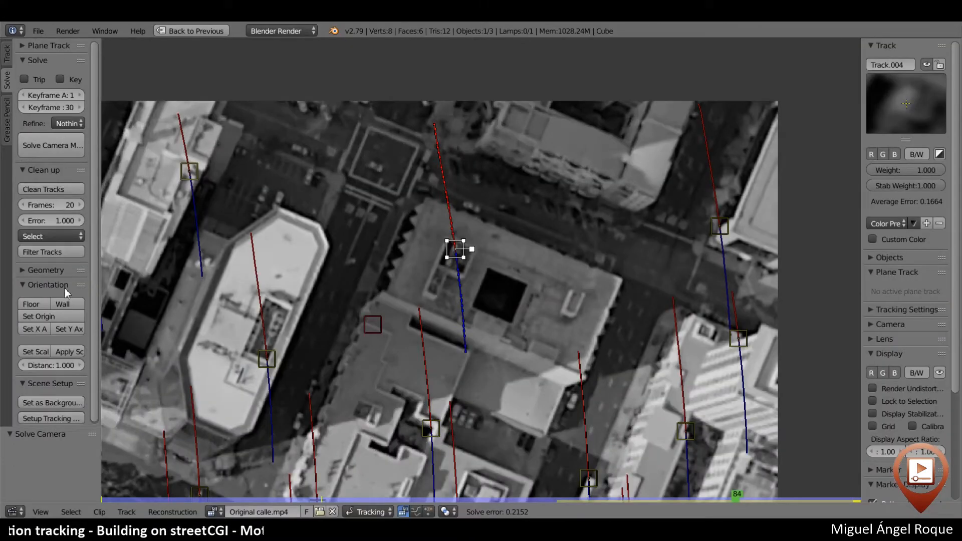
Deselect all tracks, run Clean Tracks again with 20 frames and a 1.000 error, and scrub back to frame 25
key(a)
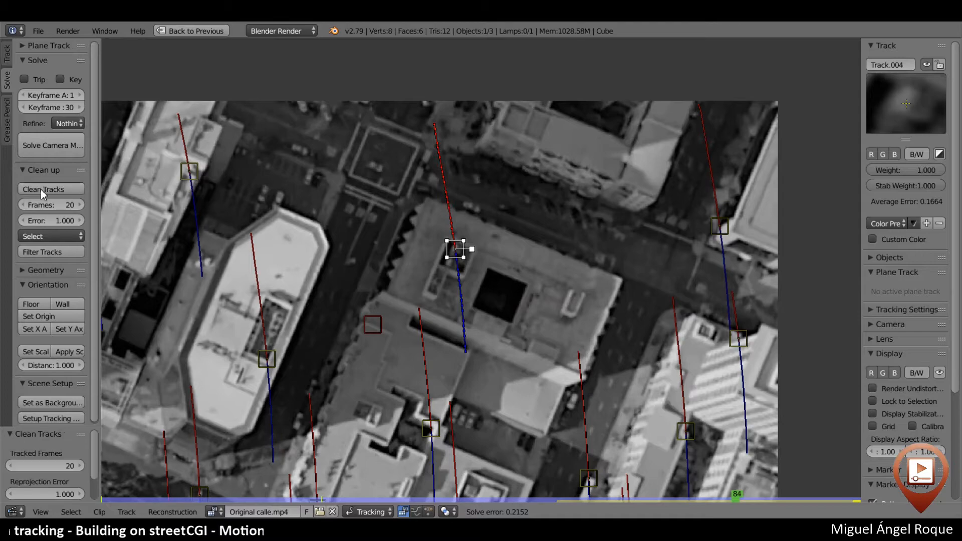
scroll(390, 320, down, 3)
scroll(515, 189, down, 3)
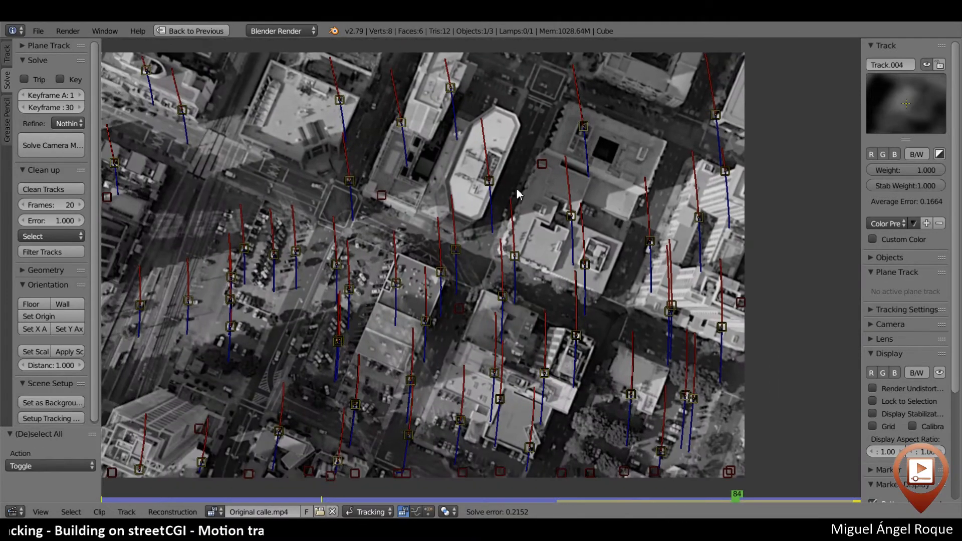
scroll(421, 230, up, 2)
click(51, 190)
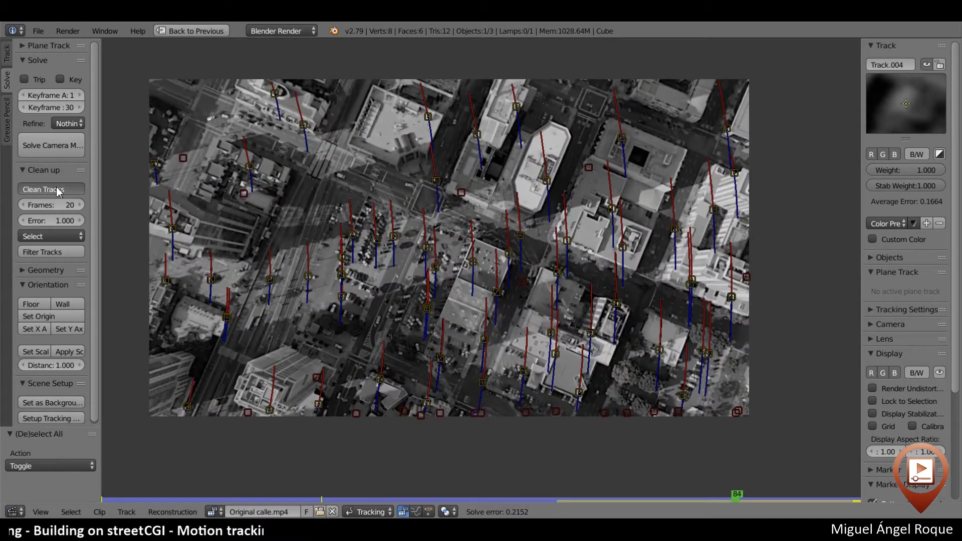
drag(780, 499, 483, 447)
drag(203, 440, 346, 435)
Examine the length and average error of each track in the enlarged dope sheet, and return to the enlarged clip view
key(ctrl+Up)
key(ctrl+Up)
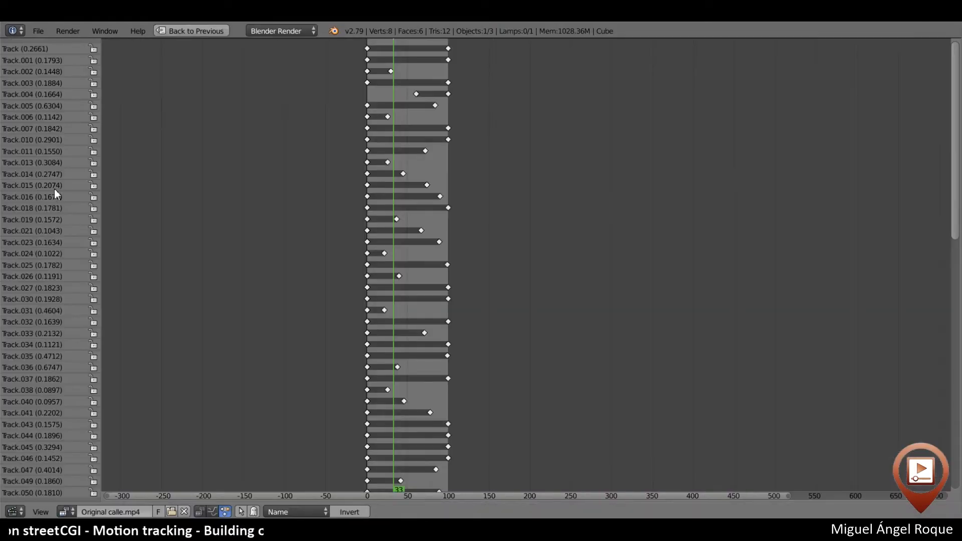
middle_drag(257, 185, 296, 321)
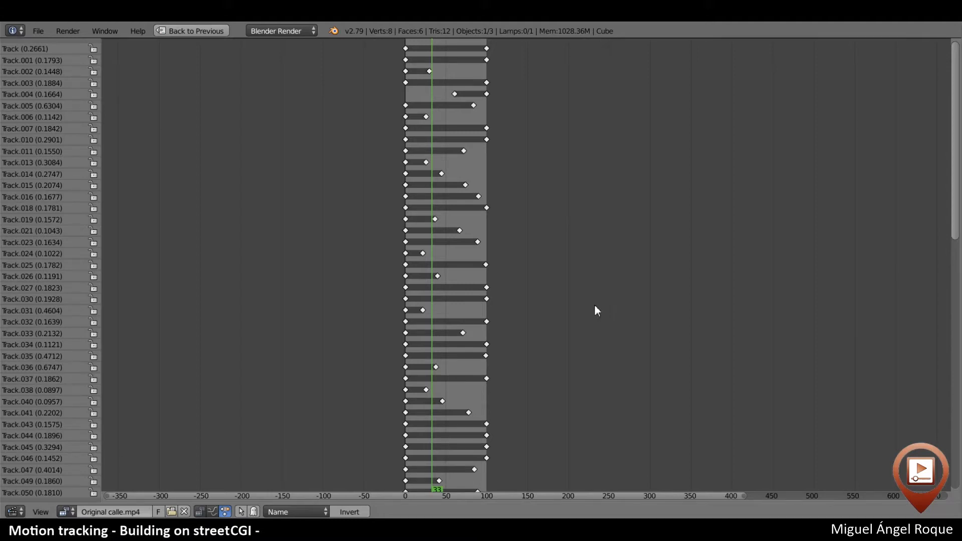
key(ctrl+space)
key(ctrl+space)
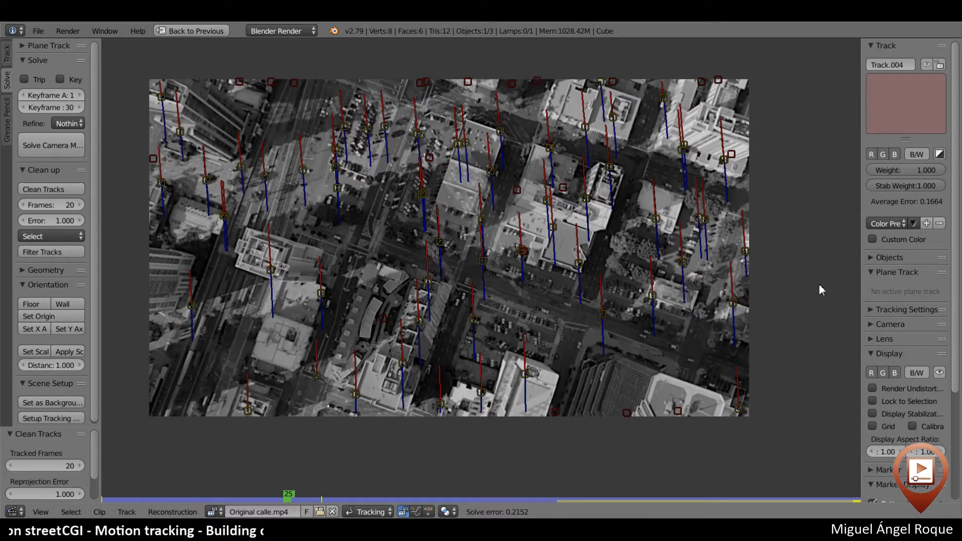
Show the clip's camera settings with the sensor width and optical center
click(898, 325)
middle_drag(774, 350, 823, 386)
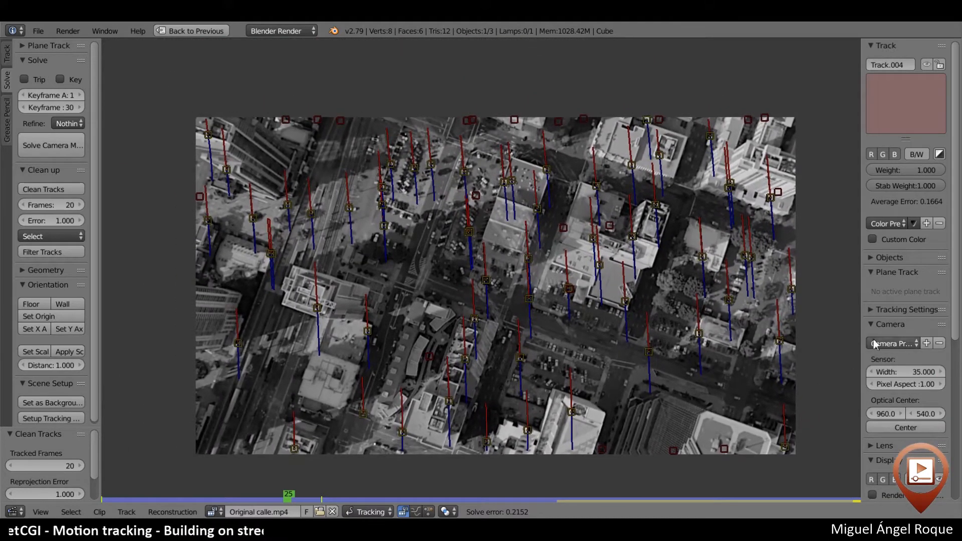
Expand the lens settings of the clip's camera to show the focal length and distortion values
scroll(915, 395, down, 5)
click(888, 327)
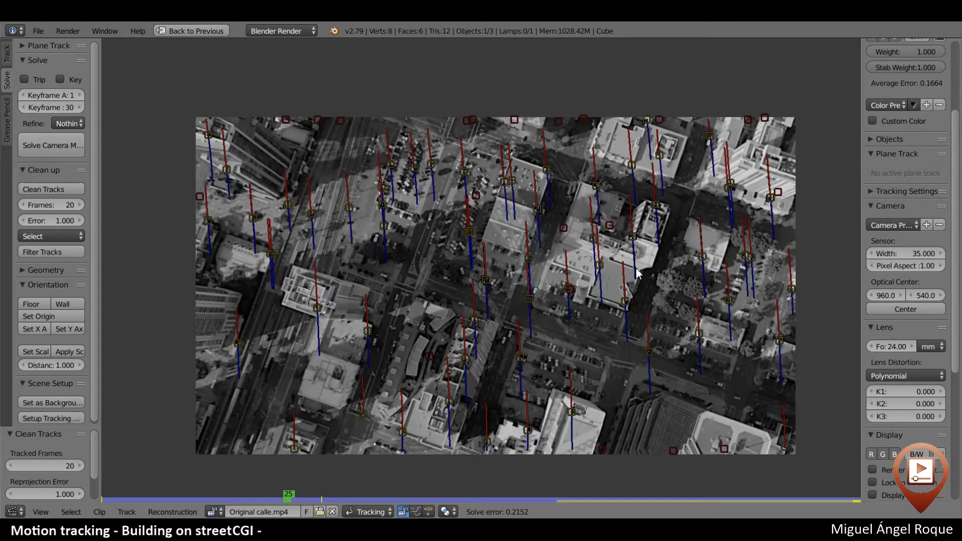
middle_drag(502, 218, 482, 196)
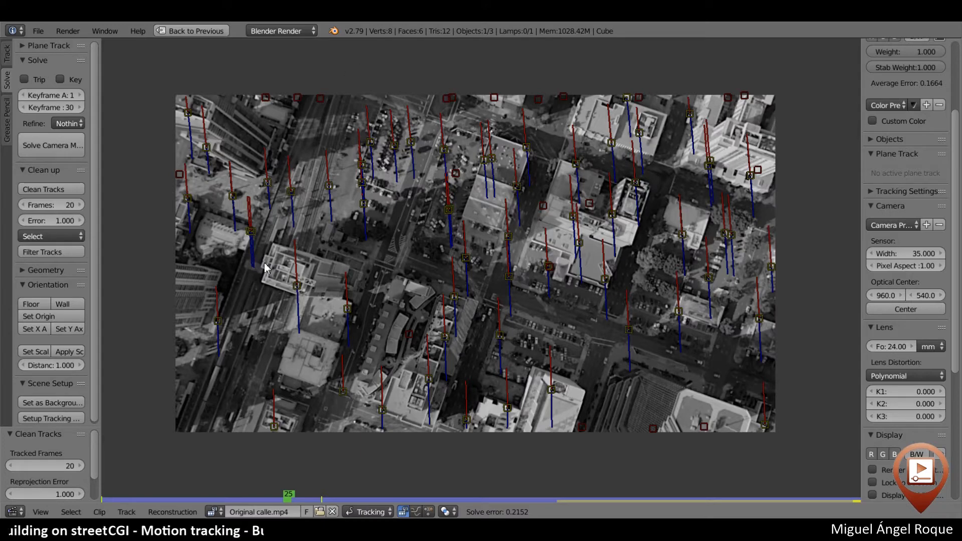
click(913, 224)
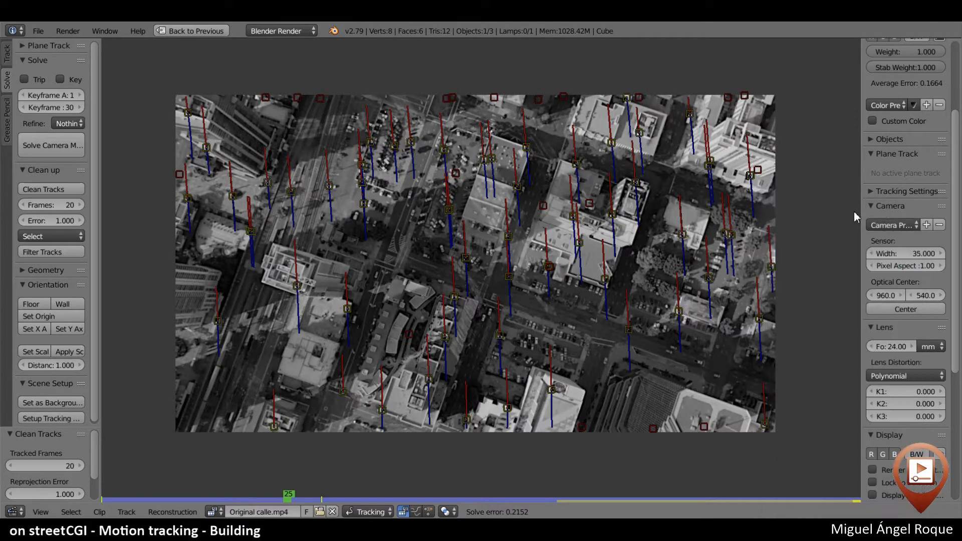
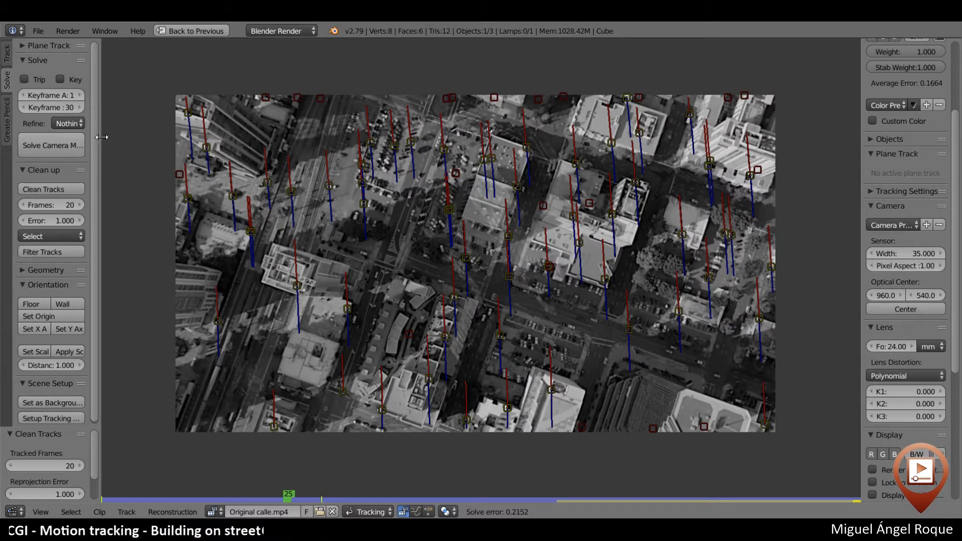
Widen both side regions of the clip editor, set Refine to Focal Length, and solve the camera motion
drag(100, 142, 221, 143)
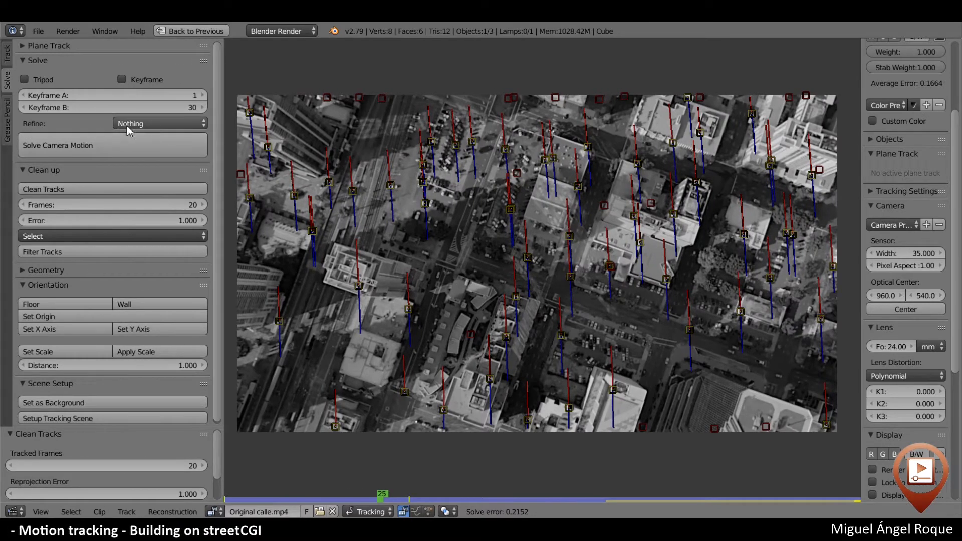
click(153, 125)
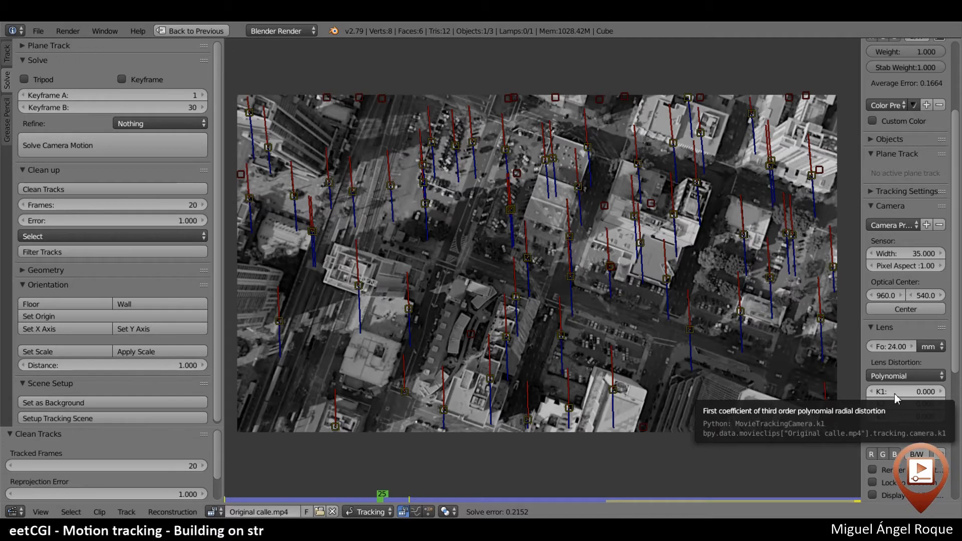
click(173, 123)
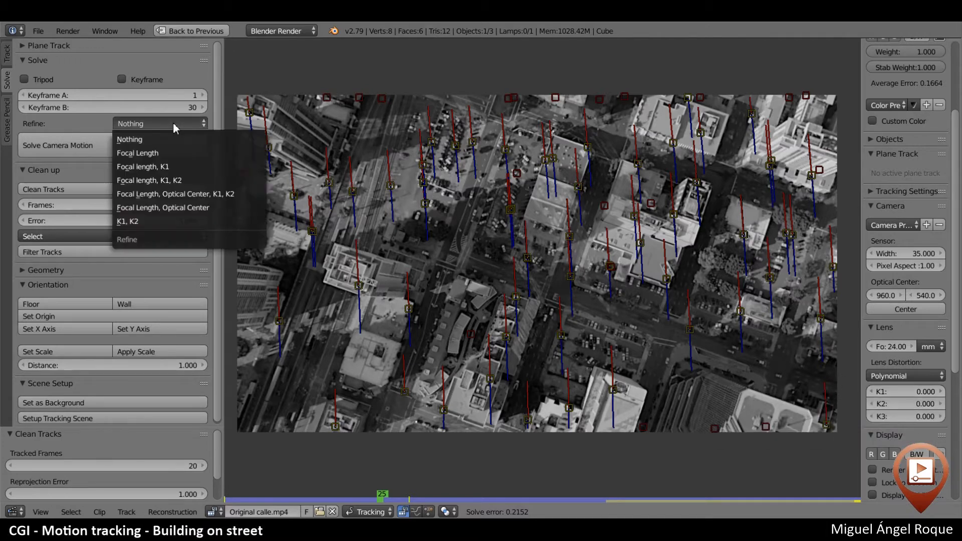
click(149, 153)
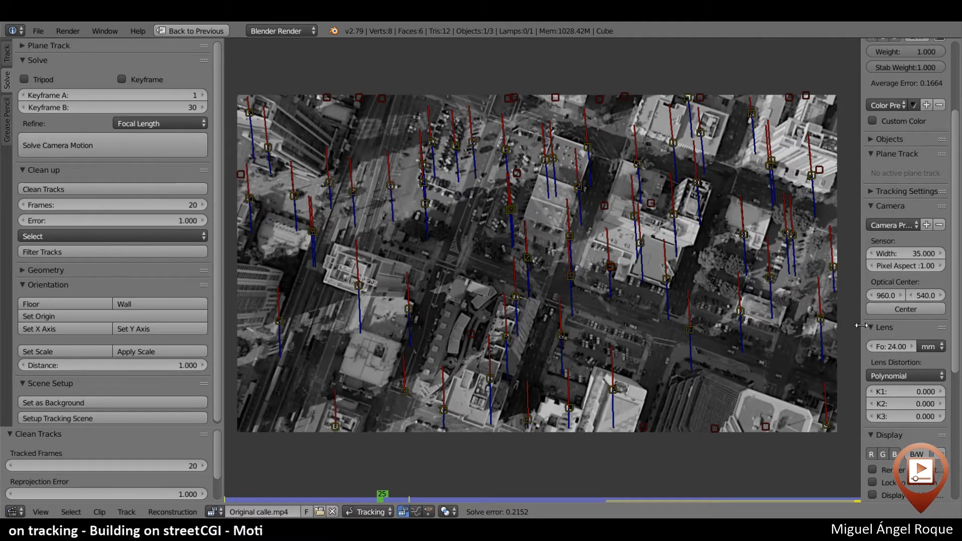
drag(861, 325, 775, 326)
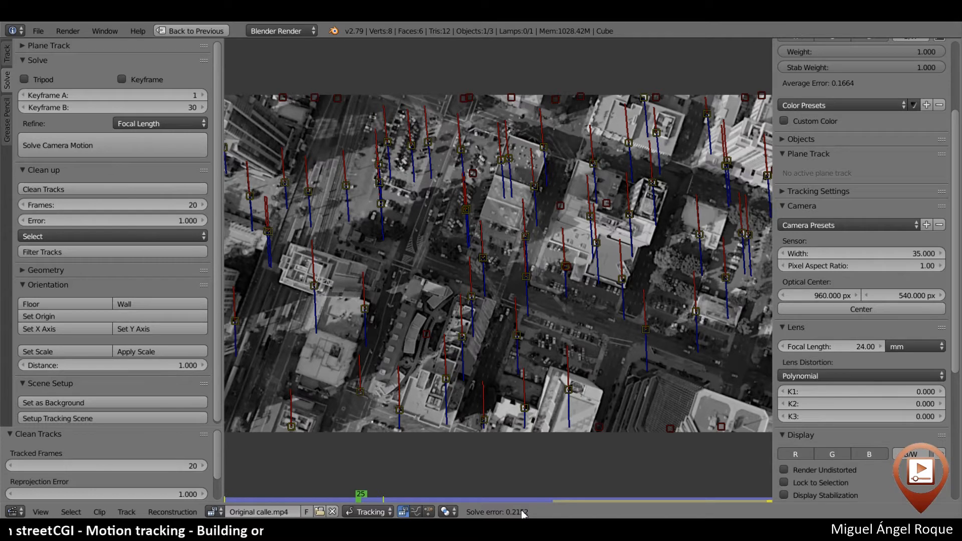
click(96, 151)
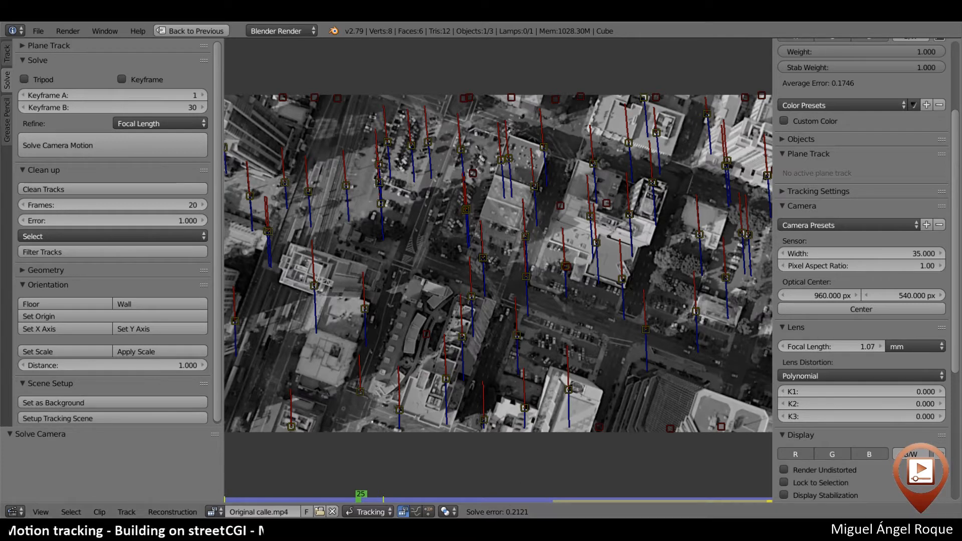
Set Refine to Focal length, K1, K2 and solve the camera motion again
click(181, 123)
click(176, 180)
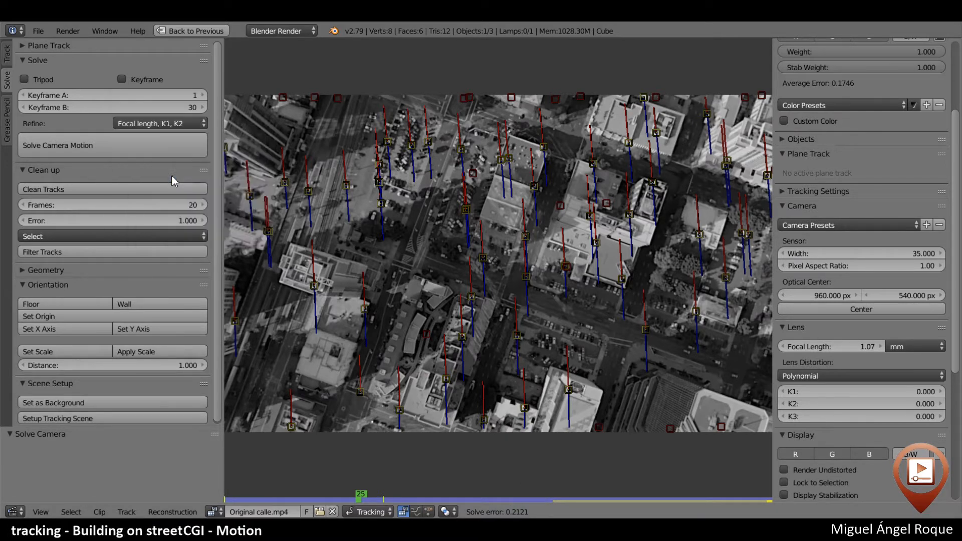
click(137, 152)
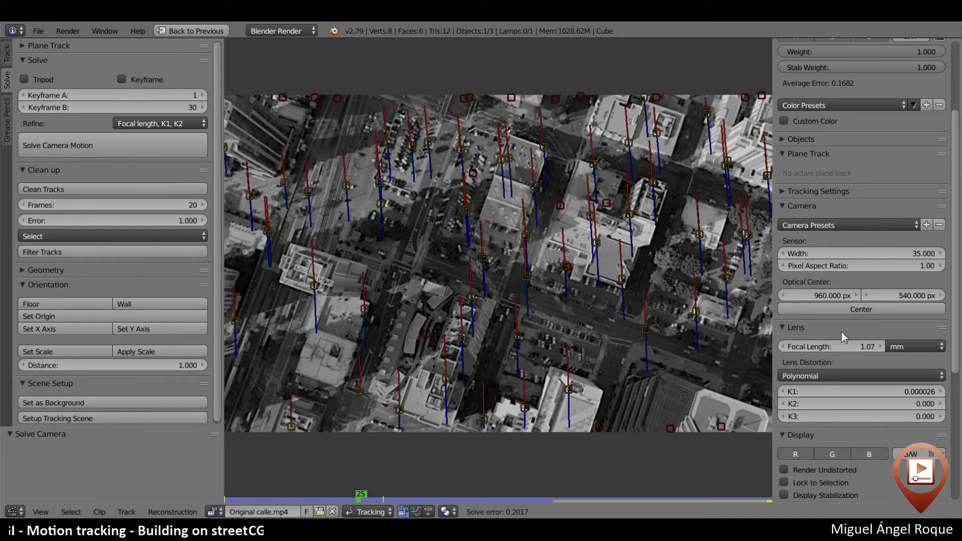
middle_drag(659, 327, 623, 305)
scroll(623, 305, down, 2)
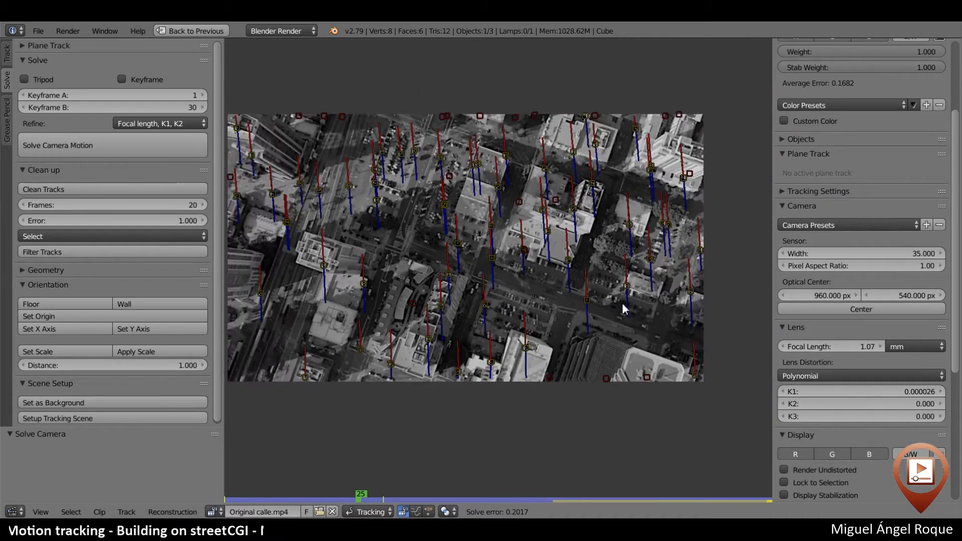
middle_drag(491, 286, 481, 288)
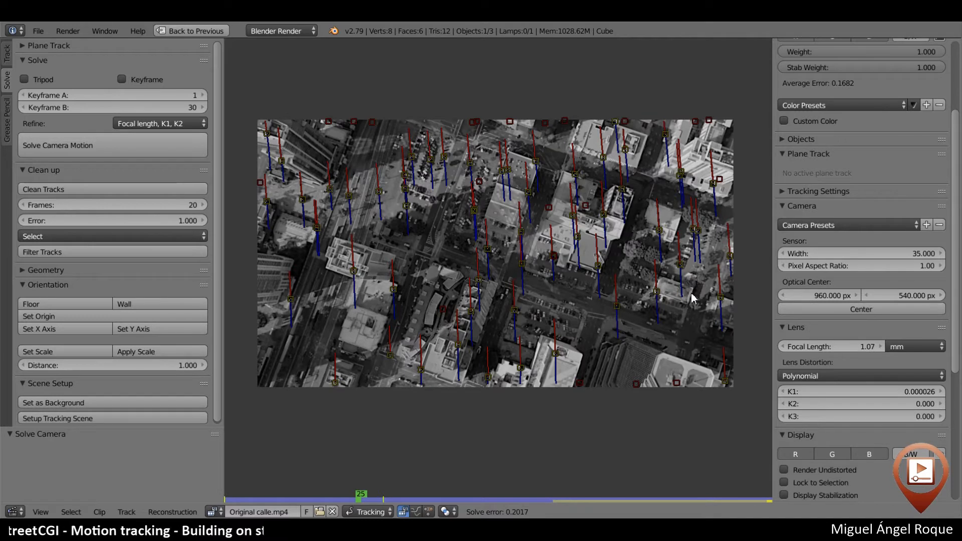
Set the camera's focal length to 18 mm and solve the motion with Focal length, K1, K2 refinement
click(847, 345)
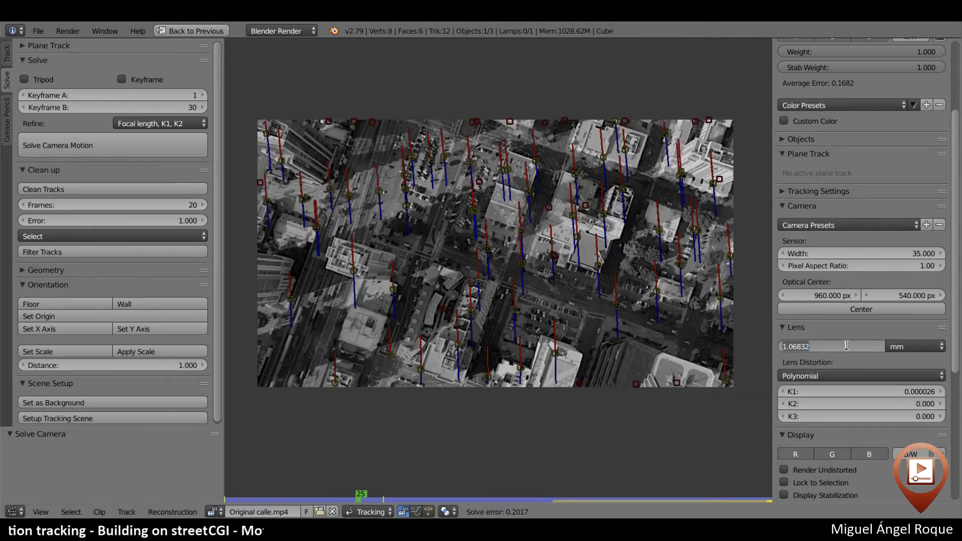
text(2)
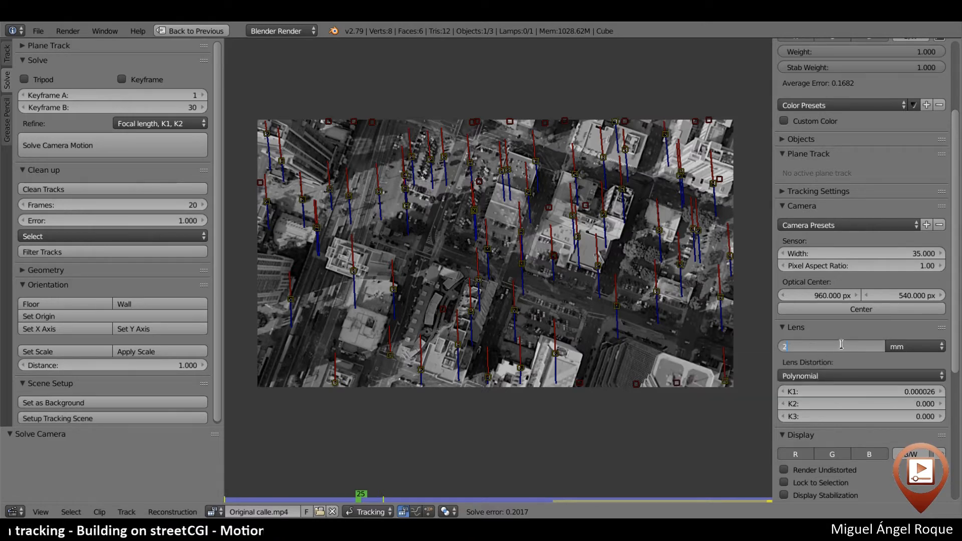
key(Return)
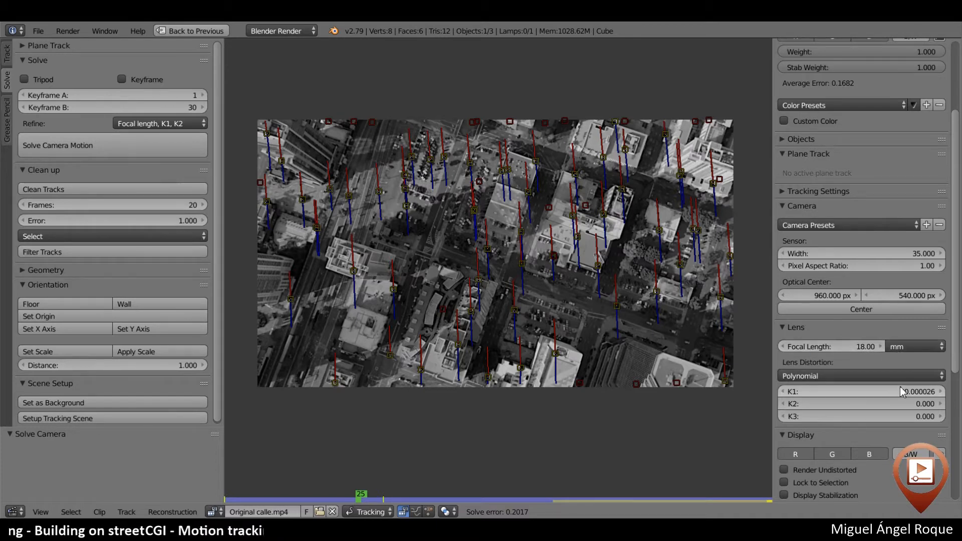
click(121, 124)
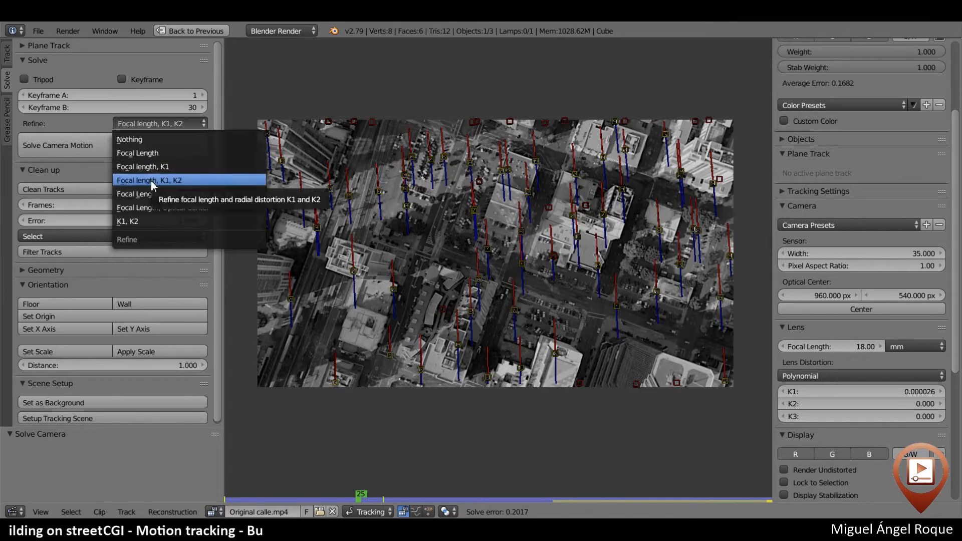
click(174, 181)
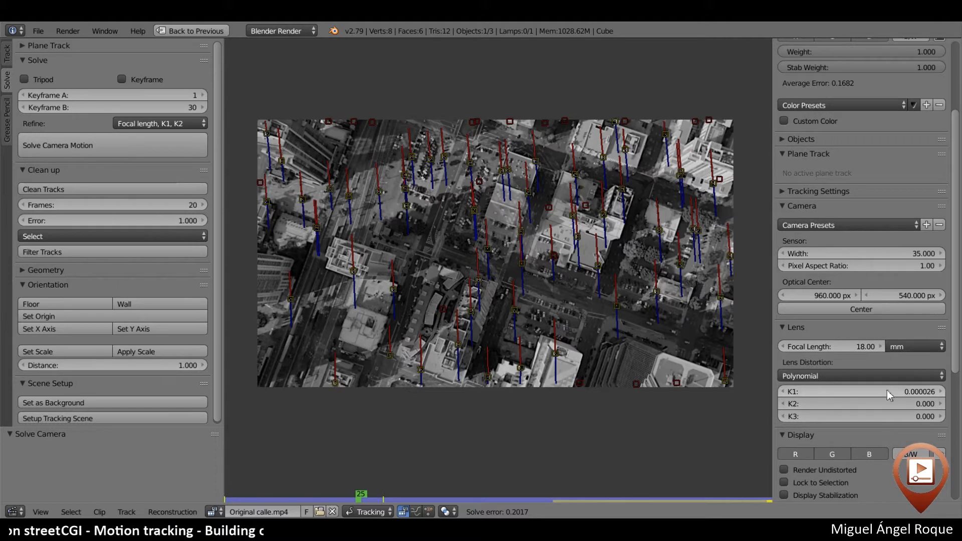
click(168, 59)
click(156, 63)
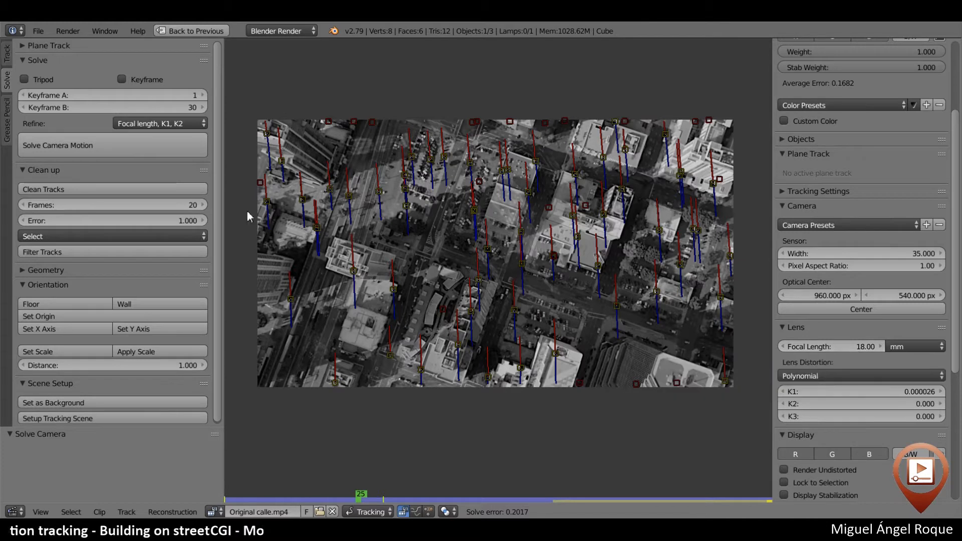
click(100, 145)
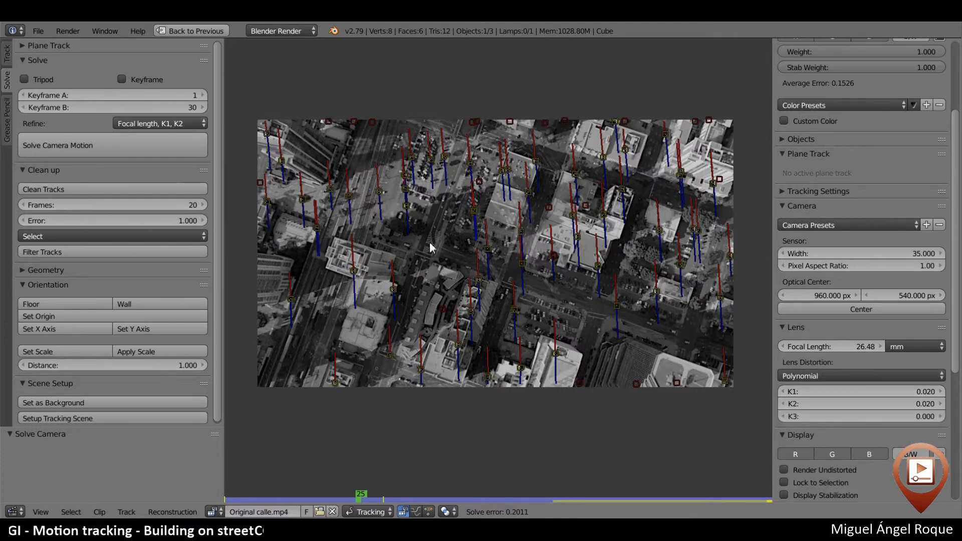
Set the camera's focal length to 20 mm and solve the camera motion
scroll(539, 353, down, 1)
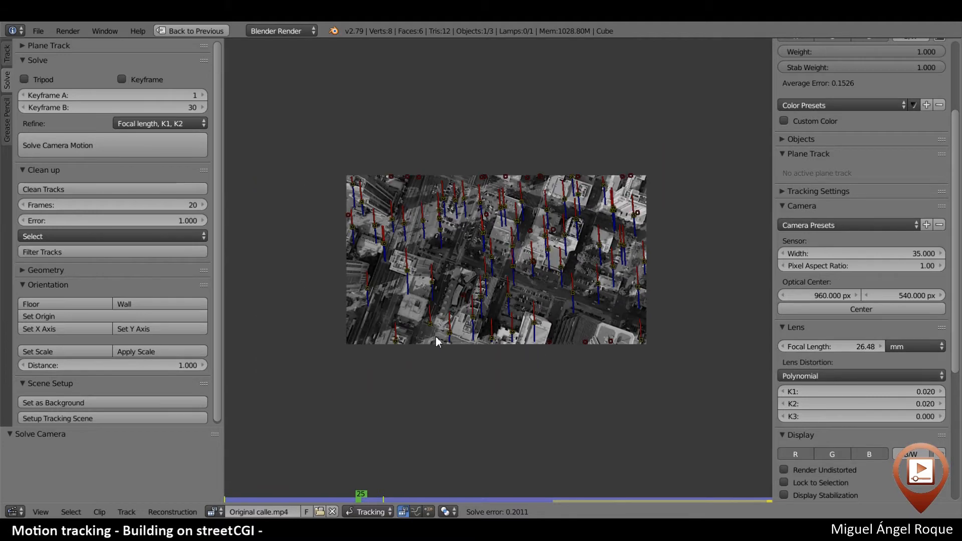
scroll(436, 340, down, 1)
scroll(451, 340, up, 1)
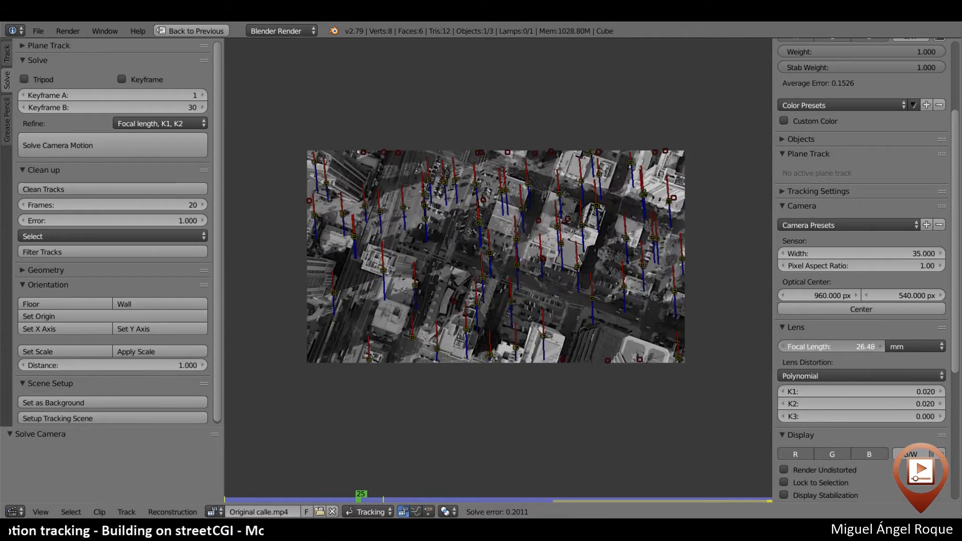
click(847, 346)
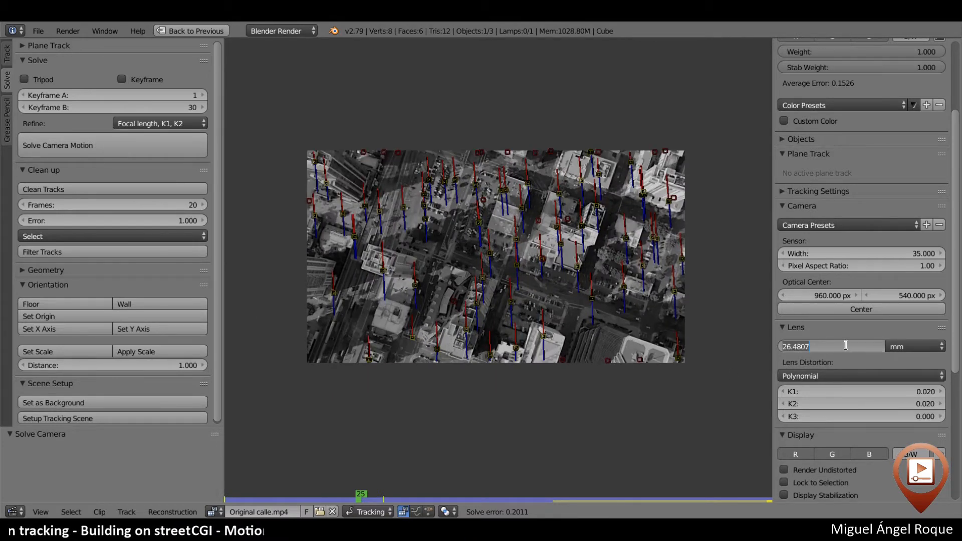
text(20)
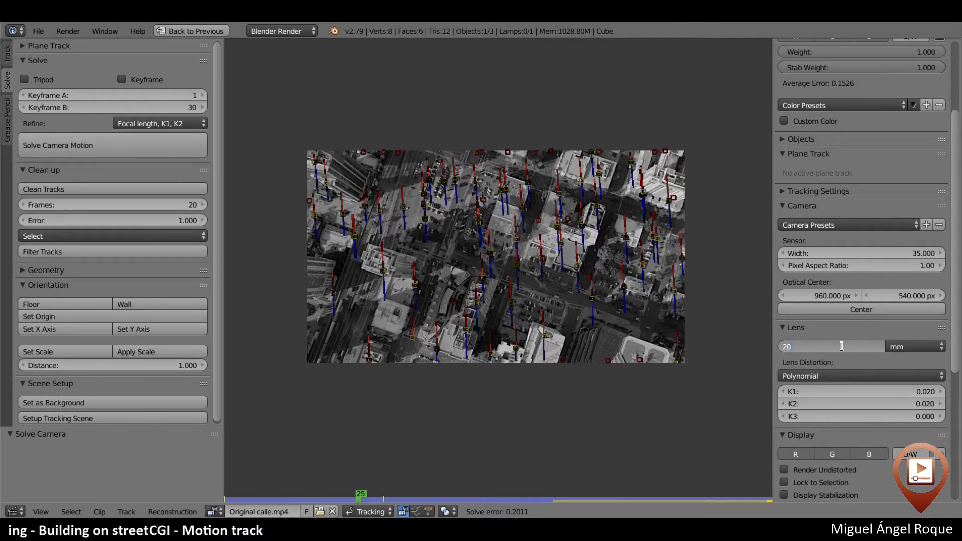
key(Return)
click(77, 150)
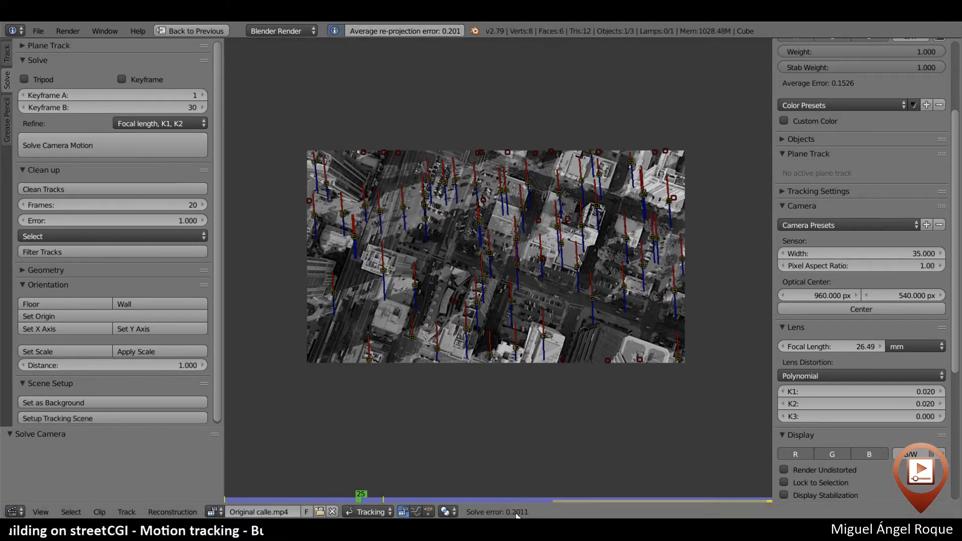
Set the camera's focal length to 24 mm and solve the camera motion again
click(852, 345)
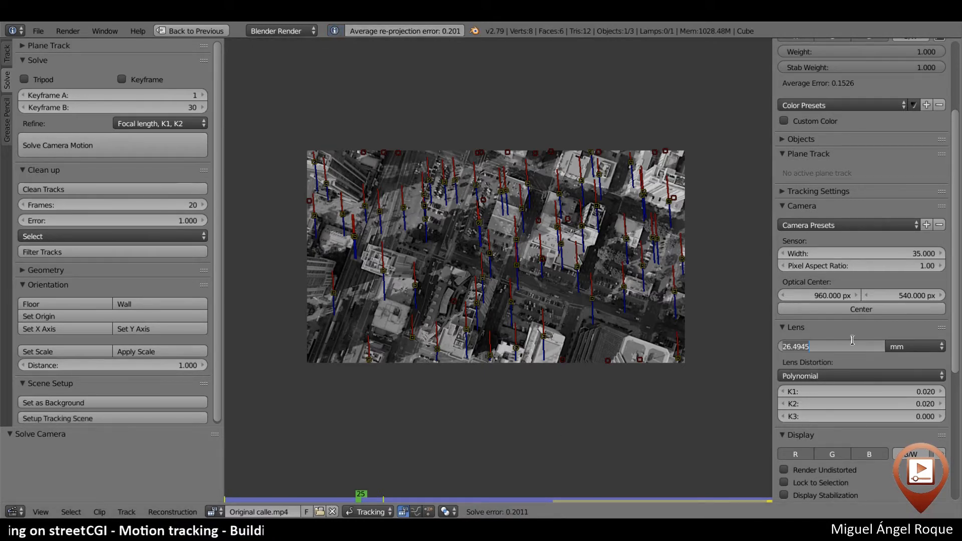
text(24)
key(Return)
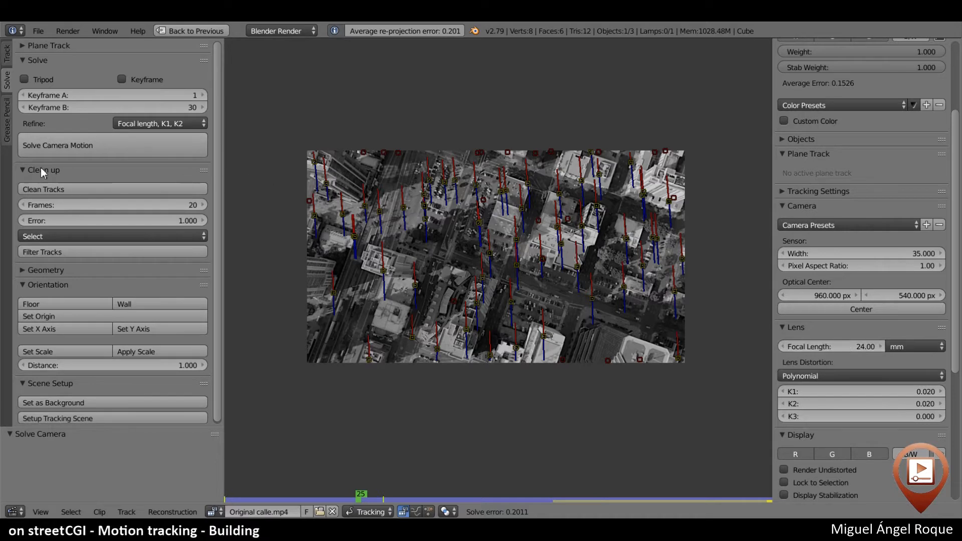
click(83, 145)
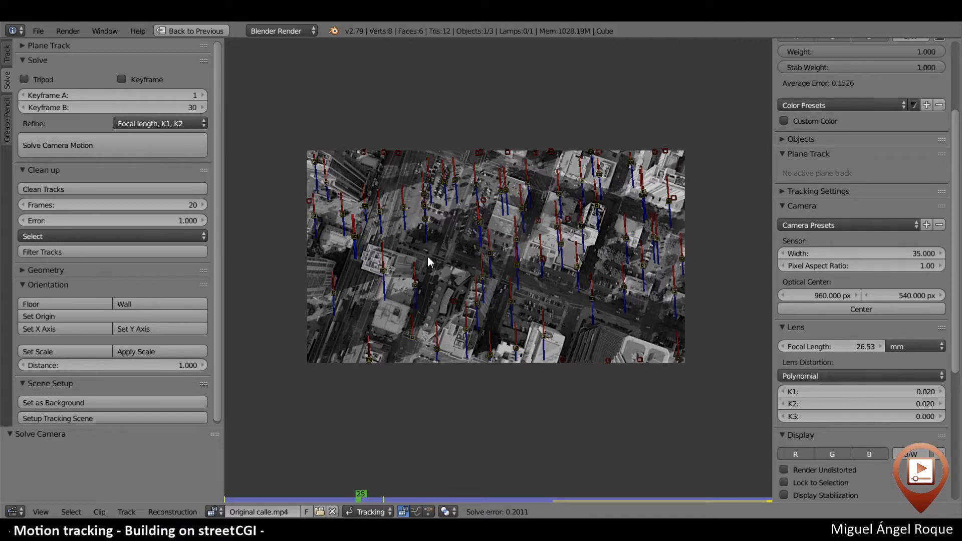
middle_drag(427, 257, 447, 295)
middle_drag(533, 322, 496, 315)
scroll(496, 316, up, 1)
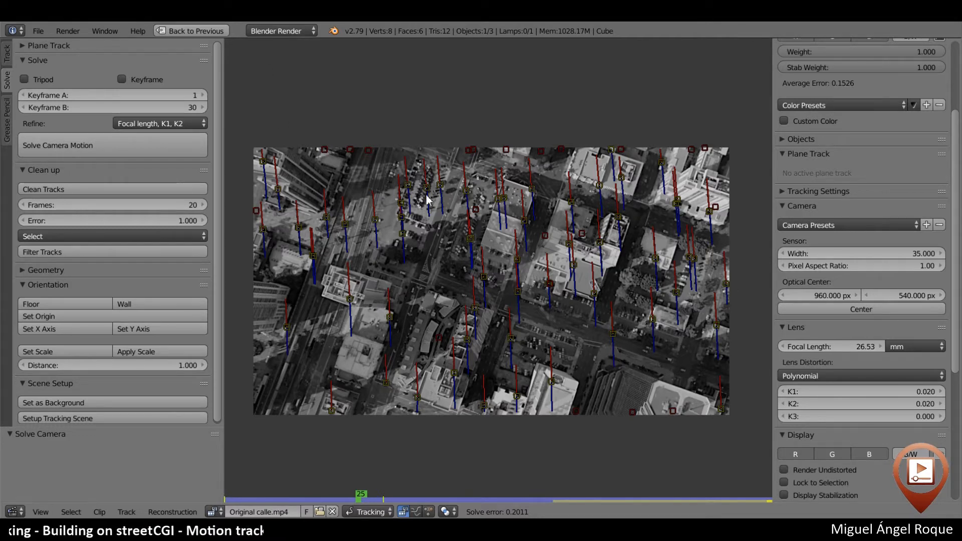
Look at the cube scene in the Default screen layout, and return to the maximized clip editor in the Motion Tracking layout
key(ctrl+Up)
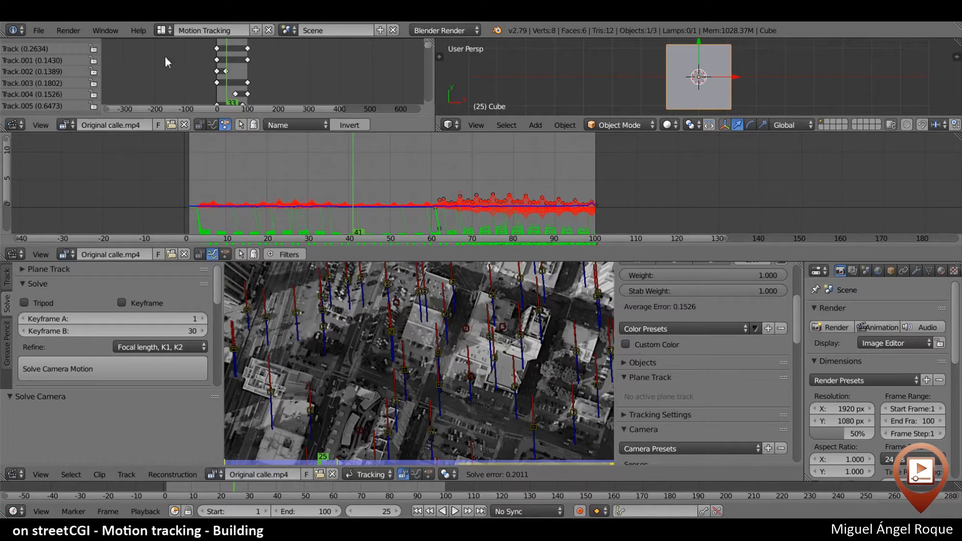
click(168, 31)
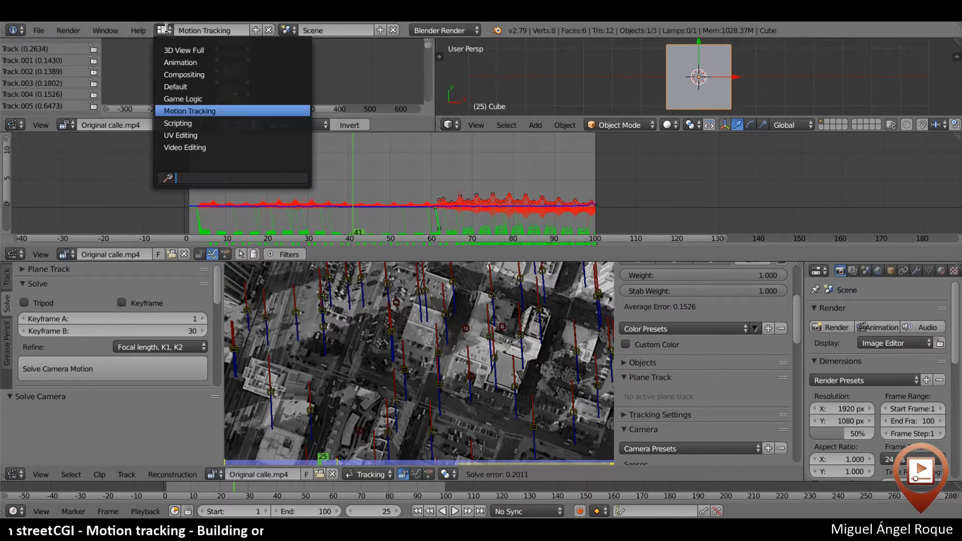
click(199, 87)
middle_drag(280, 181, 589, 388)
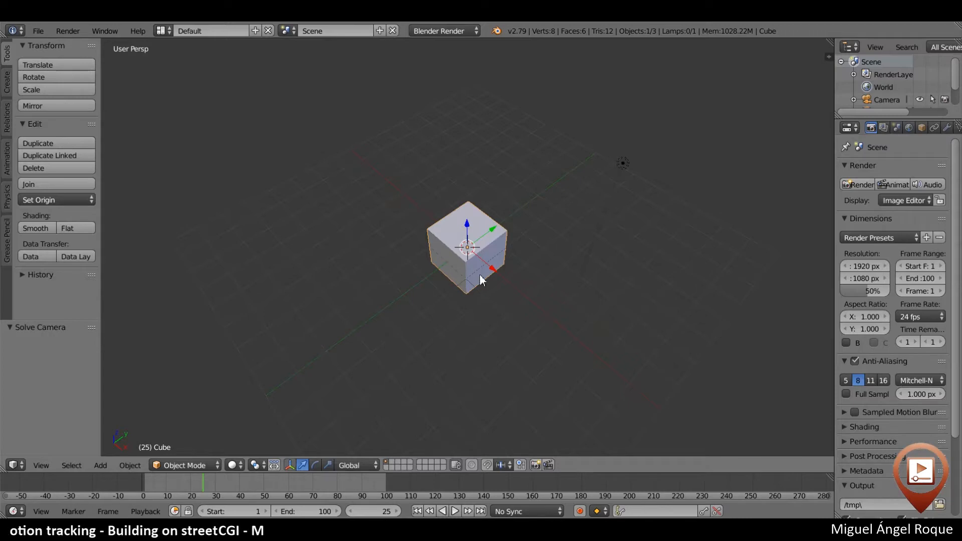
click(165, 32)
click(195, 107)
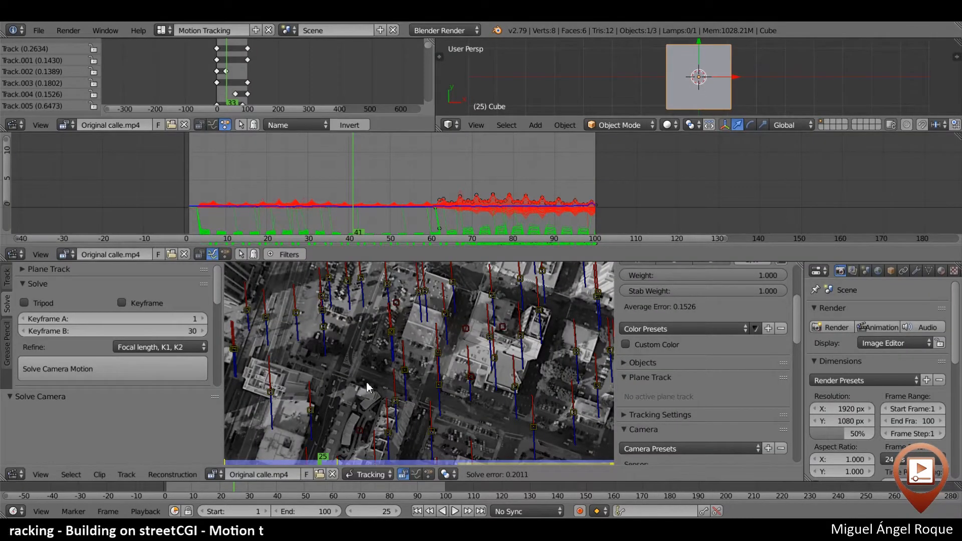
key(ctrl+space)
scroll(120, 335, down, 2)
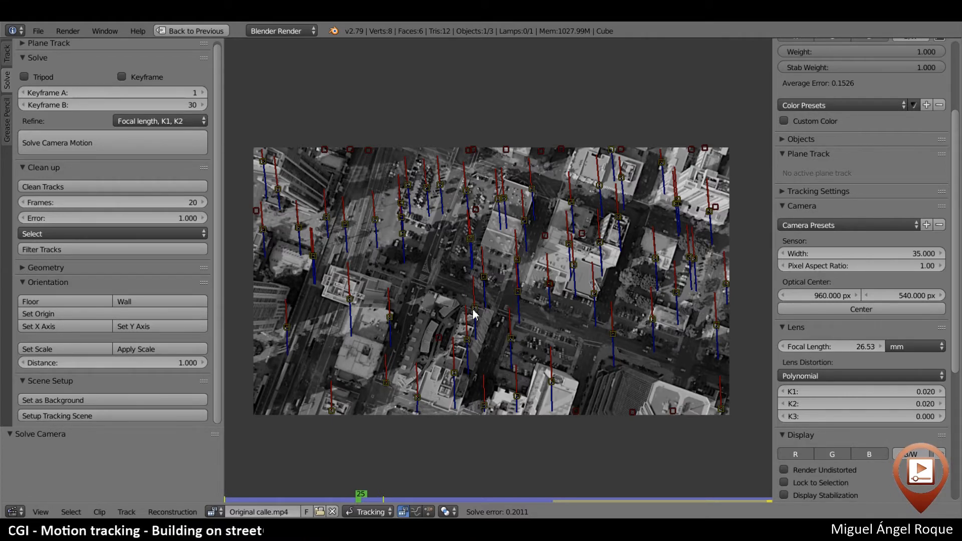
Switch to the Default screen layout and select the camera in the 3D scene
key(ctrl+space)
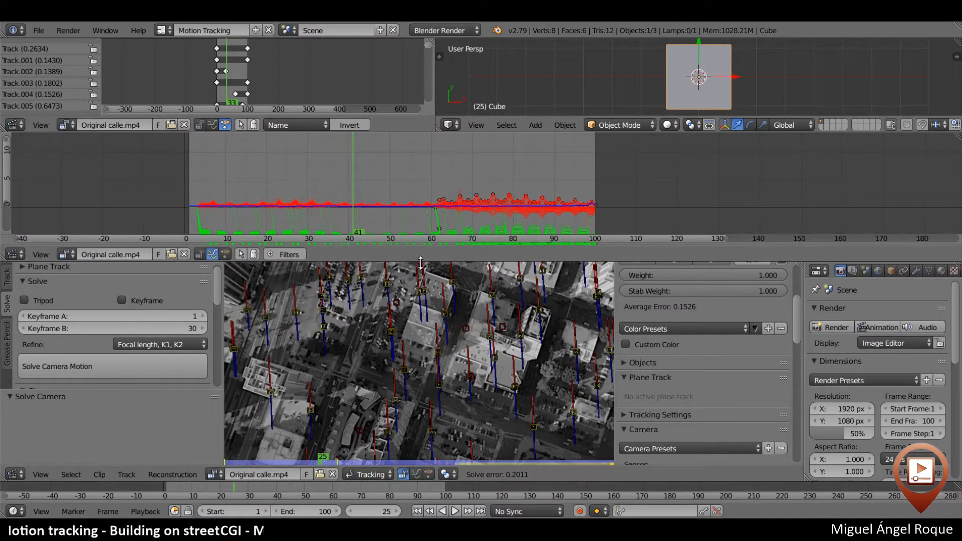
drag(421, 264, 421, 260)
click(161, 31)
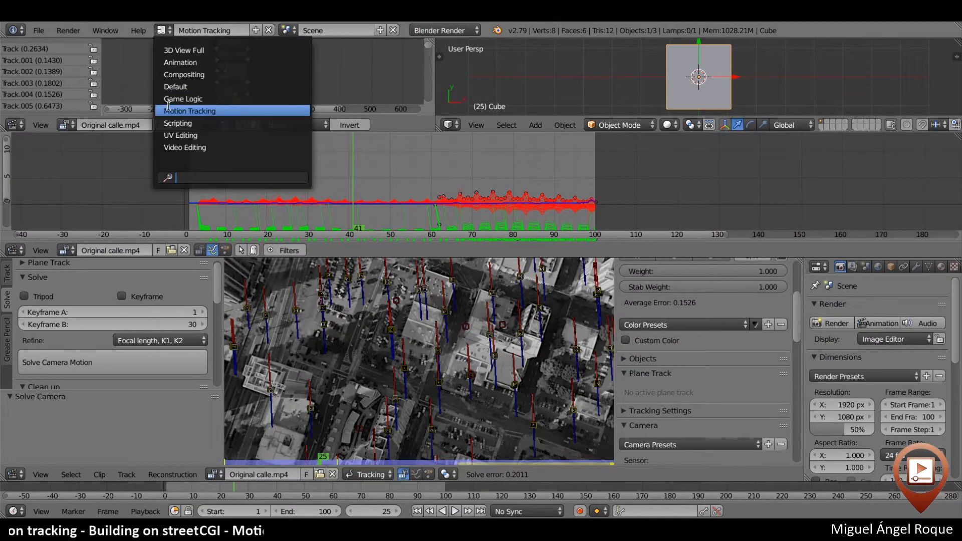
click(175, 86)
middle_drag(545, 279, 420, 283)
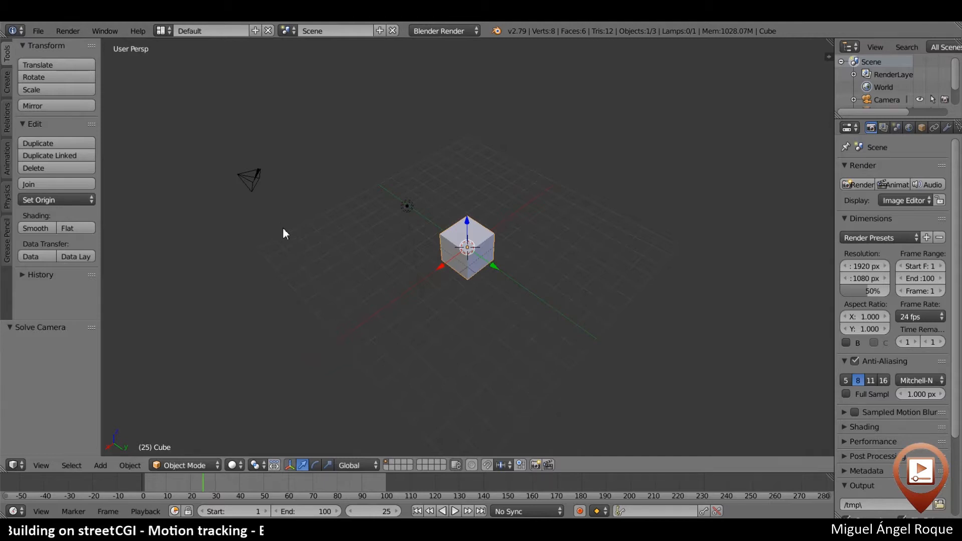
shift+middle_drag(283, 228, 327, 237)
scroll(326, 237, down, 2)
scroll(327, 238, up, 4)
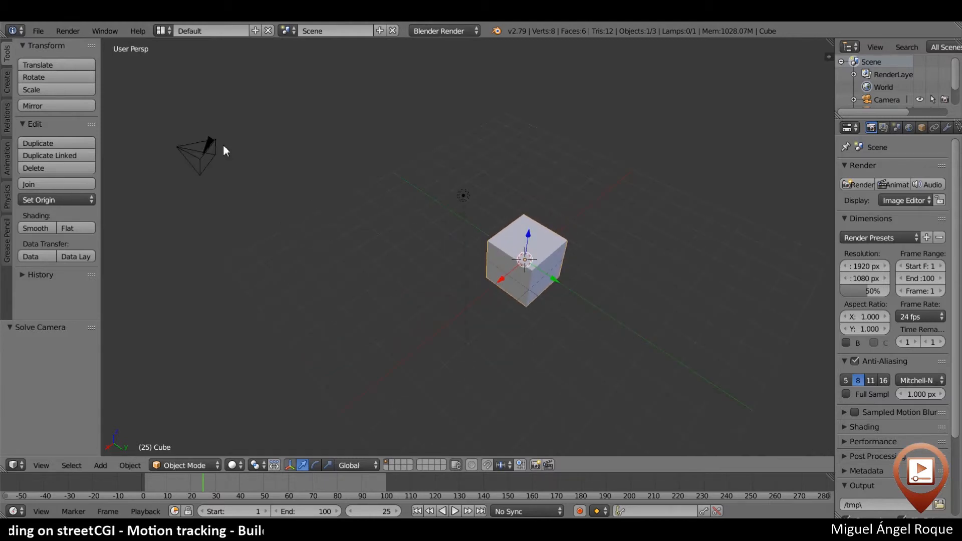
right_click(202, 154)
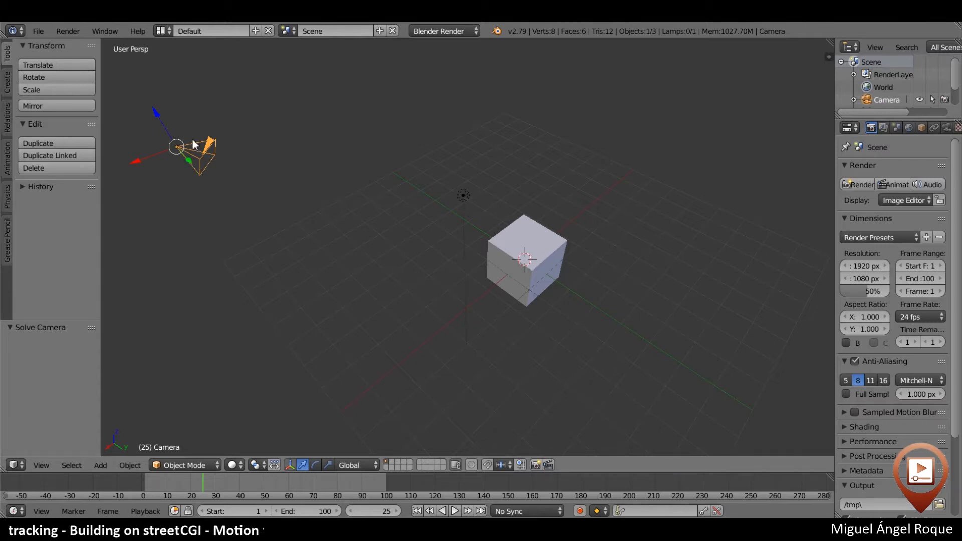
Widen the properties editor and add a Camera Solver constraint to the camera
drag(837, 205, 619, 205)
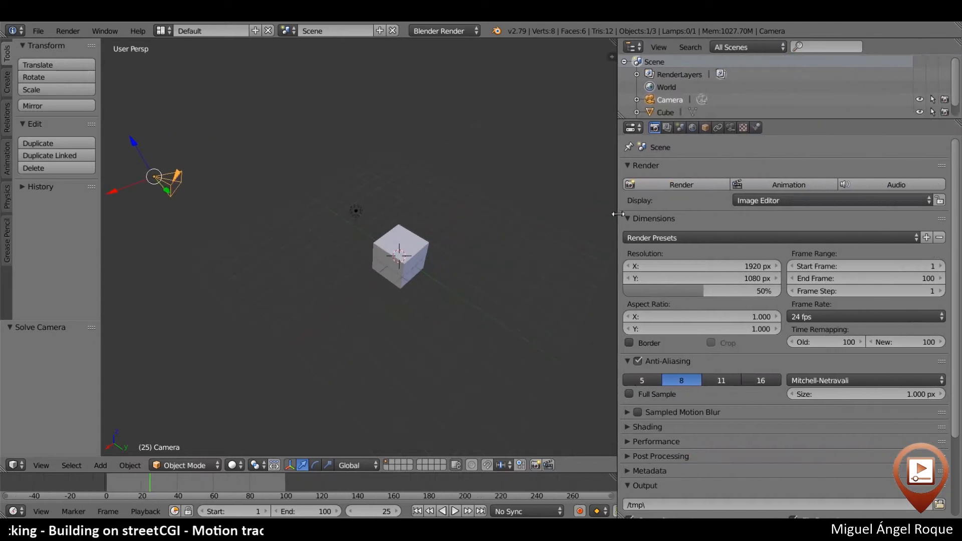
click(718, 128)
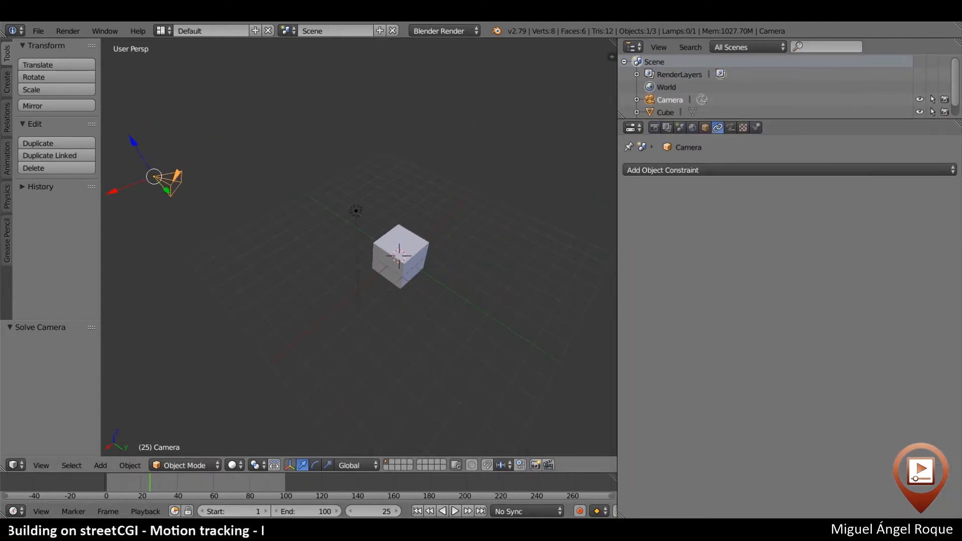
click(336, 317)
click(684, 173)
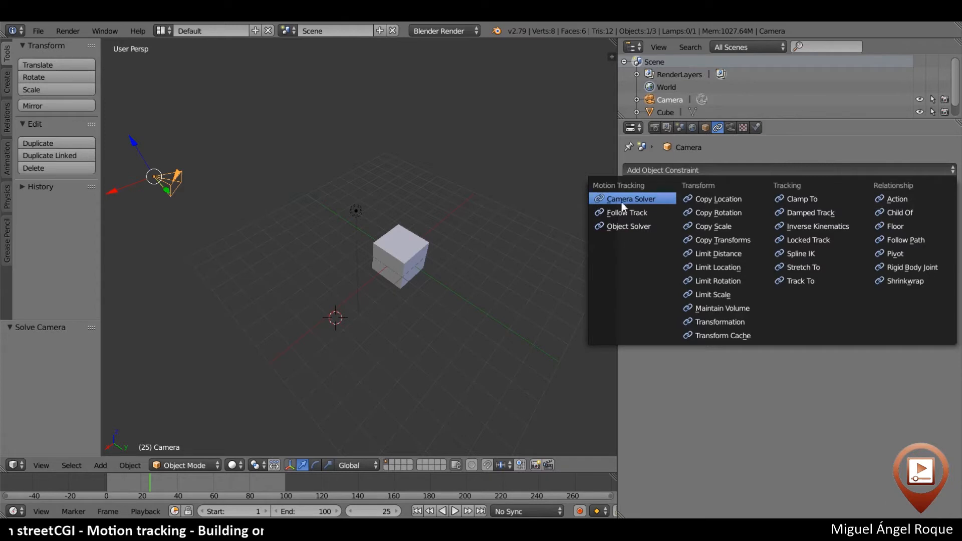
click(639, 200)
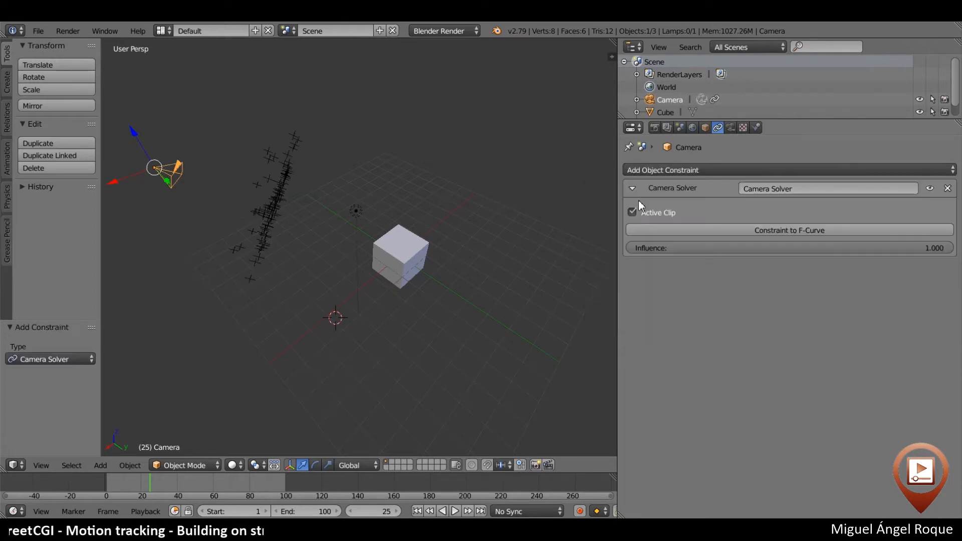
Show the reconstructed track points through the camera view and display the 3D view's properties
middle_drag(392, 224, 417, 203)
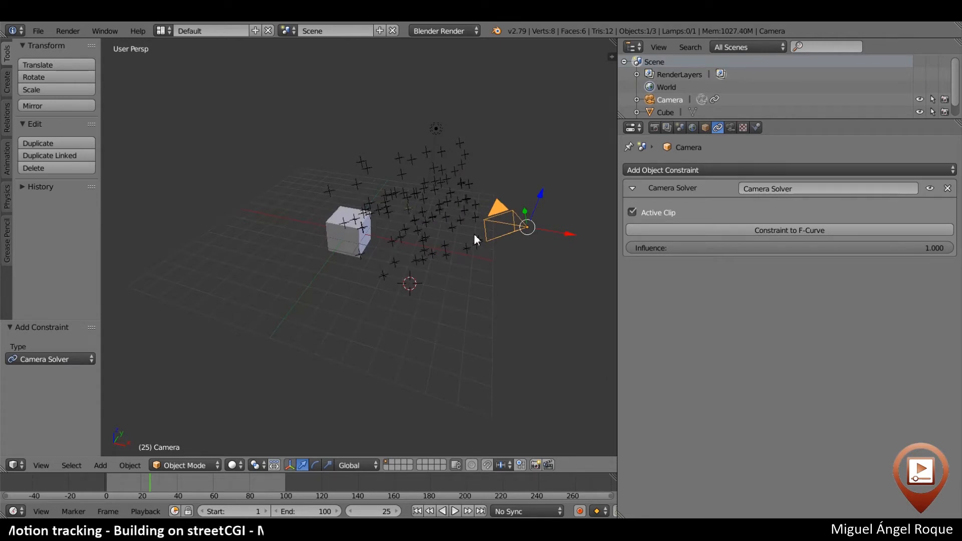
middle_drag(460, 226, 375, 232)
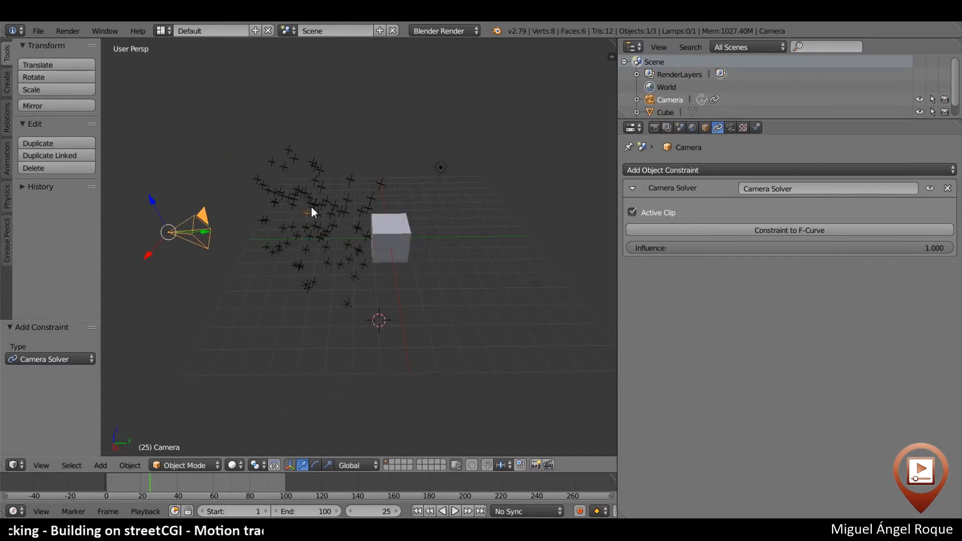
key(2)
key(1)
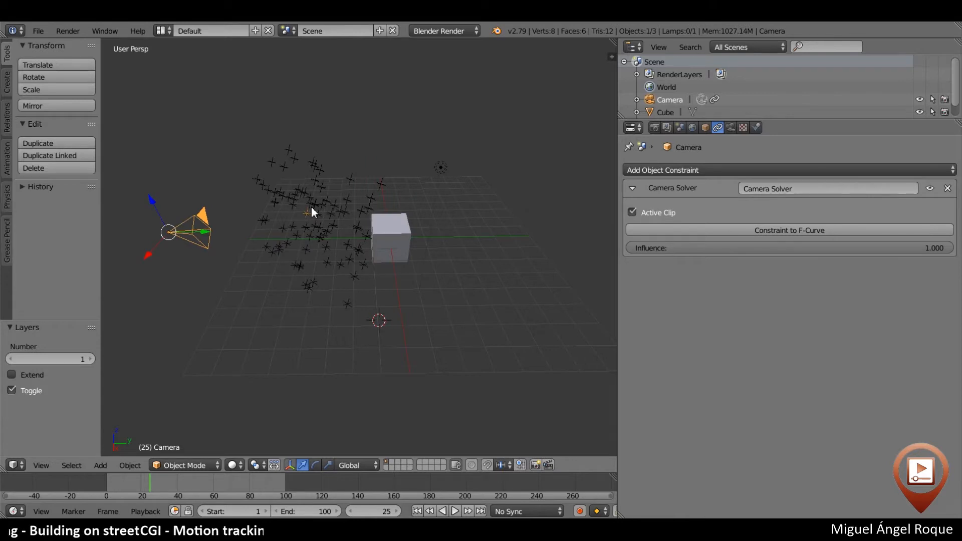
key(KP_0)
key(n)
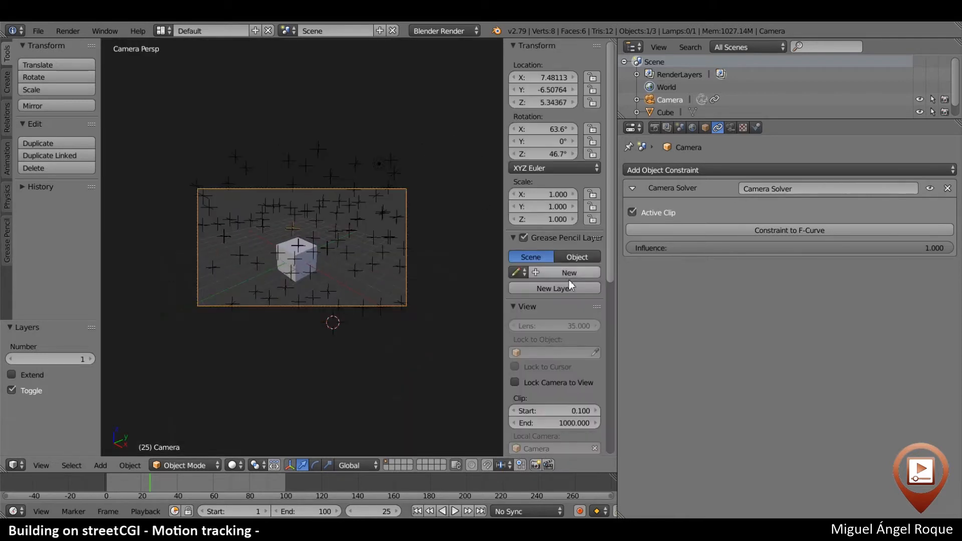
Enable background images in the 3D view and add one that uses the camera's movie clip
scroll(569, 311, down, 10)
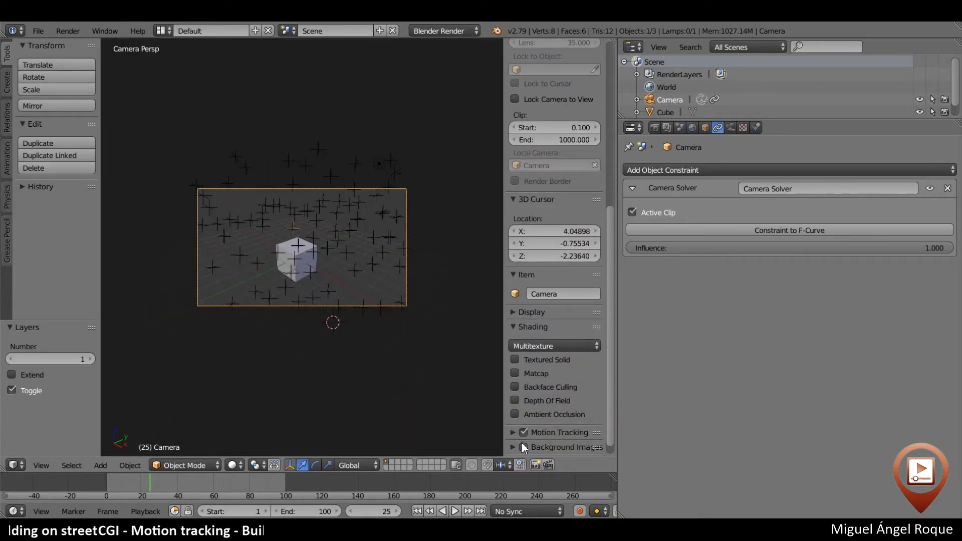
click(525, 447)
scroll(555, 438, down, 1)
click(557, 436)
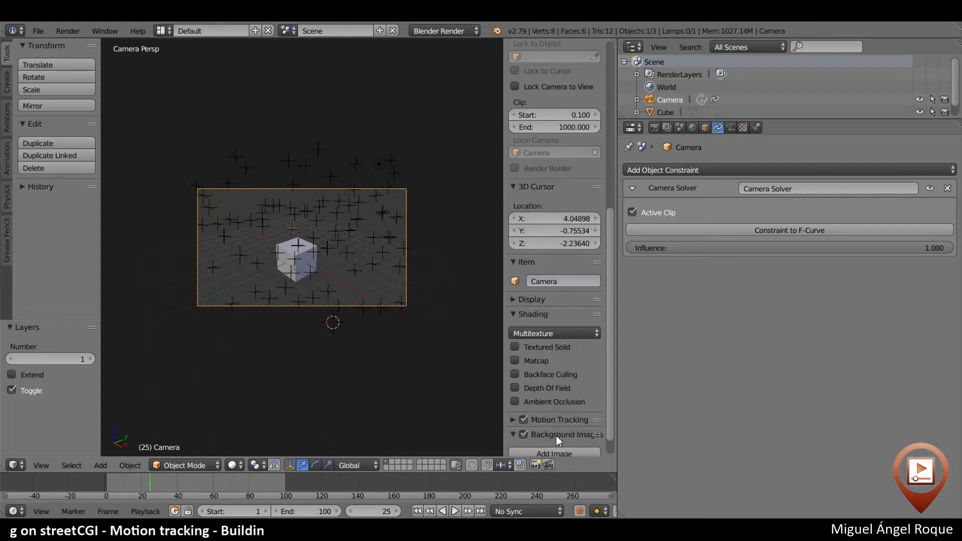
scroll(557, 436, down, 2)
click(555, 430)
scroll(546, 416, down, 6)
click(577, 411)
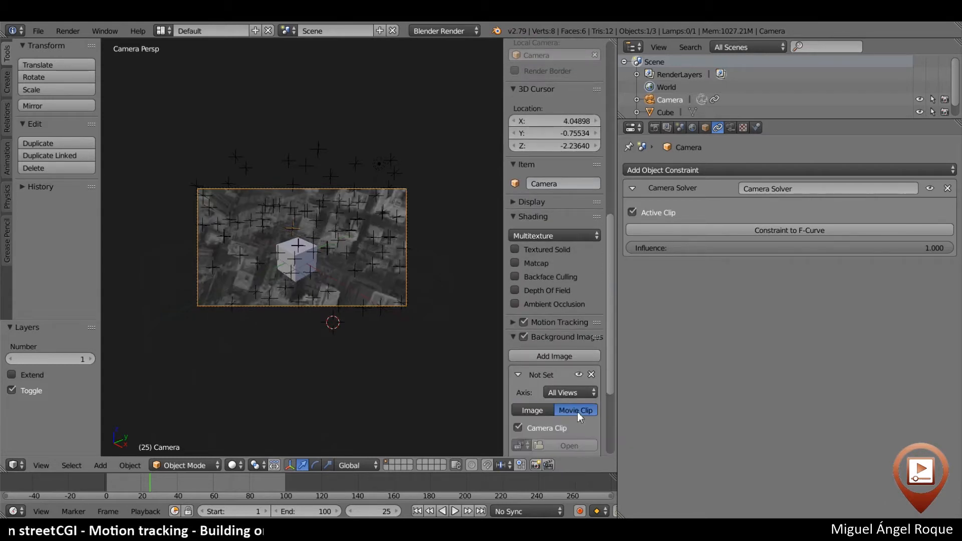
Maximize the 3D view and examine how the track points line up with the street footage in the camera view
key(shift+space)
scroll(384, 261, up, 5)
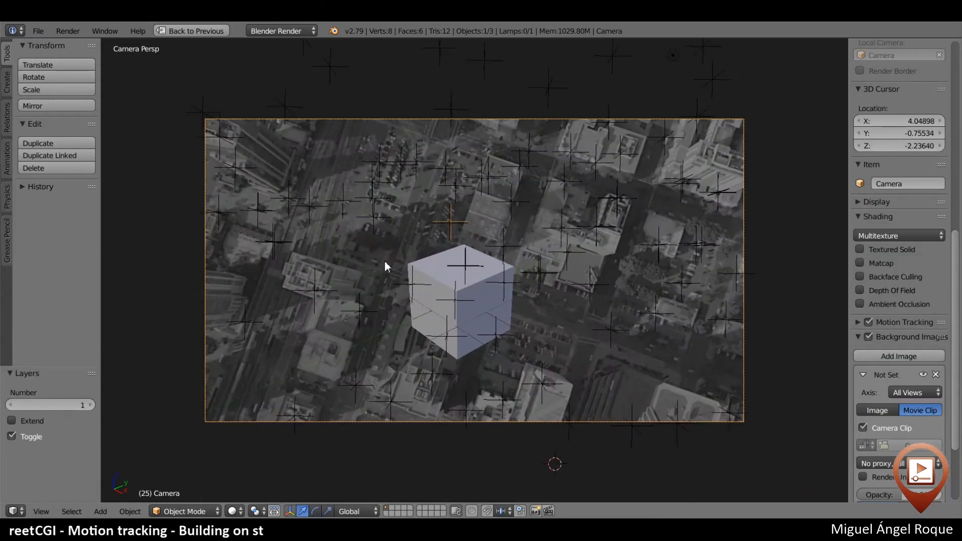
middle_drag(315, 189, 438, 257)
key(KP_0)
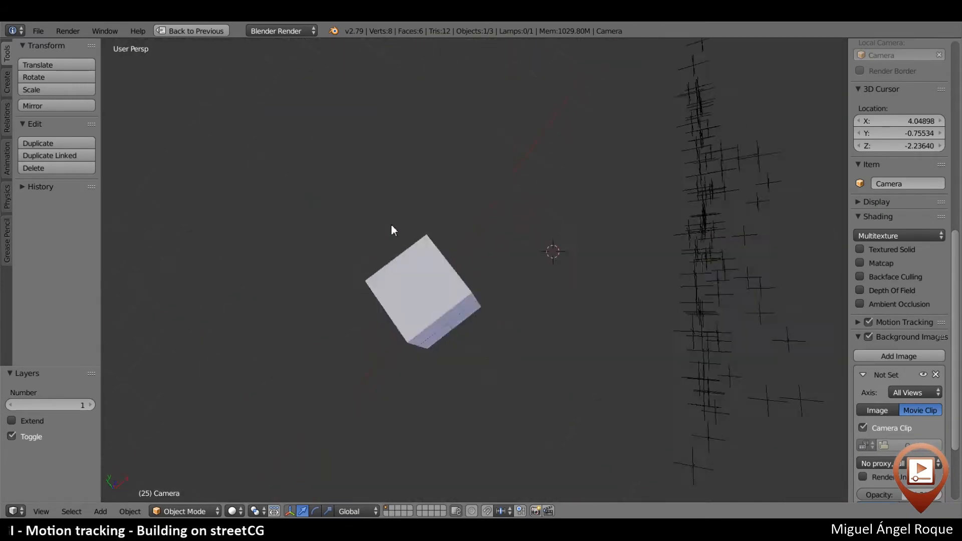
shift+middle_drag(312, 178, 461, 292)
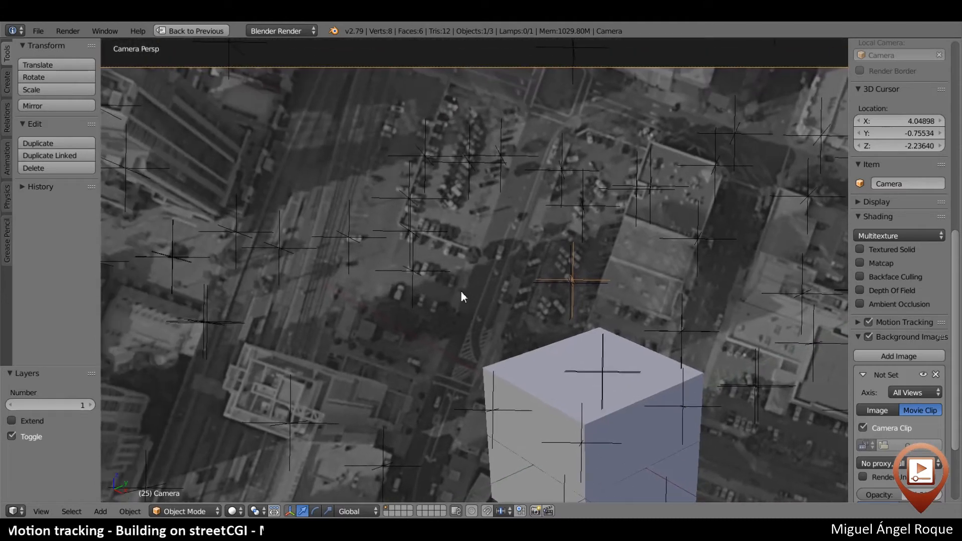
scroll(392, 257, up, 2)
shift+middle_drag(312, 242, 405, 279)
right_click(384, 254)
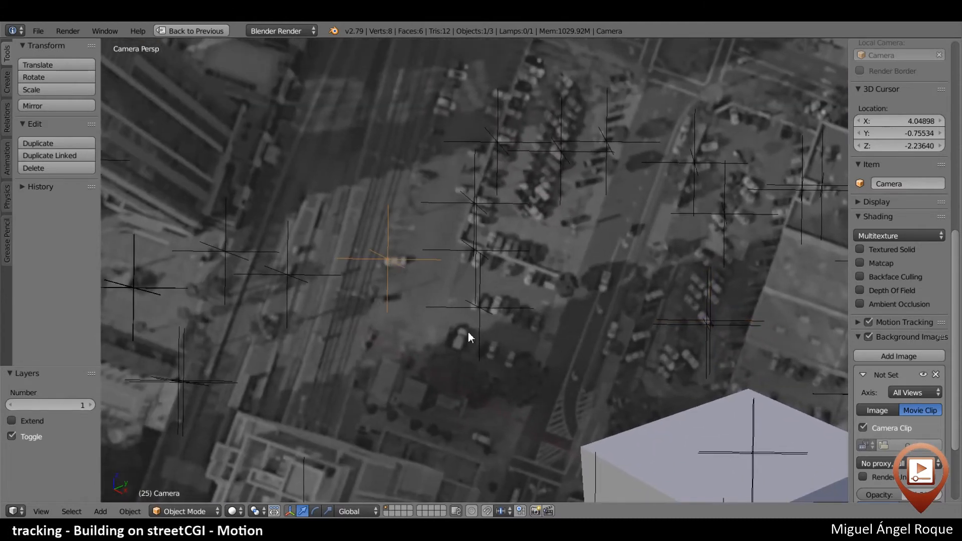
shift+middle_drag(699, 386, 505, 261)
scroll(505, 260, down, 4)
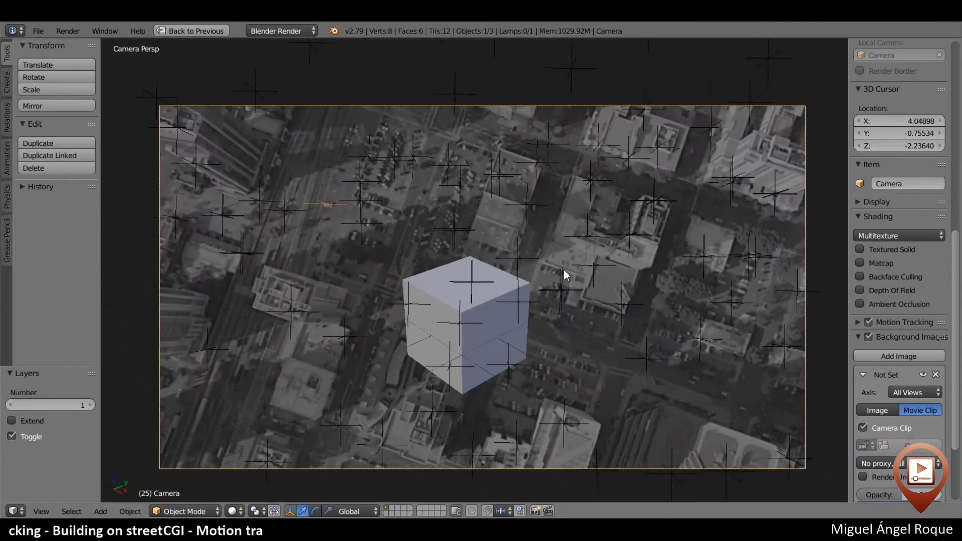
Play the animation while viewing the moving camera and its track points from outside the camera view
middle_drag(554, 287, 438, 219)
key(alt+a)
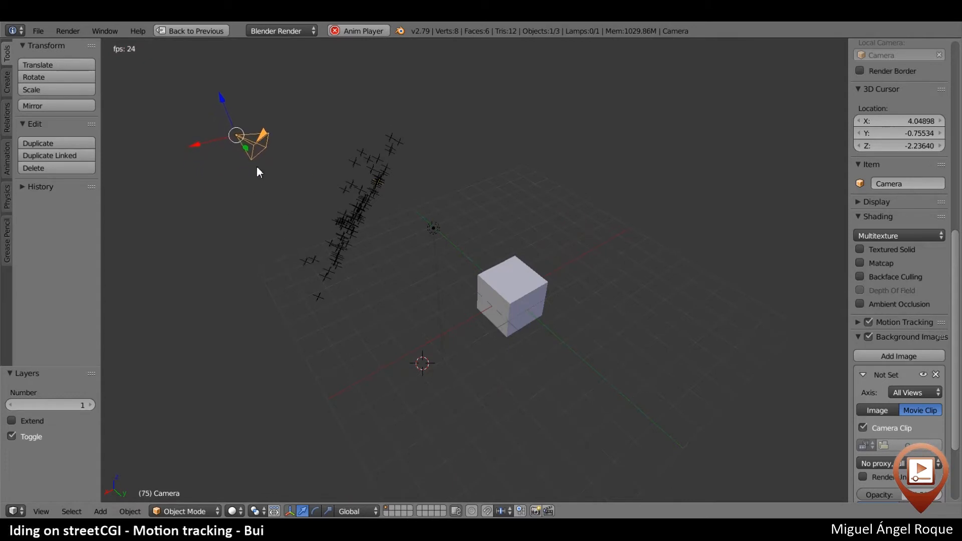
shift+middle_drag(257, 166, 412, 269)
scroll(413, 266, up, 2)
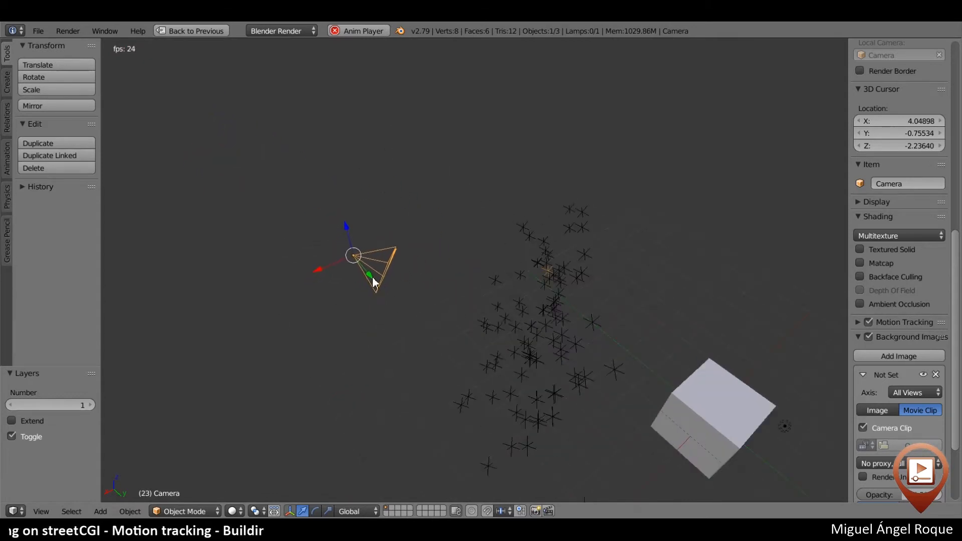
Restore the full layout to examine the camera's lens and sensor settings, and stop the playback
key(shift+space)
click(733, 128)
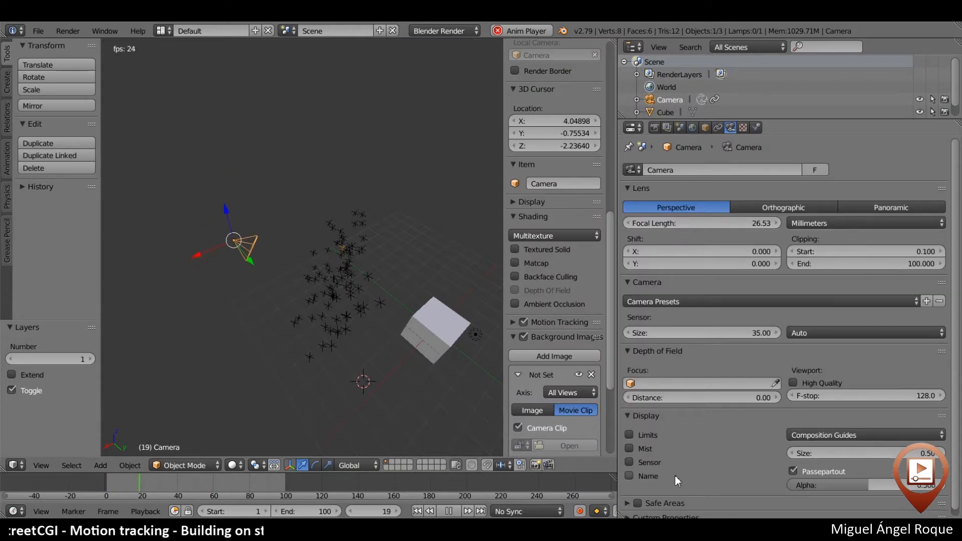
scroll(675, 471, down, 1)
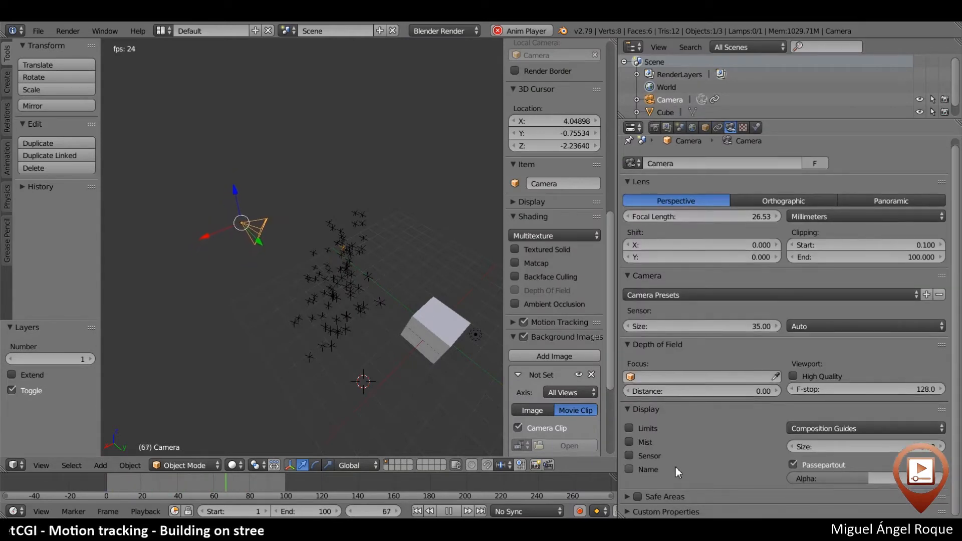
scroll(680, 443, up, 1)
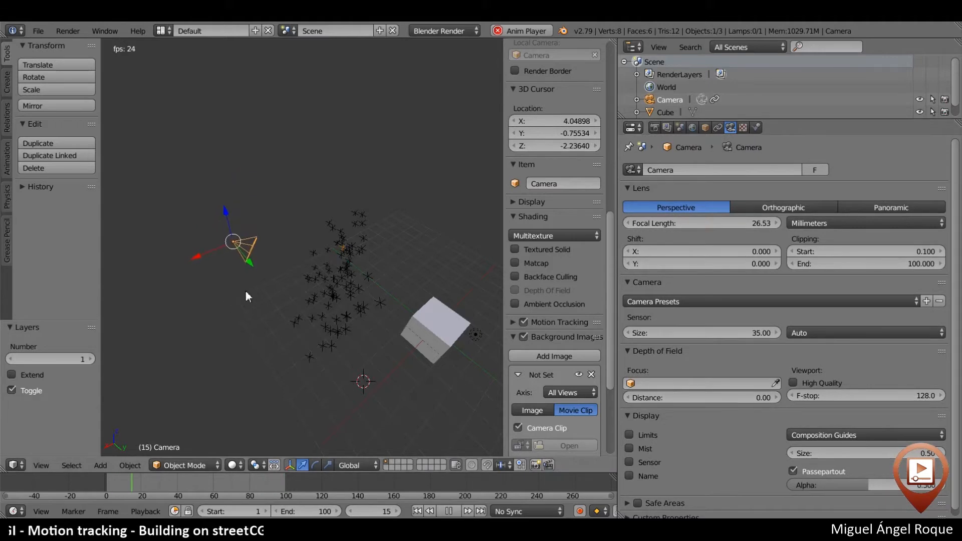
key(Escape)
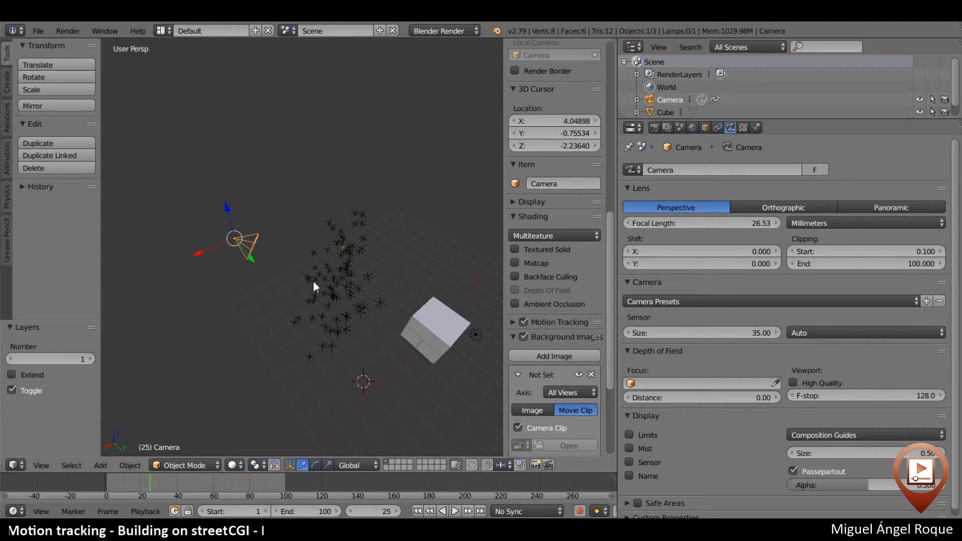
key(n)
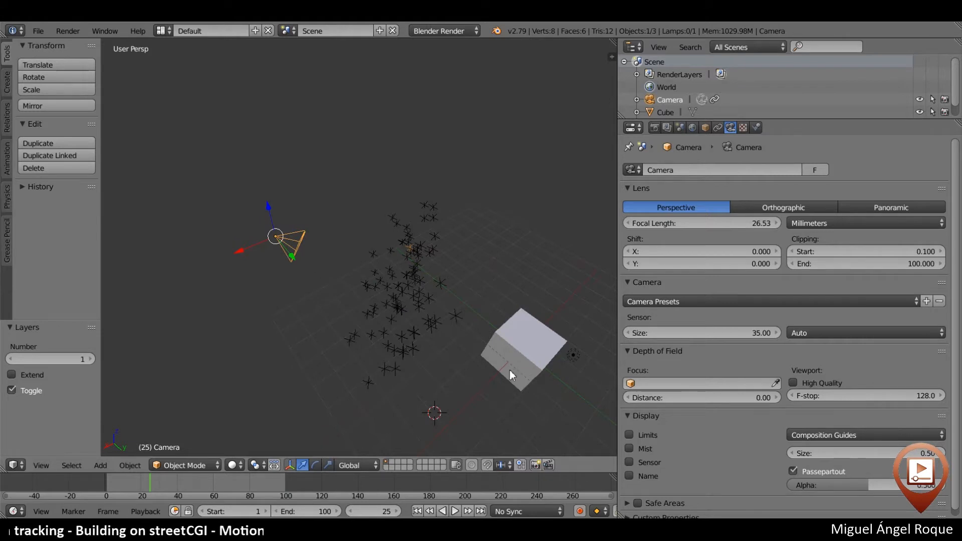
Try rotating the camera together with its reconstructed track points in the 3D view
middle_drag(510, 370, 421, 277)
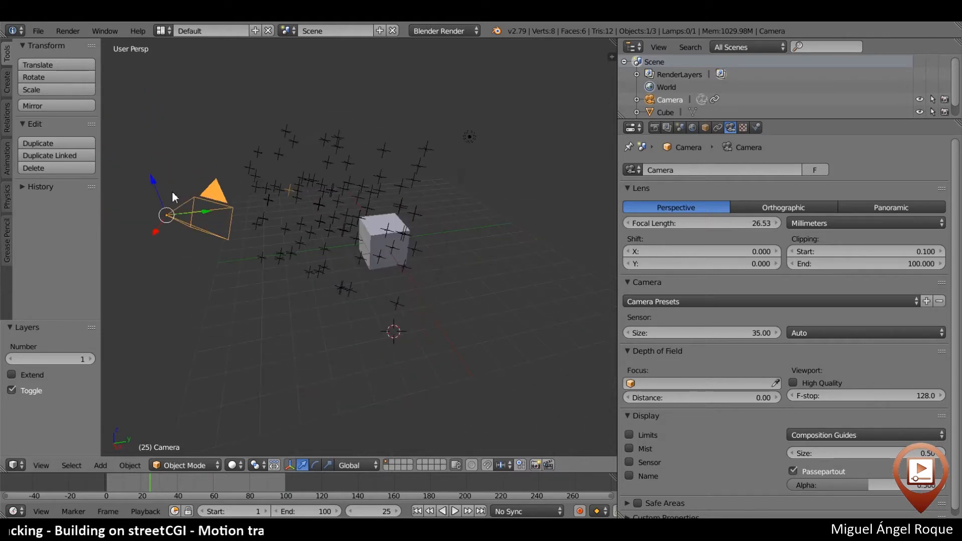
key(r)
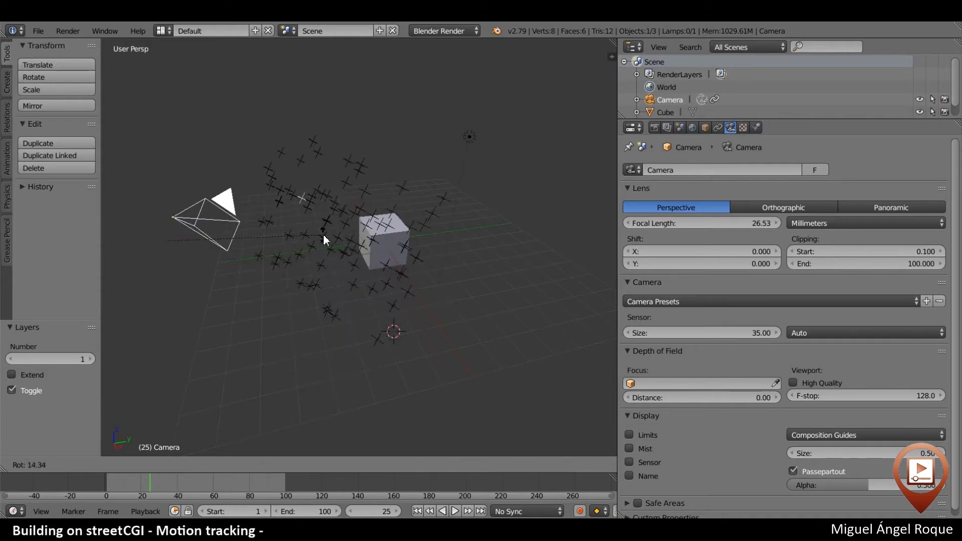
click(324, 233)
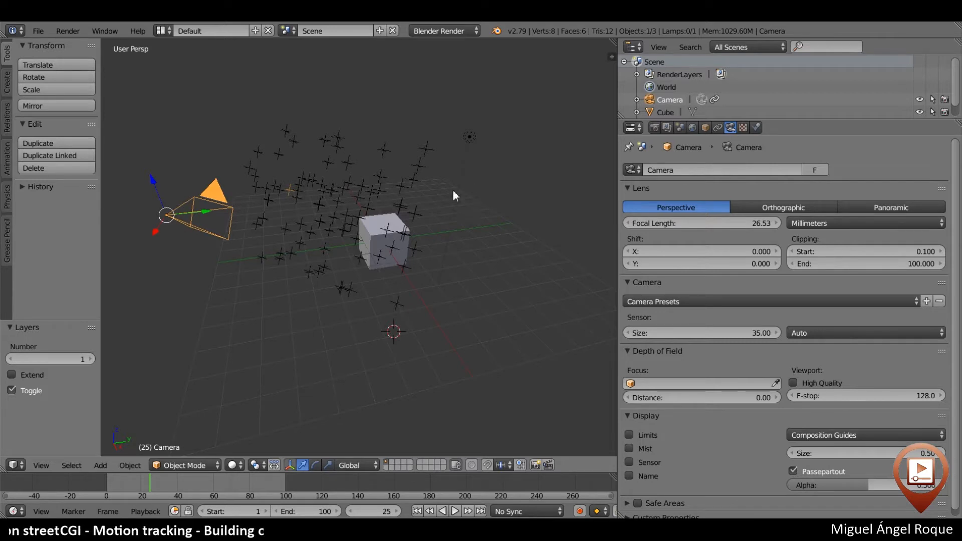
Switch to the Motion Tracking layout and enlarge its 3D view over the graph editor to show the whole scene
click(161, 31)
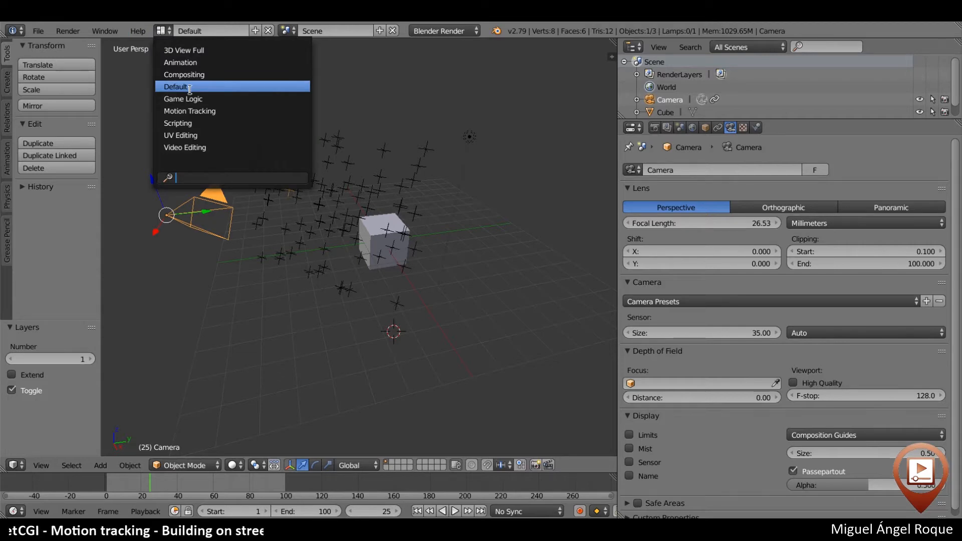
click(190, 111)
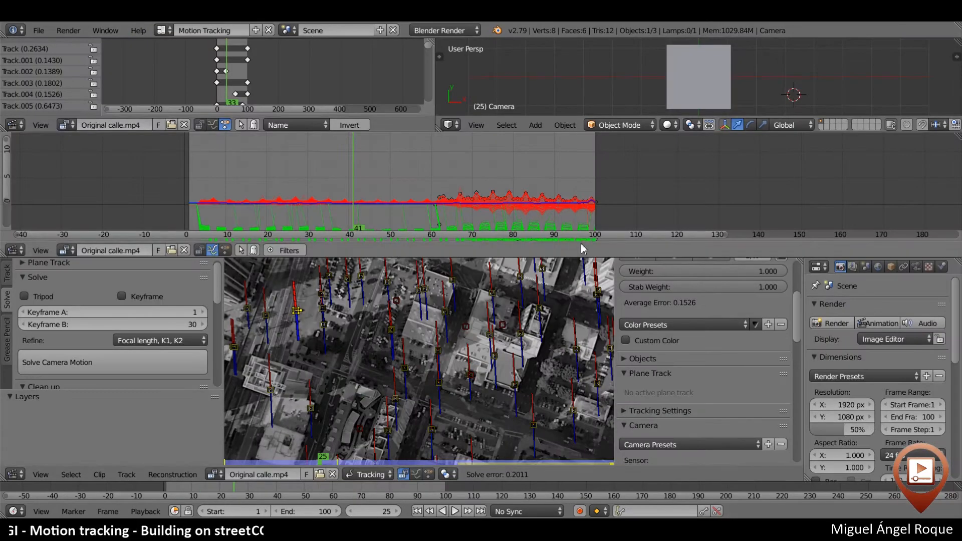
middle_drag(691, 90, 676, 77)
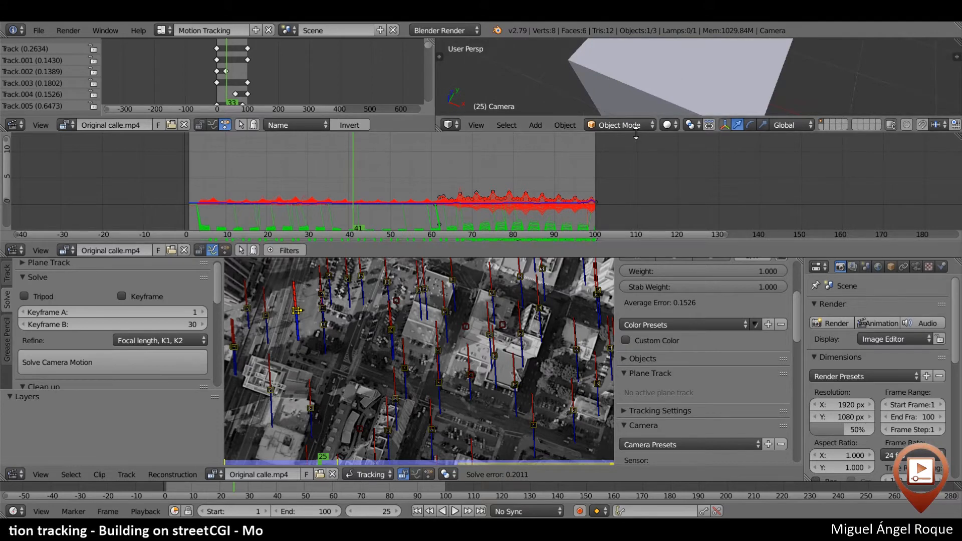
drag(636, 133, 643, 248)
scroll(641, 168, up, 4)
scroll(641, 168, down, 15)
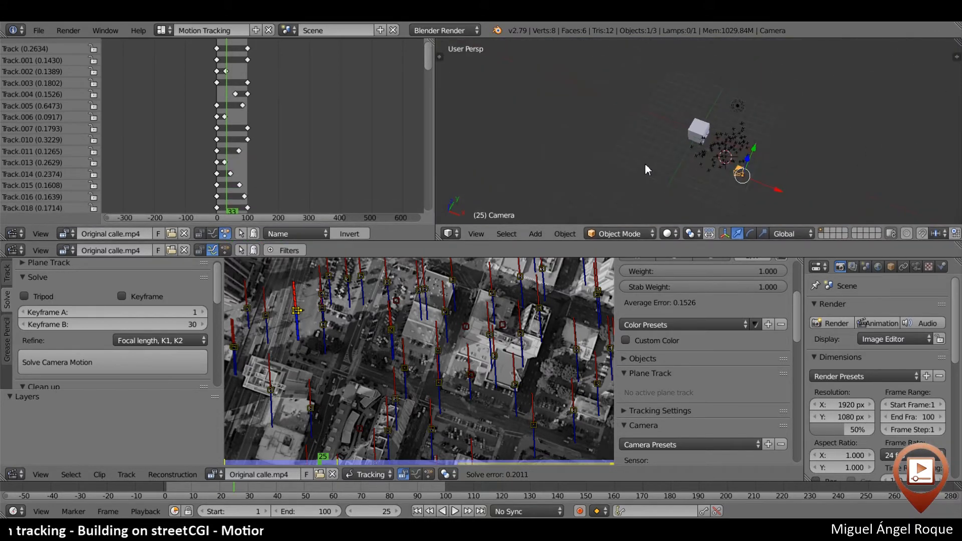
Examine how the camera and its track points sit relative to the cube and floor grid in the 3D view
middle_drag(645, 164, 590, 134)
middle_drag(591, 133, 589, 104)
scroll(577, 107, up, 4)
scroll(603, 141, down, 2)
scroll(603, 141, up, 2)
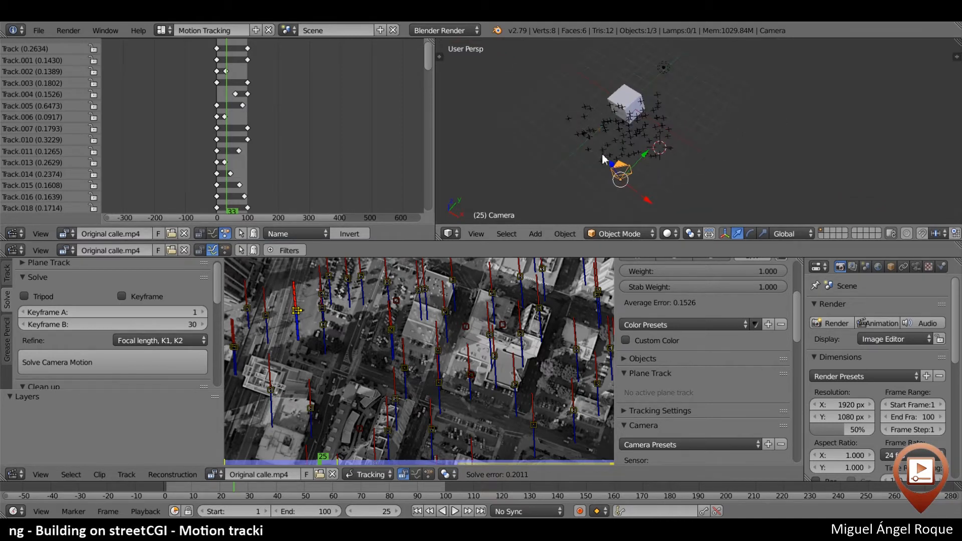
middle_drag(603, 160, 613, 152)
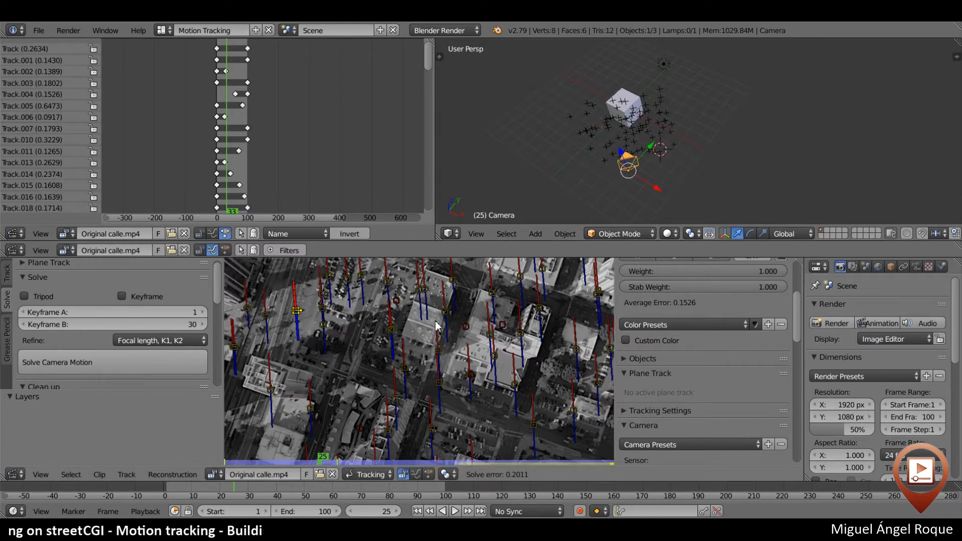
Maximize the clip editor, enlarge its Solve tools to show the Orientation options, hide the properties, and frame the whole clip
key(shift+space)
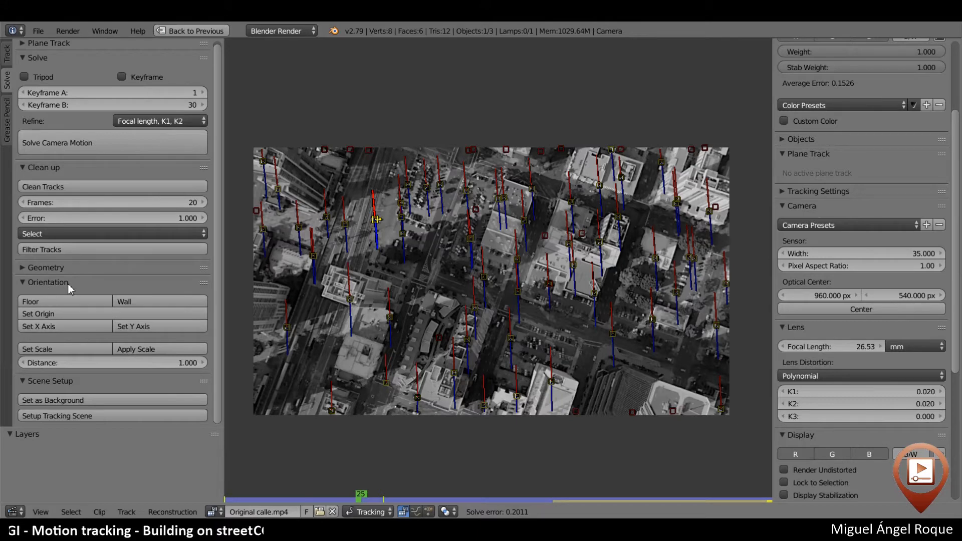
ctrl+middle_drag(68, 284, 215, 284)
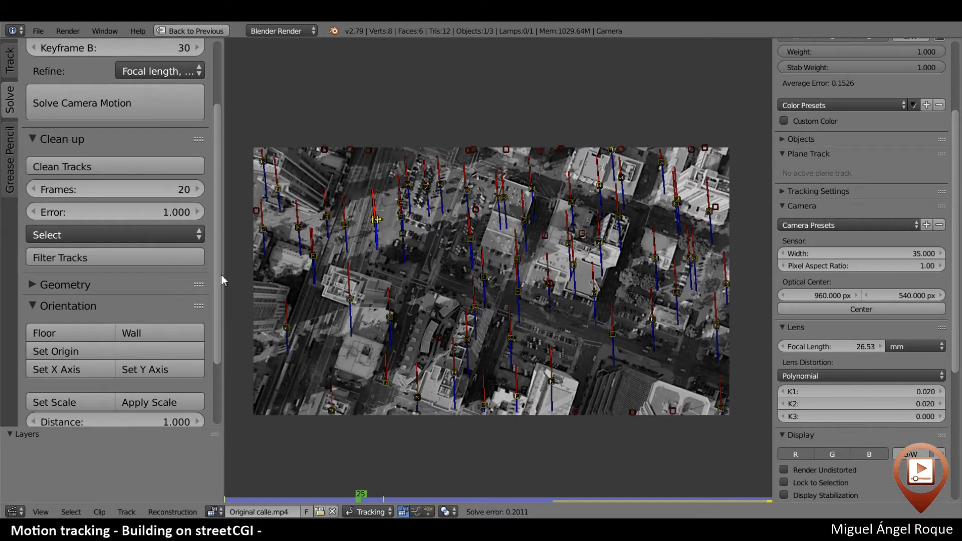
drag(221, 274, 321, 274)
scroll(166, 250, down, 4)
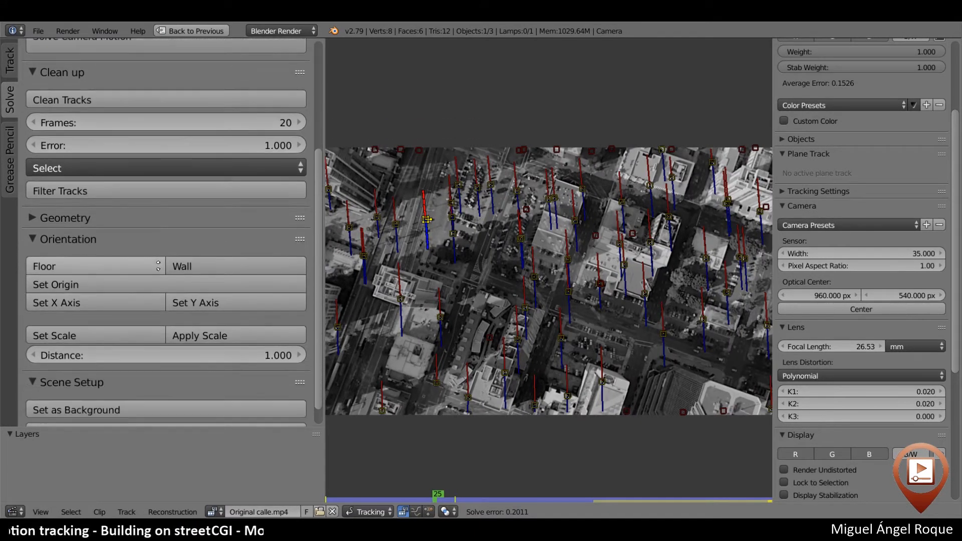
key(n)
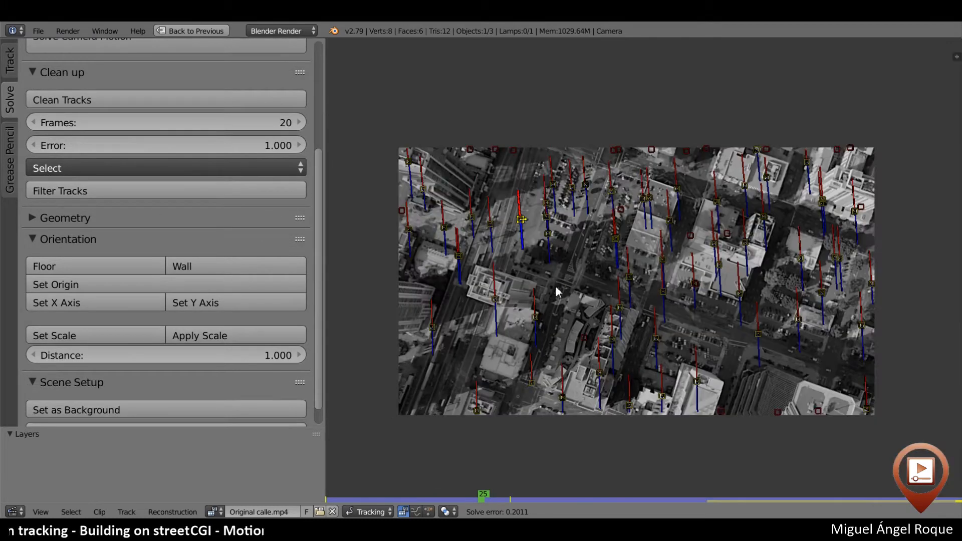
key(f)
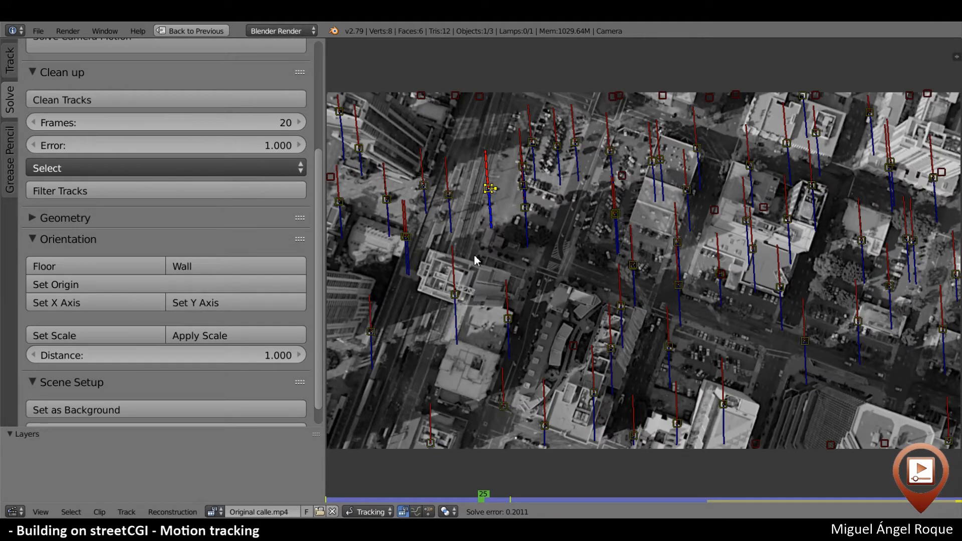
middle_drag(509, 293, 519, 268)
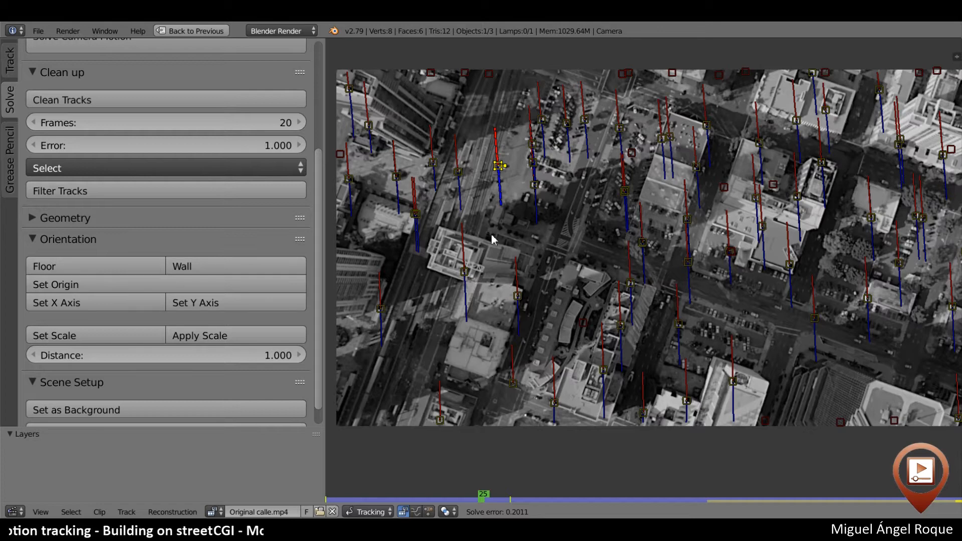
Clear the track selection and select the ground-level track beside the railway lines
middle_drag(559, 266, 574, 245)
scroll(521, 220, up, 3)
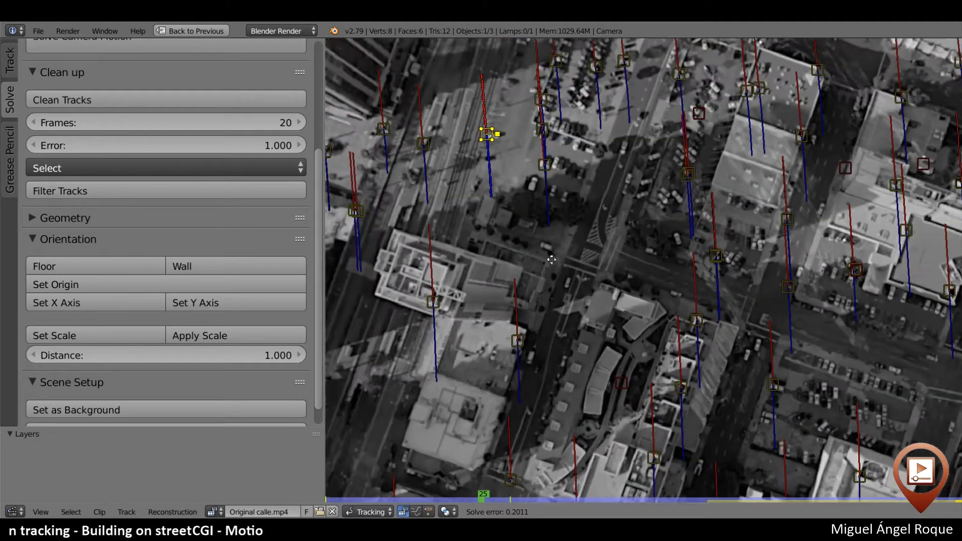
key(a)
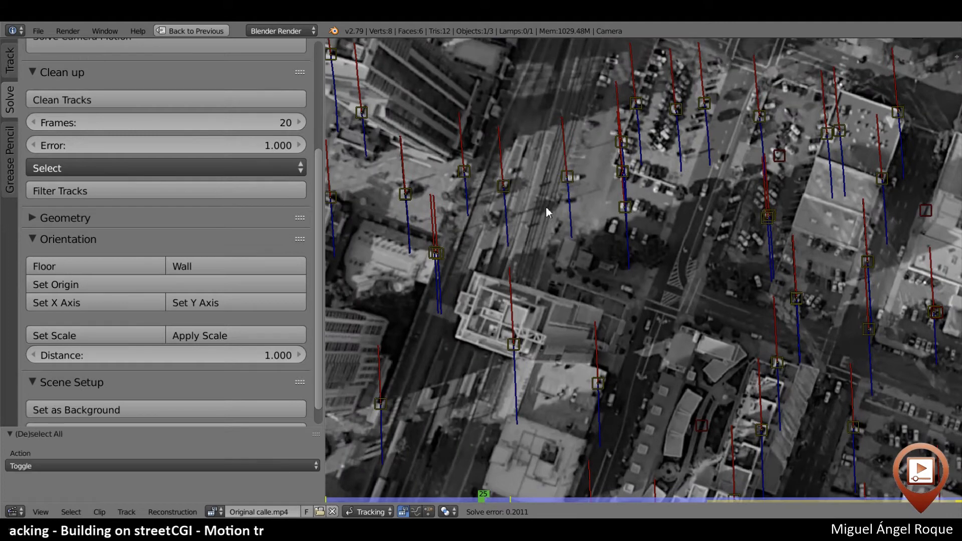
right_click(506, 190)
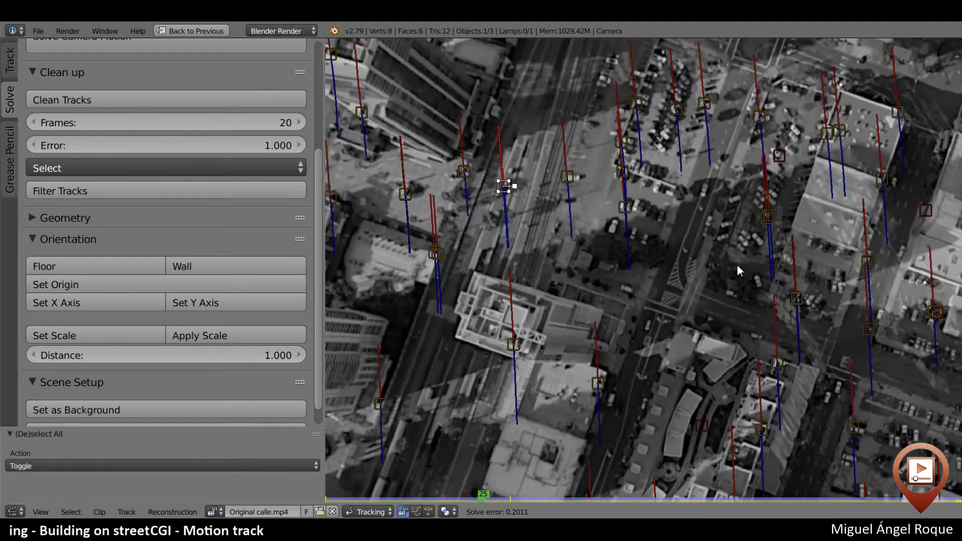
Add the ground-level track at the street corner next to the large ribbed-roof building to the selection
scroll(738, 264, down, 8)
scroll(701, 281, up, 2)
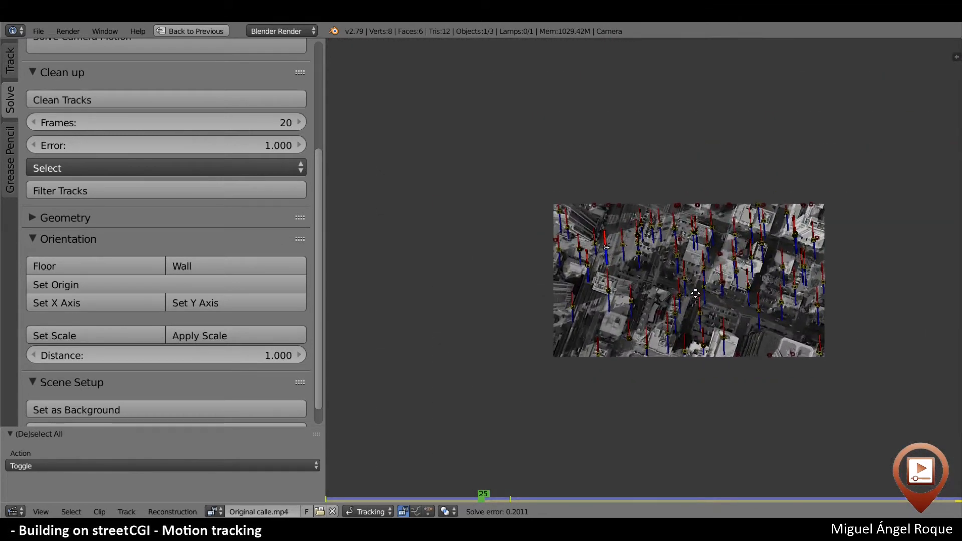
scroll(696, 293, up, 1)
scroll(623, 279, up, 2)
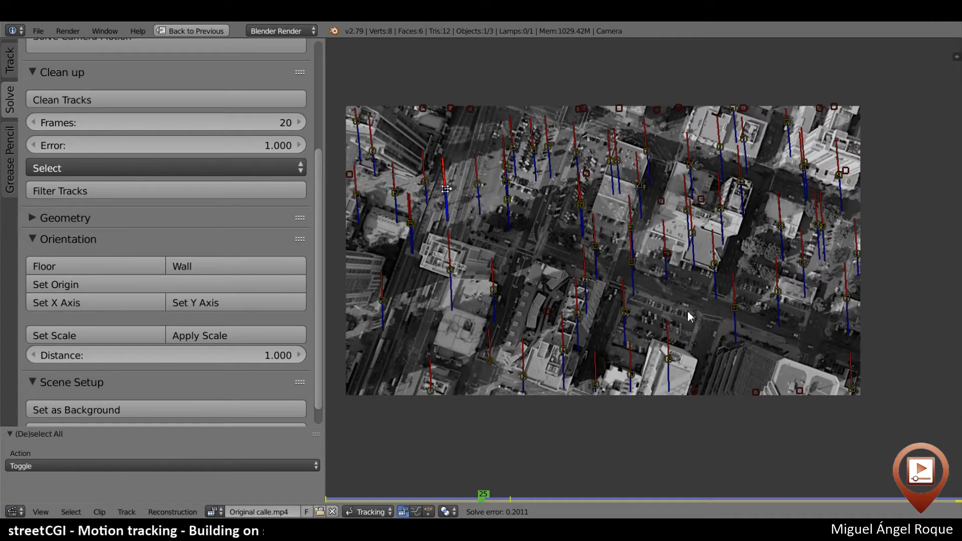
scroll(671, 284, up, 4)
scroll(792, 334, up, 5)
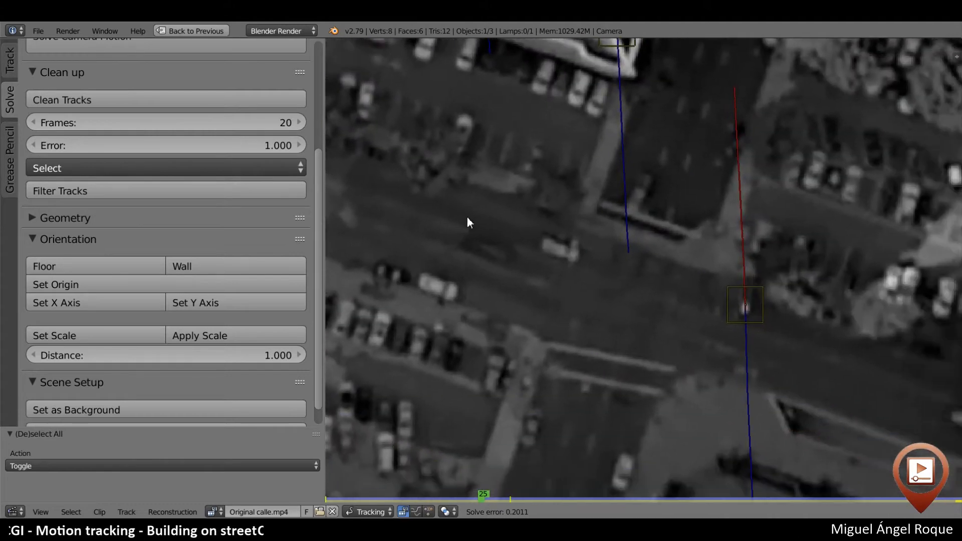
click(731, 312)
scroll(651, 283, down, 3)
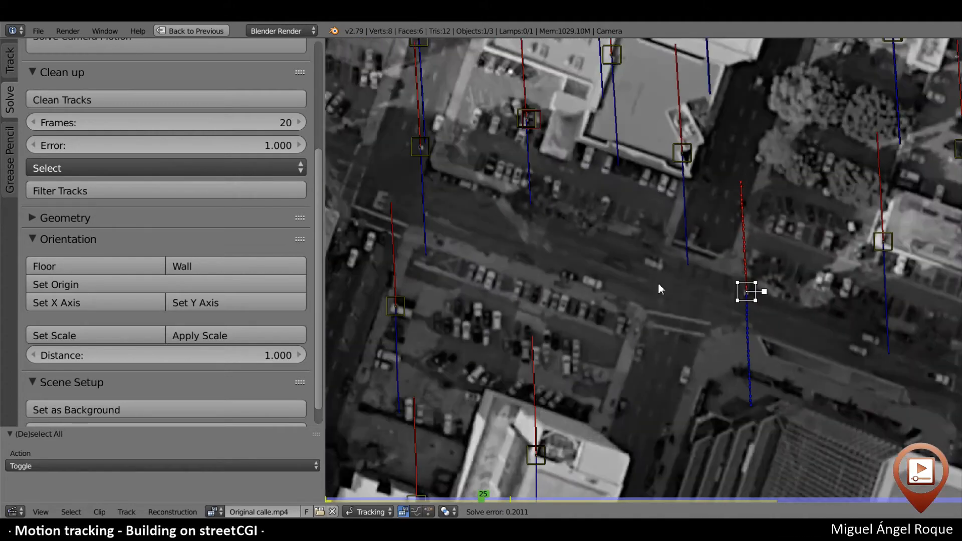
Add the track among the parked cars in the car park beside the railway to the selection
mouse_move(446, 210)
middle_down()
mouse_move(705, 350)
mouse_move(802, 360)
middle_up()
middle_drag(493, 252, 737, 404)
mouse_move(700, 150)
middle_down()
mouse_move(607, 288)
mouse_move(550, 328)
middle_up()
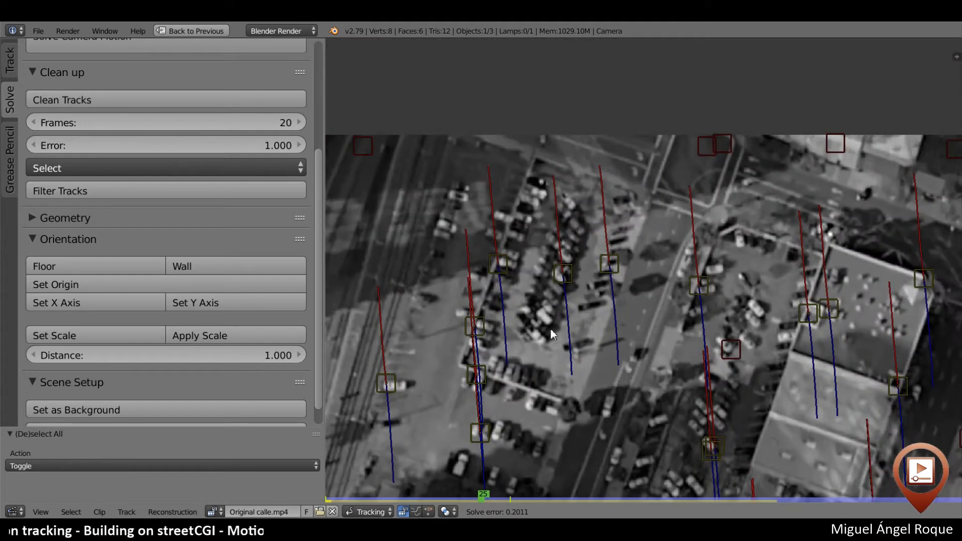
click(564, 273)
scroll(657, 315, down, 5)
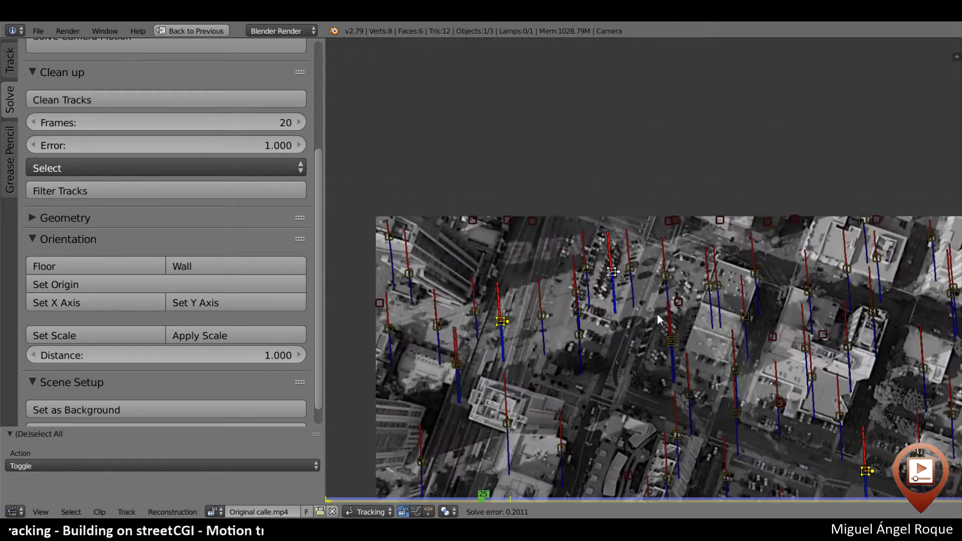
Go to frame 9 and add the track at the street crossing near the clip's lower edge to the selection
middle_drag(637, 310, 560, 213)
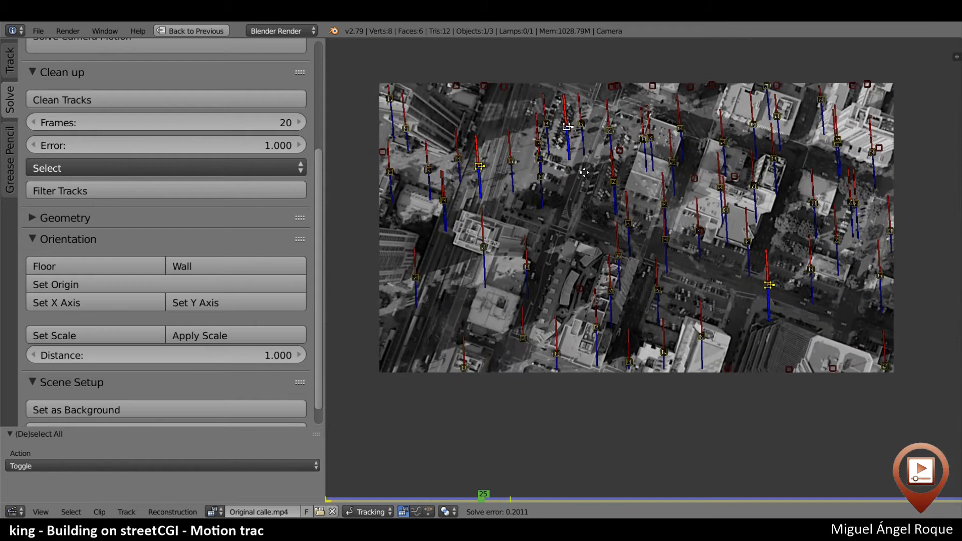
middle_drag(584, 172, 585, 173)
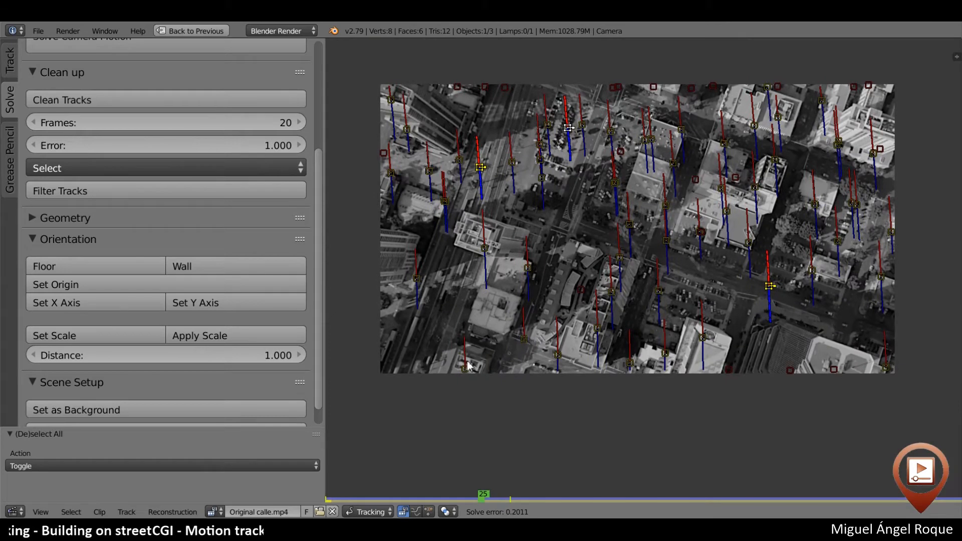
drag(519, 506, 380, 434)
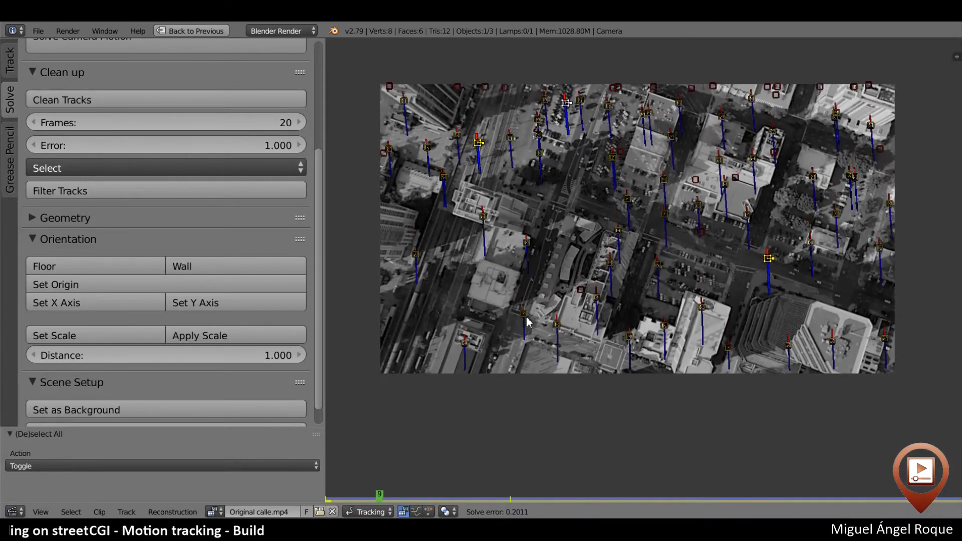
scroll(536, 316, up, 6)
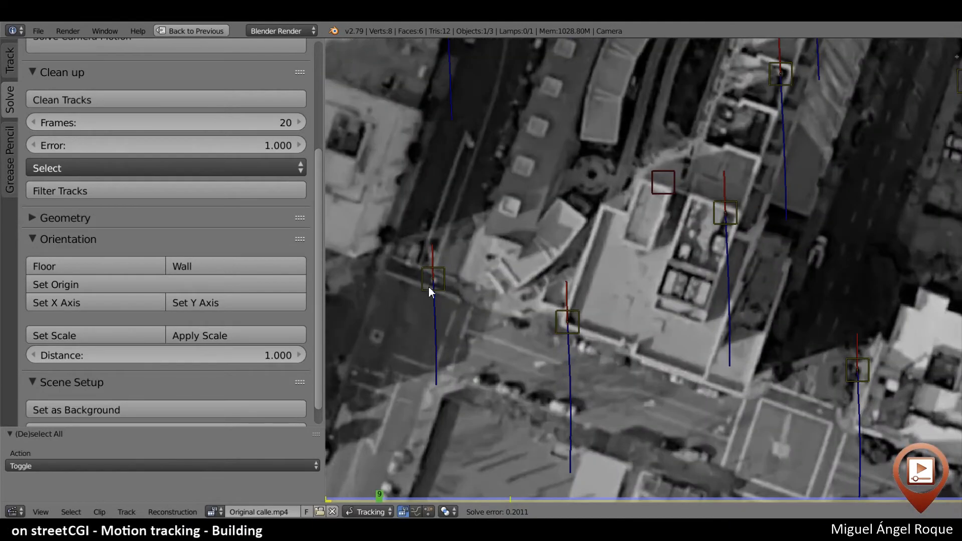
scroll(501, 225, down, 7)
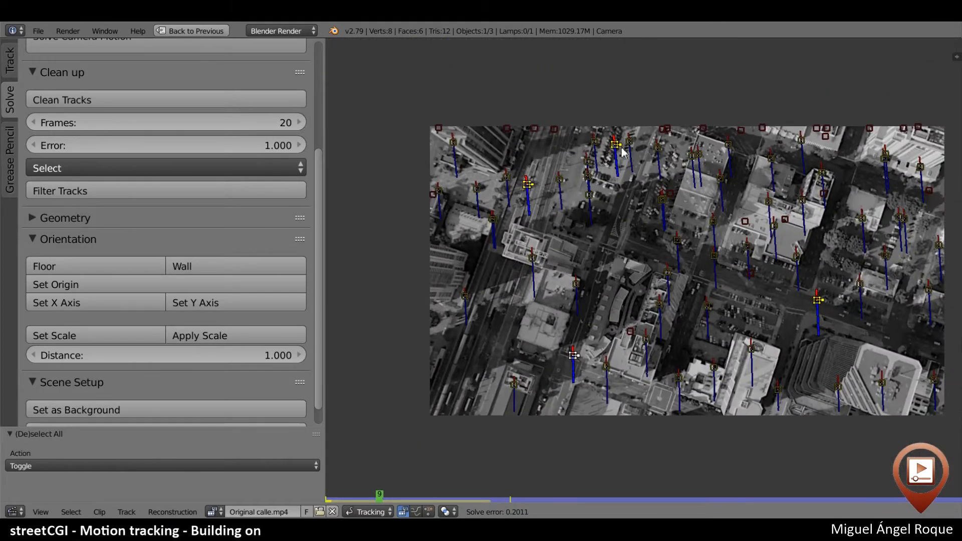
Try to remove the car-park track from the selected ground tracks
shift+click(619, 151)
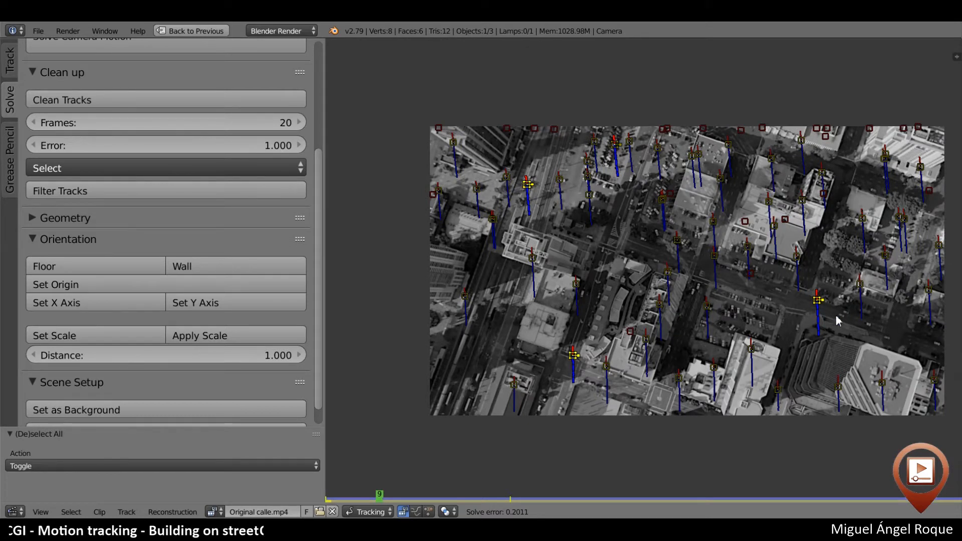
middle_drag(836, 316, 784, 336)
middle_drag(529, 235, 547, 294)
scroll(577, 275, up, 2)
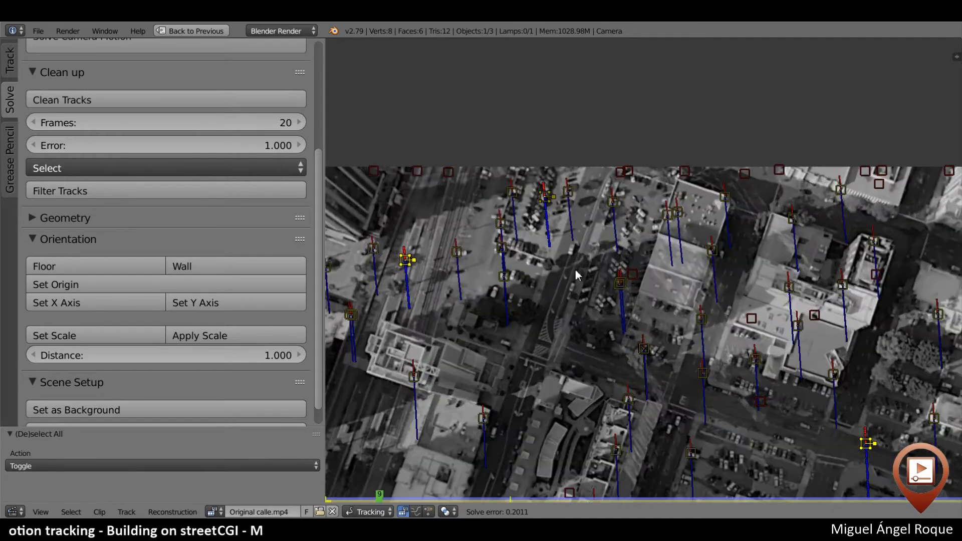
Return to frame 25 and add a neighbouring car-park track while keeping the railway-side track selected
drag(409, 497, 482, 495)
shift+right_click(409, 307)
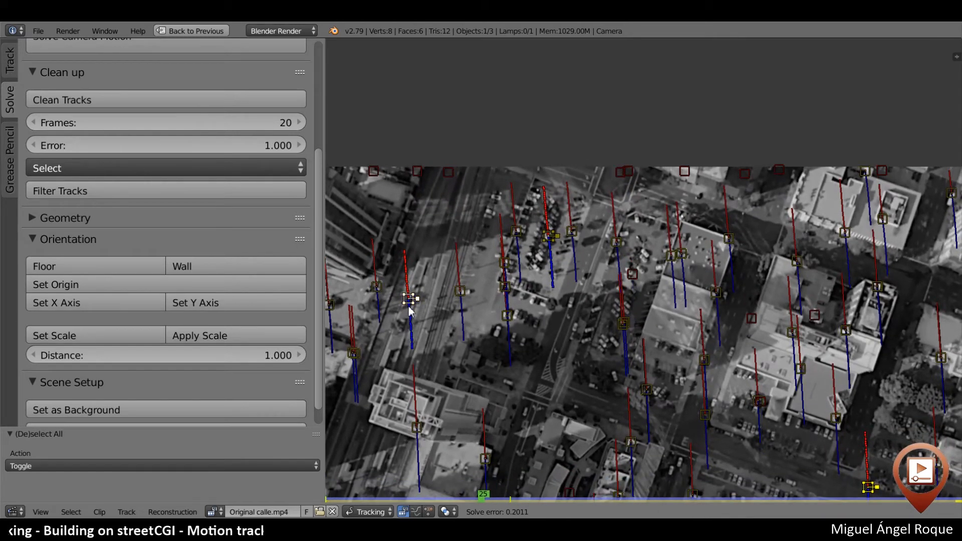
shift+right_click(521, 235)
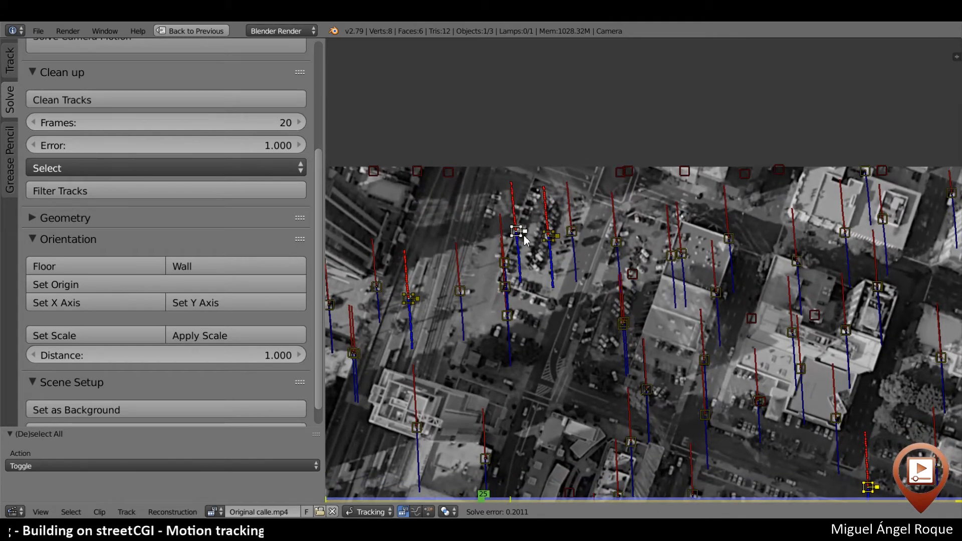
shift+right_click(417, 302)
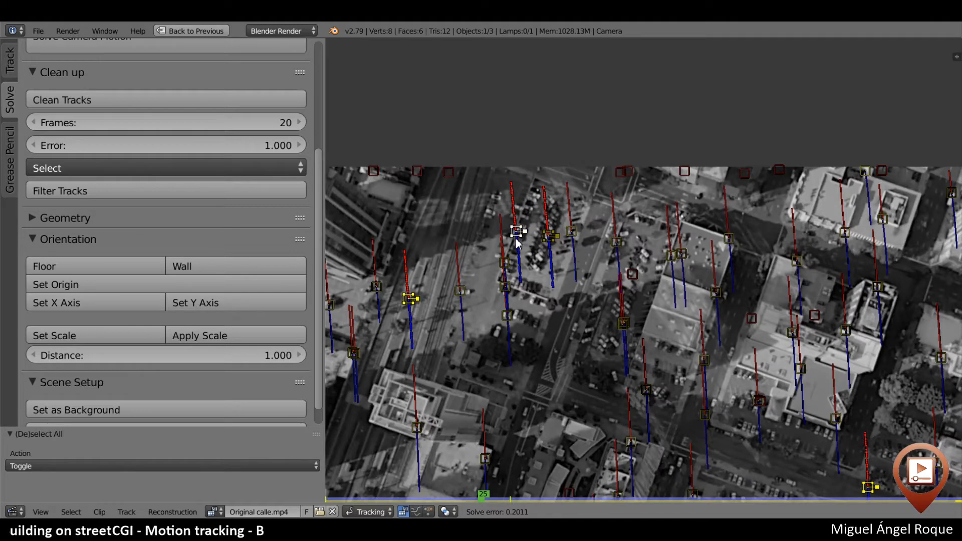
scroll(494, 312, down, 4)
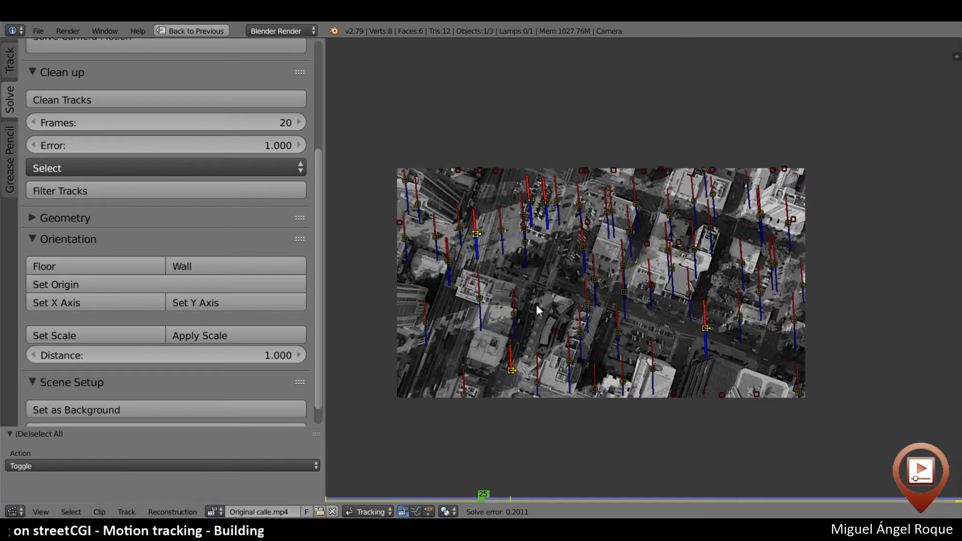
Restore the full Motion Tracking layout and try to set the floor from the selected ground tracks
key(ctrl+Up)
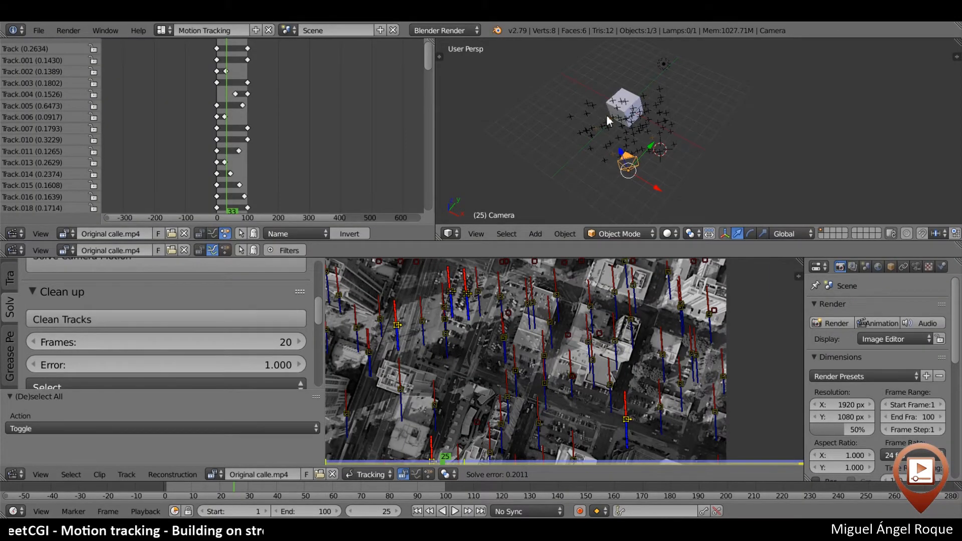
scroll(131, 339, up, 2)
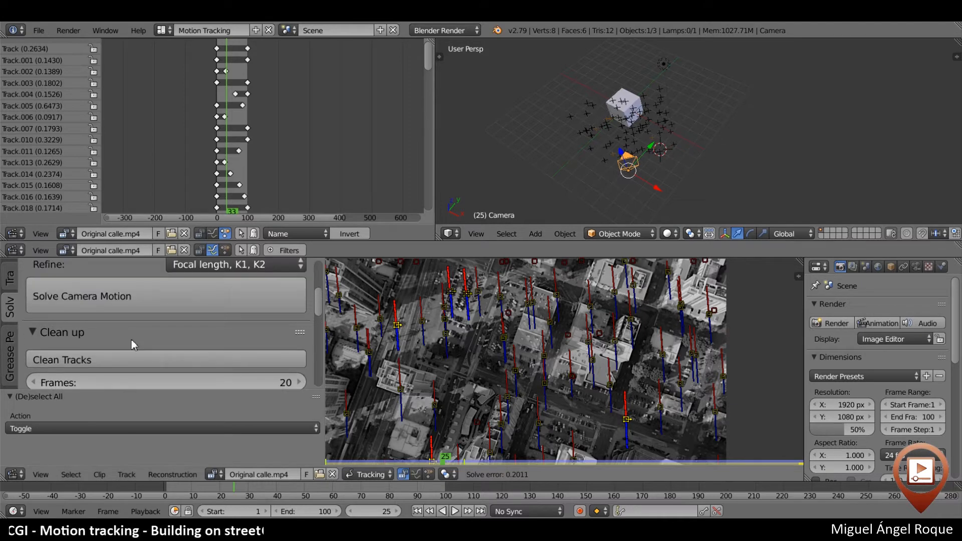
scroll(132, 340, down, 3)
scroll(132, 340, down, 5)
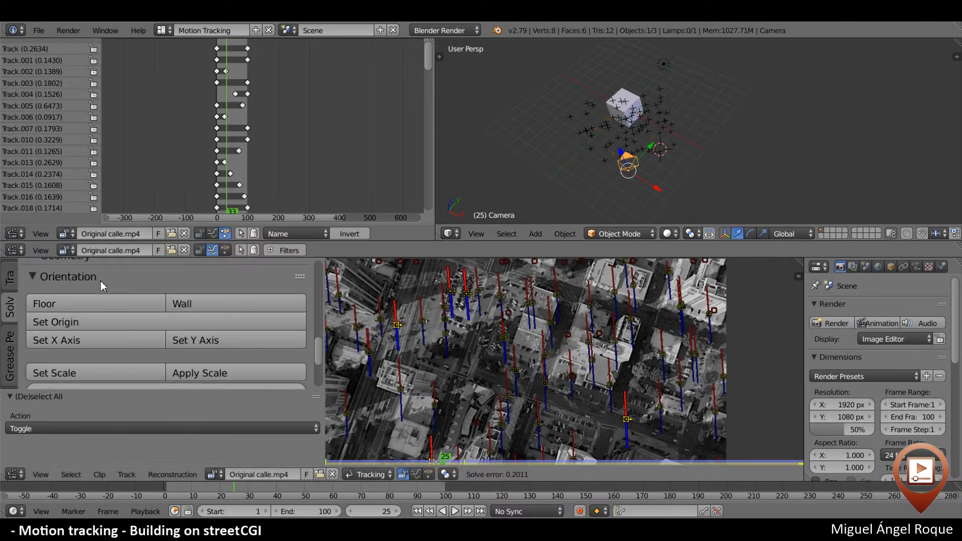
click(59, 306)
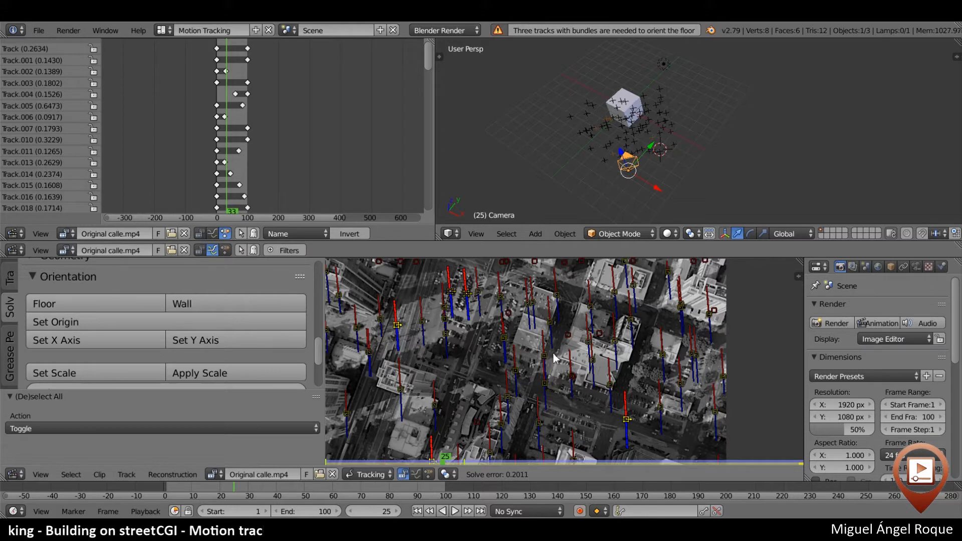
Select only the railway-side track, the lower street-crossing track and the street track beside the right-hand car park, and set them as the floor
key(a)
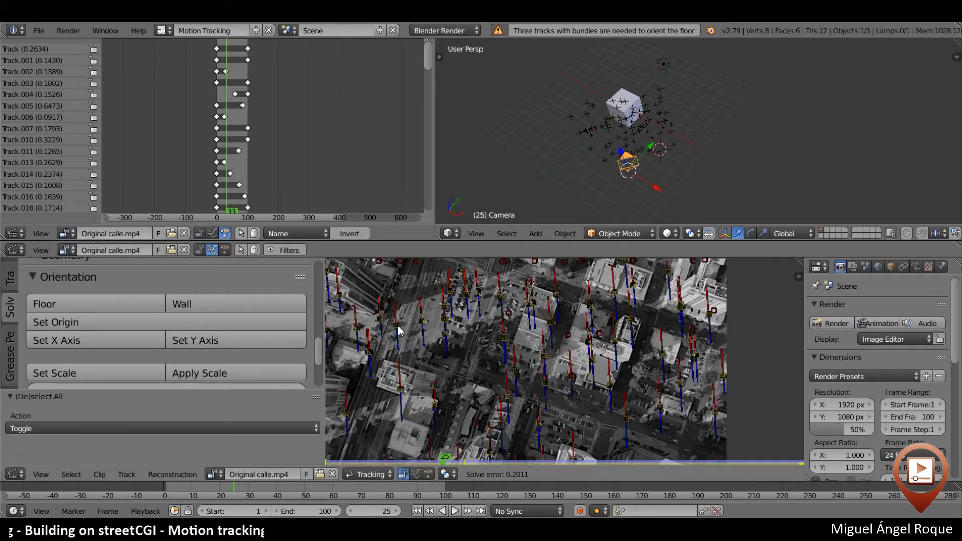
right_click(398, 326)
middle_drag(444, 430, 445, 356)
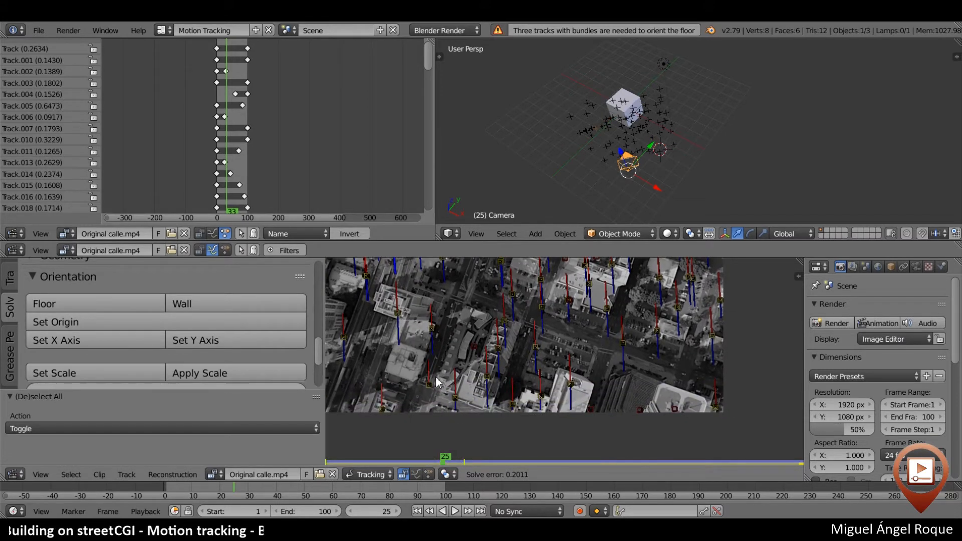
shift+right_click(433, 389)
middle_drag(520, 371, 506, 409)
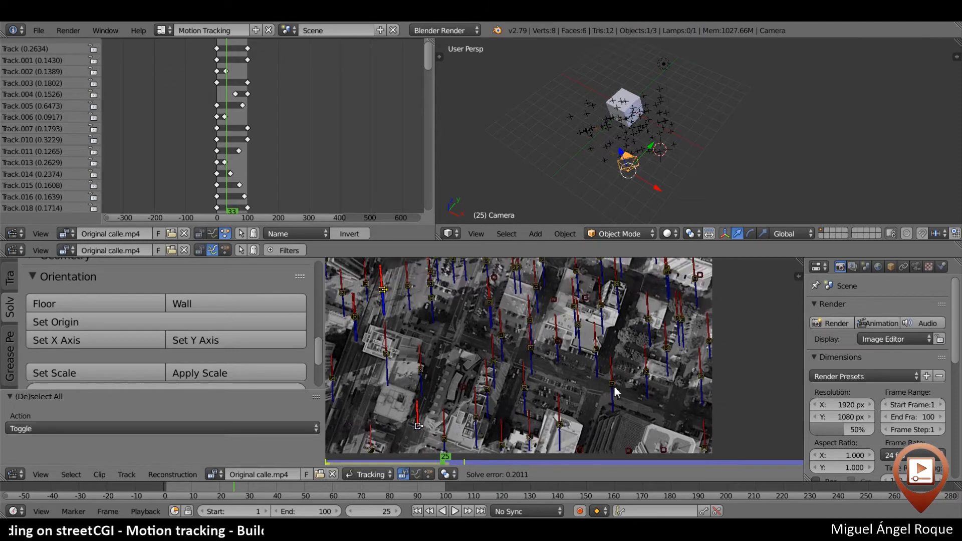
shift+right_click(612, 384)
middle_drag(472, 322, 490, 355)
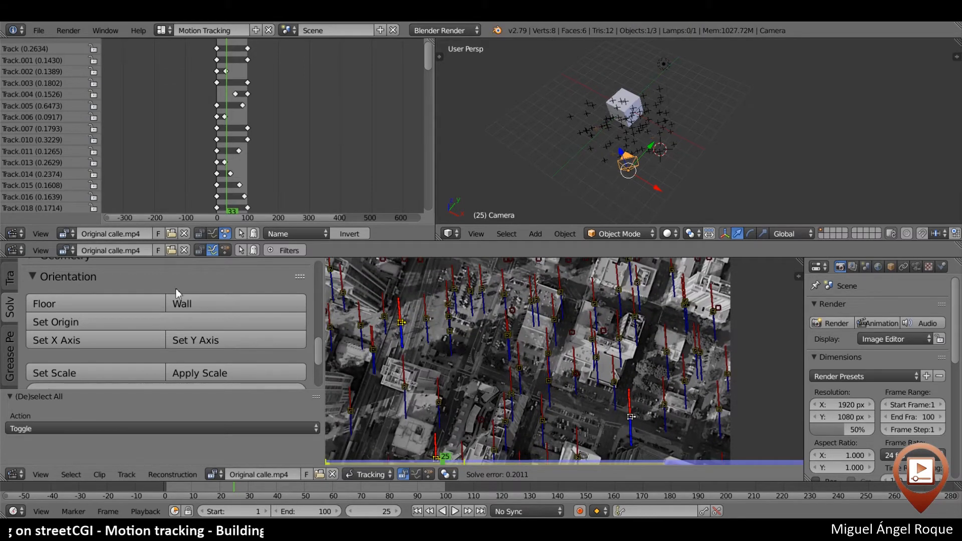
click(126, 305)
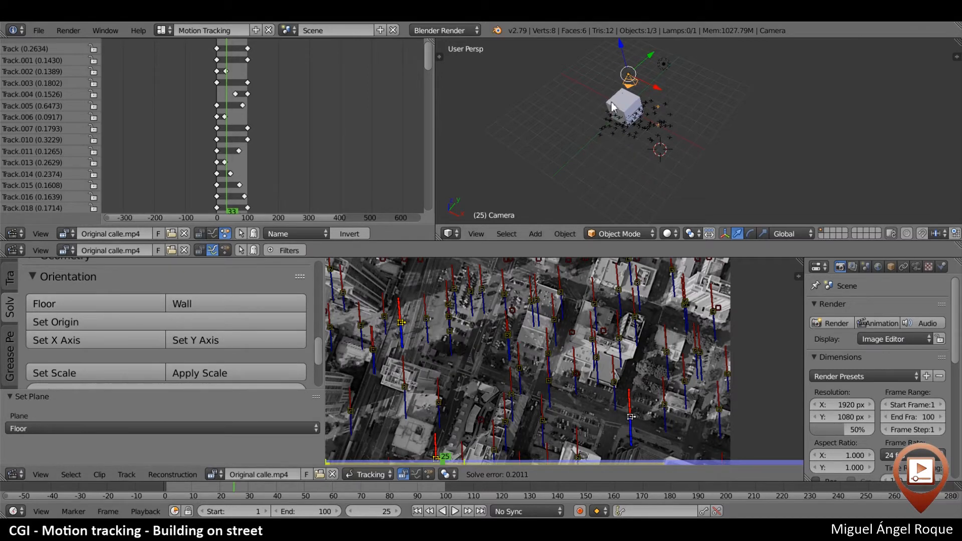
Maximize the 3D view, look through the scene camera and show the view's properties
middle_drag(632, 85, 658, 101)
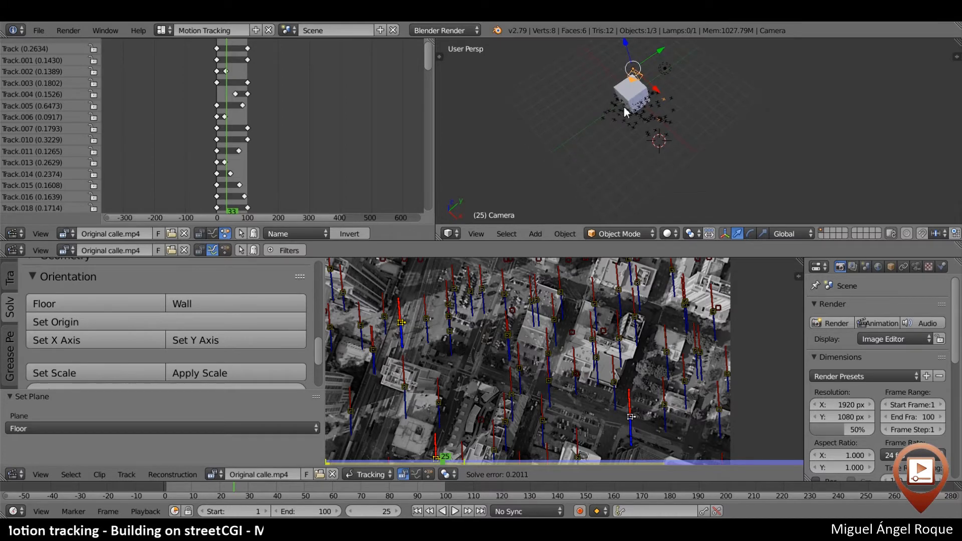
key(shift+space)
middle_drag(552, 233, 573, 219)
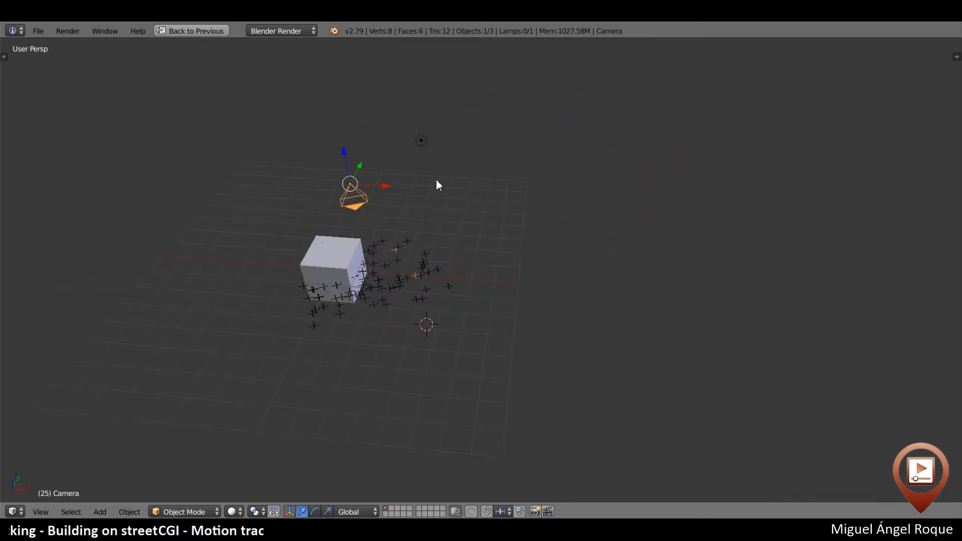
key(KP_0)
key(n)
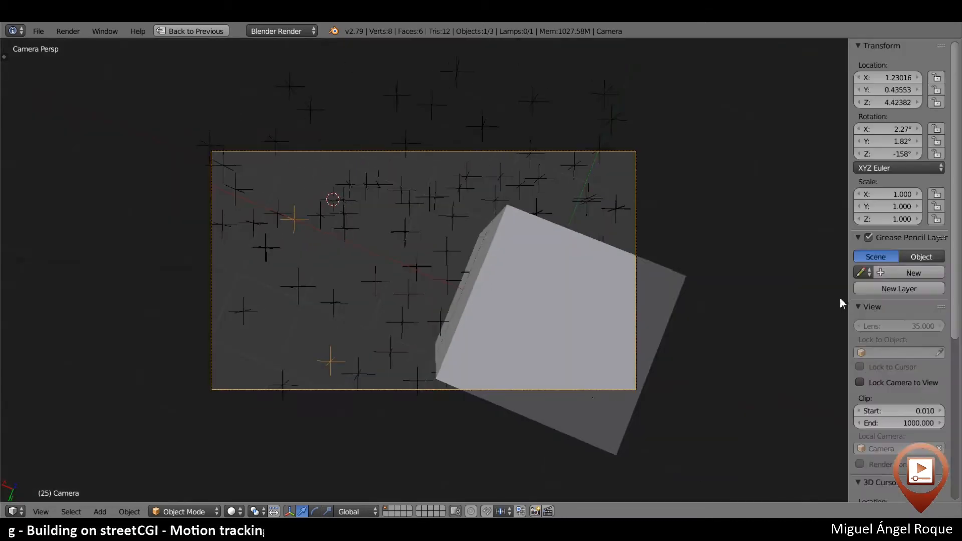
Enable background images in the 3D view and add one that uses the Movie Clip source with the camera clip
scroll(928, 386, down, 10)
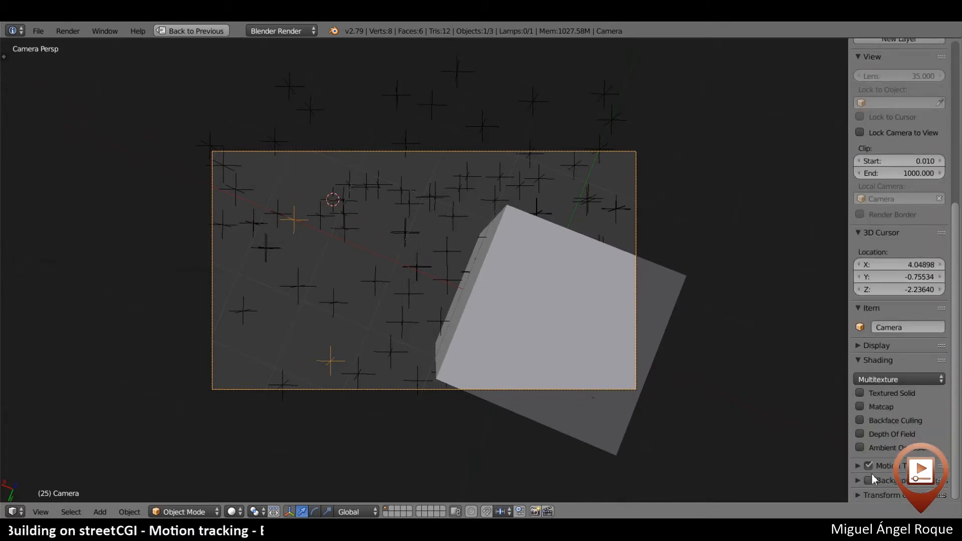
click(892, 480)
scroll(891, 406, down, 5)
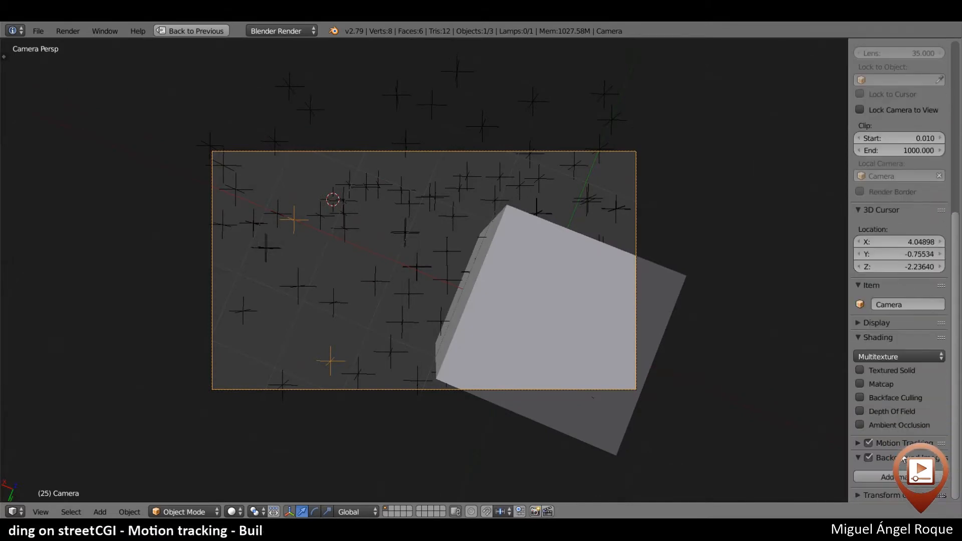
click(898, 481)
scroll(898, 485, down, 3)
click(909, 457)
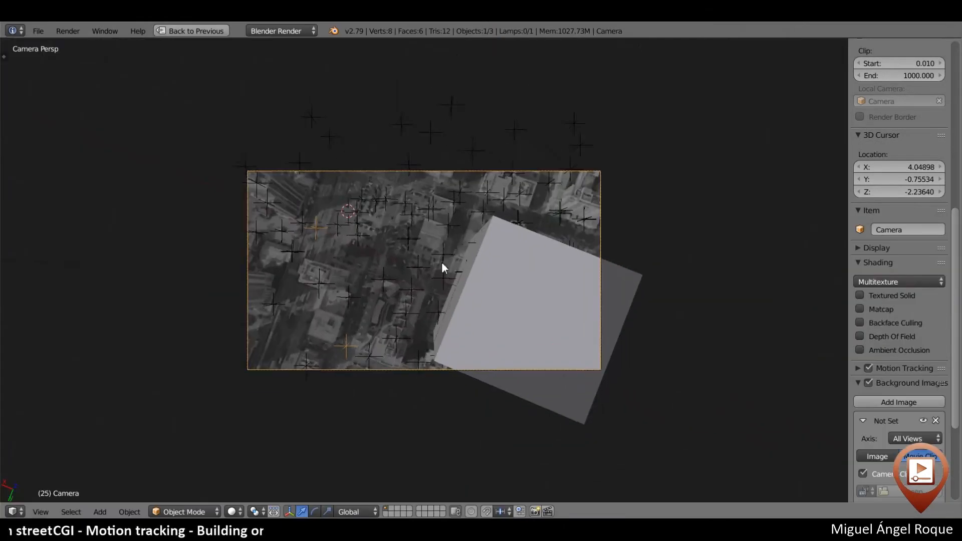
Play the animation through the camera to check the markers against the footage, restore the full layout and stop playback
scroll(443, 263, up, 2)
scroll(442, 263, up, 1)
scroll(442, 263, down, 1)
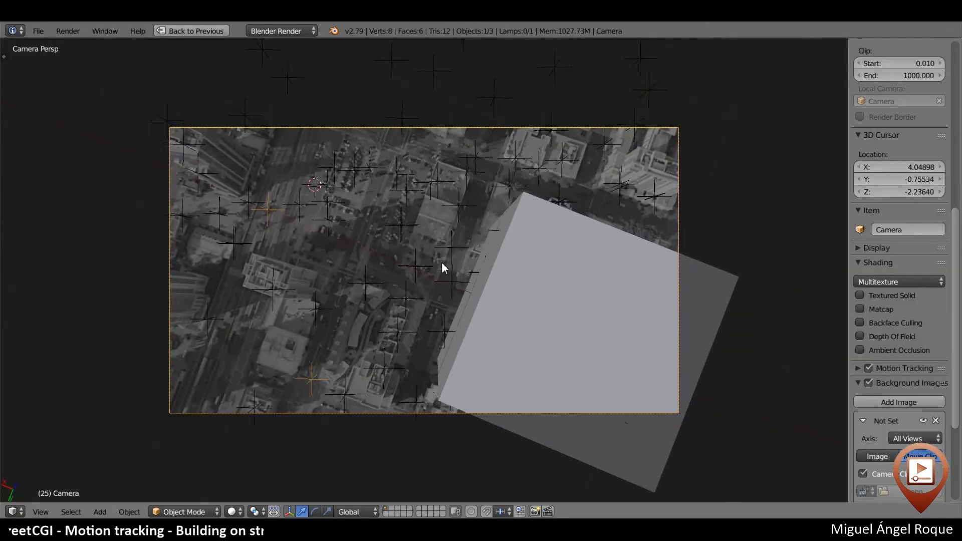
key(alt+a)
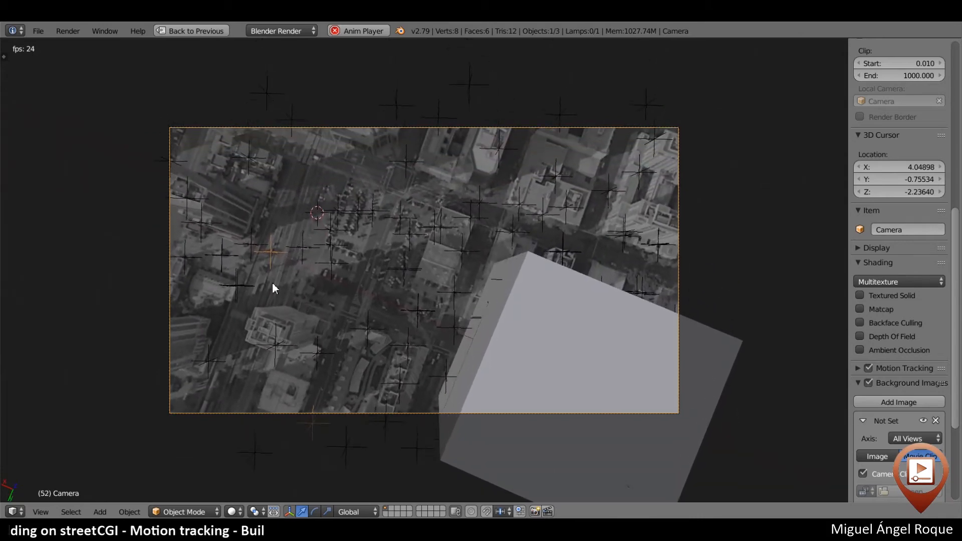
key(ctrl+Up)
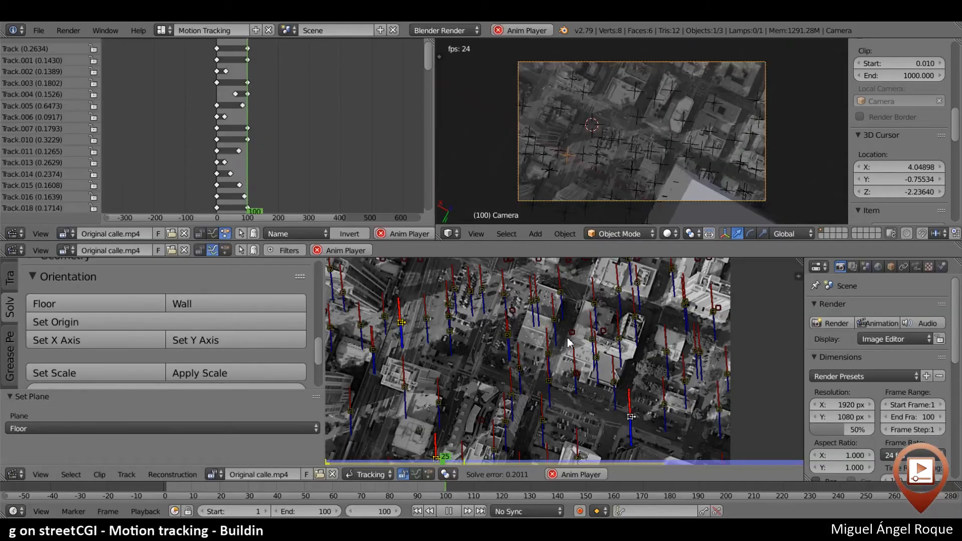
key(alt+a)
Maximize the 3D view and switch it to the front orthographic view of the track markers
key(ctrl+Up)
middle_drag(584, 311, 490, 236)
scroll(490, 236, down, 5)
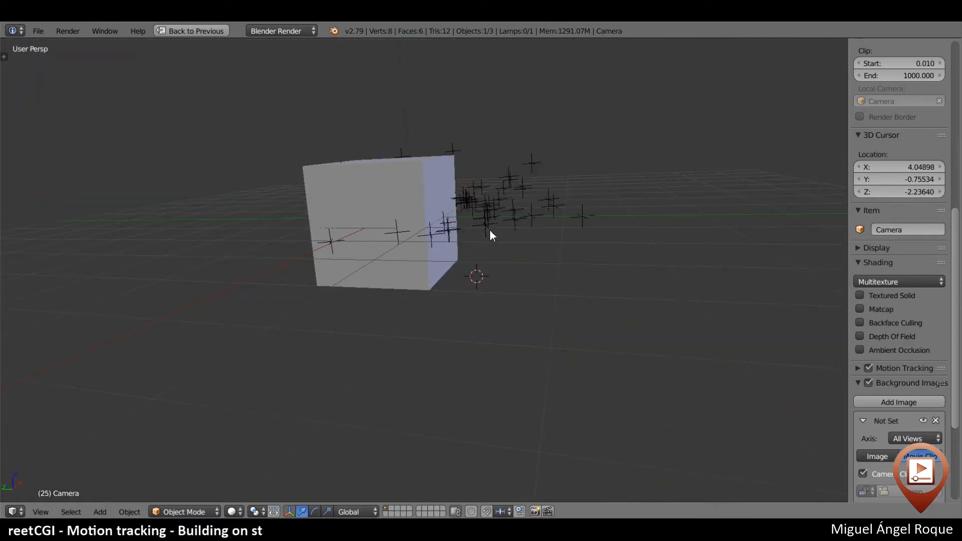
key(KP_5)
key(KP_1)
scroll(407, 222, down, 3)
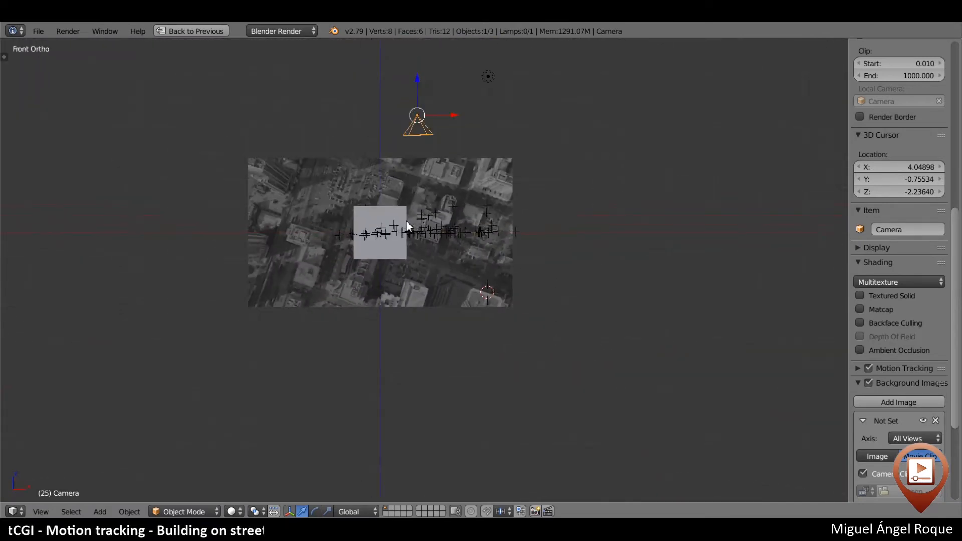
scroll(407, 221, up, 4)
Hide the background clip image so only the track markers and cube are displayed
click(923, 420)
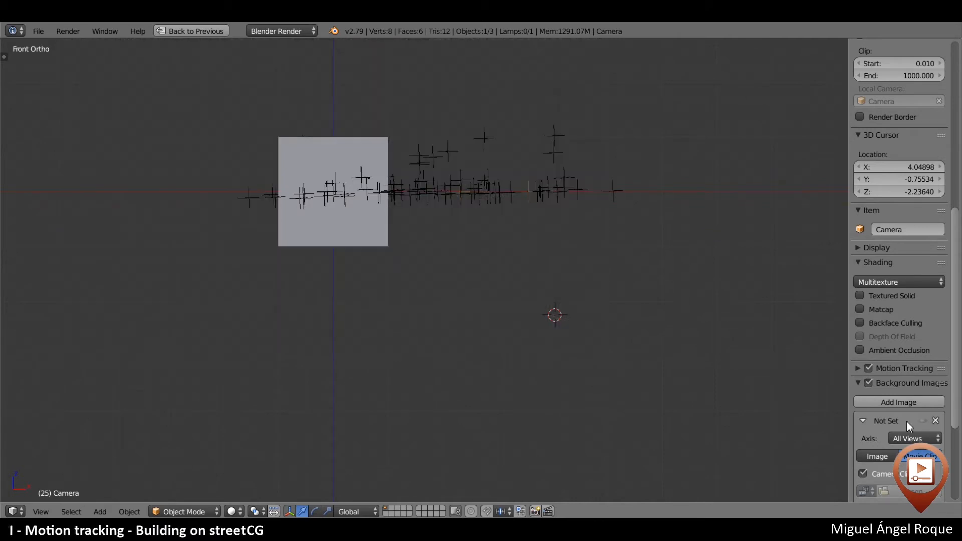
scroll(385, 250, down, 2)
scroll(385, 246, up, 4)
shift+middle_drag(369, 173, 409, 276)
scroll(411, 288, up, 2)
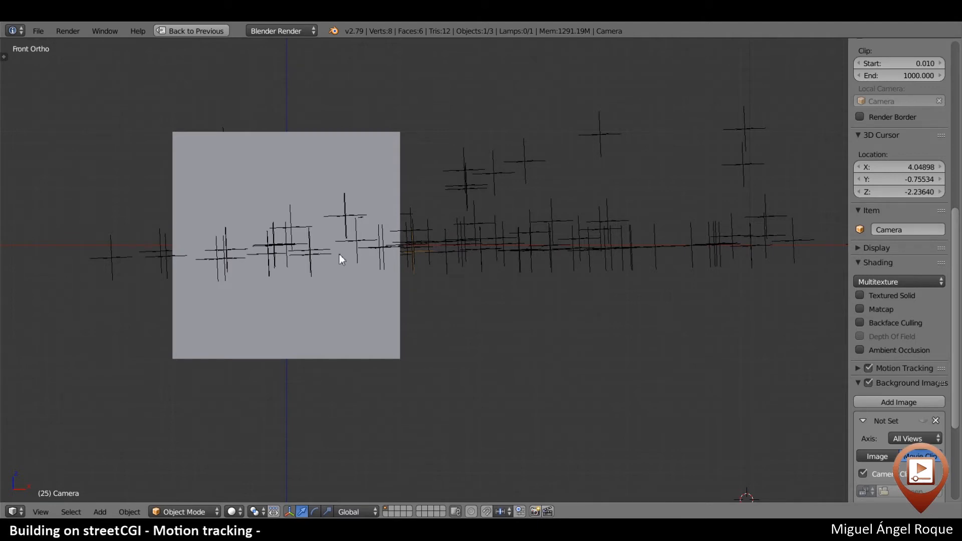
Place the 3D cursor at floor level and pick individual raised markers to examine their heights relative to the ground-level ones
click(367, 246)
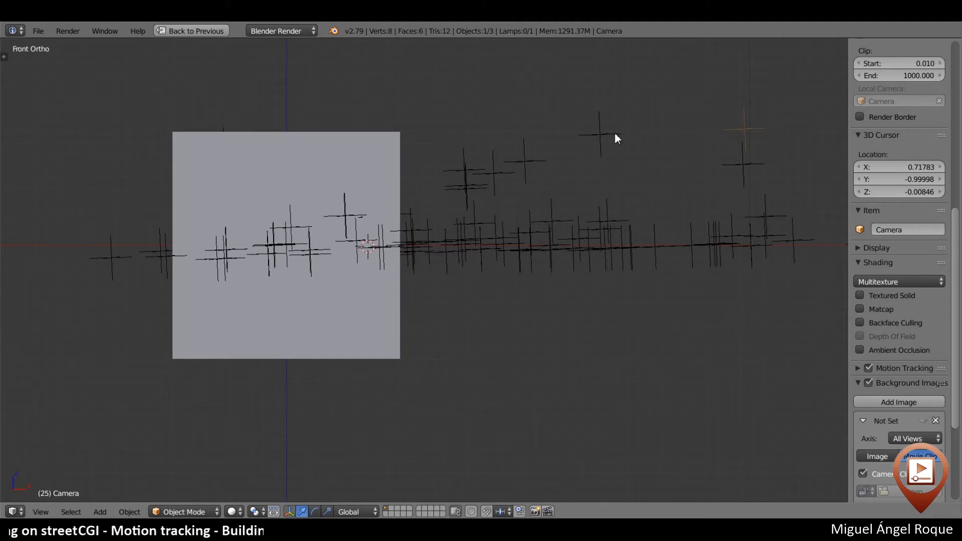
right_click(518, 170)
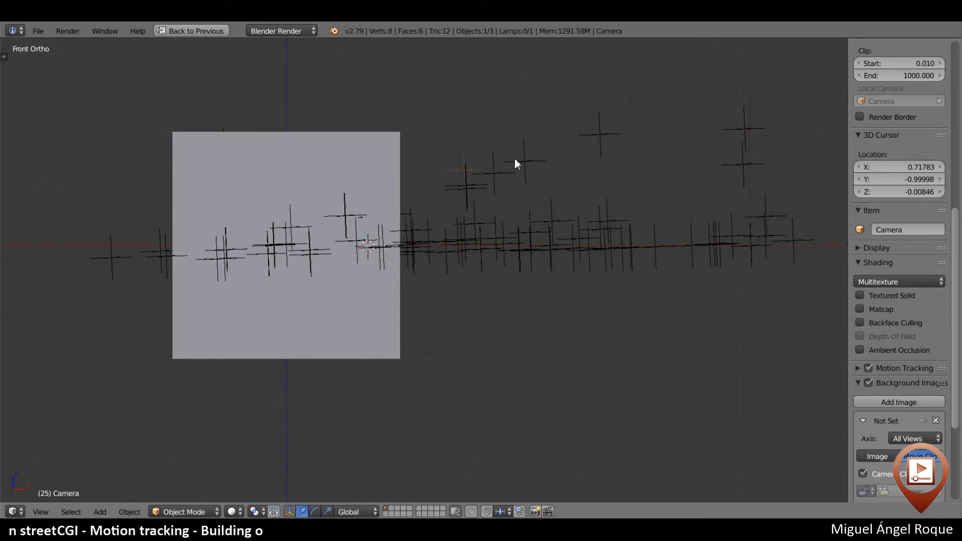
right_click(519, 161)
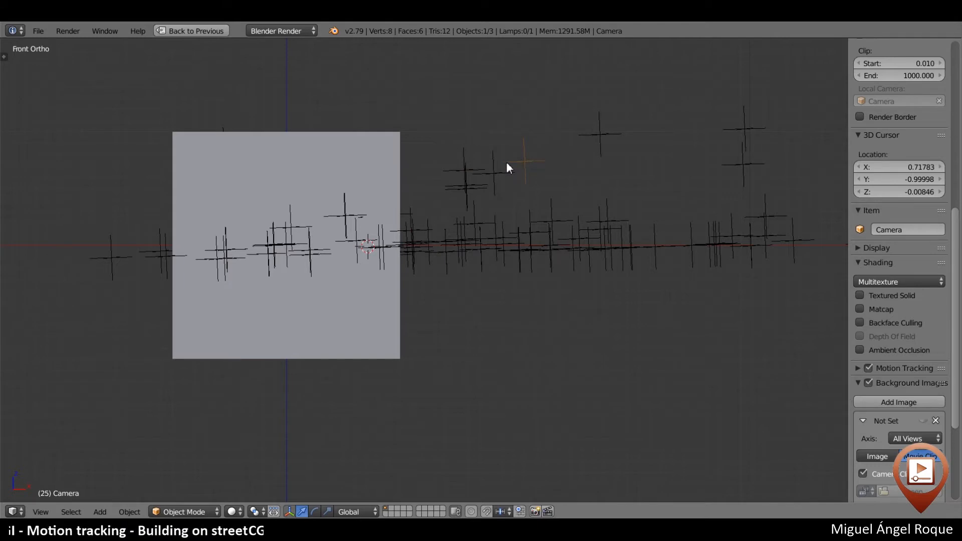
right_click(470, 228)
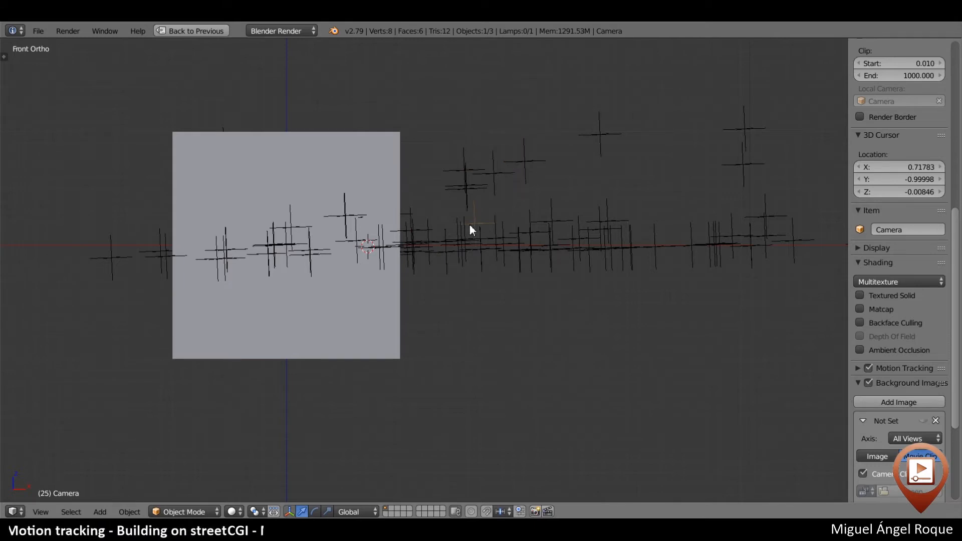
right_click(467, 185)
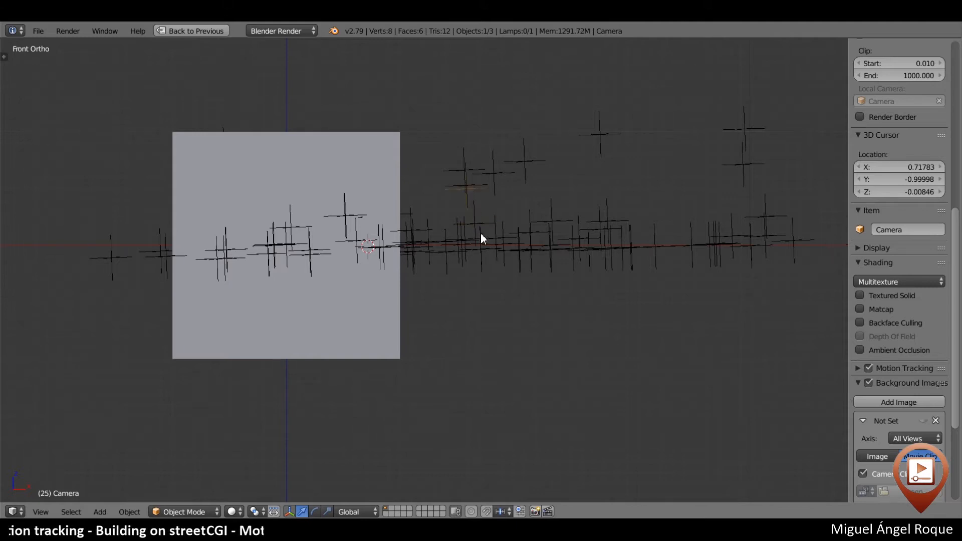
scroll(534, 271, up, 4)
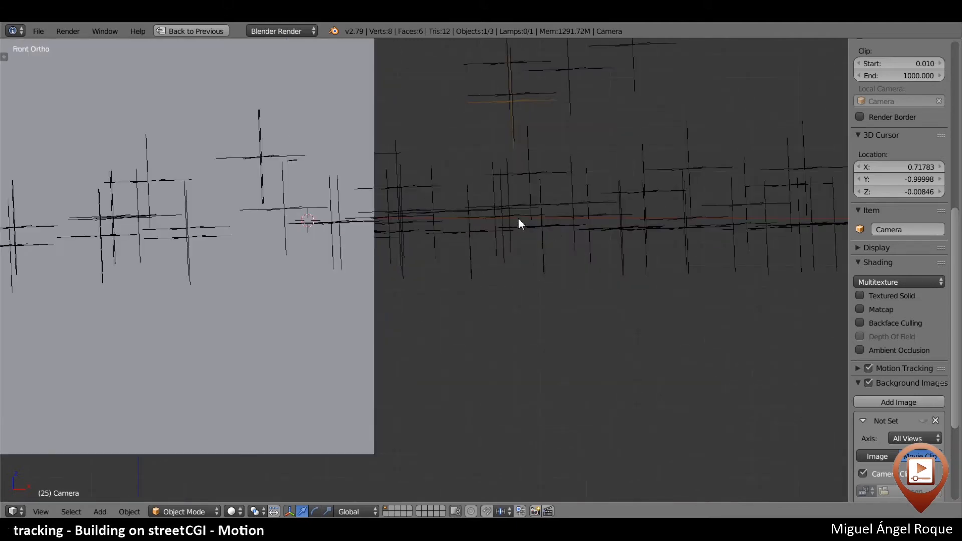
key(a)
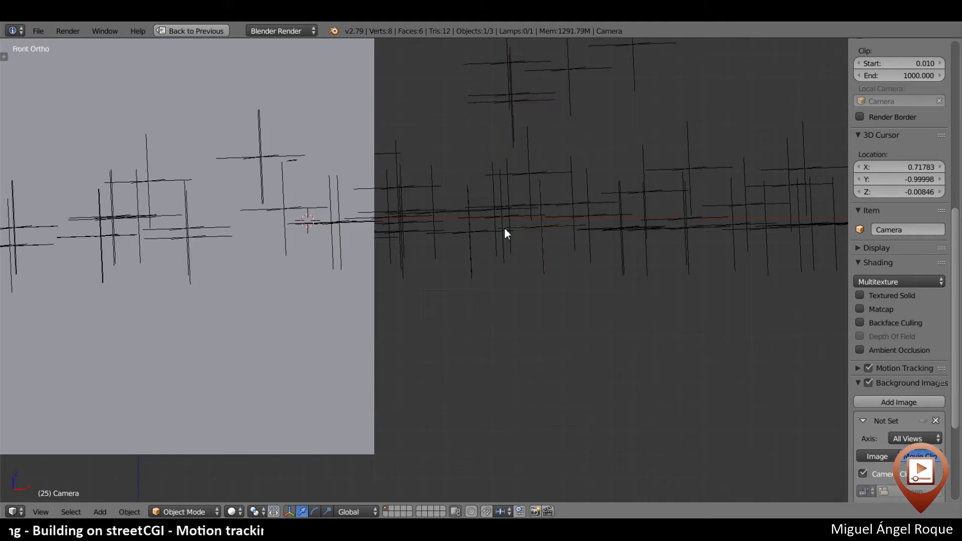
scroll(426, 242, down, 4)
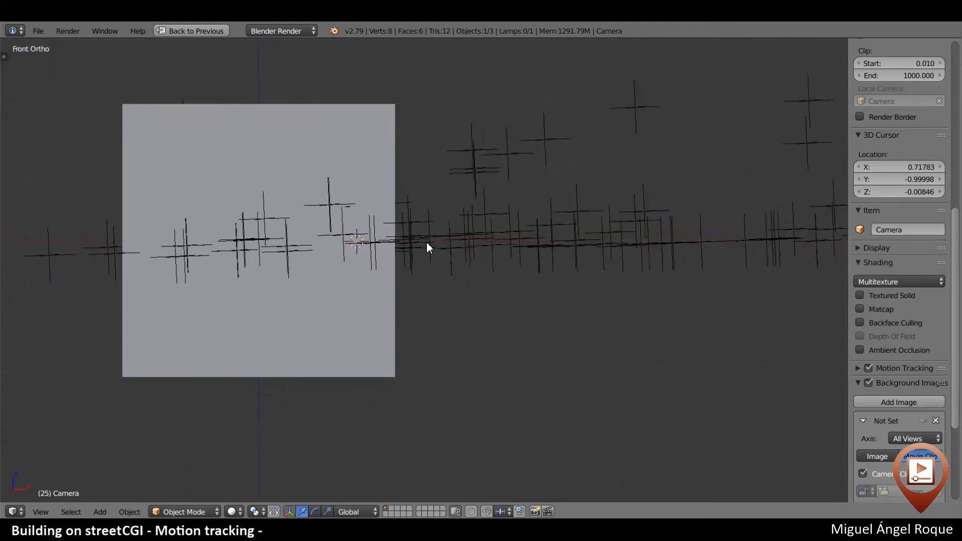
scroll(382, 266, up, 3)
scroll(382, 265, down, 5)
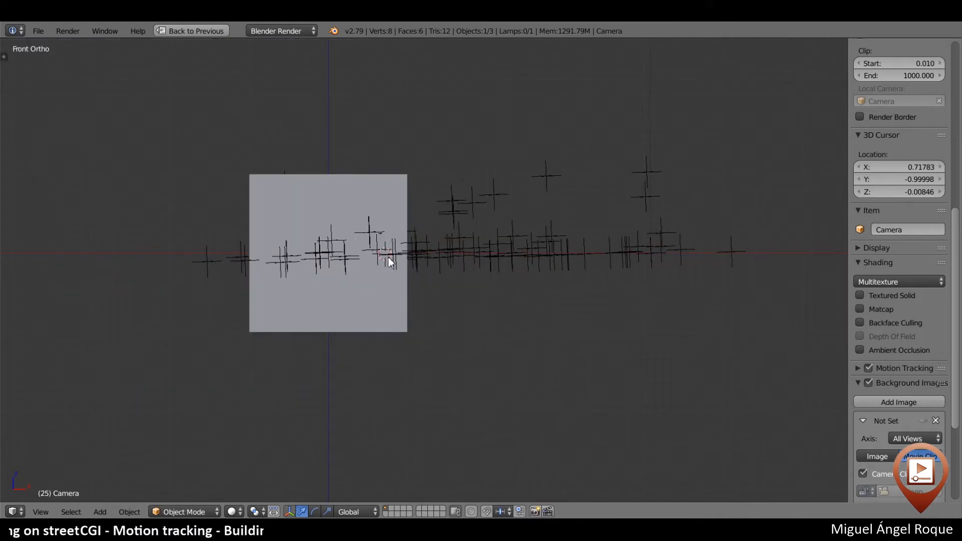
scroll(278, 240, up, 2)
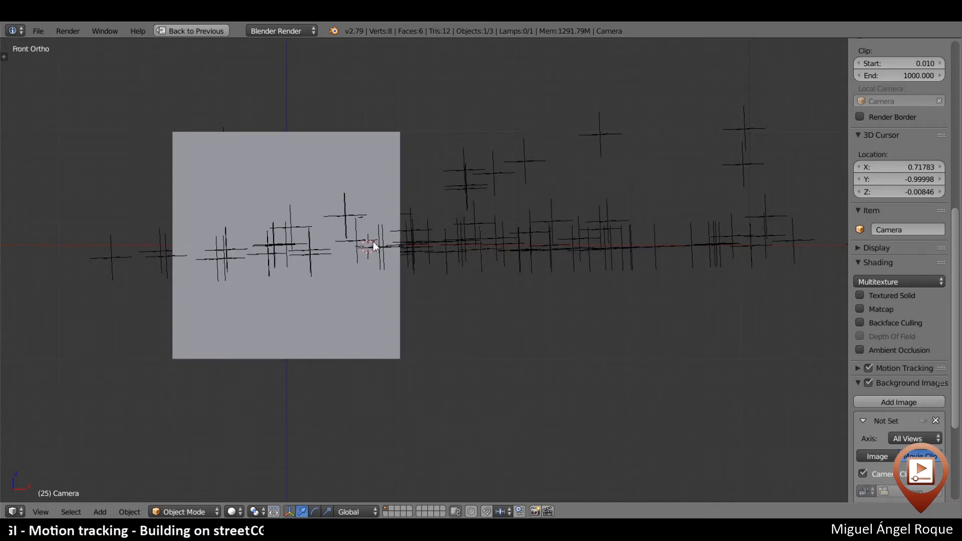
middle_drag(345, 246, 516, 300)
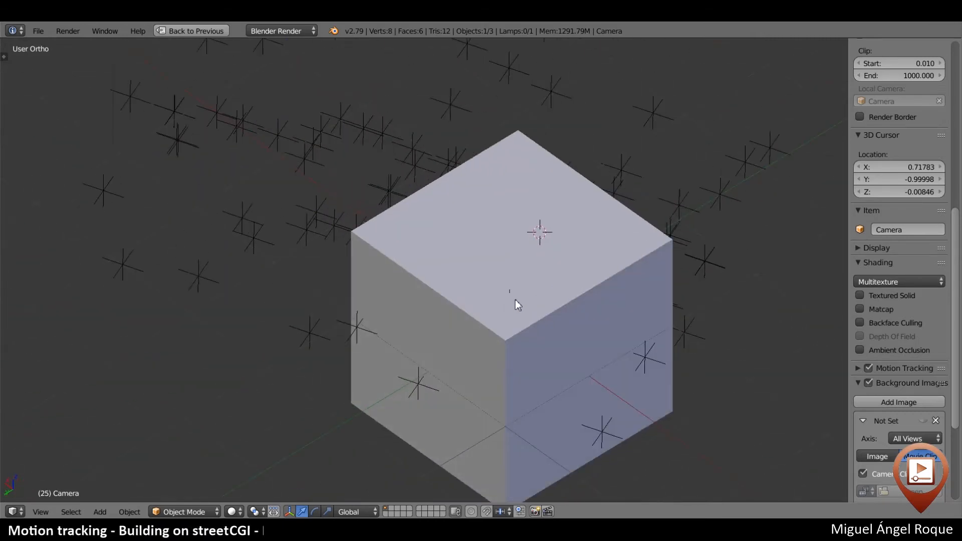
Leave the maximized 3D view and maximize the movie clip editor showing the street clip
scroll(514, 299, up, 3)
key(ctrl+space)
key(ctrl+space)
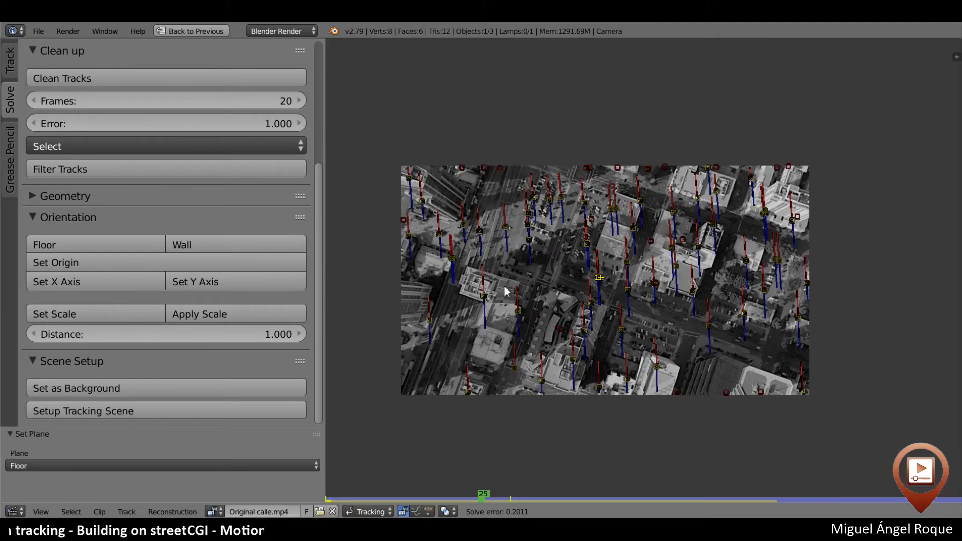
scroll(505, 286, down, 1)
scroll(507, 291, up, 3)
middle_drag(509, 290, 595, 262)
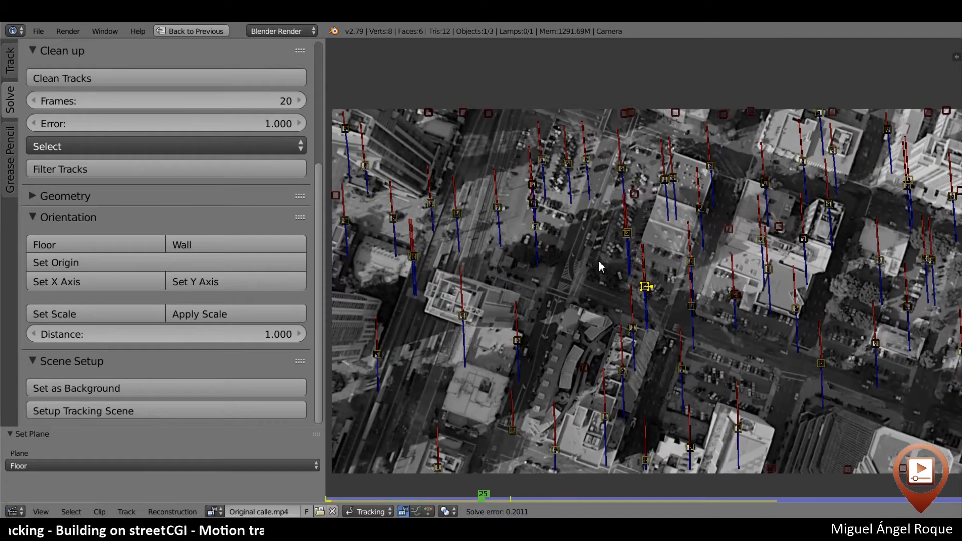
Replace the track selection with the upper car-park track, the lower street-crossing track and the street track beside the right-hand car park
key(a)
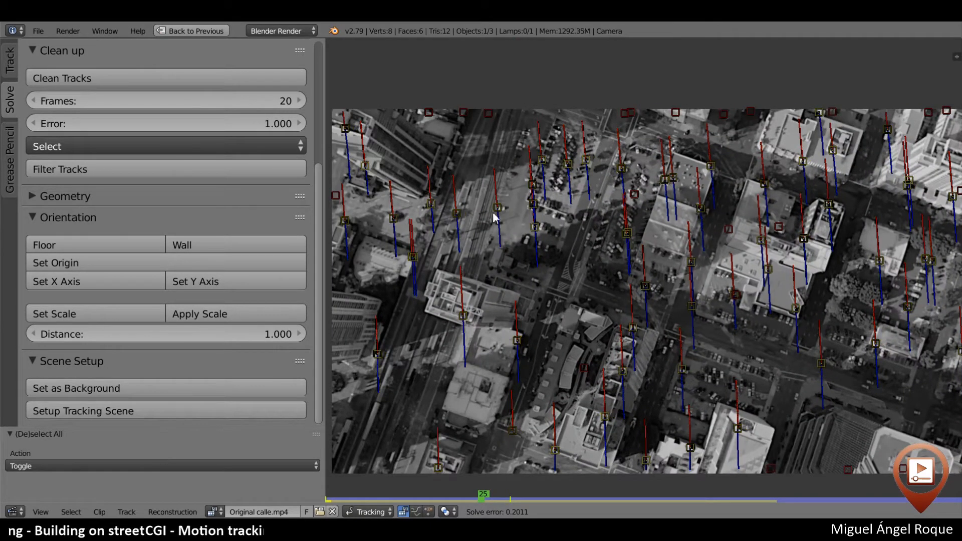
right_click(546, 167)
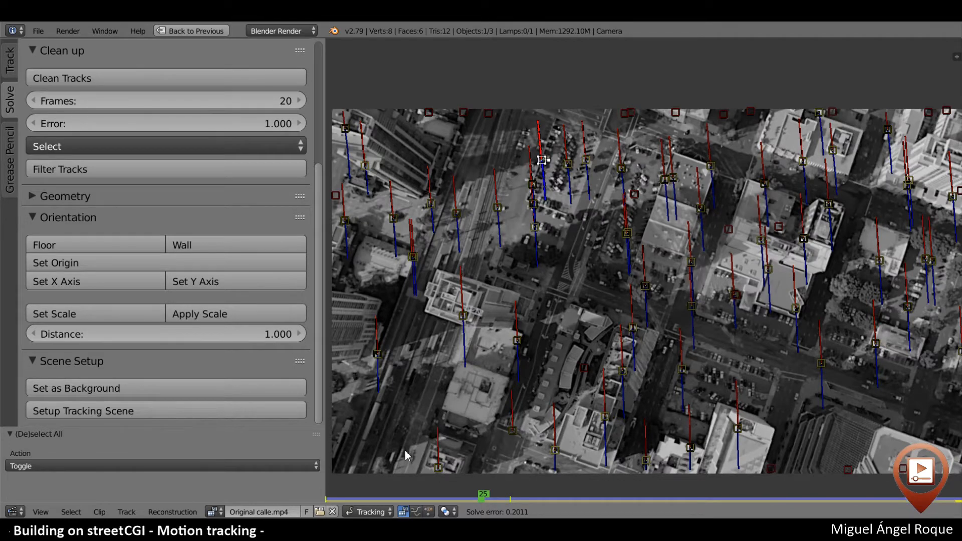
middle_drag(407, 456, 412, 317)
shift+right_click(512, 316)
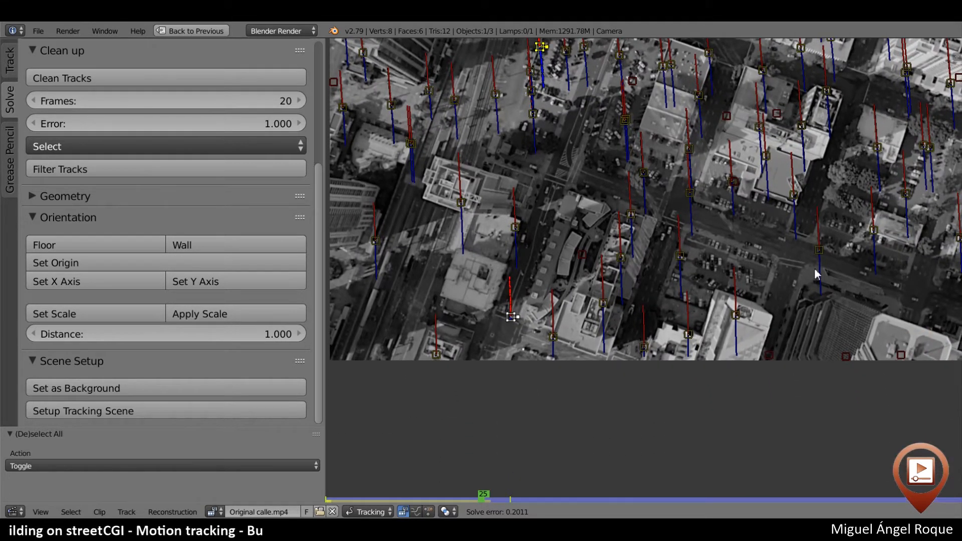
shift+right_click(818, 252)
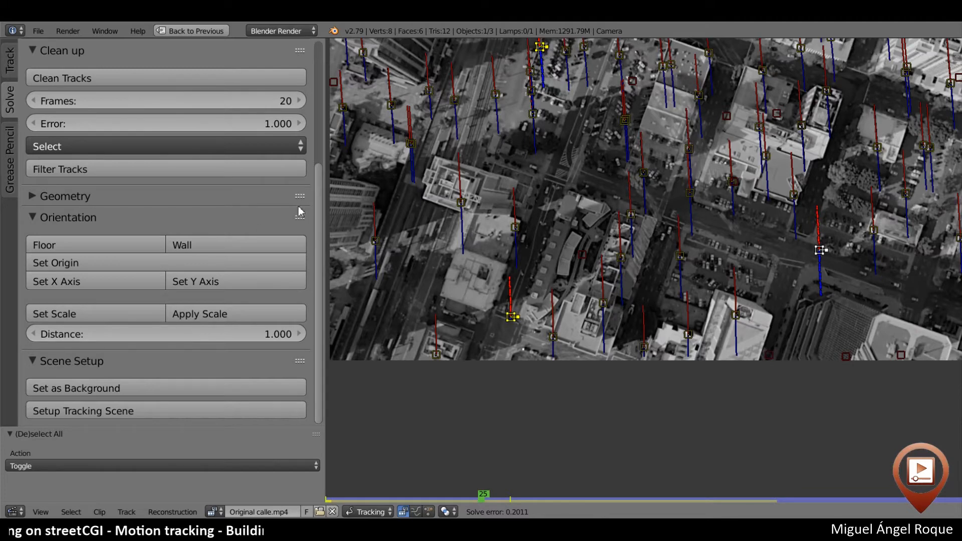
Set the three selected ground-level tracks as the floor of the solved scene, with the 3D view showing the camera view
key(ctrl+Up)
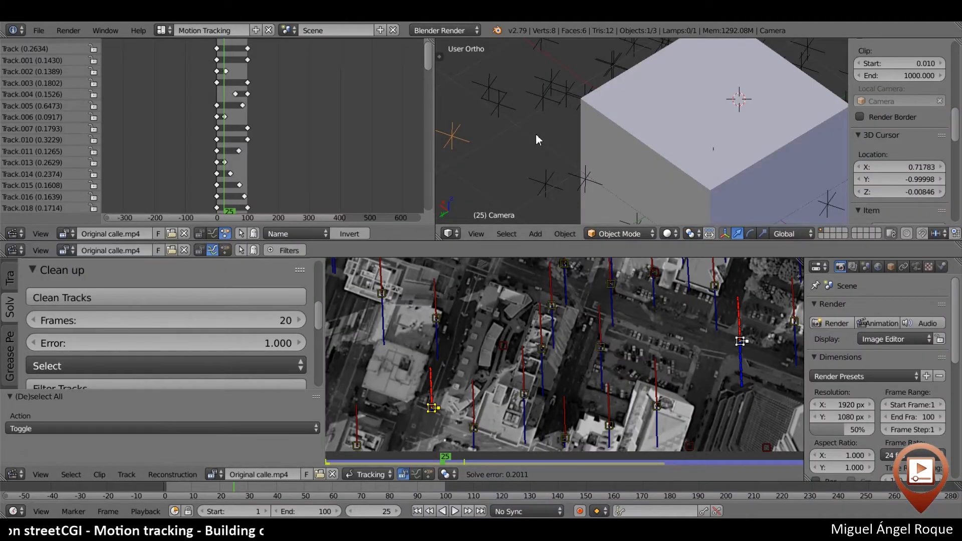
key(KP_0)
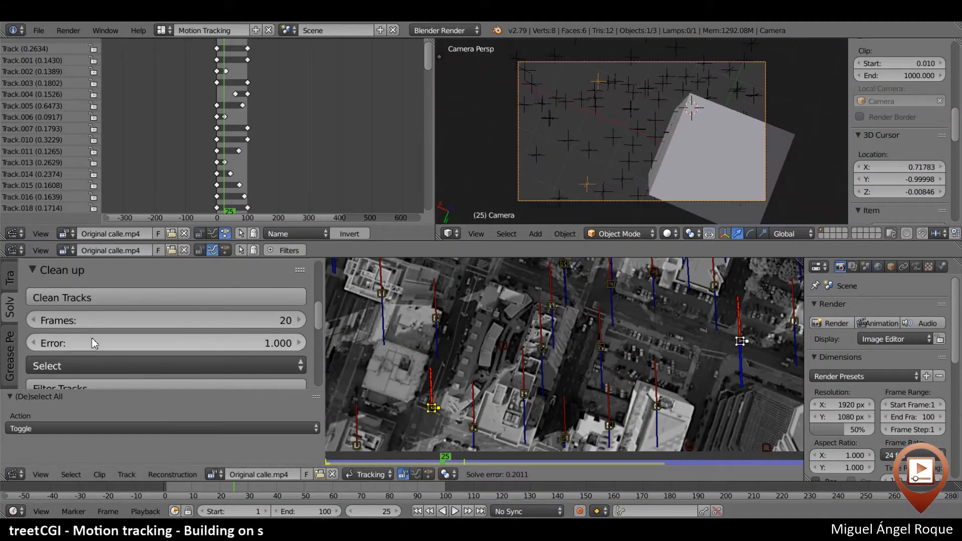
scroll(96, 333, down, 4)
scroll(100, 337, down, 3)
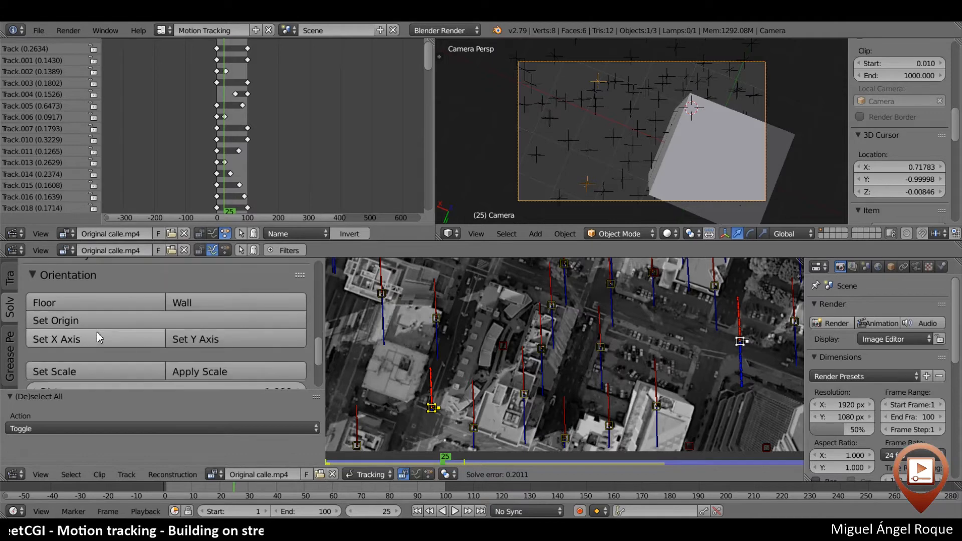
click(95, 301)
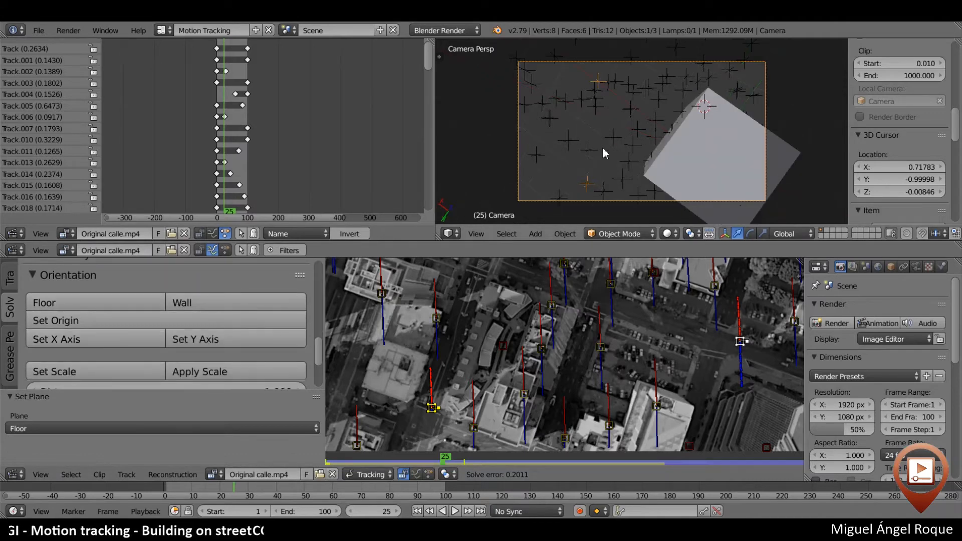
Inspect the track markers against the floor line in a maximized front view and at an angle, ending in the camera view
key(shift+space)
middle_drag(563, 284, 444, 188)
key(KP_1)
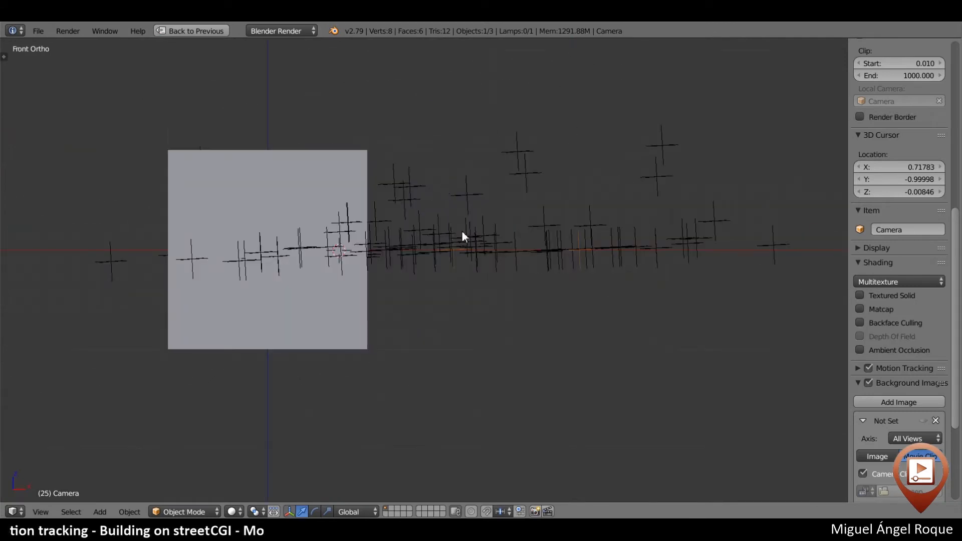
scroll(456, 243, up, 2)
scroll(455, 245, down, 3)
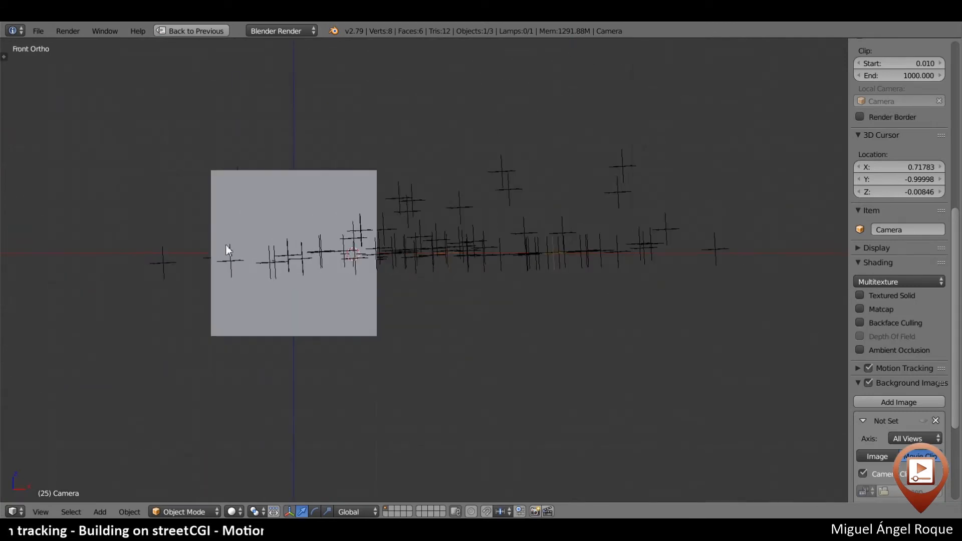
middle_drag(460, 235, 498, 266)
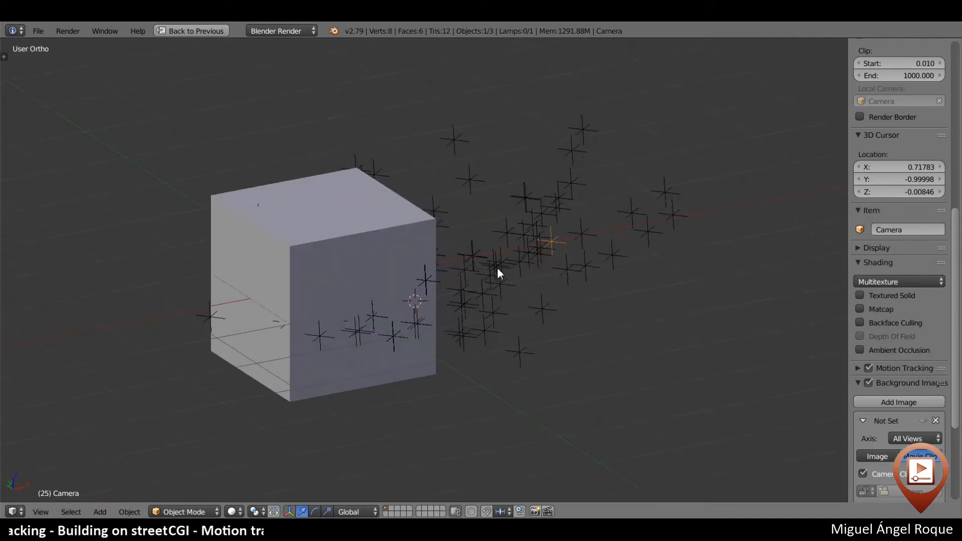
key(KP_0)
key(shift+space)
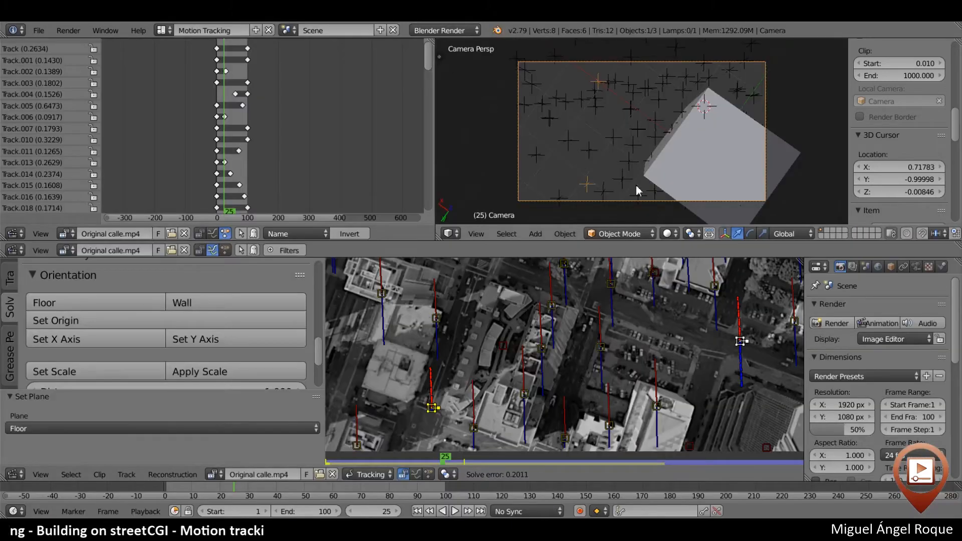
key(shift+space)
key(shift+space)
key(shift+space)
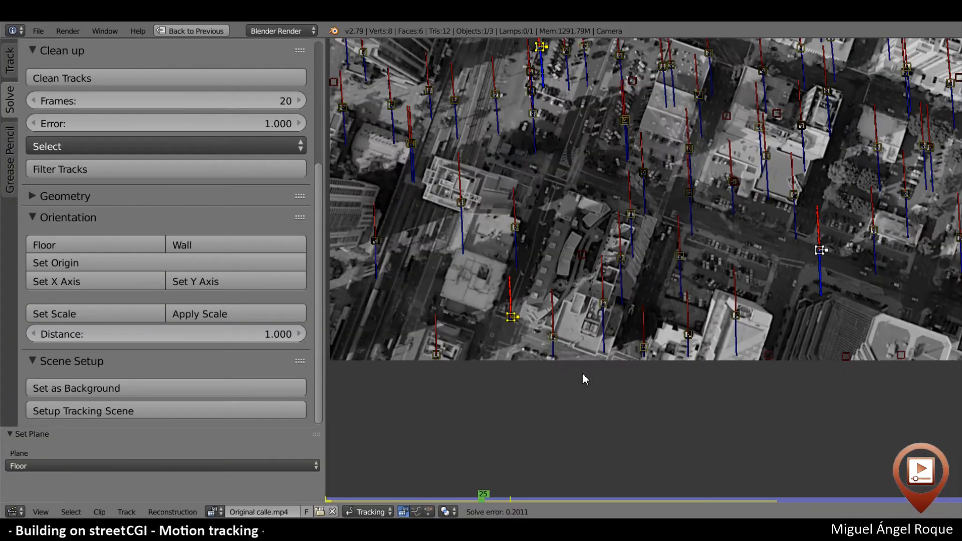
middle_drag(583, 372, 575, 402)
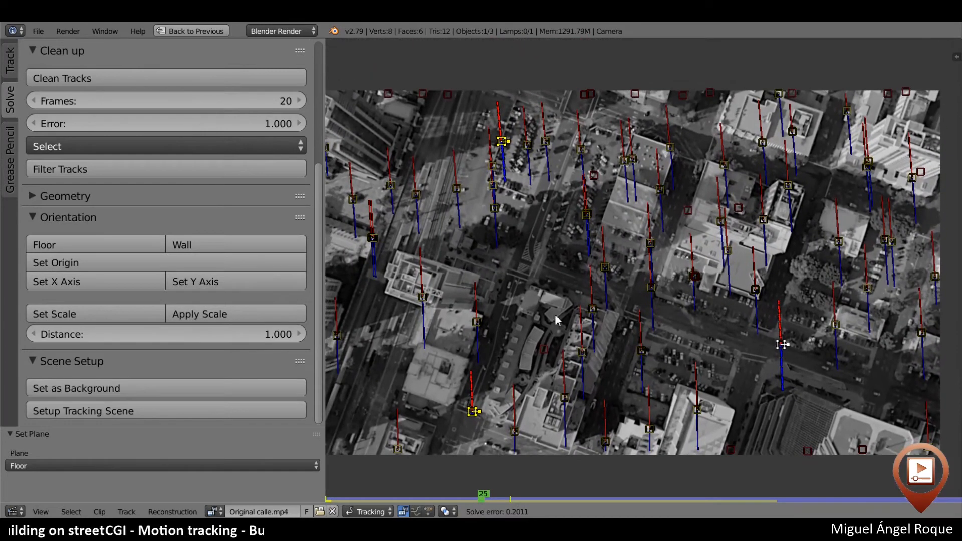
middle_drag(489, 242, 526, 231)
scroll(528, 234, up, 2)
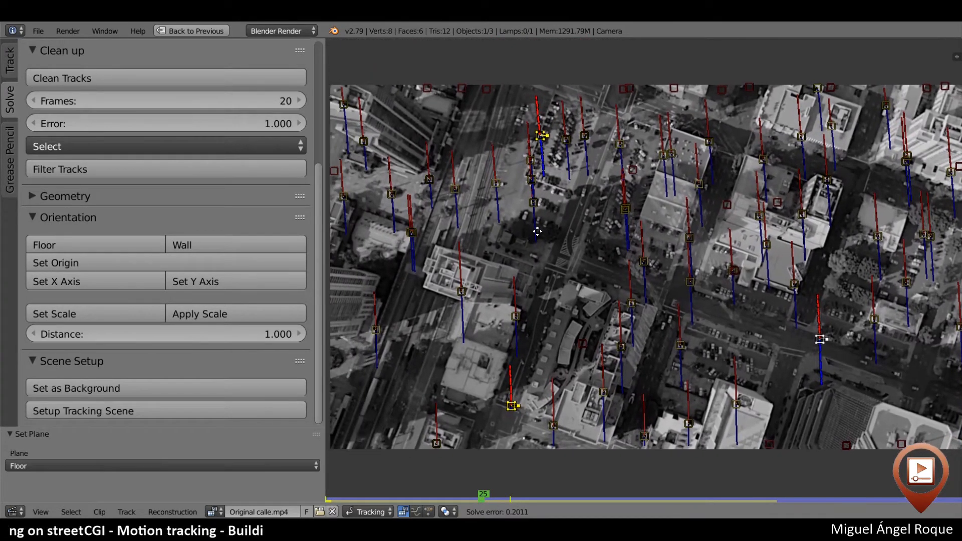
key(ctrl+space)
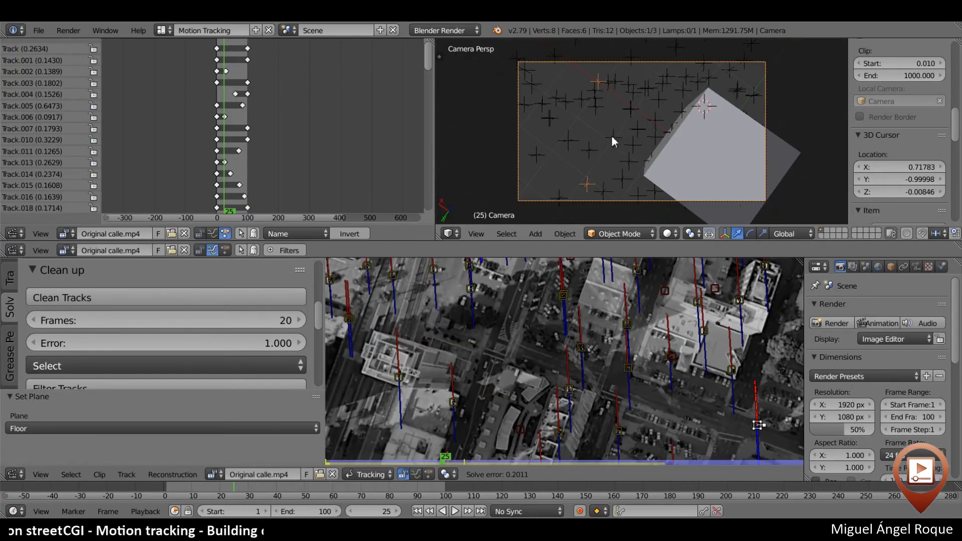
Display the cube as wireframe and examine how the selected floor markers sit on the grid from an angled view
scroll(612, 146, up, 2)
scroll(612, 147, down, 2)
scroll(611, 148, up, 3)
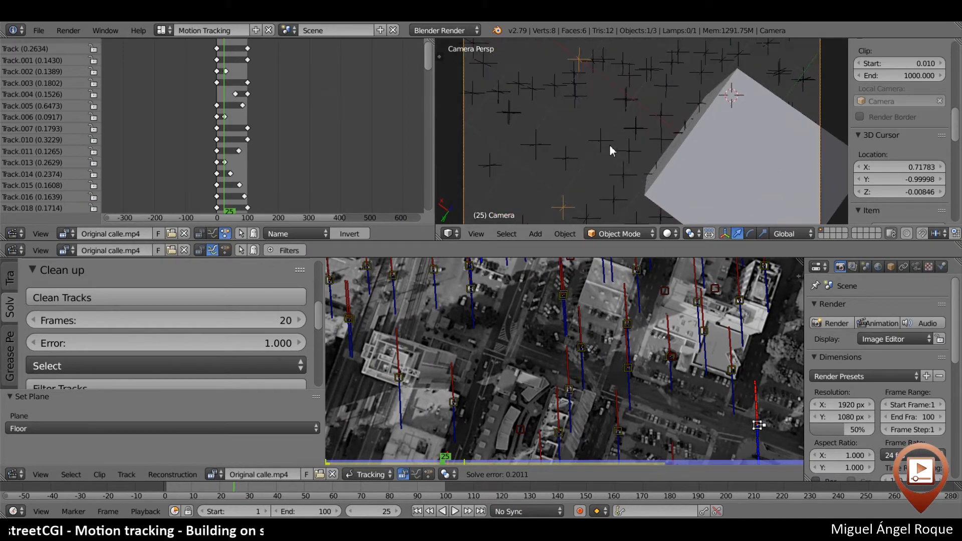
middle_drag(685, 163, 601, 97)
scroll(643, 159, down, 2)
key(z)
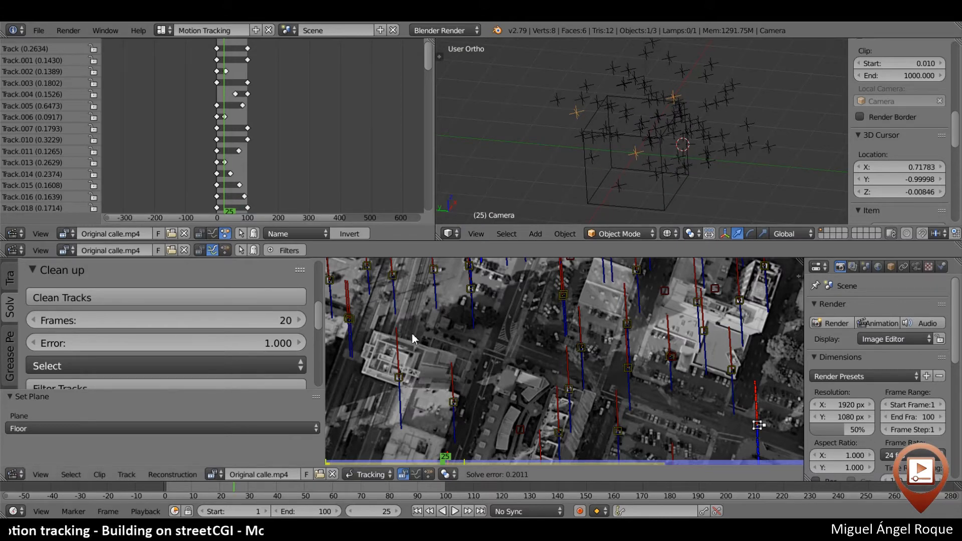
Maximize the movie clip editor and select only the lowest track at the near edge of the car park
key(ctrl+Up)
scroll(554, 327, up, 1)
scroll(553, 327, down, 1)
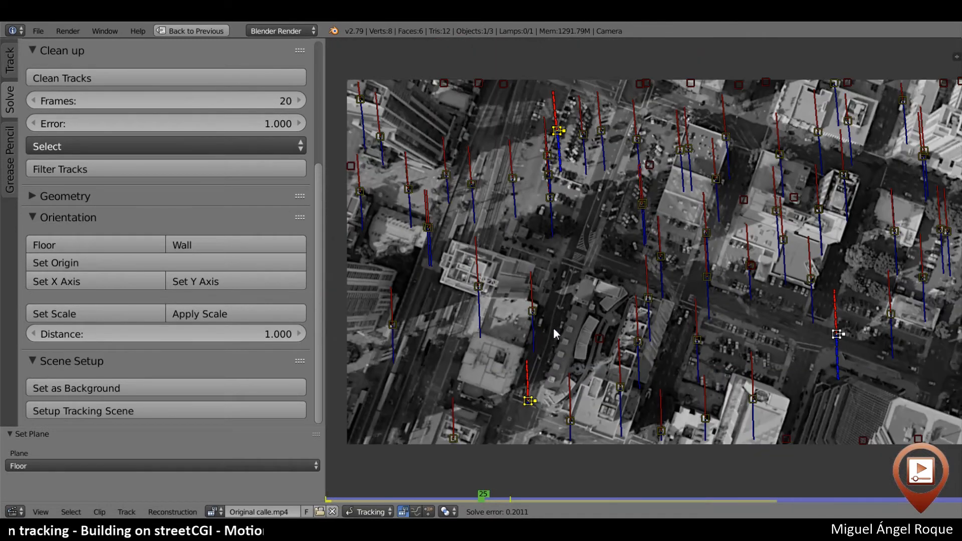
scroll(554, 327, up, 2)
middle_drag(531, 202, 598, 250)
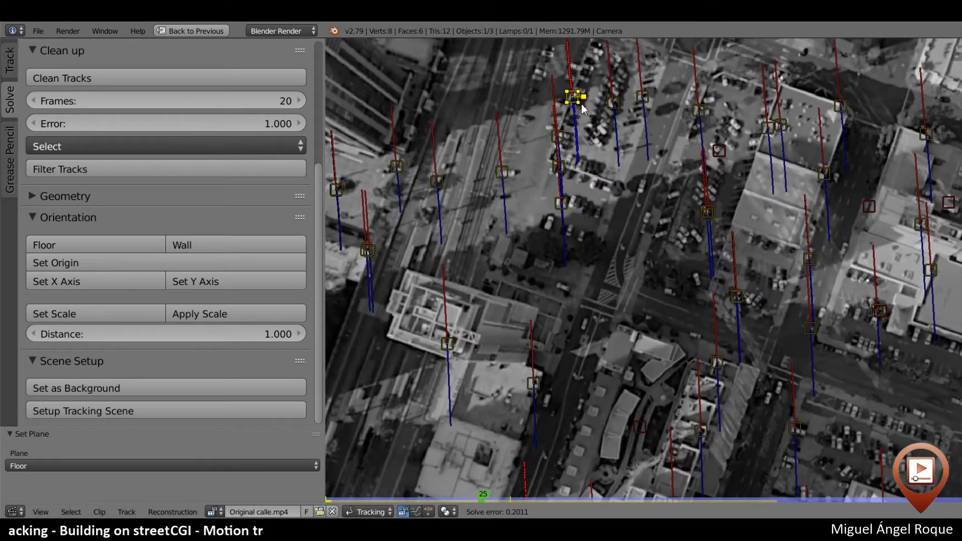
click(560, 202)
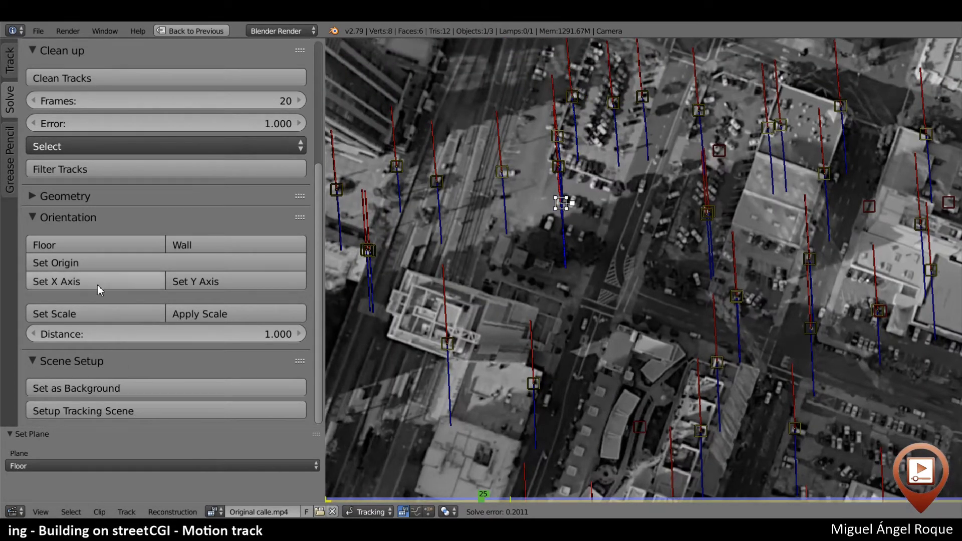
Set the scene origin at the selected car-park track, with the 3D view looking through the camera
click(86, 259)
key(ctrl+Up)
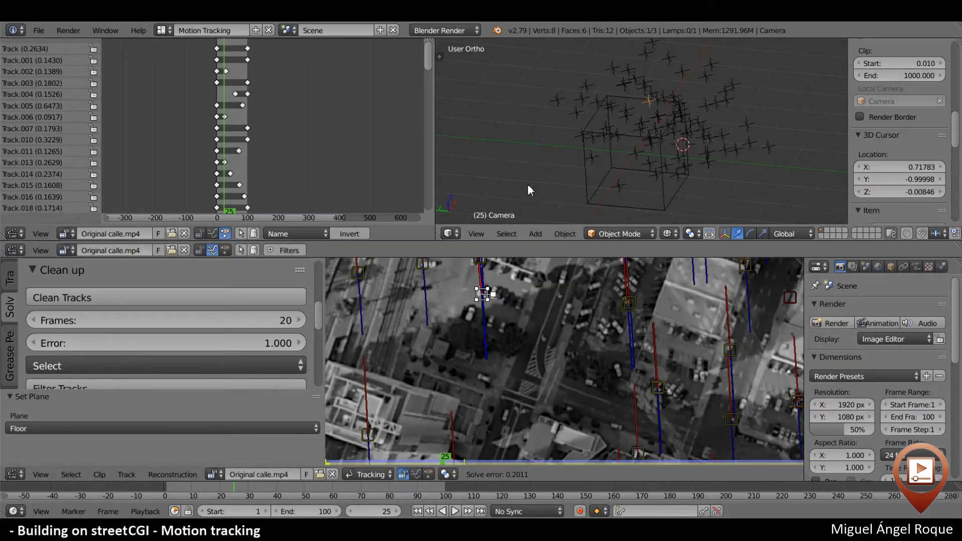
key(Right)
key(KP_0)
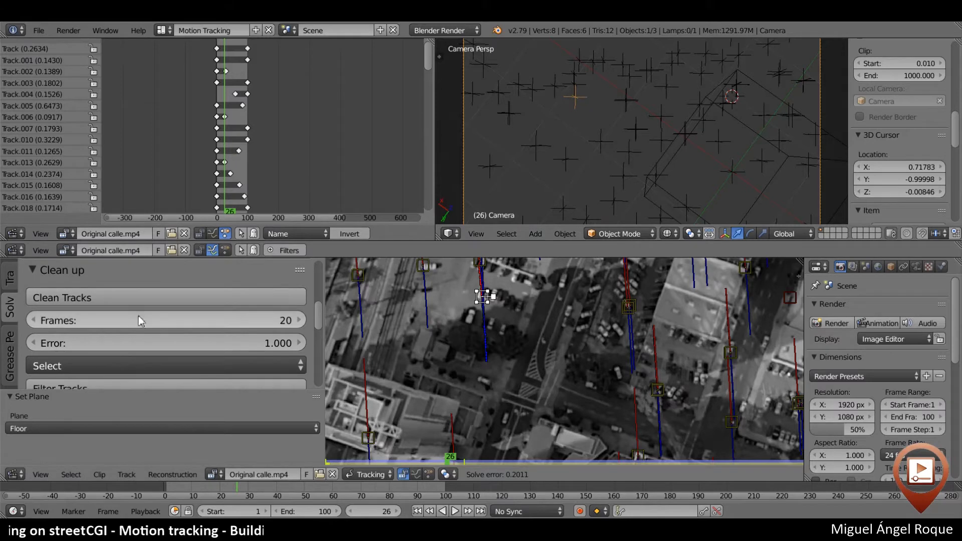
scroll(125, 327, down, 6)
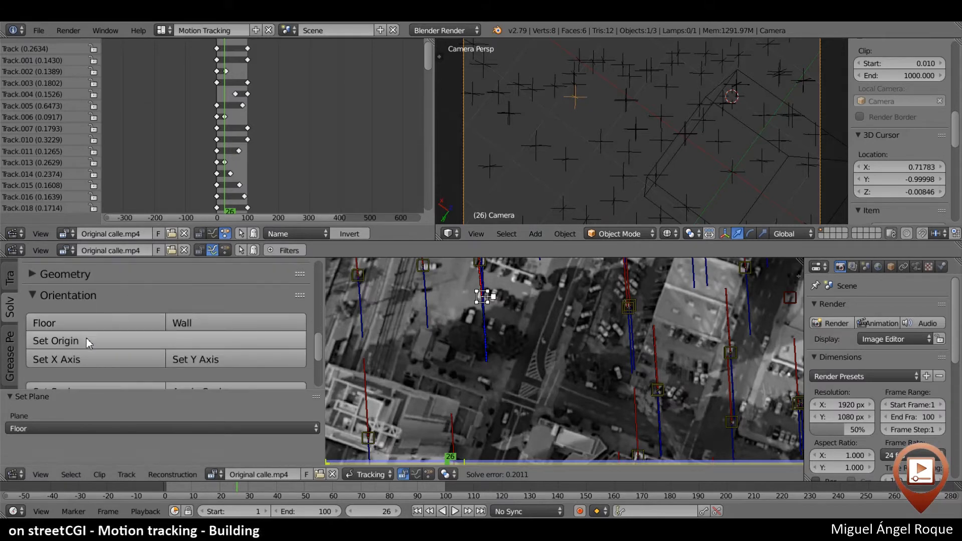
click(87, 342)
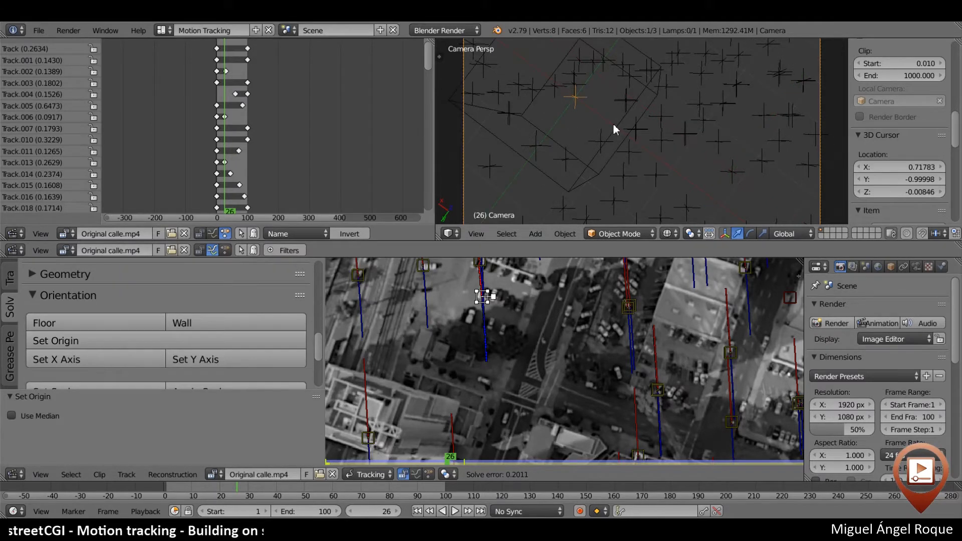
Return the cube to solid shading and show the background clip image in the maximized camera view
key(z)
key(z)
key(z)
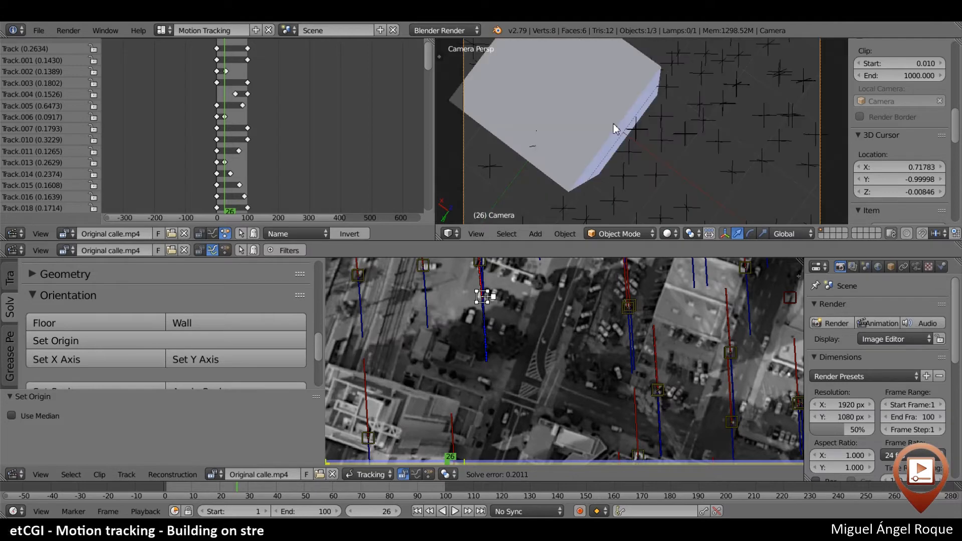
key(shift+space)
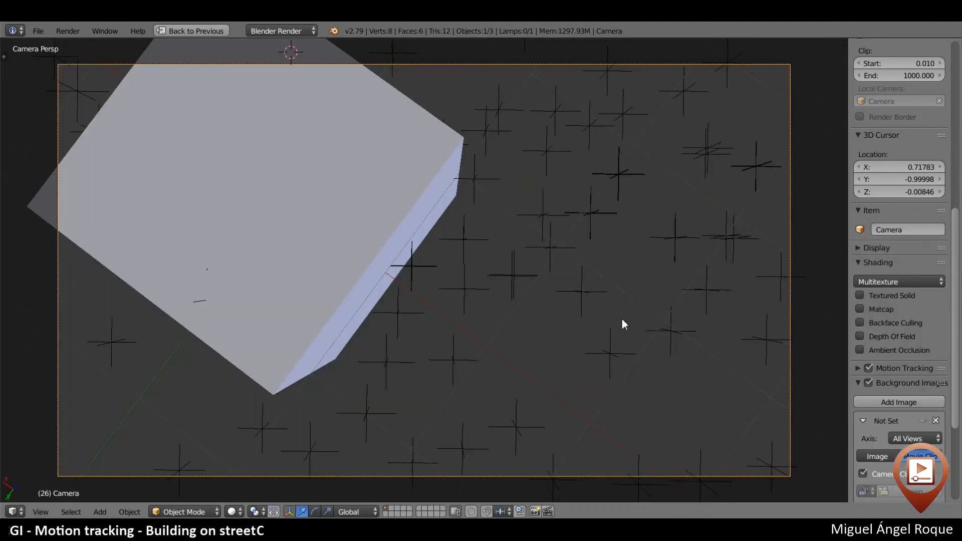
click(923, 421)
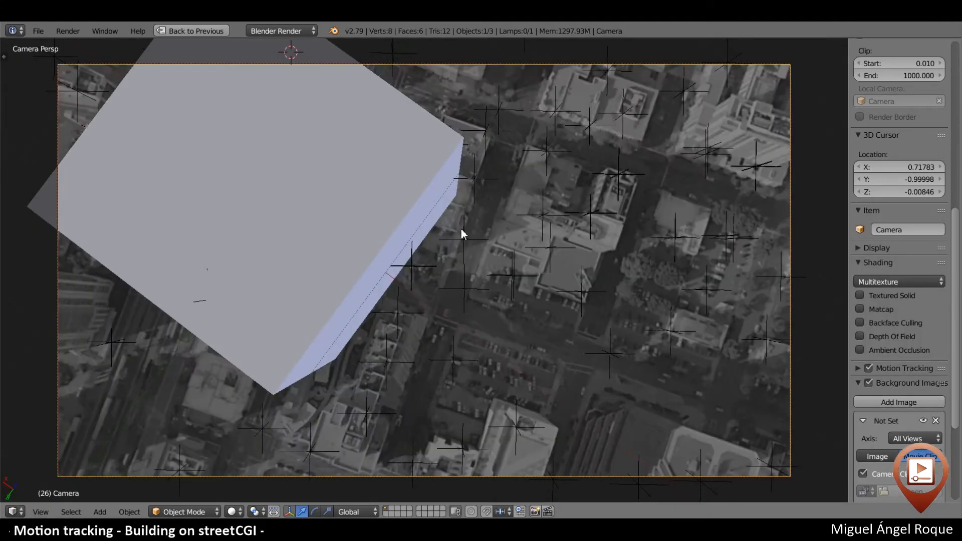
Play the animation to check how the cube follows the footage, stop it and restore the full layout
key(alt+a)
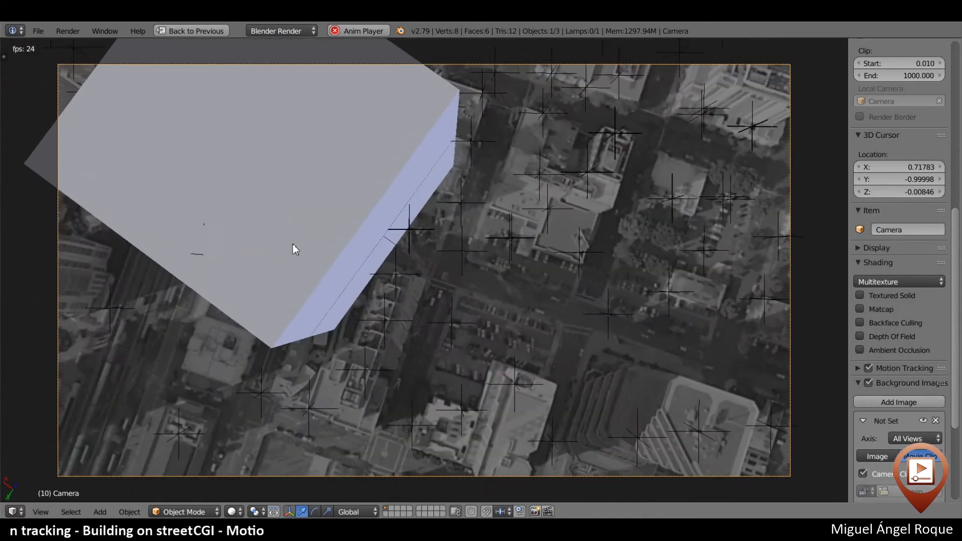
key(Escape)
key(ctrl+space)
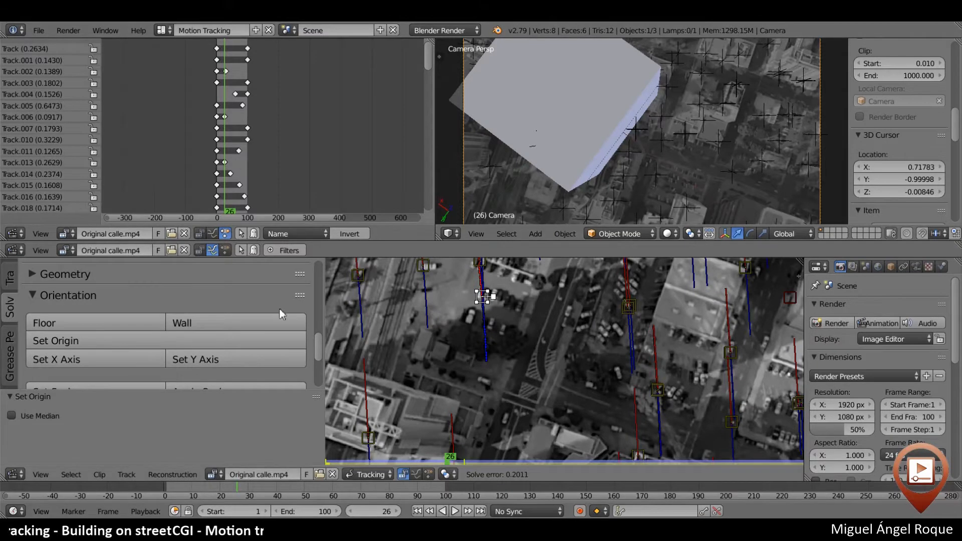
Select the cube and view it from an angle against the markers before returning to the camera view
right_click(591, 130)
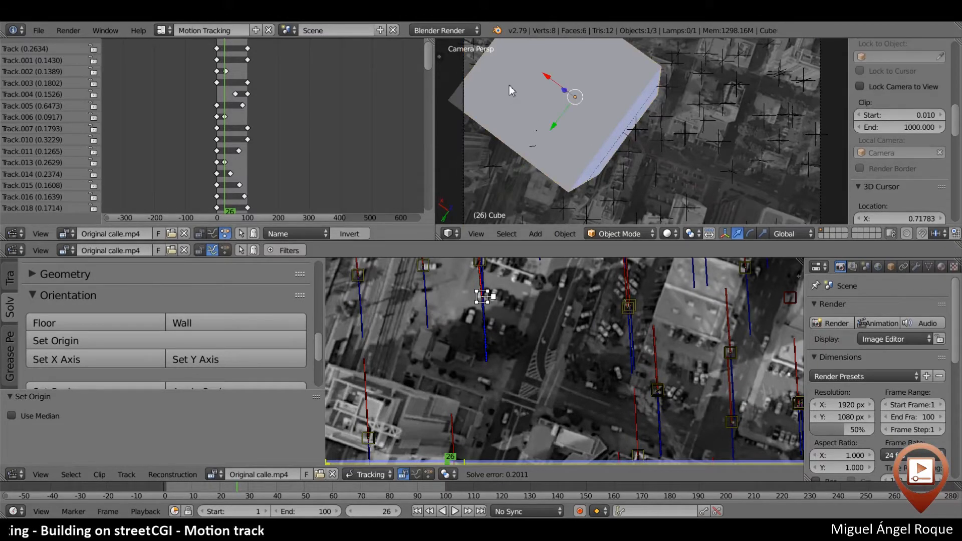
middle_drag(588, 100, 559, 76)
key(Right)
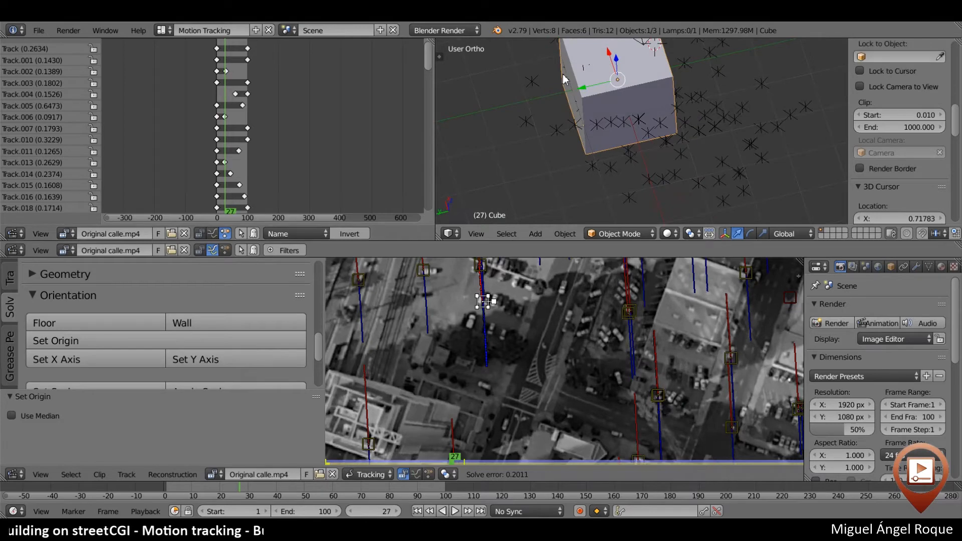
key(KP_0)
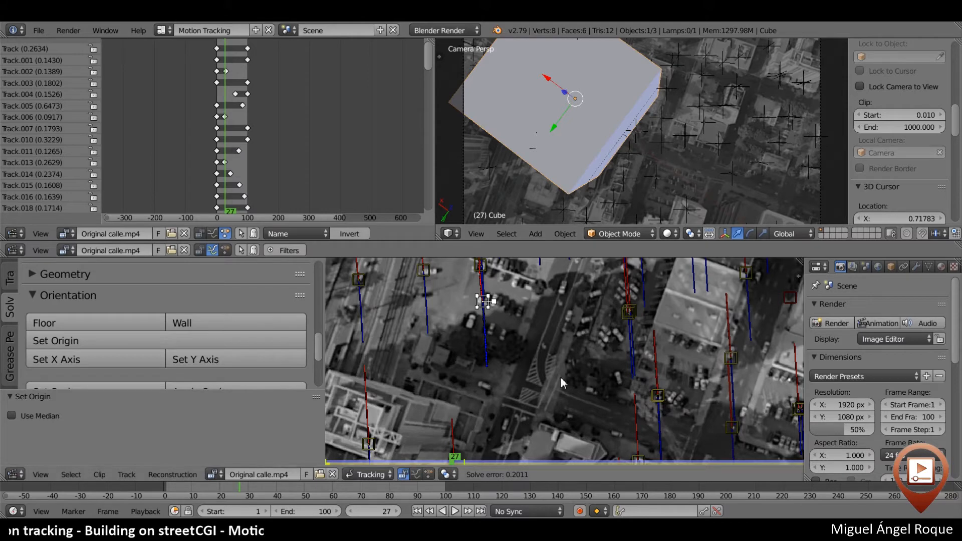
Maximize the movie clip editor and select the track at the central street intersection
key(ctrl+Up)
scroll(551, 267, up, 2)
scroll(551, 267, down, 4)
middle_drag(658, 251, 598, 215)
middle_drag(710, 238, 548, 215)
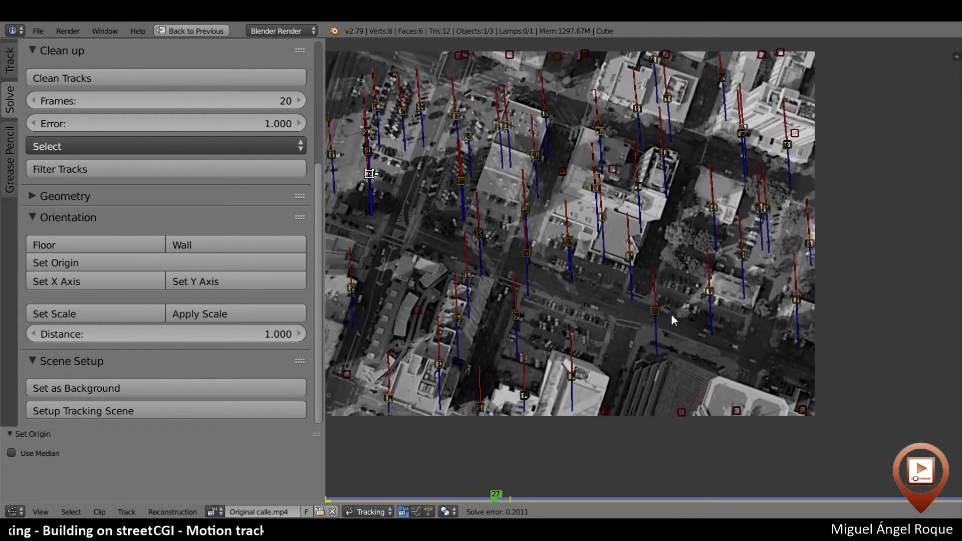
right_click(524, 252)
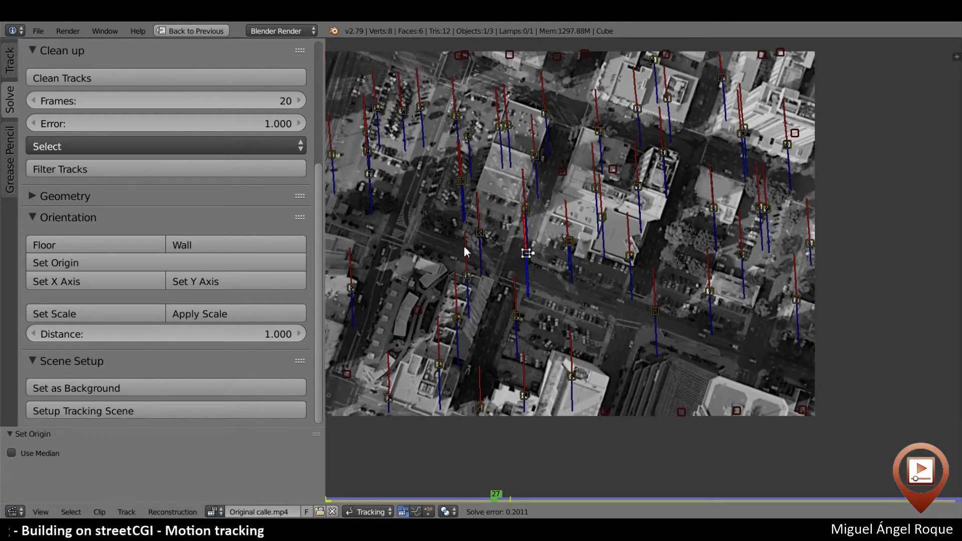
Switch the selection back to the car-park track used as the origin
middle_drag(407, 217, 458, 253)
right_click(415, 214)
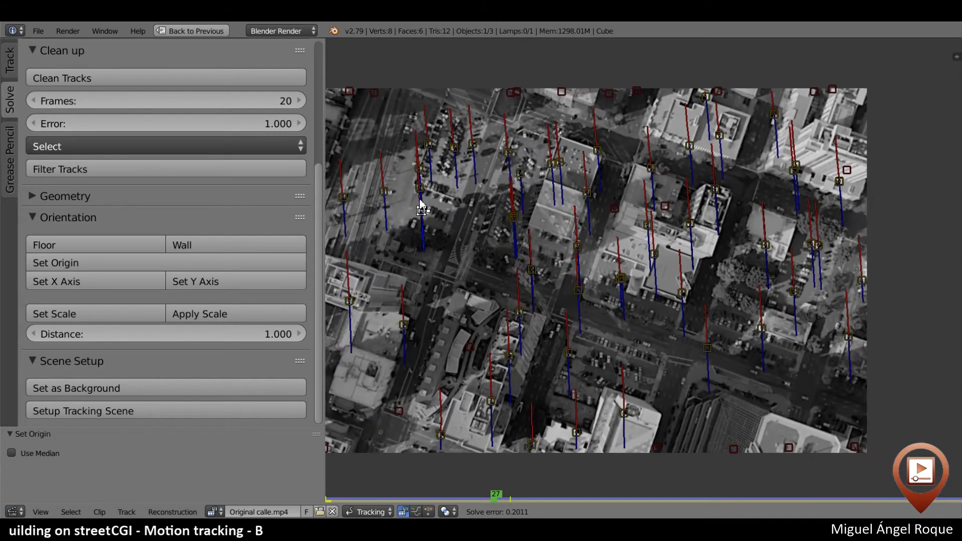
scroll(486, 210, down, 3)
middle_drag(425, 210, 638, 300)
scroll(486, 209, up, 5)
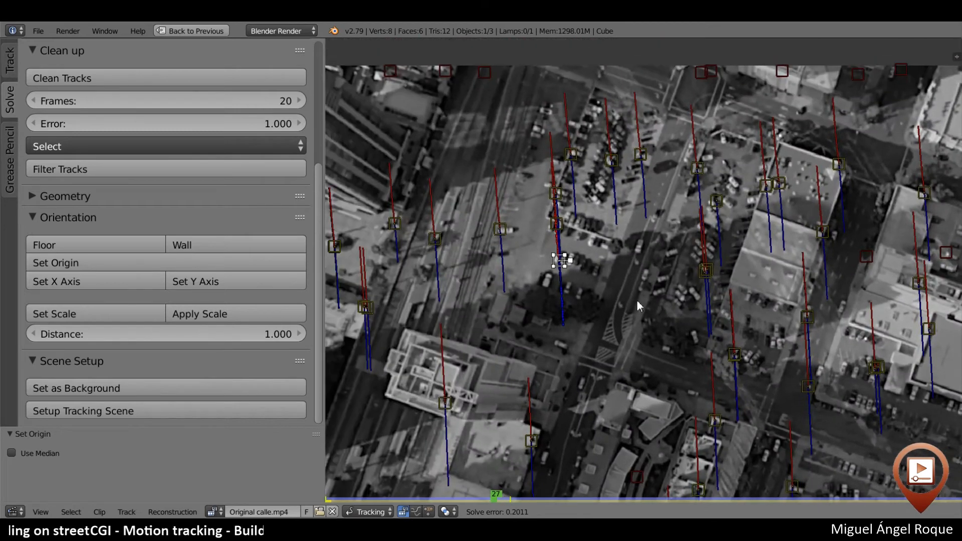
Circle the origin track in the car park with a freehand grease pencil annotation
mouse_move(604, 287)
mouse_down()
mouse_move(564, 234)
mouse_move(603, 293)
mouse_move(537, 248)
mouse_move(602, 263)
mouse_move(562, 235)
mouse_up()
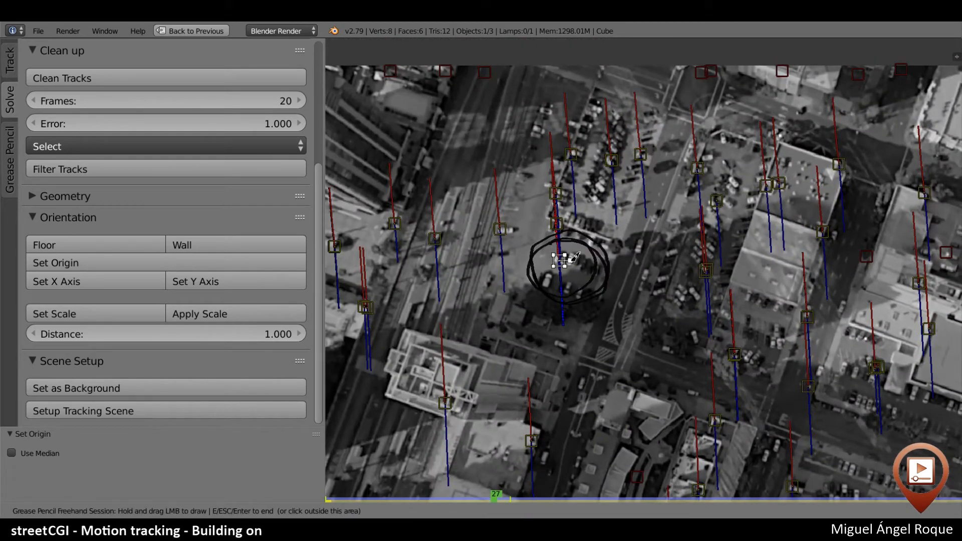
scroll(680, 274, down, 1)
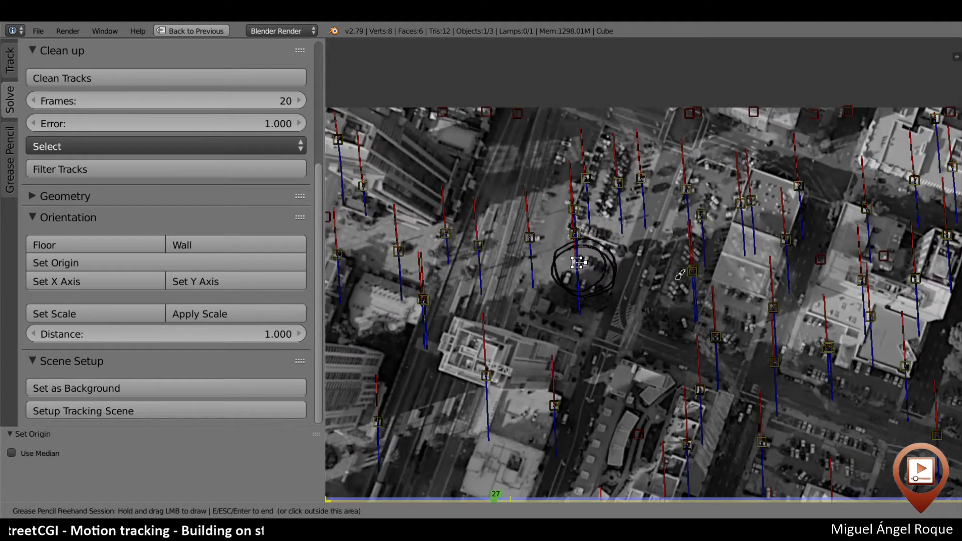
key(Escape)
Select the track at the street intersection east of the car park, circle it in grease pencil and link it to the origin circle
click(775, 362)
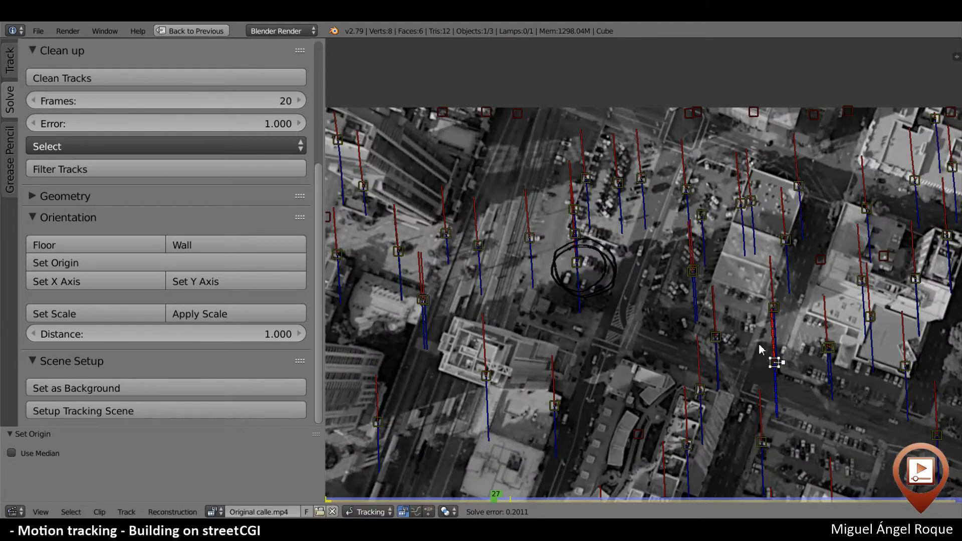
key(d)
mouse_move(756, 339)
mouse_down()
mouse_move(802, 391)
mouse_move(748, 381)
mouse_move(766, 339)
mouse_move(763, 385)
mouse_up()
mouse_move(584, 266)
mouse_down()
mouse_move(695, 306)
mouse_move(730, 321)
mouse_move(596, 278)
mouse_move(763, 345)
mouse_move(618, 300)
mouse_move(643, 301)
mouse_up()
key(Escape)
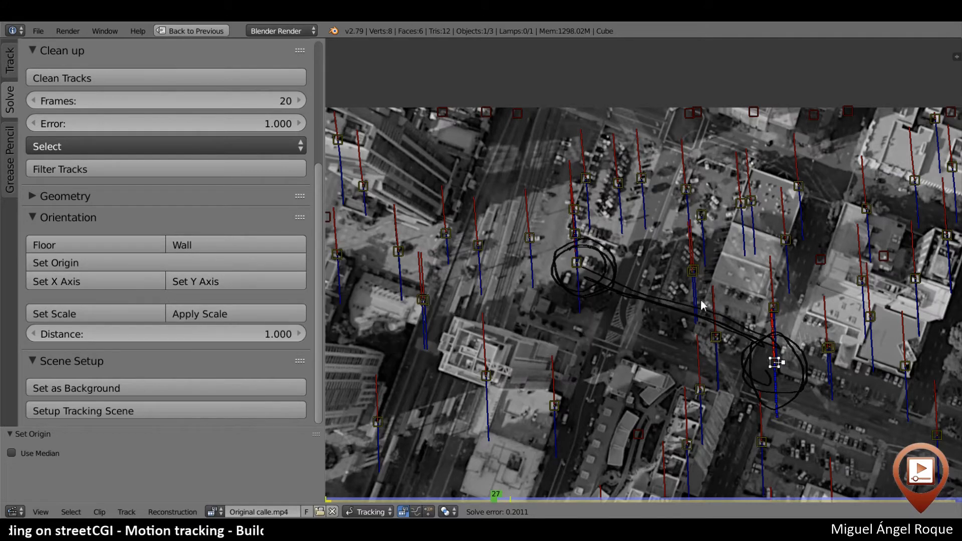
Write the axis letters X and Y in grease pencil below the line linking the two circled tracks
key(x)
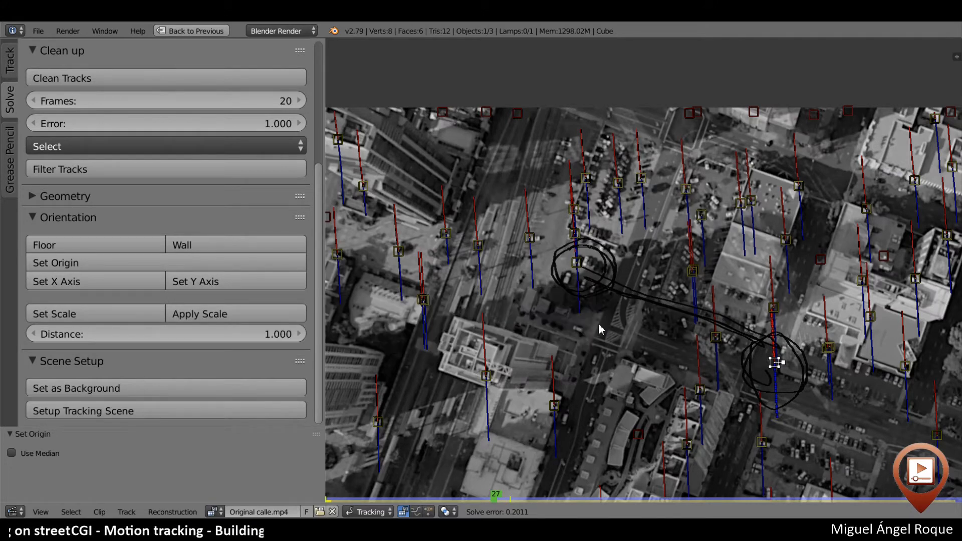
key(d)
mouse_move(625, 310)
mouse_down()
mouse_move(654, 346)
mouse_move(606, 344)
mouse_up()
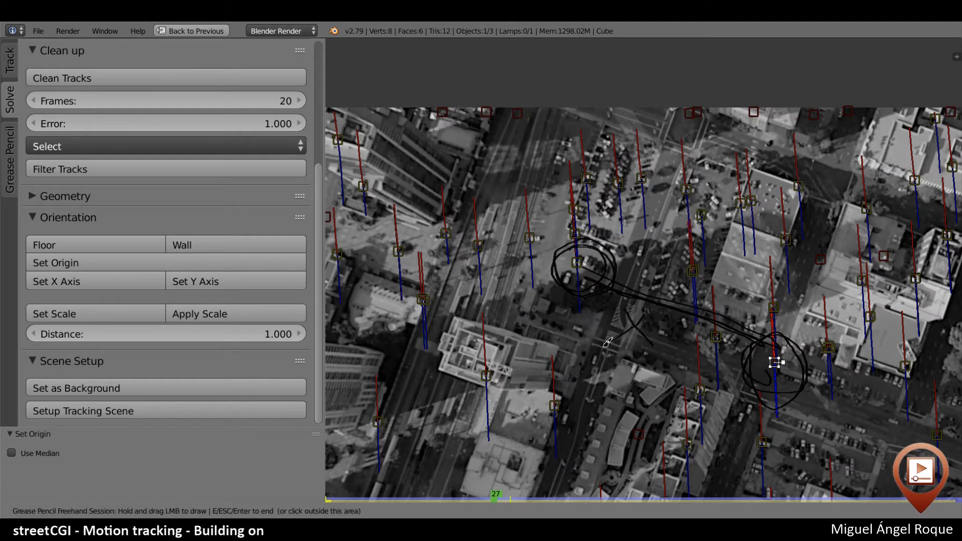
mouse_move(668, 357)
mouse_down()
mouse_move(651, 391)
mouse_move(670, 382)
mouse_up()
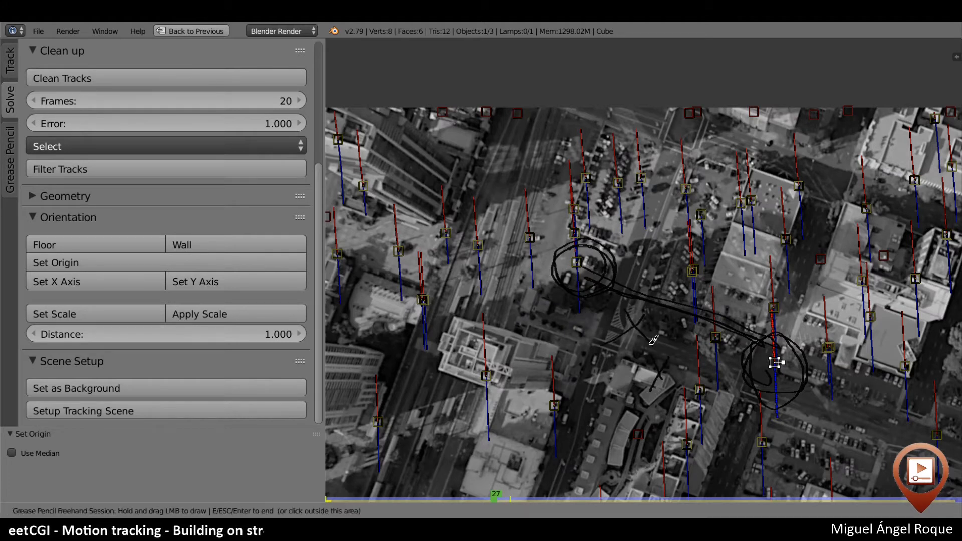
key(Escape)
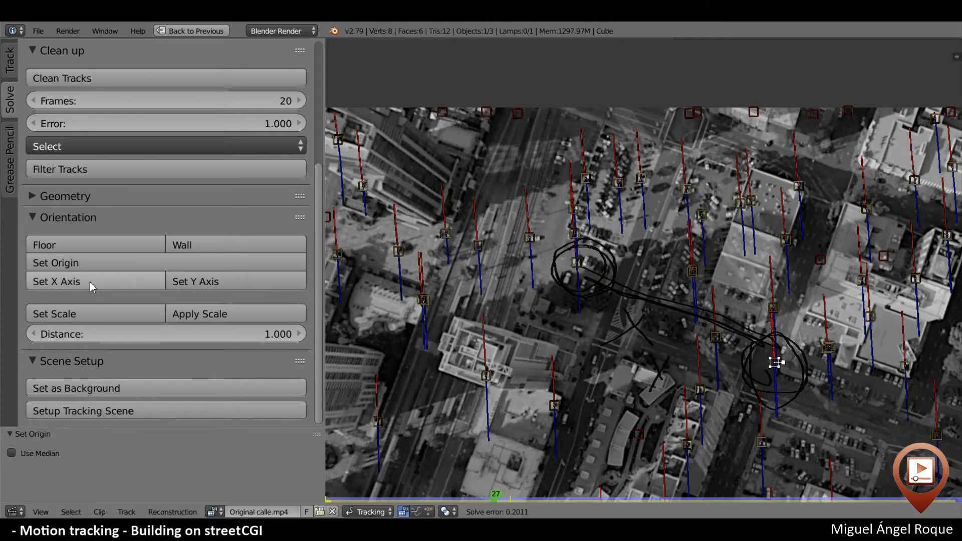
Restore the full layout, set the selected intersection track as the X axis, and change it to the Y axis
key(ctrl+Up)
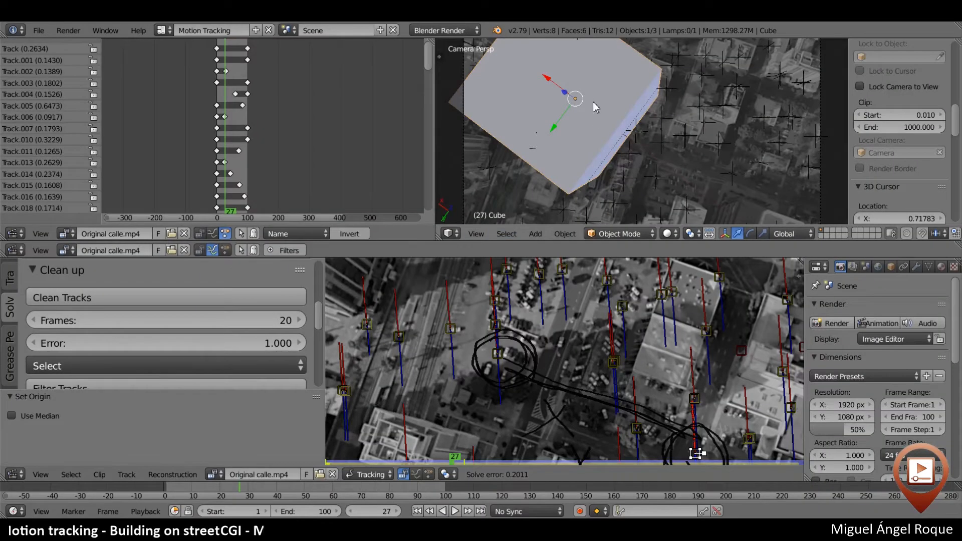
scroll(169, 333, up, 4)
scroll(167, 335, down, 10)
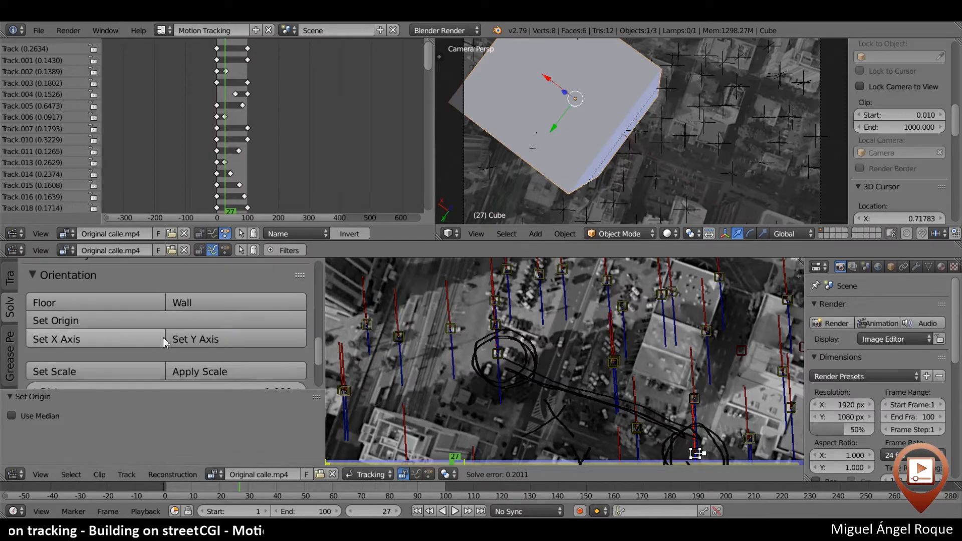
click(86, 342)
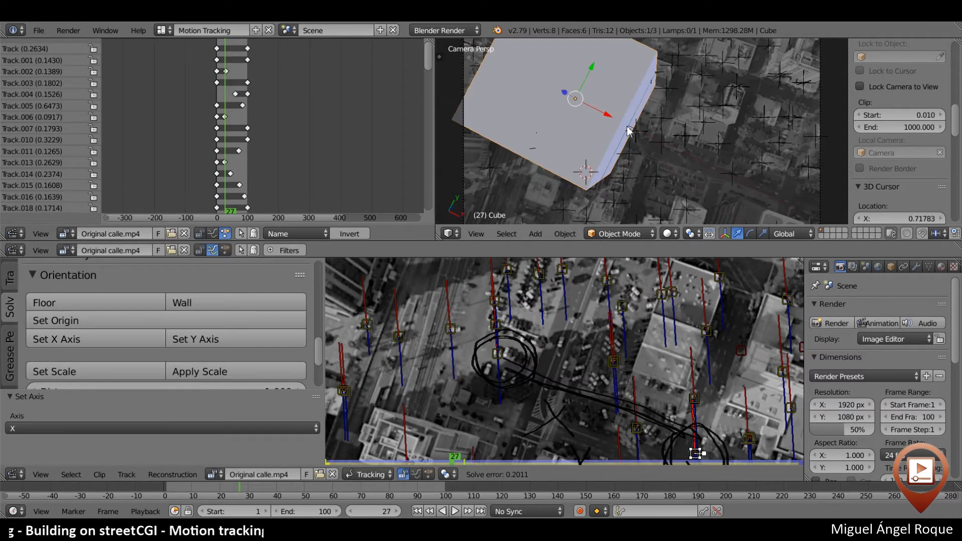
click(202, 339)
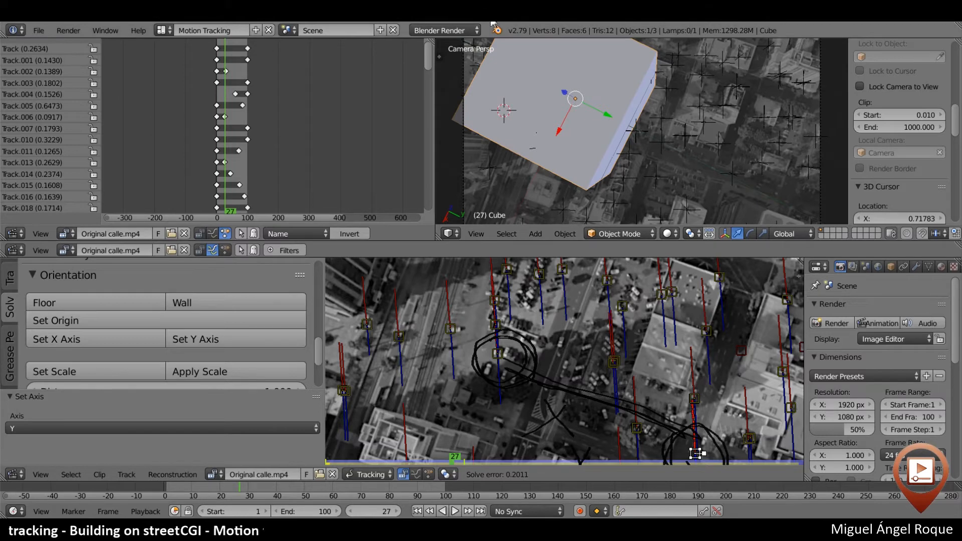
key(shift+space)
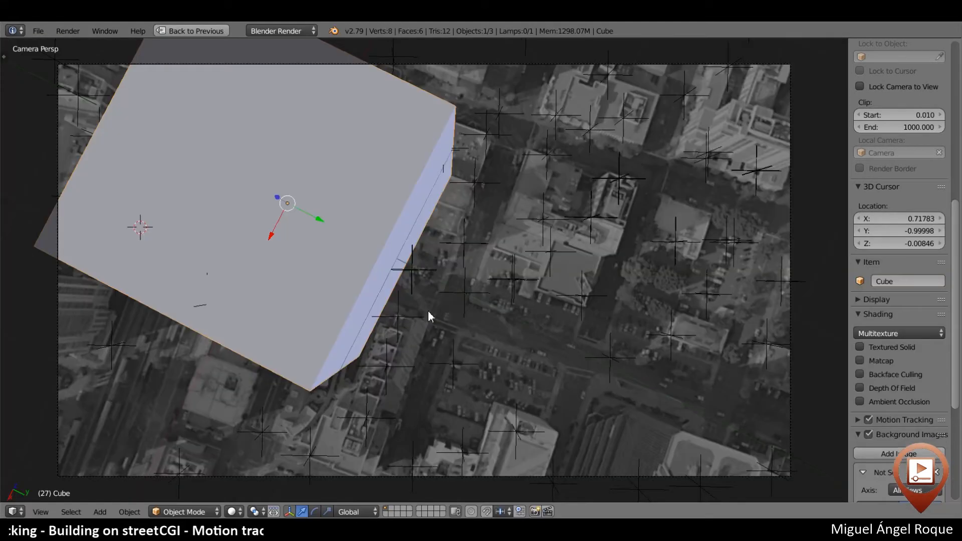
key(shift+space)
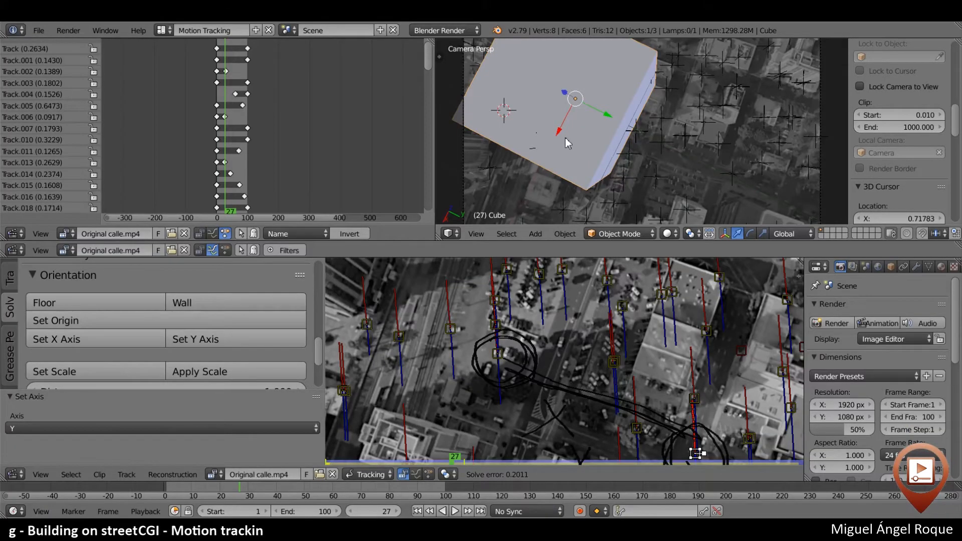
Look over the scale options for the solved clip and show the scene properties with the unit settings
scroll(182, 319, down, 4)
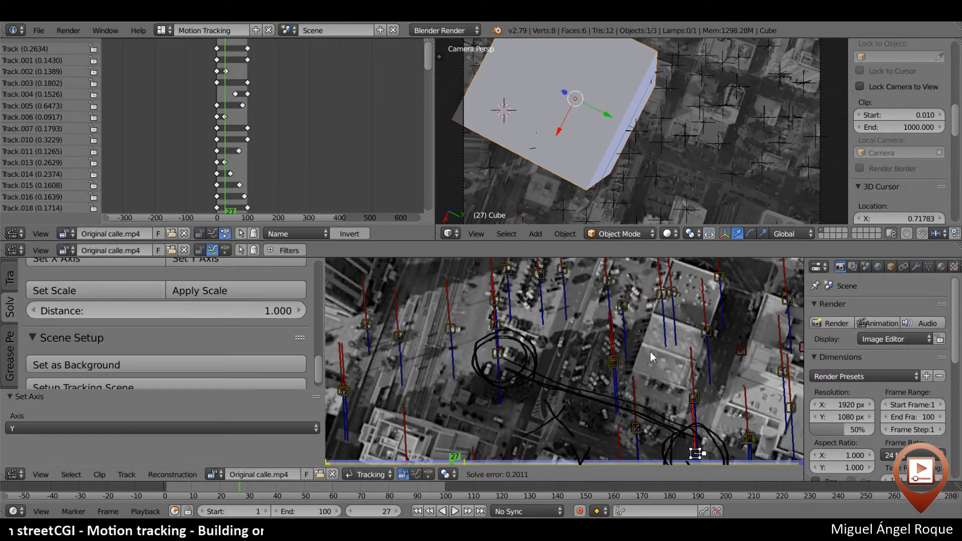
key(ctrl+Up)
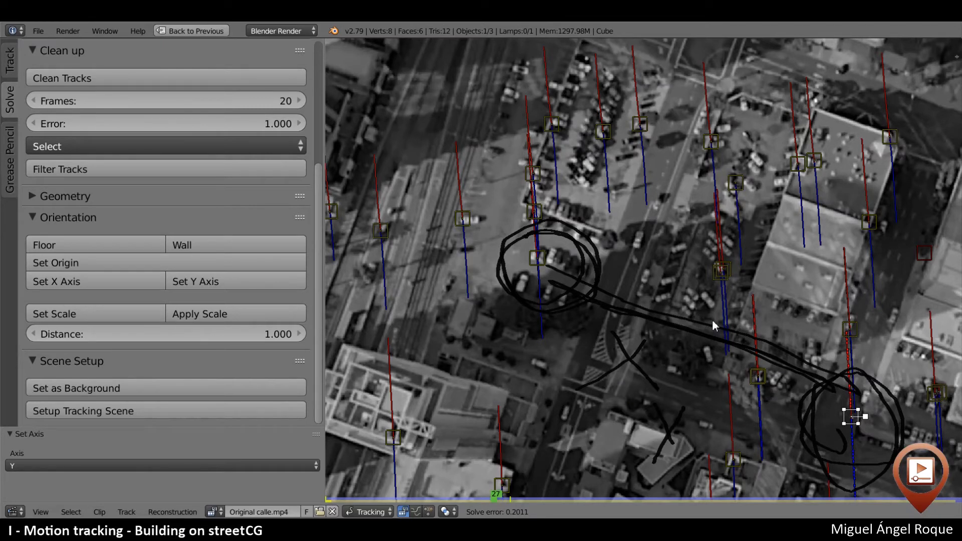
key(ctrl+Up)
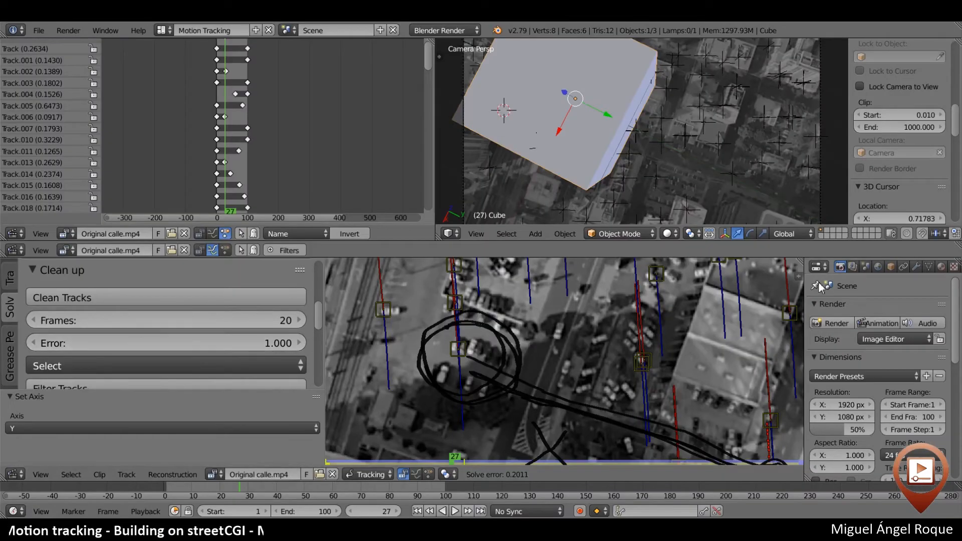
click(853, 267)
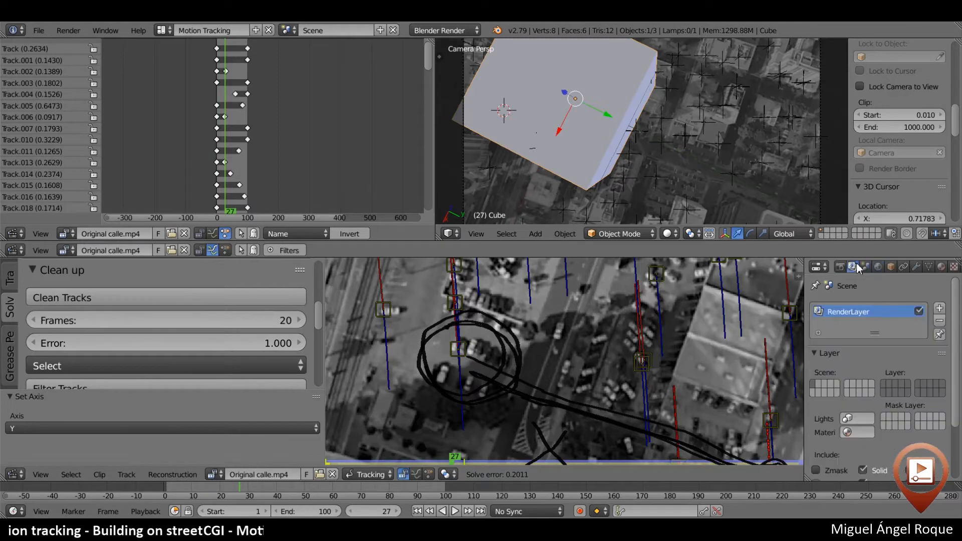
click(866, 267)
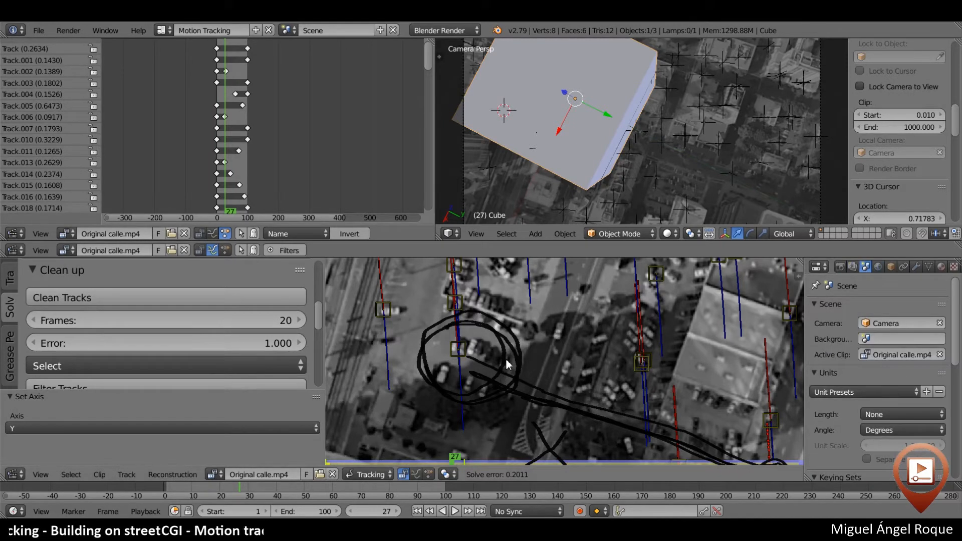
Maximize the movie clip editor and select the two tracks on neighbouring car rows in the upper car park
key(shift+space)
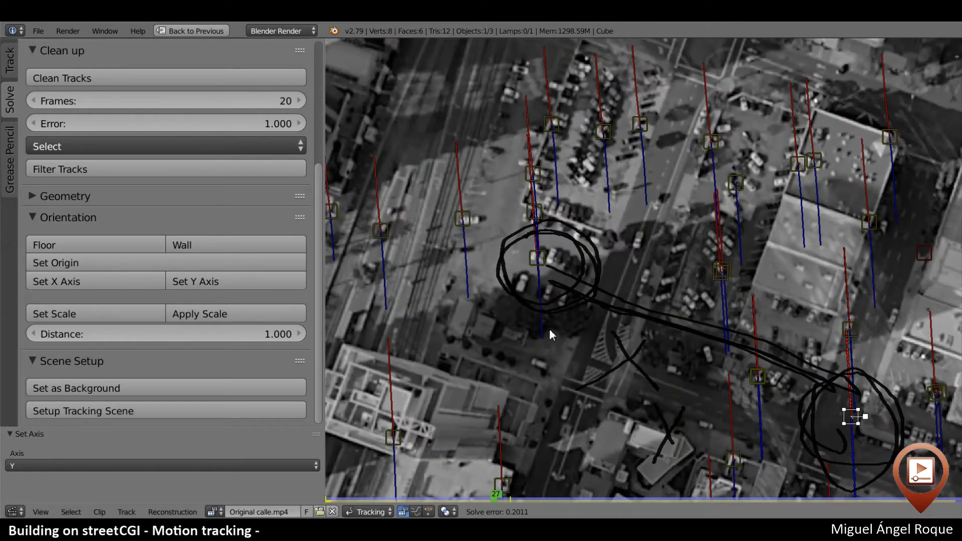
scroll(482, 287, up, 2)
scroll(484, 294, down, 5)
scroll(483, 293, up, 4)
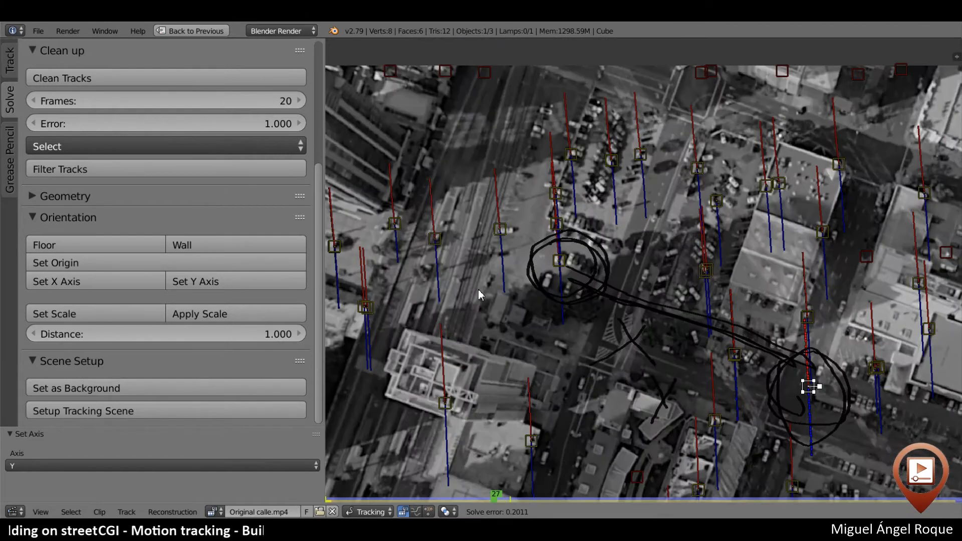
click(603, 99)
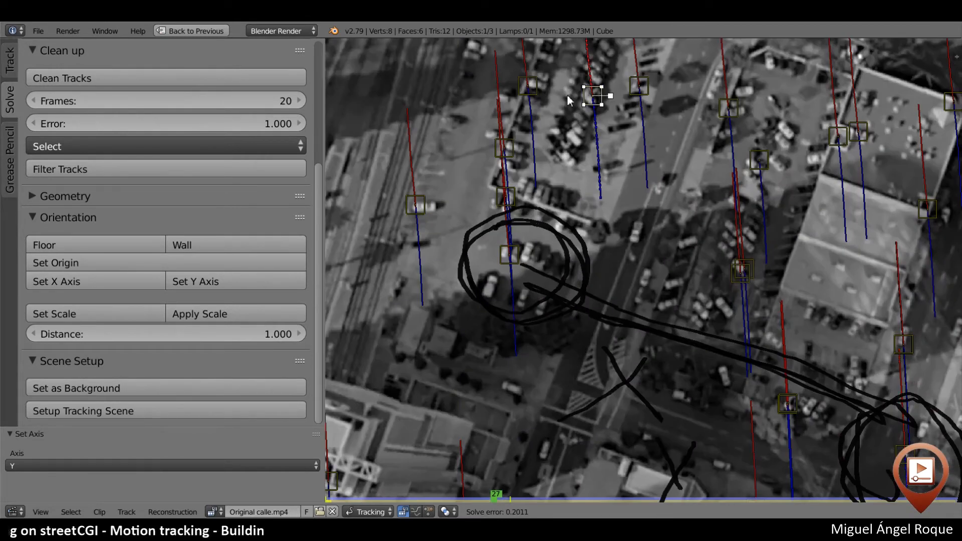
shift+click(533, 88)
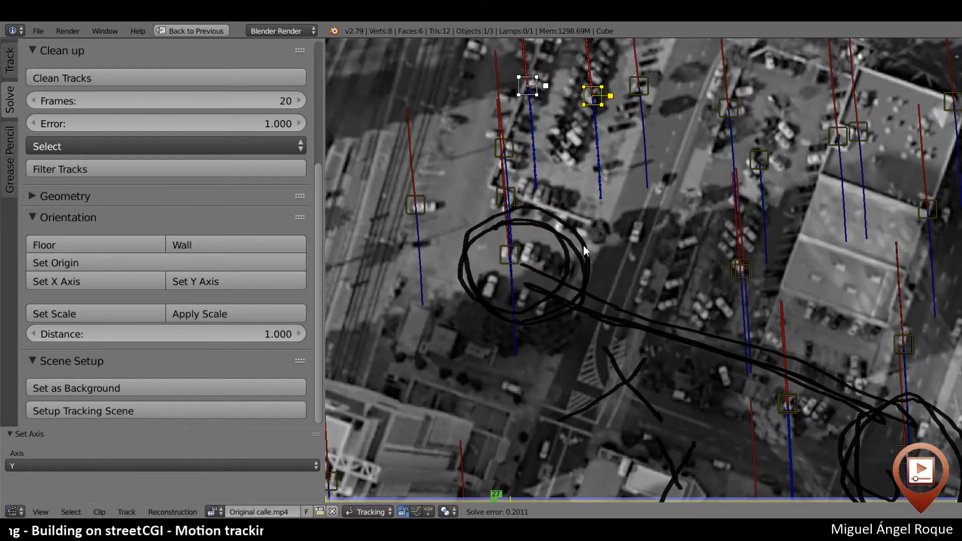
Restore the full layout, enter a distance of 5 and set the scene scale from the two selected tracks
key(ctrl+Up)
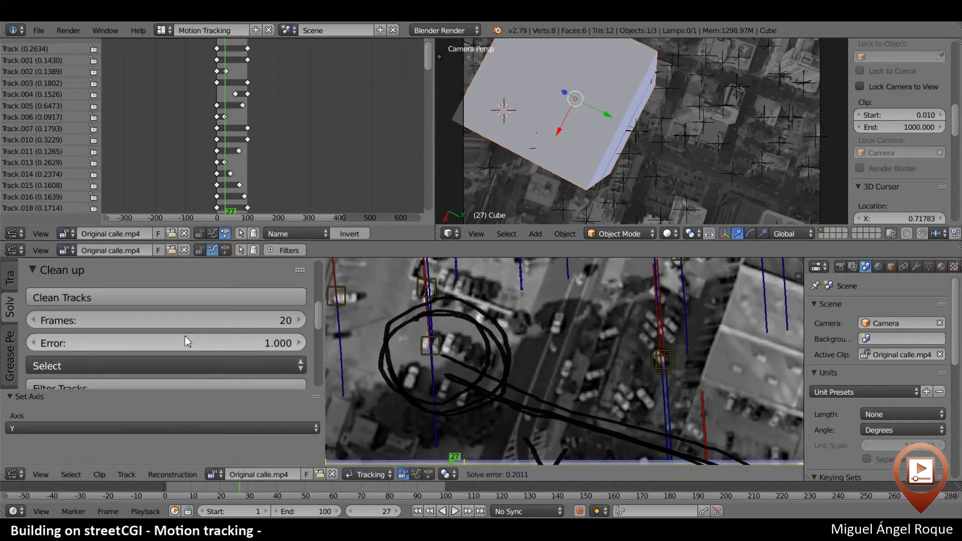
scroll(182, 338, up, 3)
scroll(182, 338, down, 12)
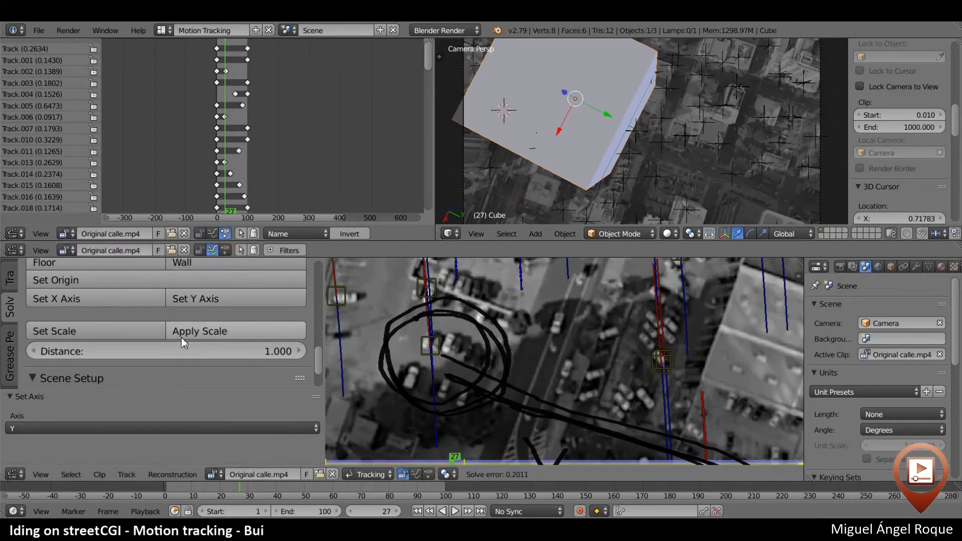
click(154, 349)
text(5)
key(Return)
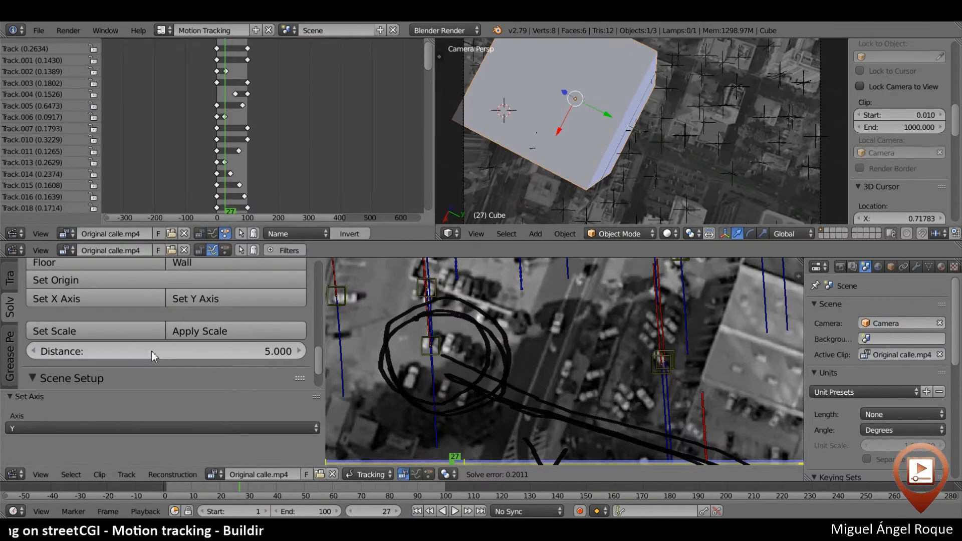
click(92, 331)
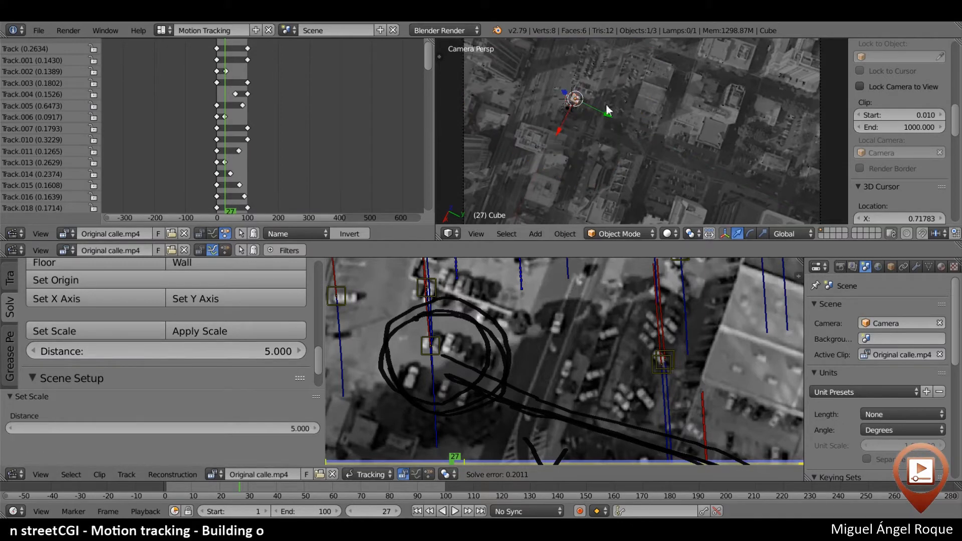
Maximize the 3D view and compare the cube's size with the parked cars through the camera
key(shift+space)
scroll(549, 142, down, 3)
scroll(179, 235, up, 8)
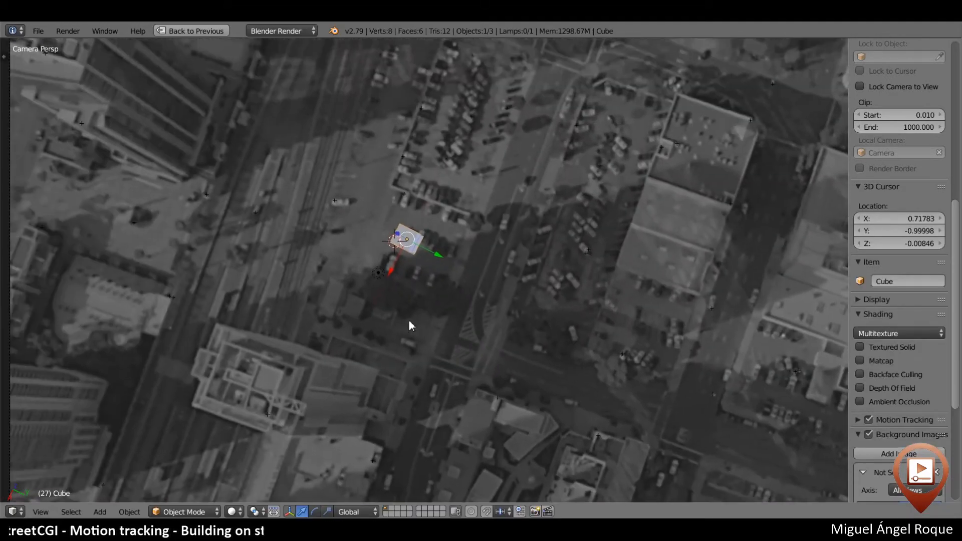
scroll(409, 321, up, 4)
shift+middle_drag(431, 112, 462, 216)
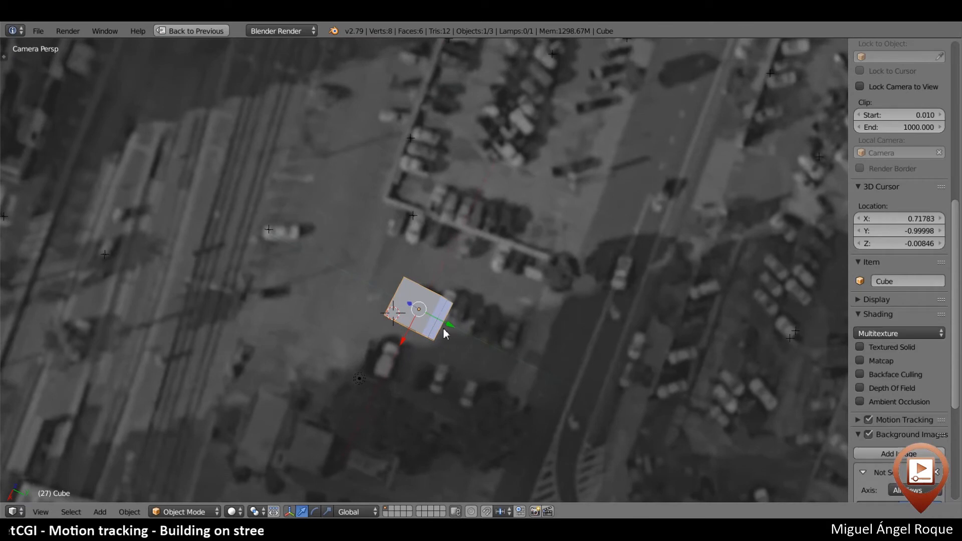
key(KP_0)
key(KP_0)
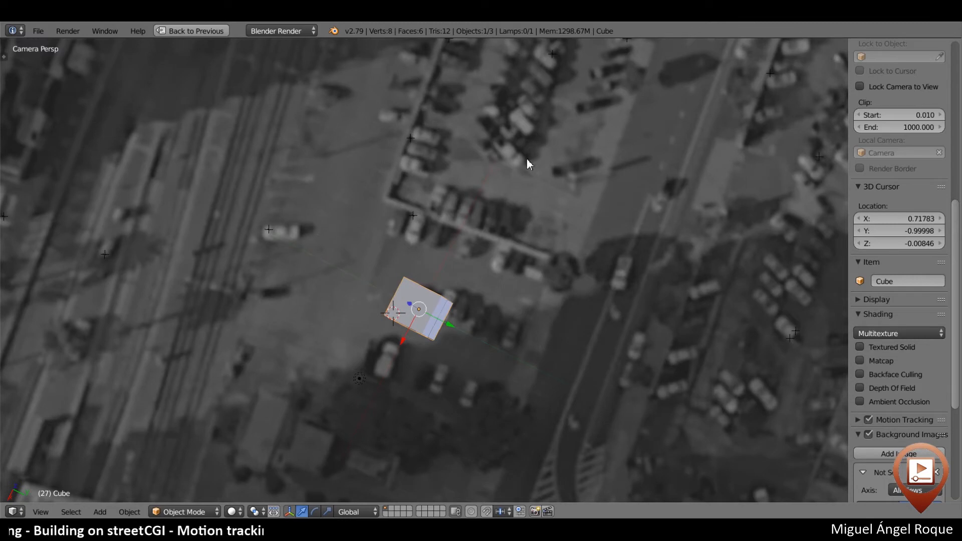
shift+middle_drag(527, 164, 529, 258)
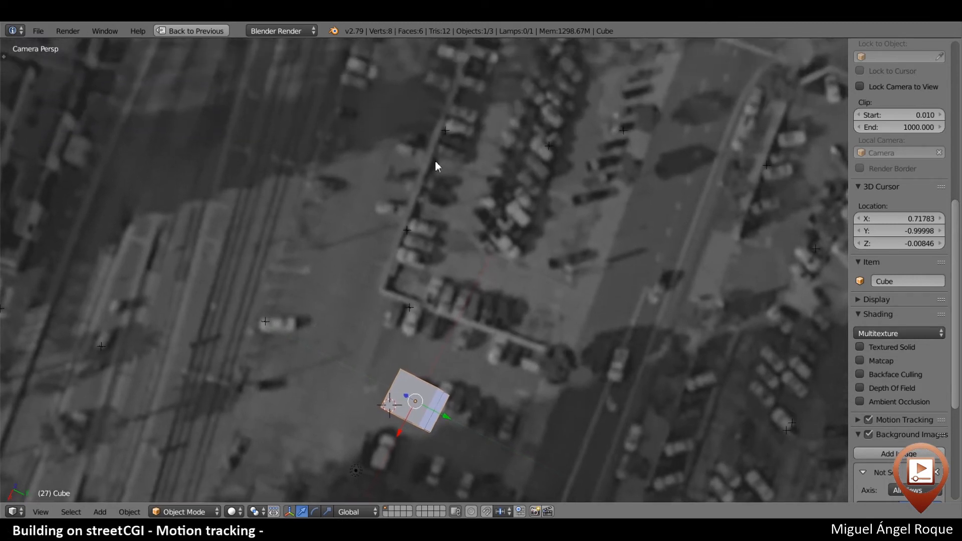
Maximize the movie clip editor and draw a grease pencil line between the two selected car-park tracks
key(ctrl+space)
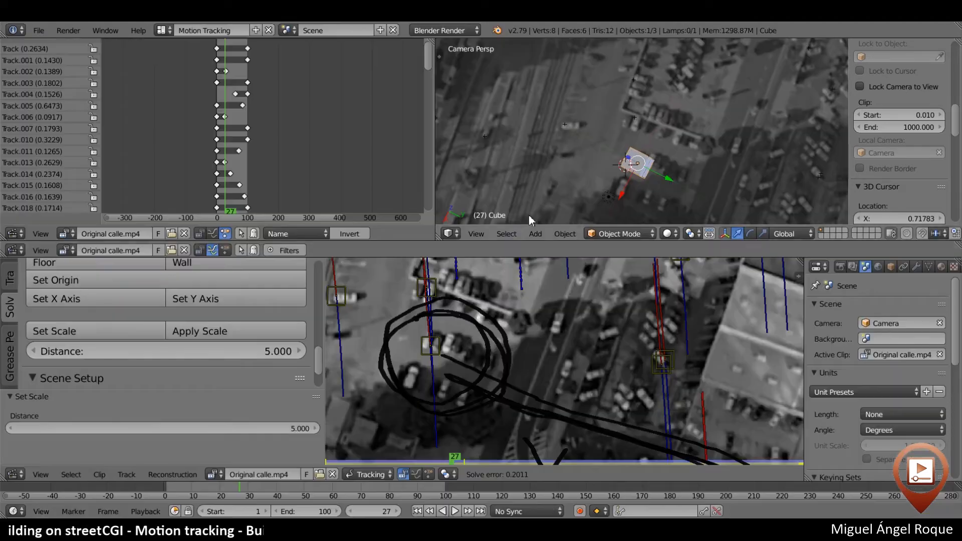
key(ctrl+space)
scroll(537, 129, up, 2)
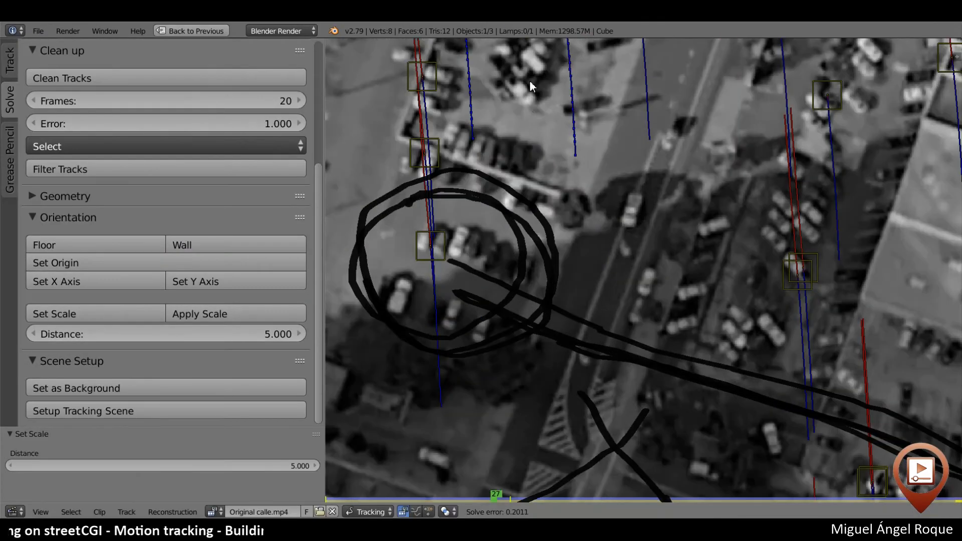
middle_drag(524, 65, 585, 262)
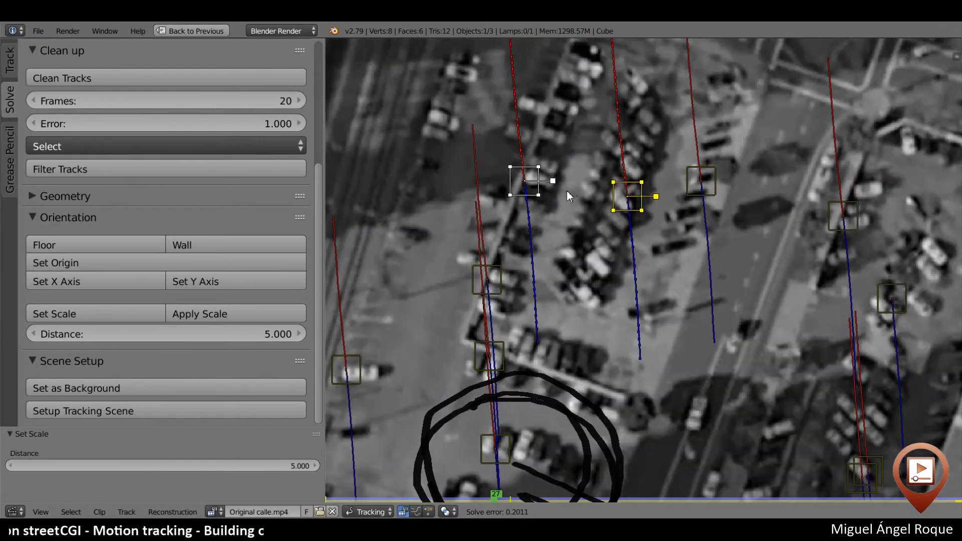
drag(642, 212, 522, 180)
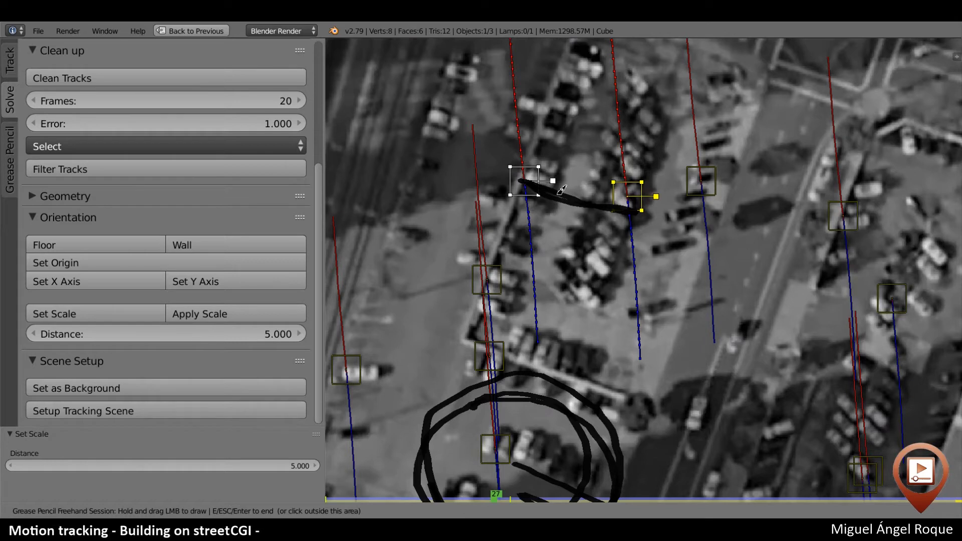
End the grease pencil drawing, check the scene's unit settings and maximize the movie clip editor again
key(Escape)
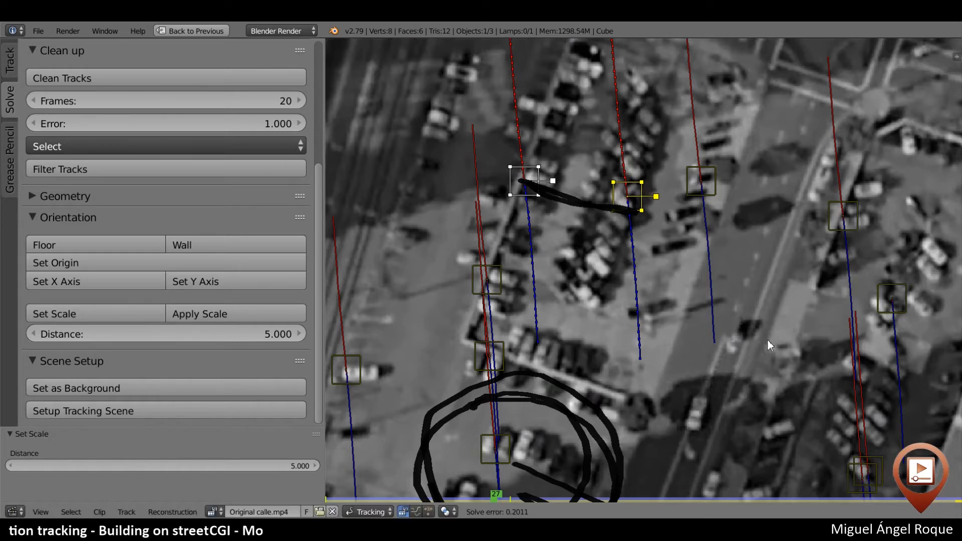
key(ctrl+Up)
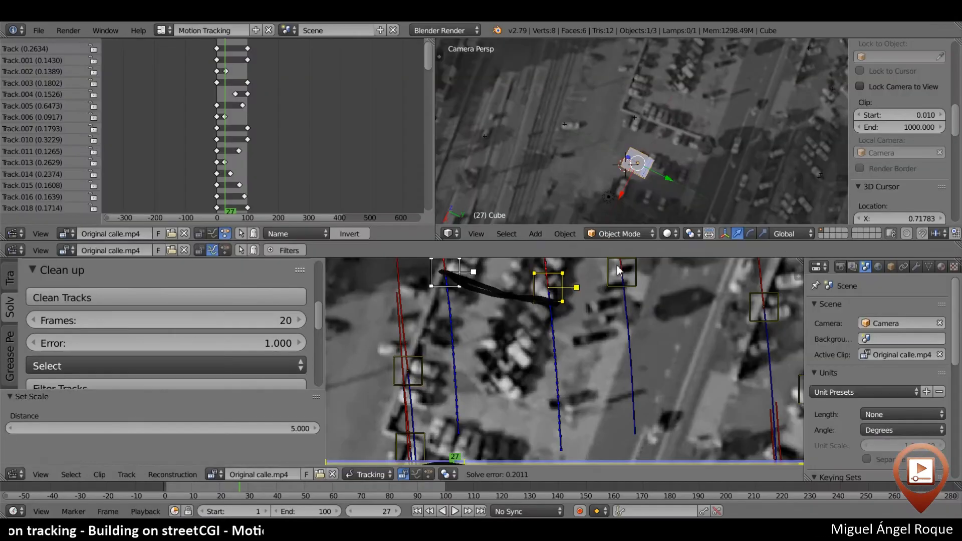
click(877, 266)
click(866, 267)
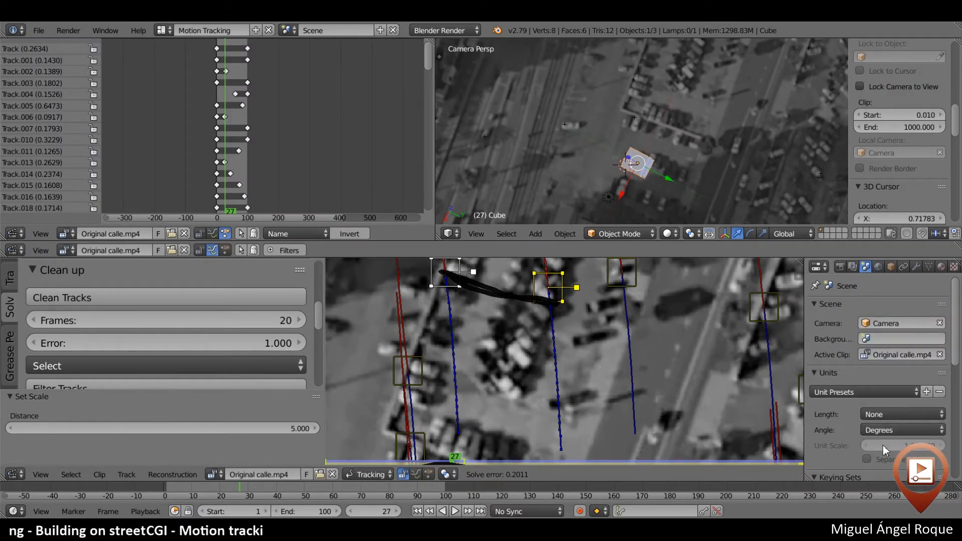
key(ctrl+Up)
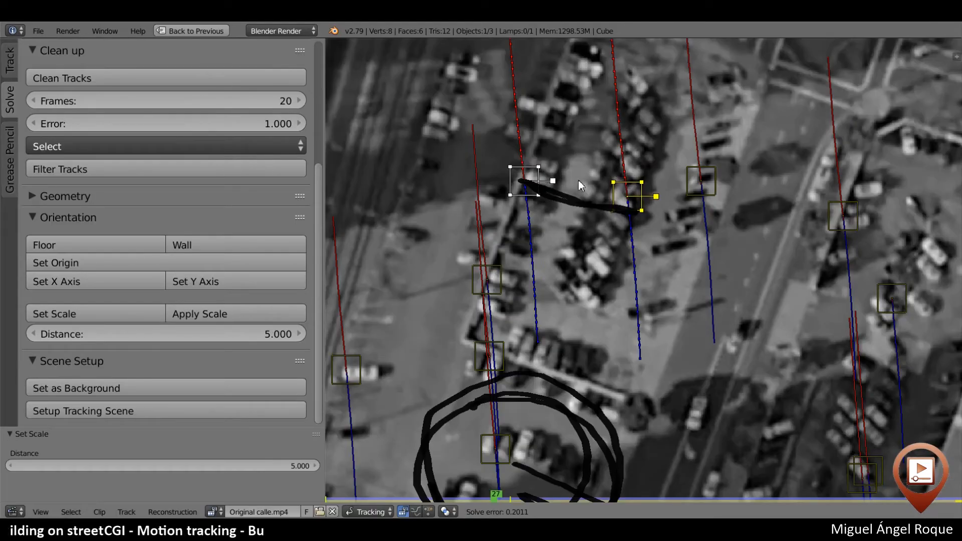
Draw grease pencil marks across the line between the selected car-park tracks, outline a box at its first track and compare it with the cube
drag(580, 180, 570, 226)
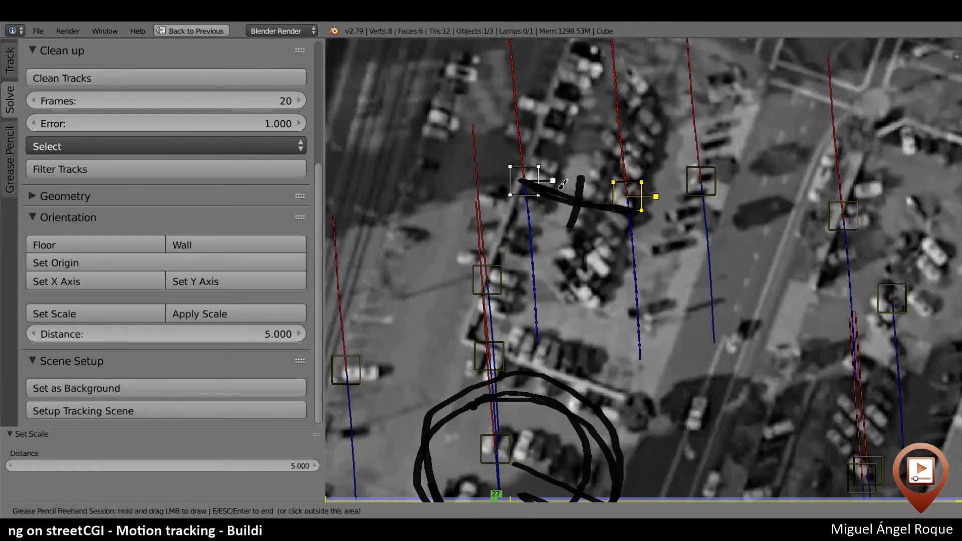
mouse_move(567, 185)
mouse_down()
mouse_move(537, 213)
mouse_move(527, 174)
mouse_move(569, 167)
mouse_move(557, 212)
mouse_up()
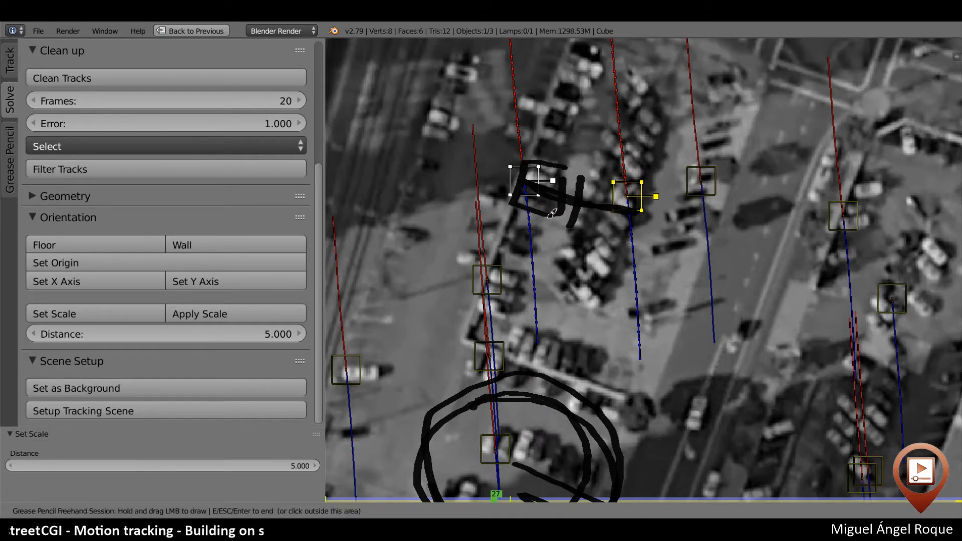
key(Escape)
key(ctrl+space)
key(ctrl+space)
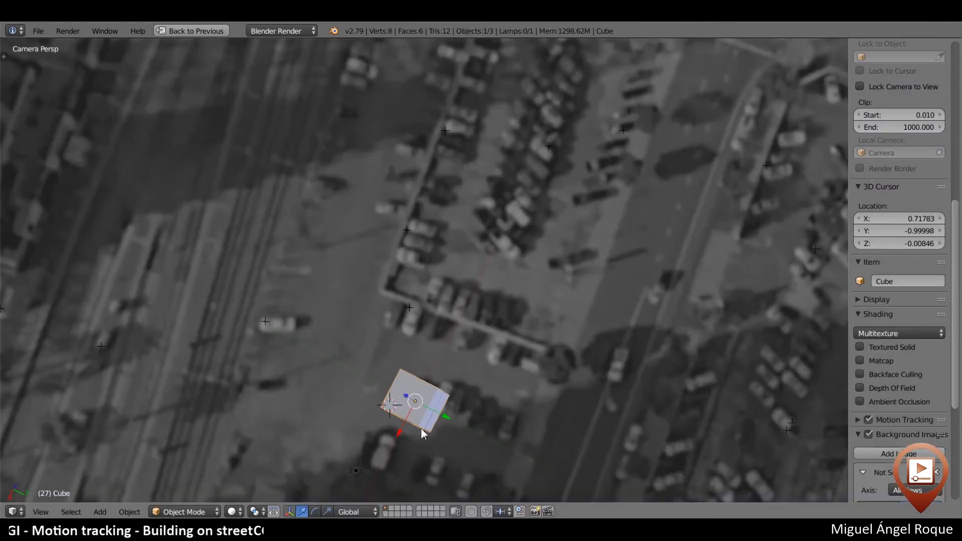
key(ctrl+space)
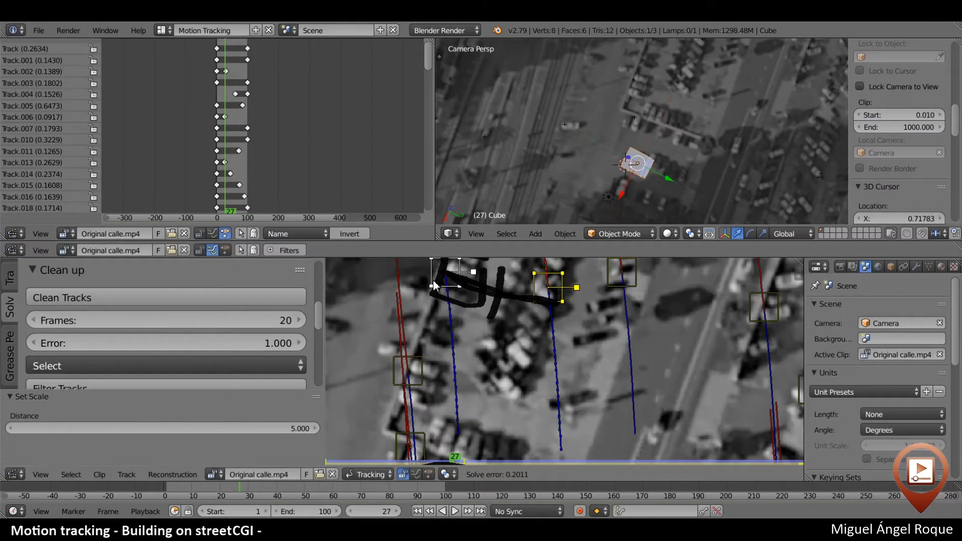
Enter a distance of 2 and set the scene scale from the two selected tracks
scroll(201, 335, down, 2)
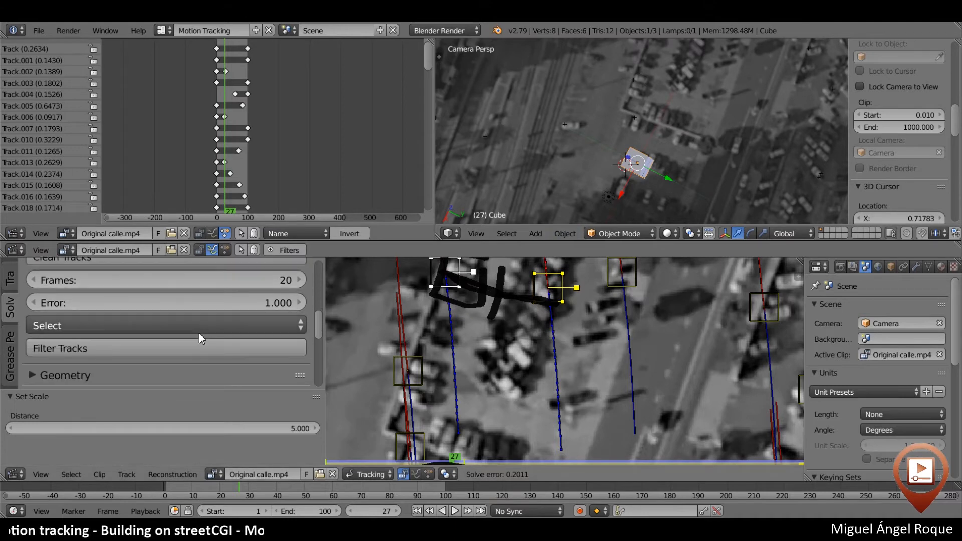
scroll(200, 333, down, 8)
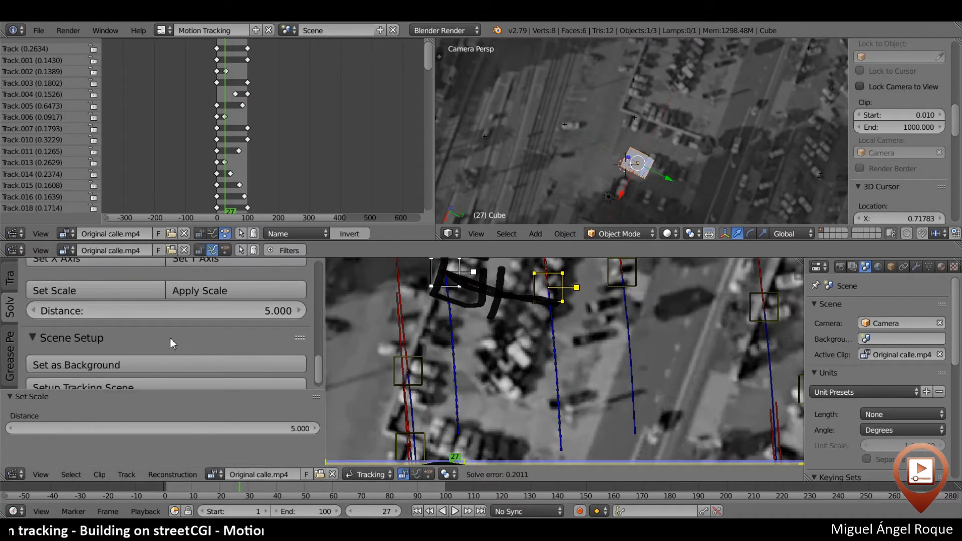
click(161, 309)
text(2)
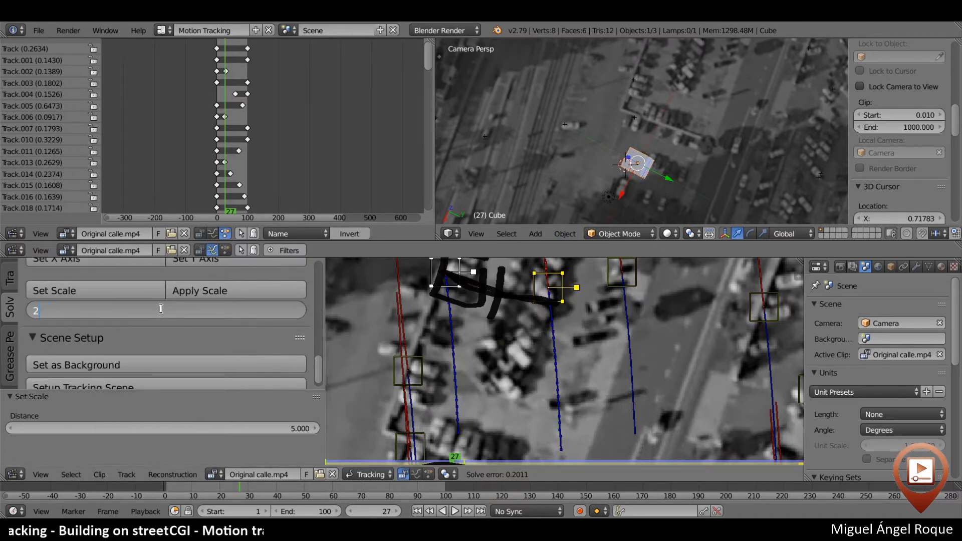
key(Return)
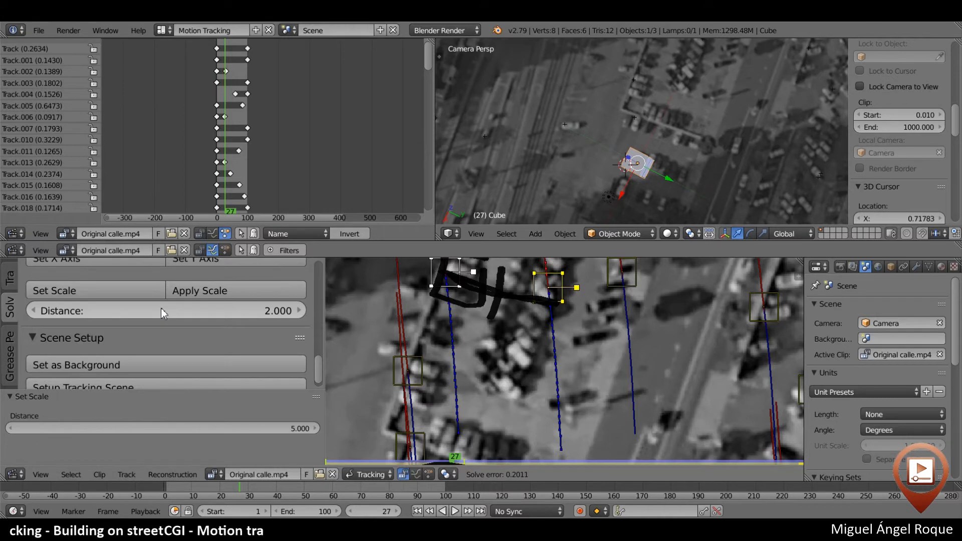
click(136, 290)
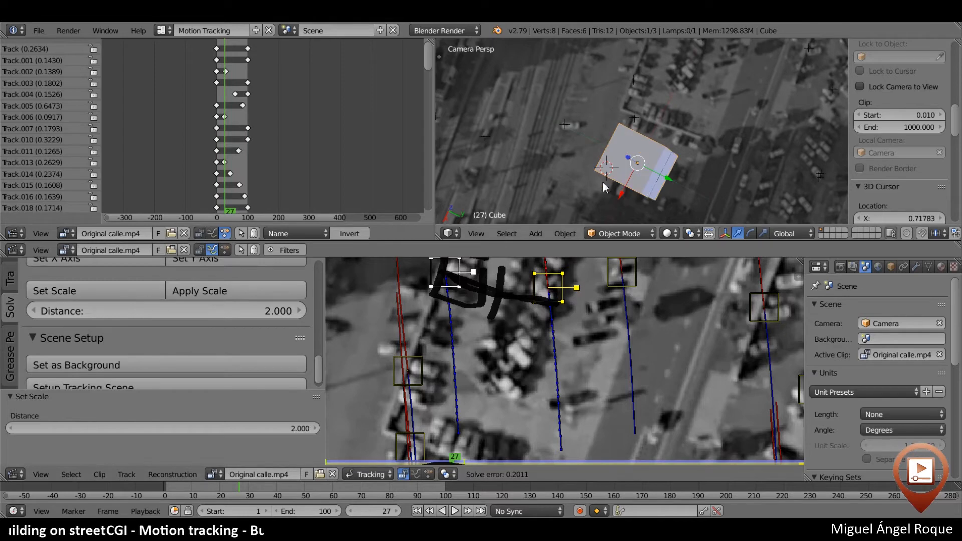
Maximize the 3D view and draw grease pencil strokes between the same two car-park track points
key(ctrl+Up)
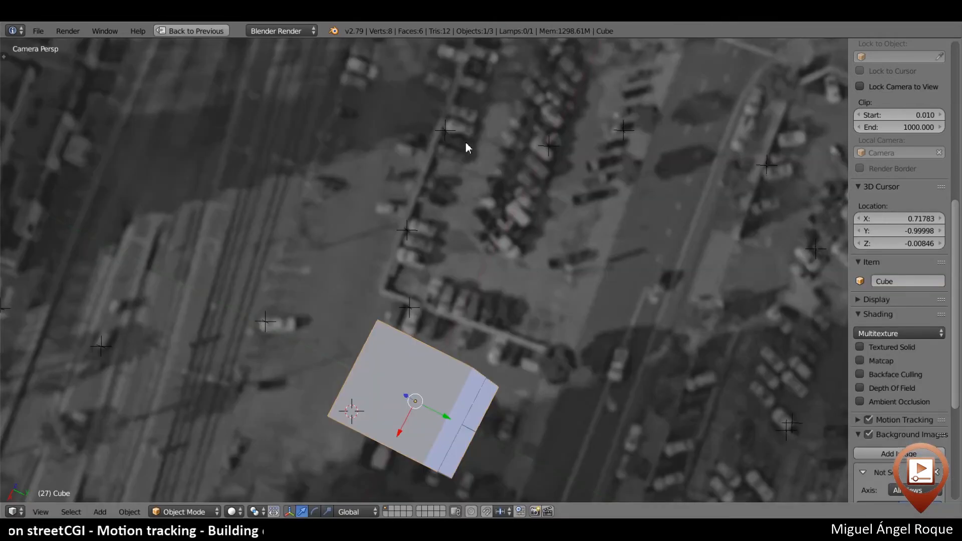
drag(445, 123, 524, 155)
mouse_move(452, 124)
mouse_down()
mouse_move(541, 148)
mouse_move(452, 123)
mouse_up()
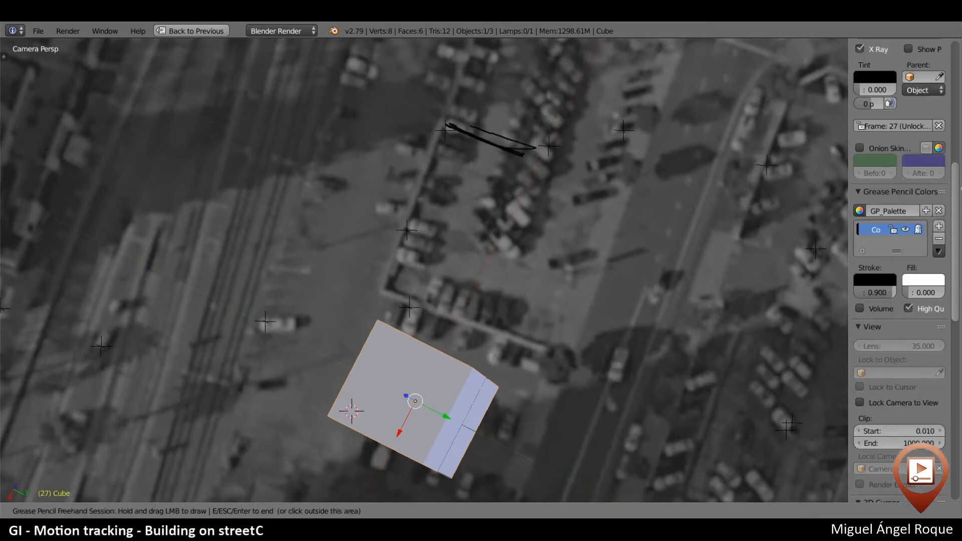
Try to delete the grease pencil palette, and unlink the scene's grease pencil data in the 3D view
click(940, 211)
click(940, 211)
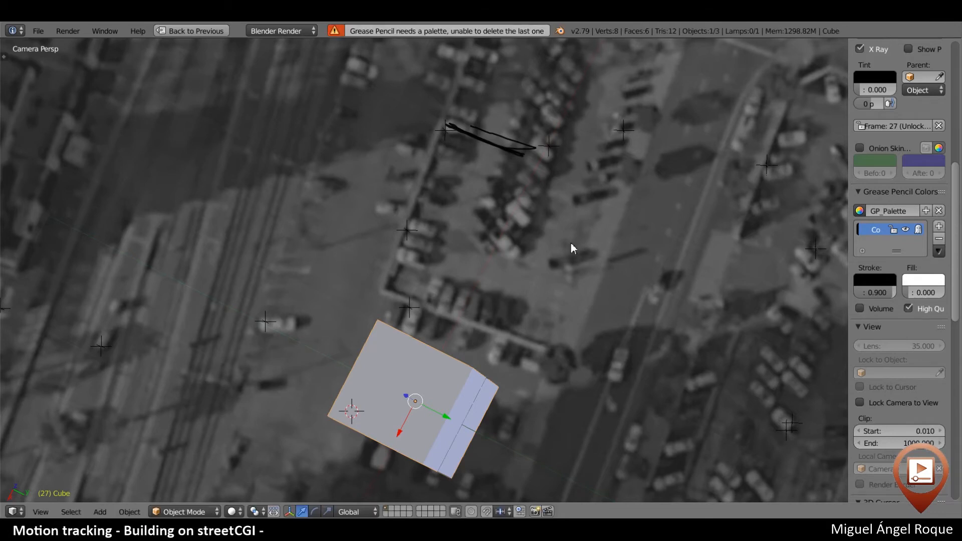
click(939, 211)
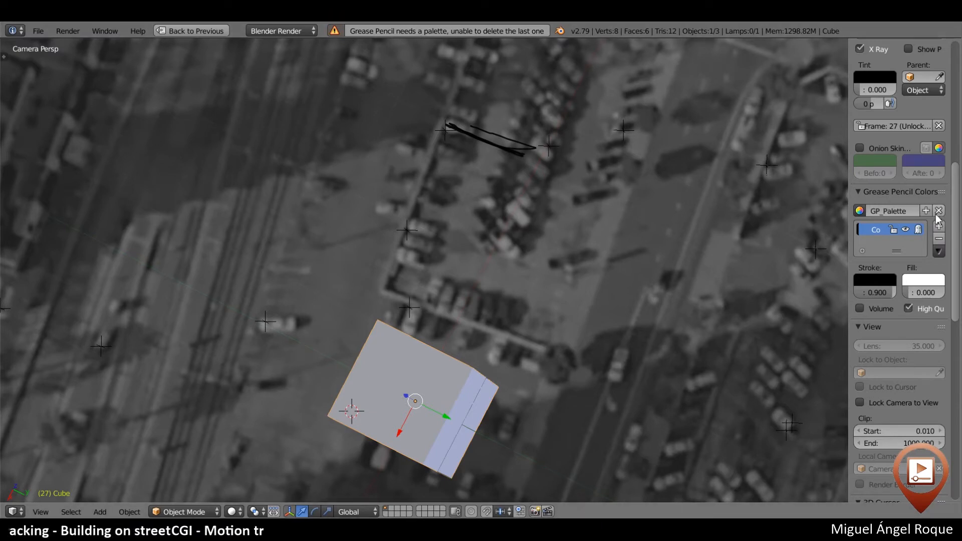
scroll(898, 198, down, 5)
scroll(898, 198, up, 5)
scroll(898, 196, up, 9)
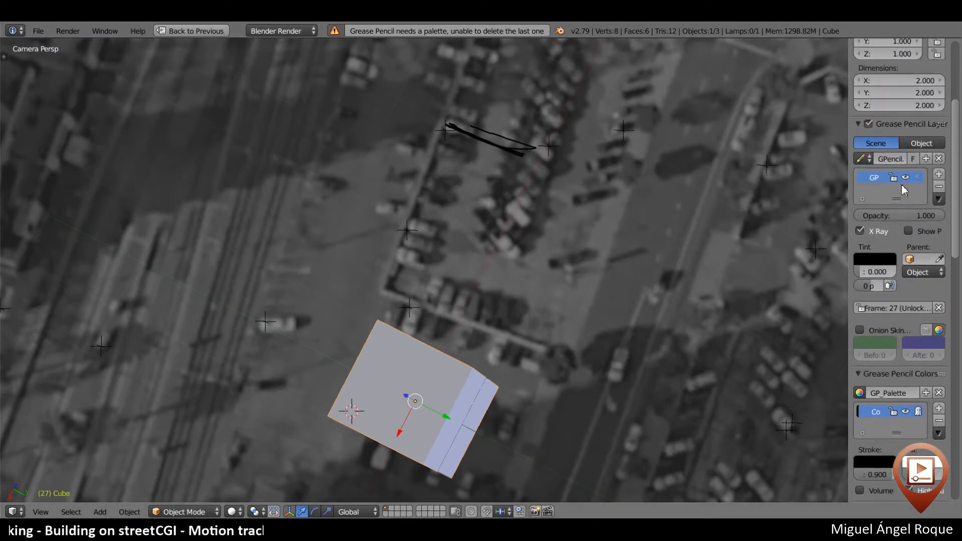
click(940, 159)
Maximize the movie clip editor, expand its grease pencil layers and unlink the clip's grease pencil data
key(shift+space)
key(shift+space)
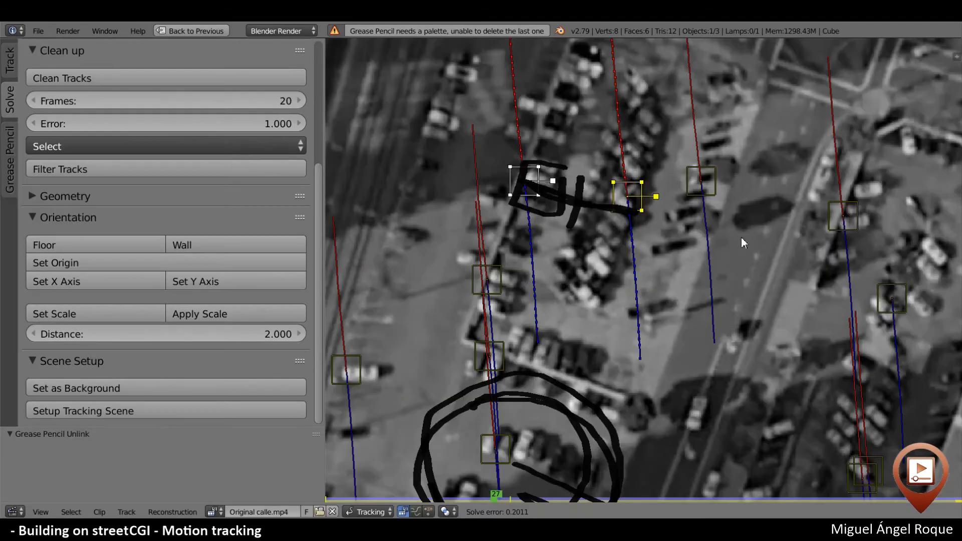
key(n)
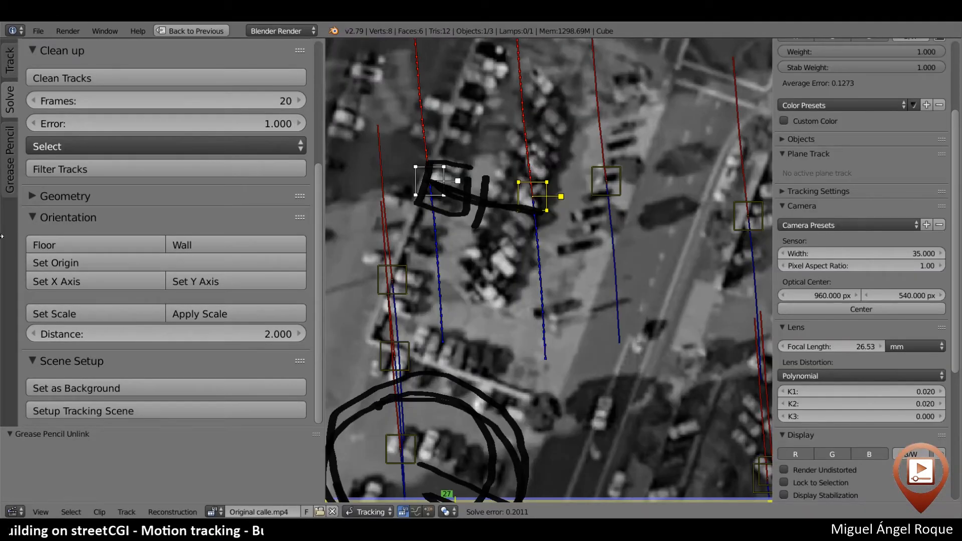
click(10, 146)
scroll(244, 289, down, 5)
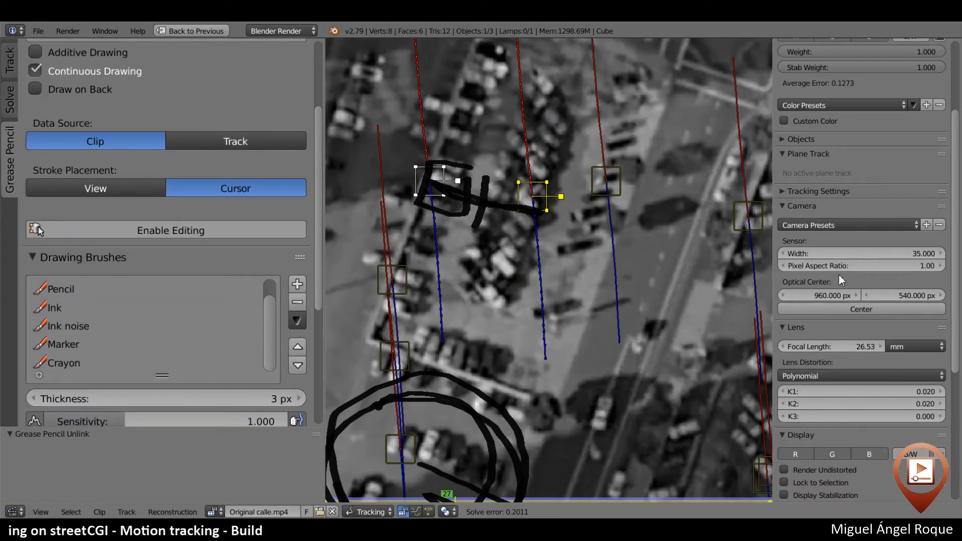
scroll(910, 275, down, 10)
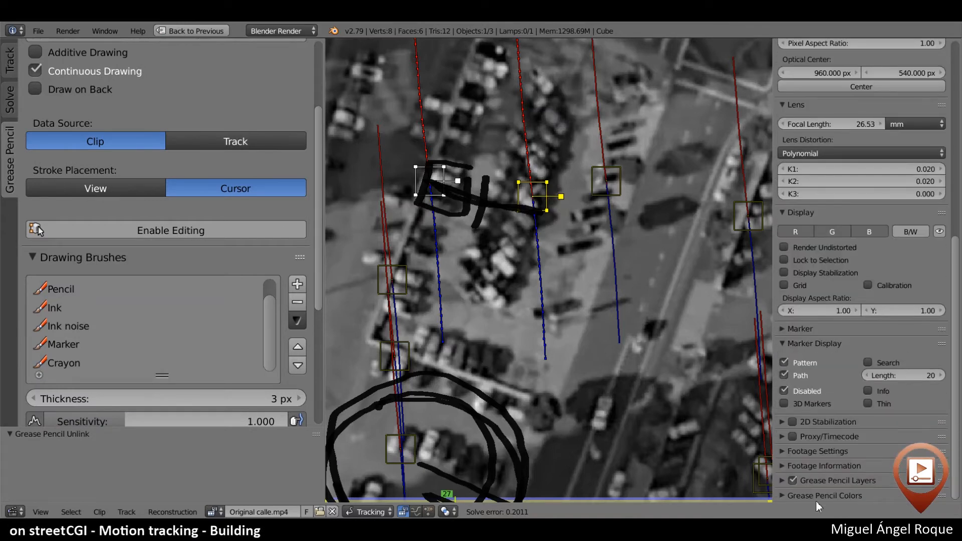
click(813, 480)
scroll(853, 451, down, 6)
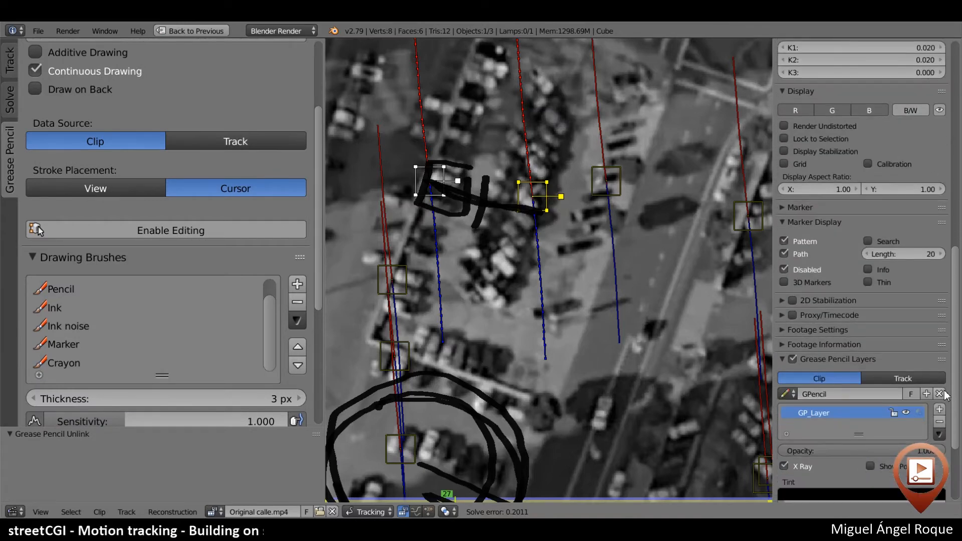
Maximize the 3D view and examine from the right side how the track points line up with the ground plane
key(ctrl+space)
key(ctrl+space)
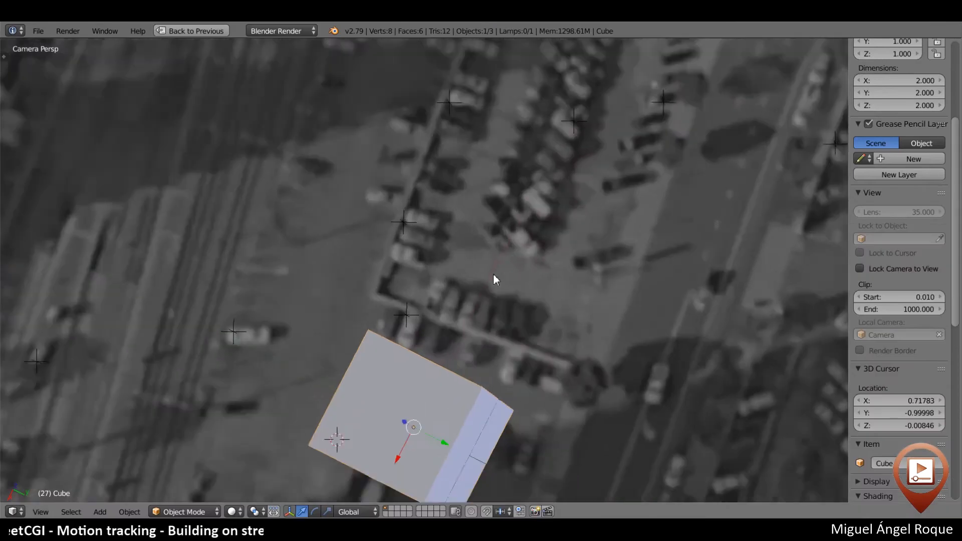
scroll(494, 279, down, 6)
middle_drag(509, 330, 513, 241)
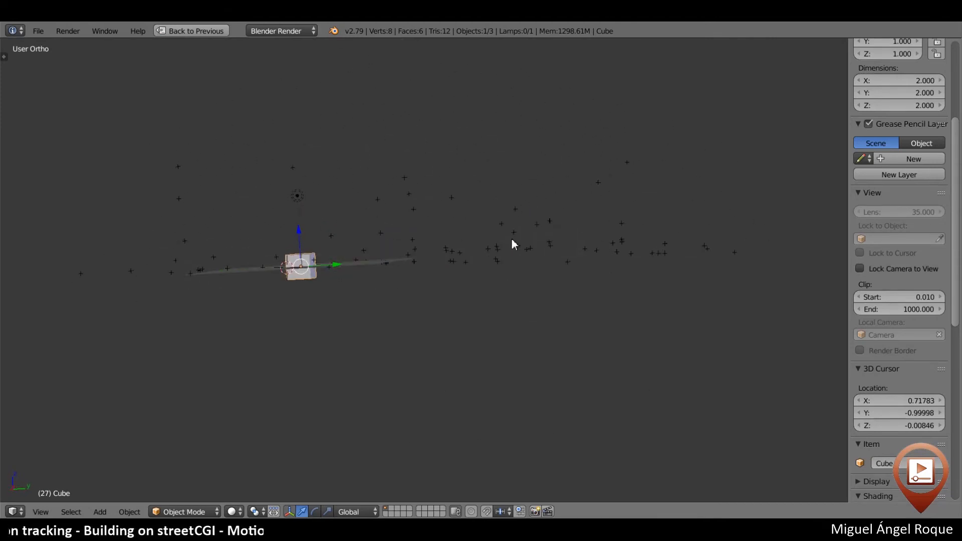
key(KP_3)
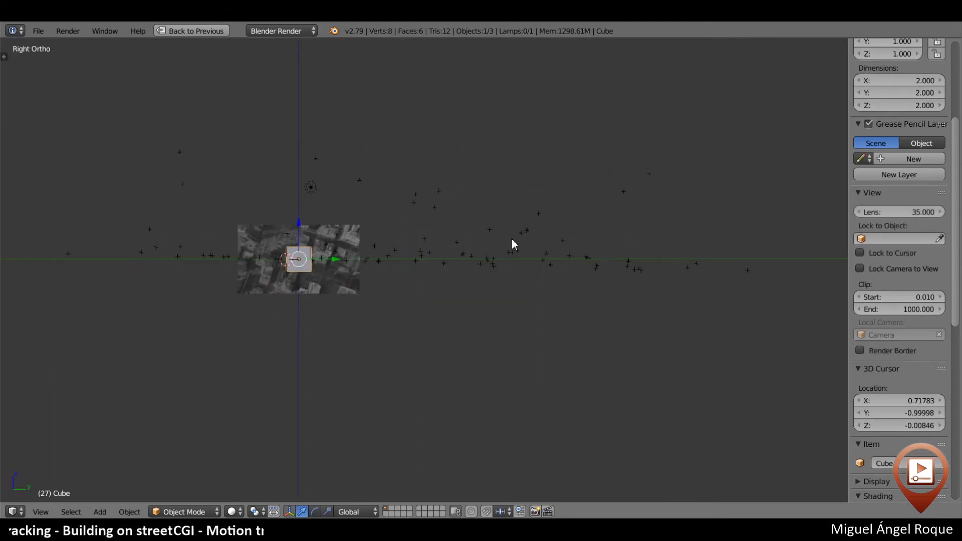
scroll(513, 239, up, 4)
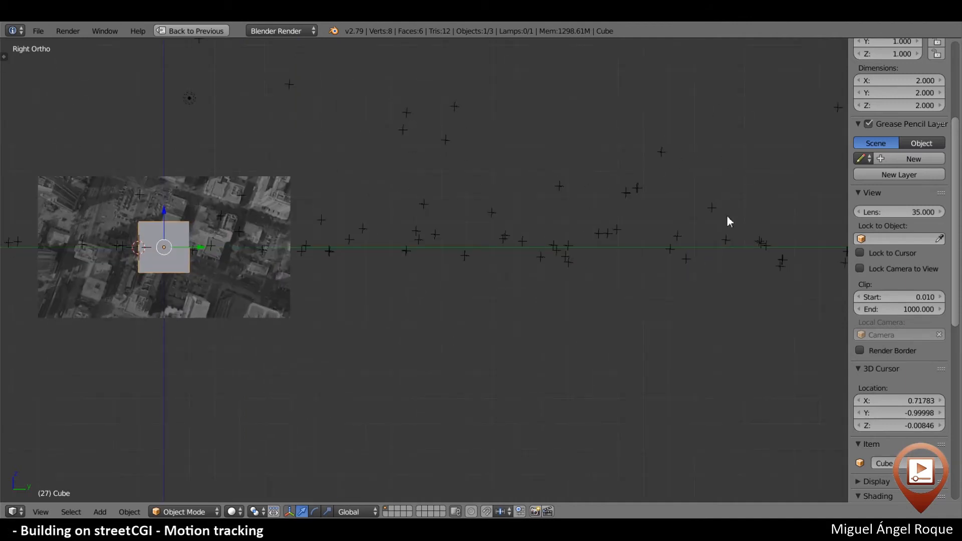
shift+middle_drag(246, 254, 665, 250)
shift+middle_drag(275, 240, 233, 290)
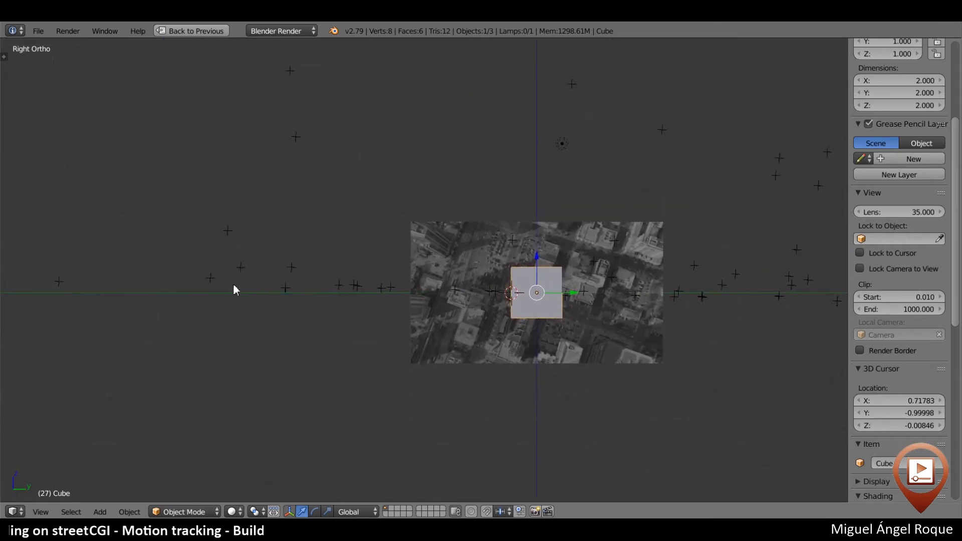
scroll(527, 280, up, 1)
scroll(525, 280, down, 3)
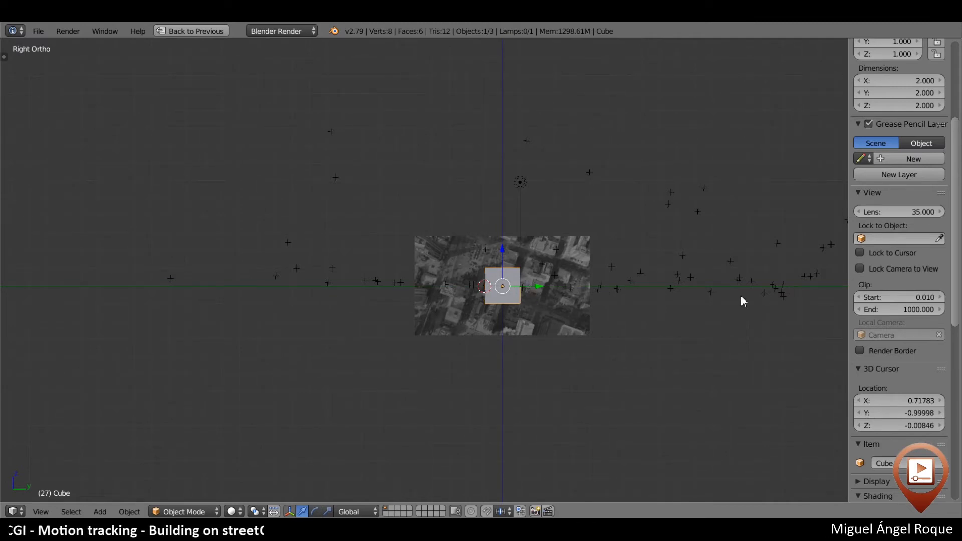
Restore the full layout, hide the clip editor's properties region and switch to the Default screen layout
key(ctrl+space)
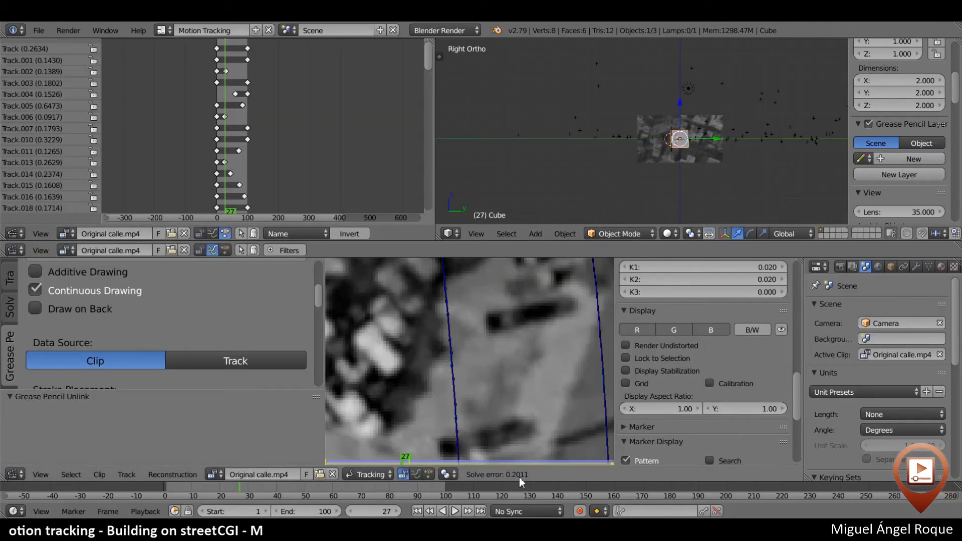
key(n)
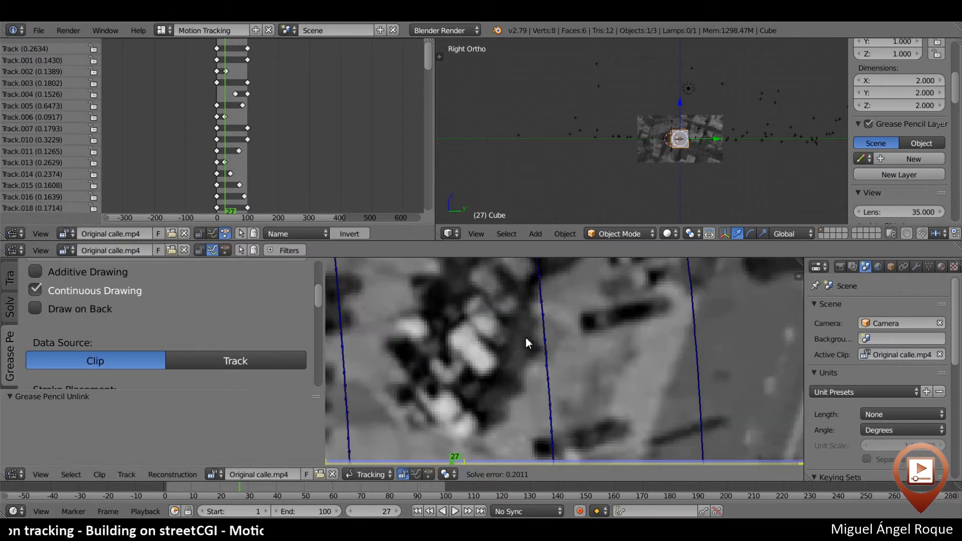
click(163, 30)
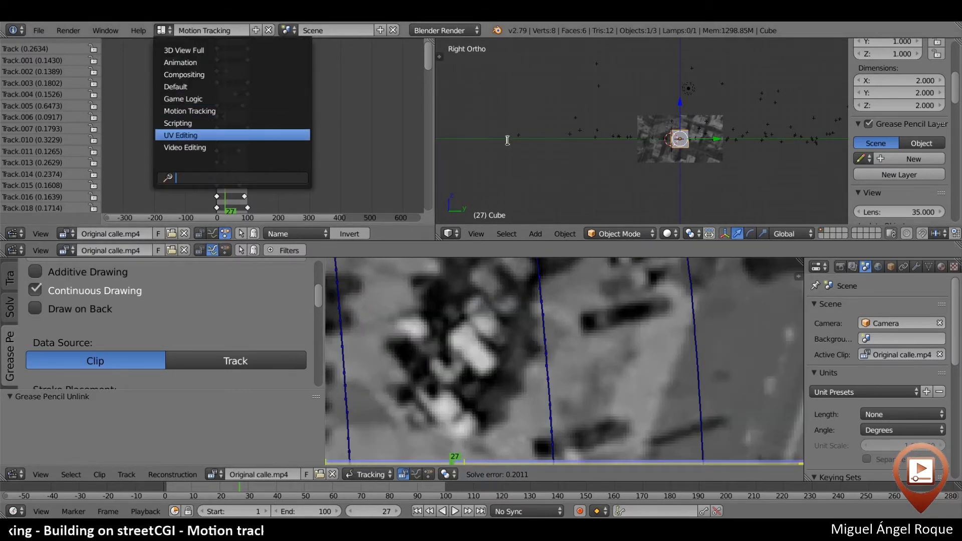
click(180, 86)
Maximize the 3D view through the camera and play the animation to check how the cube follows the footage
key(KP_0)
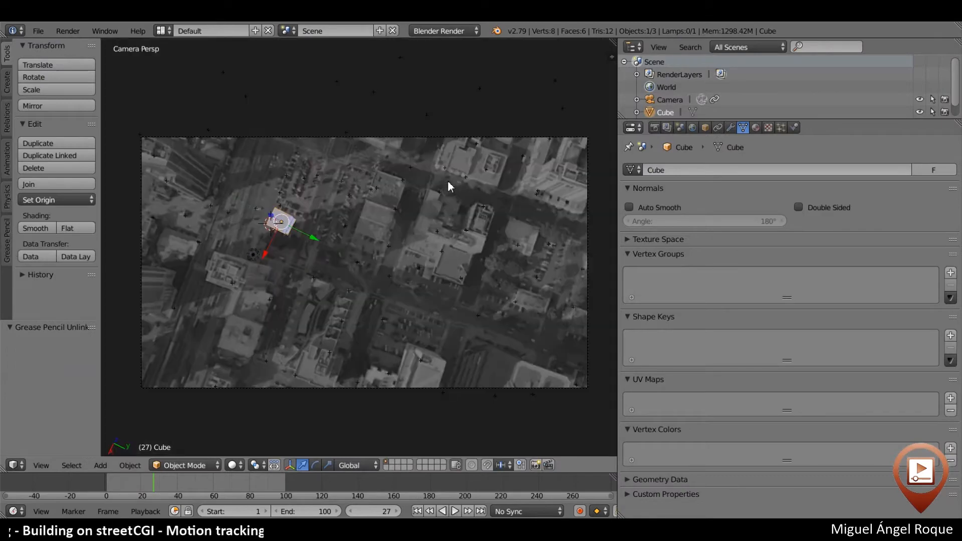
key(ctrl+Up)
key(Home)
scroll(480, 271, up, 4)
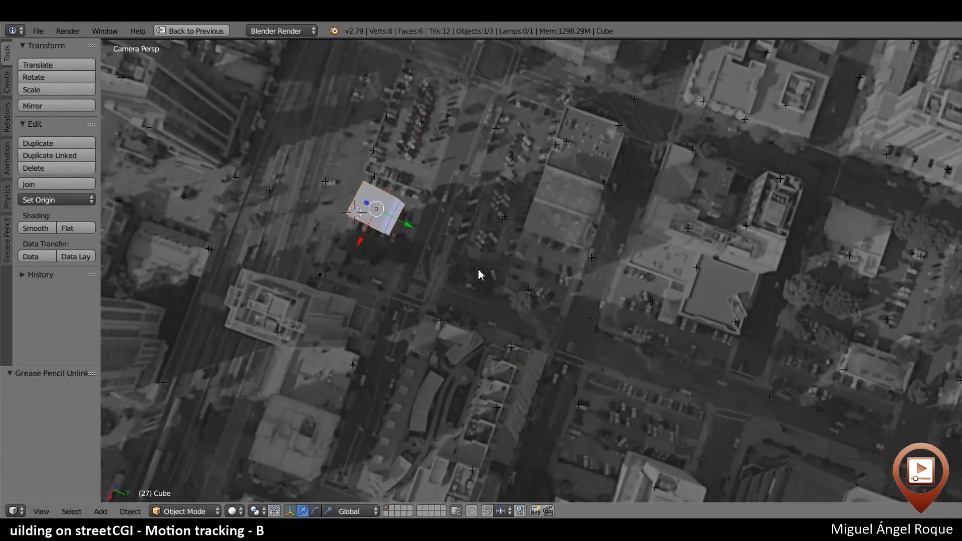
key(alt+a)
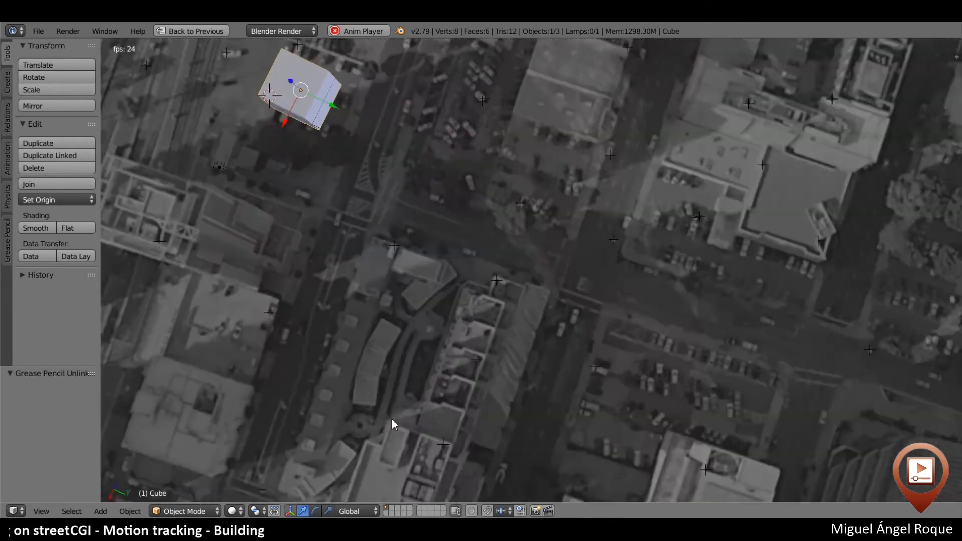
Deselect the cube, stop the animation and inspect how the cube sits on the footage through the camera
scroll(459, 376, down, 4)
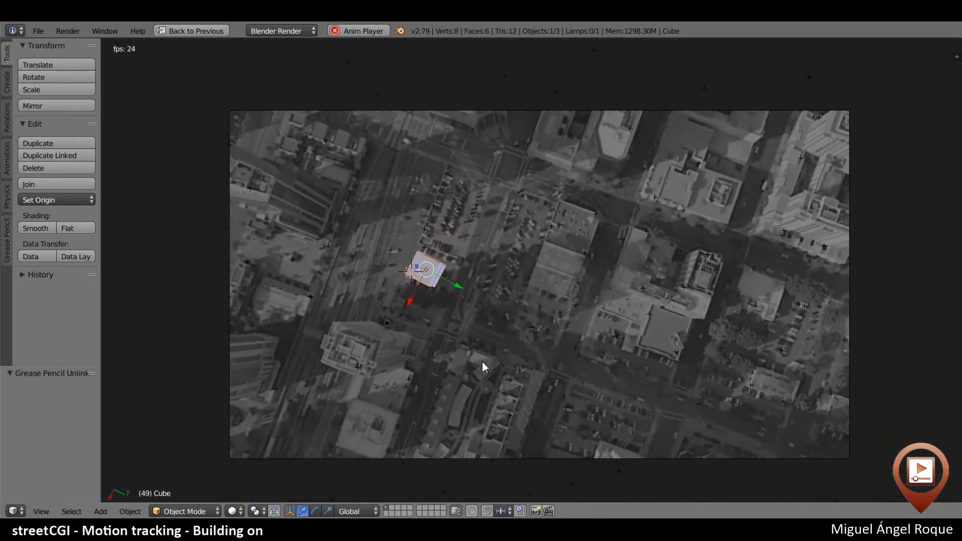
key(a)
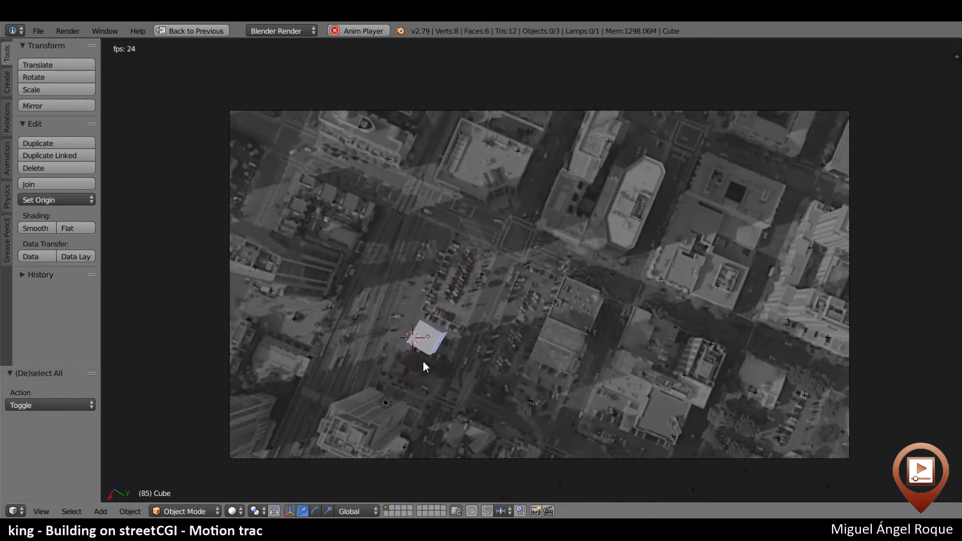
key(Escape)
scroll(449, 303, down, 3)
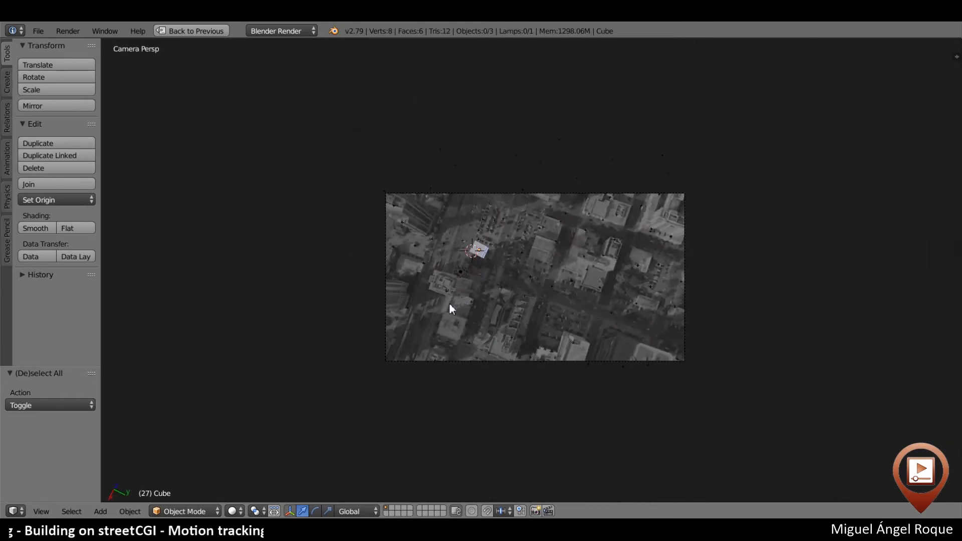
scroll(449, 303, up, 5)
shift+middle_drag(394, 279, 520, 347)
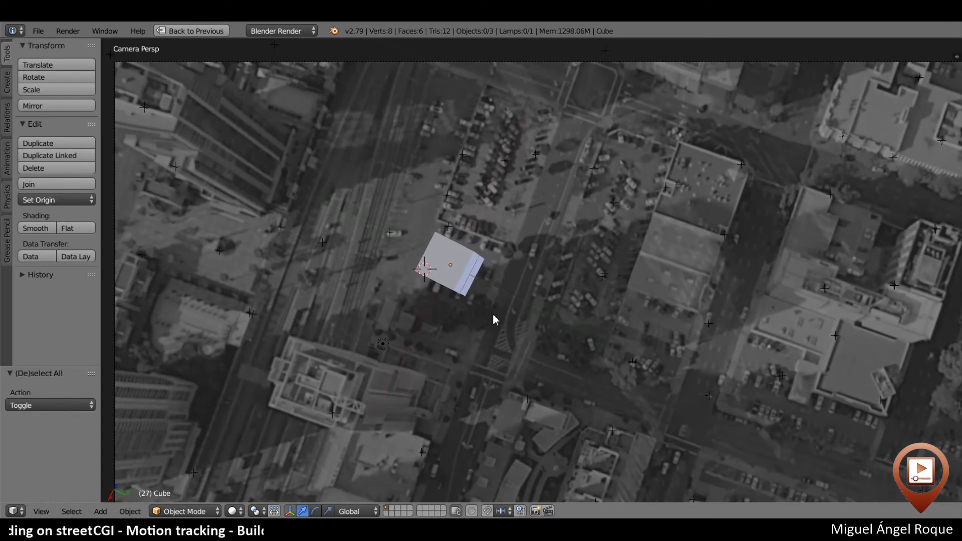
Raise the cube's entire mesh 1 unit along the global Z axis in Edit Mode and return to the camera view
middle_drag(494, 319, 447, 231)
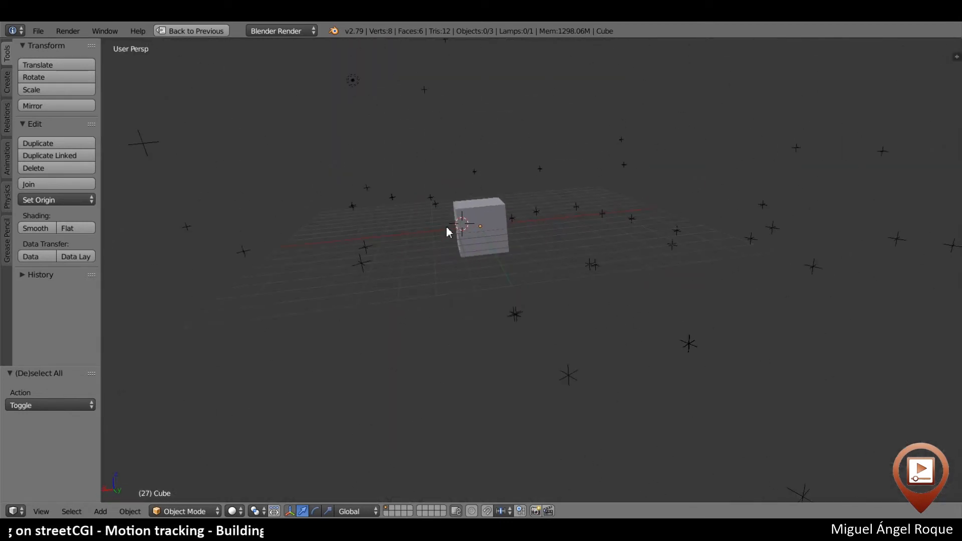
scroll(447, 231, up, 2)
key(Tab)
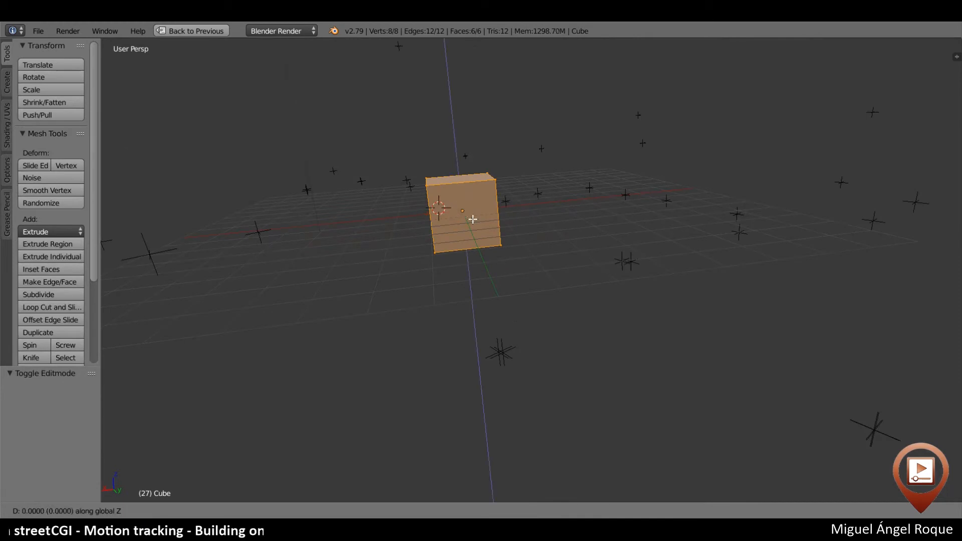
key(g)
key(z)
key(1)
key(Return)
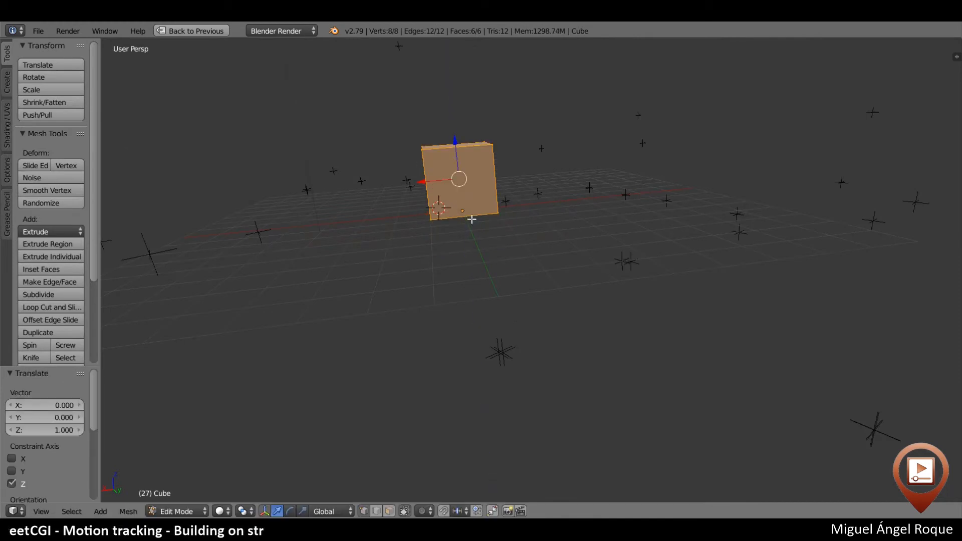
key(KP_0)
Extrude the cube's positive-Y side face outward by about 1.355 in face selection mode and return to Object Mode
key(Tab)
key(Tab)
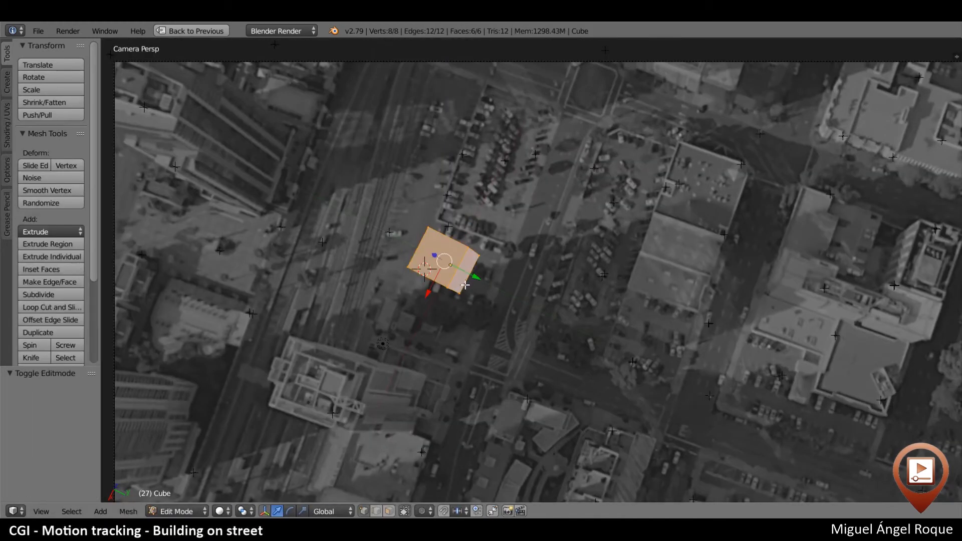
key(ctrl+Tab)
click(448, 312)
right_click(471, 271)
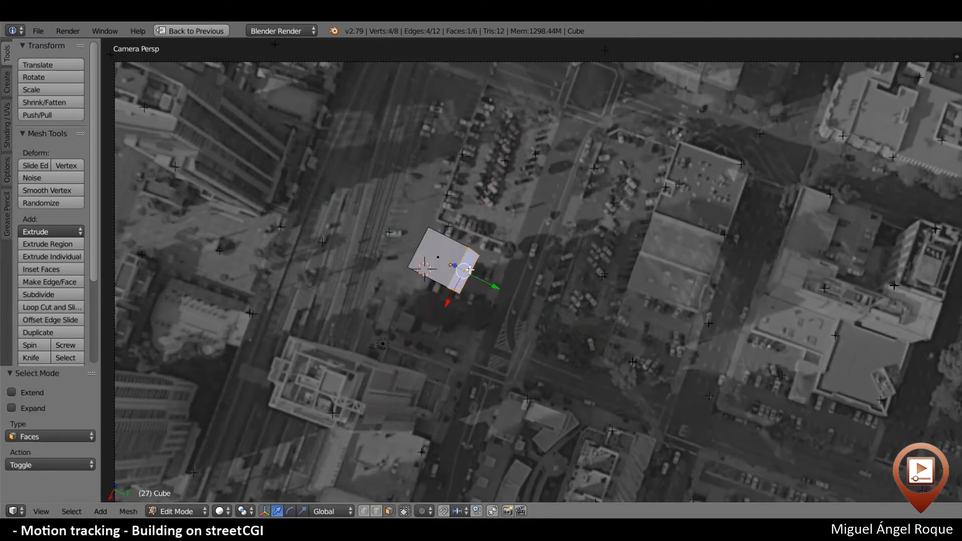
key(e)
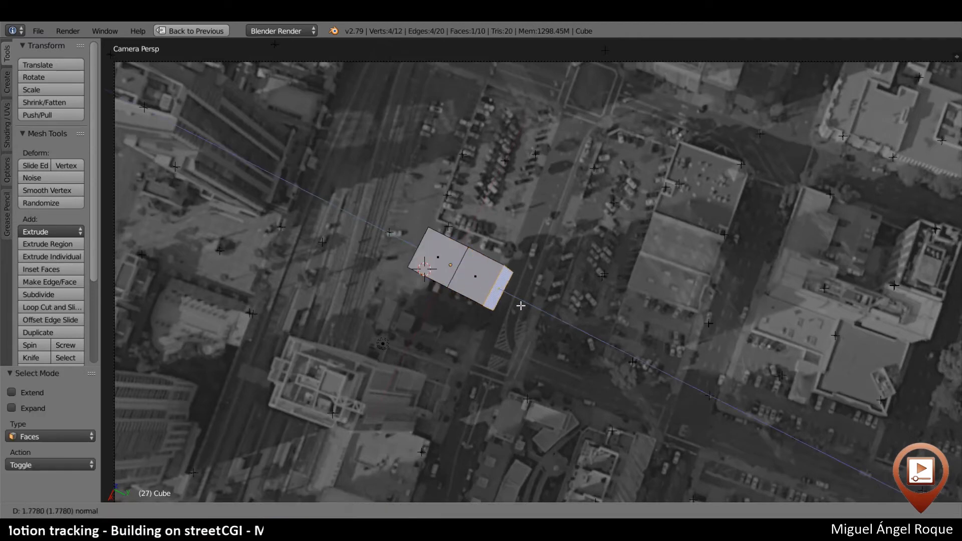
click(507, 300)
key(KP_0)
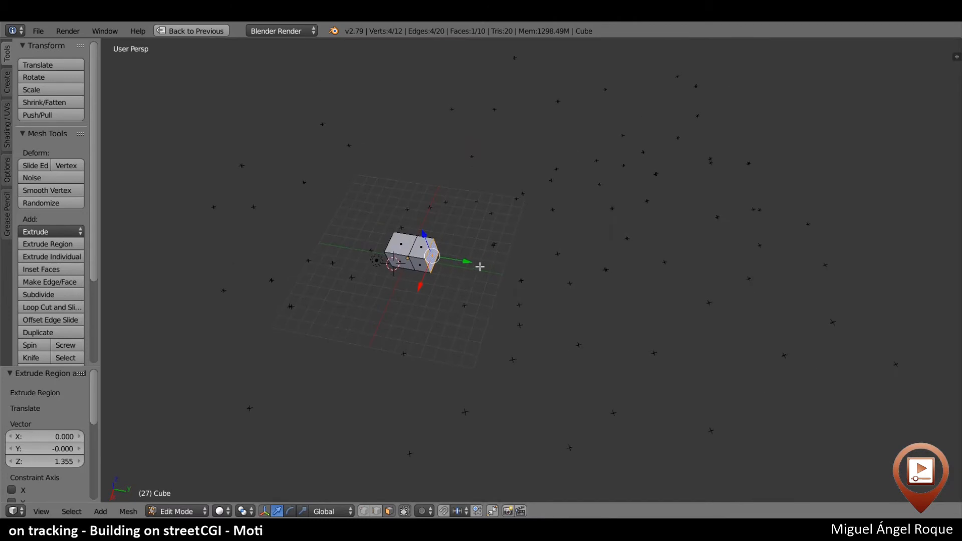
key(Tab)
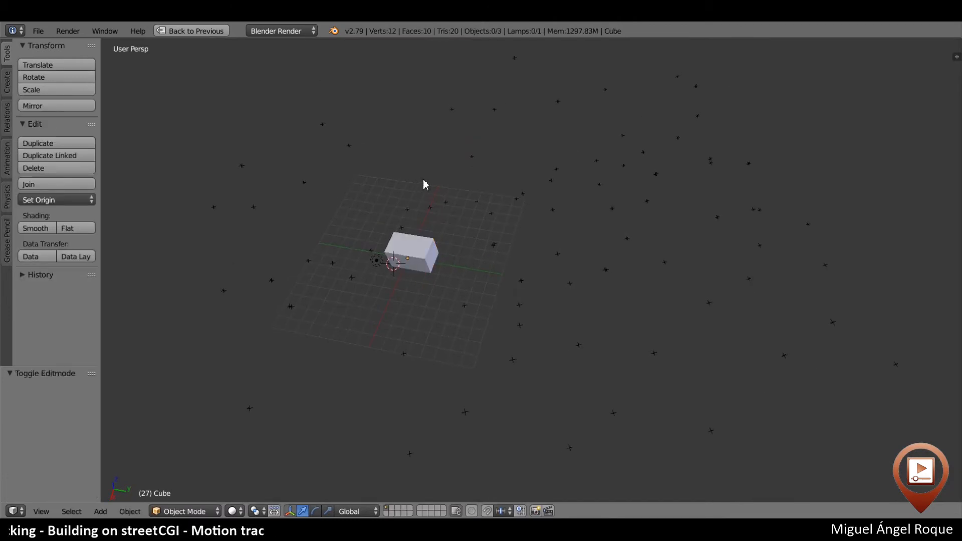
key(KP_0)
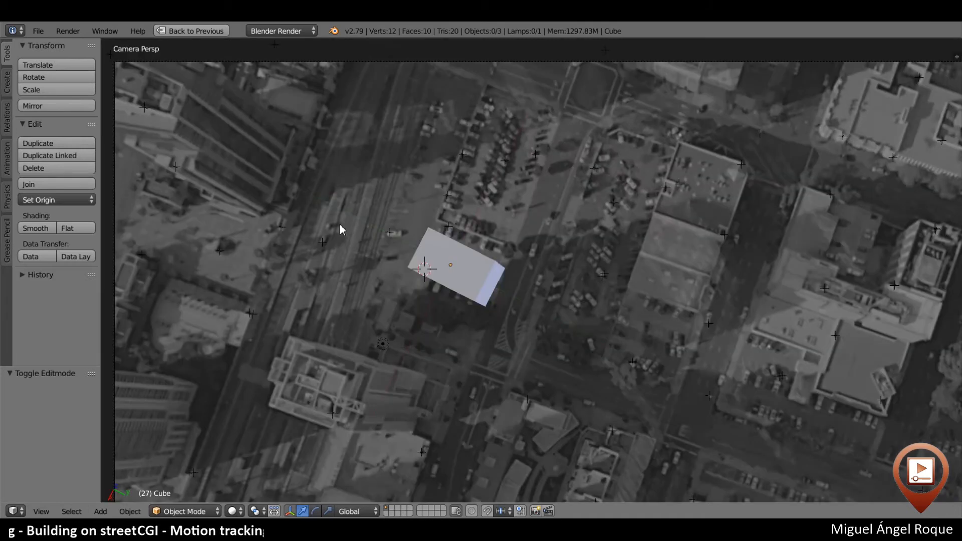
click(38, 31)
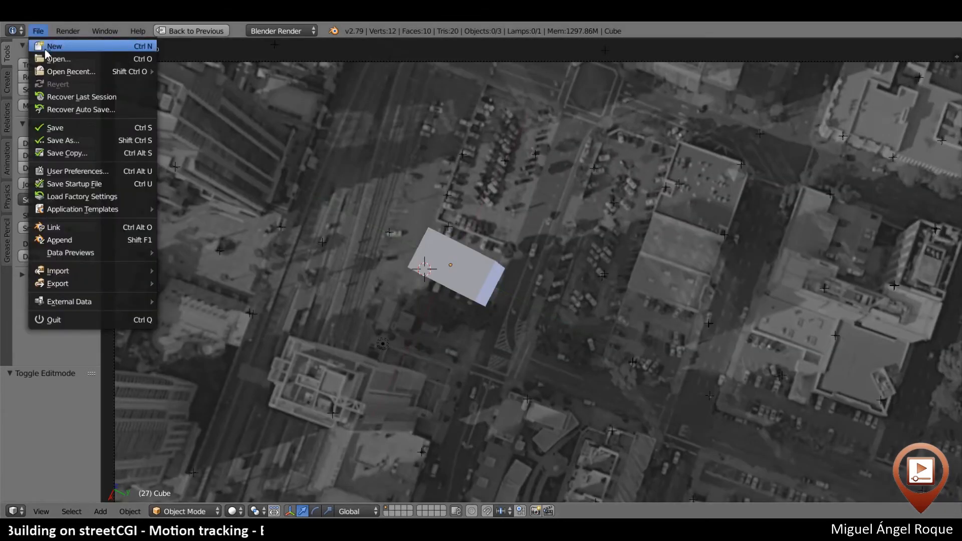
click(46, 29)
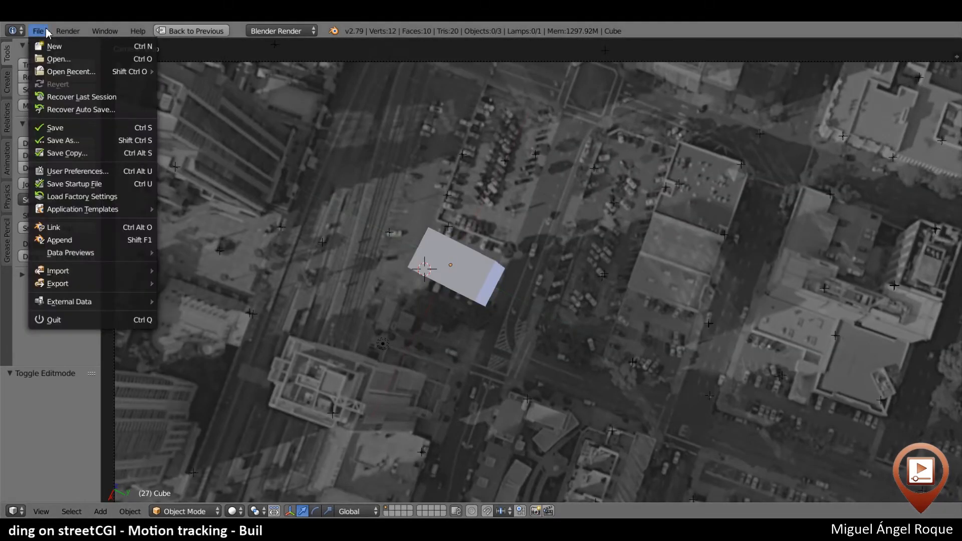
mouse_move(100, 270)
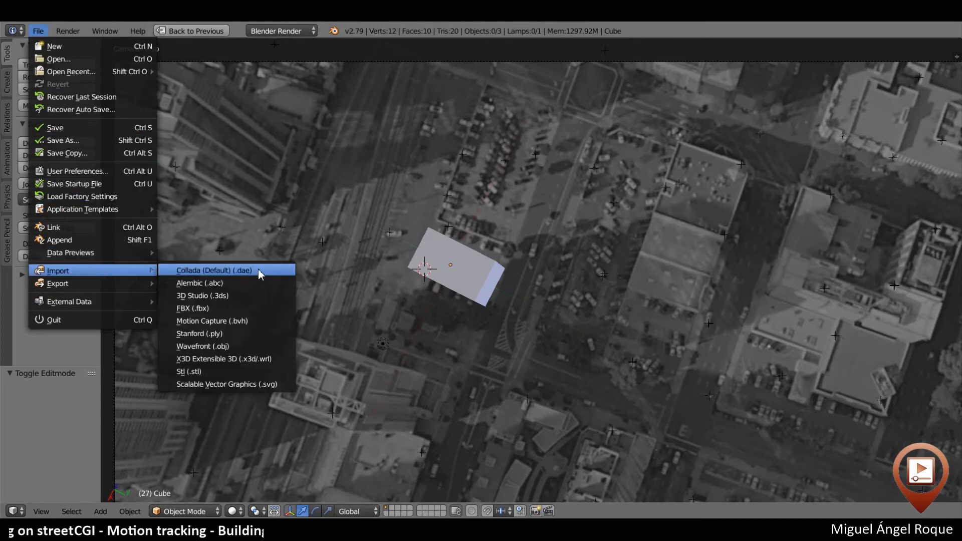
Delete the extruded cube from the scene
right_click(452, 279)
key(Delete)
scroll(450, 273, up, 3)
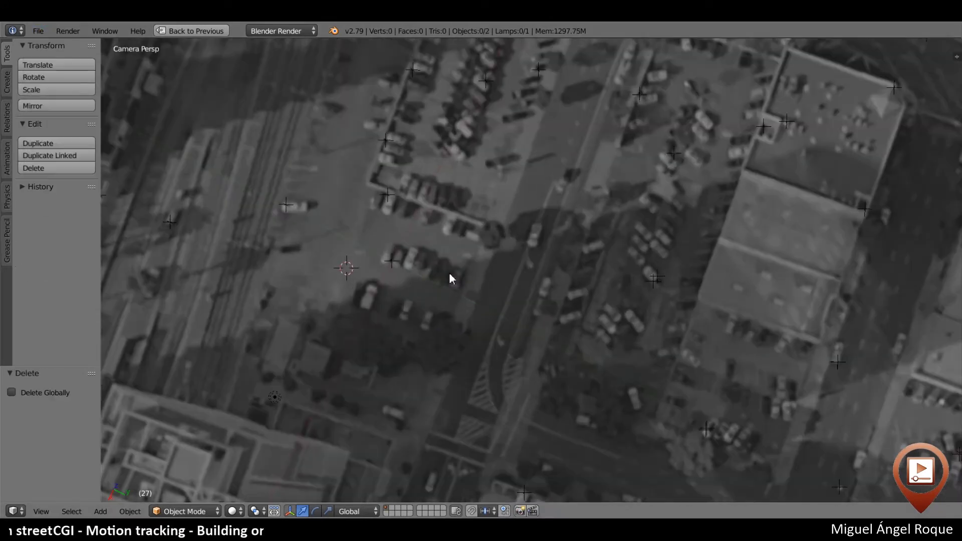
scroll(450, 274, down, 5)
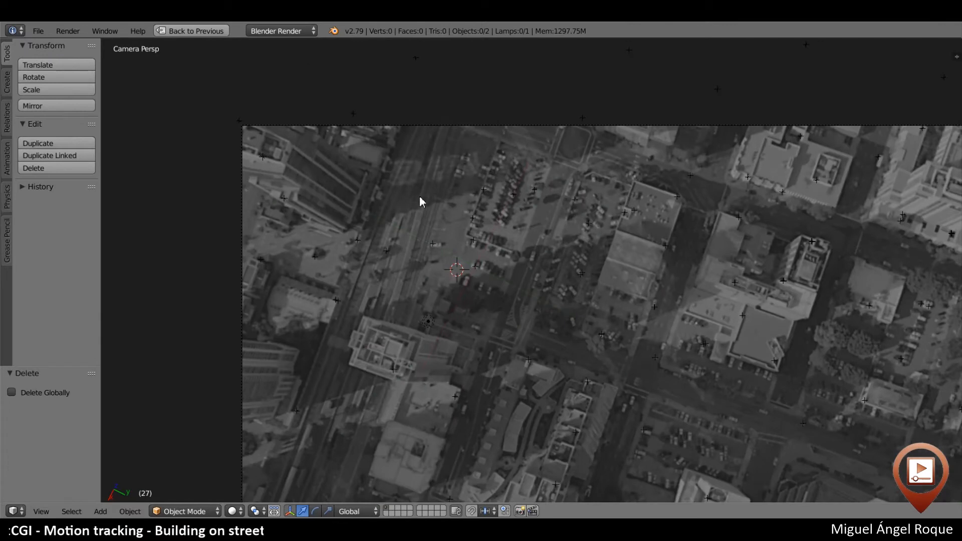
Import the Collada file edificio.dae from the recent CGI - Calle folder
click(36, 33)
mouse_move(116, 271)
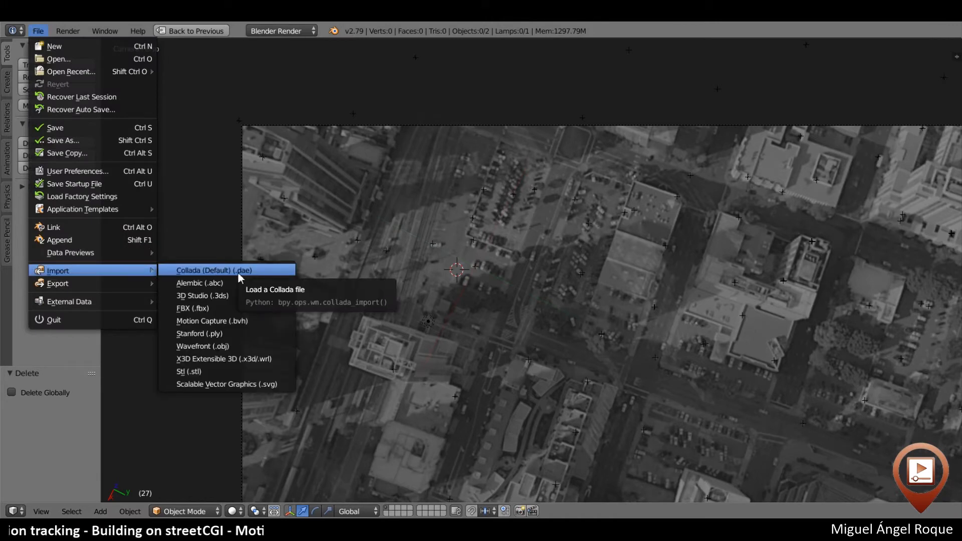
click(238, 271)
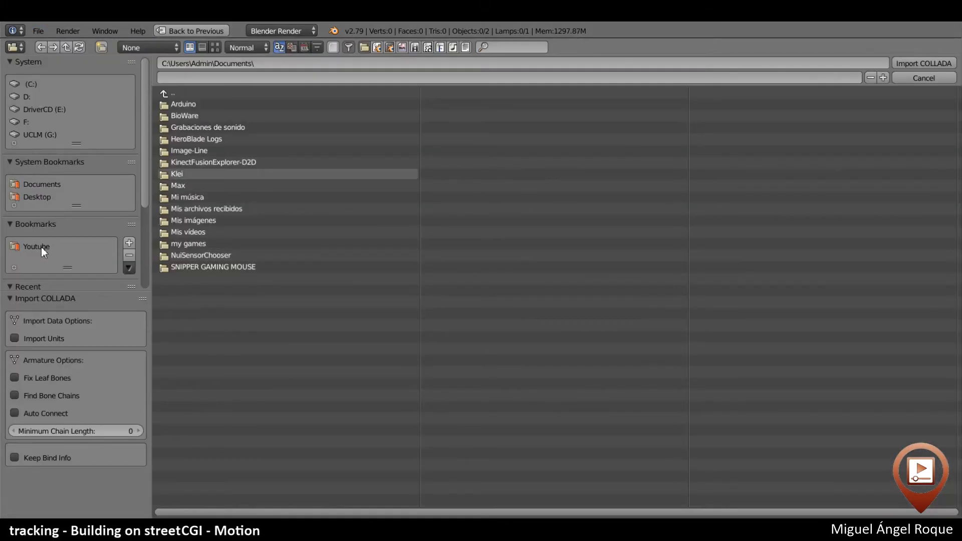
click(59, 282)
scroll(45, 215, down, 5)
click(36, 188)
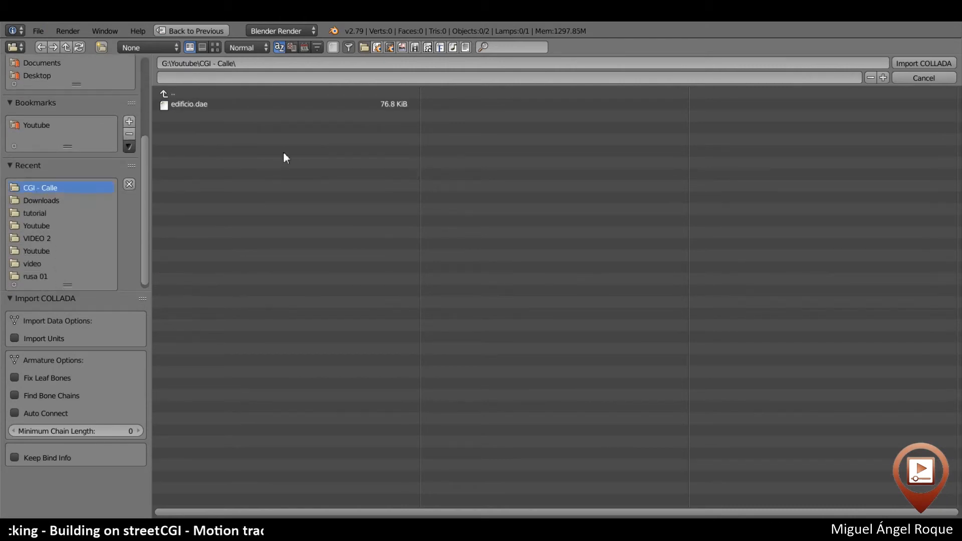
click(202, 104)
click(922, 64)
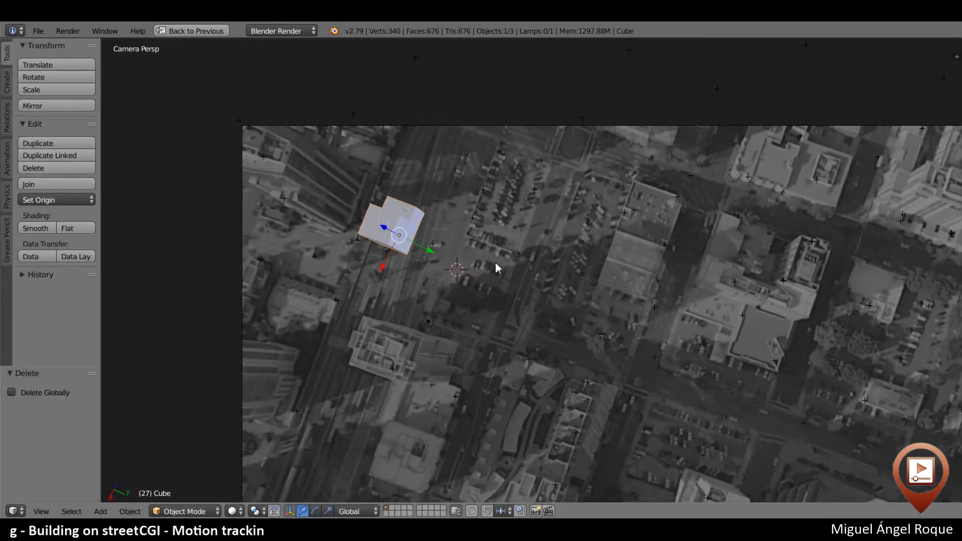
Move the imported building over the parking lot beside the rail tracks, including about 1.686 along the X axis
scroll(496, 263, up, 1)
scroll(496, 264, up, 2)
scroll(496, 263, down, 4)
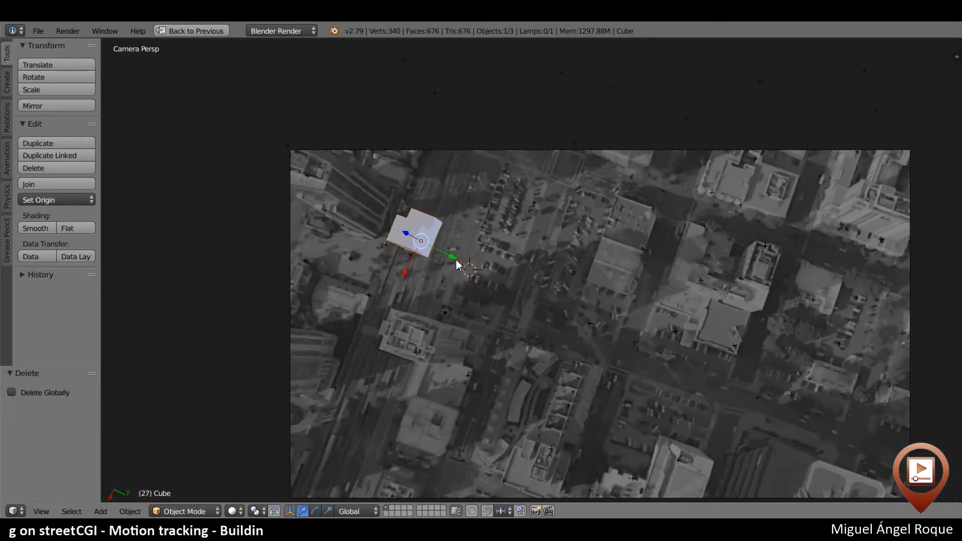
scroll(454, 261, up, 2)
drag(397, 247, 452, 337)
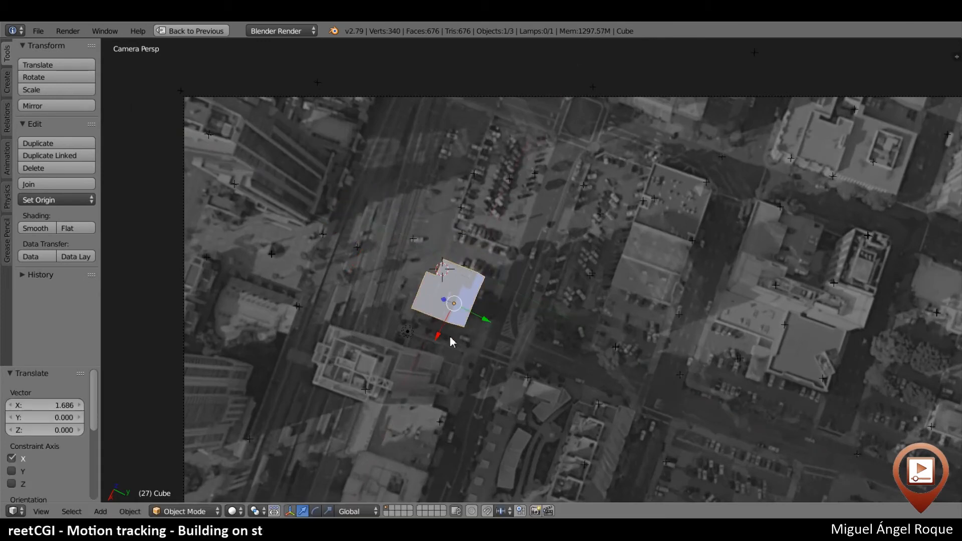
Scale the building uniformly by about 1.473 and shift it about 0.656 along the Y axis
scroll(464, 324, up, 2)
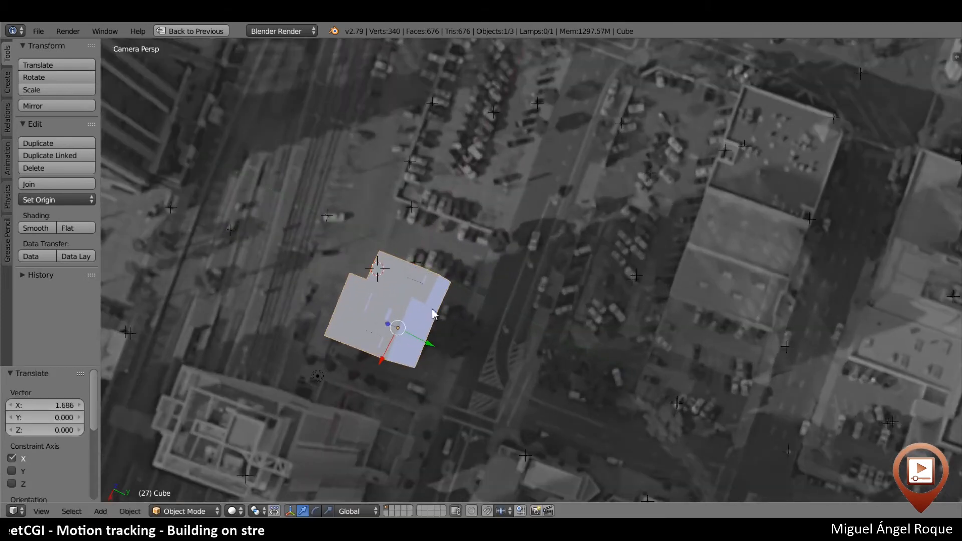
shift+middle_drag(434, 315, 510, 306)
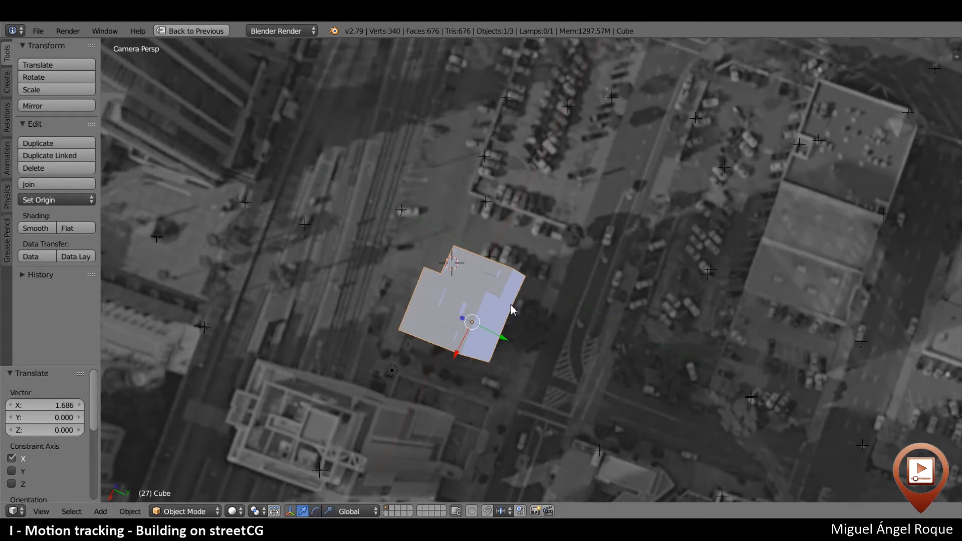
middle_drag(511, 305, 561, 251)
key(KP_0)
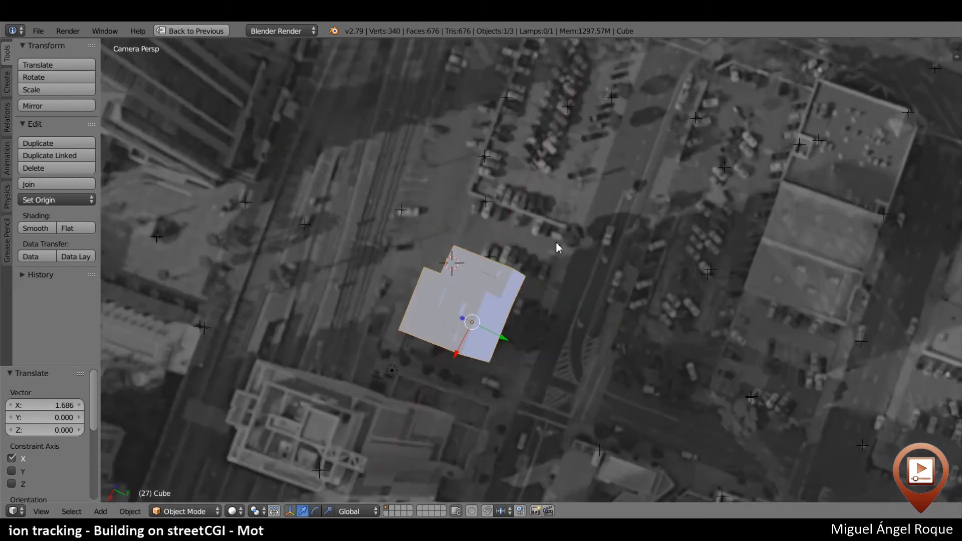
key(ctrl+space)
key(ctrl+Up)
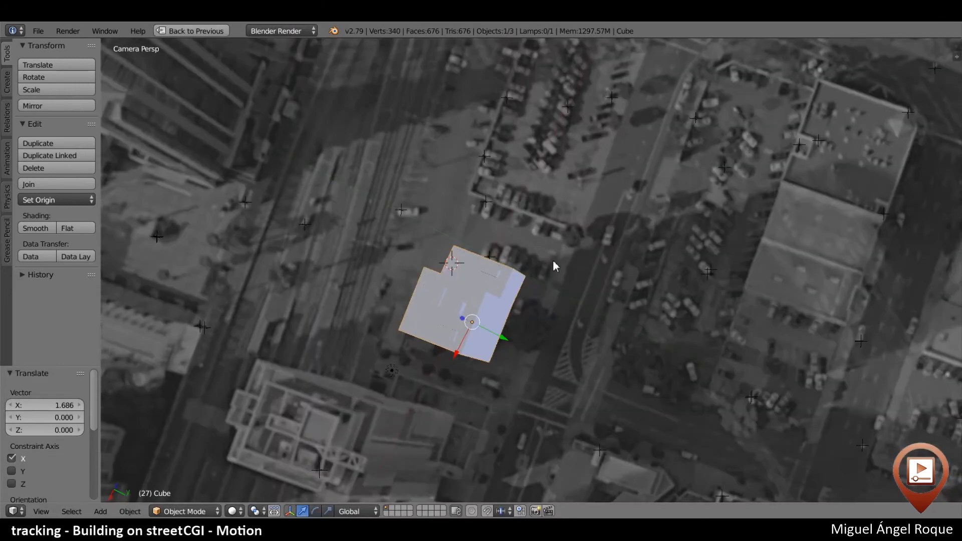
key(s)
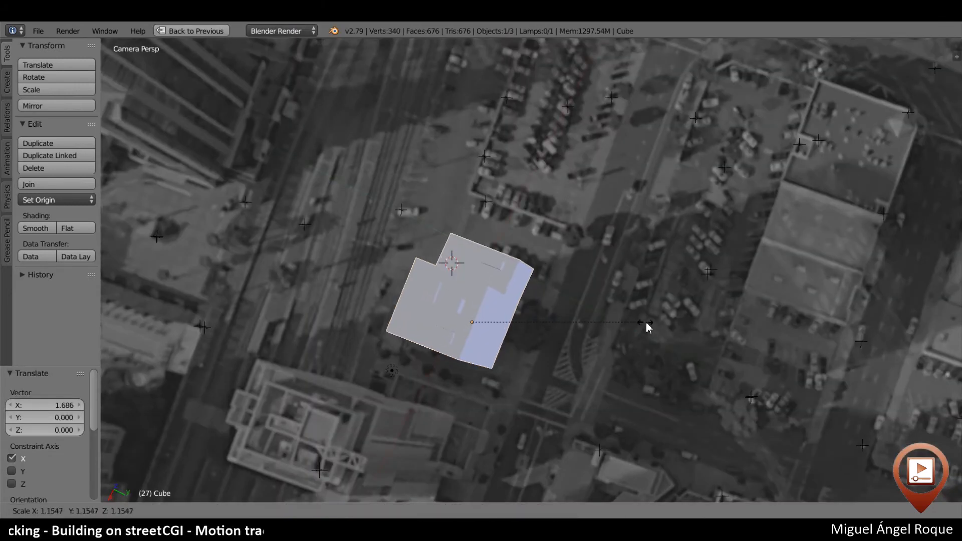
click(692, 344)
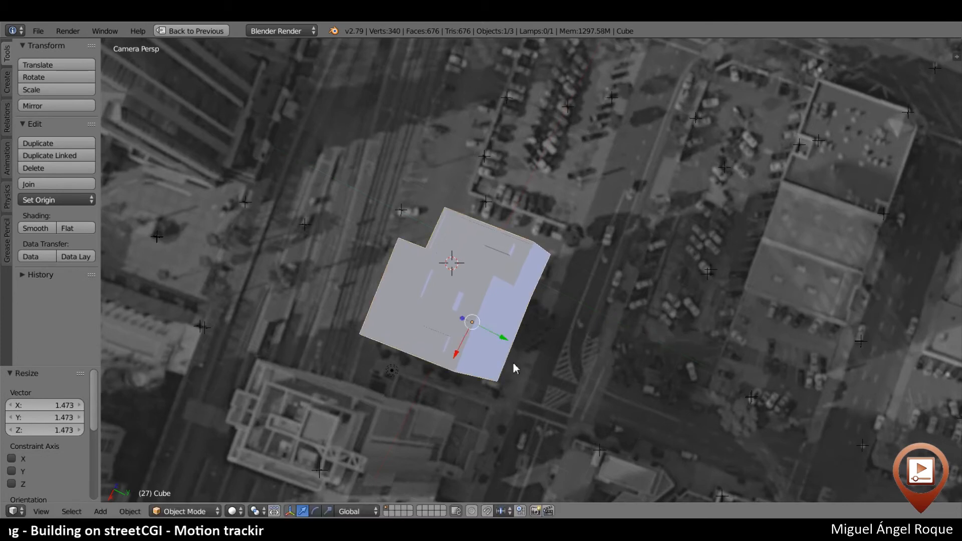
drag(506, 334, 526, 345)
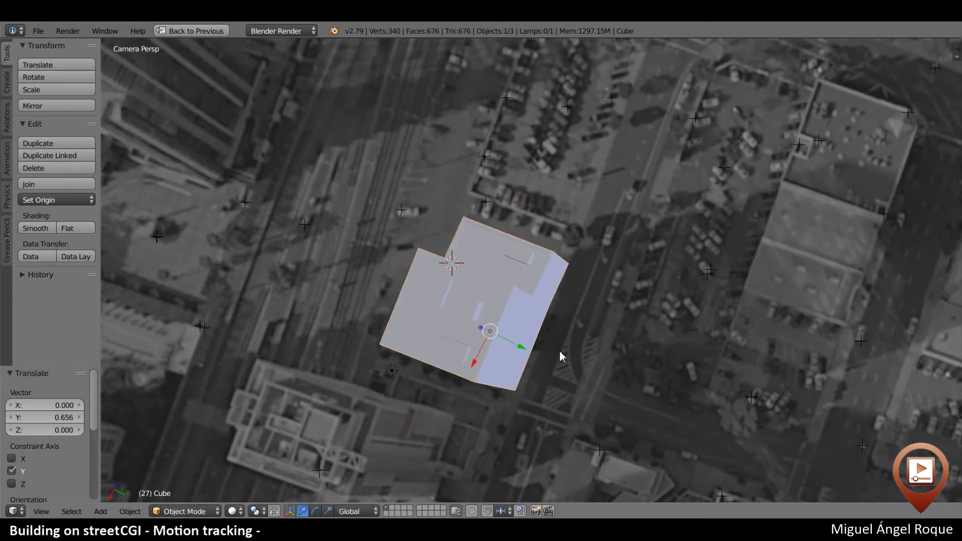
Examine in front view how the building's base meets the ground plane, and compare its placement through the camera
middle_drag(560, 350, 538, 244)
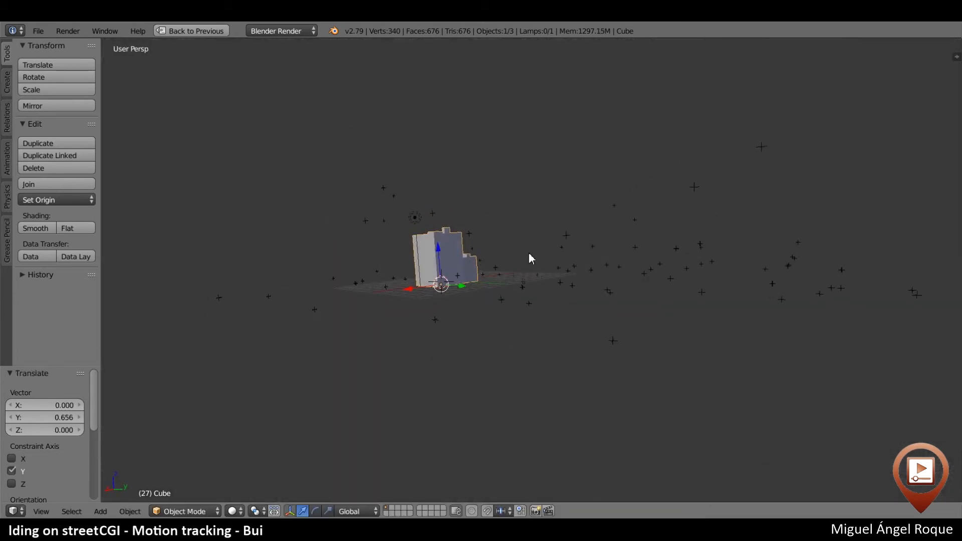
key(KP_1)
scroll(531, 258, up, 8)
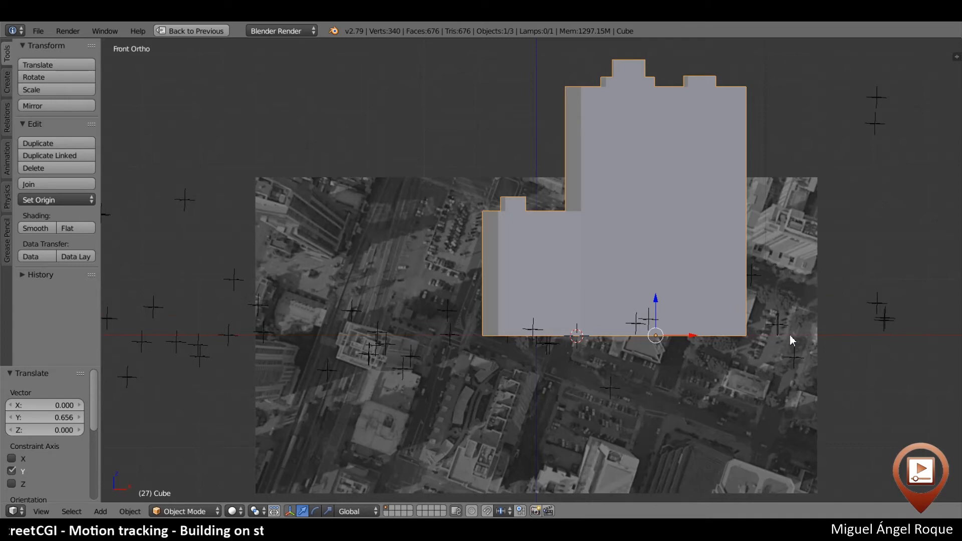
key(KP_0)
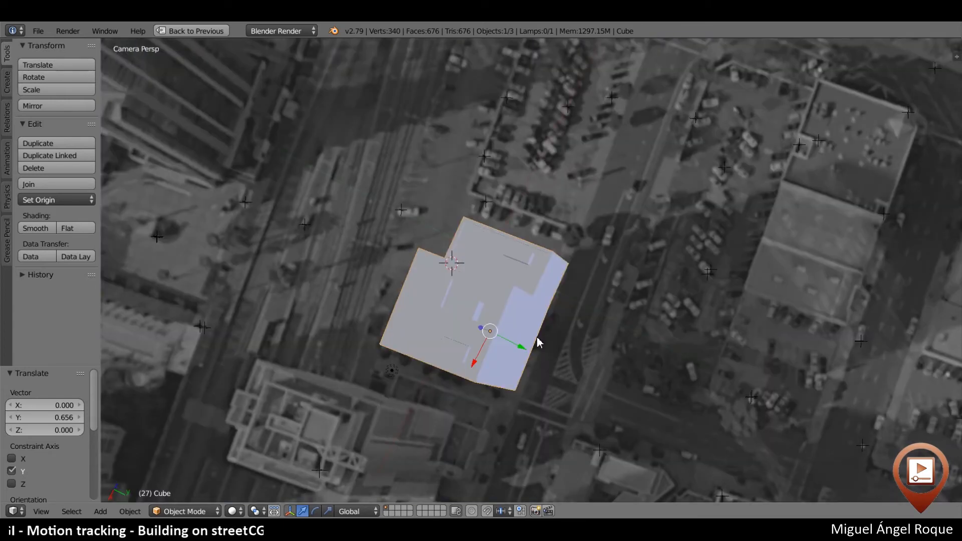
scroll(543, 349, up, 2)
scroll(543, 349, down, 3)
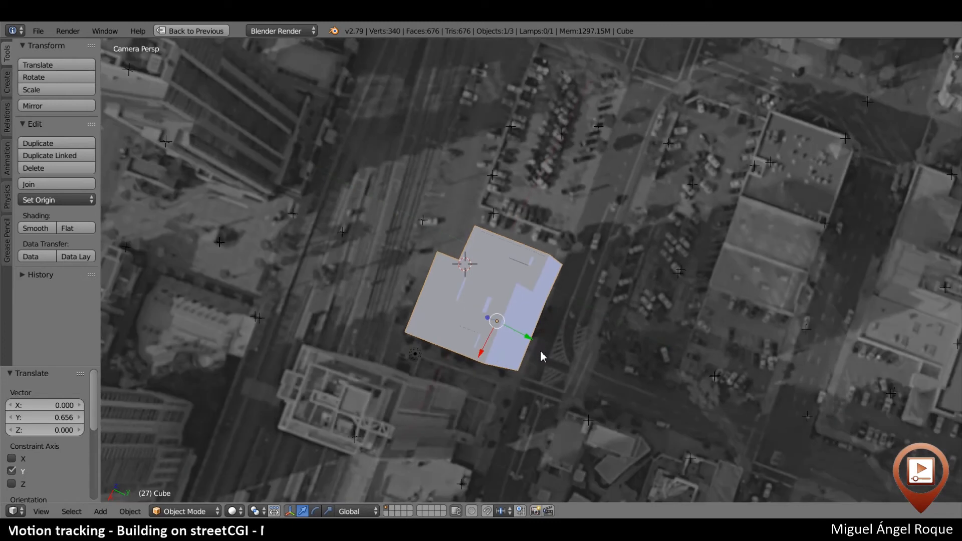
Play the tracked footage through the camera and examine how the building holds its place beside the rail tracks
scroll(540, 351, down, 1)
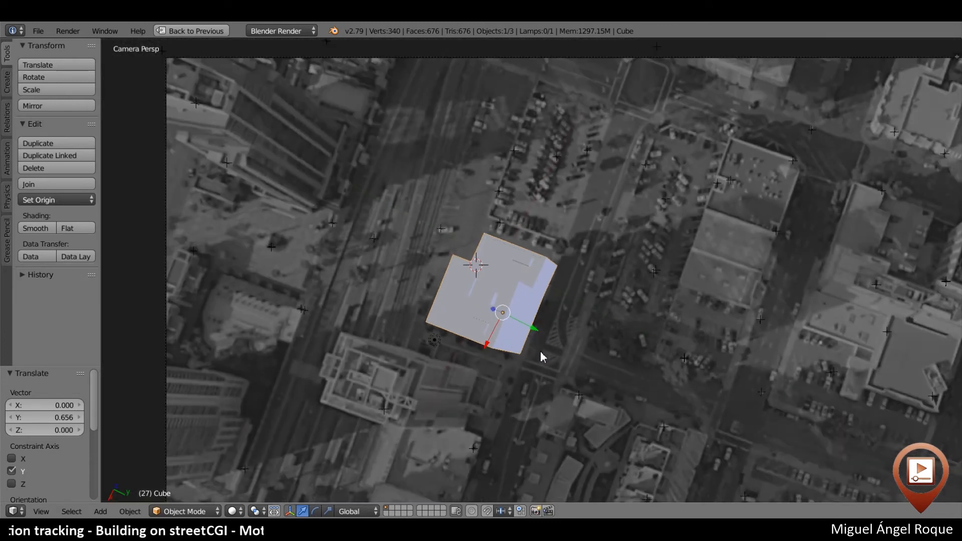
key(alt+a)
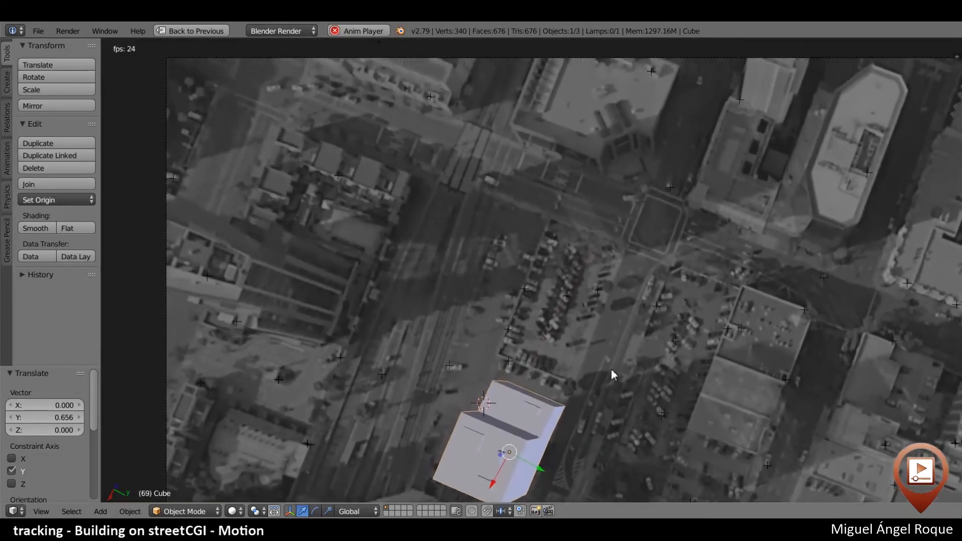
scroll(610, 369, down, 3)
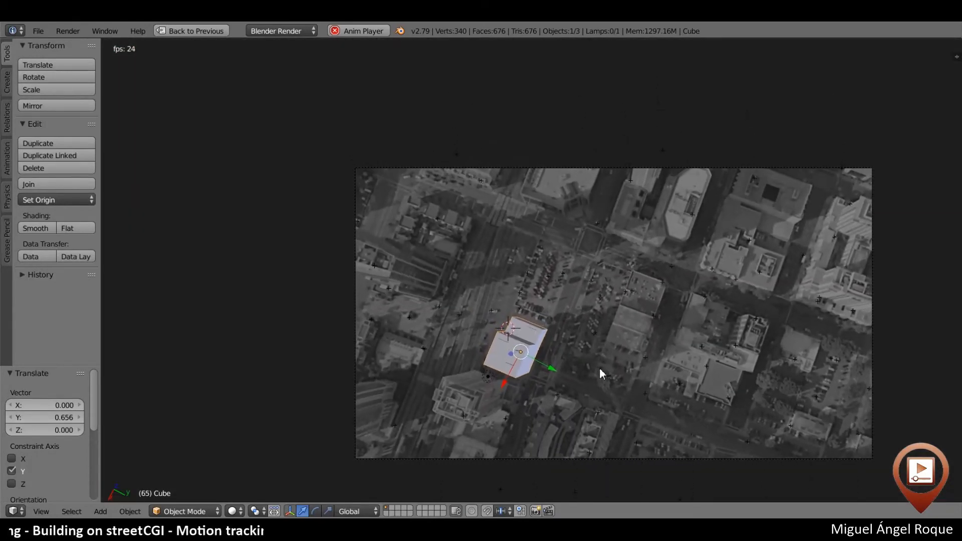
shift+middle_drag(599, 368, 490, 330)
scroll(491, 331, down, 2)
scroll(490, 332, up, 3)
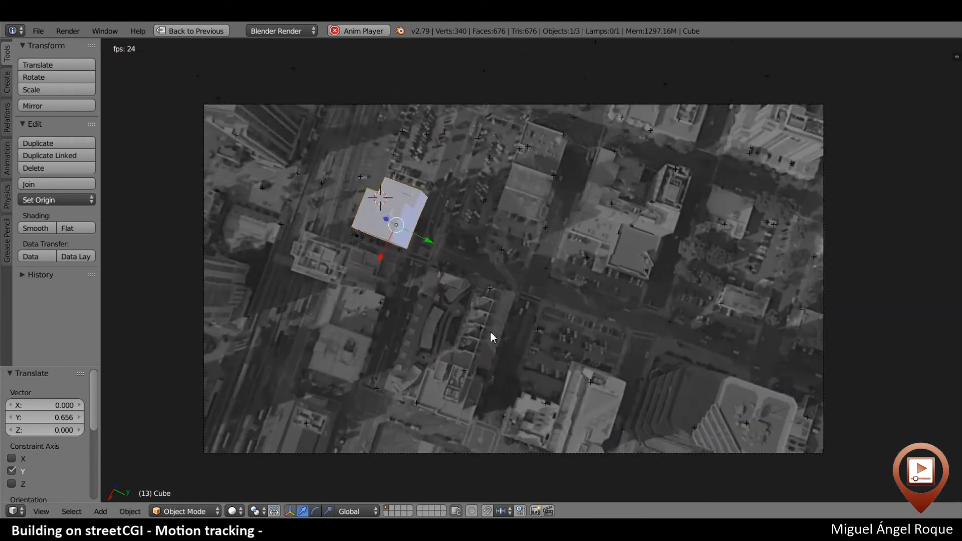
scroll(490, 331, up, 1)
scroll(490, 331, up, 3)
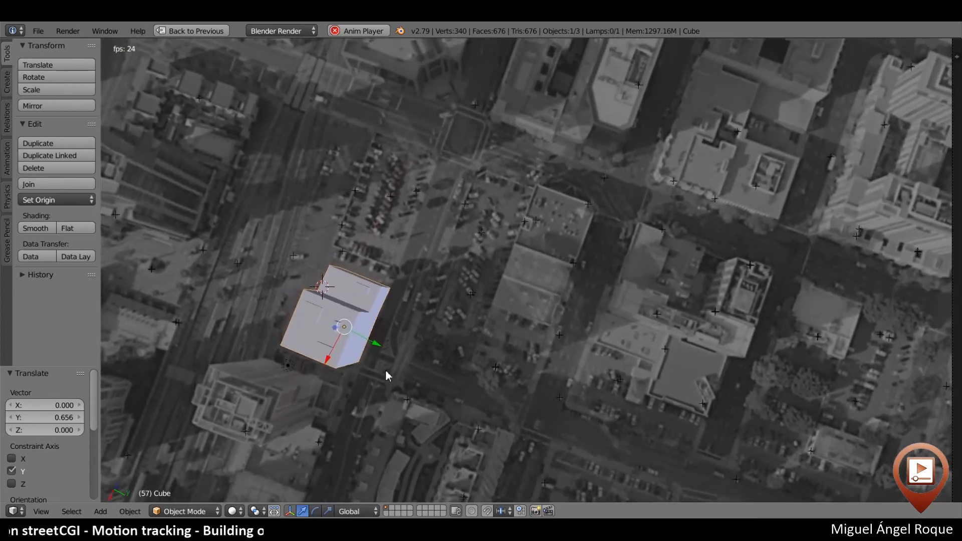
key(Escape)
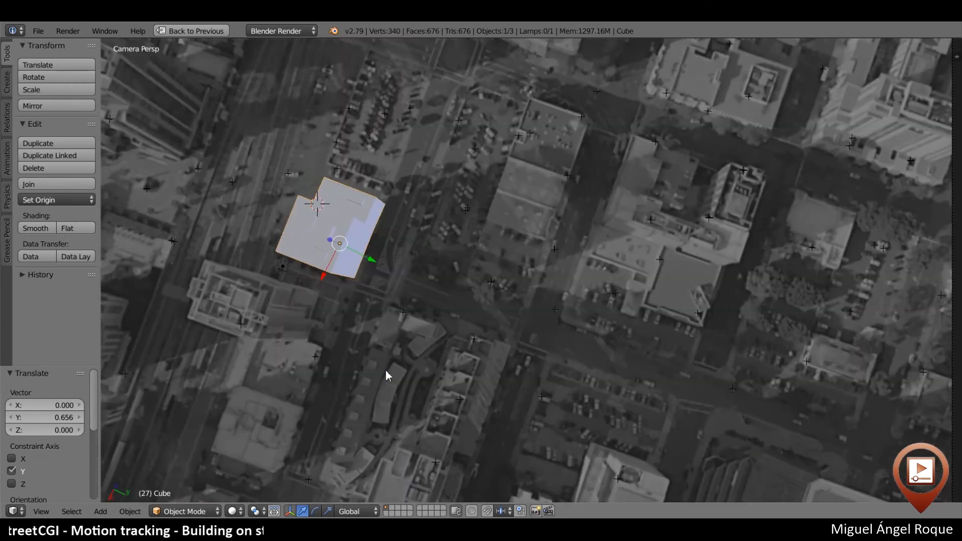
Shift the building about -0.485 along the Y axis and -0.212 along the X axis, and play back the footage to check the fit
scroll(386, 368, down, 2)
scroll(386, 369, up, 5)
shift+middle_drag(299, 309, 525, 391)
scroll(471, 362, up, 2)
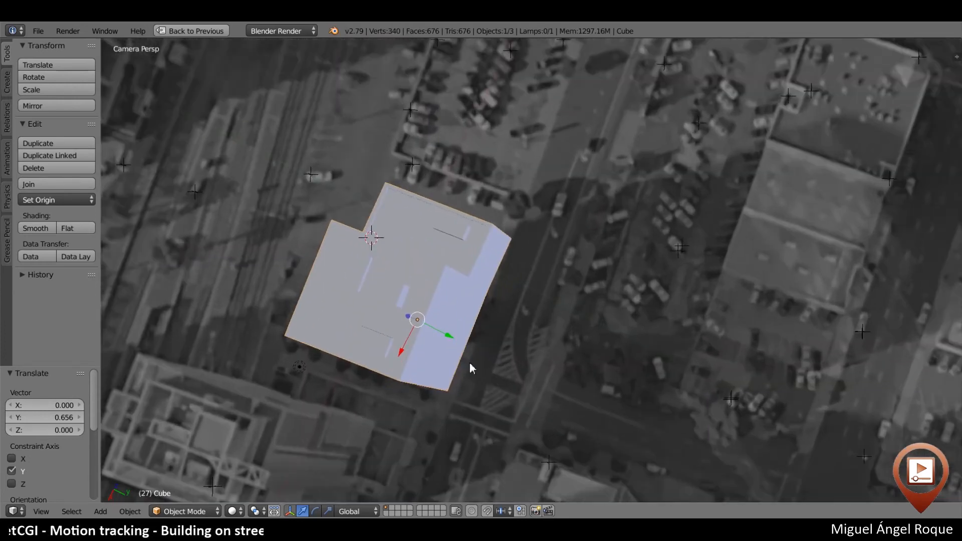
key(g)
key(y)
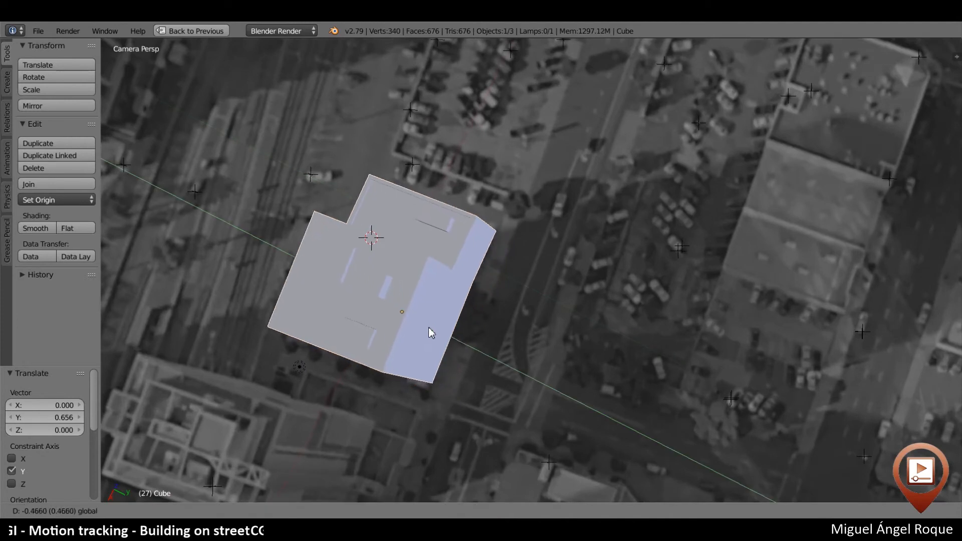
click(429, 326)
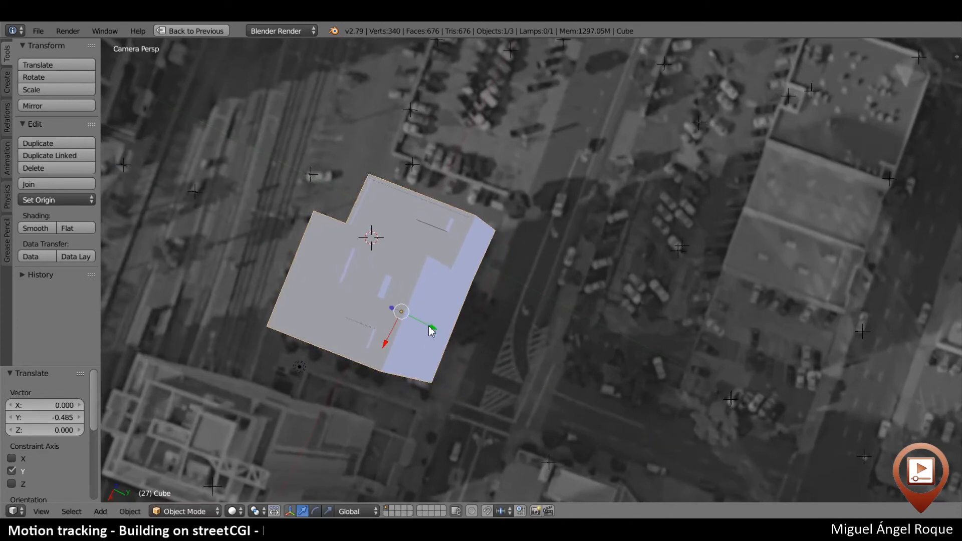
key(g)
key(x)
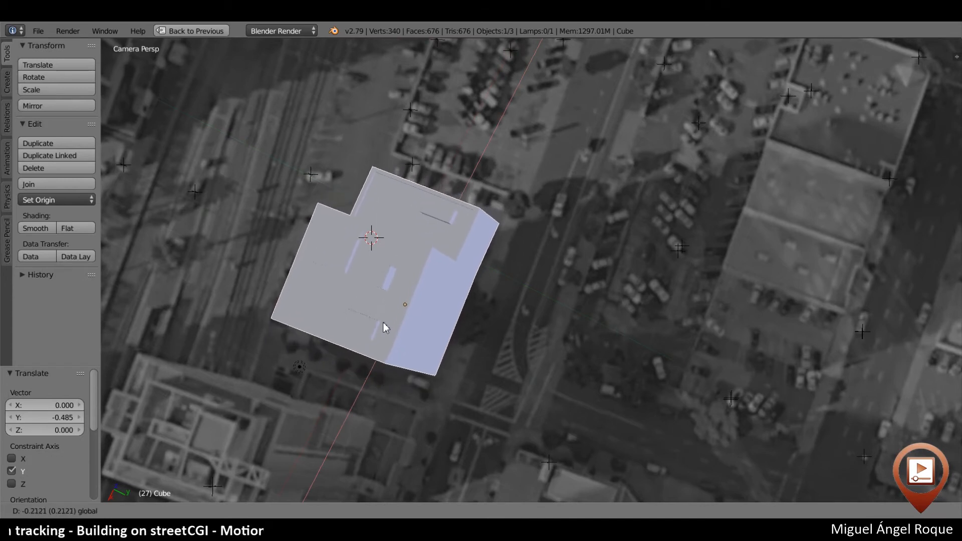
click(383, 323)
key(alt+a)
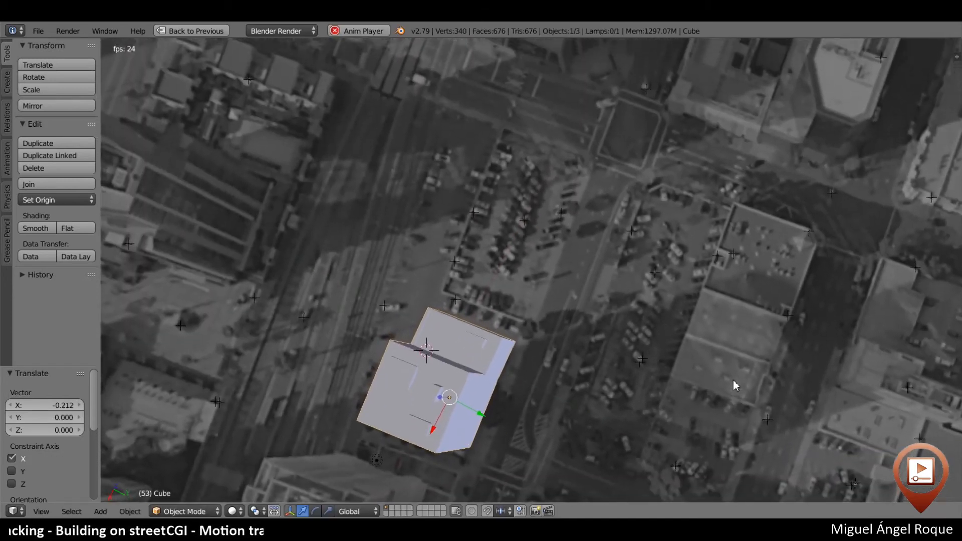
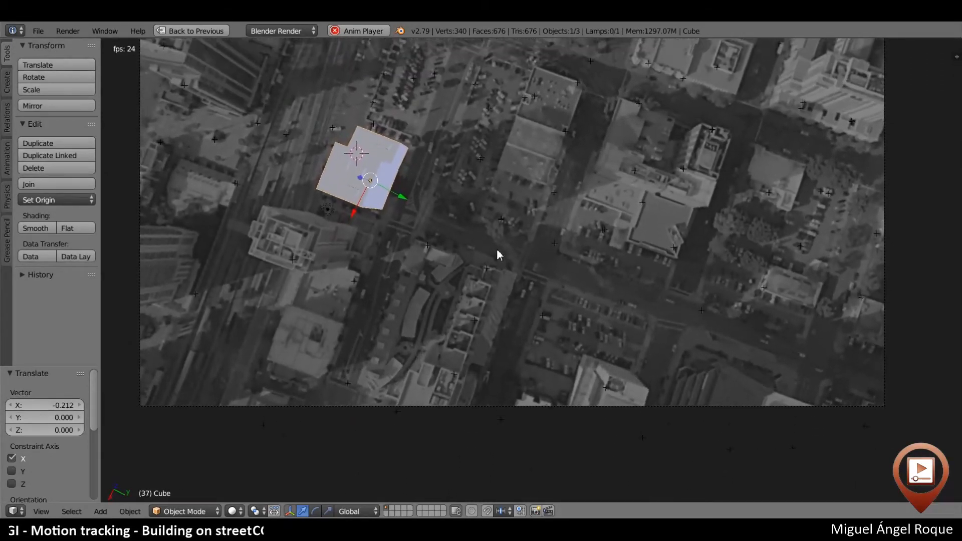
key(Escape)
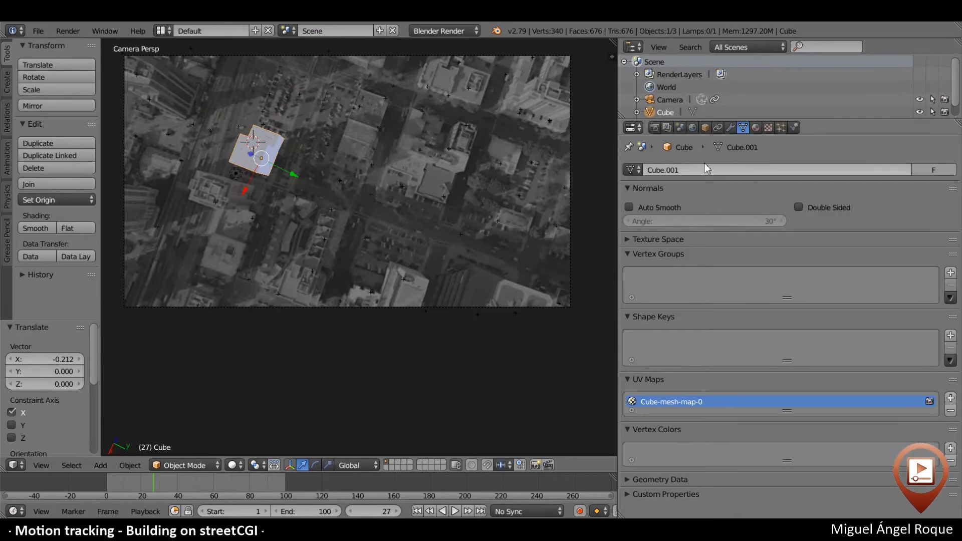
Show the building's material settings and switch the render engine to Cycles Render
click(755, 128)
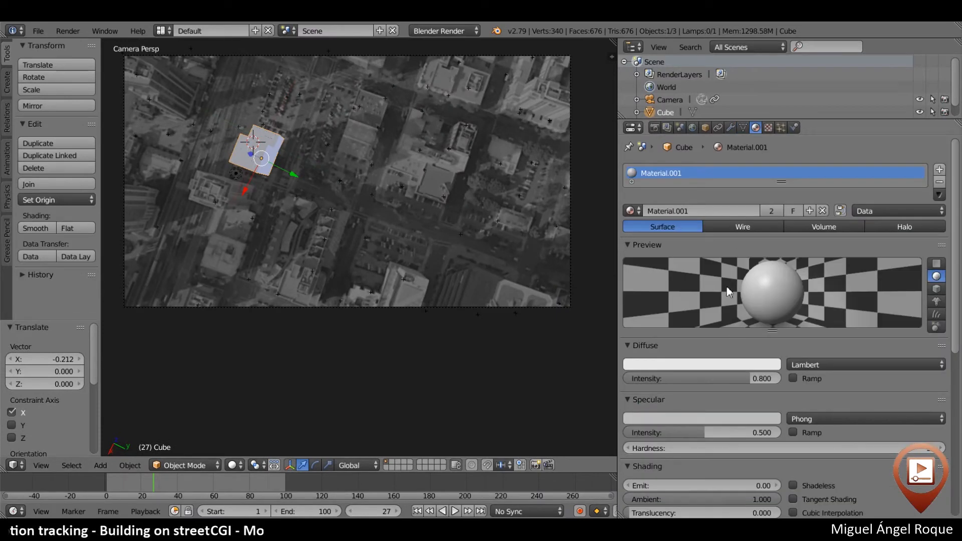
click(480, 30)
click(466, 73)
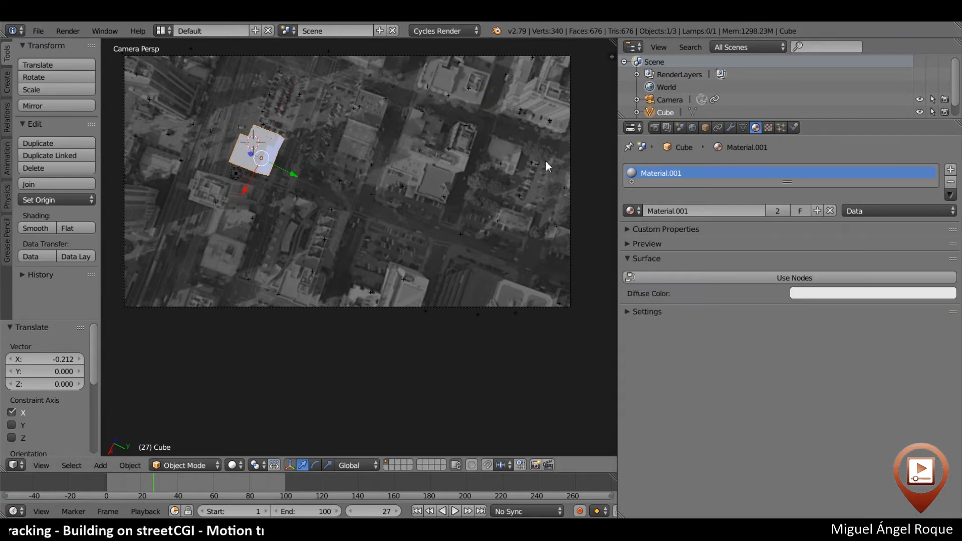
Enable nodes for the building's material and assign an Image Texture to the Diffuse BSDF color
click(816, 278)
click(951, 300)
click(950, 302)
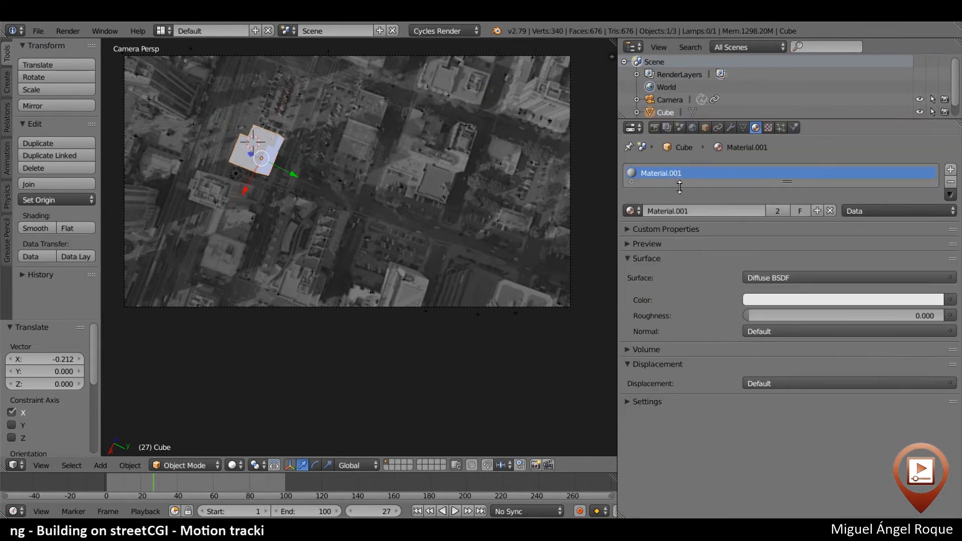
click(950, 300)
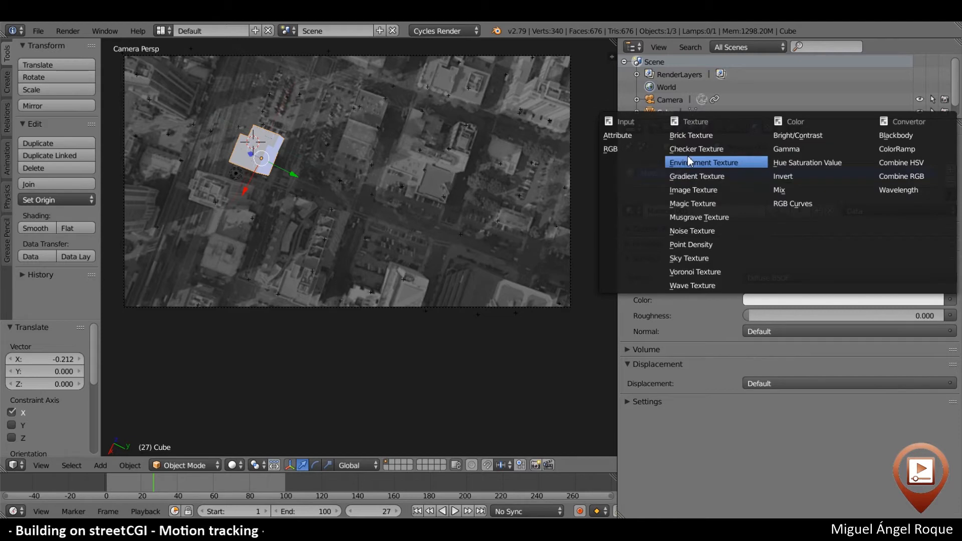
click(688, 189)
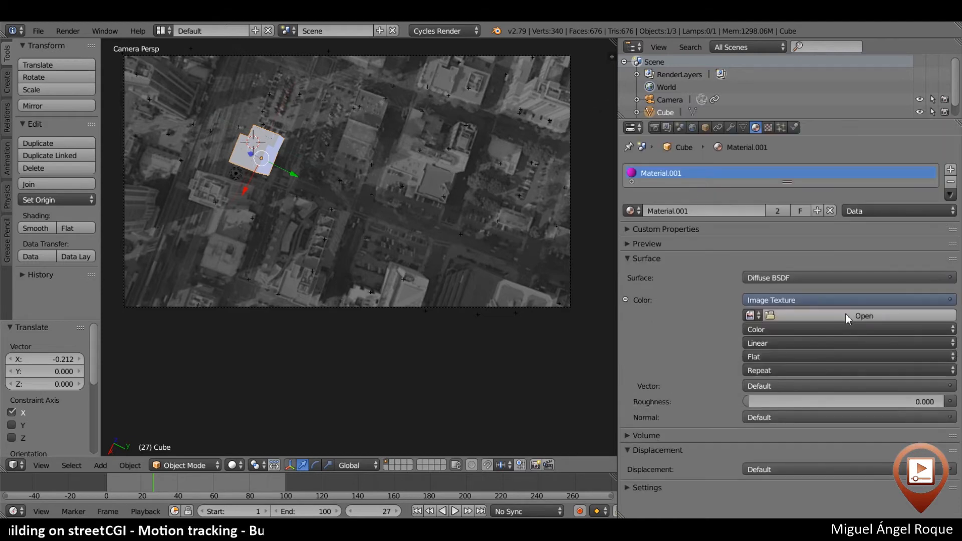
Load DIFFUSE COLOR BUILDING.png from the CGI - Calle folder as the image texture of the building's material
click(847, 314)
scroll(47, 246, down, 2)
scroll(52, 241, down, 1)
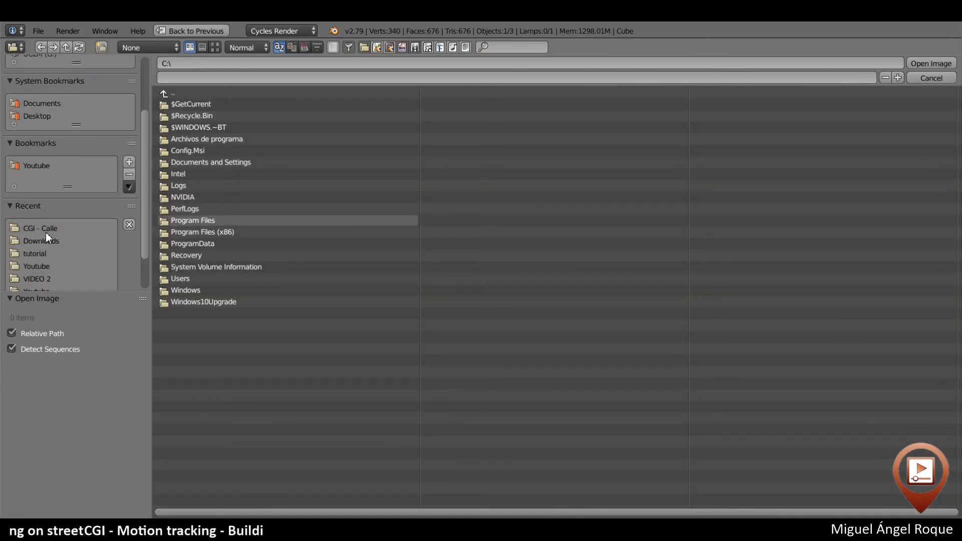
click(46, 230)
click(215, 47)
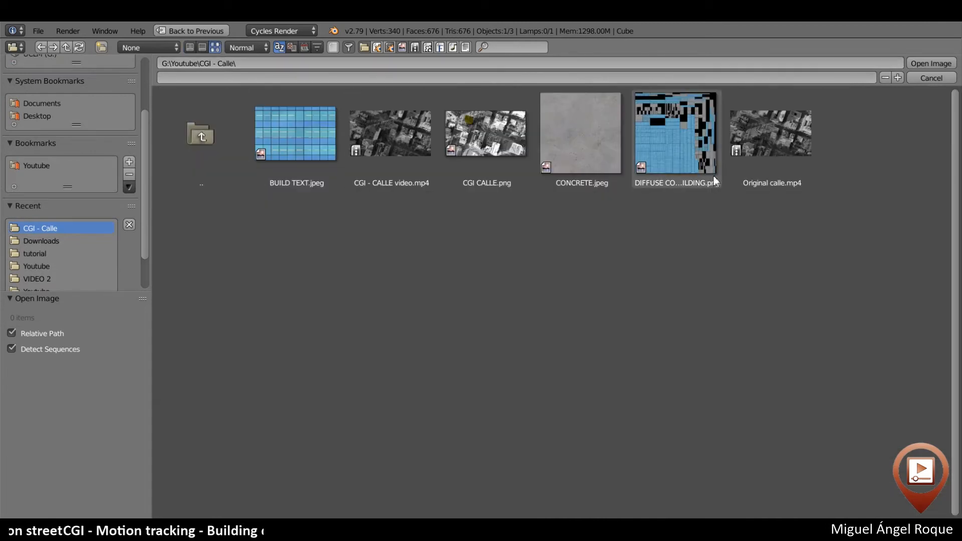
double_click(686, 143)
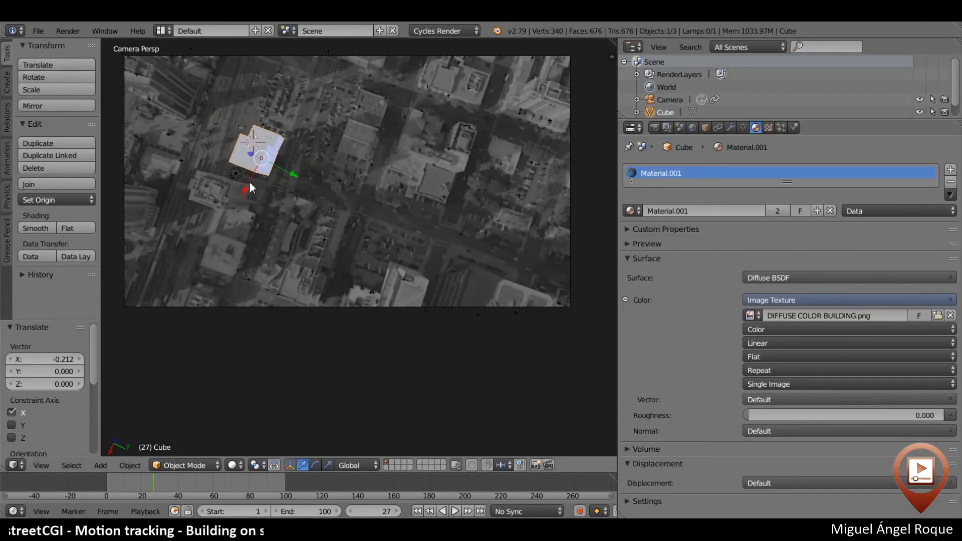
Examine the building's roof and facades in textured shading from several angles, and return to the camera view
key(alt+z)
shift+middle_drag(291, 171, 377, 239)
middle_drag(378, 239, 338, 200)
key(shift+space)
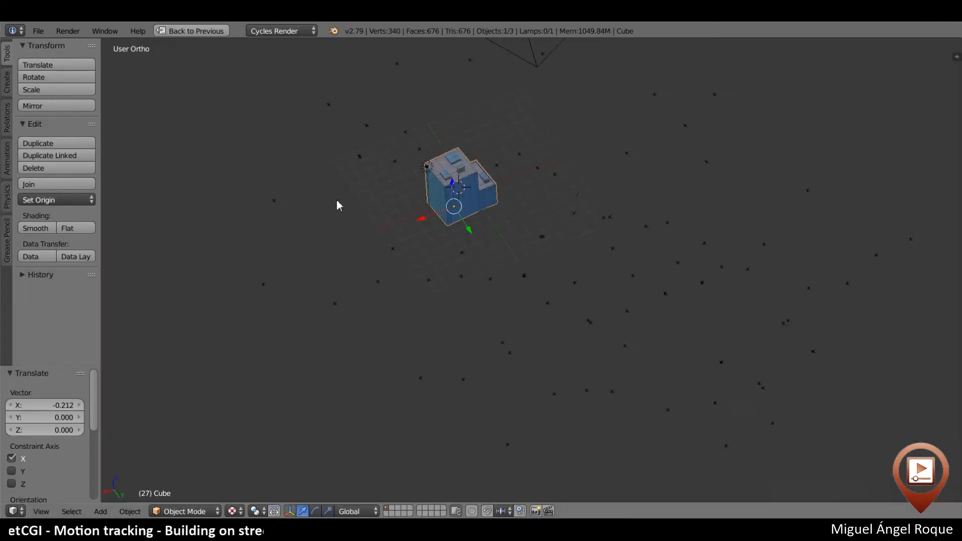
scroll(351, 204, down, 7)
scroll(374, 211, up, 13)
shift+middle_drag(359, 138, 509, 306)
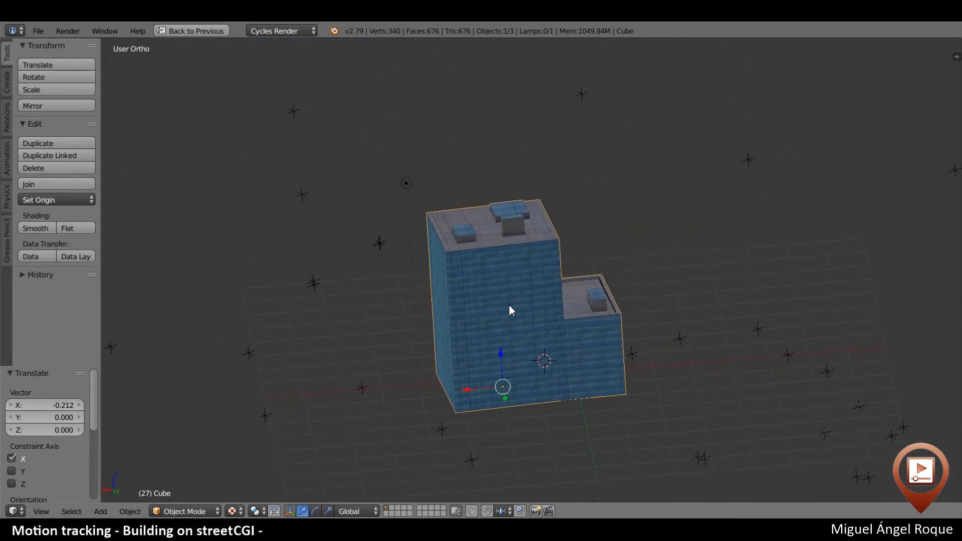
scroll(509, 311, up, 5)
shift+middle_drag(509, 320, 475, 291)
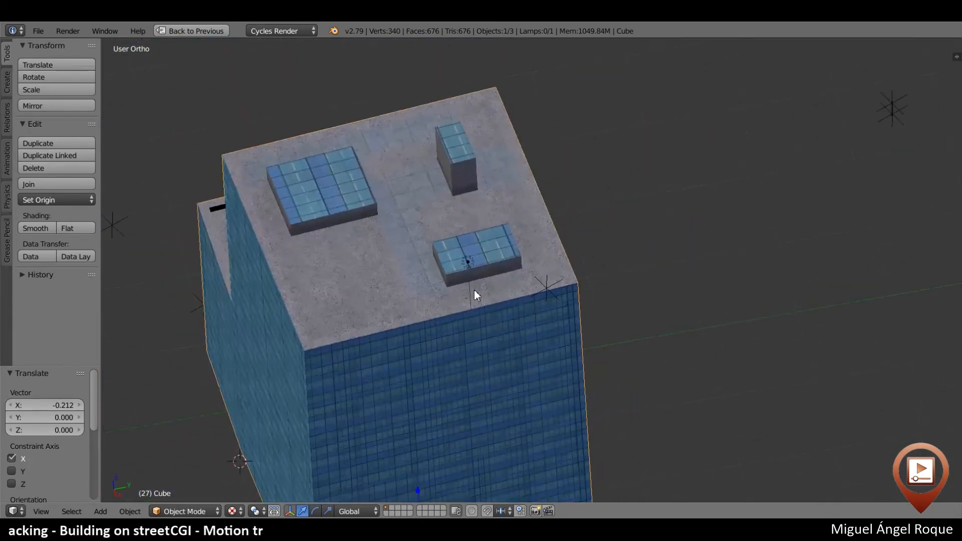
key(KP_0)
shift+middle_drag(694, 239, 507, 232)
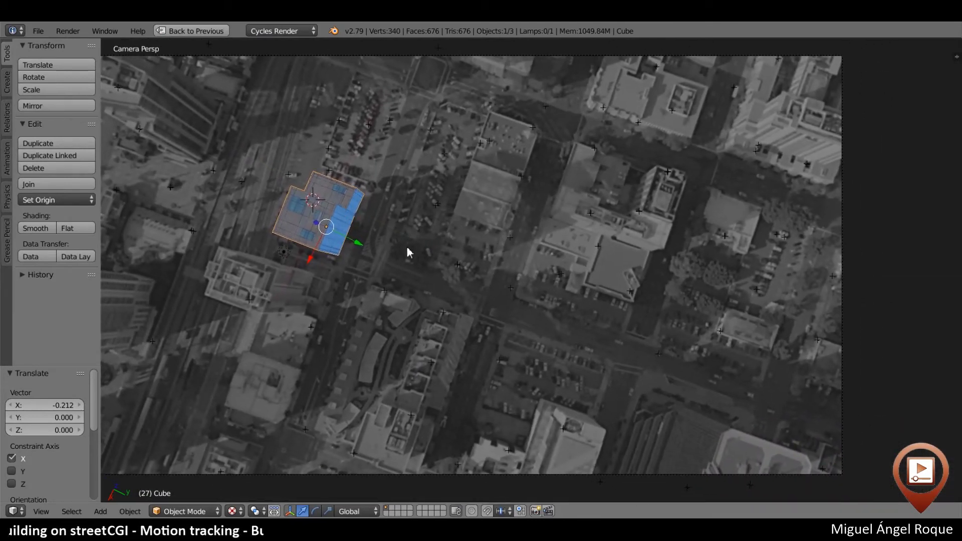
Switch to the Compositing screen layout and show the node tree of the building's material
key(ctrl+Up)
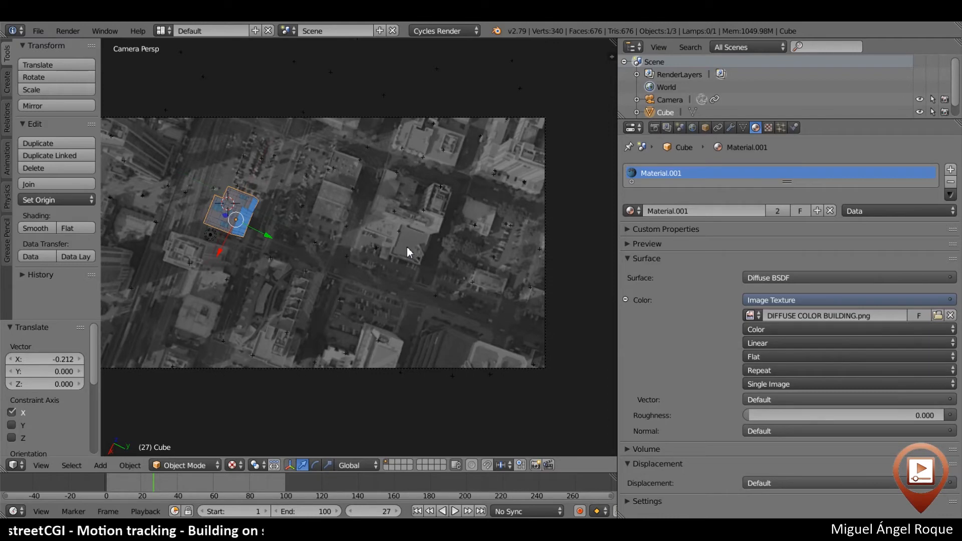
click(167, 33)
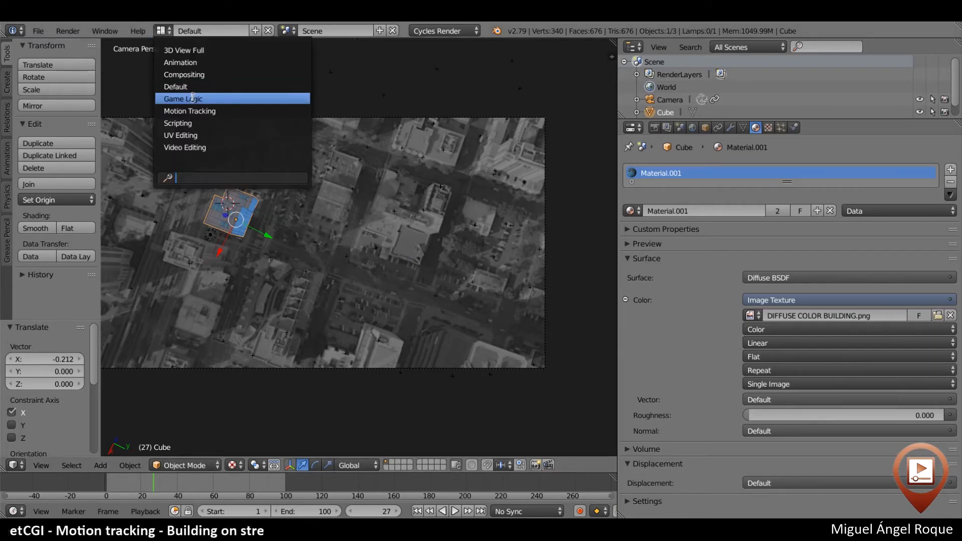
click(182, 73)
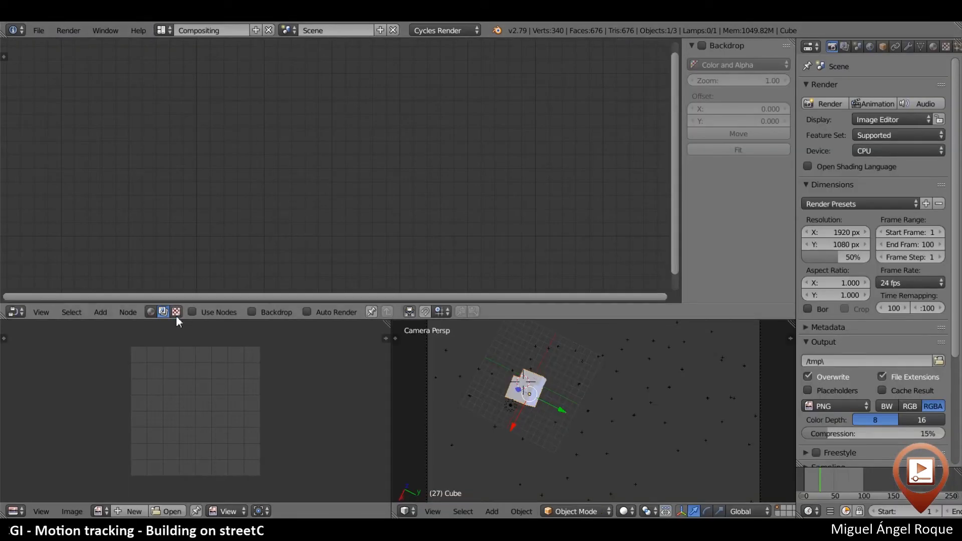
click(150, 311)
middle_drag(232, 178, 439, 236)
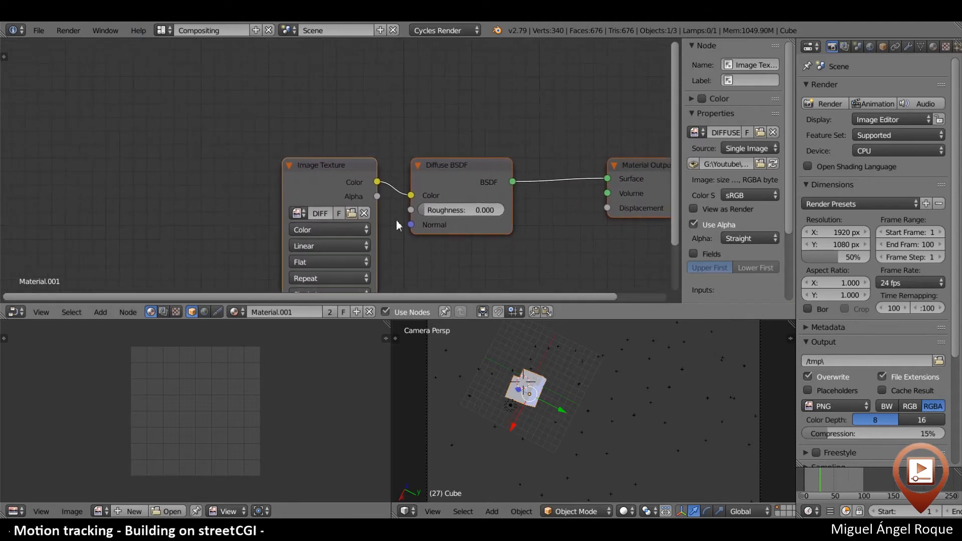
Move the Image Texture node away from the Diffuse BSDF node and display the building textured in the small 3D view
drag(310, 188, 139, 147)
scroll(581, 400, down, 2)
scroll(583, 405, up, 5)
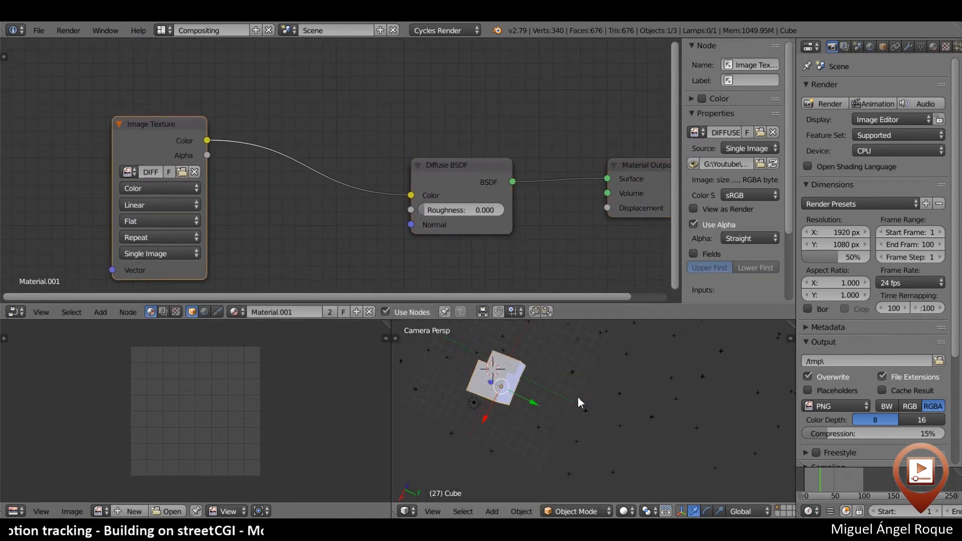
key(alt+z)
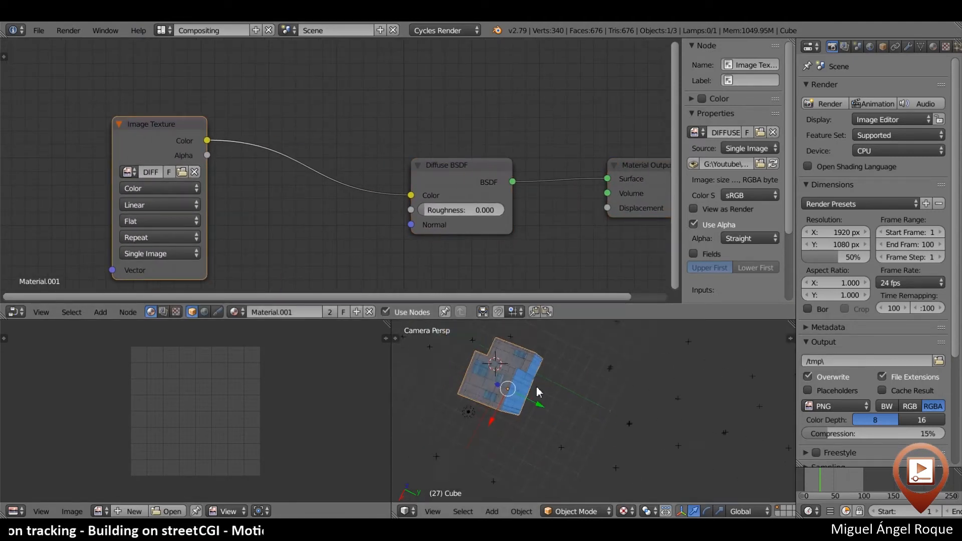
scroll(537, 392, up, 4)
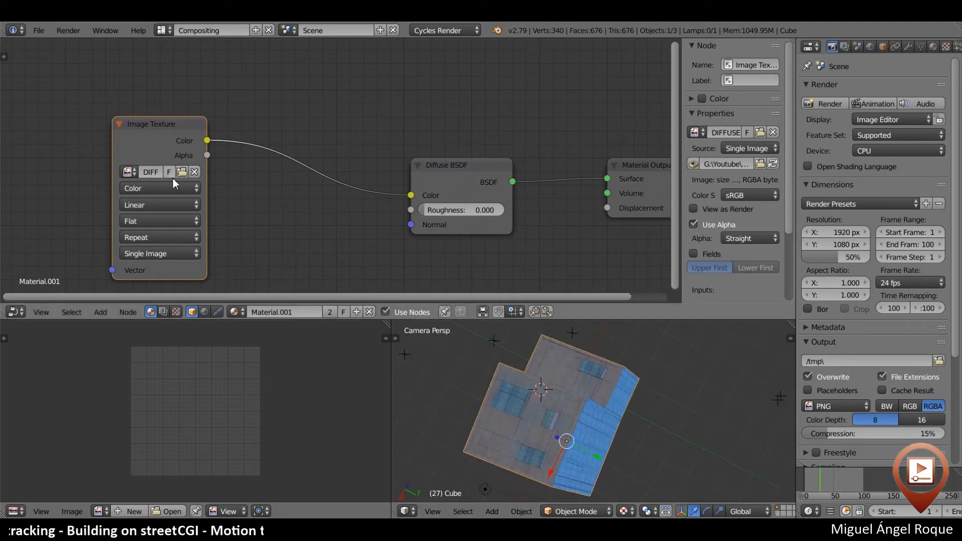
Make more room beside the Image Texture node and insert a ColorRamp node between it and the Diffuse BSDF node
middle_drag(276, 170, 453, 179)
drag(319, 145, 205, 119)
key(shift+a)
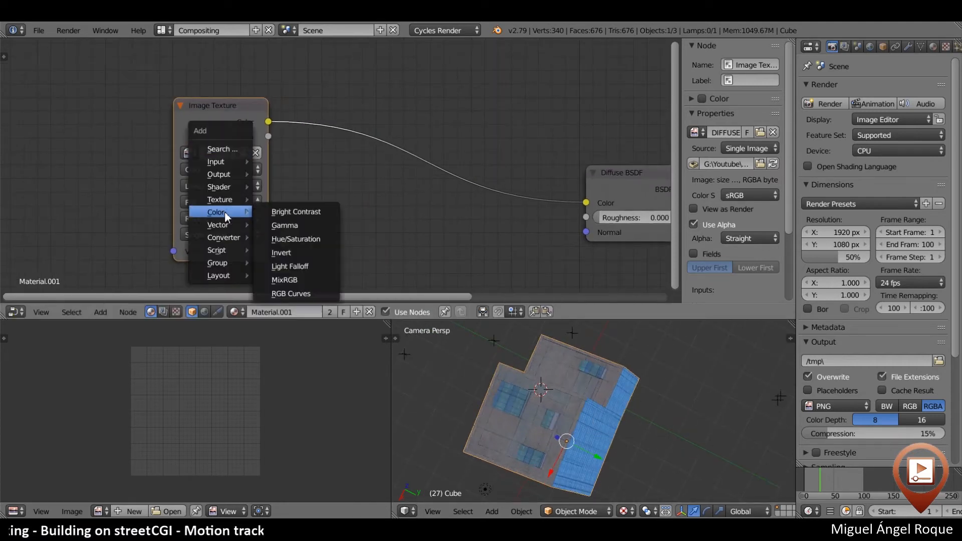
mouse_move(223, 237)
click(291, 250)
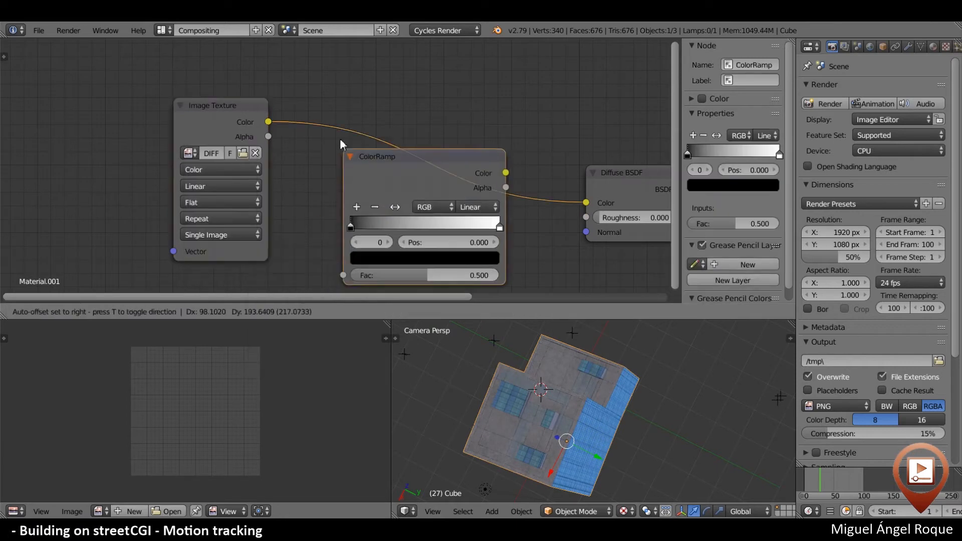
click(446, 217)
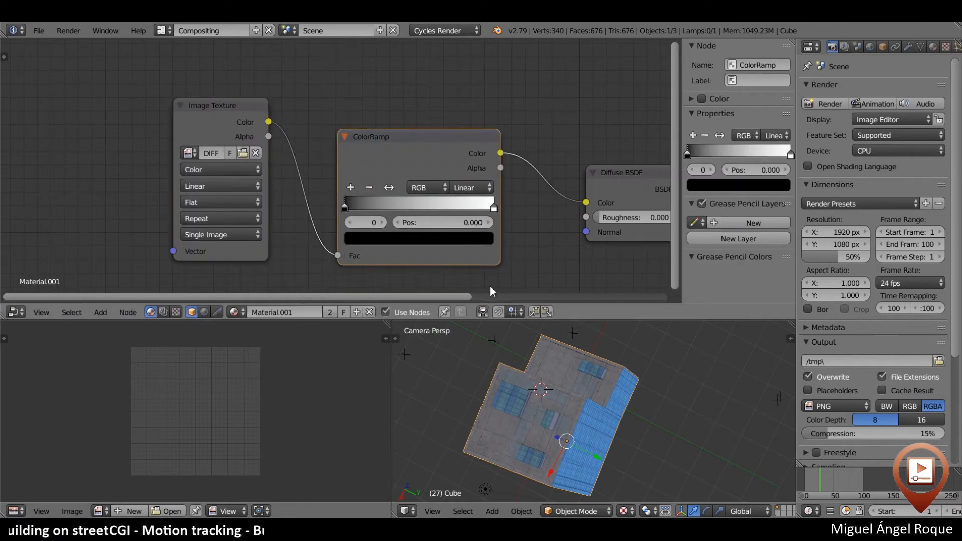
middle_drag(506, 230, 415, 232)
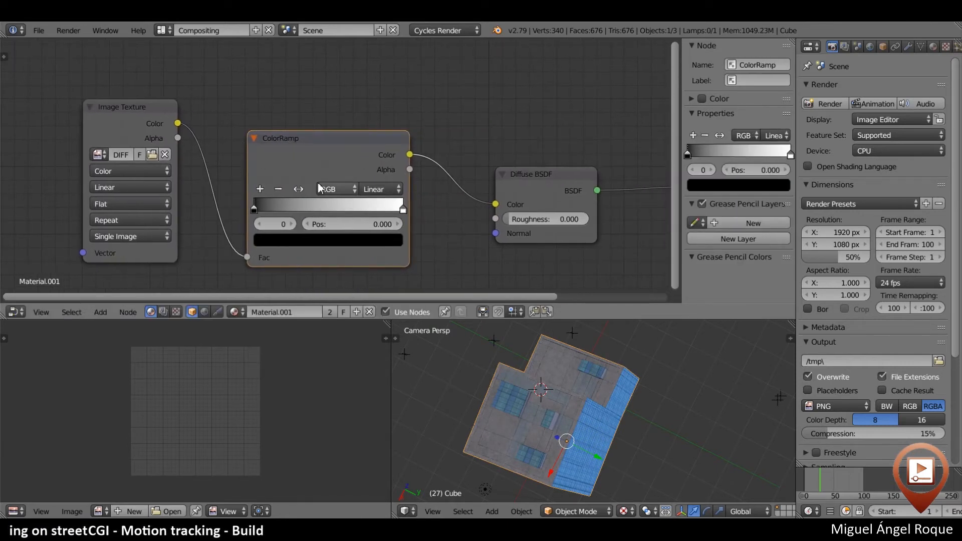
Preview the building's ColorRamp material up close in rendered shading, and return to solid shading
key(shift+z)
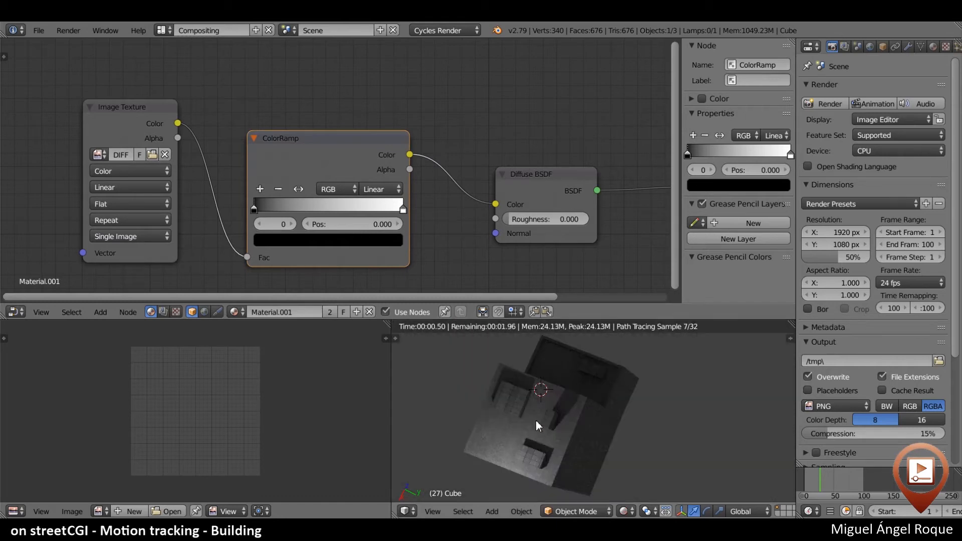
scroll(537, 420, up, 3)
scroll(540, 420, up, 1)
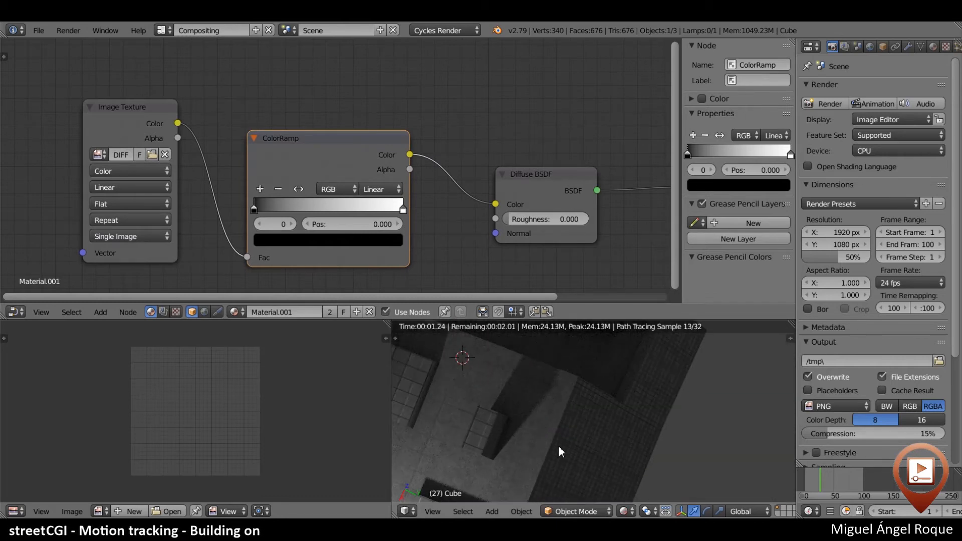
key(shift+z)
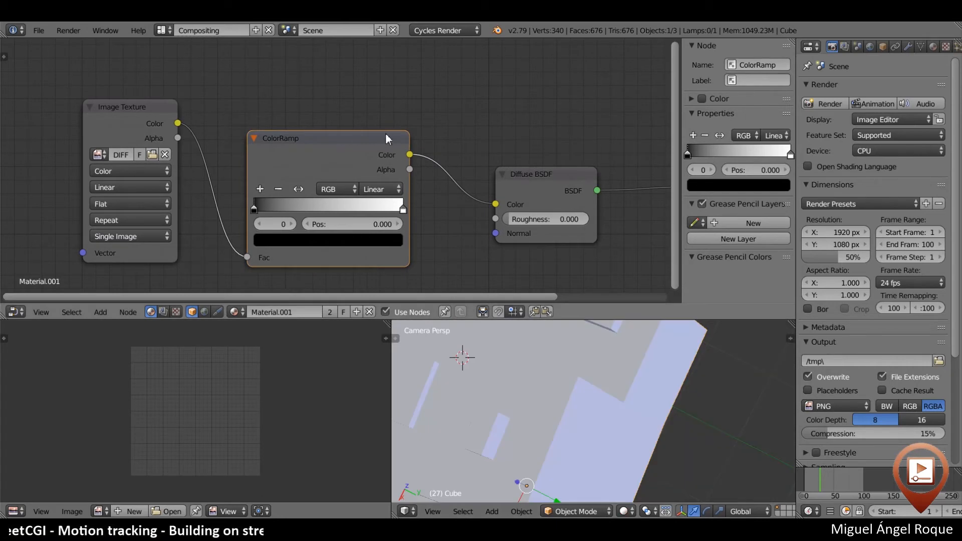
scroll(385, 137, down, 2)
scroll(384, 145, down, 1)
Switch back to the Default screen layout and maximize the 3D view around the building
click(162, 30)
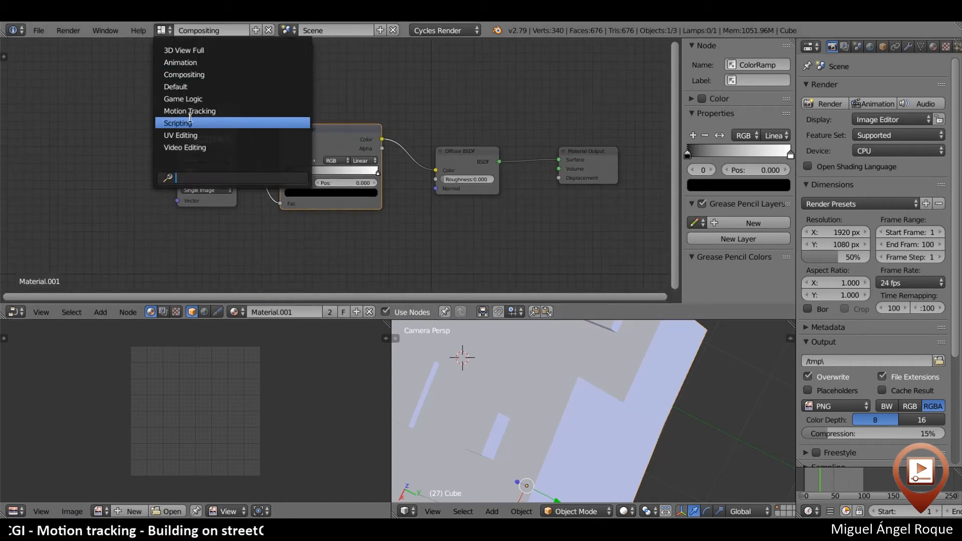
click(192, 84)
key(shift+space)
shift+middle_drag(339, 267, 468, 304)
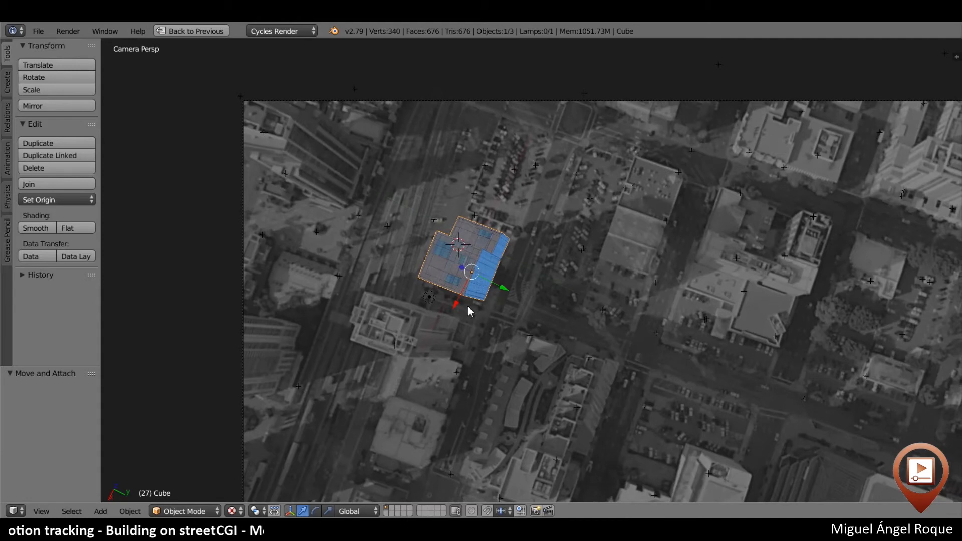
Check the black-and-white building in rendered shading, and compare its textured display with the street footage in camera view
key(shift+z)
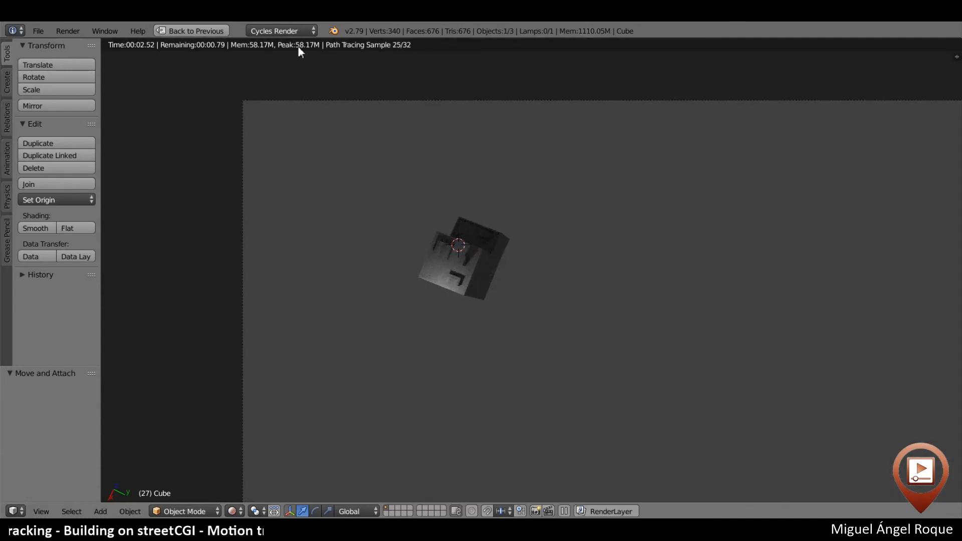
key(shift+z)
scroll(520, 300, up, 2)
scroll(520, 300, down, 4)
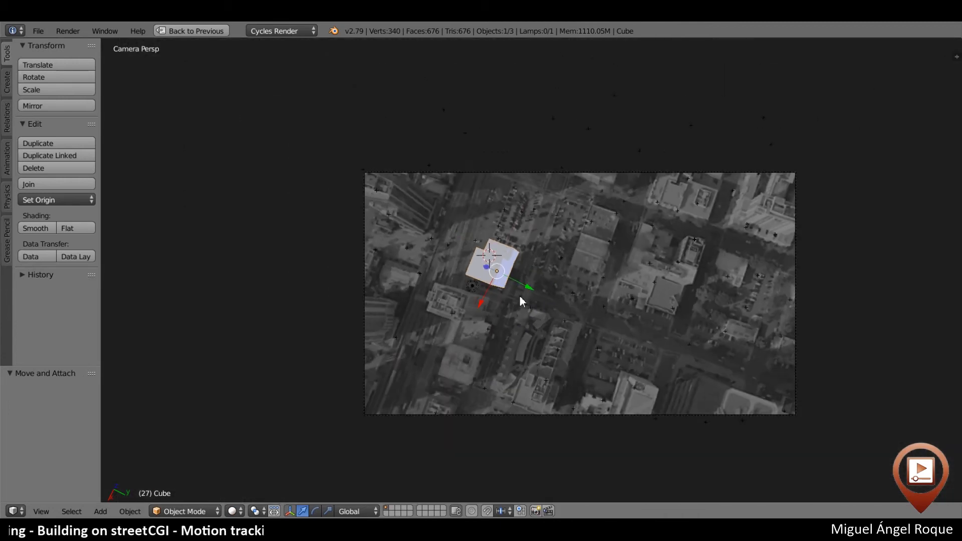
scroll(360, 323, up, 3)
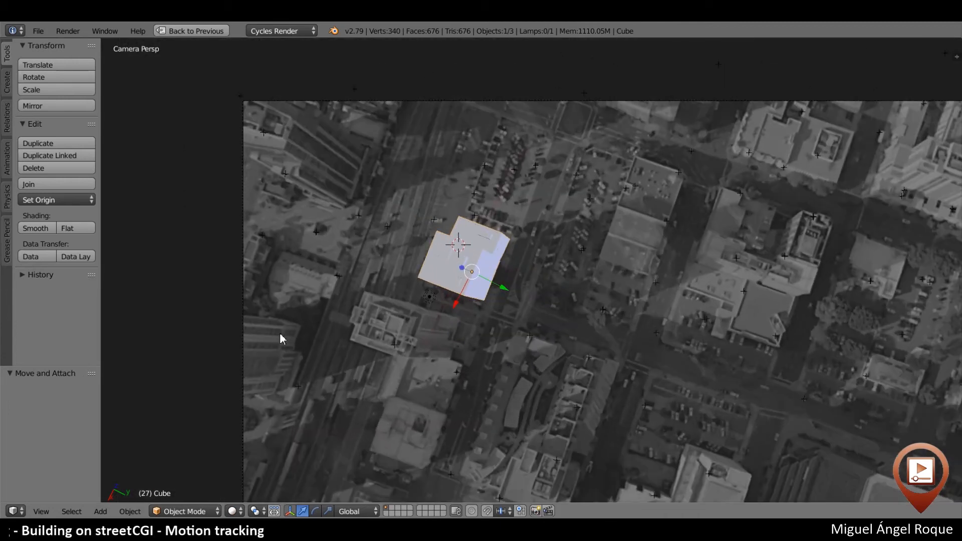
key(alt+z)
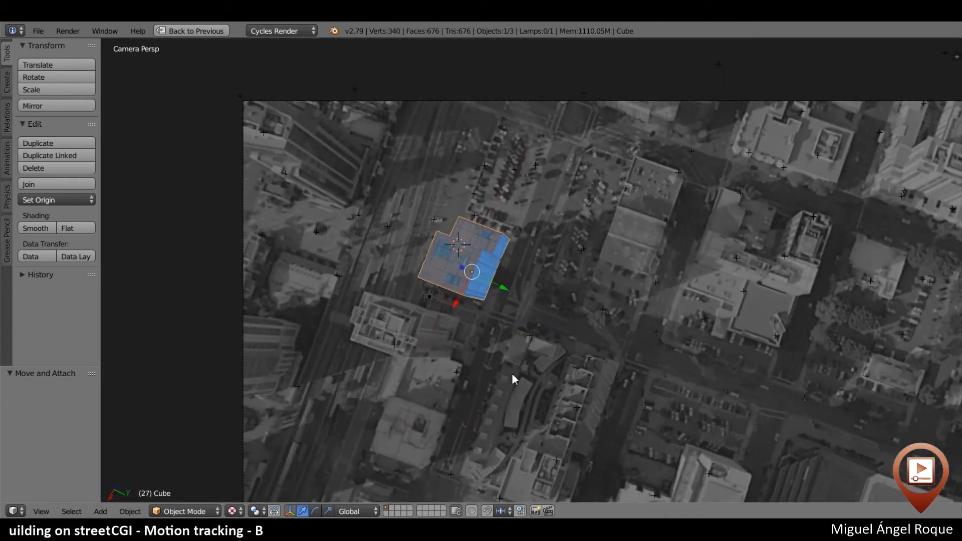
scroll(712, 338, down, 4)
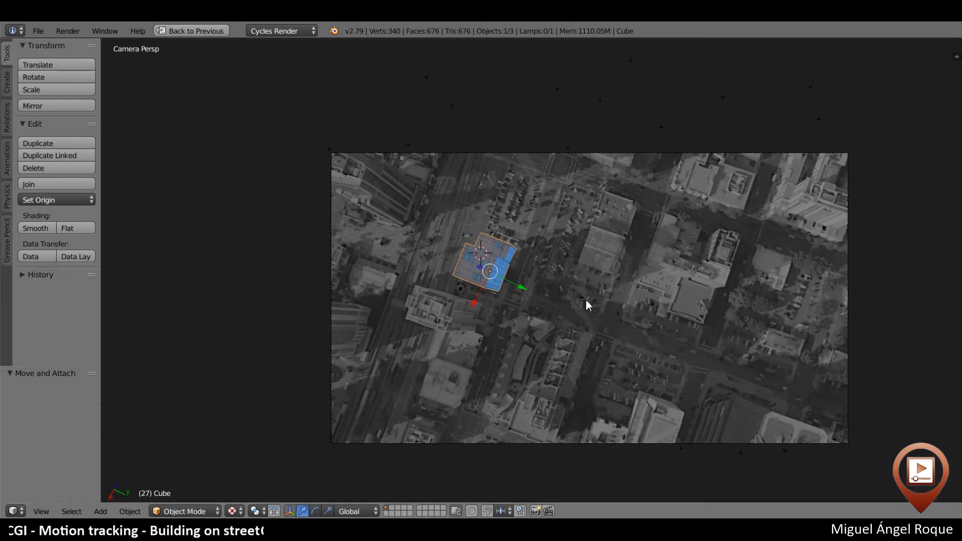
shift+middle_drag(662, 235, 615, 210)
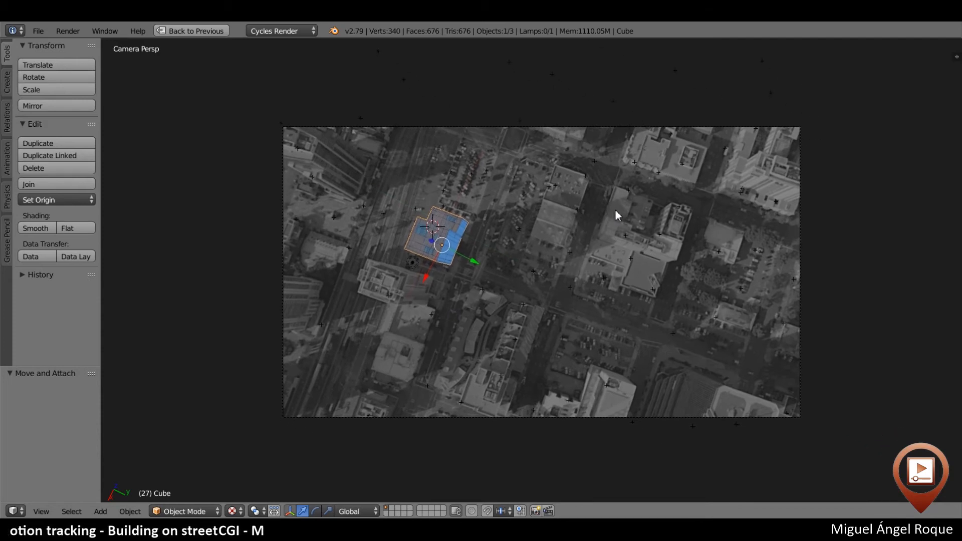
Add a plane mesh at the building's base, scale it up about 9.4 times, and restore the full layout in camera view
key(KP_0)
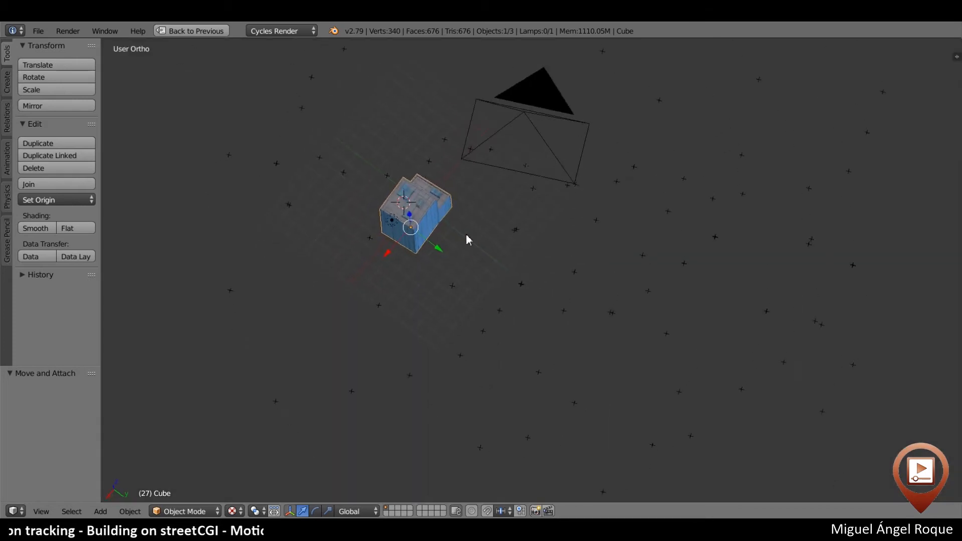
key(shift+a)
mouse_move(464, 233)
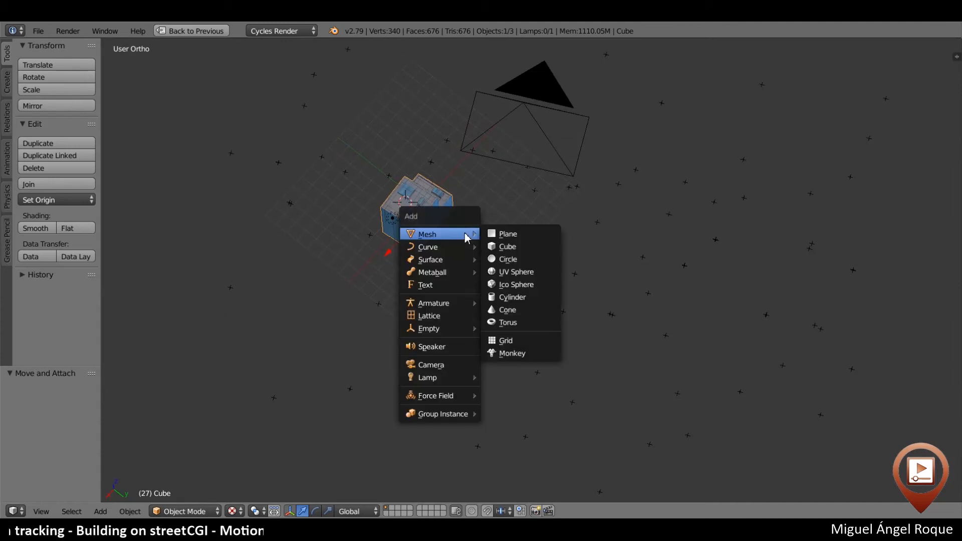
click(545, 241)
key(s)
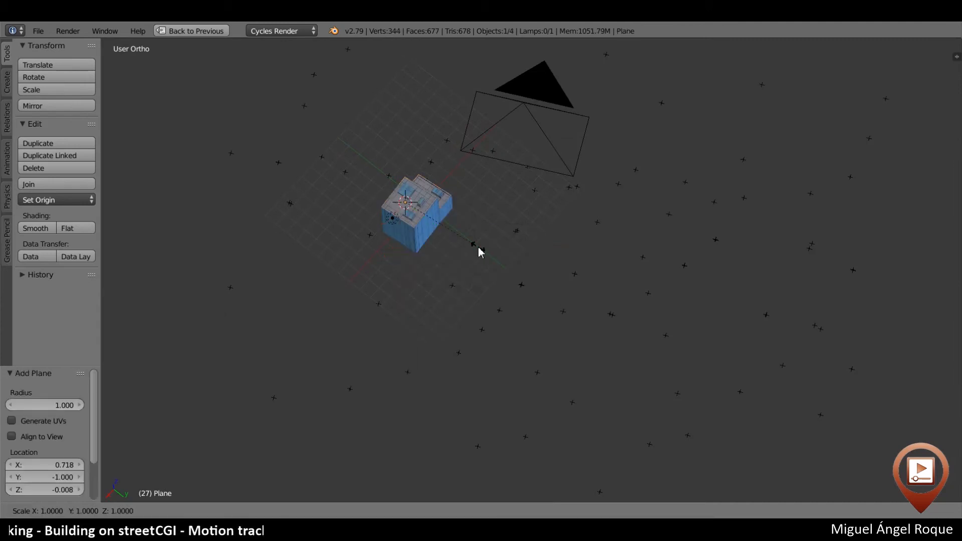
key(s)
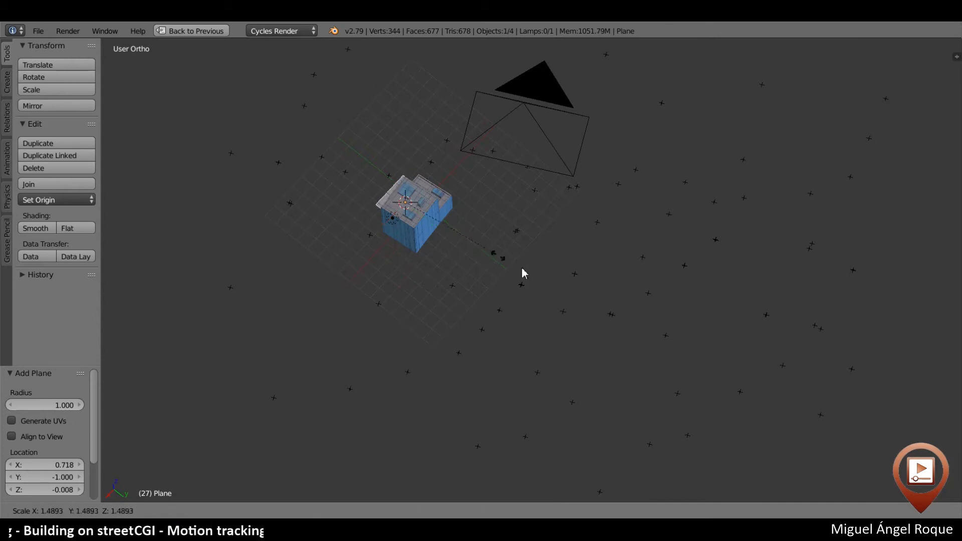
click(957, 106)
key(KP_0)
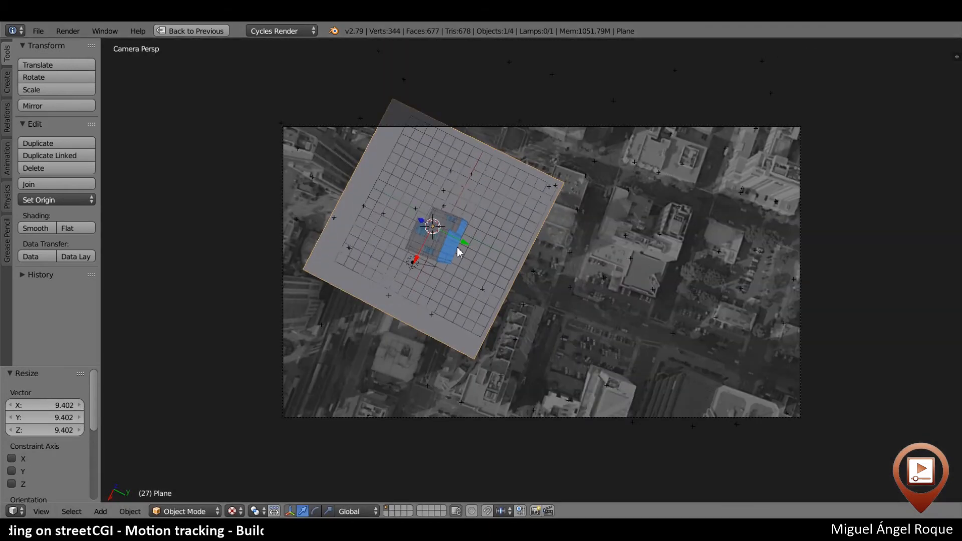
key(ctrl+Up)
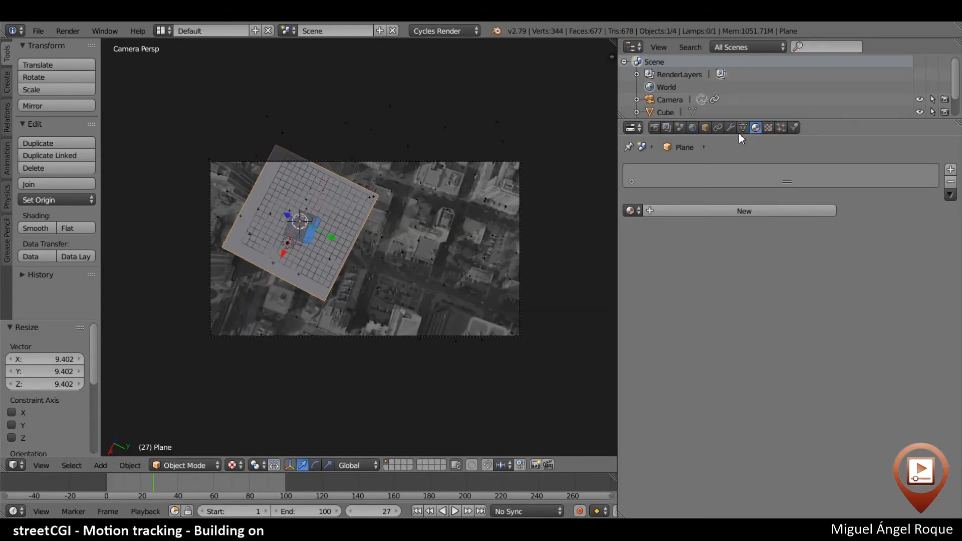
Make the ground plane a shadow catcher in its Cycles settings and preview the building's shadow in rendered camera view
click(706, 128)
scroll(722, 286, down, 5)
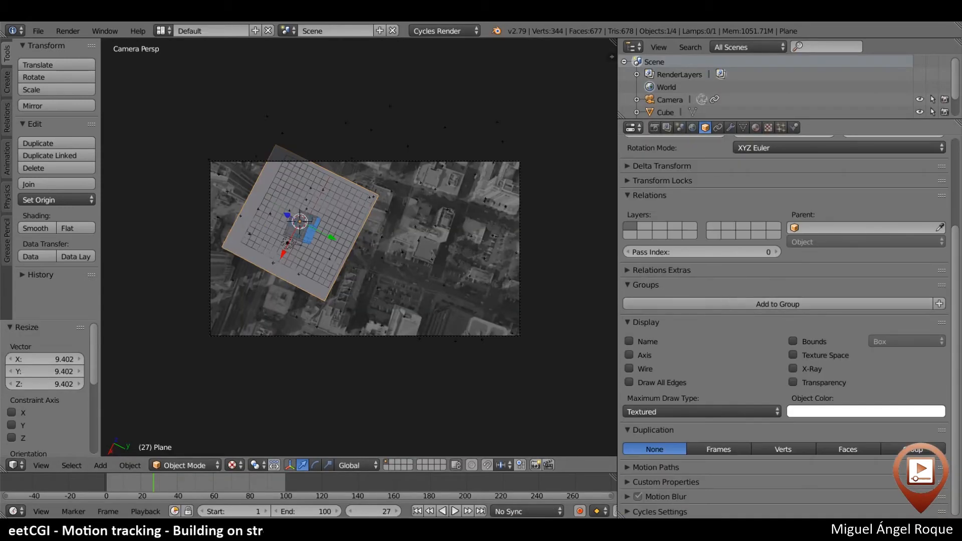
click(649, 507)
scroll(715, 467, down, 5)
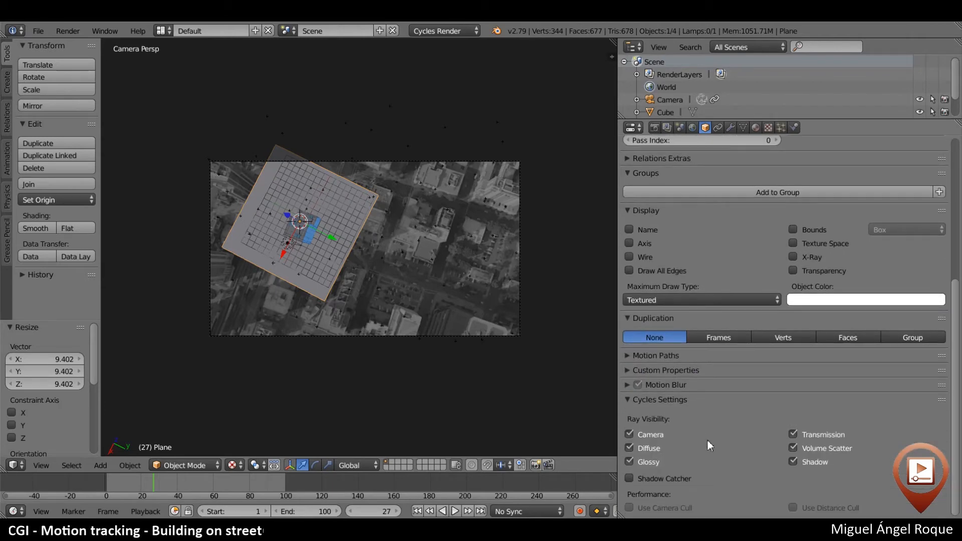
click(630, 478)
key(shift+z)
scroll(312, 266, up, 4)
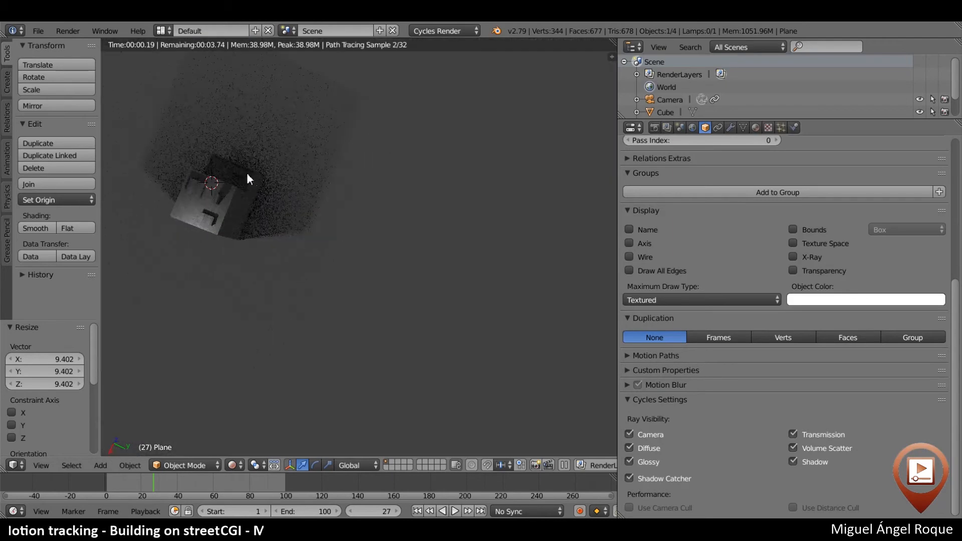
mouse_move(248, 179)
shift+middle_down()
mouse_move(431, 290)
mouse_move(434, 305)
shift+middle_up()
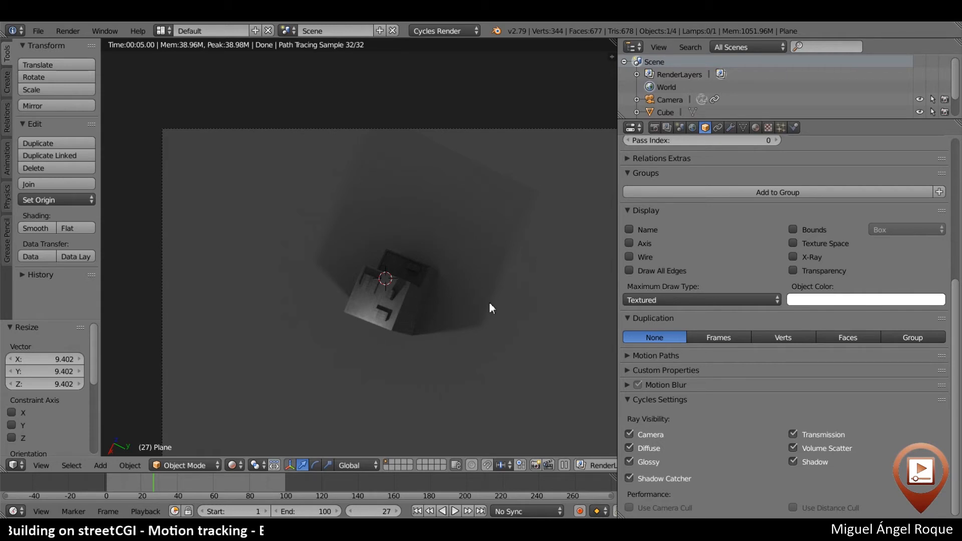
Make the render's film background transparent
click(655, 128)
scroll(710, 291, down, 8)
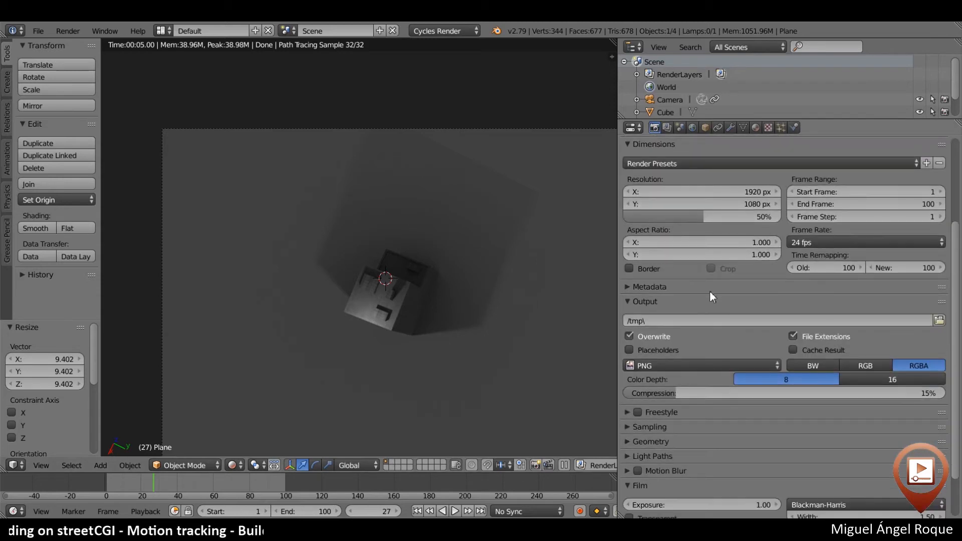
click(630, 464)
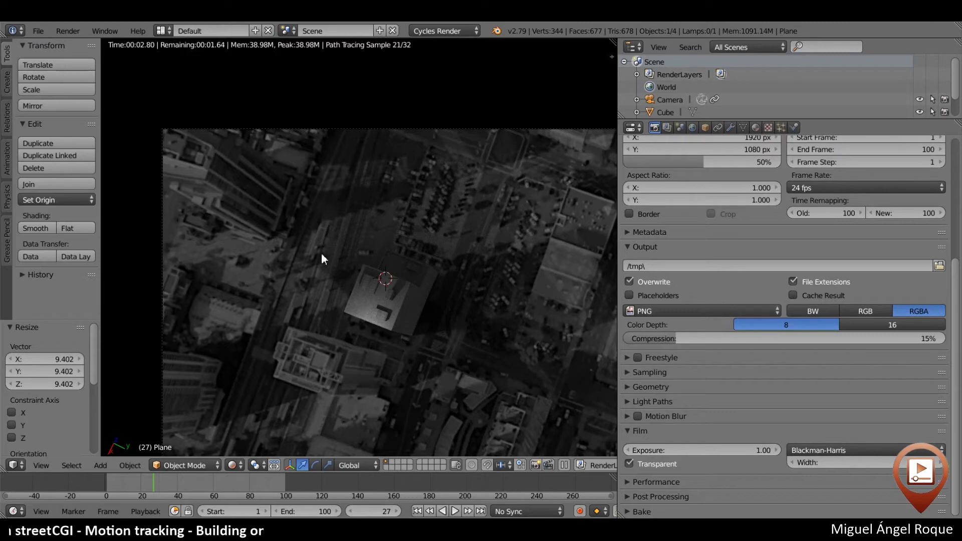
Toggle the plane's Shadow Catcher option off and on to compare both rendered results, leaving it enabled
click(706, 128)
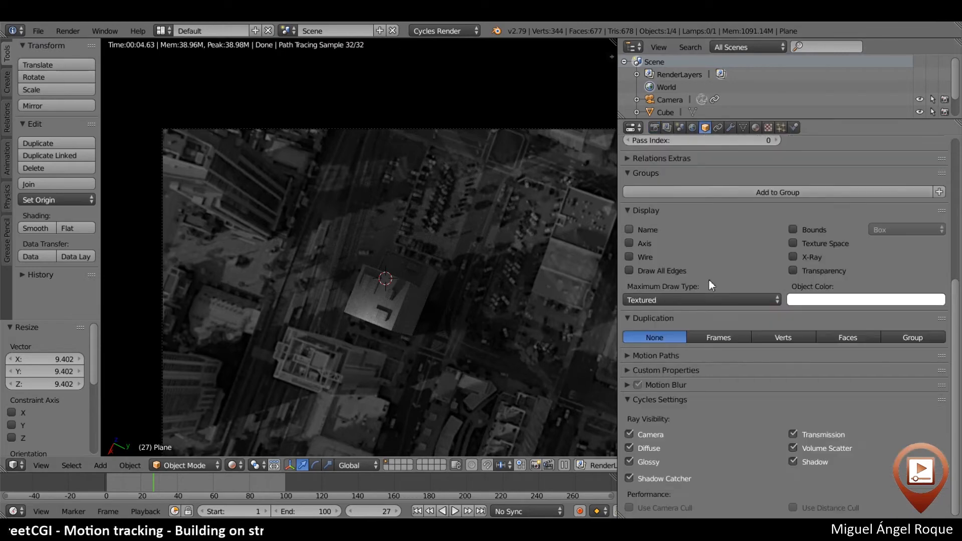
click(630, 478)
click(629, 478)
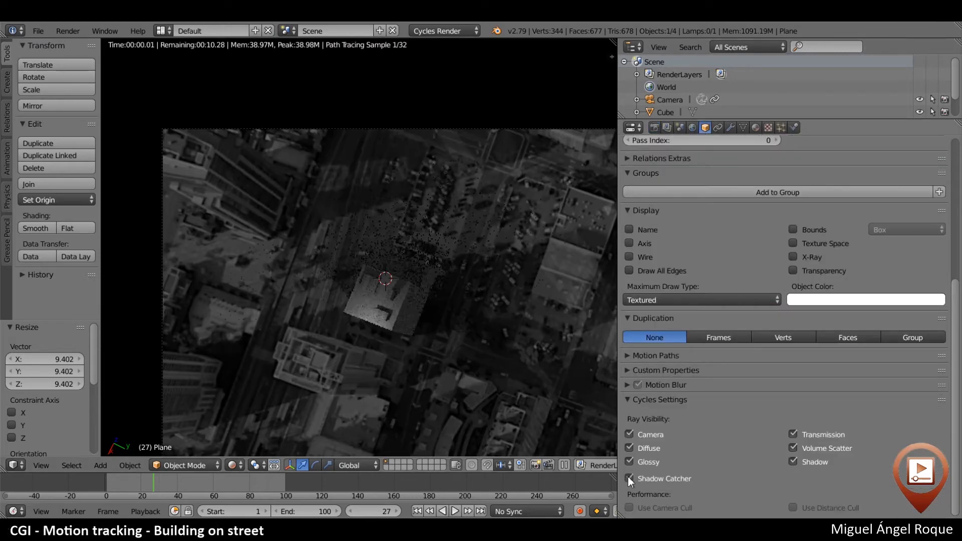
click(630, 478)
click(630, 477)
click(629, 477)
click(629, 478)
click(629, 477)
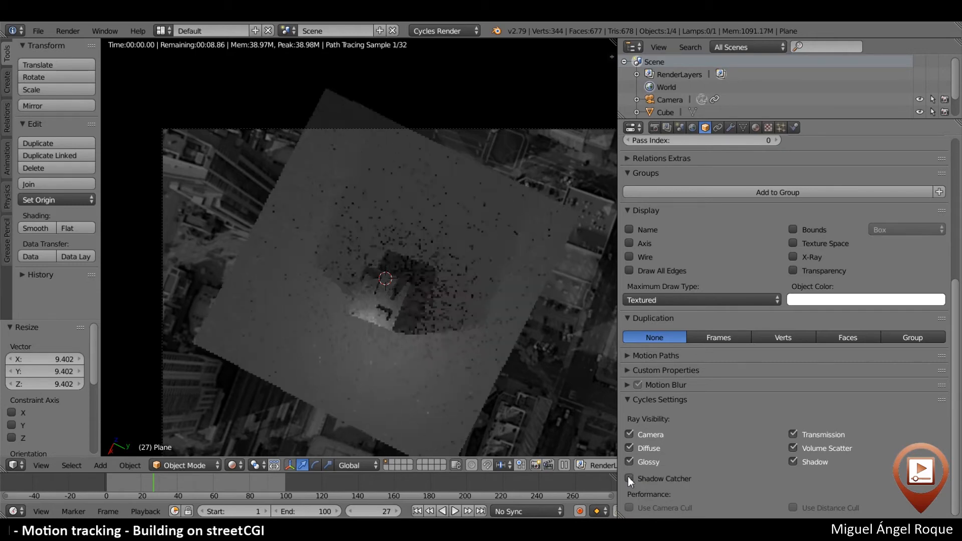
click(628, 477)
click(629, 478)
click(628, 477)
click(628, 477)
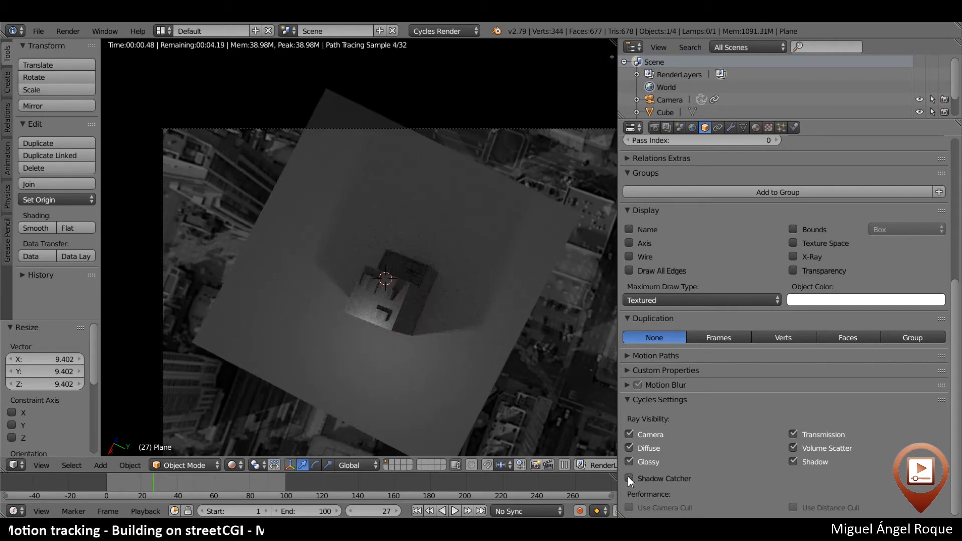
click(628, 477)
click(629, 477)
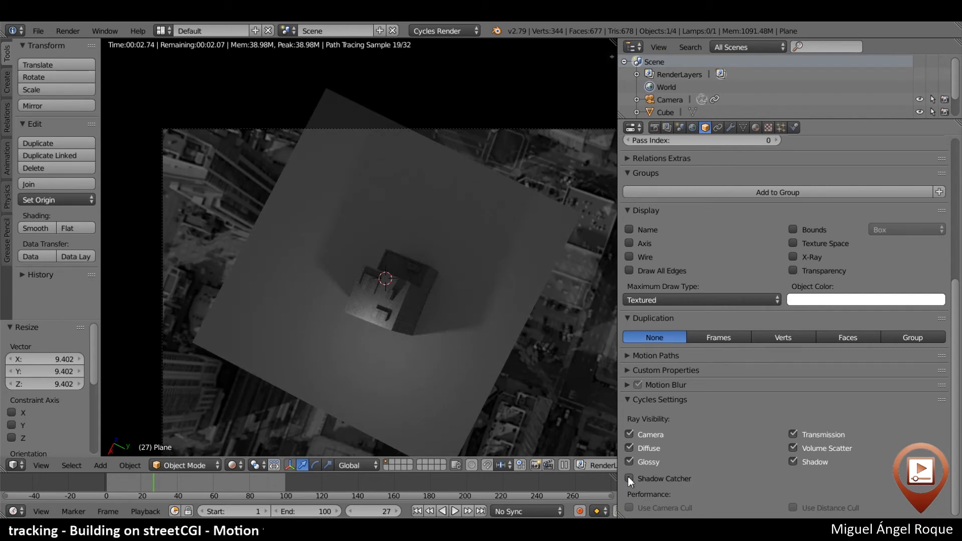
click(628, 477)
Select the lamp beside the building, change its type to Sun, and check the rendered shadow over the footage
key(shift+space)
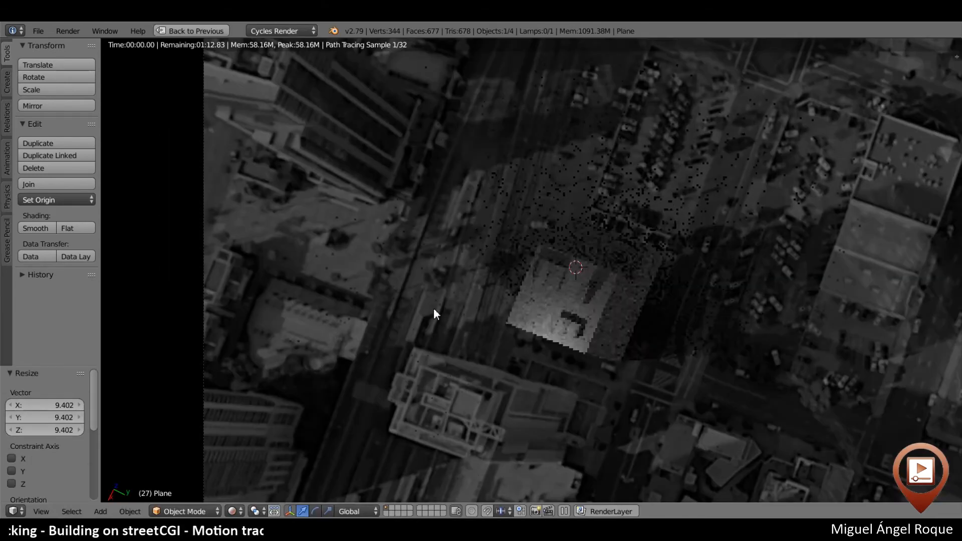
key(shift+z)
scroll(450, 311, up, 3)
scroll(466, 334, down, 4)
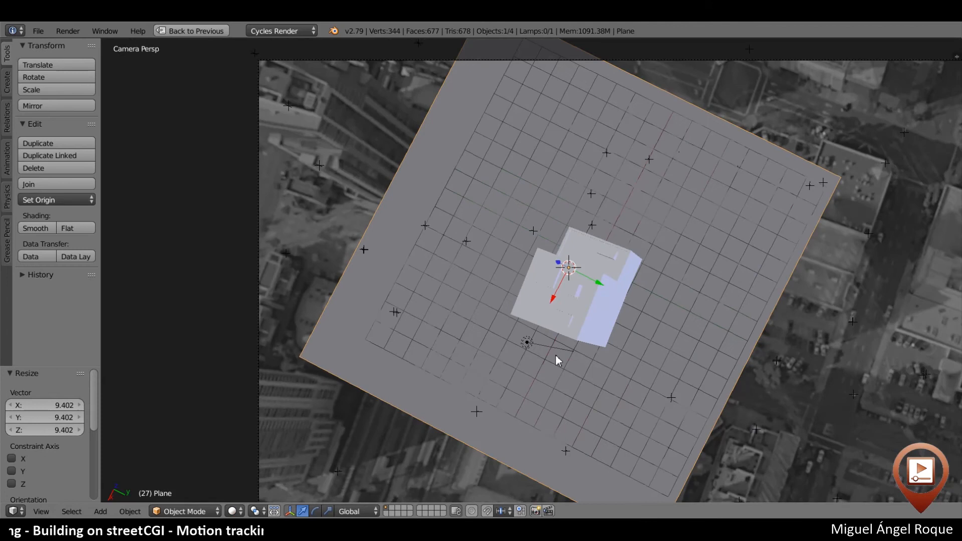
right_click(527, 344)
key(shift+space)
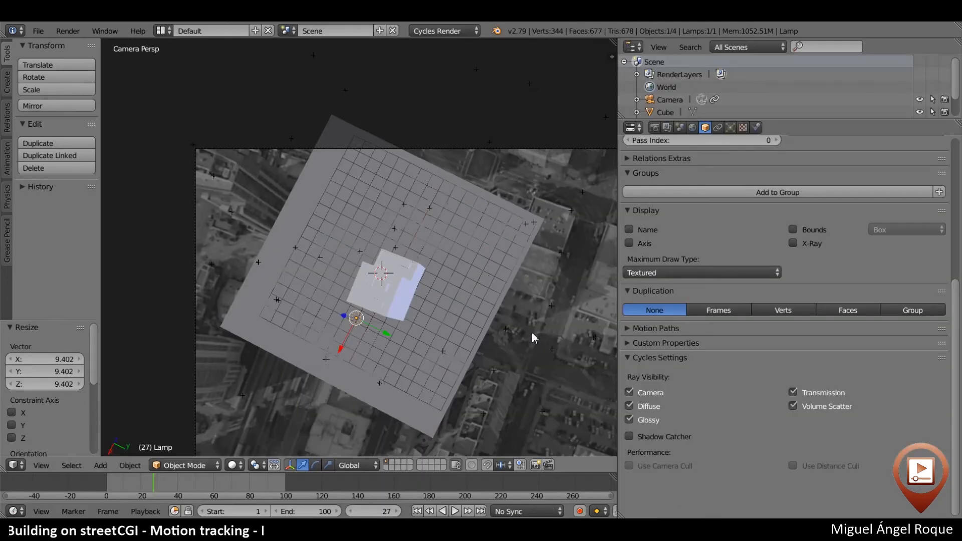
key(shift+z)
click(730, 128)
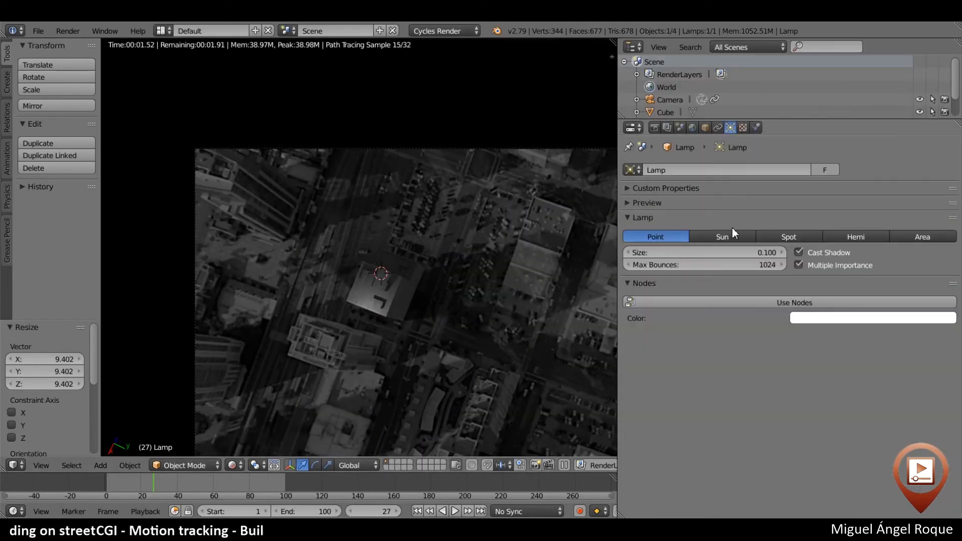
click(720, 235)
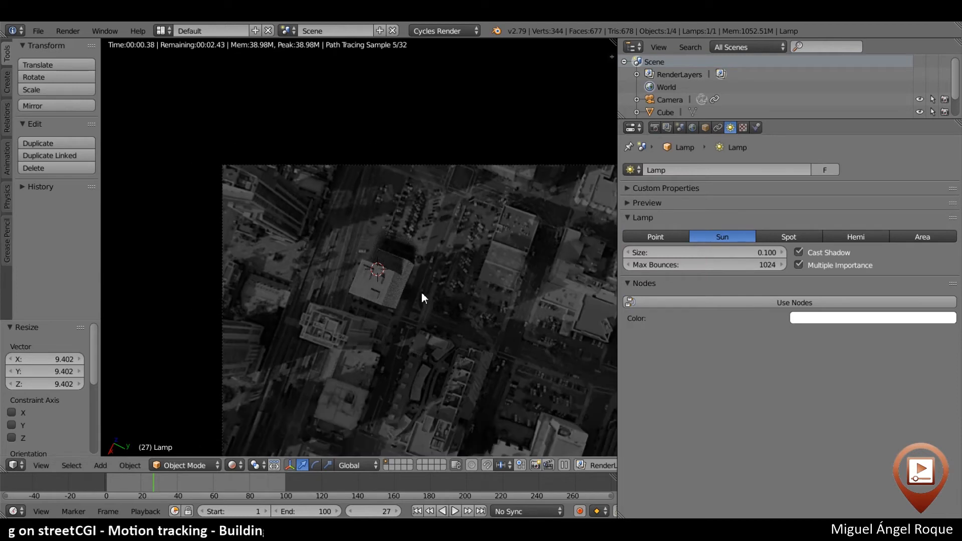
scroll(423, 292, up, 1)
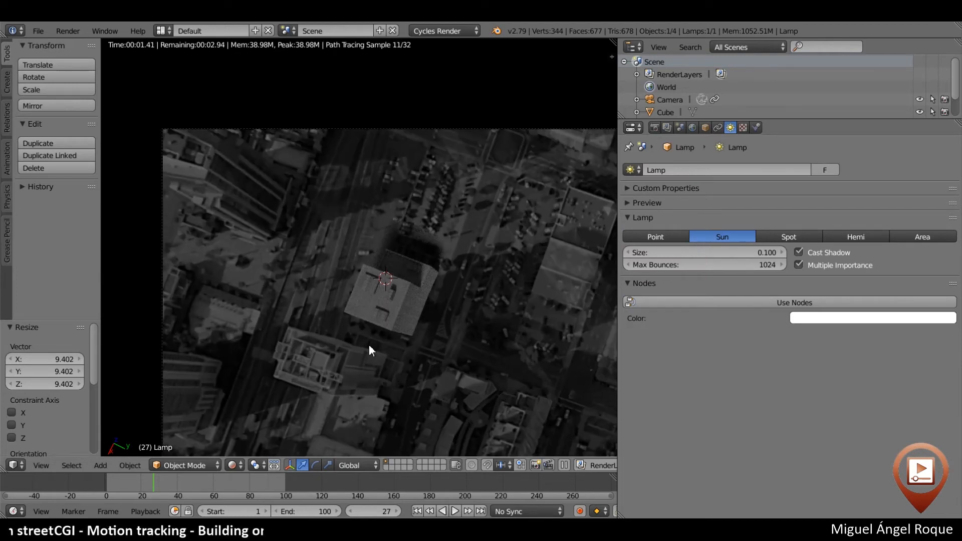
Set the pivot point to the 3D Cursor in solid front view and try rotating the sun lamp around it
middle_drag(369, 344, 360, 223)
key(shift+z)
middle_drag(359, 264, 447, 293)
key(KP_5)
key(KP_1)
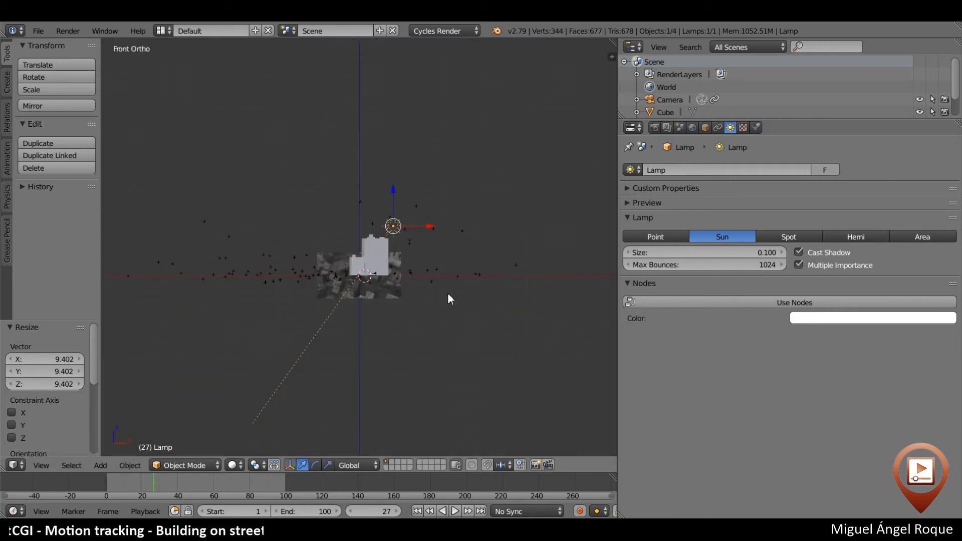
key(KP_5)
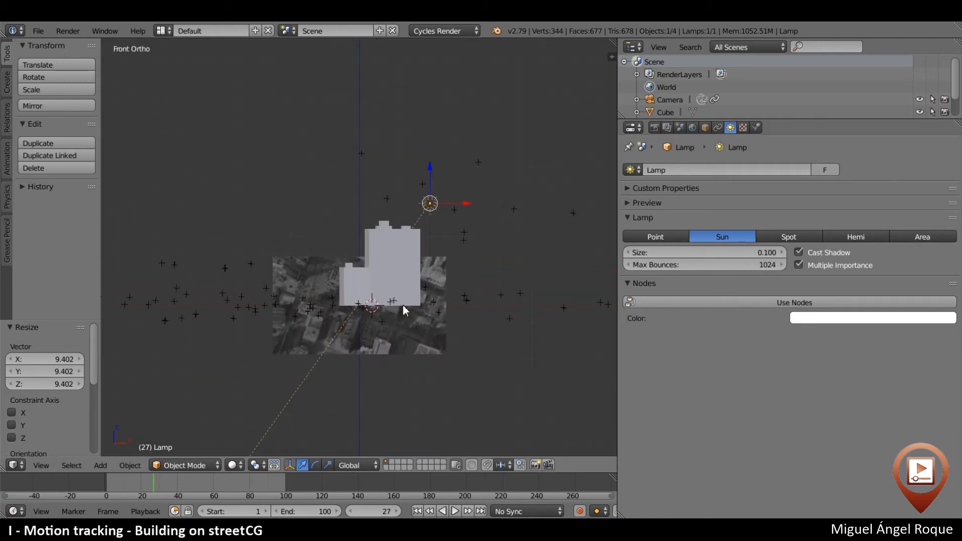
click(255, 465)
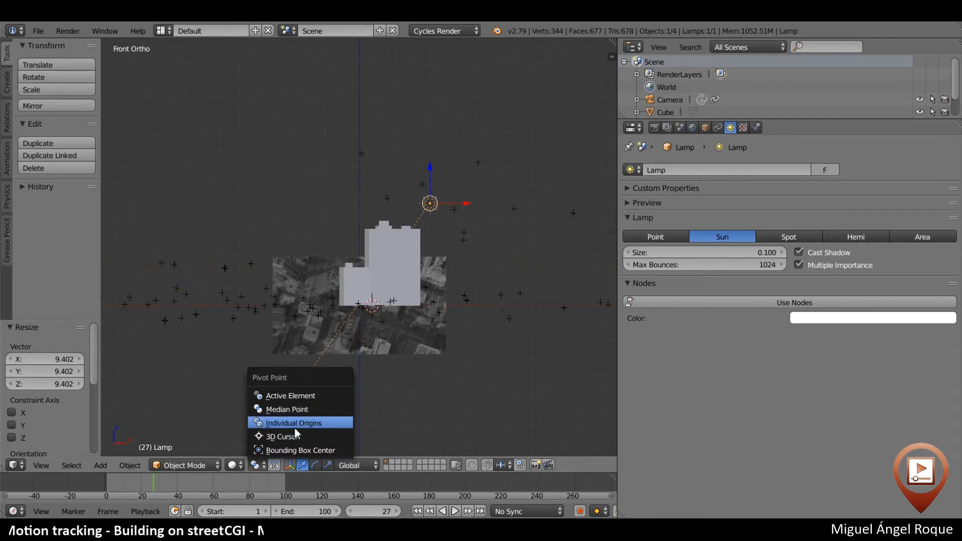
click(282, 437)
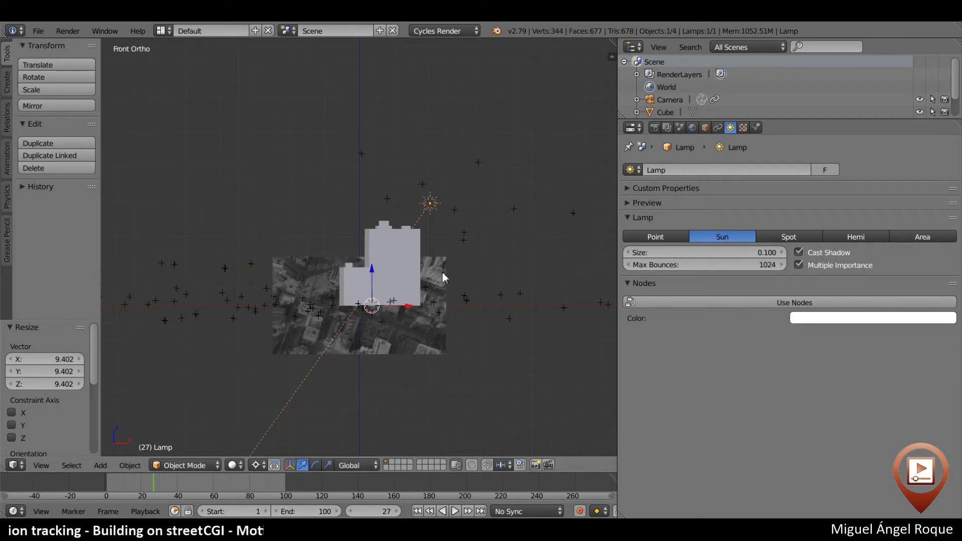
key(r)
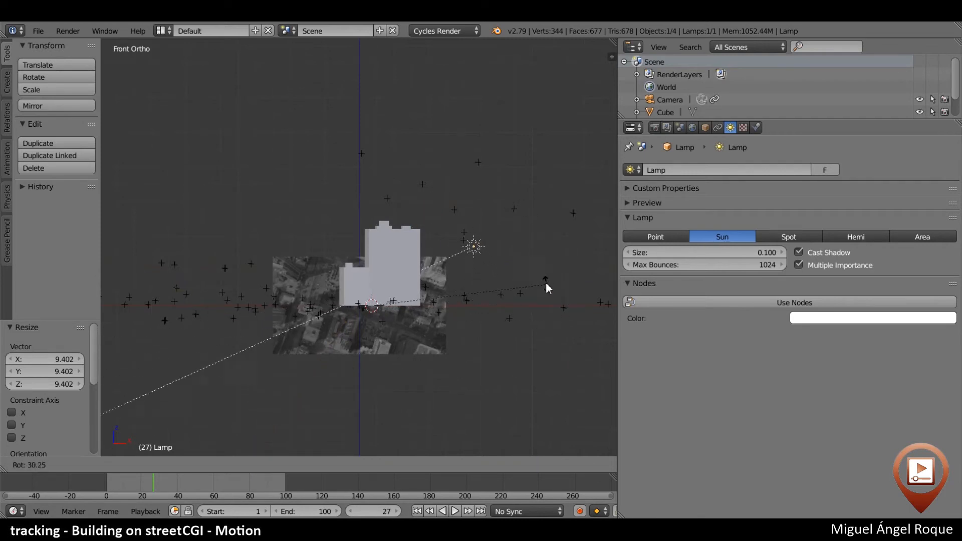
click(505, 193)
In the maximized wireframe front view, rotate the sun lamp about 42.6° around the 3D cursor and raise it about 3.85 units
key(KP_0)
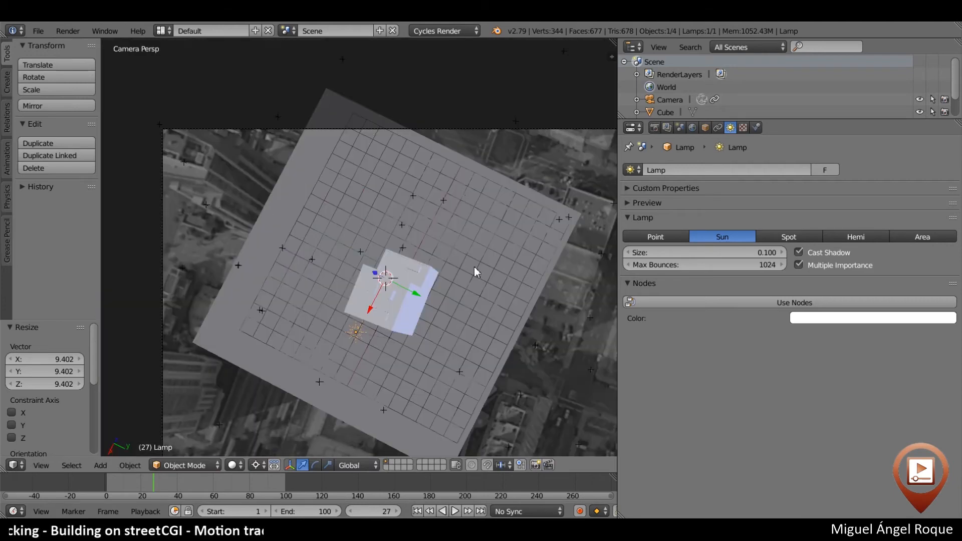
scroll(473, 268, up, 2)
scroll(417, 273, down, 2)
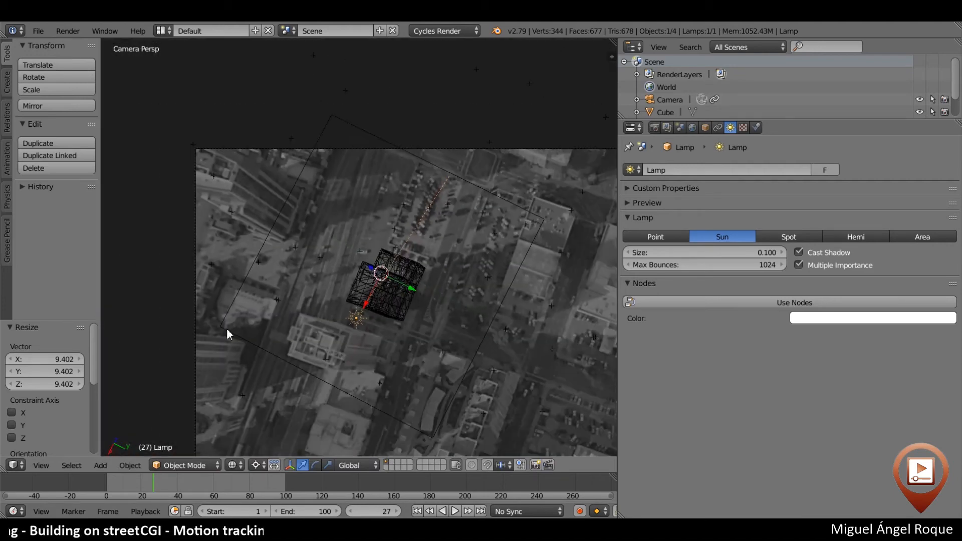
shift+middle_drag(504, 255, 423, 208)
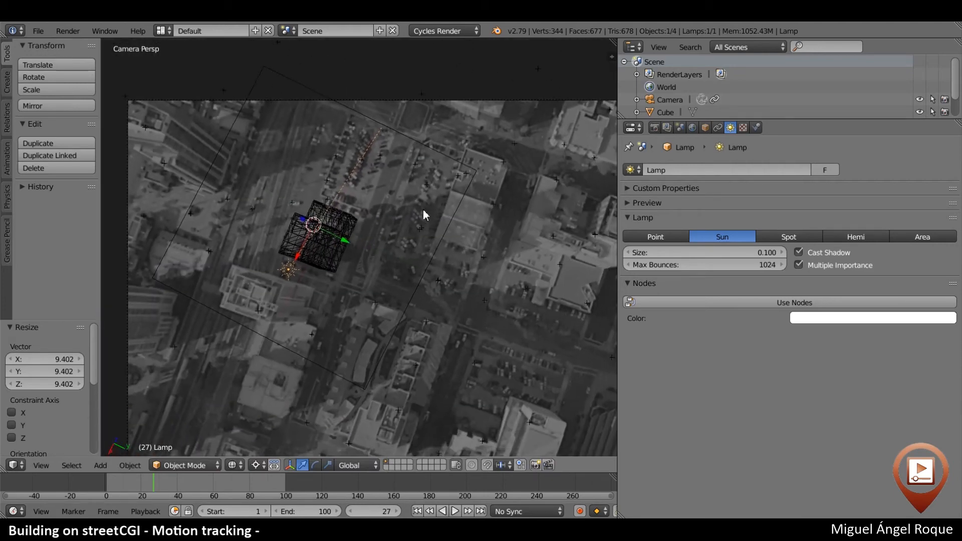
key(ctrl+Up)
key(KP_1)
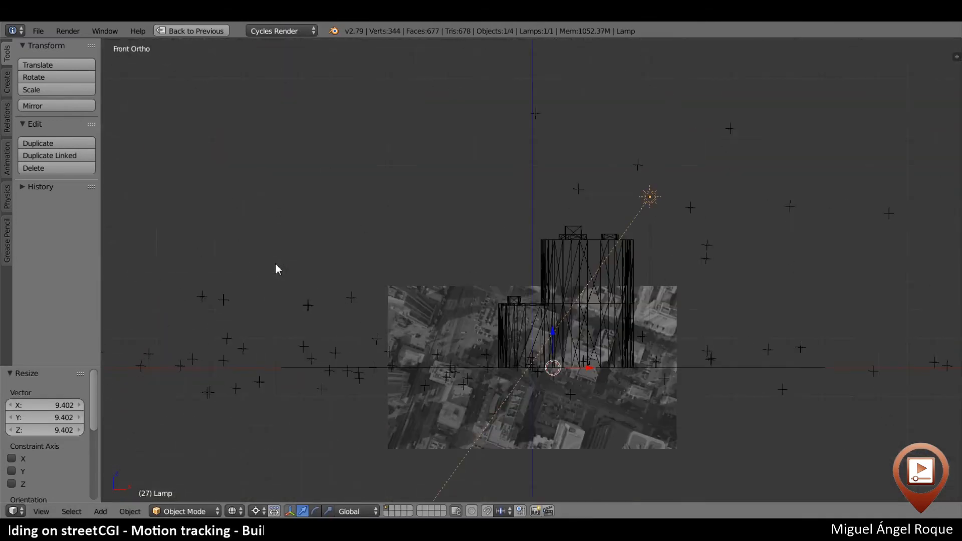
key(r)
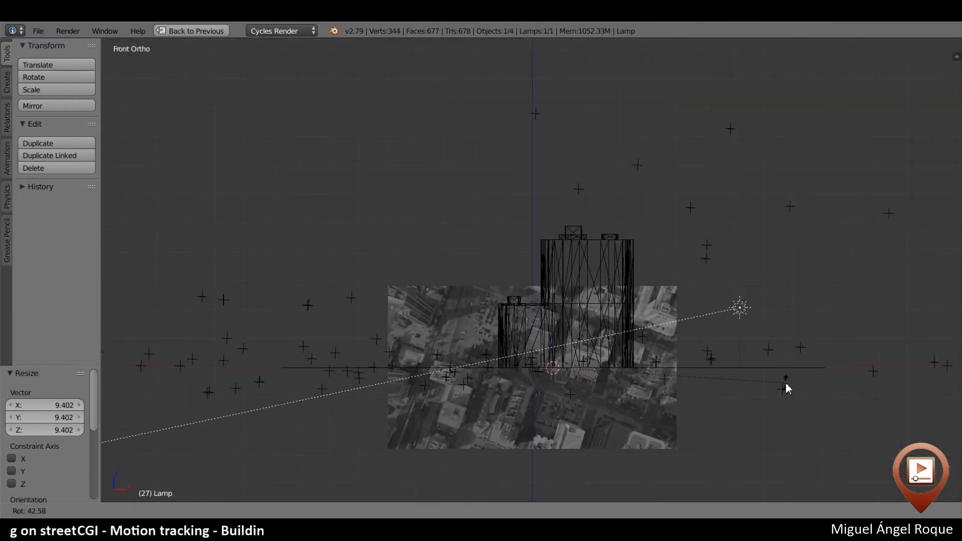
click(787, 388)
key(g)
click(809, 260)
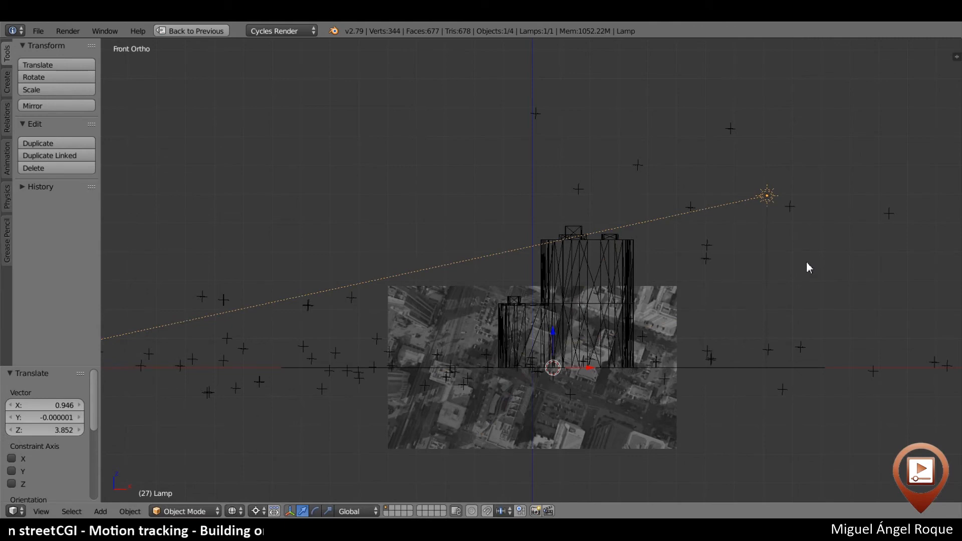
In camera view, sketch a Grease Pencil arrow across the building marking the direction of the footage's shadows
key(KP_0)
scroll(541, 248, up, 1)
scroll(538, 248, down, 2)
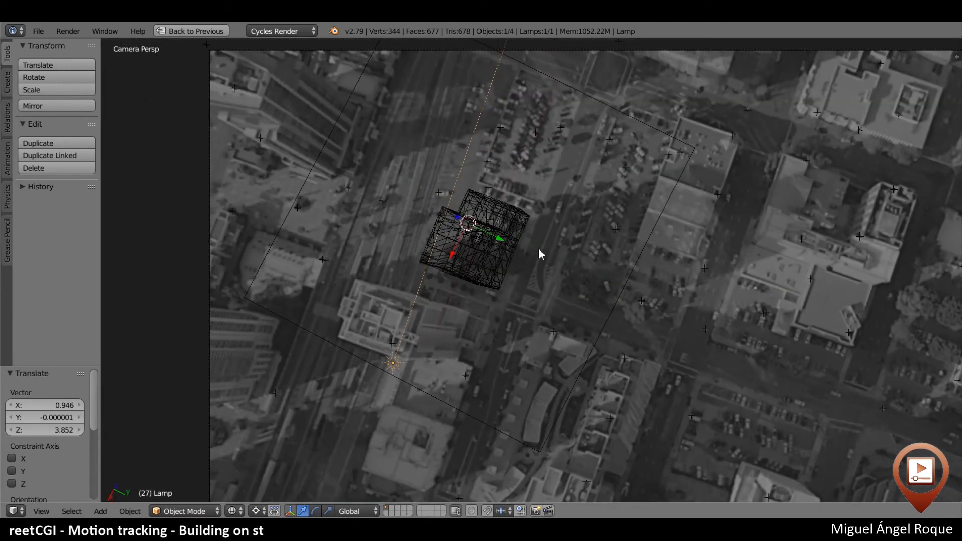
scroll(539, 248, up, 1)
key(d)
mouse_move(303, 281)
mouse_down()
mouse_move(627, 180)
mouse_move(651, 159)
mouse_move(597, 200)
mouse_up()
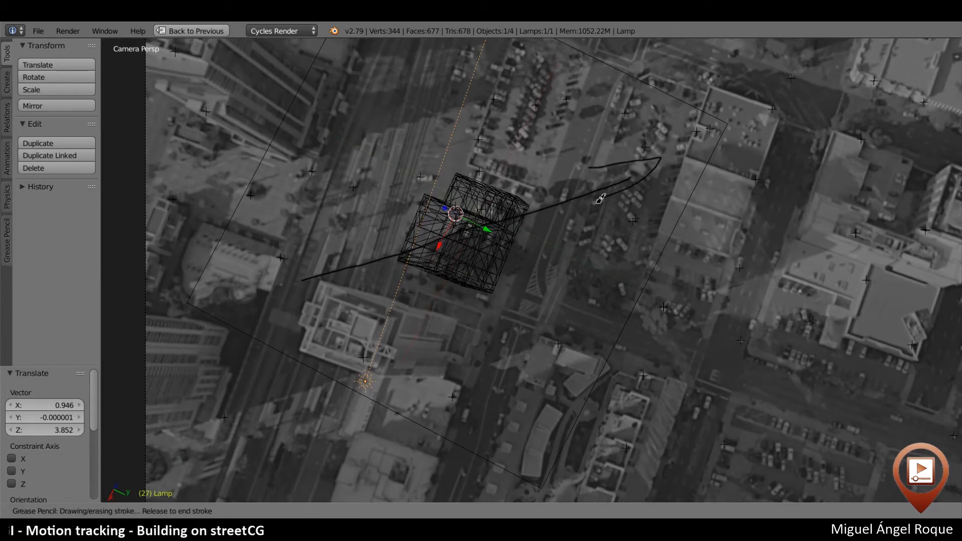
key(Escape)
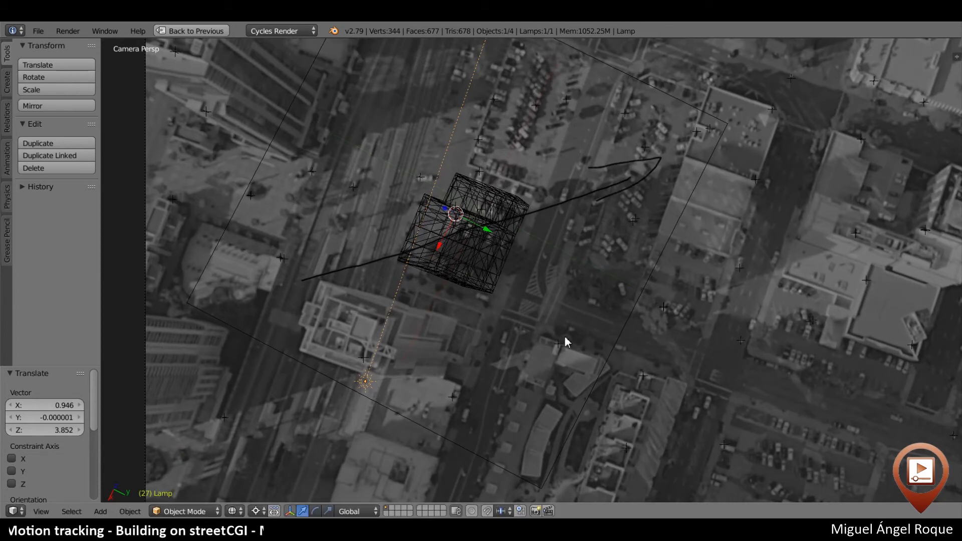
Rotate the sun lamp 52.7° and 3.1° in camera view and move it so its light line follows the sketched arrow
key(r)
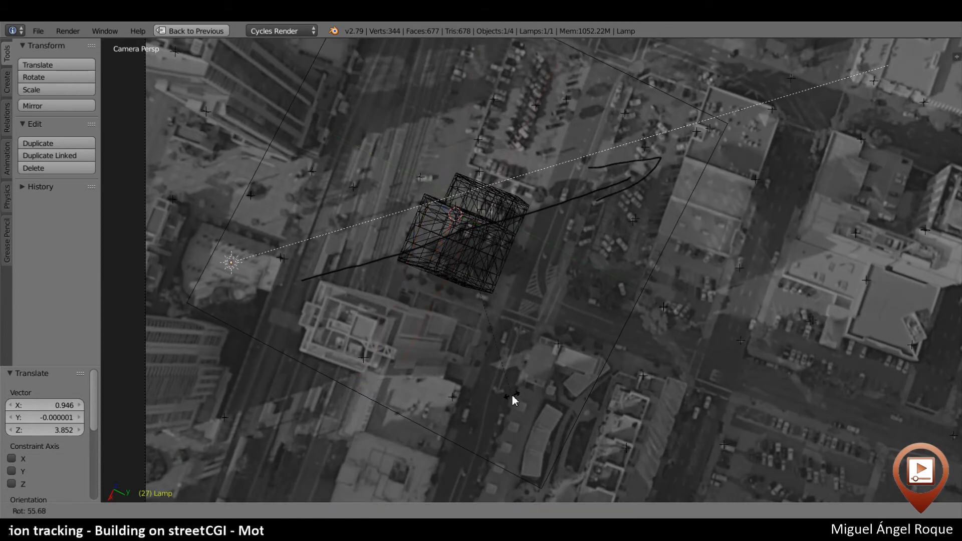
click(522, 396)
key(g)
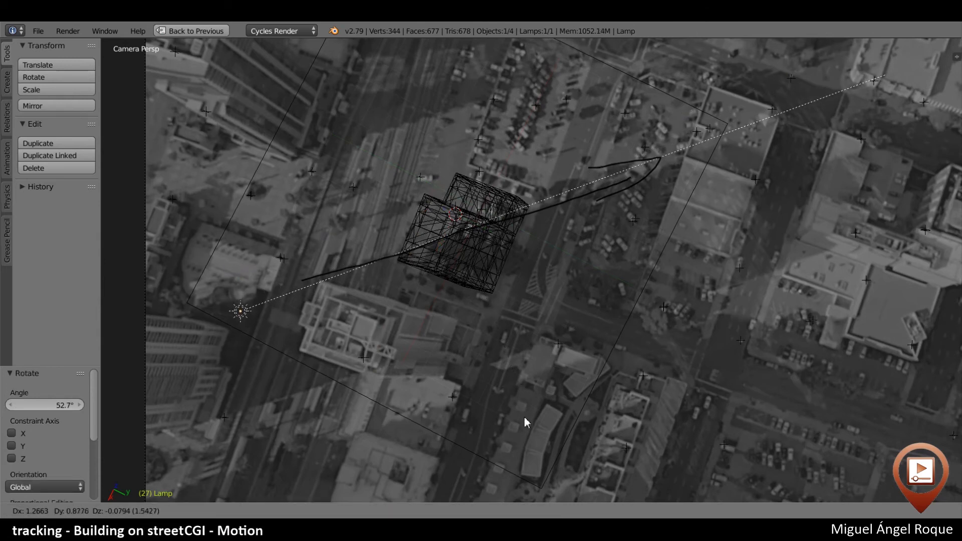
click(524, 420)
key(r)
click(734, 445)
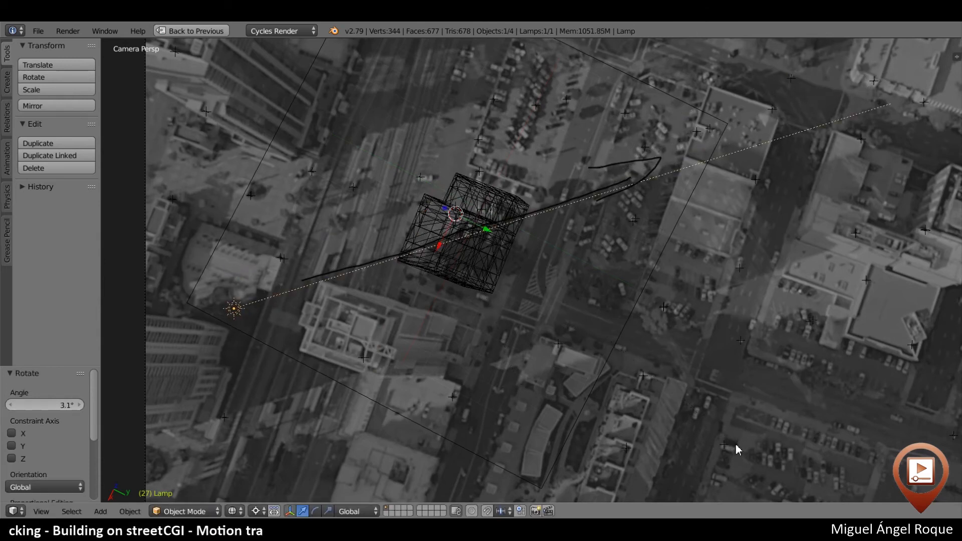
key(g)
click(719, 434)
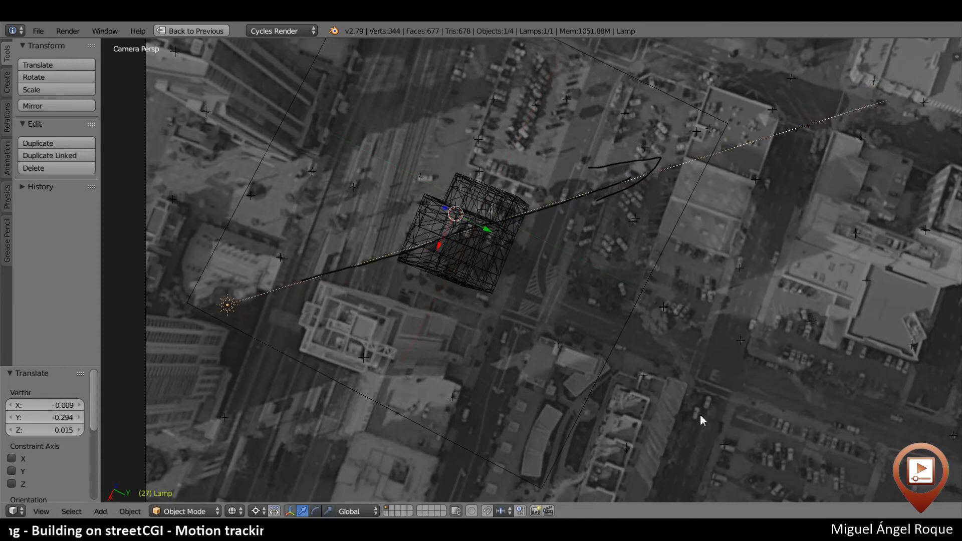
Preview the sun's shadow in the rendered camera view and scale the shadow-catcher plane by 2.320 in solid view
key(shift+z)
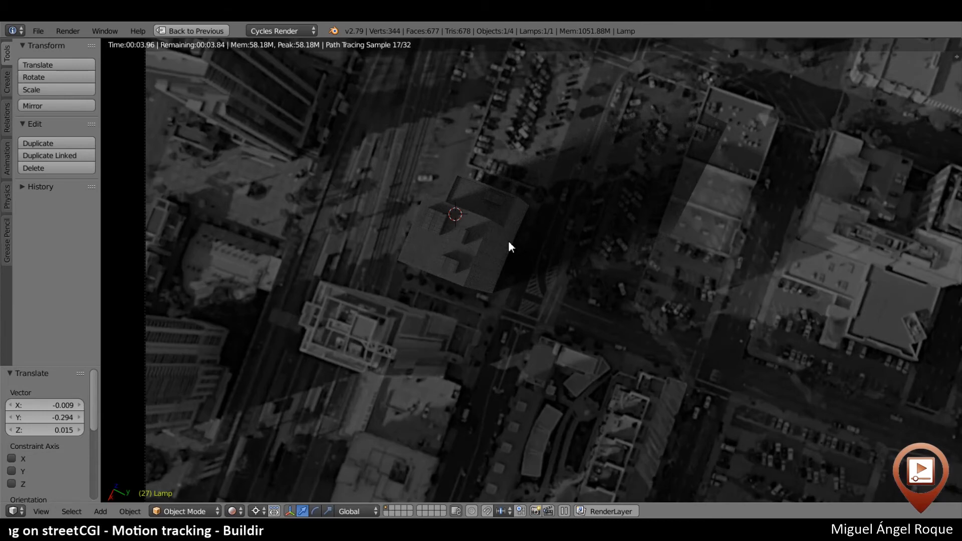
scroll(508, 242, up, 1)
scroll(509, 241, down, 1)
scroll(527, 232, down, 2)
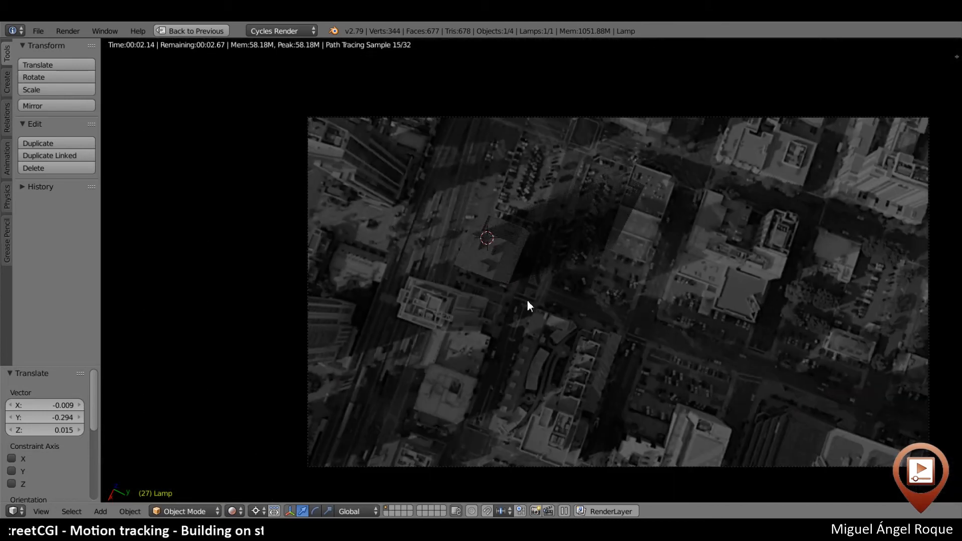
key(shift+z)
right_click(564, 277)
scroll(570, 275, up, 1)
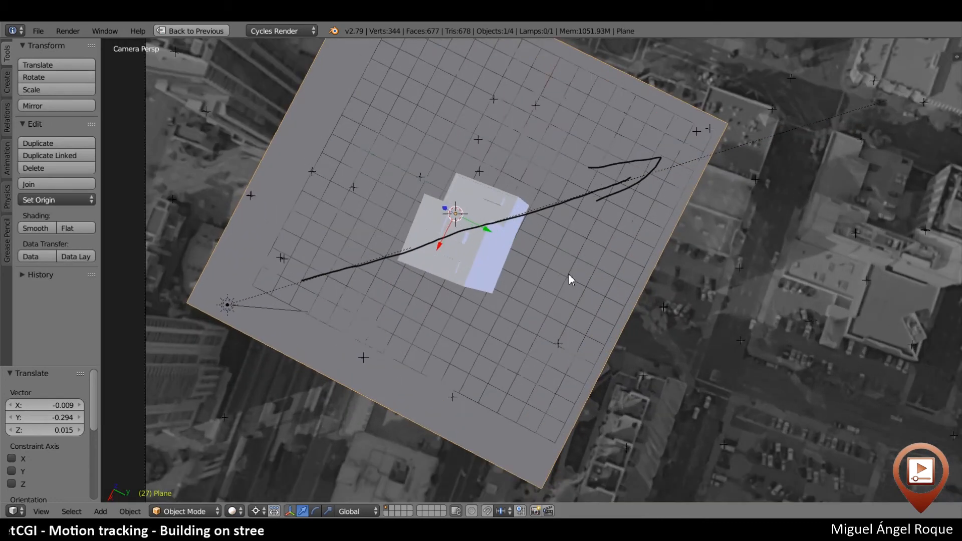
scroll(569, 275, down, 3)
key(s)
click(653, 307)
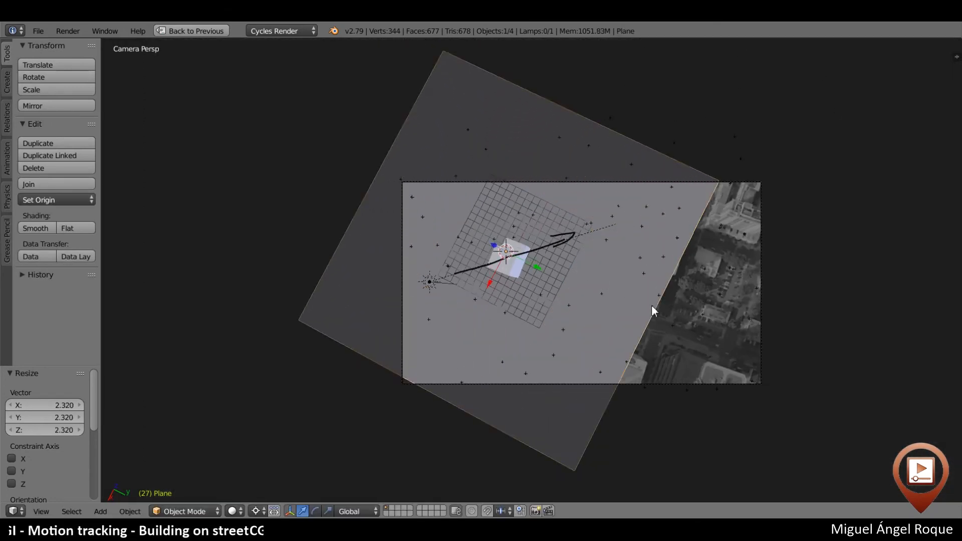
Move the shadow-catcher plane with global Z locked and scale it by 1.257 to cover the camera frame, checking the render
key(g)
key(shift+z)
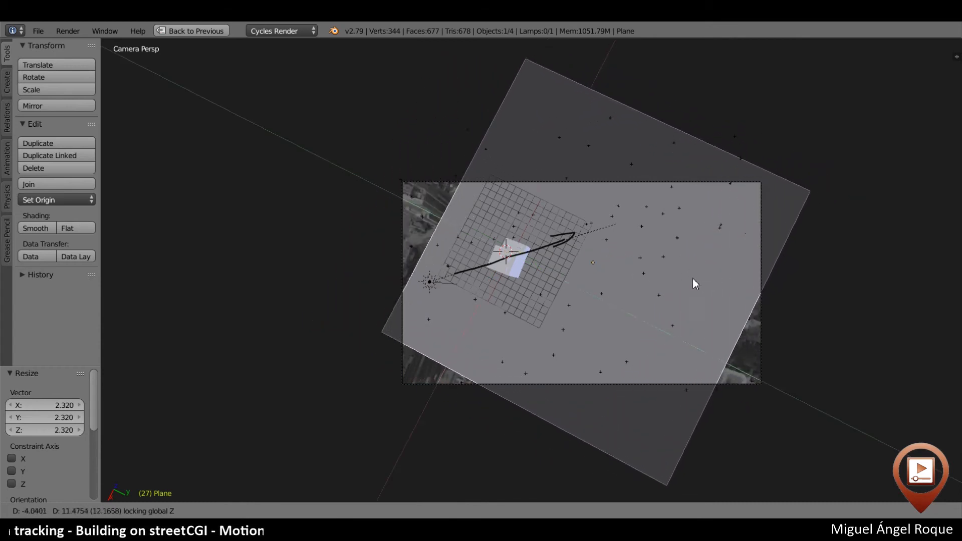
click(679, 277)
key(s)
click(724, 315)
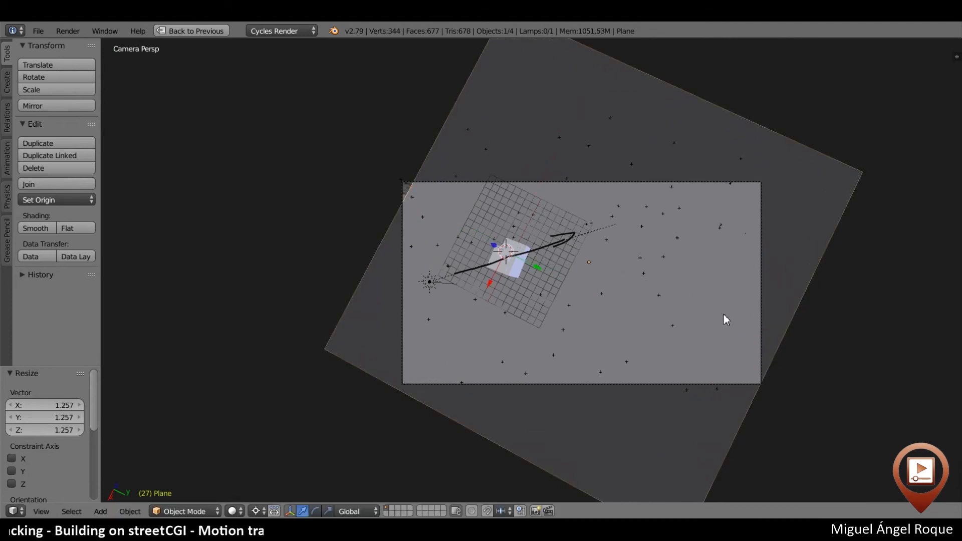
scroll(676, 256, up, 1)
scroll(675, 255, up, 1)
key(shift+z)
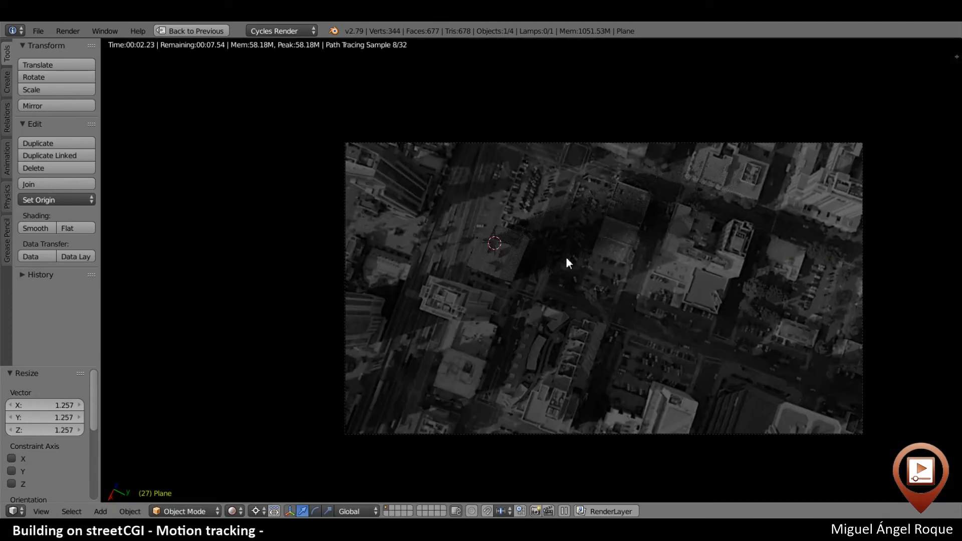
scroll(581, 246, up, 1)
key(shift+z)
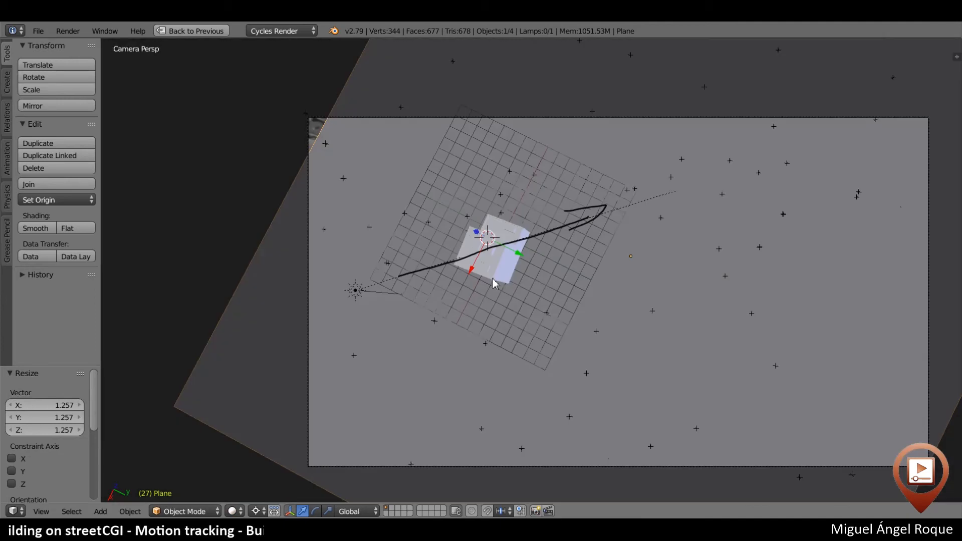
Select the sun lamp and examine the shadow it casts in the rendered camera view
right_click(356, 291)
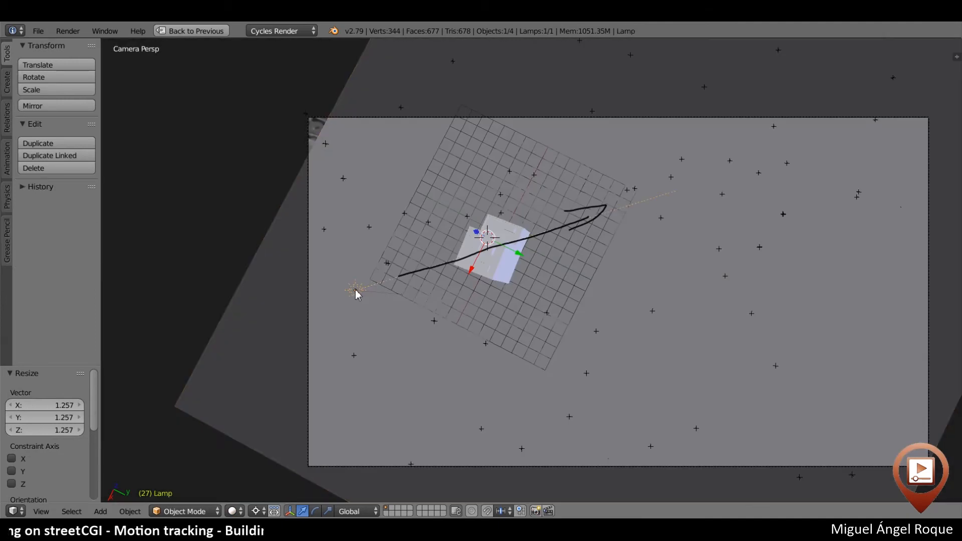
key(shift+z)
scroll(545, 268, up, 3)
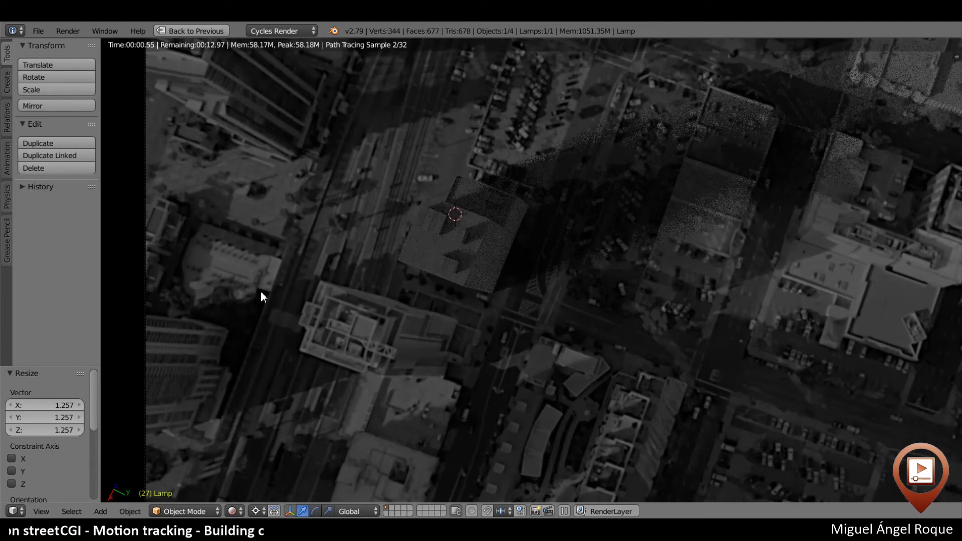
key(KP_0)
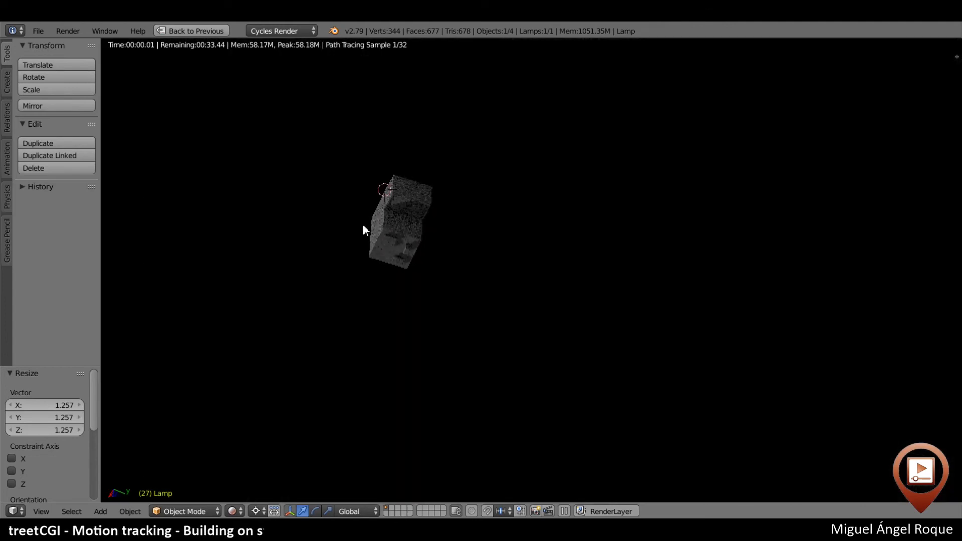
key(KP_0)
shift+middle_drag(387, 149, 388, 241)
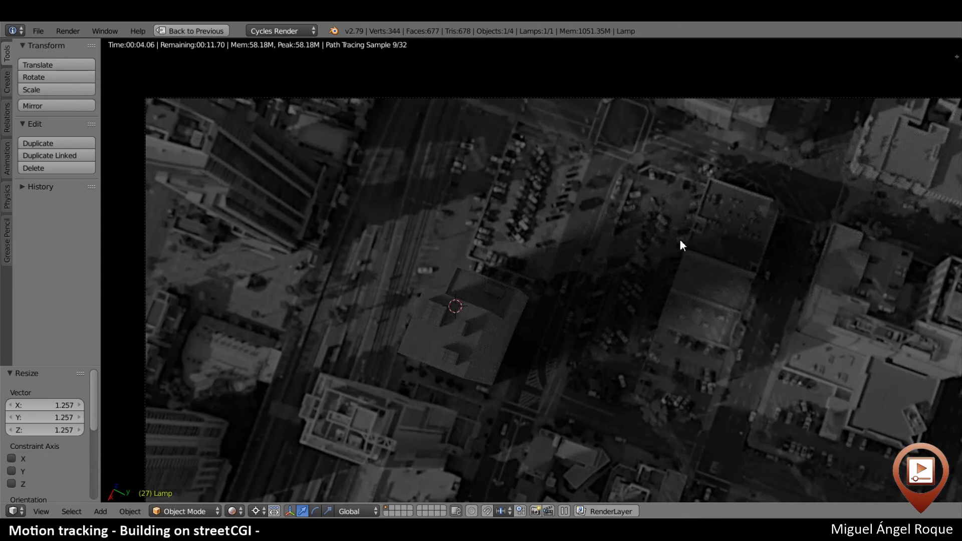
Set the sun lamp's size to 0.01 and check the shadow edges up close in the maximized rendered view
key(ctrl+Up)
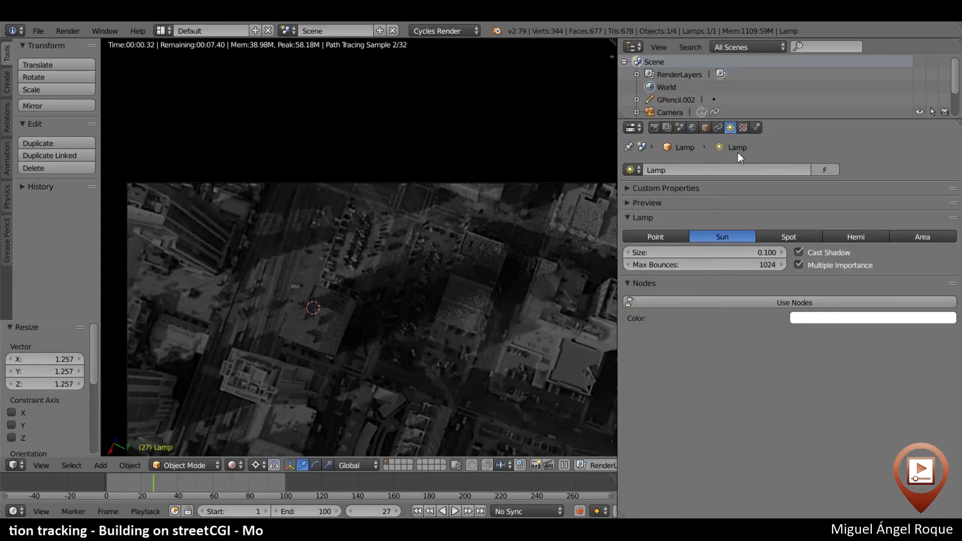
click(724, 252)
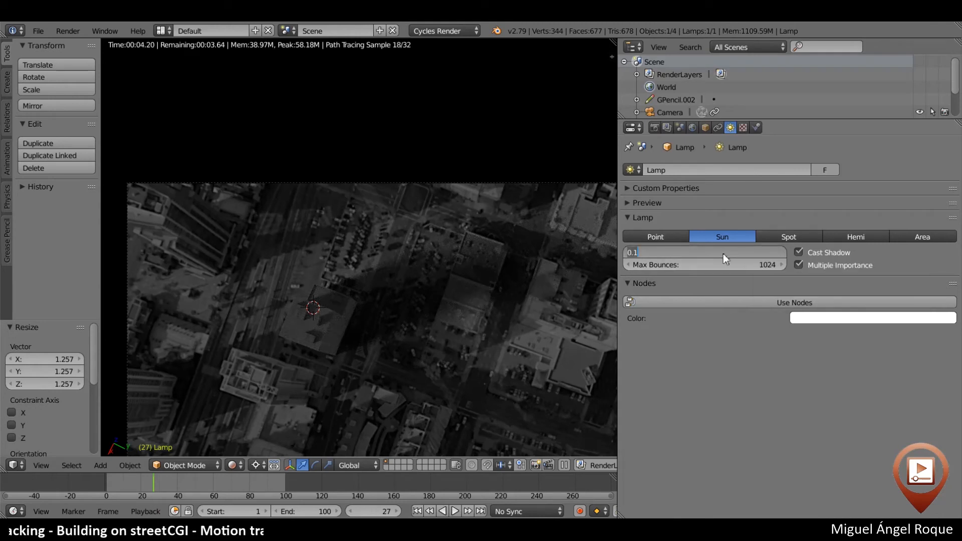
key(Return)
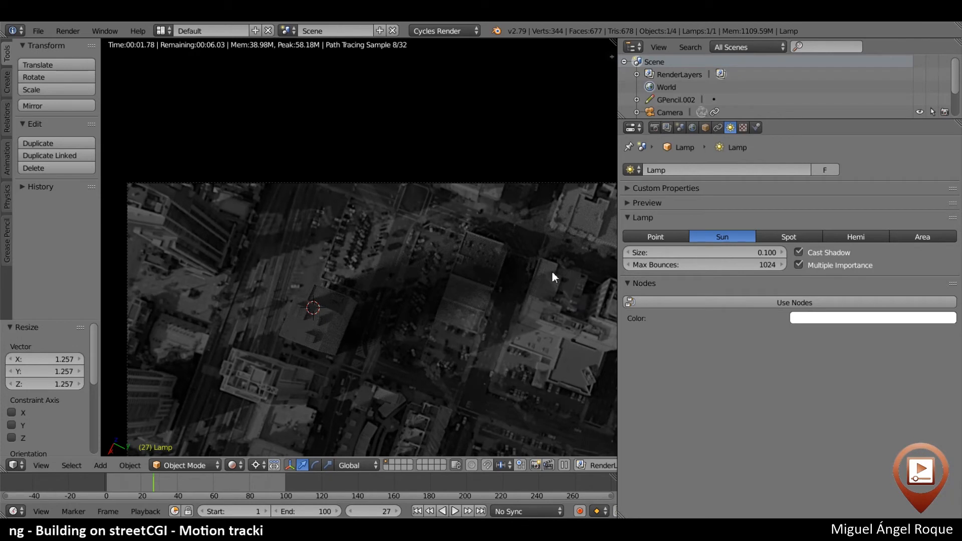
click(691, 252)
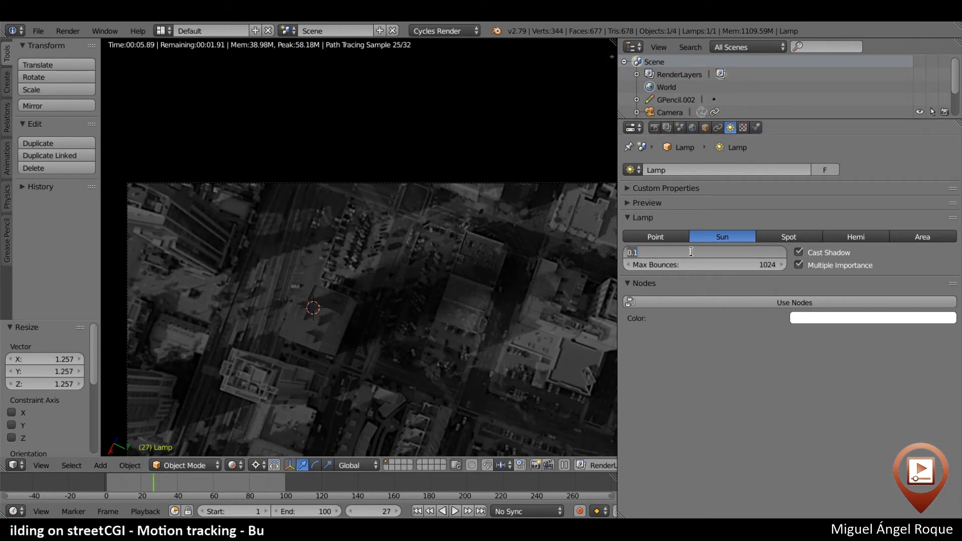
text(0.0)
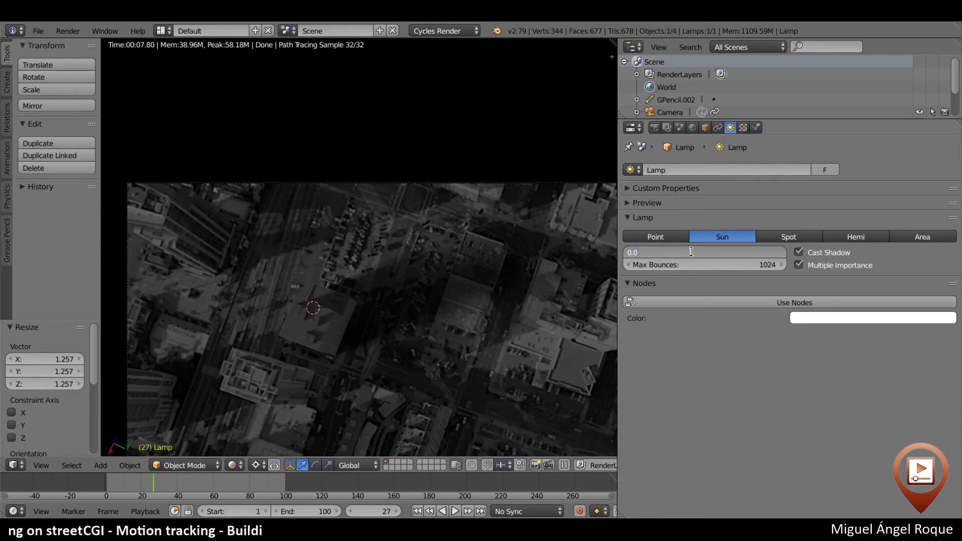
text(1)
key(Return)
key(ctrl+Up)
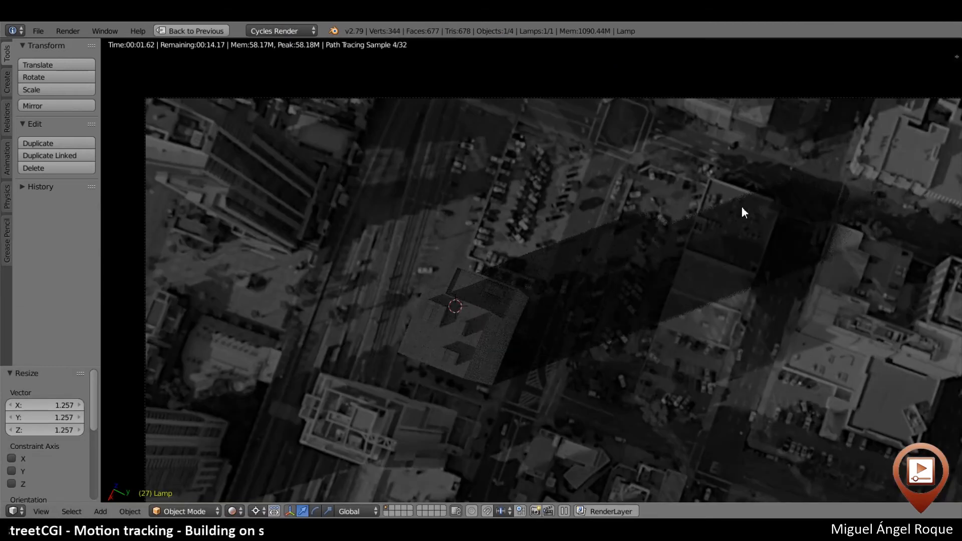
scroll(409, 315, up, 1)
scroll(453, 270, up, 3)
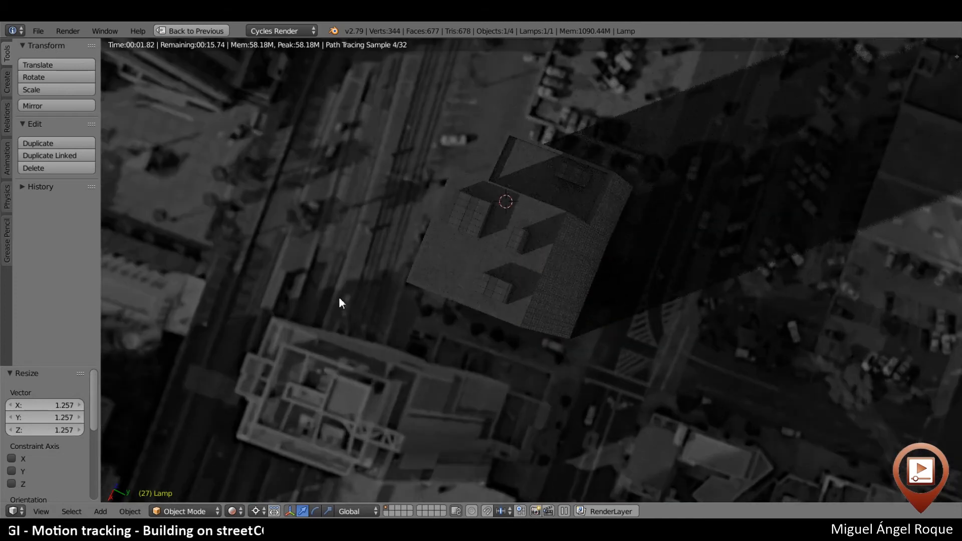
Set the sun lamp's size to 0.05 and check the shadow's softness in the maximized rendered view
key(ctrl+Up)
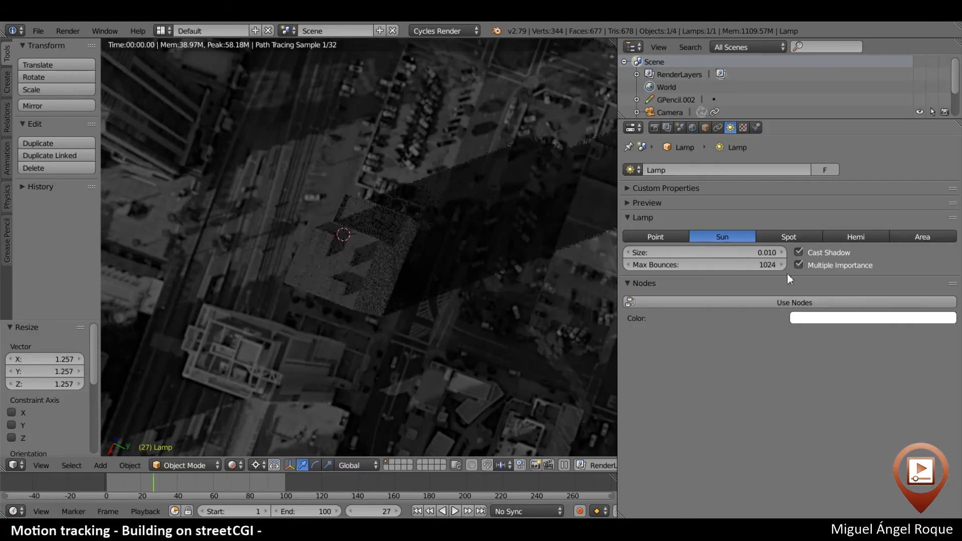
click(745, 257)
click(745, 257)
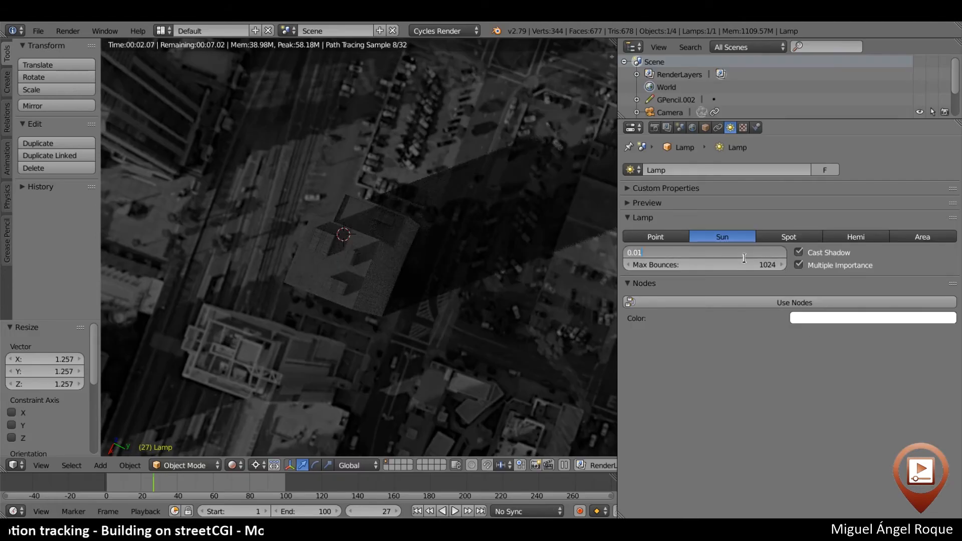
key(BackSpace)
text(5)
key(Return)
key(ctrl+Up)
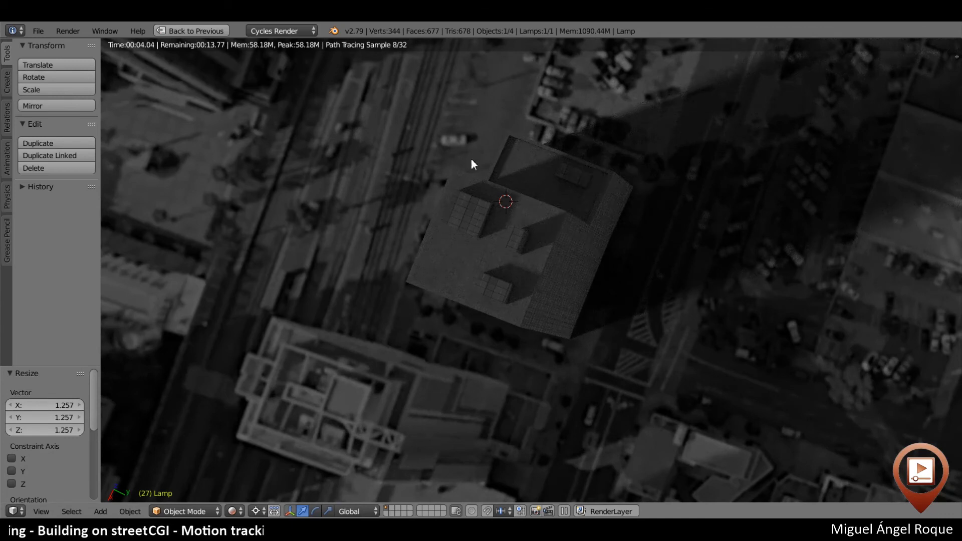
Set the sun lamp's size to 0.03 and inspect the far end of the building's shadow in the maximized render
key(ctrl+Up)
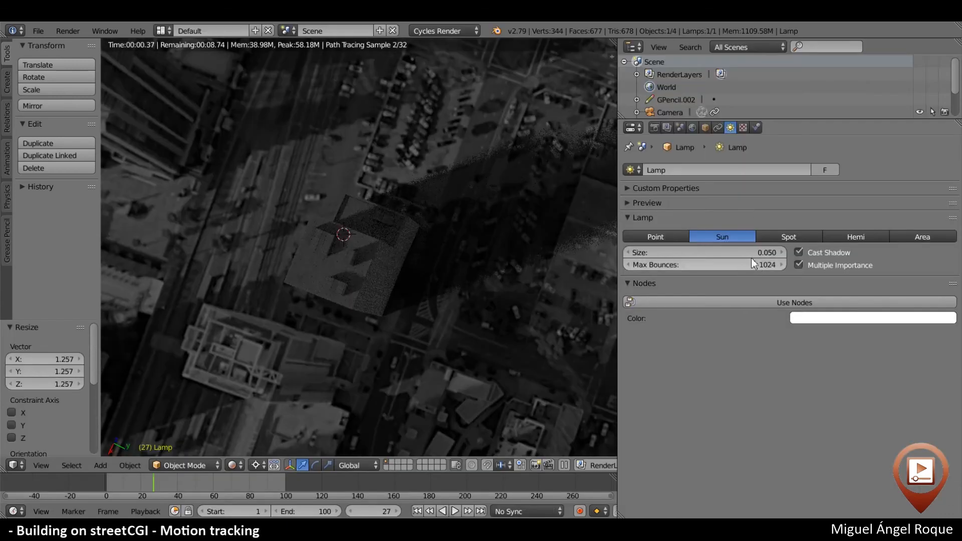
click(755, 251)
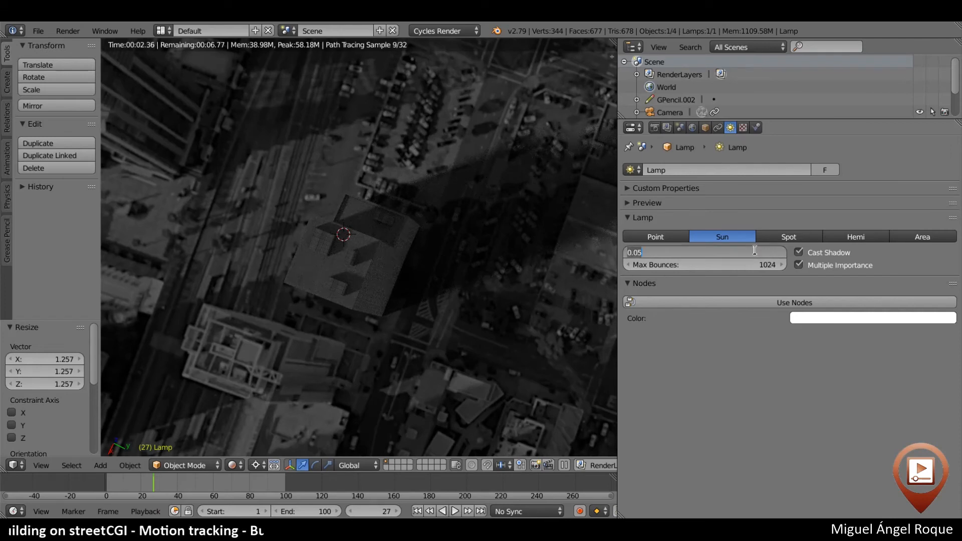
text(0.03)
key(Return)
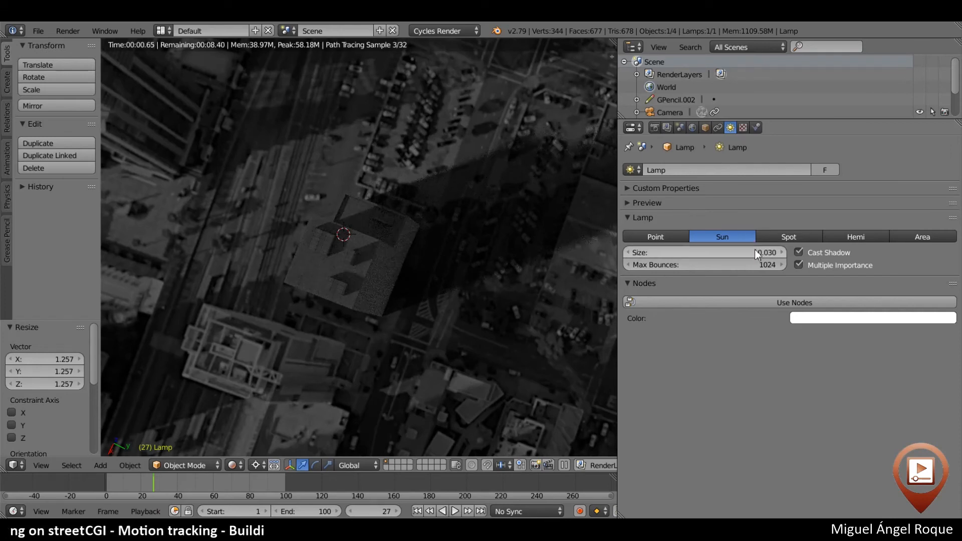
key(ctrl+Up)
shift+middle_drag(754, 223, 569, 322)
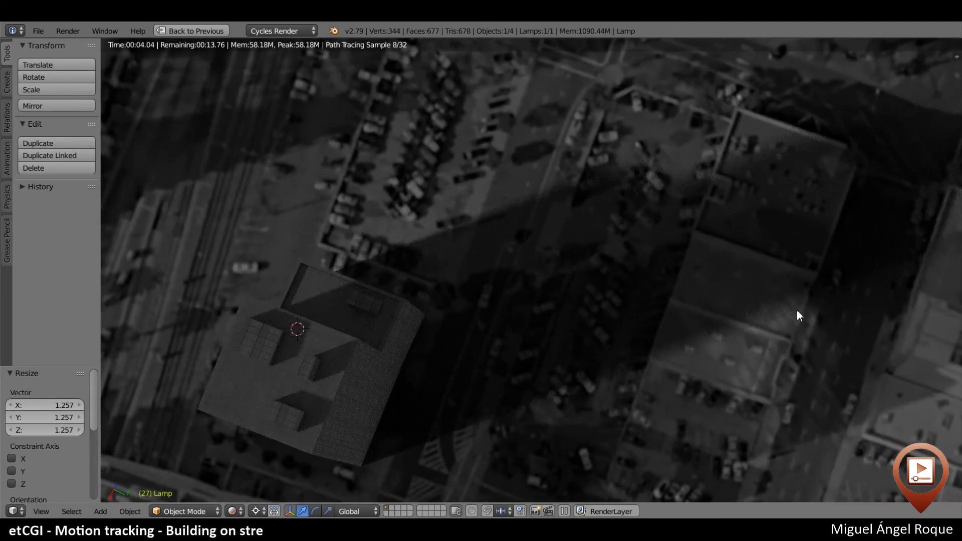
Set the sun lamp's size to 0.02 and check the shadow in the maximized rendered view
key(ctrl+Up)
click(770, 255)
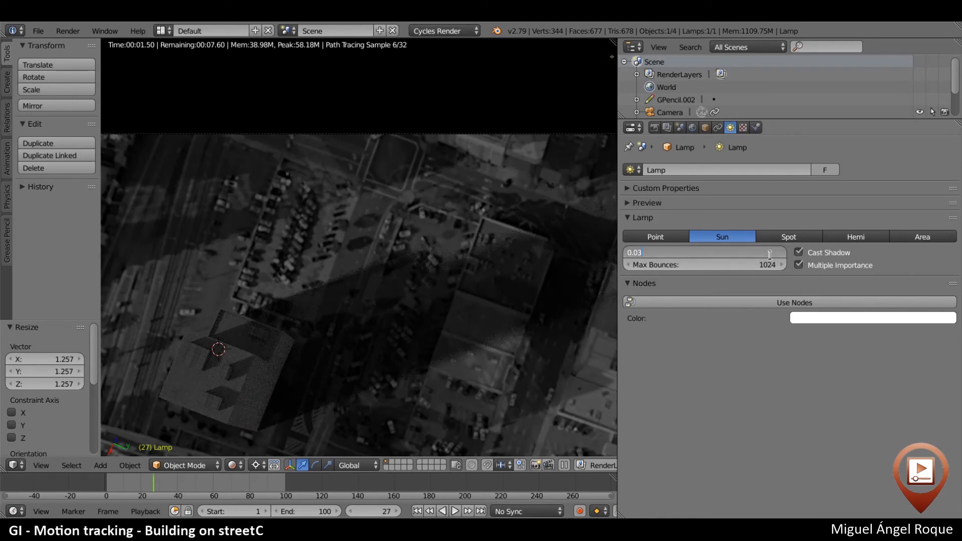
text(0.0)
key(Return)
key(ctrl+Up)
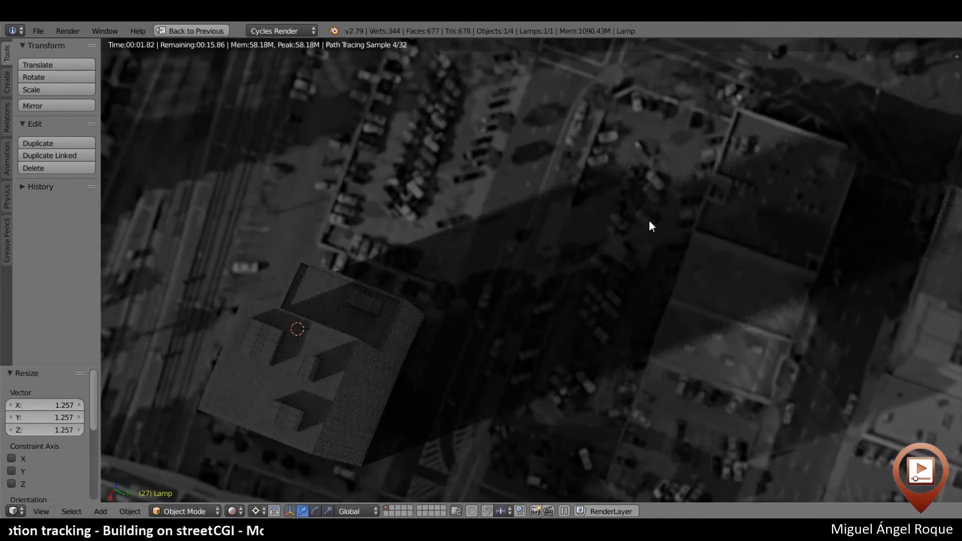
Set the sun lamp's size to 0.015 and compare the building's shadow with the footage's shadows in the maximized render
key(ctrl+Up)
double_click(766, 253)
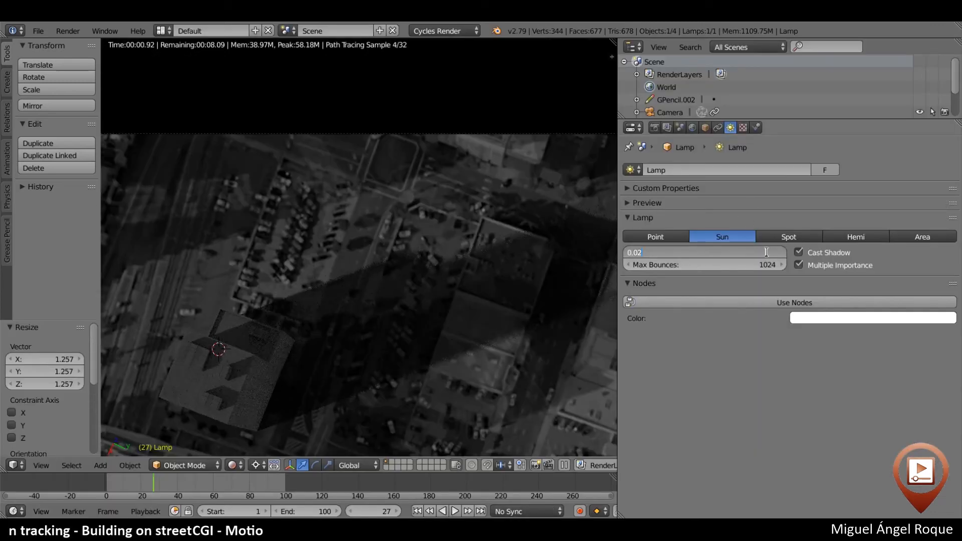
text(0.015)
key(Return)
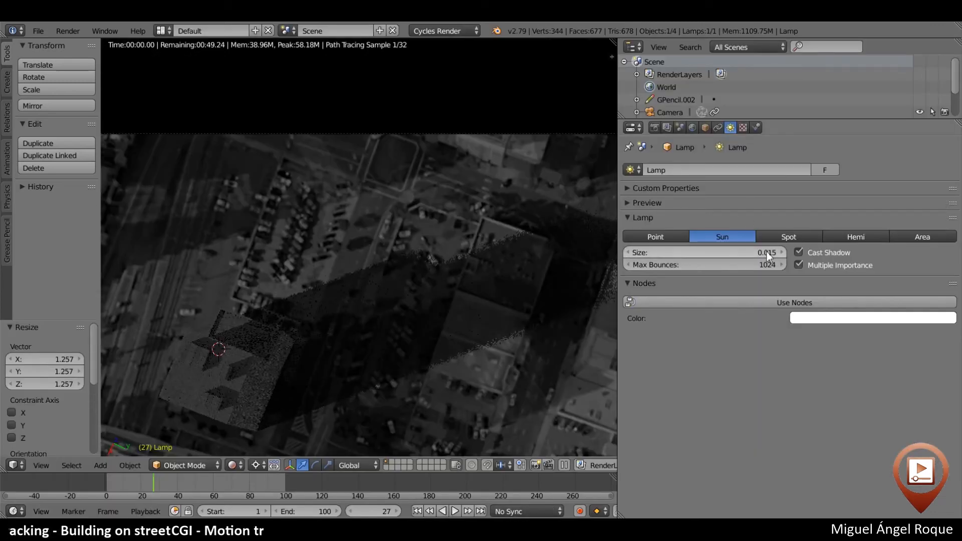
key(ctrl+Up)
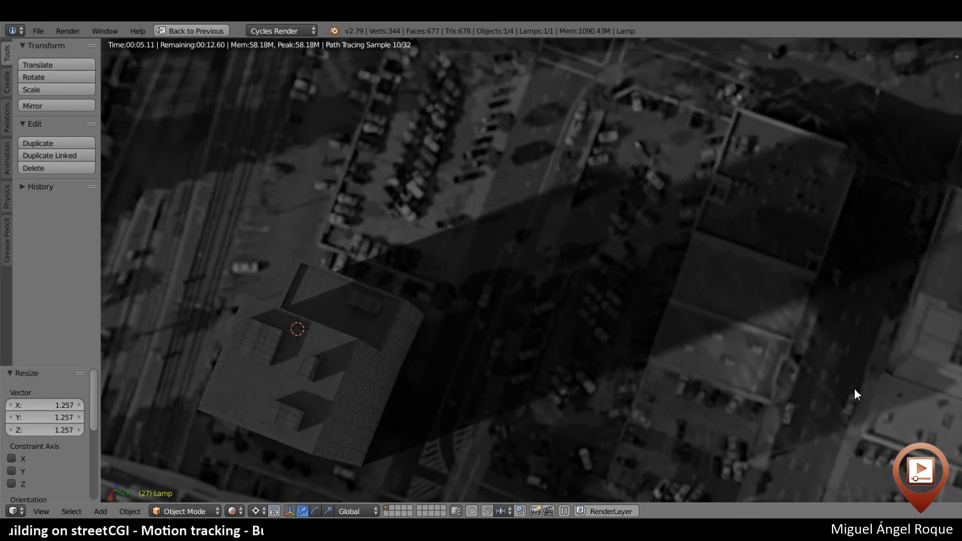
middle_drag(855, 389, 553, 377)
key(KP_0)
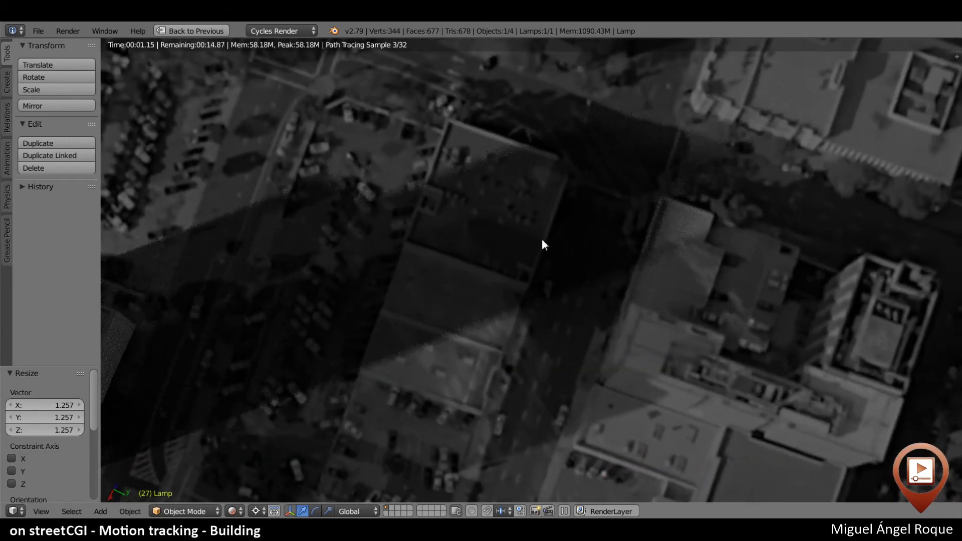
scroll(586, 159, down, 3)
scroll(584, 160, down, 2)
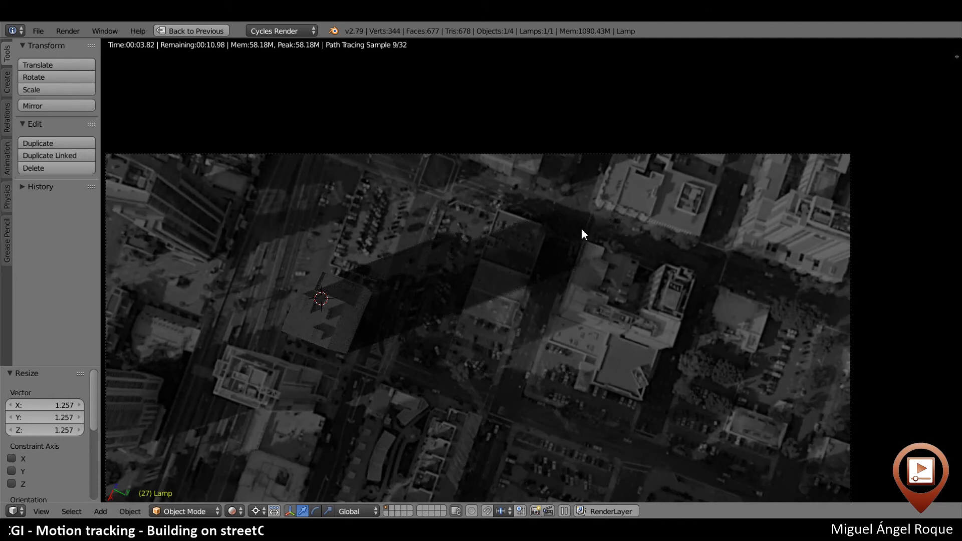
Restore the normal layout and rotate the sun lamp by about 8.9° in the solid-shaded front view
key(ctrl+space)
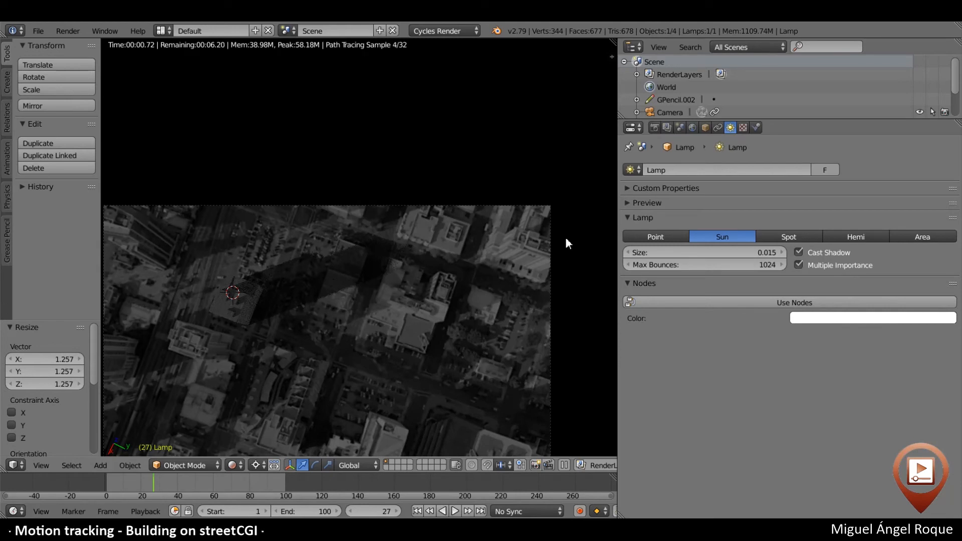
key(KP_1)
key(z)
key(z)
scroll(483, 241, down, 3)
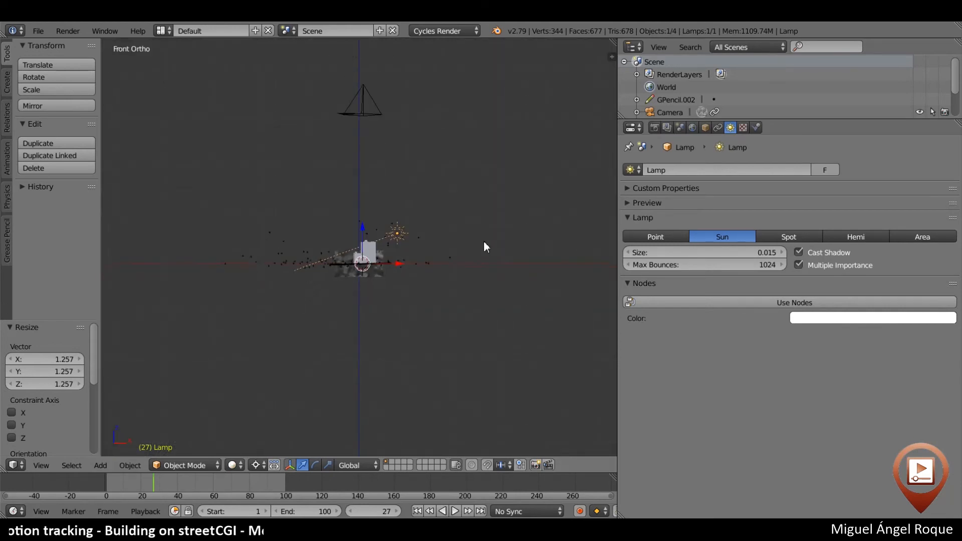
scroll(484, 240, up, 5)
key(r)
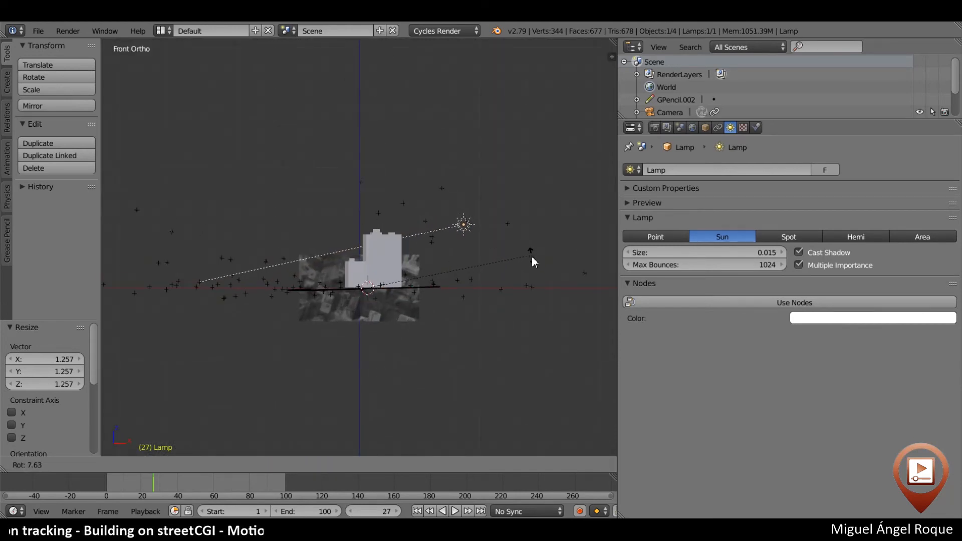
click(532, 258)
Compare the building's shadow length and direction with the footage's shadows in the maximized rendered camera view
key(KP_0)
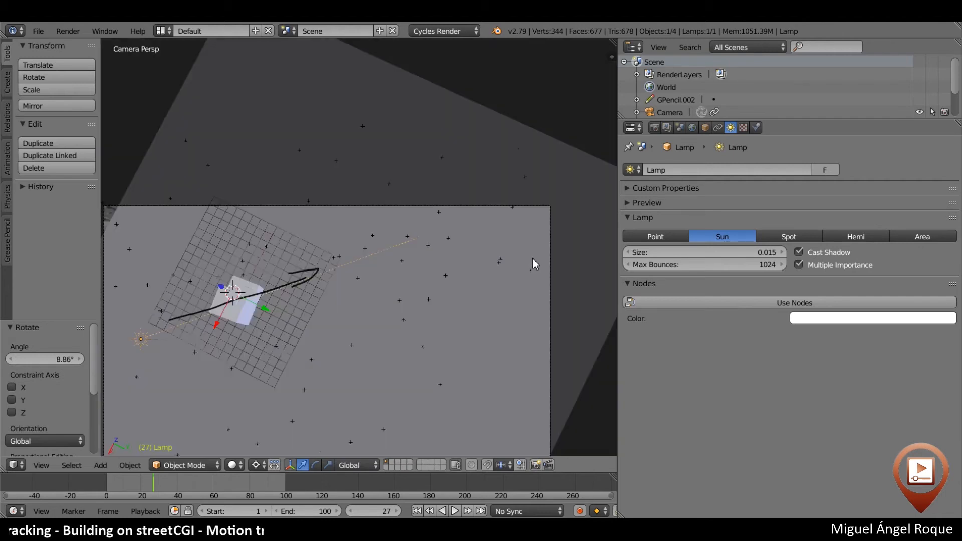
key(shift+z)
mouse_move(323, 275)
shift+middle_down()
mouse_move(399, 254)
mouse_move(383, 273)
shift+middle_up()
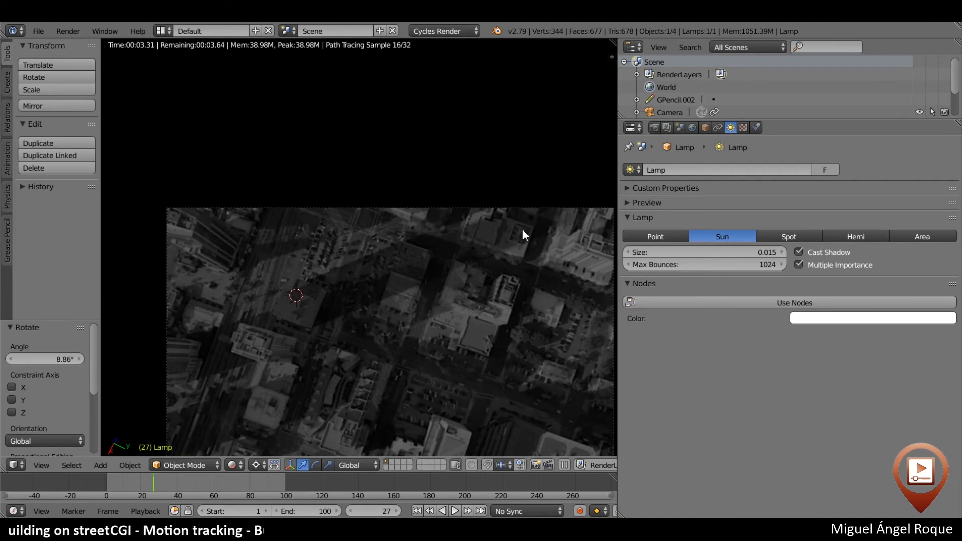
key(shift+space)
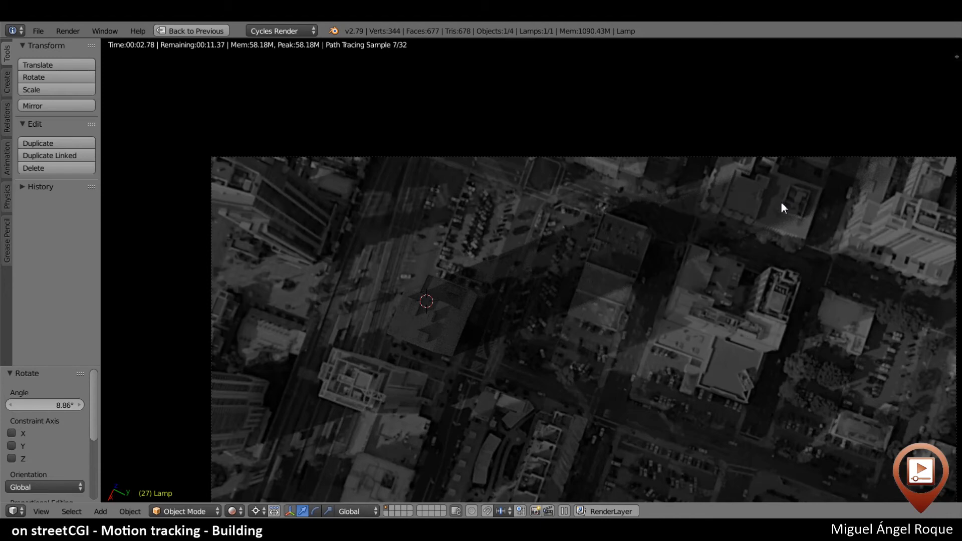
scroll(623, 314, down, 3)
scroll(623, 314, up, 5)
shift+middle_drag(623, 314, 558, 317)
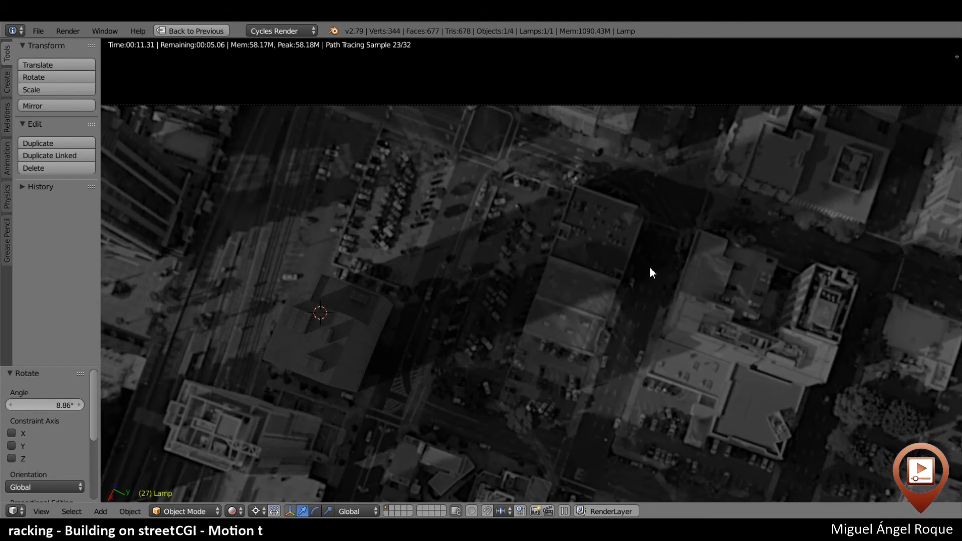
scroll(768, 197, down, 3)
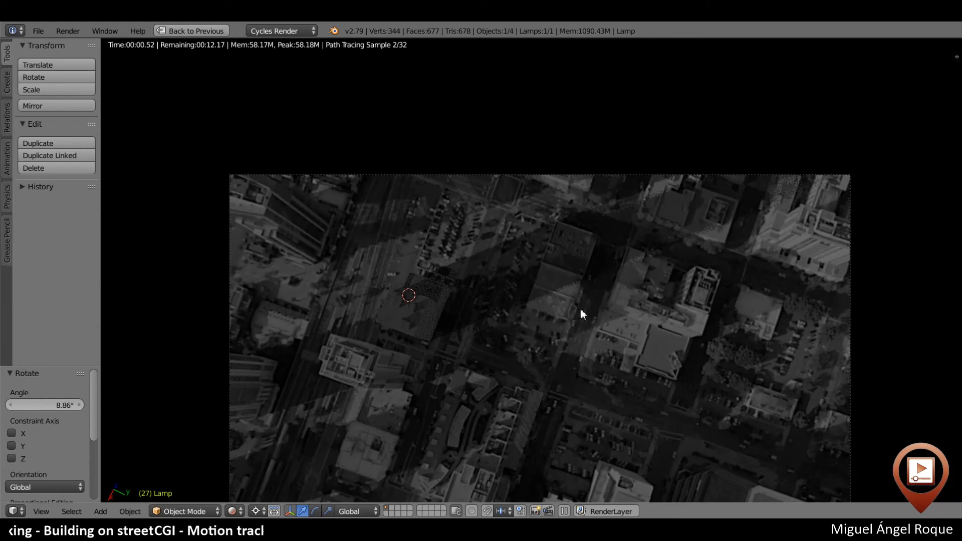
shift+middle_drag(399, 338, 492, 309)
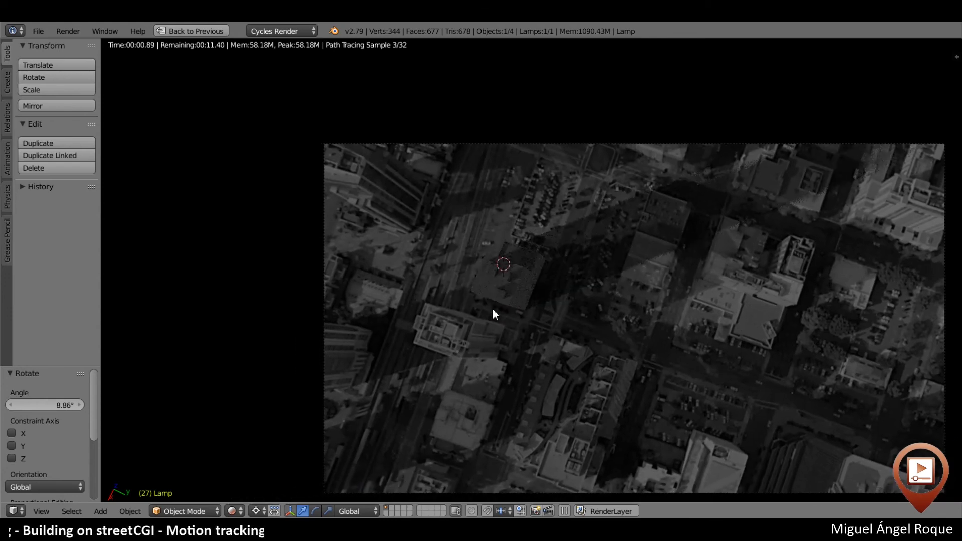
key(shift+z)
key(shift+z)
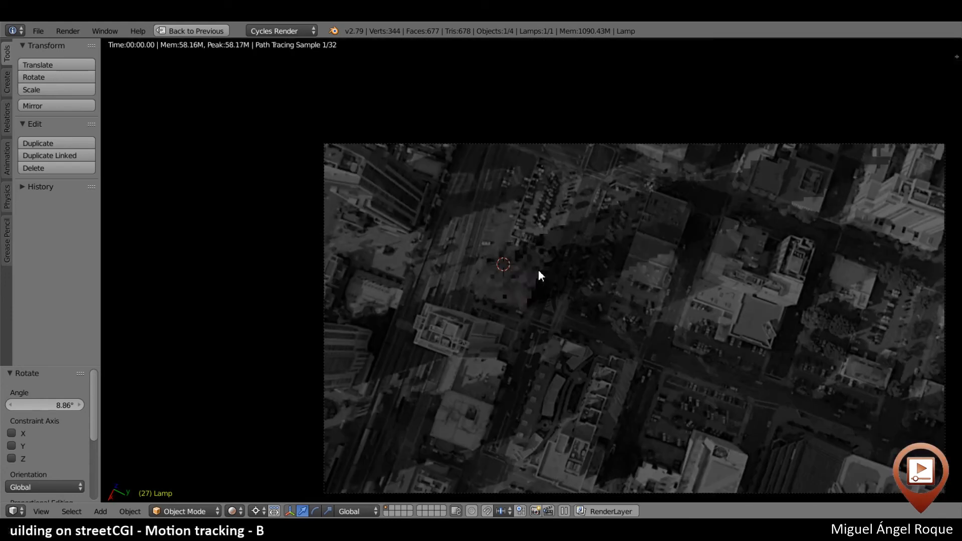
scroll(538, 269, up, 4)
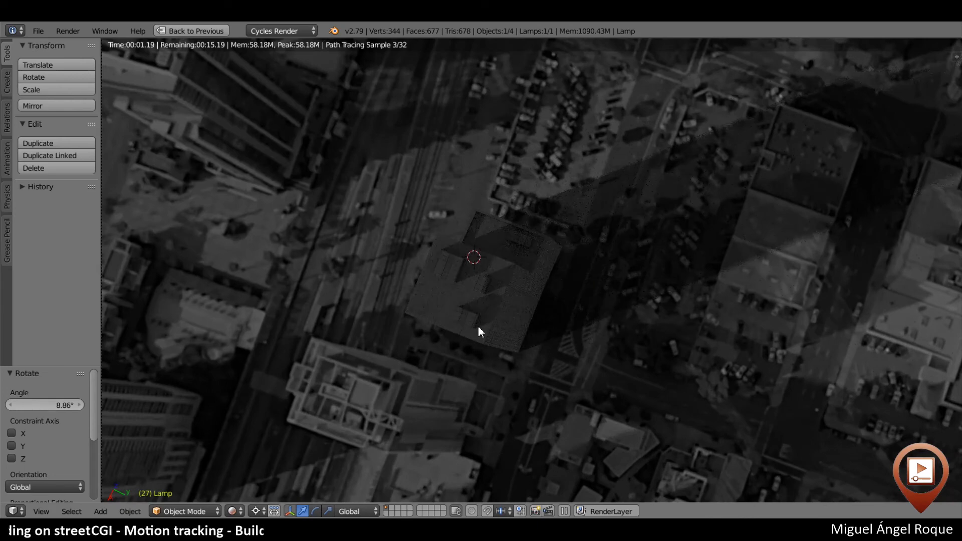
Return to solid shading in the normal layout and render frame 27 to inspect the building with its shadow
key(shift+z)
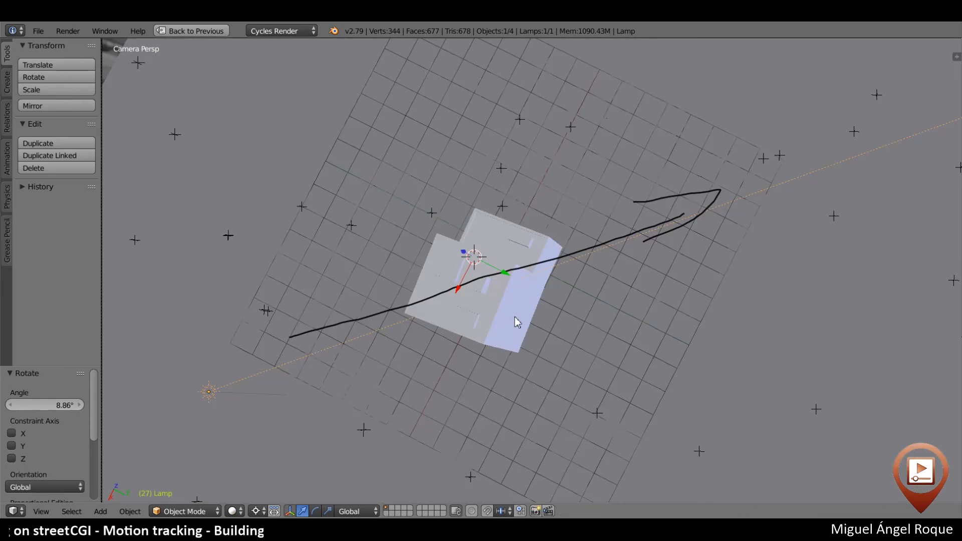
scroll(515, 316, up, 1)
middle_drag(516, 317, 530, 279)
key(ctrl+Up)
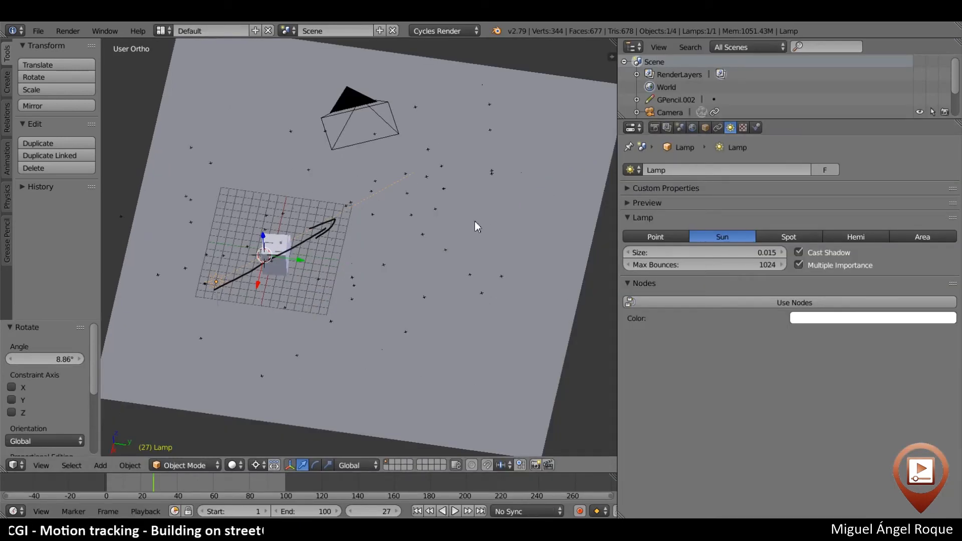
key(F12)
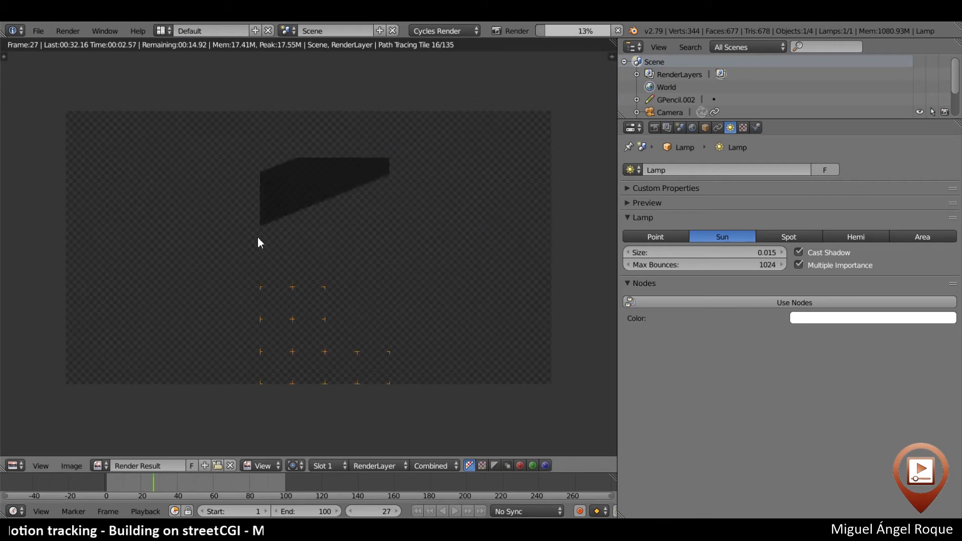
mouse_move(262, 215)
middle_down()
mouse_move(247, 225)
mouse_move(301, 281)
mouse_move(268, 214)
middle_up()
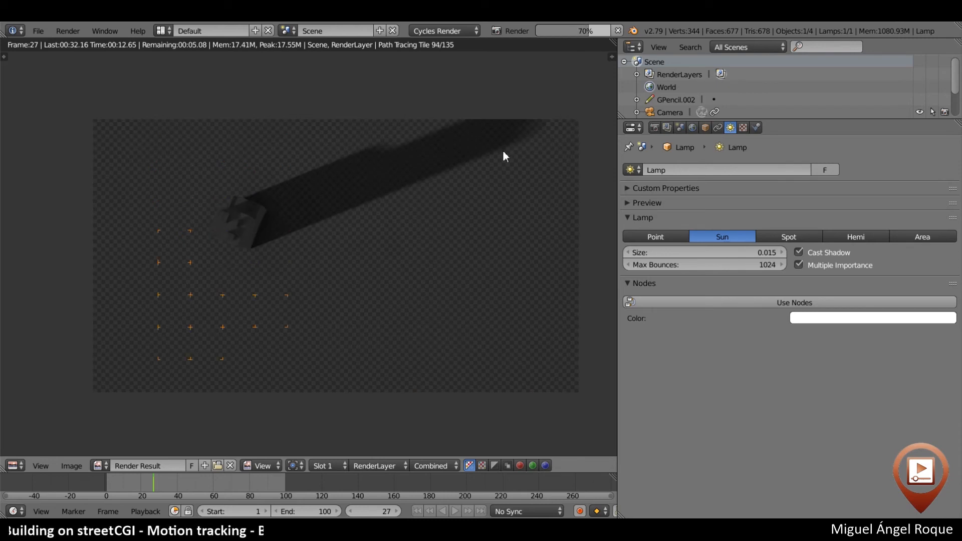
scroll(278, 220, up, 1)
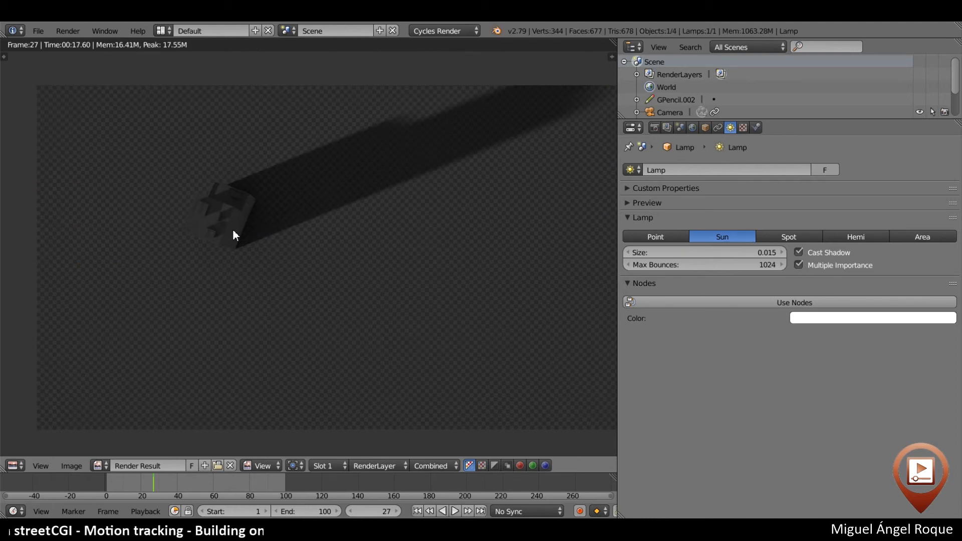
middle_drag(257, 236, 231, 221)
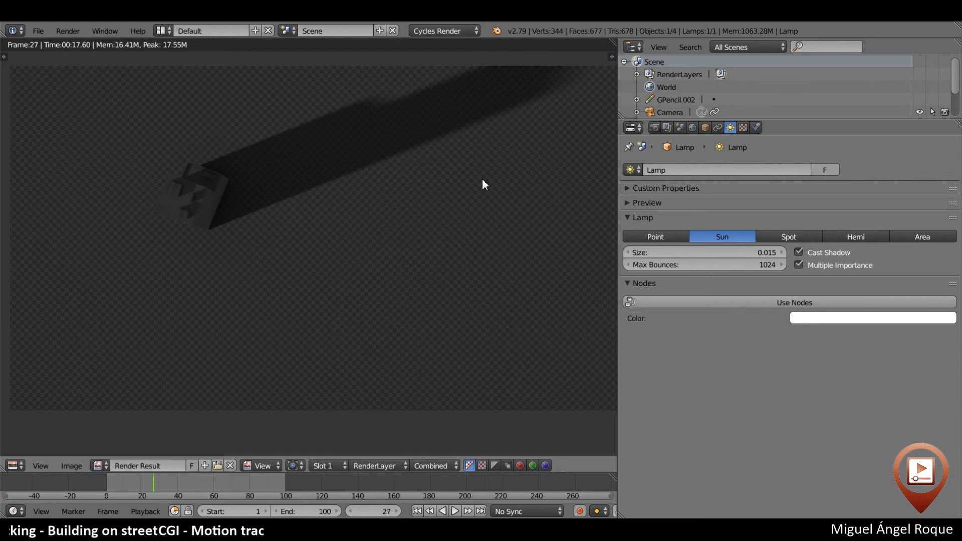
Rename the existing render layer as Edificio and close the render result
click(666, 128)
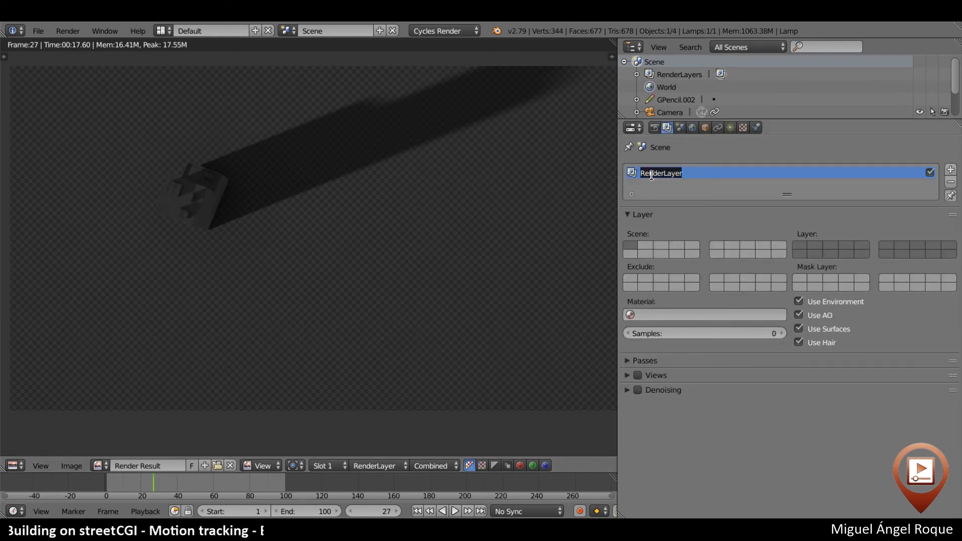
text(Edificio)
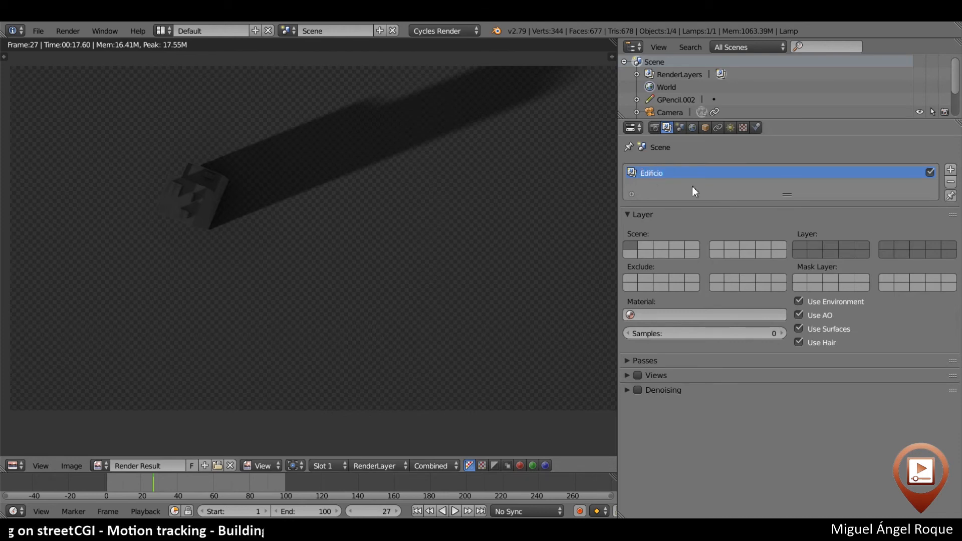
key(Escape)
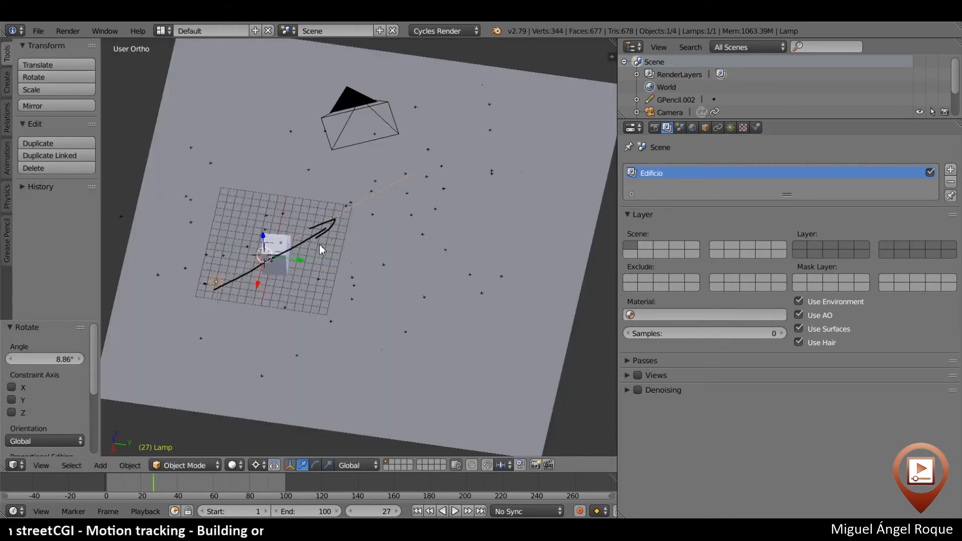
Add a second render layer and name it Sombra
middle_drag(280, 269, 298, 269)
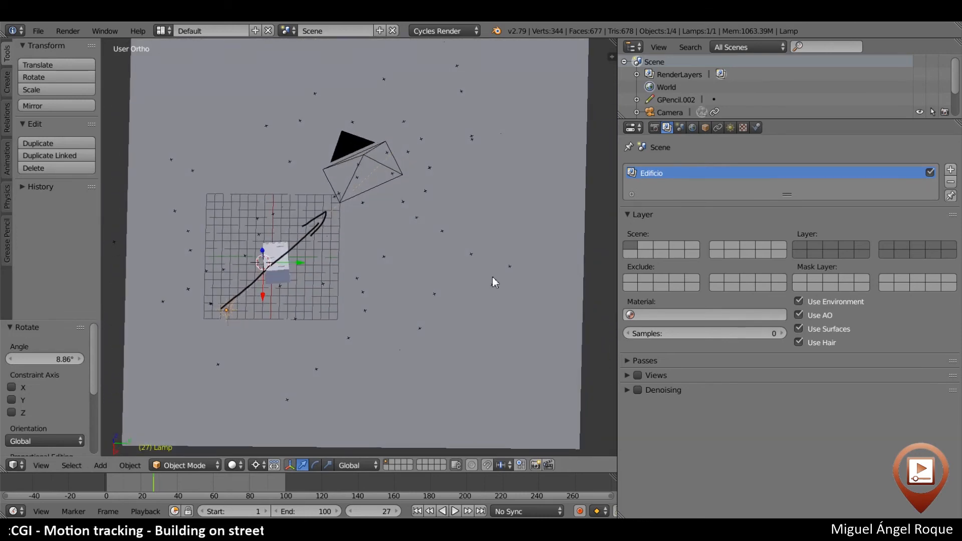
click(951, 169)
double_click(659, 190)
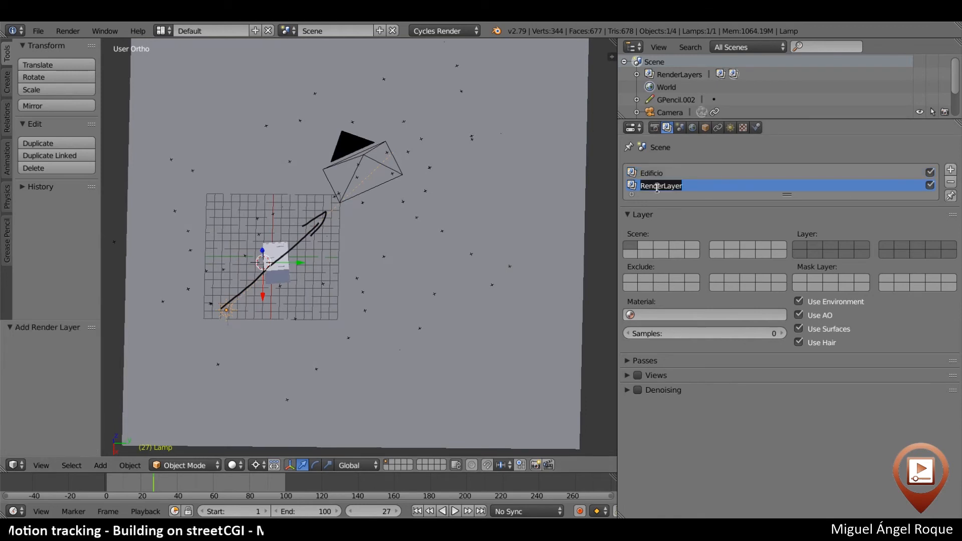
text(Sombra)
key(Return)
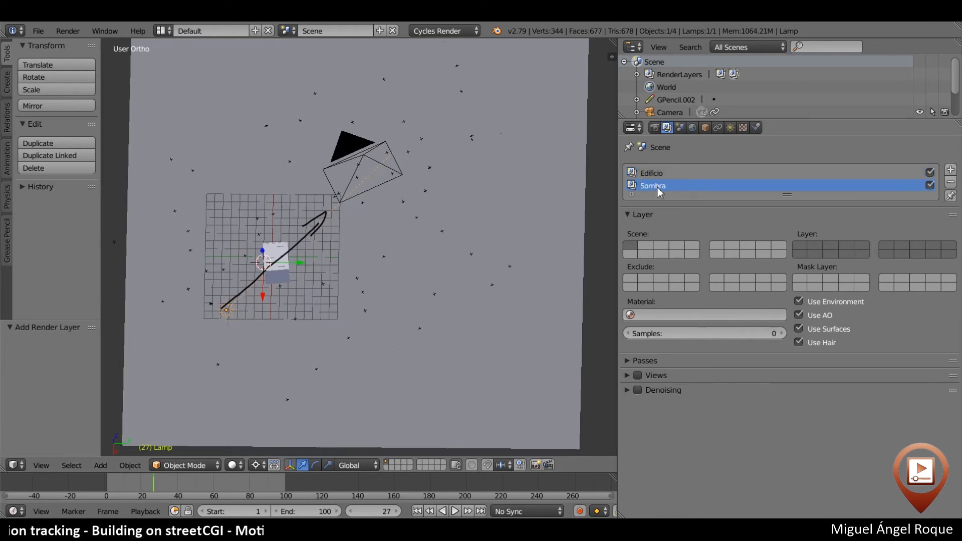
Select only the shadow-catcher plane and move it to the second scene layer
middle_drag(361, 221, 341, 188)
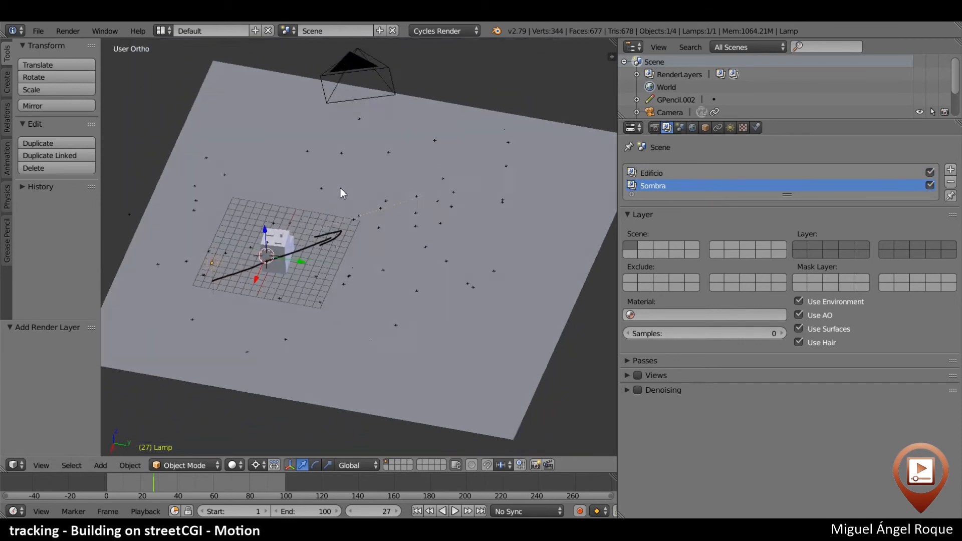
key(a)
right_click(526, 409)
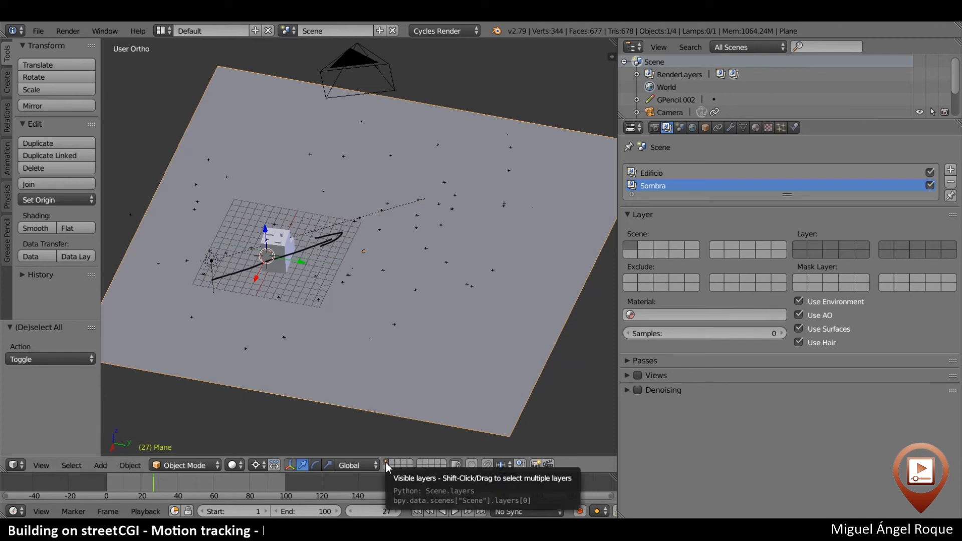
click(415, 278)
key(m)
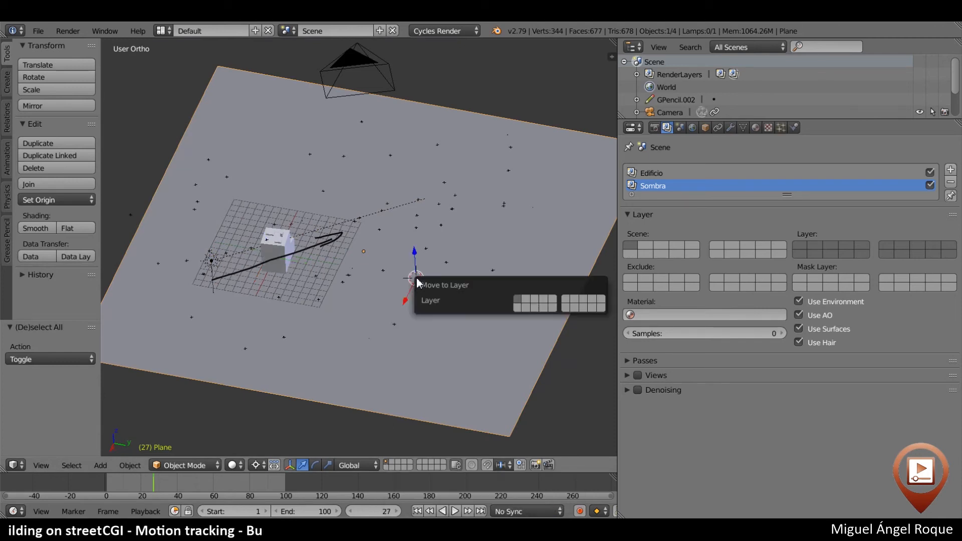
click(526, 299)
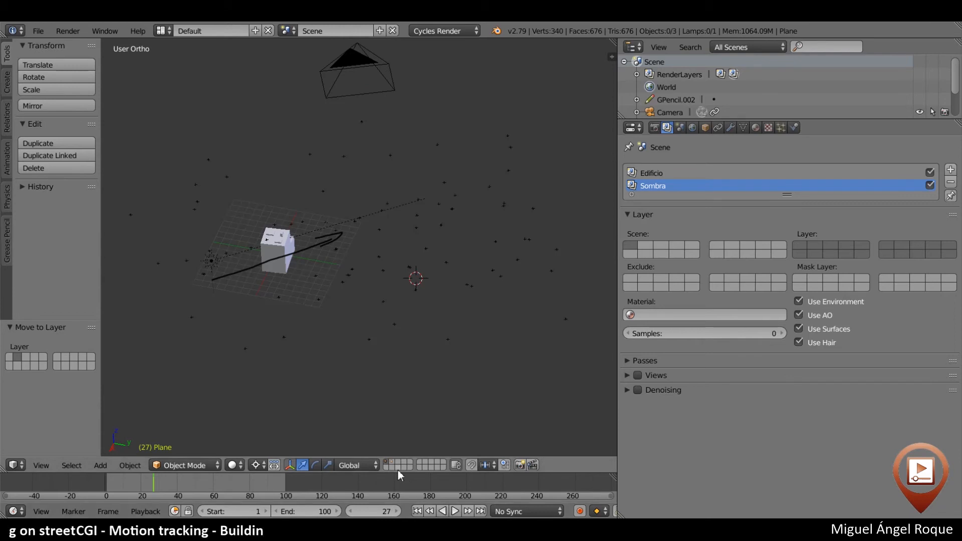
Restrict the Sombra render layer to the second layer and the Edificio render layer to the first
click(653, 175)
click(648, 186)
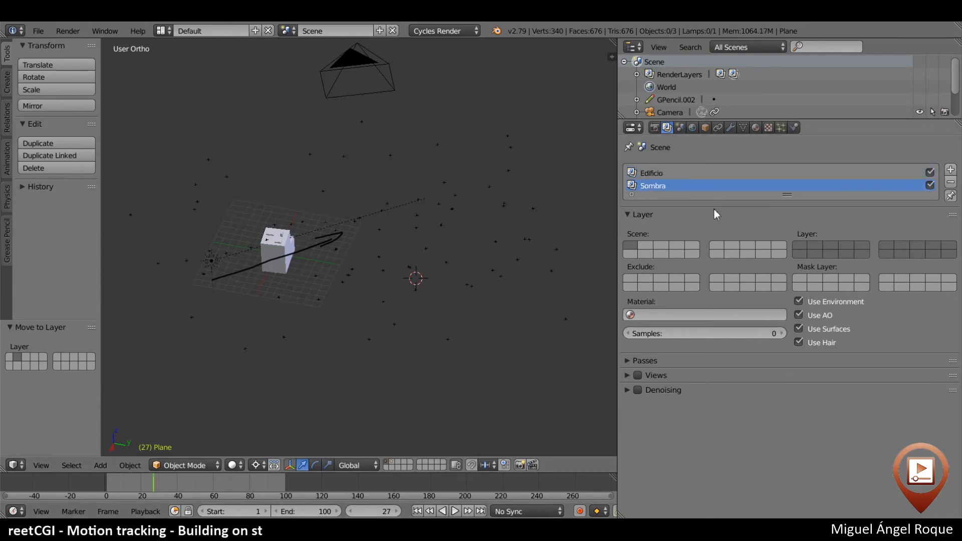
click(815, 247)
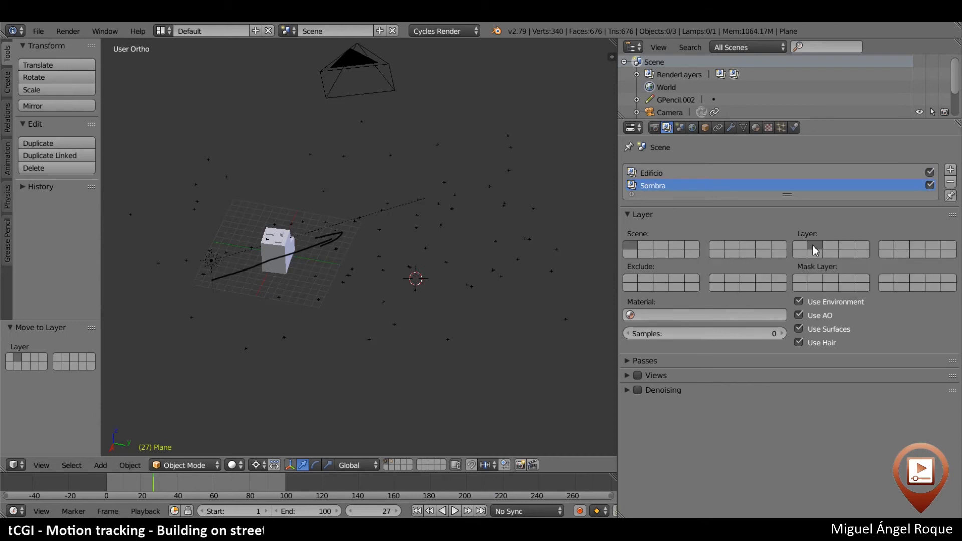
click(654, 175)
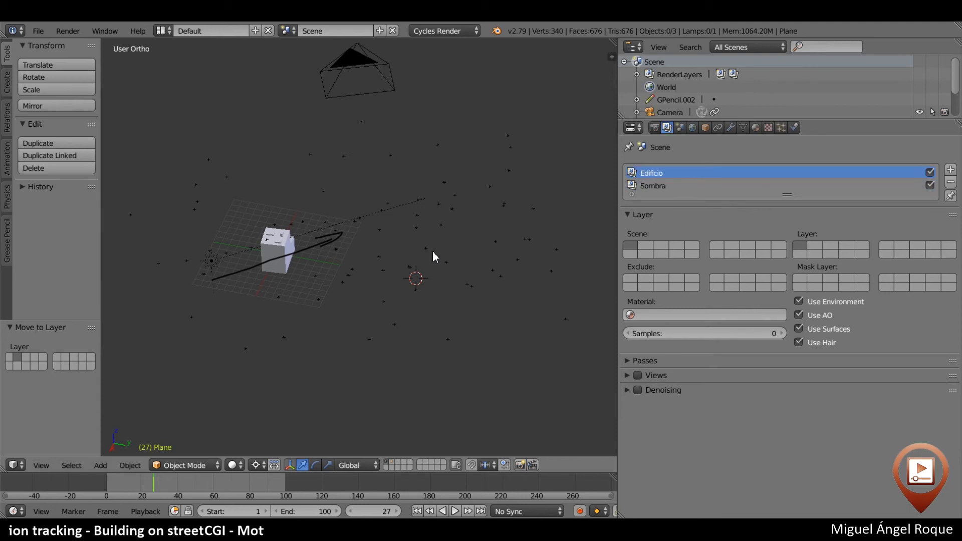
Render frame 27 and review the Edificio and Sombra render layers separately
key(F12)
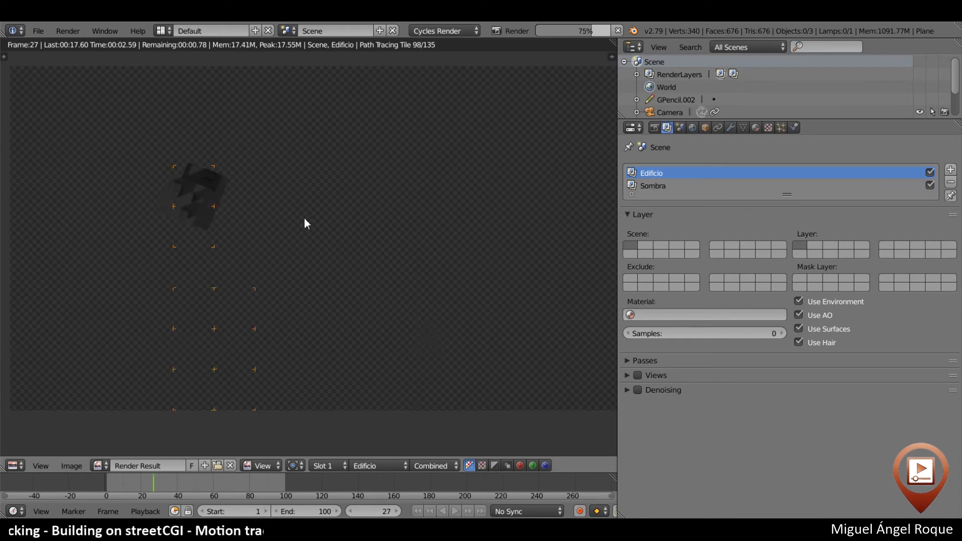
click(366, 467)
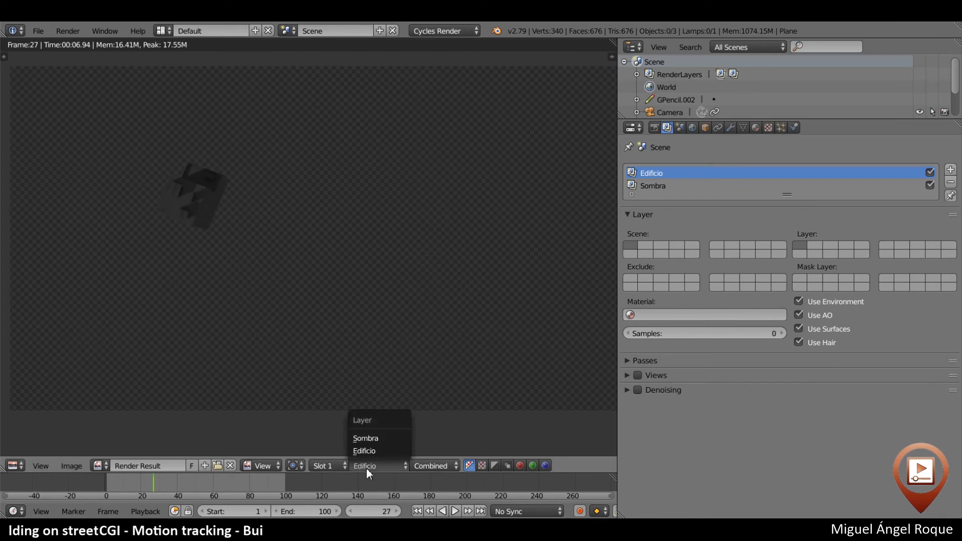
click(364, 460)
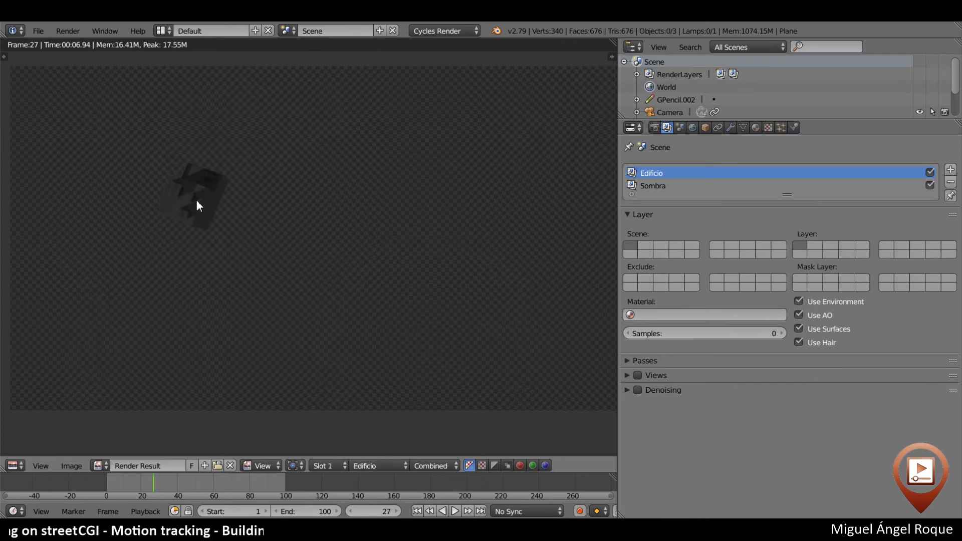
click(385, 460)
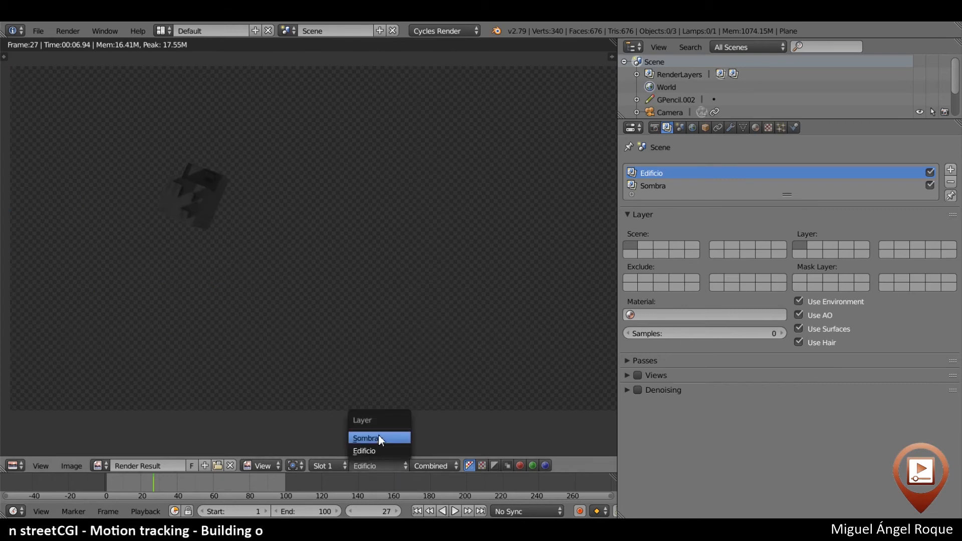
click(378, 436)
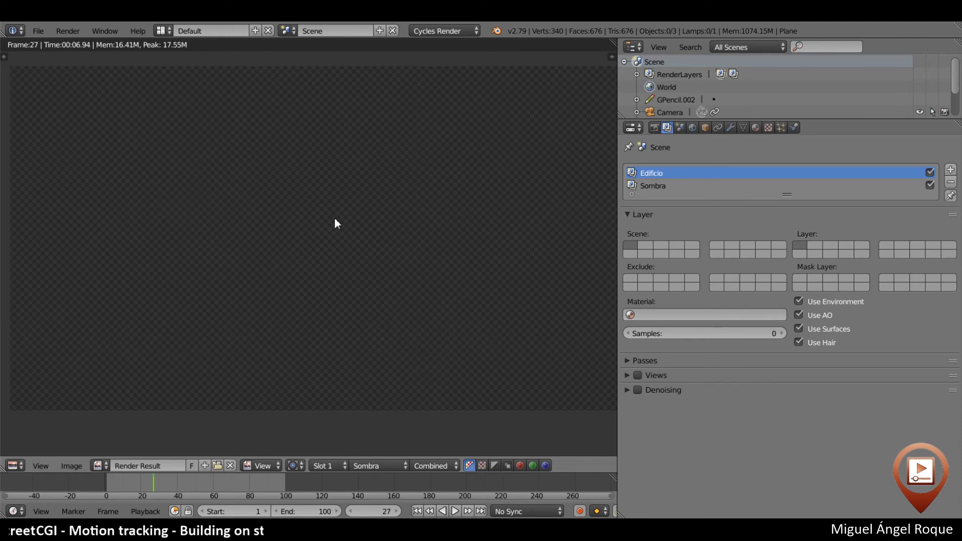
Close the render view, turn on the second scene layer alongside the first, and compare the Edificio and Sombra layer assignments
key(Escape)
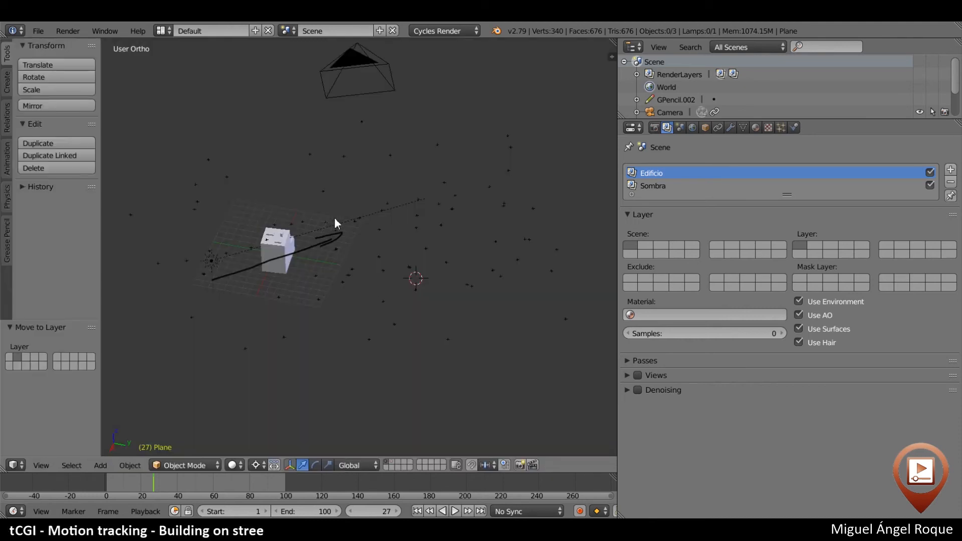
shift+click(394, 466)
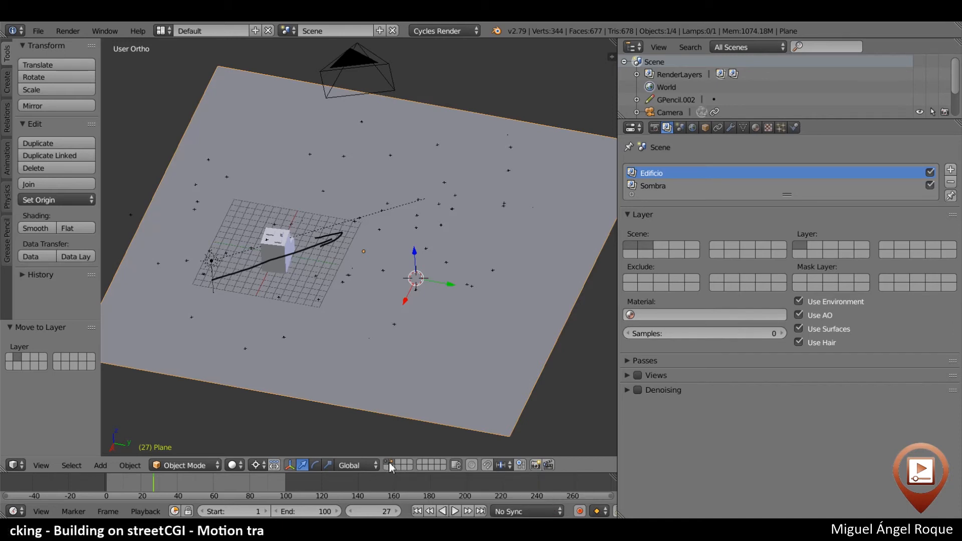
click(654, 187)
click(651, 175)
click(649, 187)
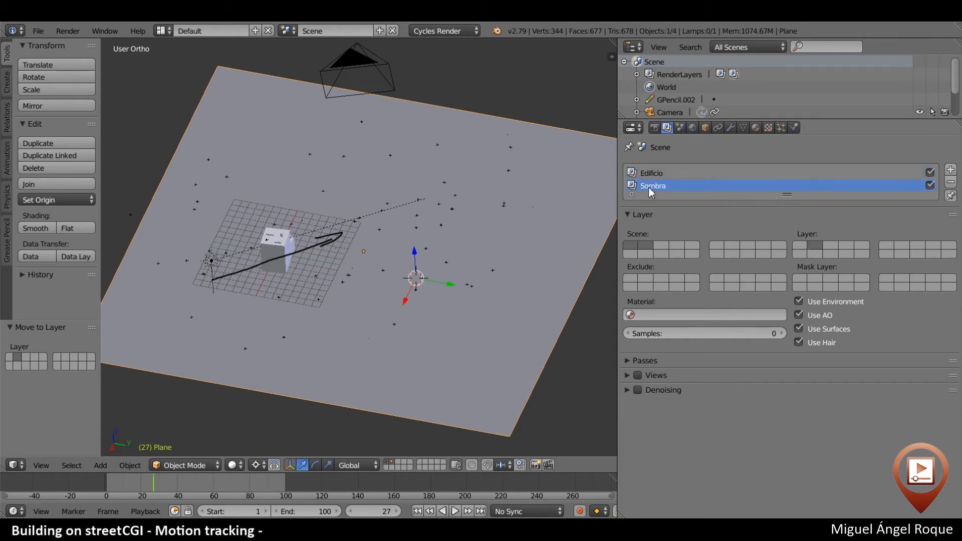
click(651, 175)
click(653, 186)
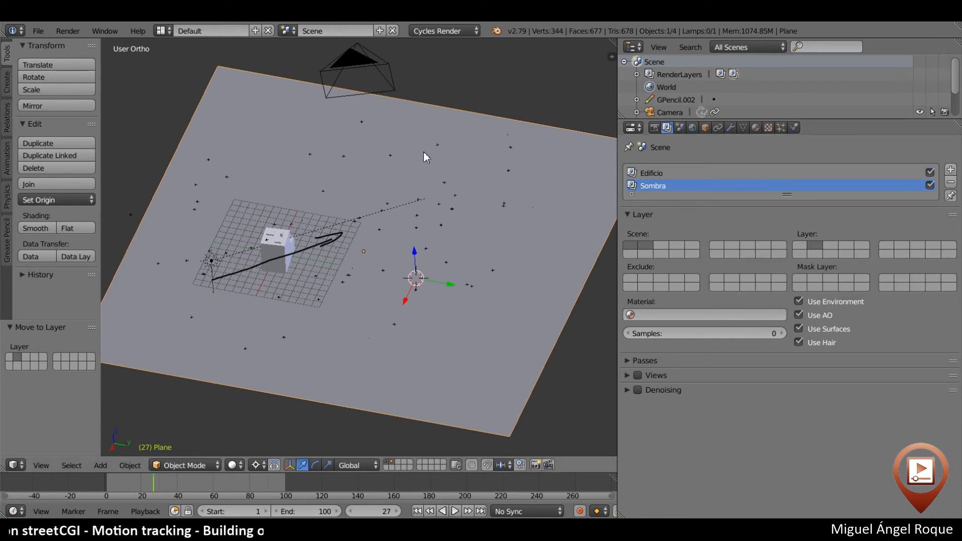
Re-render frame 27 with both scene layers on and inspect the Edificio and Sombra render layers separately
key(F12)
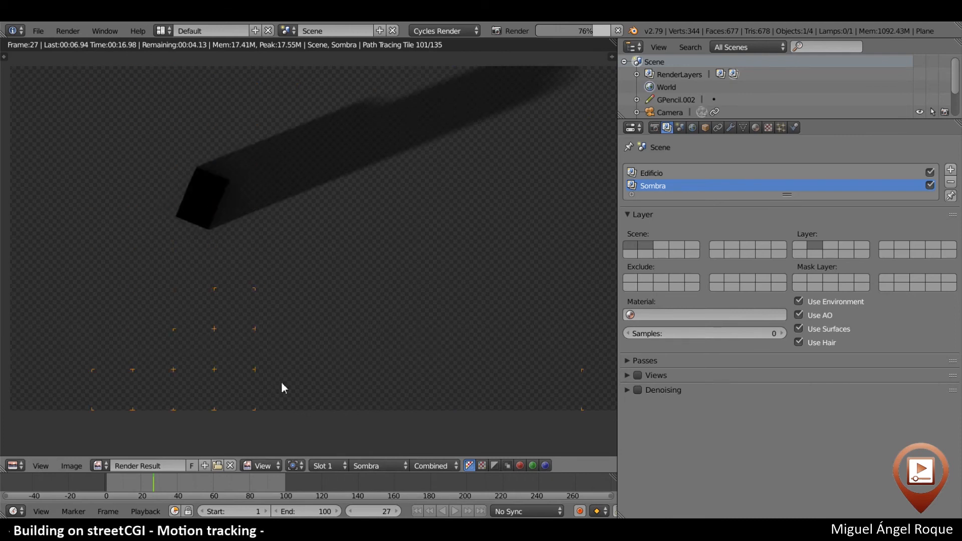
click(380, 468)
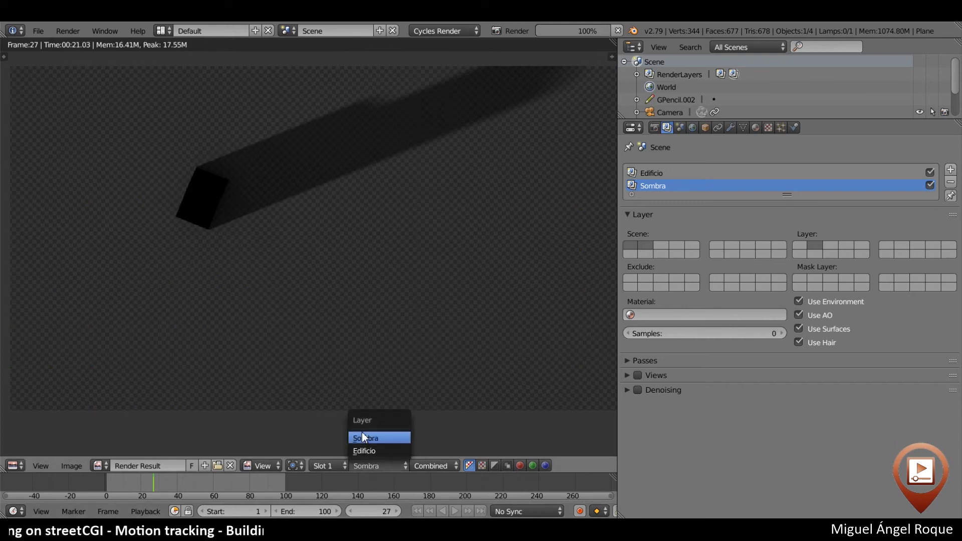
click(367, 451)
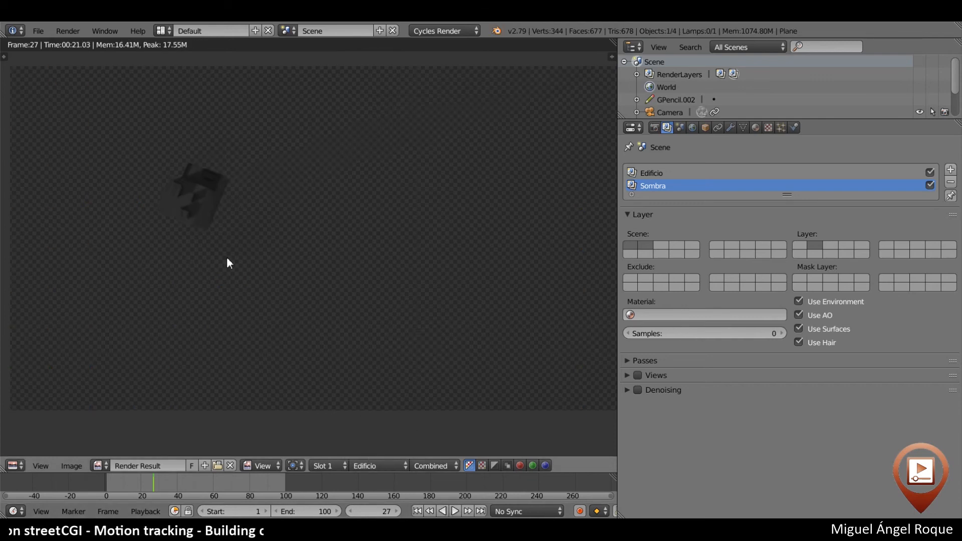
click(368, 467)
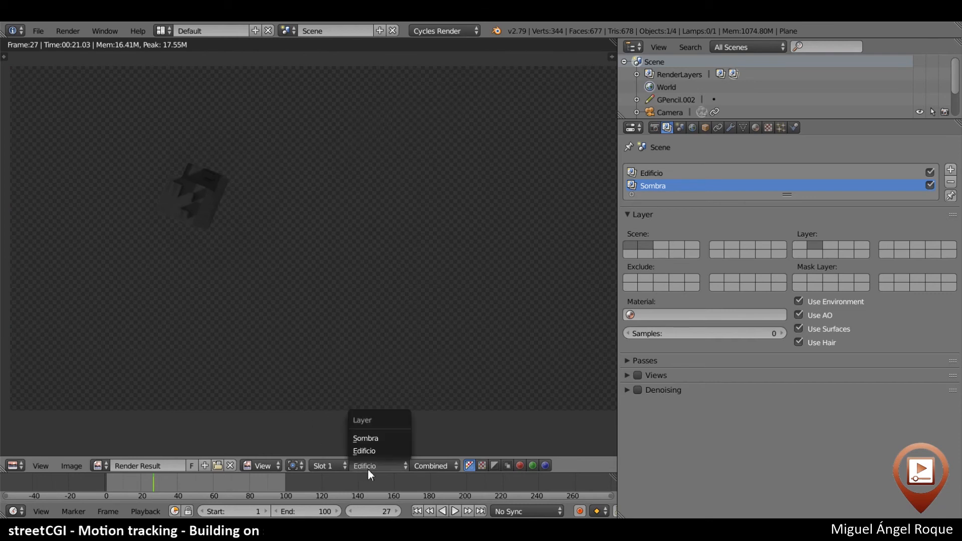
click(376, 435)
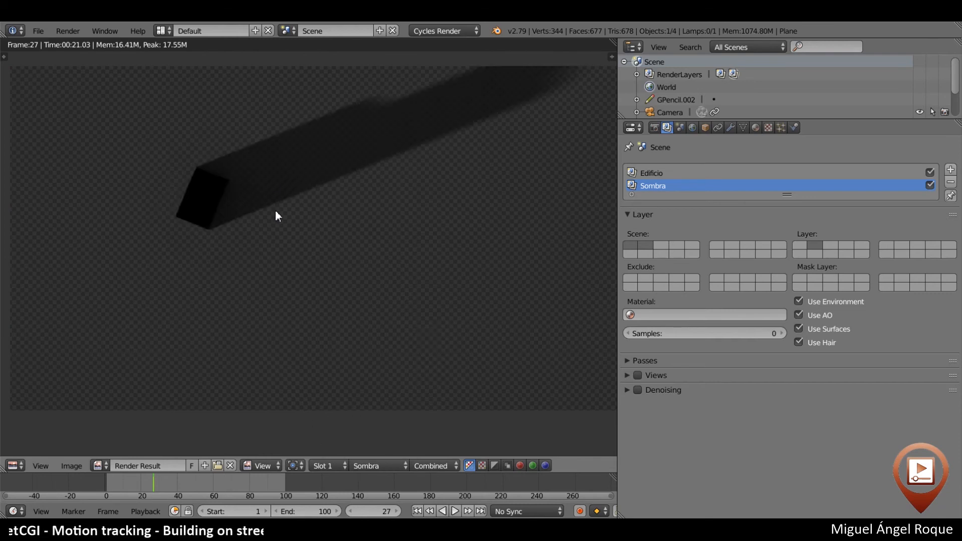
scroll(224, 206, up, 3)
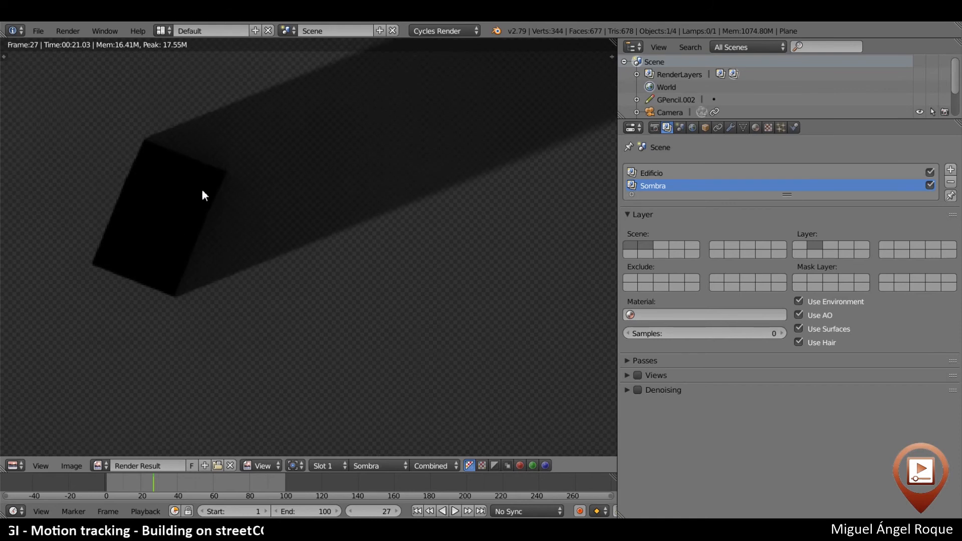
scroll(366, 190, down, 4)
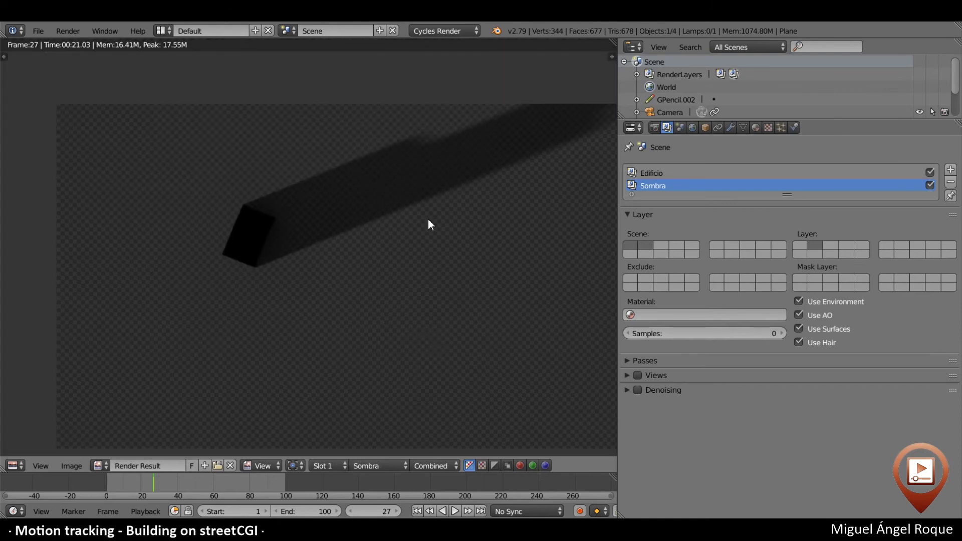
Show the available render passes of the Sombra render layer
click(681, 128)
click(668, 128)
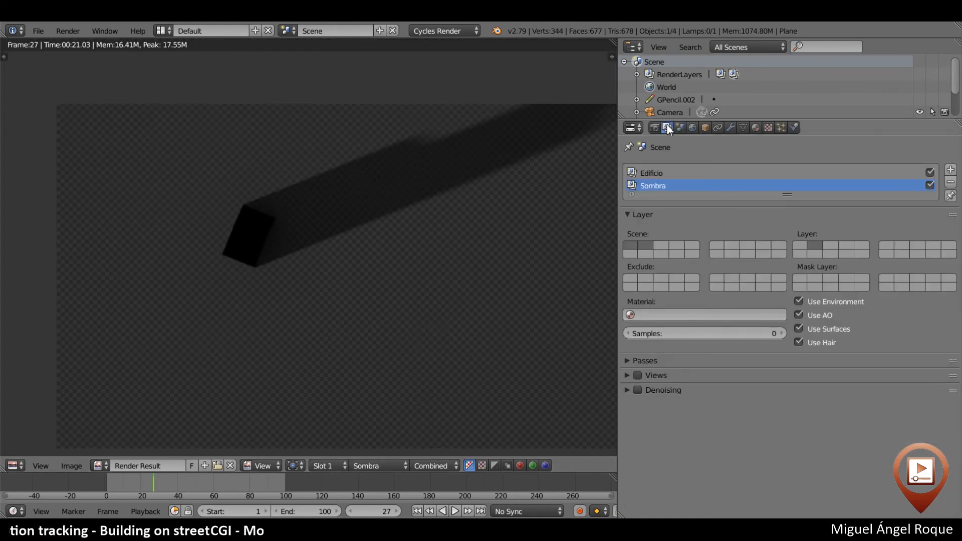
click(645, 360)
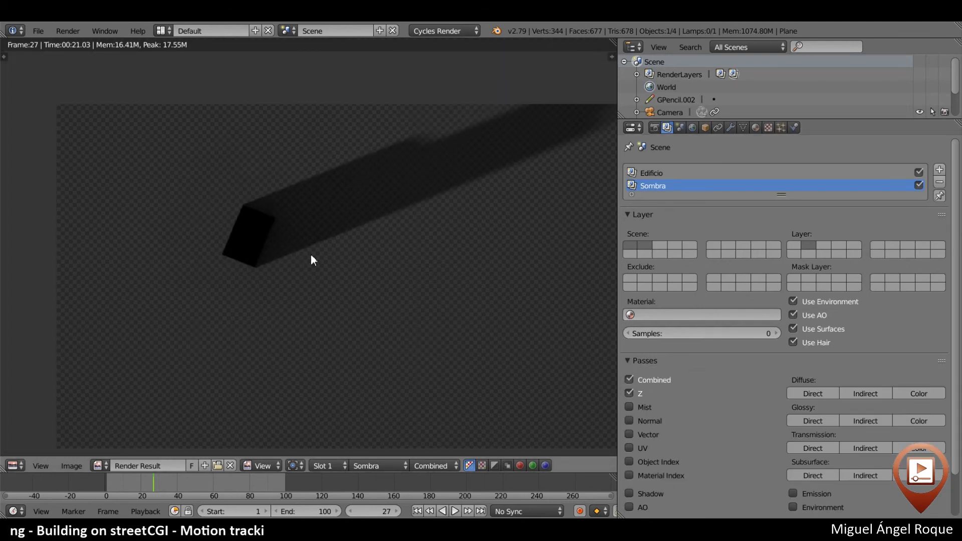
Switch to the Compositing screen layout and enable compositing nodes with the backdrop displayed
click(162, 31)
click(191, 75)
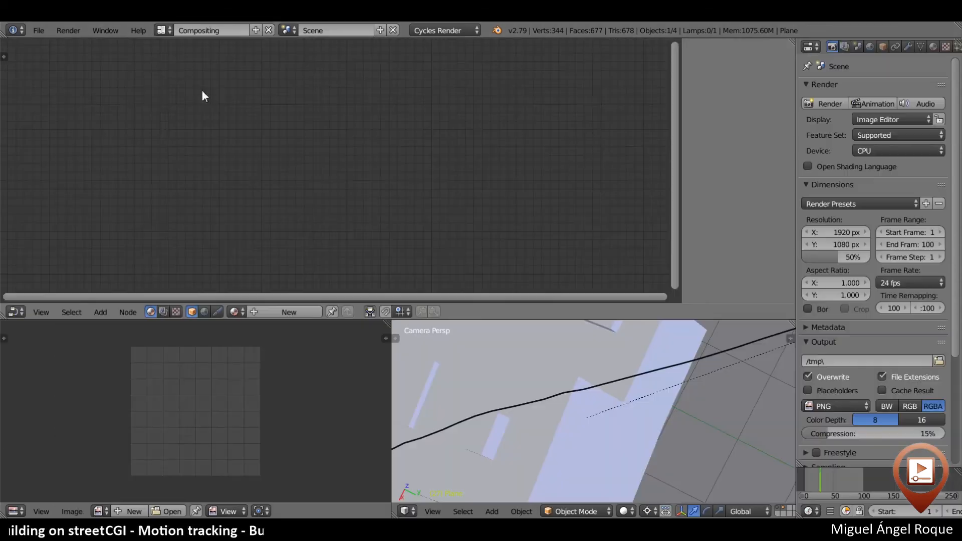
click(164, 311)
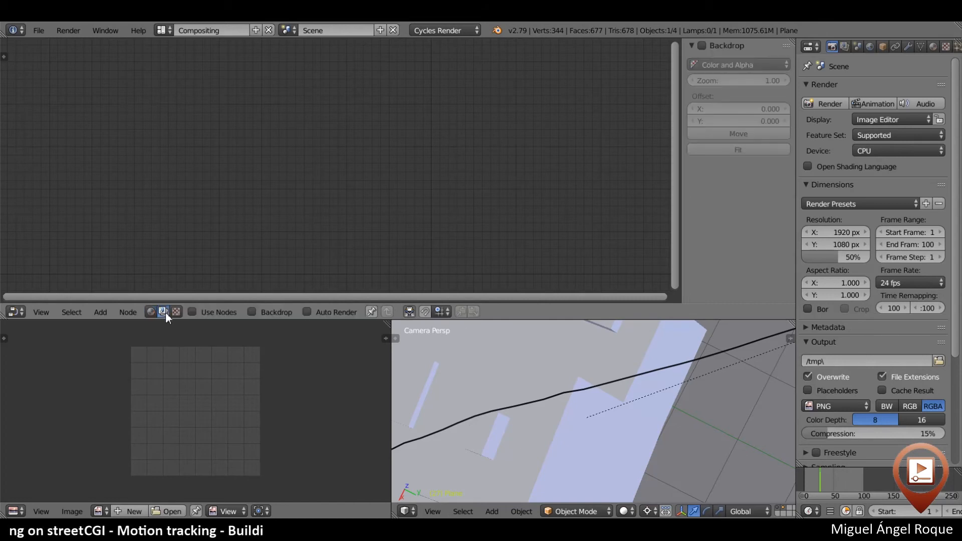
click(194, 315)
click(252, 312)
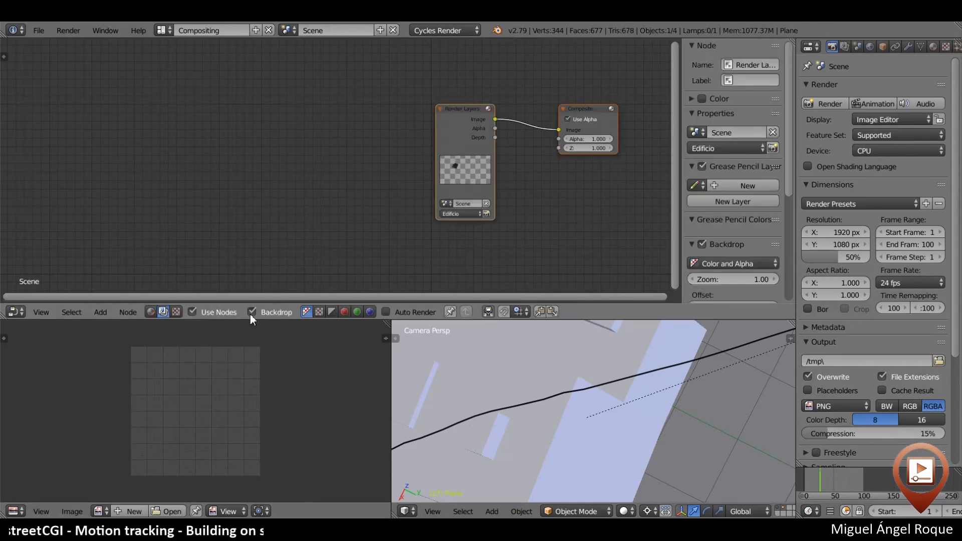
Connect a Viewer node to the Render Layers image and move Render Layers far from the outputs in a maximized node editor
ctrl+shift+click(449, 126)
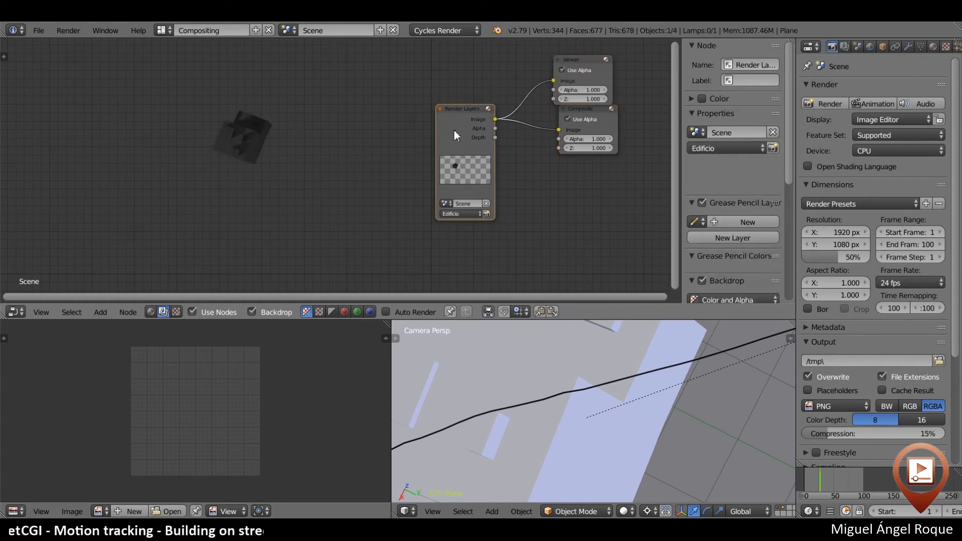
drag(454, 130, 118, 125)
key(ctrl+space)
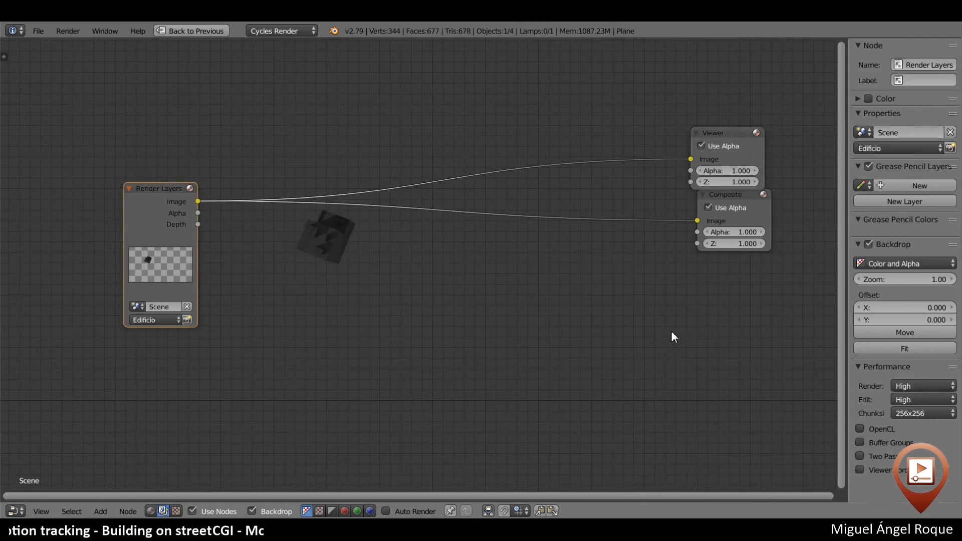
Cut the links running into the Viewer and Composite nodes and stack the two output nodes one above the other
ctrl+right_drag(664, 311, 633, 144)
drag(733, 140, 750, 118)
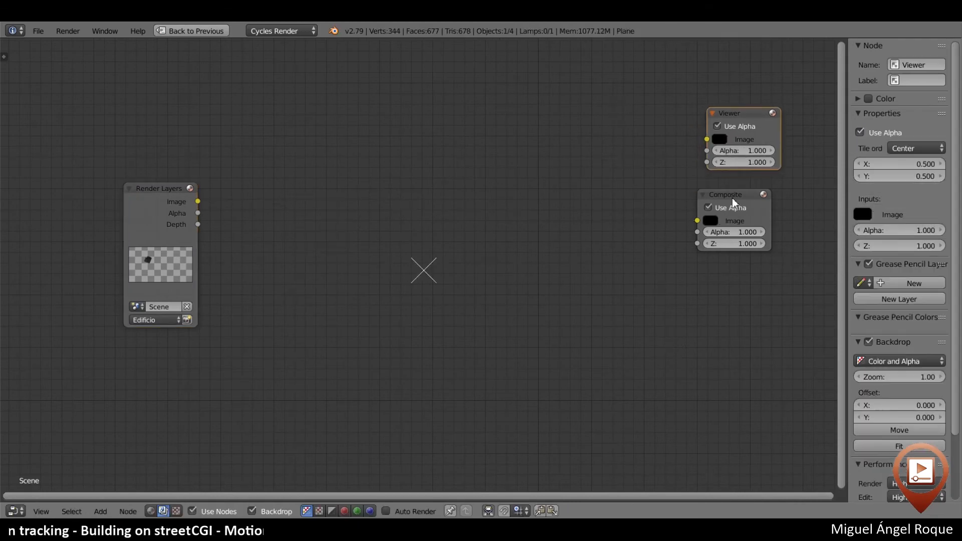
drag(734, 197, 744, 182)
key(g)
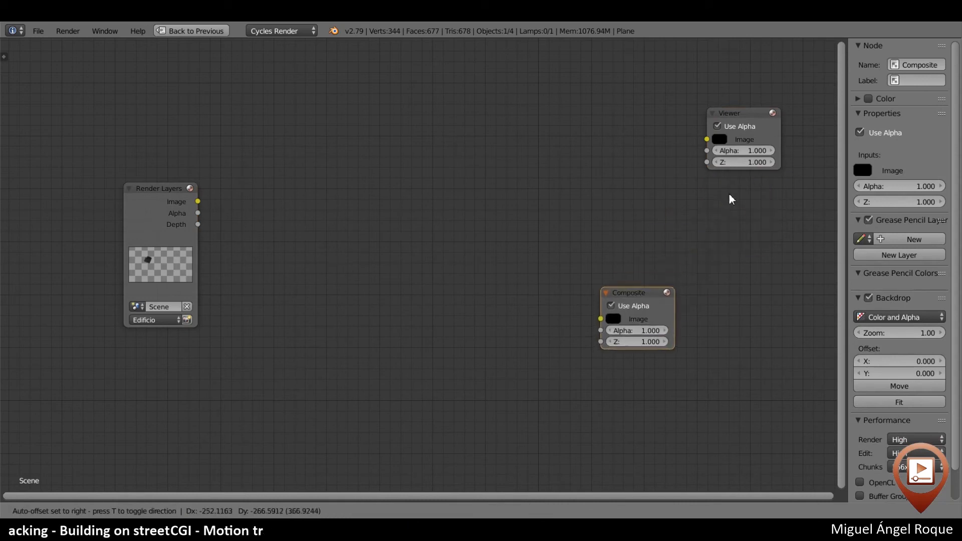
click(835, 88)
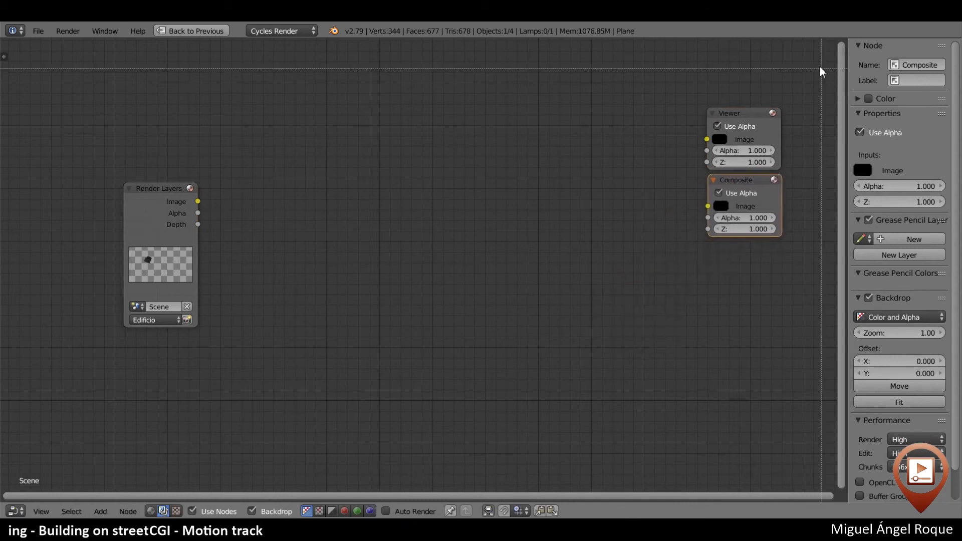
Group the Viewer and Composite nodes in a frame labelled "Salida de imagen"
drag(822, 63, 627, 292)
key(ctrl+j)
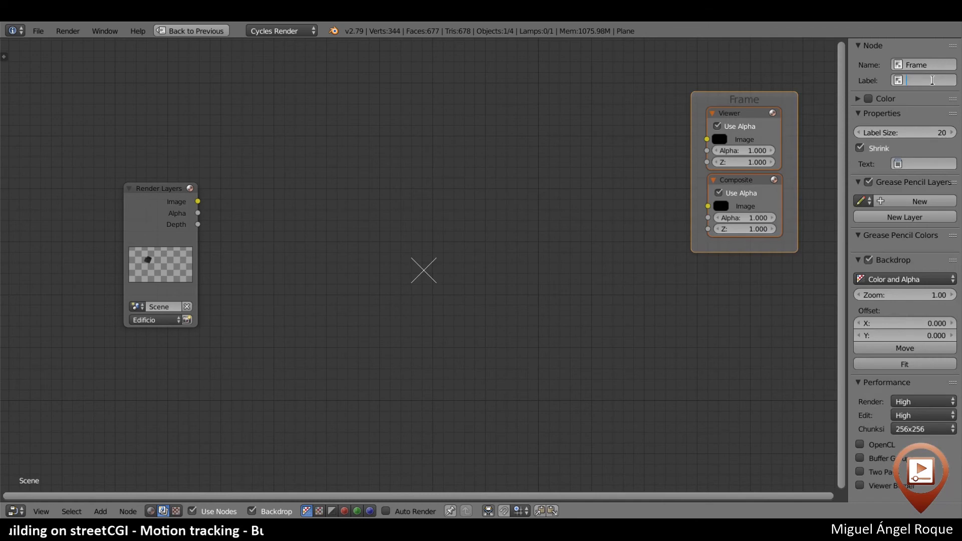
text(Salida d)
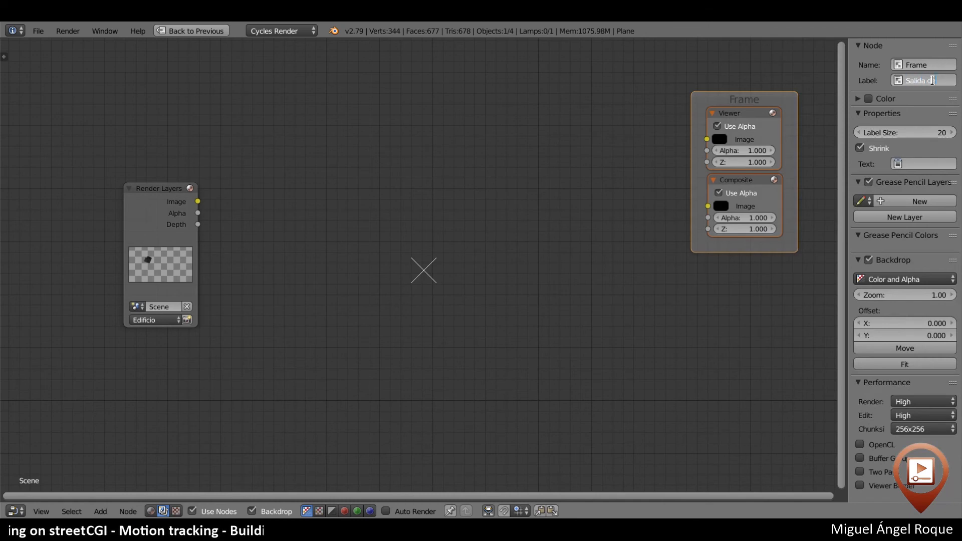
text(e imagen)
key(Return)
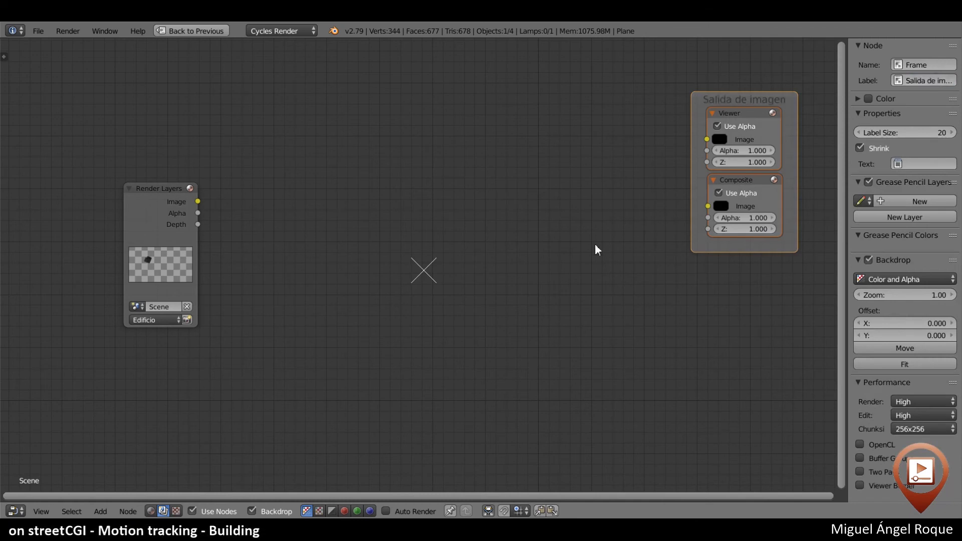
Duplicate the Render Layers node below the original and set the copy to the Sombra layer
drag(149, 217, 120, 133)
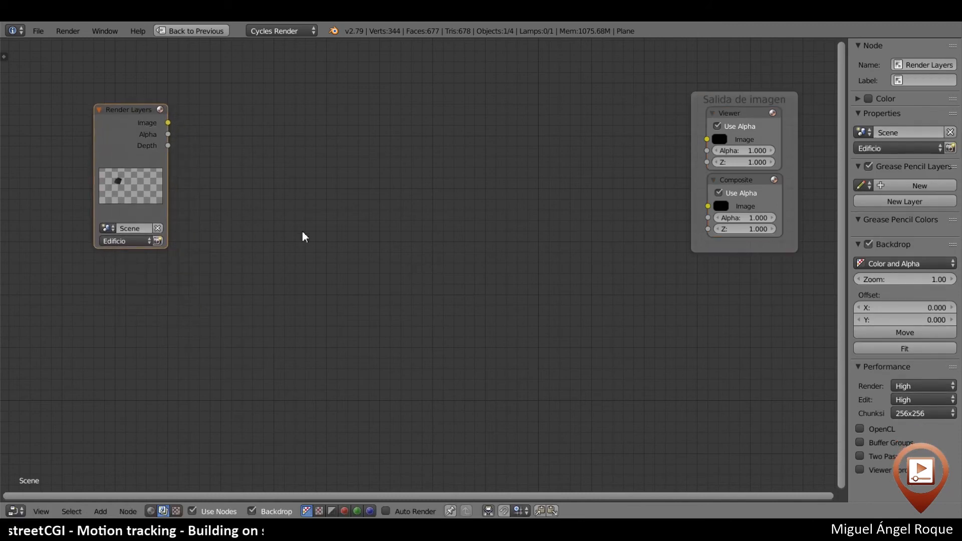
middle_drag(303, 236, 395, 243)
key(shift+d)
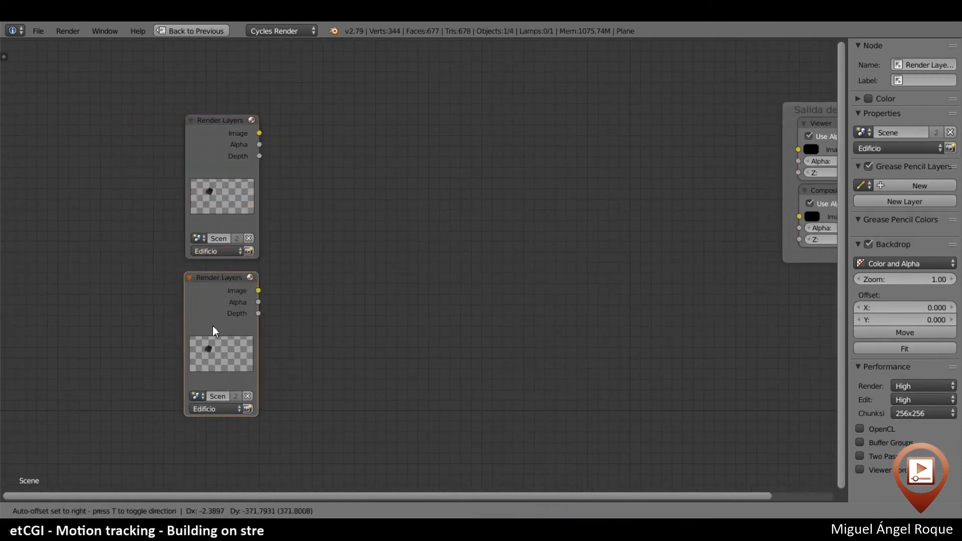
click(200, 323)
click(209, 252)
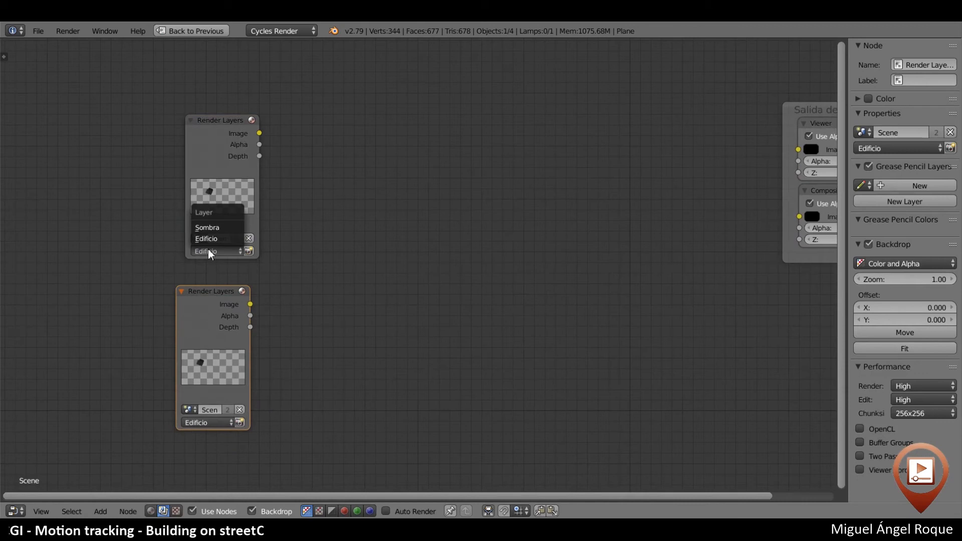
click(217, 422)
click(208, 398)
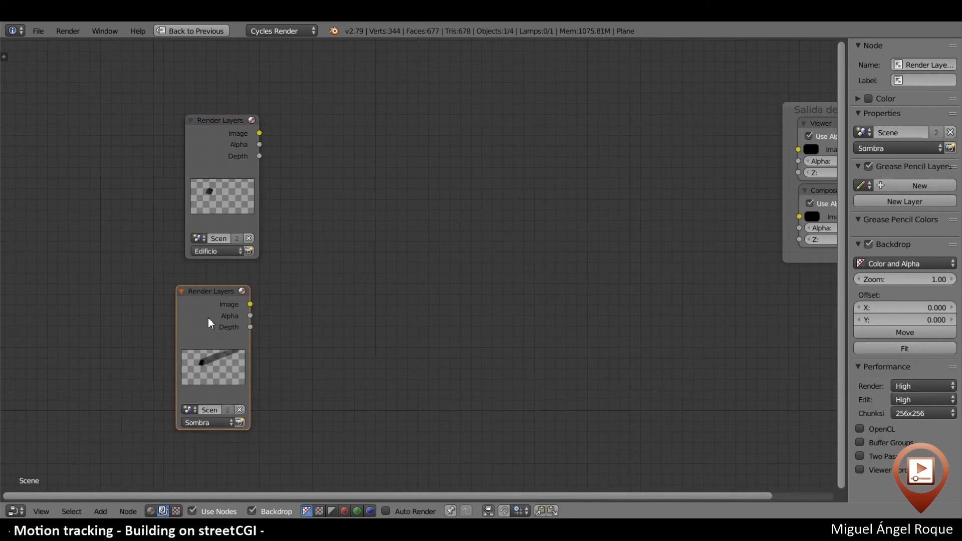
Preview the Sombra and Edificio nodes in the Viewer and stack them closely in a column
ctrl+shift+click(209, 318)
ctrl+shift+click(212, 155)
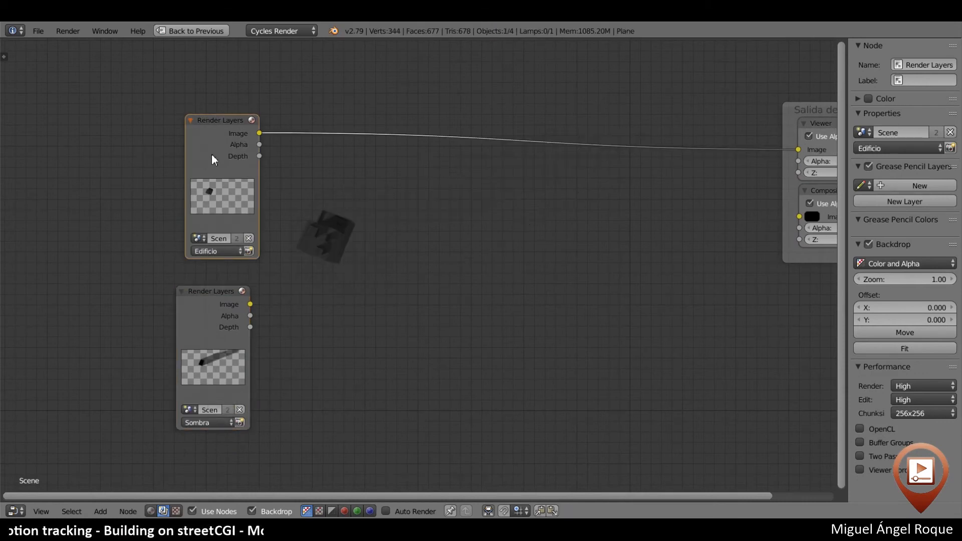
drag(212, 154, 191, 137)
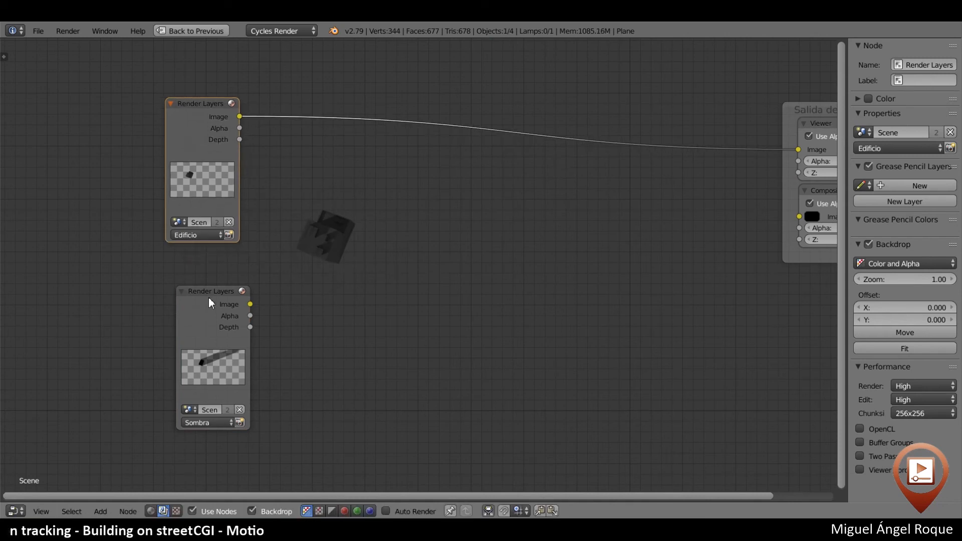
drag(209, 301, 193, 259)
Add a Movie Clip input node below the Sombra Render Layers node and preview its footage in the Viewer
scroll(303, 319, down, 2)
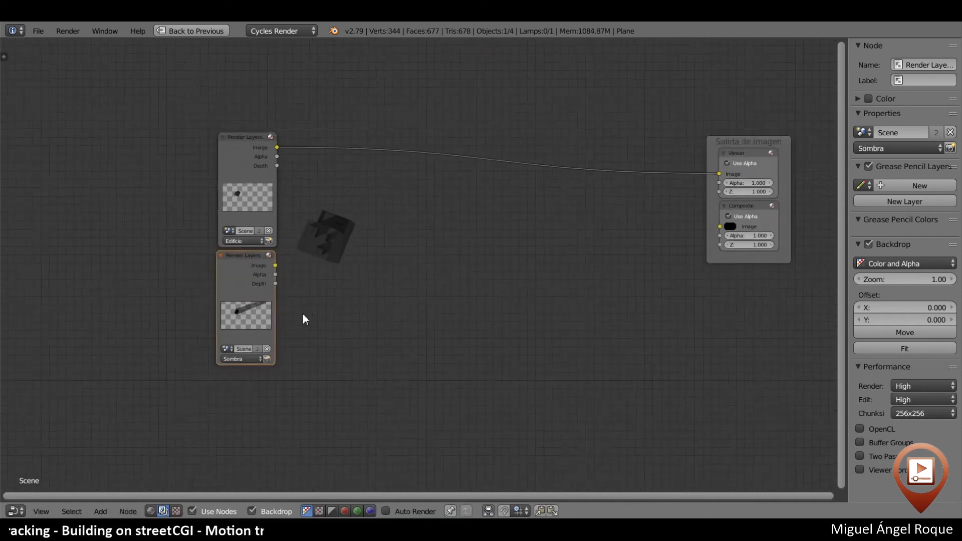
middle_drag(302, 319, 350, 281)
key(shift+a)
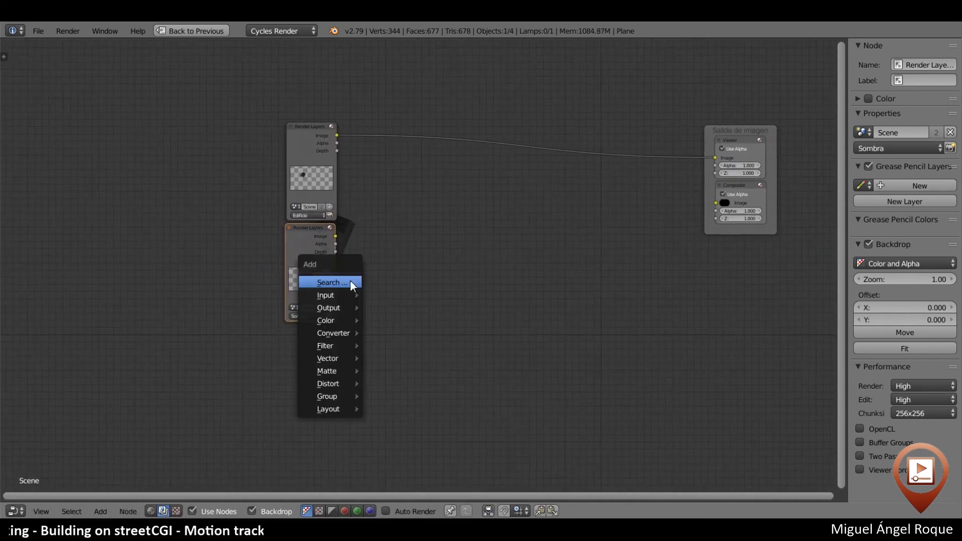
mouse_move(323, 299)
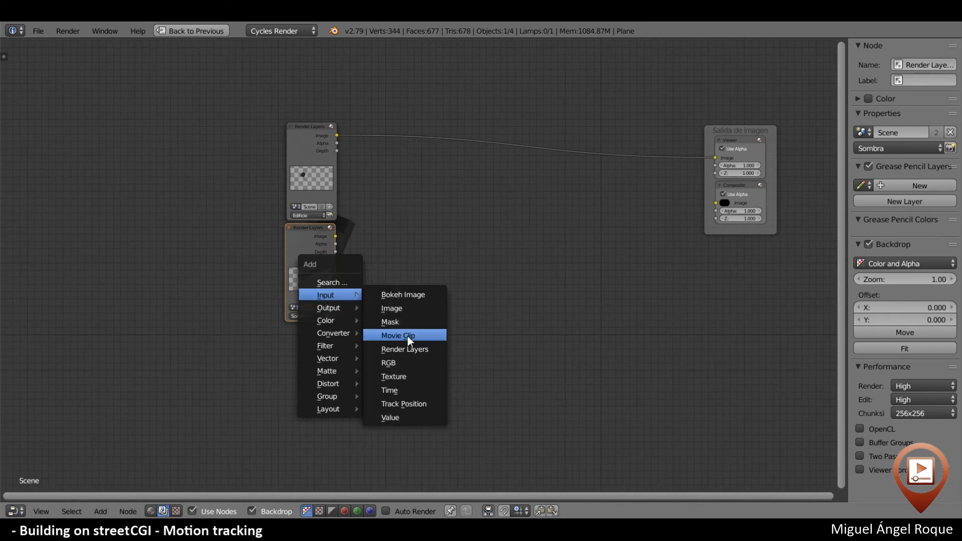
click(407, 336)
click(290, 339)
scroll(447, 289, down, 1)
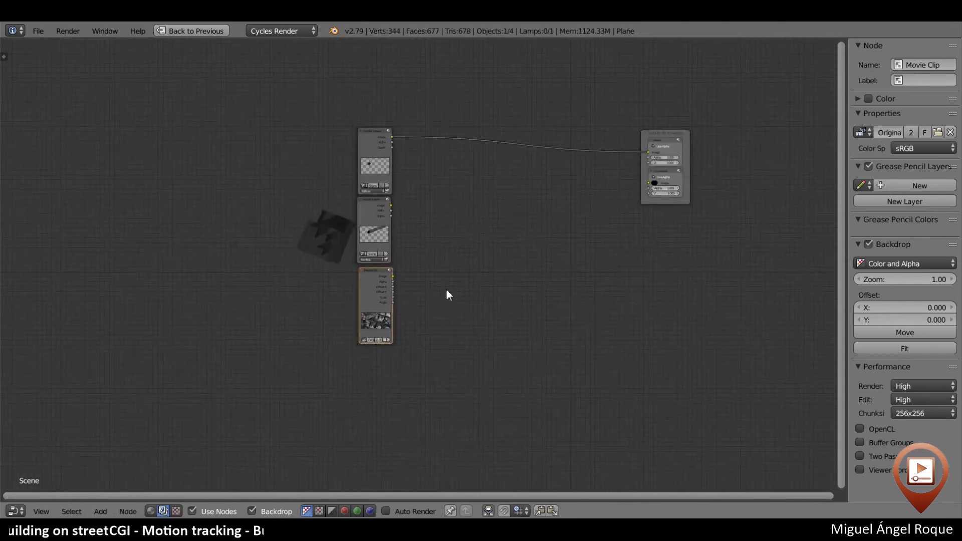
scroll(413, 313, up, 4)
ctrl+shift+click(371, 245)
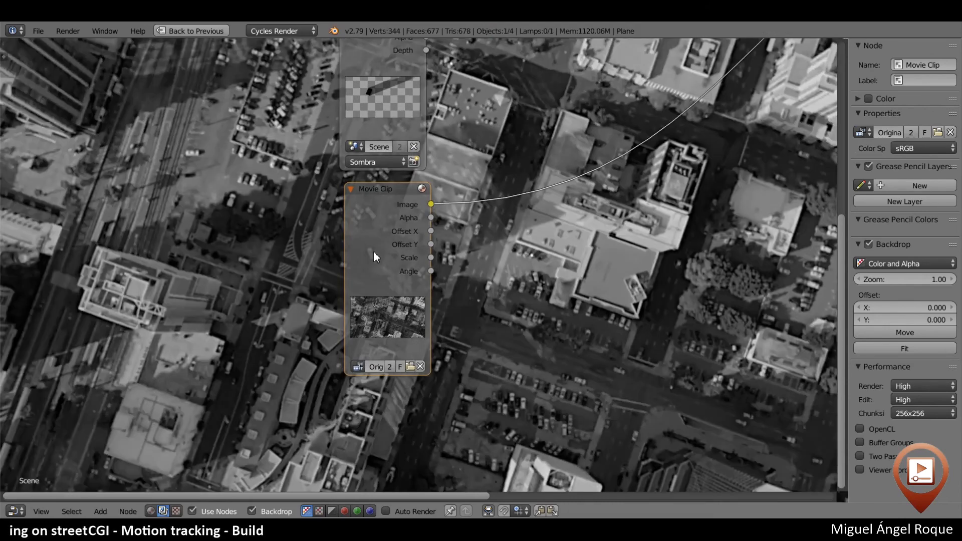
Group the Edificio, Sombra and Movie Clip nodes in a frame labelled "Footage"
scroll(462, 268, down, 2)
middle_drag(461, 268, 463, 328)
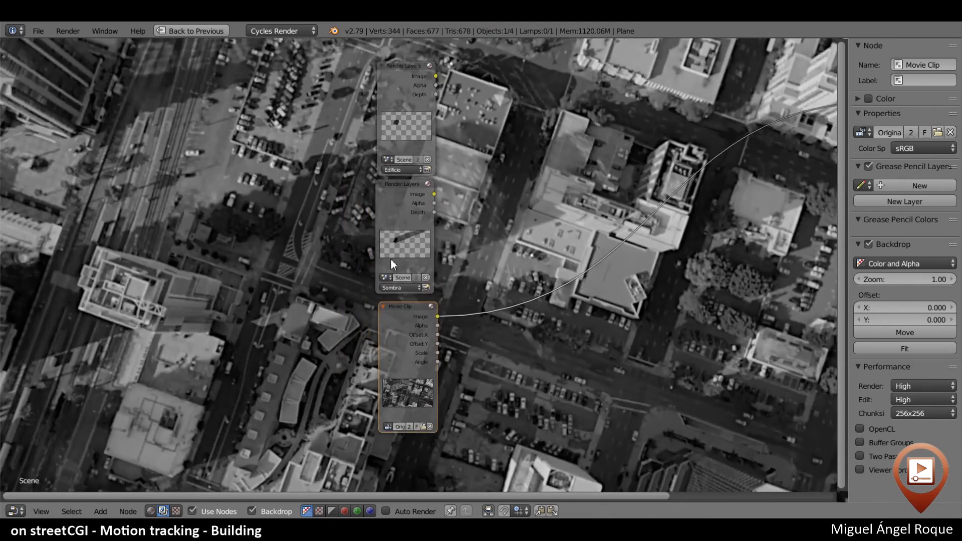
click(392, 123)
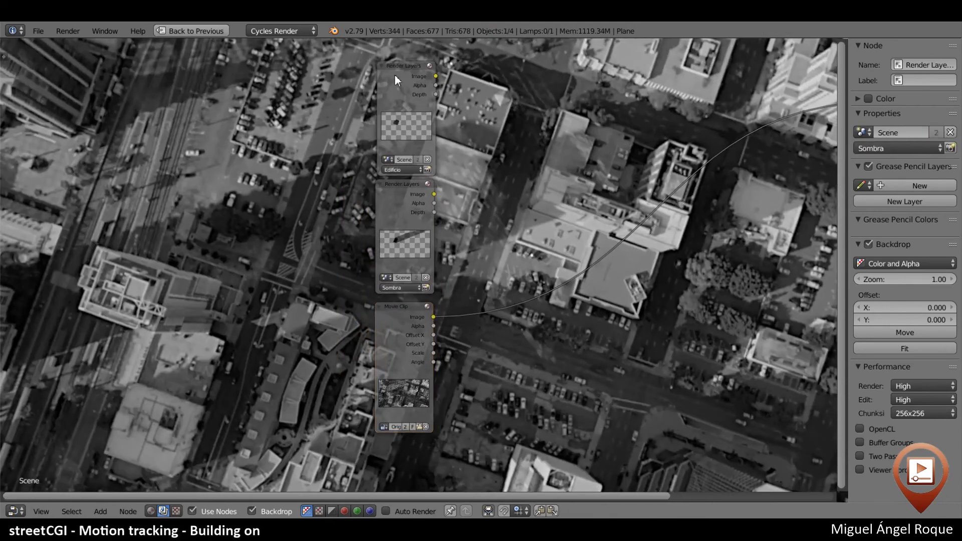
shift+click(396, 222)
shift+click(397, 313)
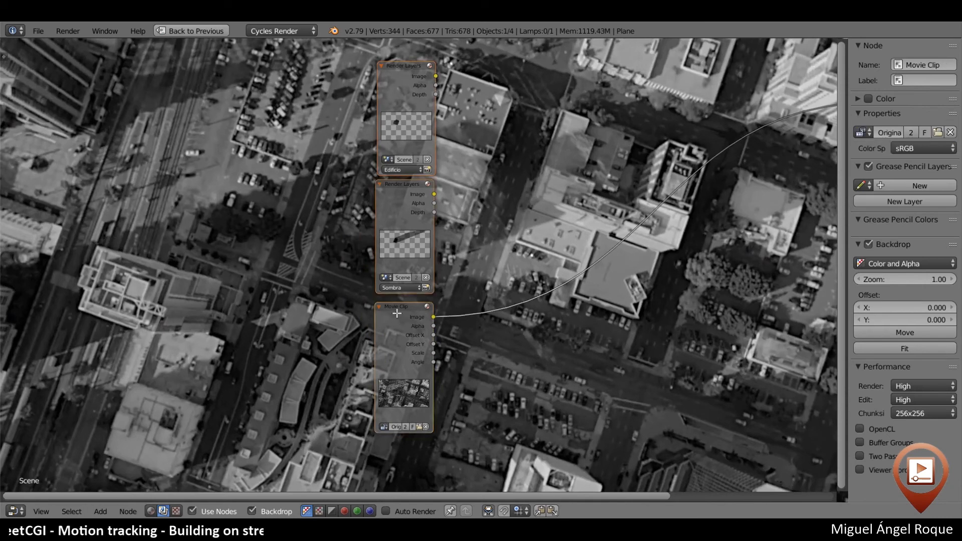
key(ctrl+j)
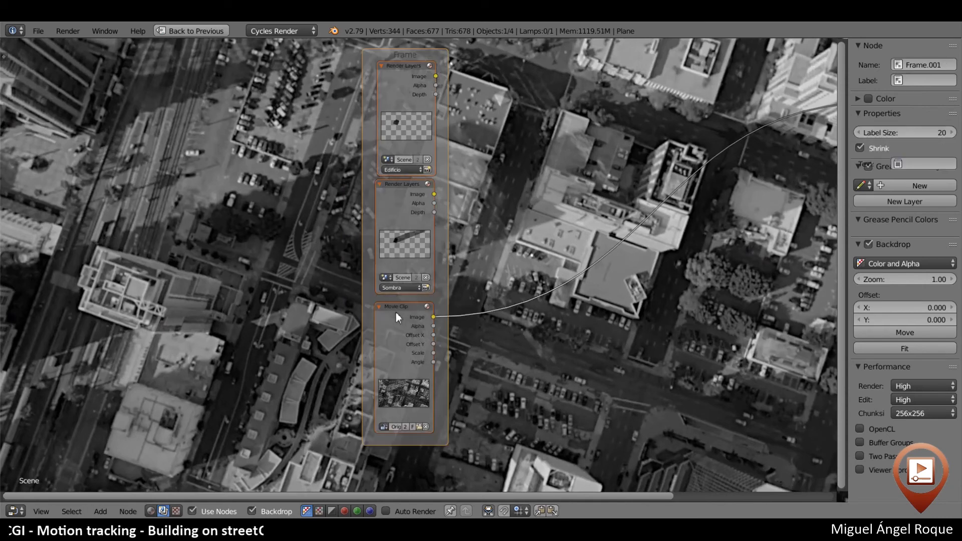
click(908, 81)
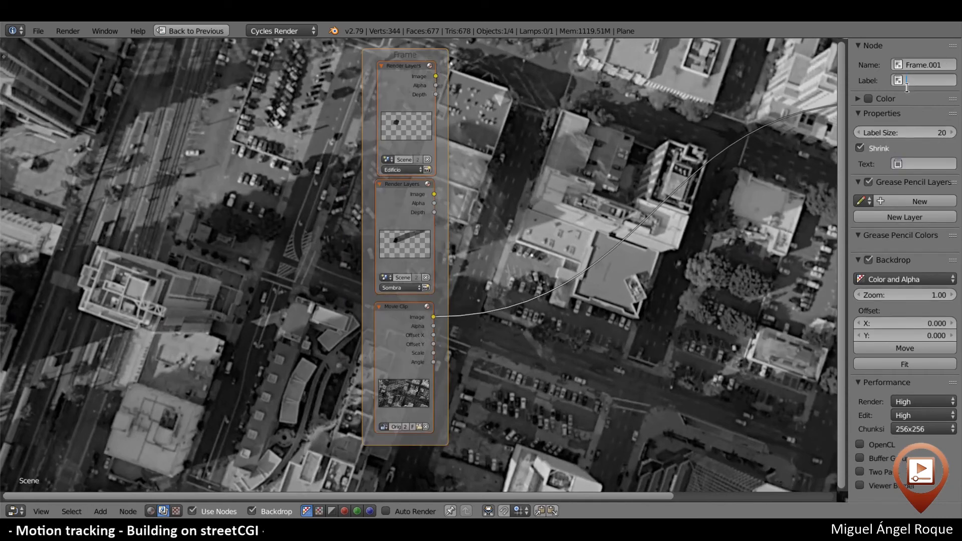
text(Footage)
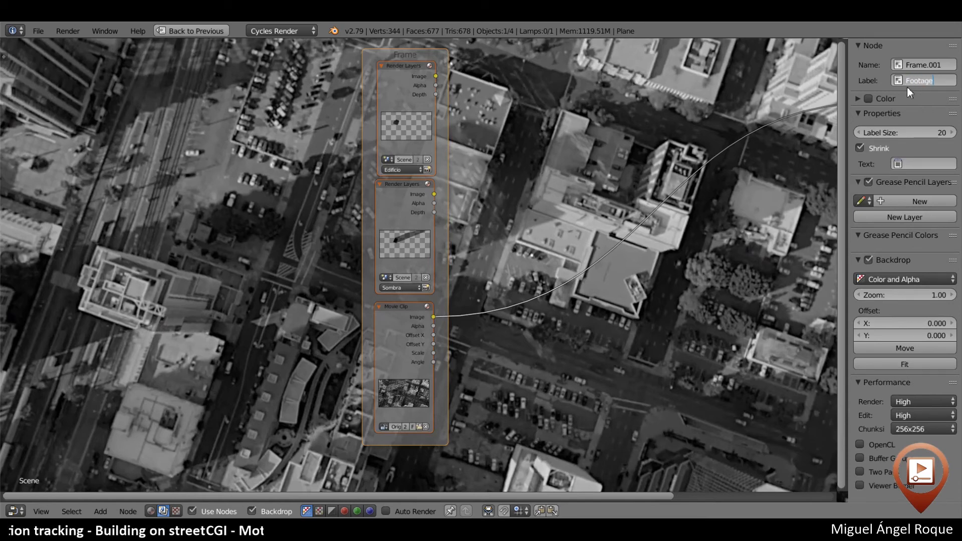
key(Return)
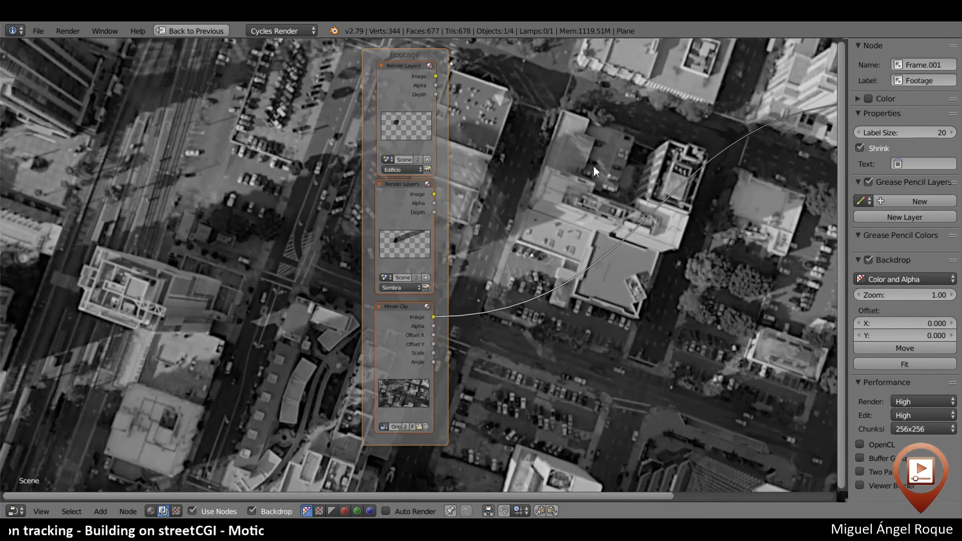
Move the Footage frame slightly farther away from the Salida de imagen frame
middle_drag(593, 164, 404, 180)
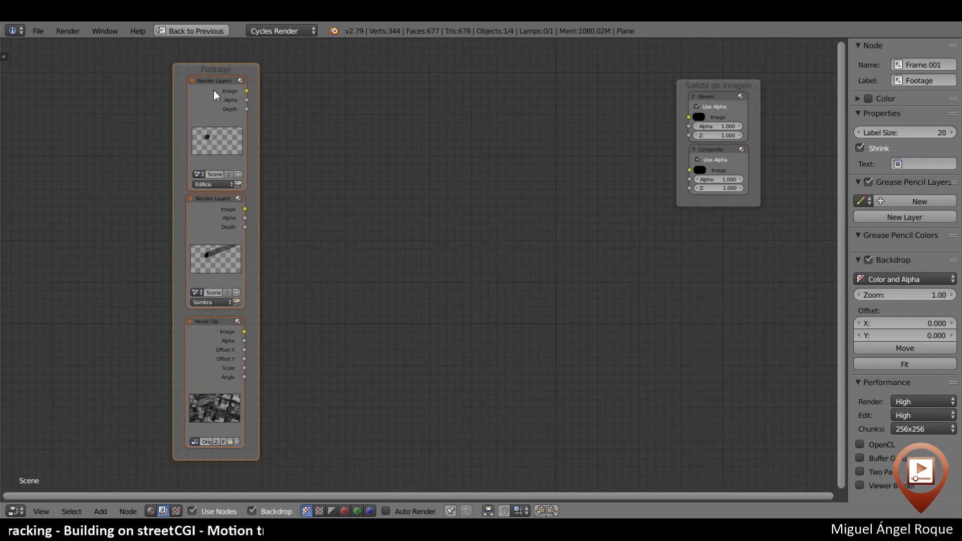
drag(178, 102, 159, 85)
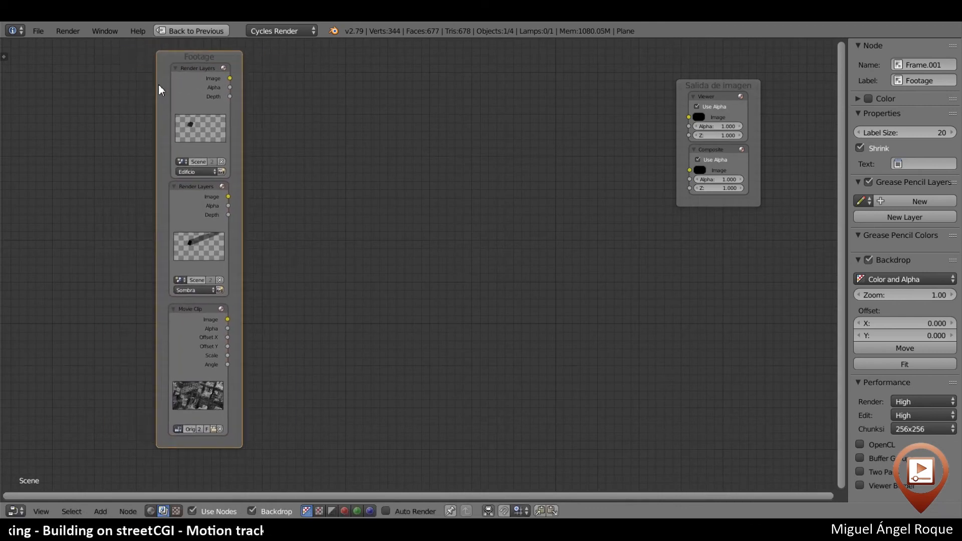
middle_drag(333, 155, 335, 199)
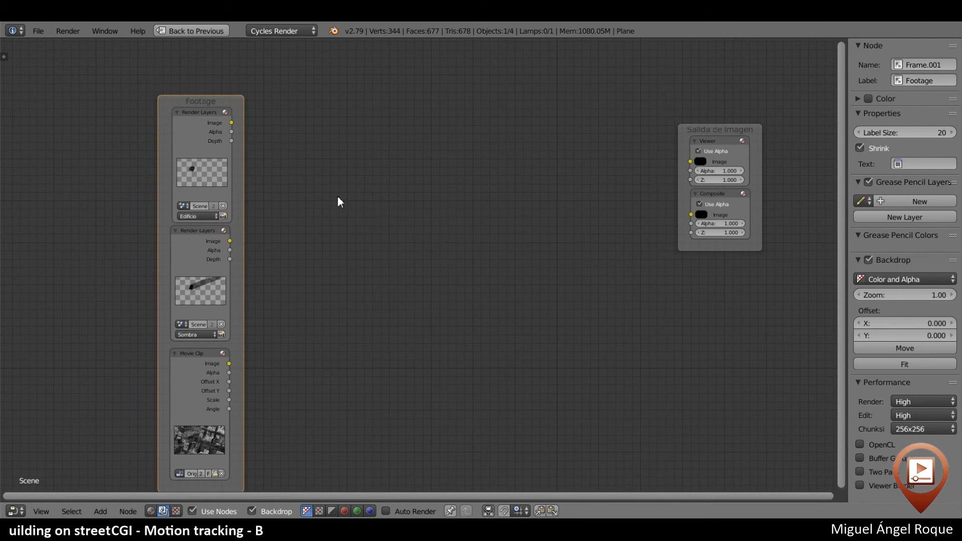
Preview the Movie Clip in the Viewer with the backdrop zoom reduced to 0.48, and check the scene's render dimensions
key(shift+a)
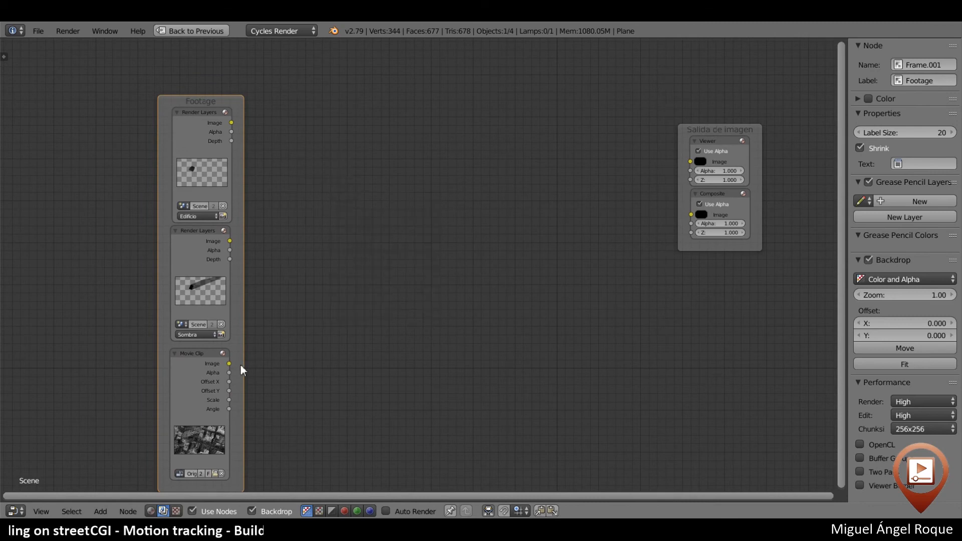
ctrl+shift+click(193, 383)
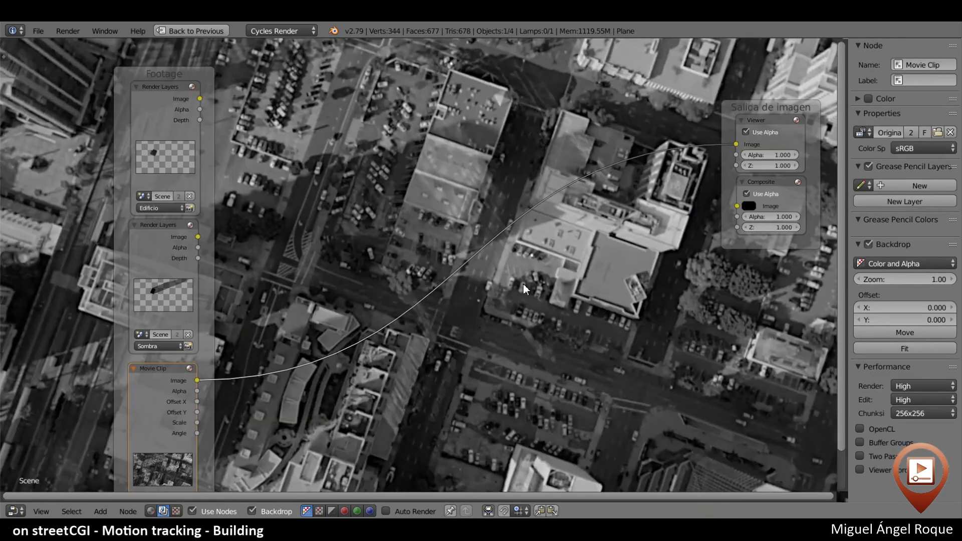
key(v)
key(v)
key(v)
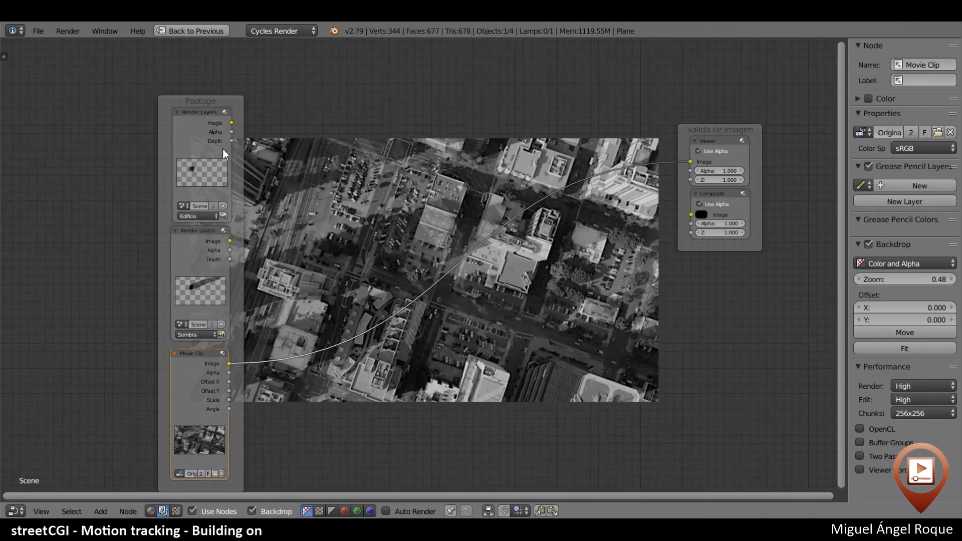
key(ctrl+Up)
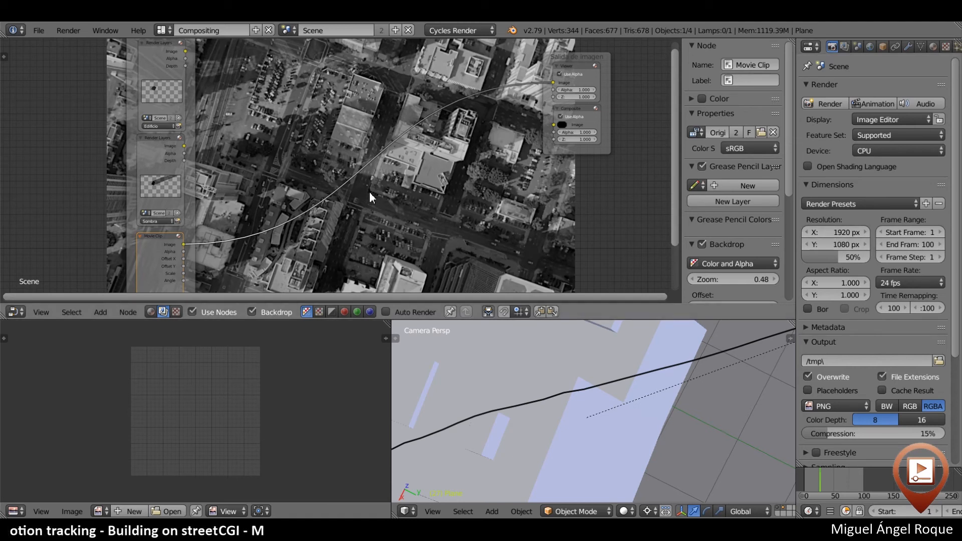
key(ctrl+space)
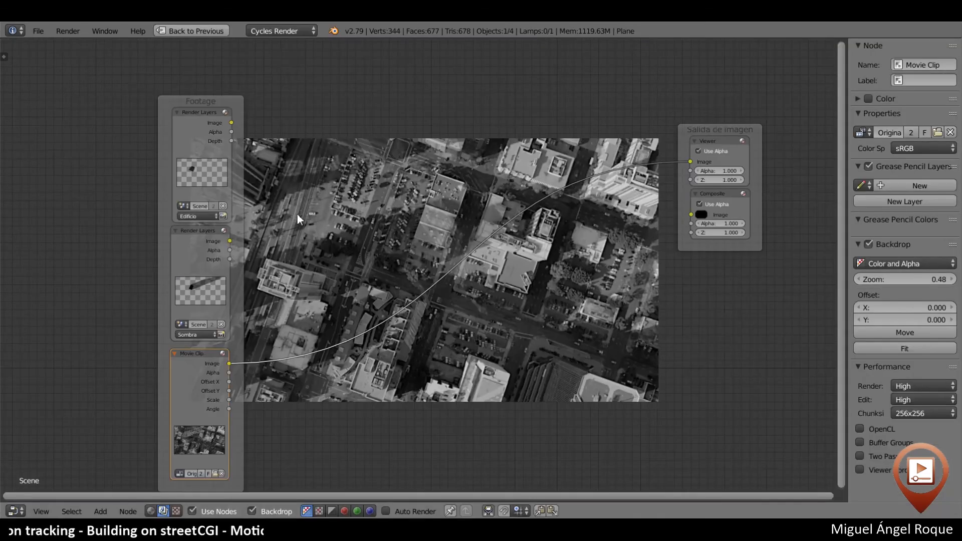
Insert a Scale node between the Movie Clip and the Viewer and set its space to Scene Size
key(shift+a)
mouse_move(391, 479)
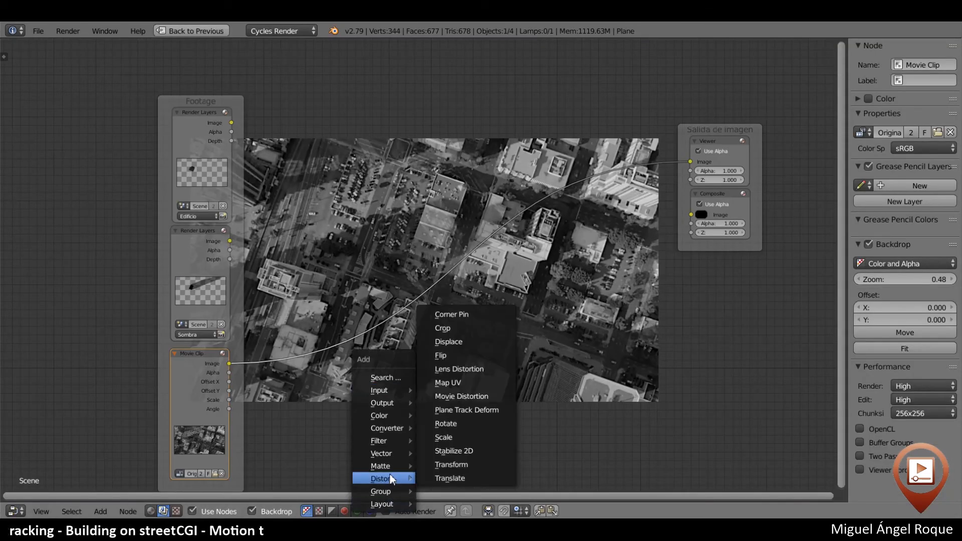
click(464, 437)
click(363, 364)
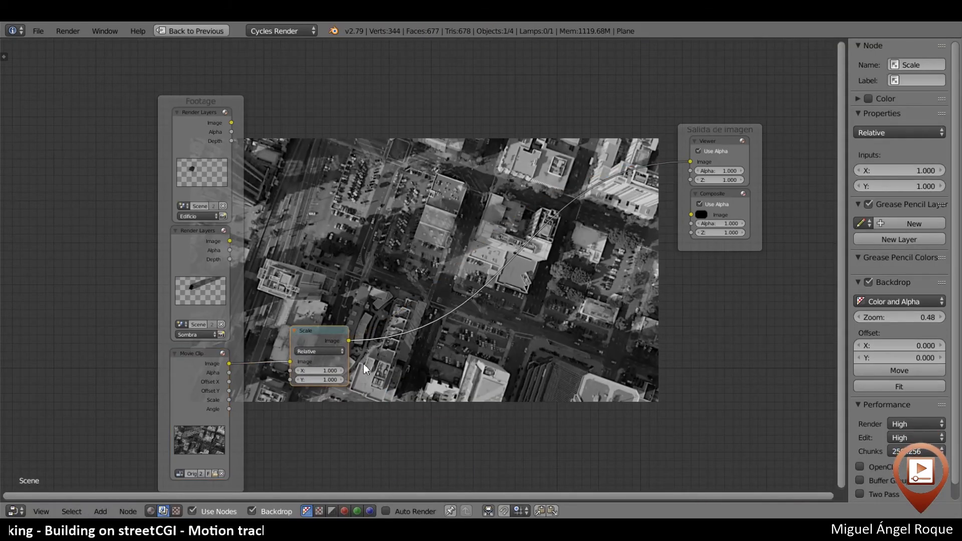
scroll(366, 352, up, 2)
click(263, 394)
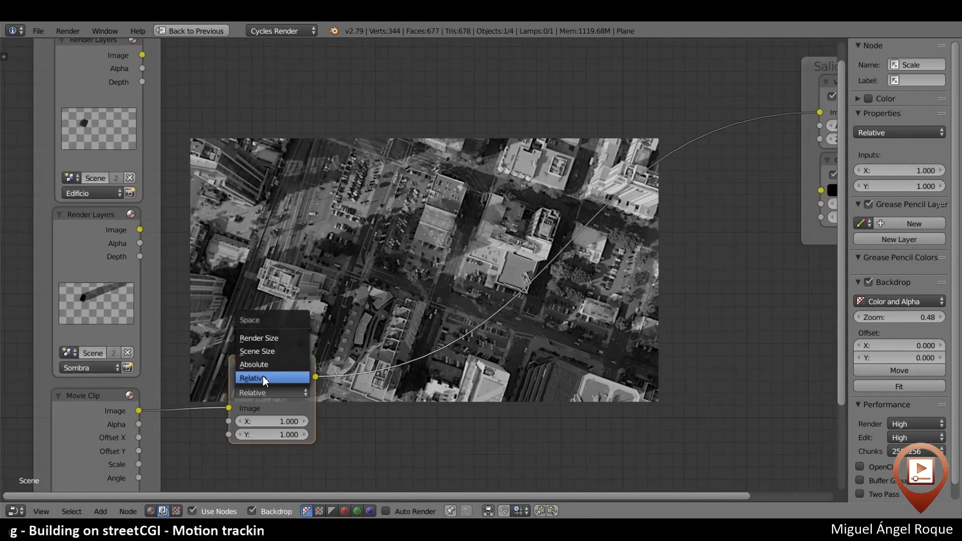
click(263, 348)
Enlarge the backdrop preview to a zoom of 1.20 and shift it to offset X 219, Y 170
middle_drag(279, 346, 340, 317)
key(v)
key(v)
key(v)
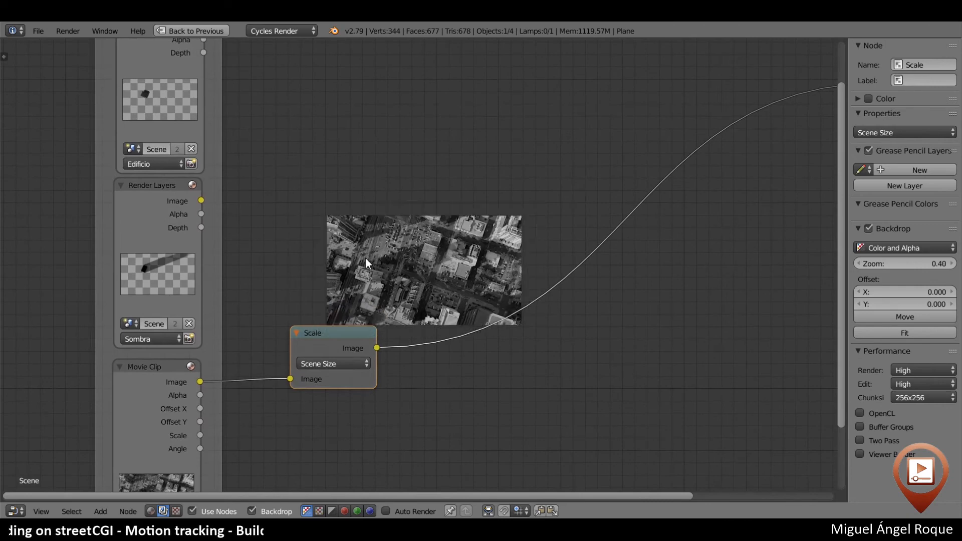
key(alt+v)
key(alt+v)
key(alt+v)
key(alt+v)
key(alt+v)
key(alt+v)
key(alt+v)
key(alt+v)
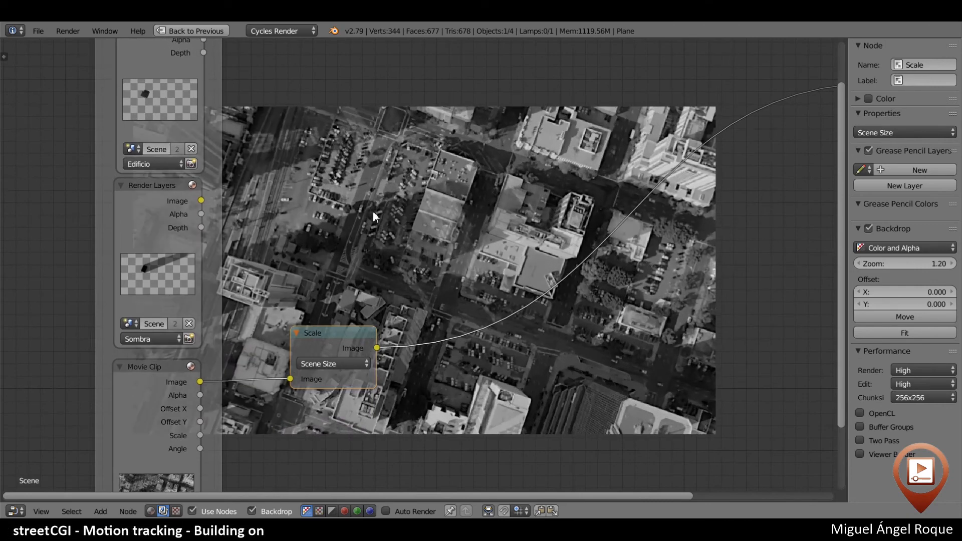
alt+middle_drag(373, 212, 483, 127)
scroll(449, 205, up, 2)
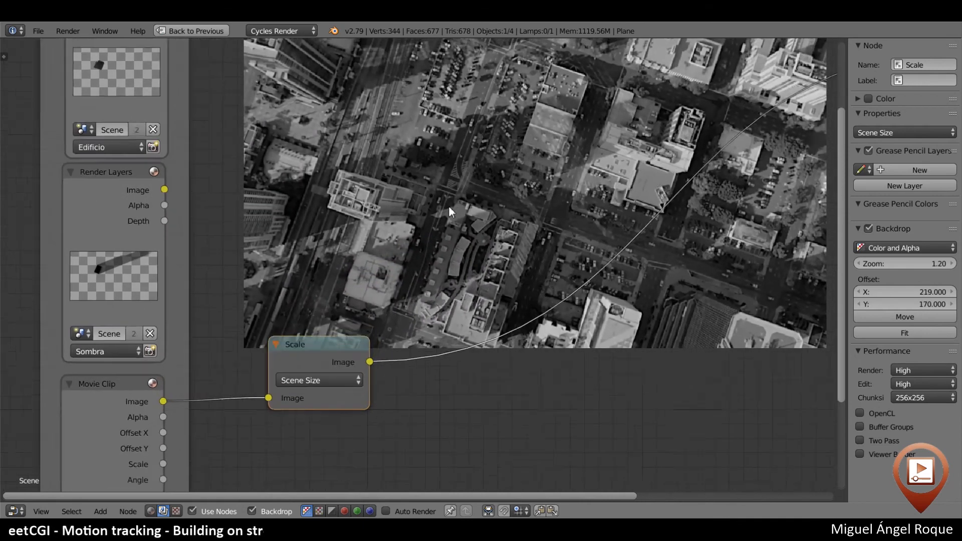
Move the Scale node lower so that it sits just beneath the backdrop image
scroll(434, 236, down, 3)
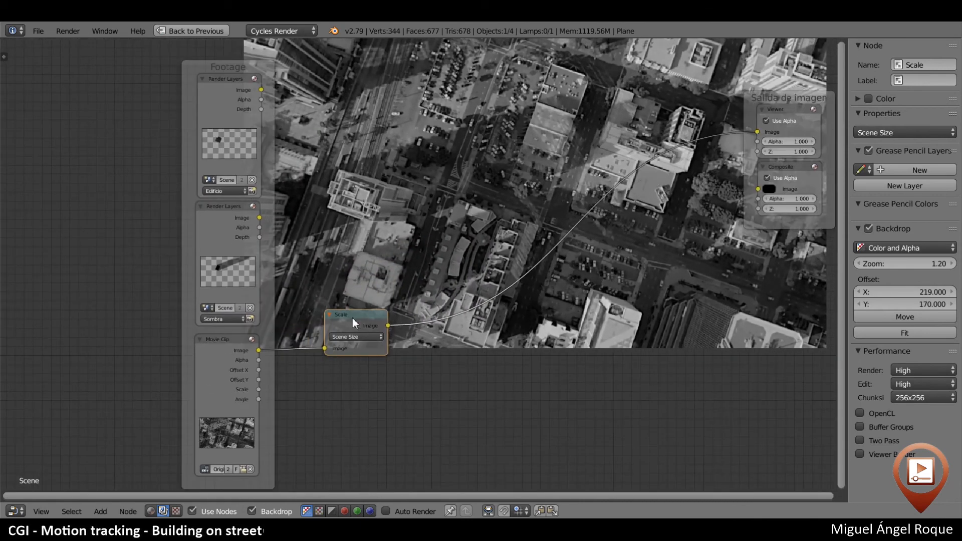
drag(353, 318, 350, 358)
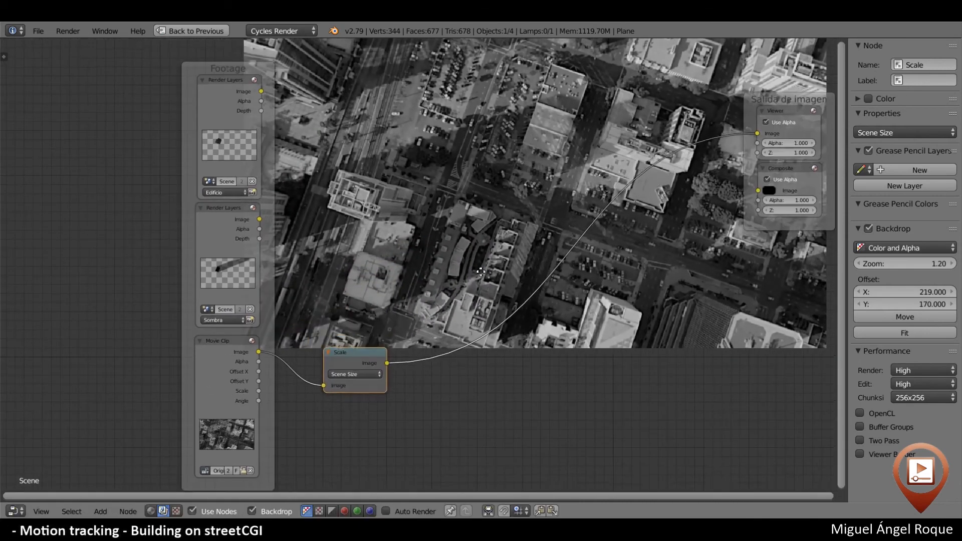
middle_drag(482, 270, 435, 295)
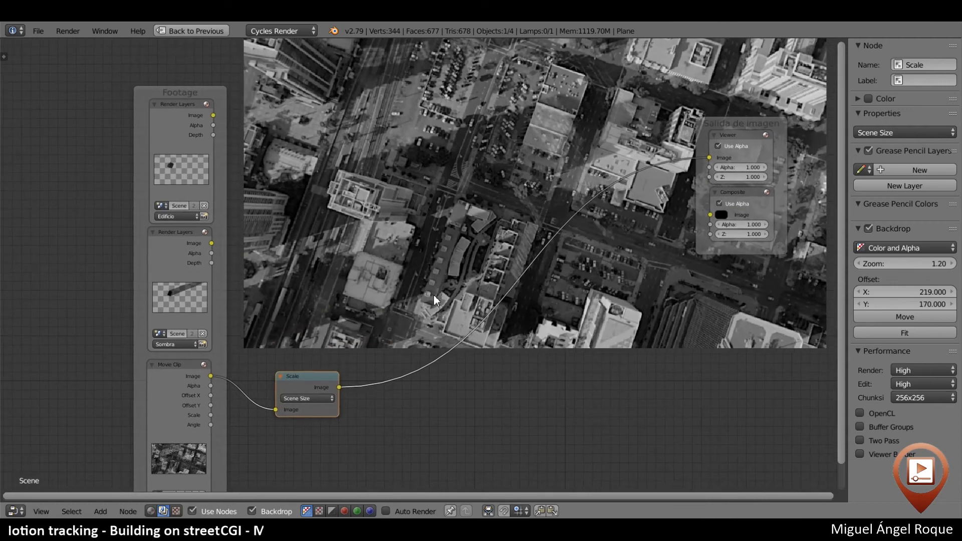
Insert a Mix color node between Scale and the Viewer, and connect the Sombra image output to its second image input
click(179, 262)
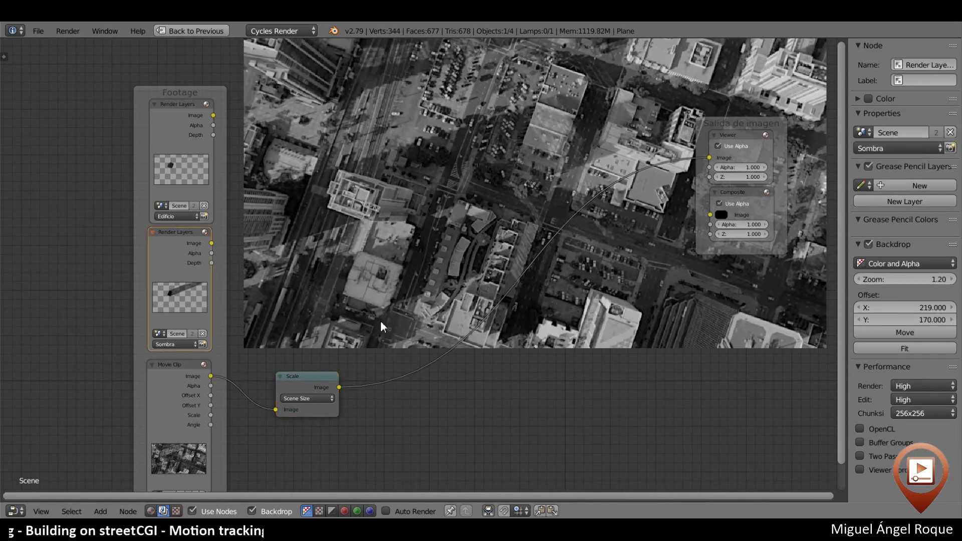
key(shift+a)
mouse_move(366, 259)
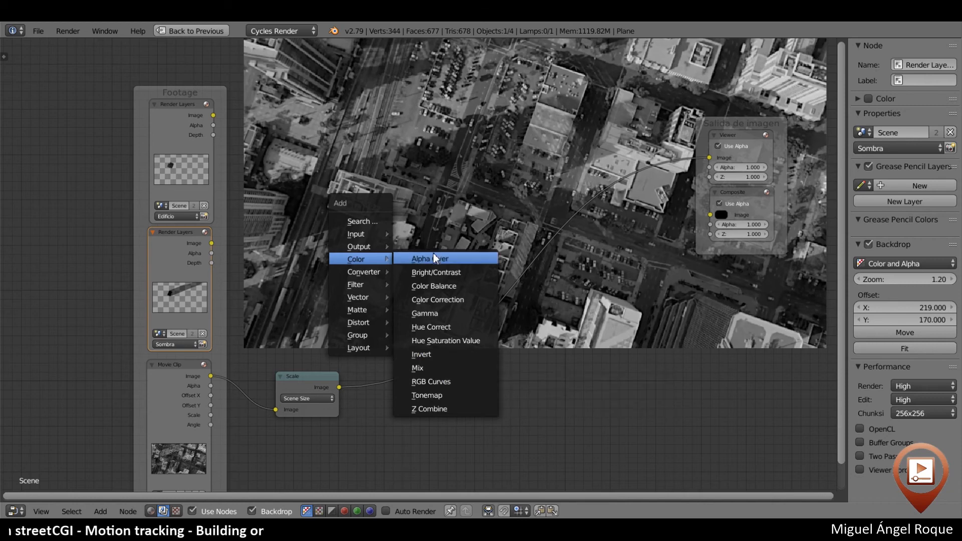
click(421, 368)
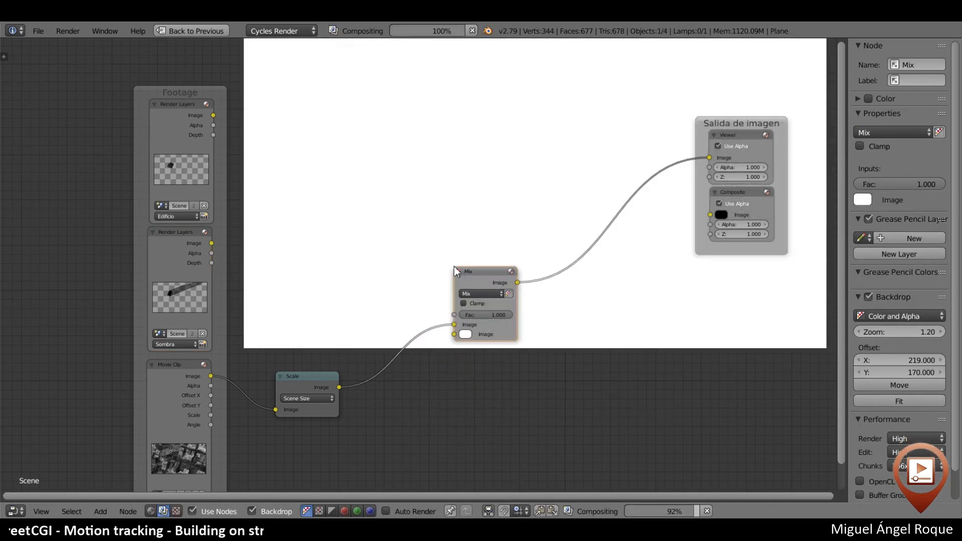
click(437, 229)
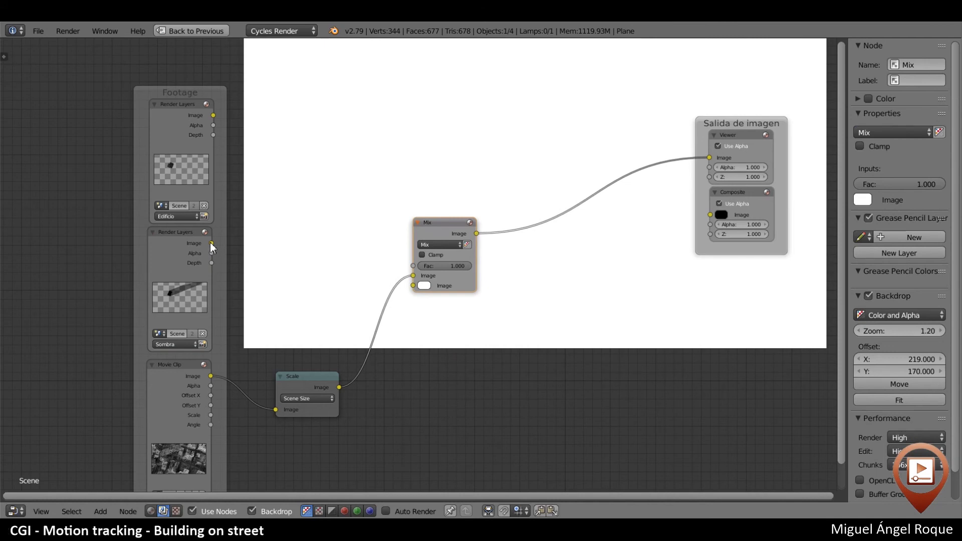
drag(211, 243, 427, 290)
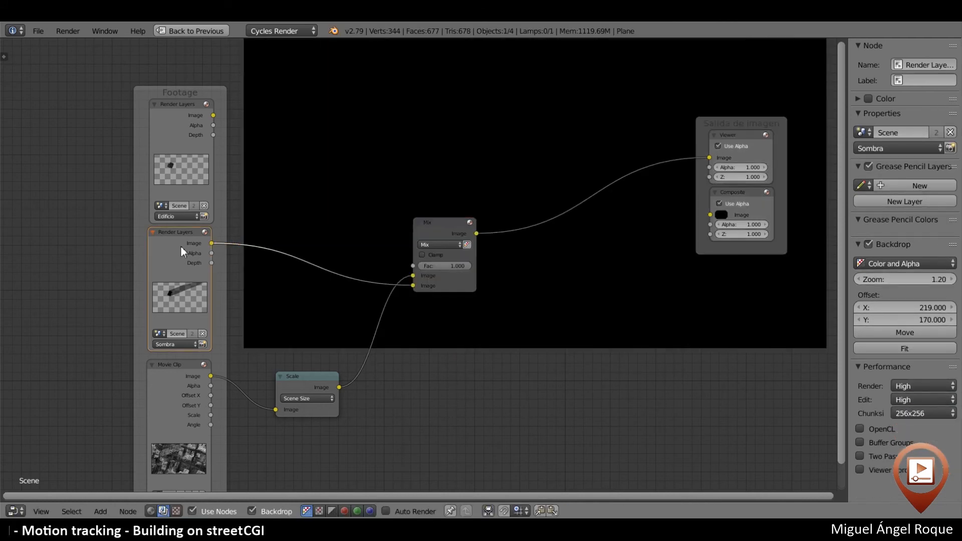
Make the Mix node include the alpha of its second image and keep its factor at 1.000
scroll(357, 302, up, 3)
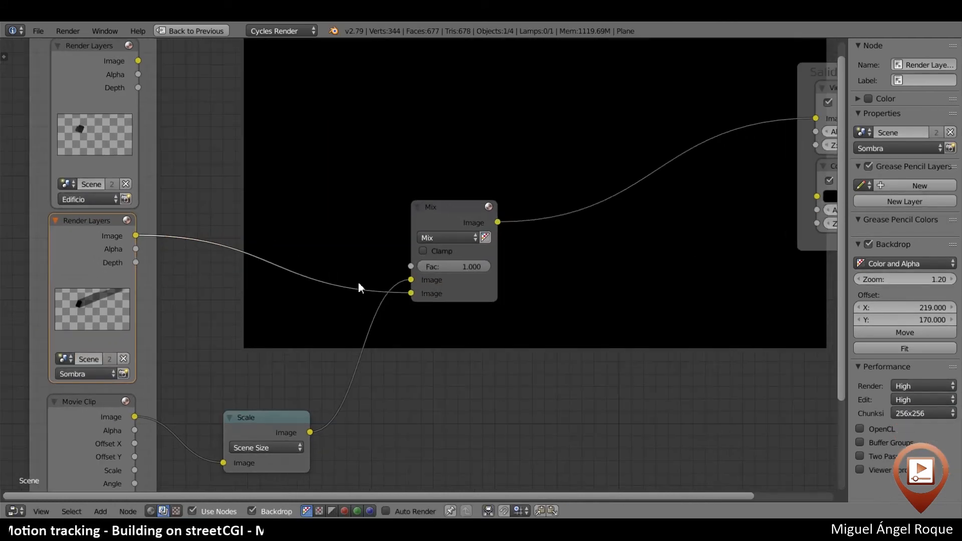
click(503, 230)
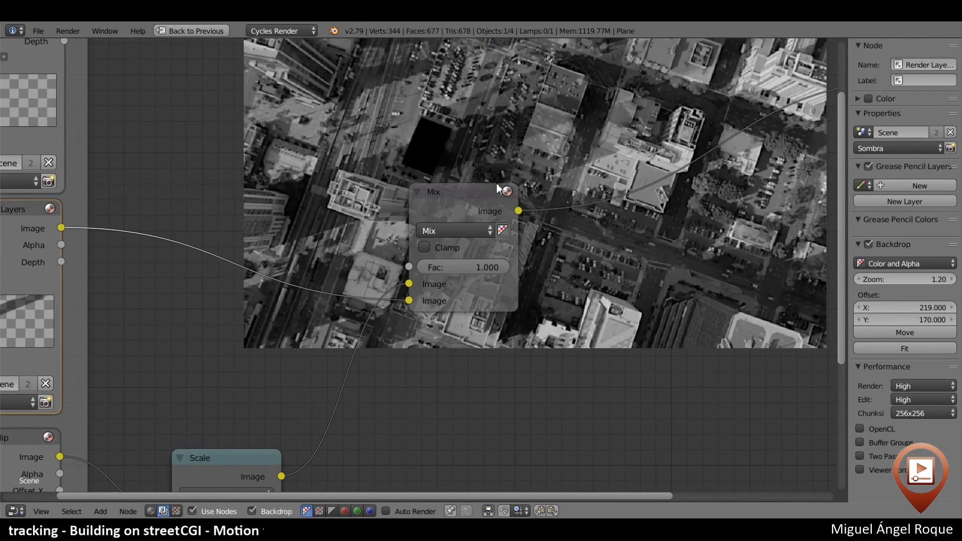
middle_drag(502, 236, 456, 270)
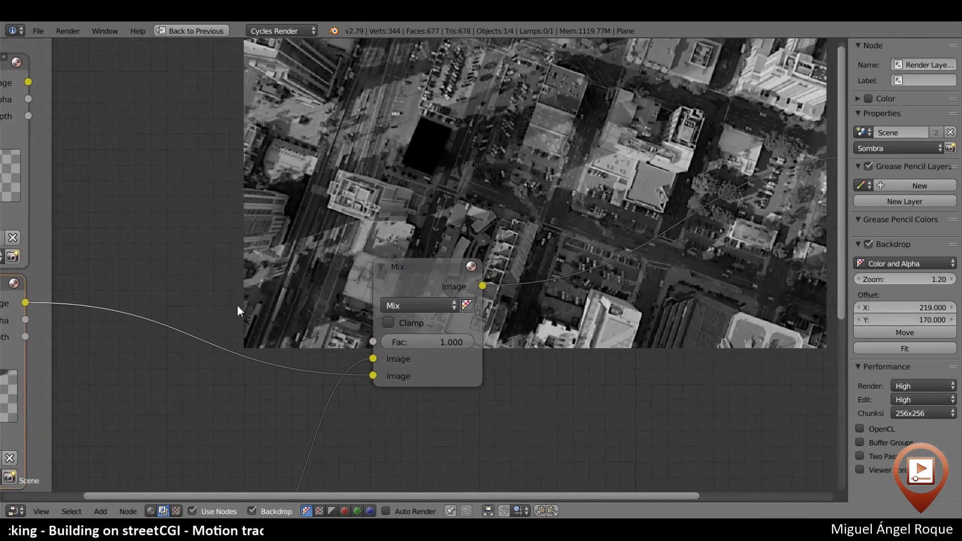
mouse_move(426, 346)
mouse_down()
mouse_move(334, 346)
mouse_move(427, 346)
mouse_up()
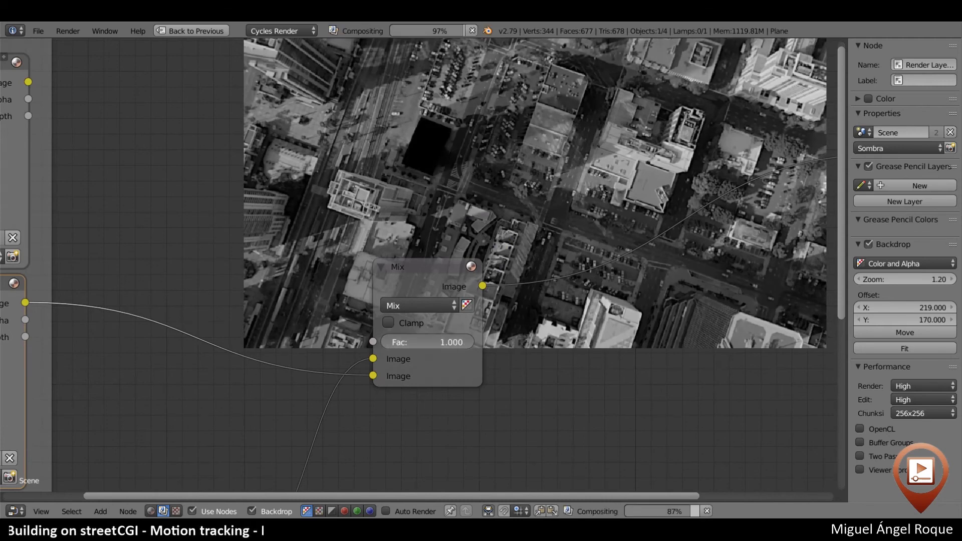
Shift the backdrop image to offset X 153, Y 80 to inspect the shadow mix
middle_drag(616, 143, 579, 121)
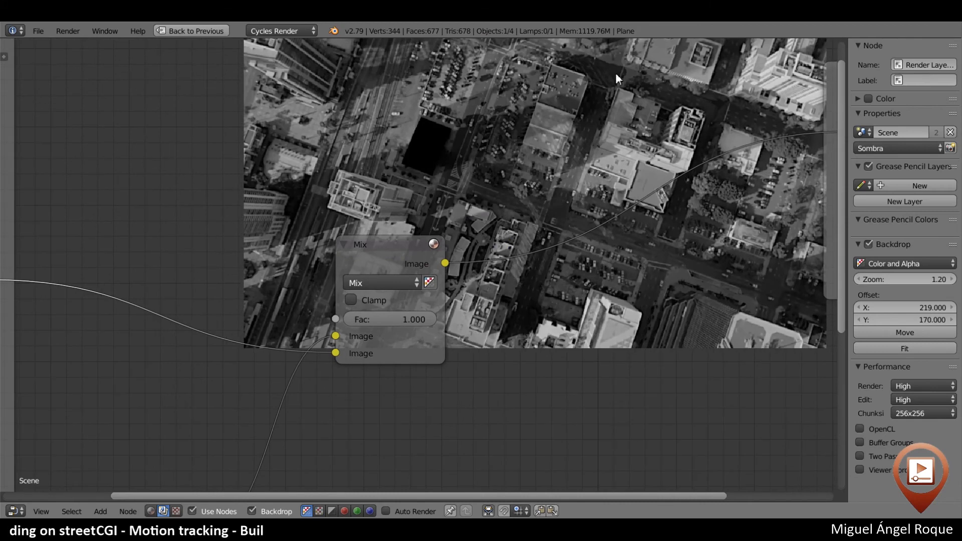
alt+middle_drag(618, 73, 586, 110)
scroll(377, 264, up, 2)
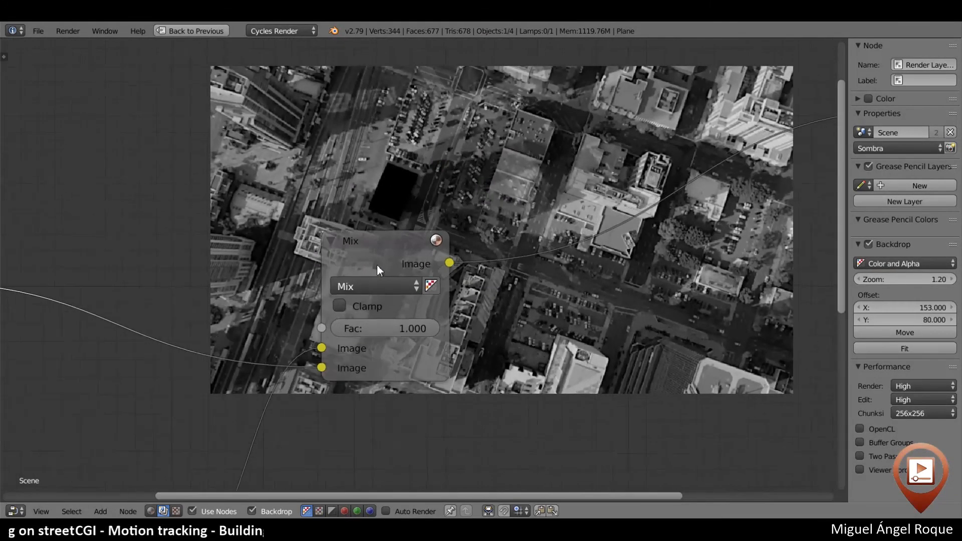
Reposition the Mix node lower, between the Sombra render layer and the backdrop image, just above the Scale node
scroll(328, 300, down, 8)
middle_drag(284, 328, 324, 268)
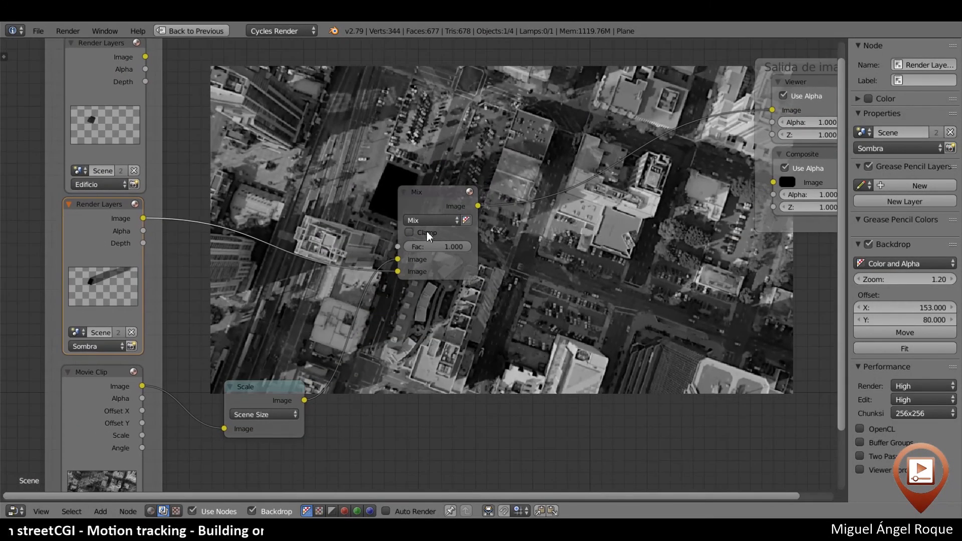
drag(422, 200, 323, 259)
middle_drag(346, 166, 303, 244)
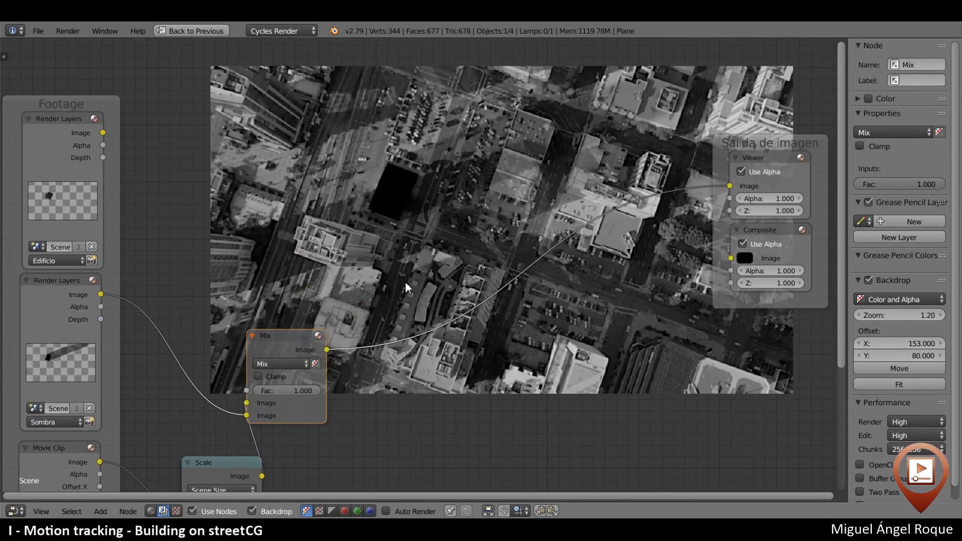
Insert an Alpha Over node between Mix and the Viewer, and connect the Edificio image output to its second image input
scroll(413, 321, up, 1)
middle_drag(315, 312, 333, 275)
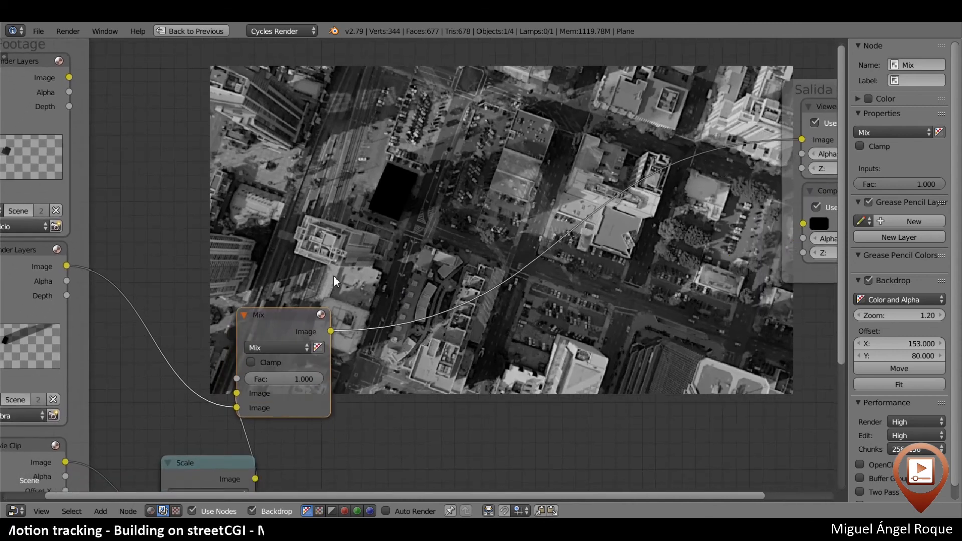
scroll(333, 274, up, 1)
key(shift+a)
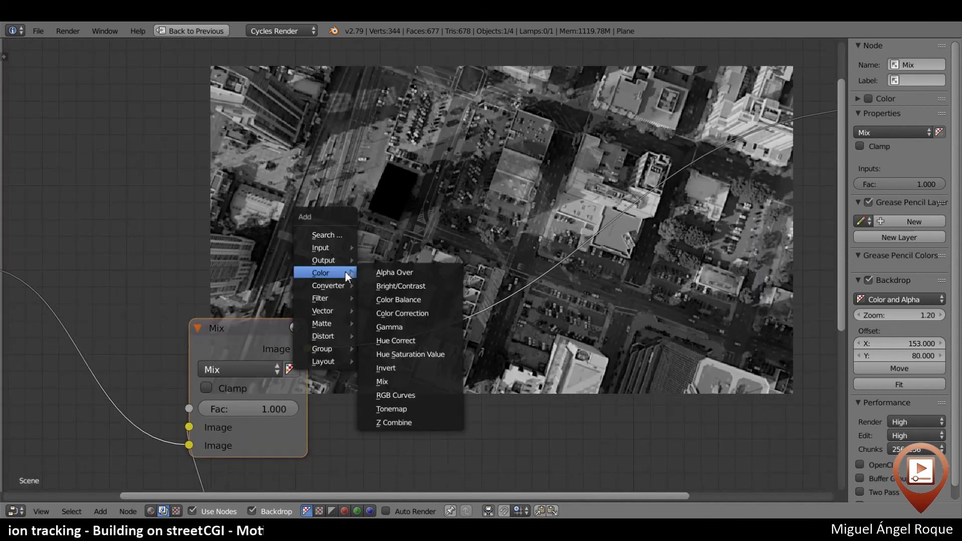
mouse_move(326, 314)
mouse_move(321, 273)
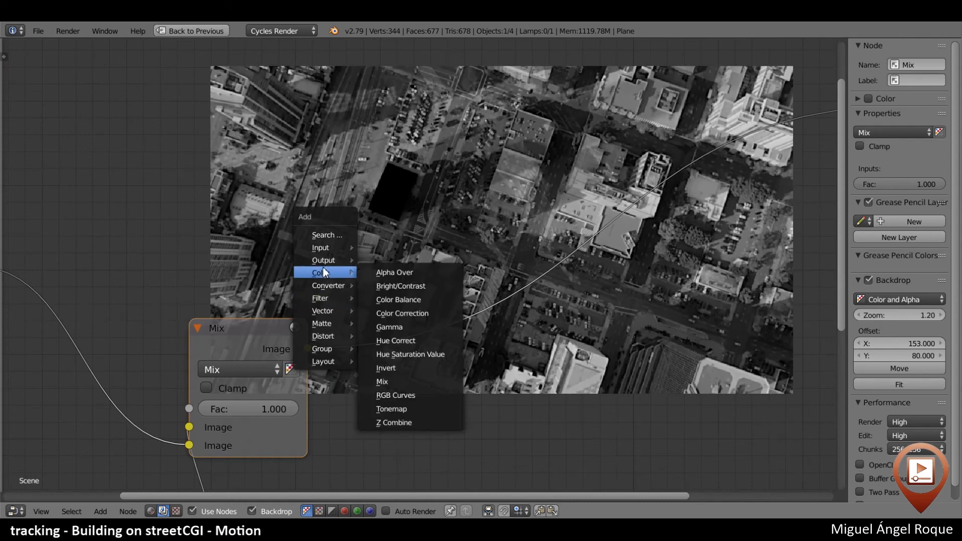
click(411, 267)
click(474, 183)
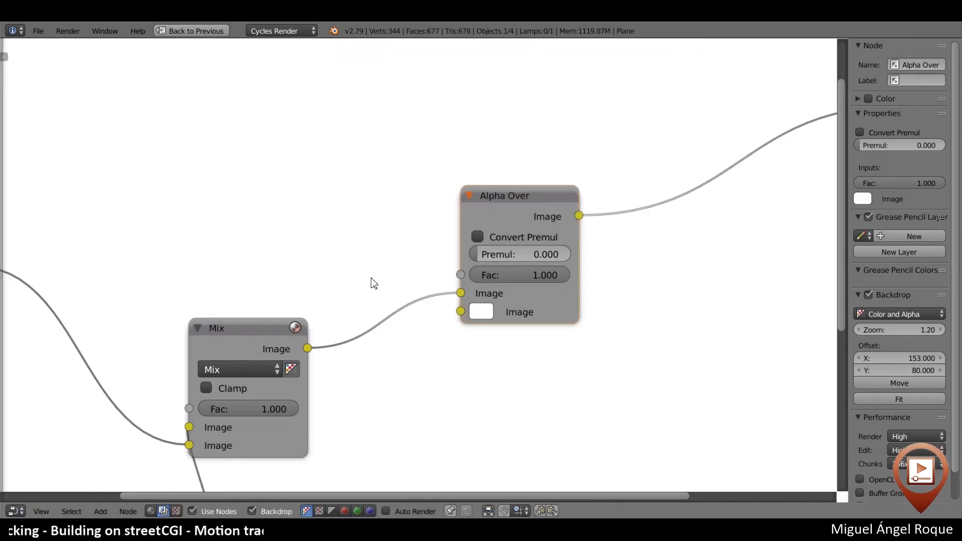
key(Home)
drag(142, 116, 457, 295)
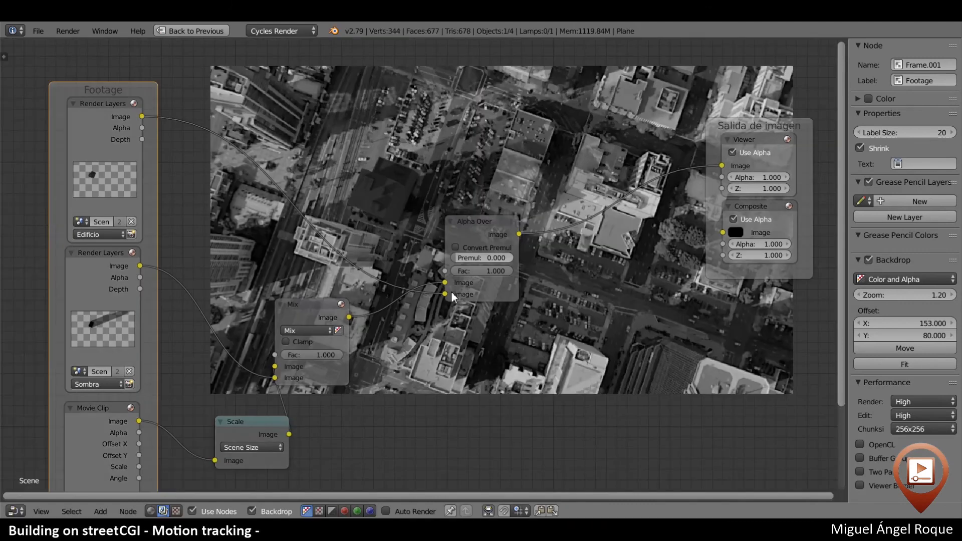
Enlarge the backdrop image to a zoom of 2.49 to examine how the building blends with the street footage
scroll(328, 212, up, 1)
scroll(328, 213, up, 2)
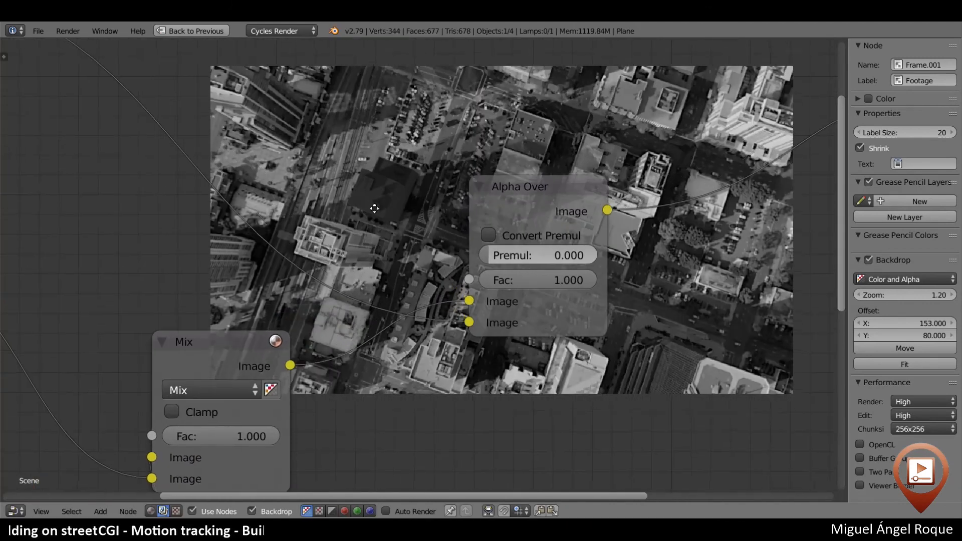
scroll(374, 200, up, 2)
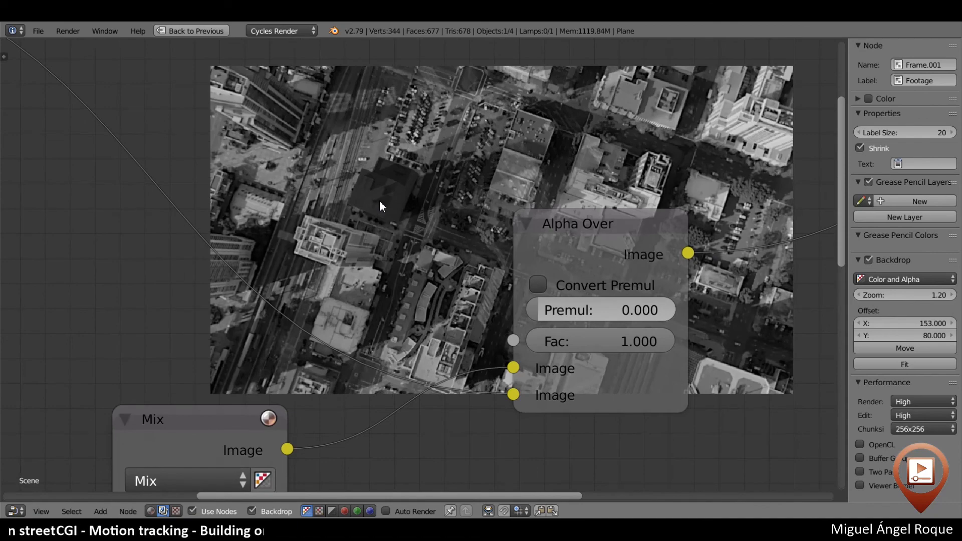
key(alt+v)
key(alt+v)
key(alt+v)
key(alt+v)
middle_drag(329, 196, 279, 106)
middle_drag(165, 186, 186, 165)
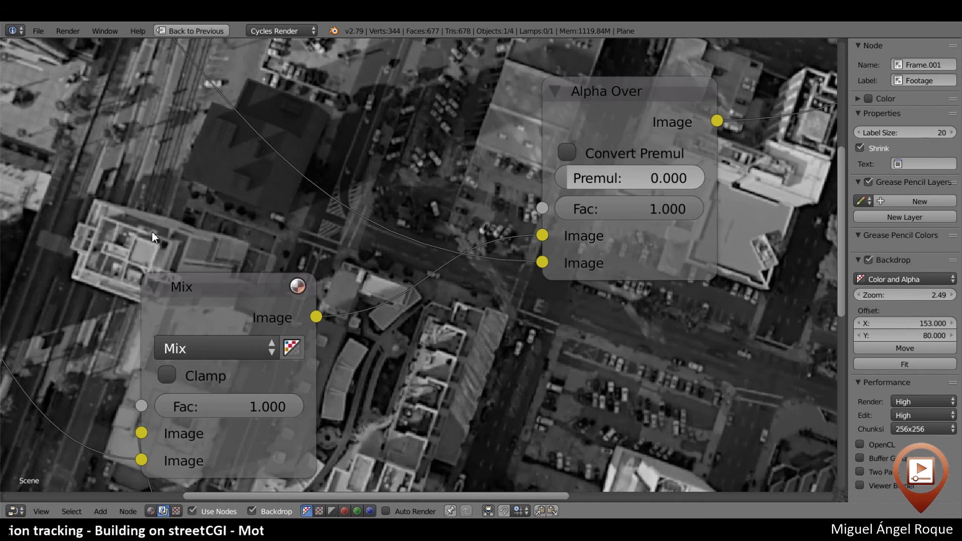
Connect the Alpha Over image output to the Composite node's image input as well
scroll(460, 345, down, 17)
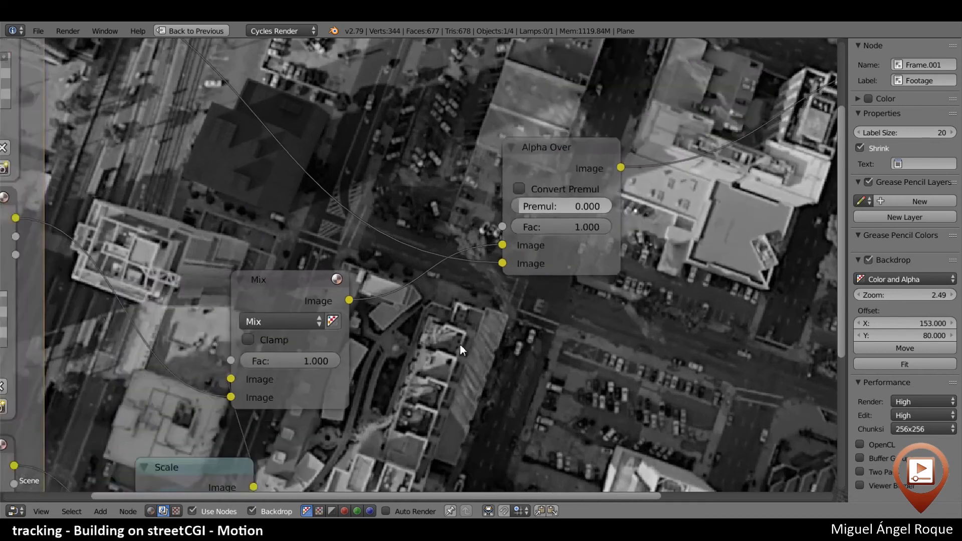
middle_drag(531, 303, 478, 318)
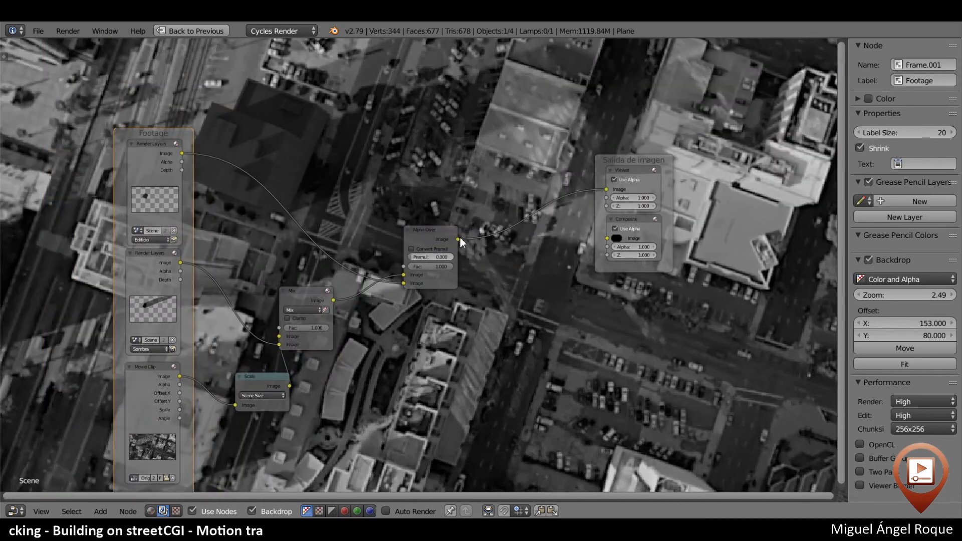
drag(458, 240, 609, 239)
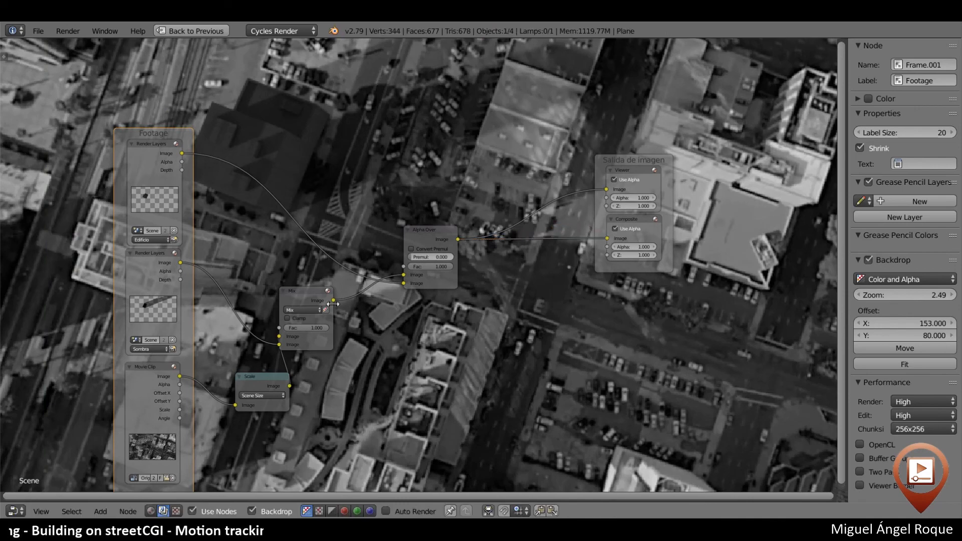
Move the Footage frame farther from the Mix and Scale nodes to make room for extra nodes on its outputs
middle_drag(207, 254, 265, 219)
middle_drag(317, 240, 200, 254)
scroll(301, 249, down, 3)
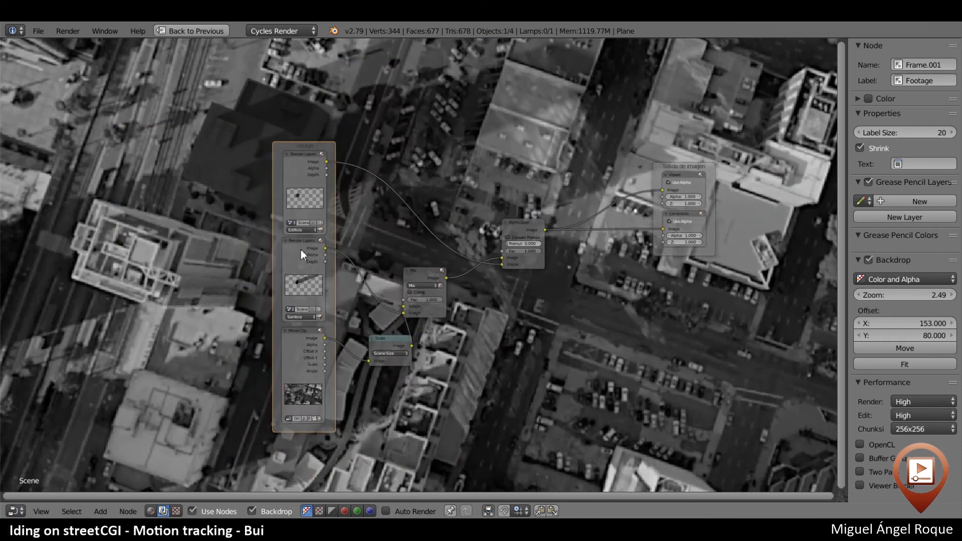
scroll(301, 250, up, 5)
key(shift+space)
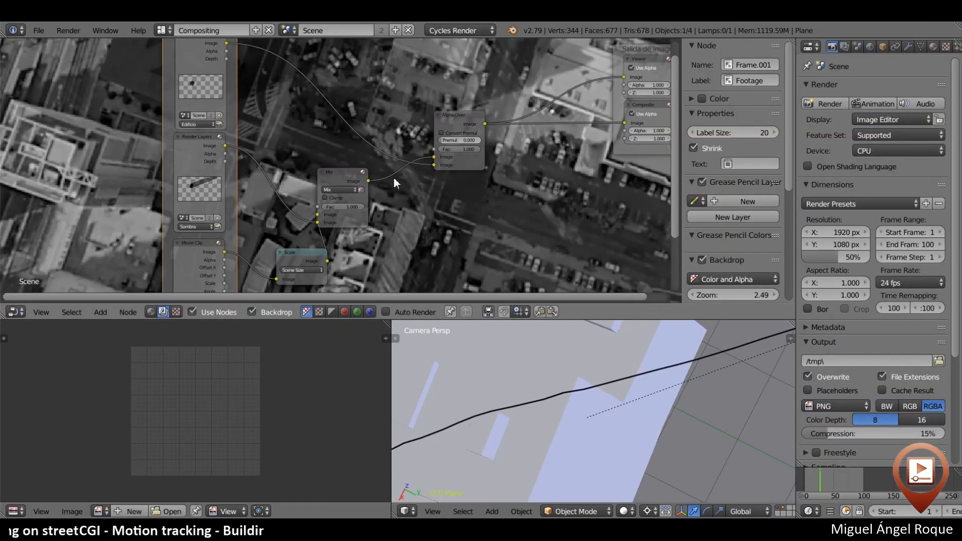
key(shift+space)
drag(211, 101, 20, 83)
middle_drag(234, 164, 249, 180)
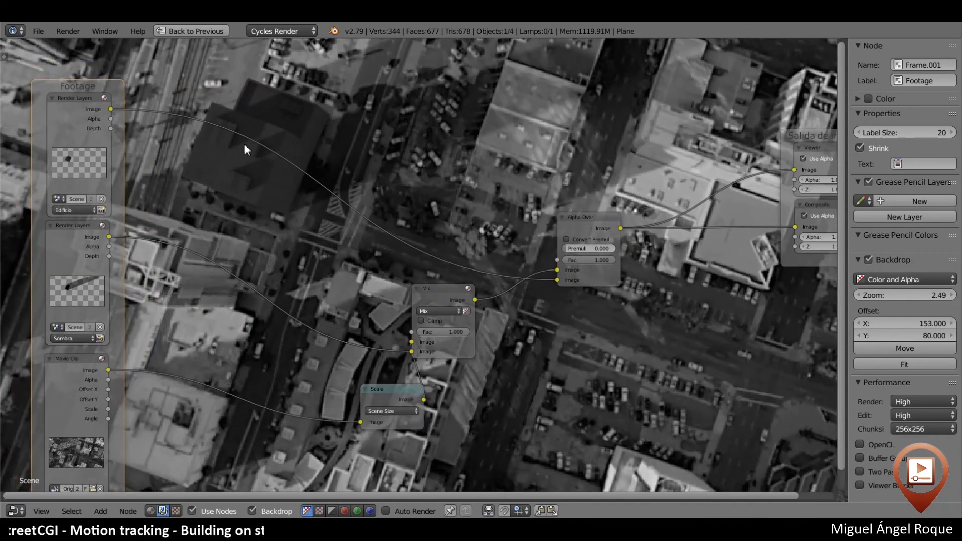
Try brightening the Edificio layer with a Bright/Contrast node at brightness 0.600 and contrast 0.300, and delete that node
scroll(360, 183, up, 4)
middle_drag(338, 172, 365, 182)
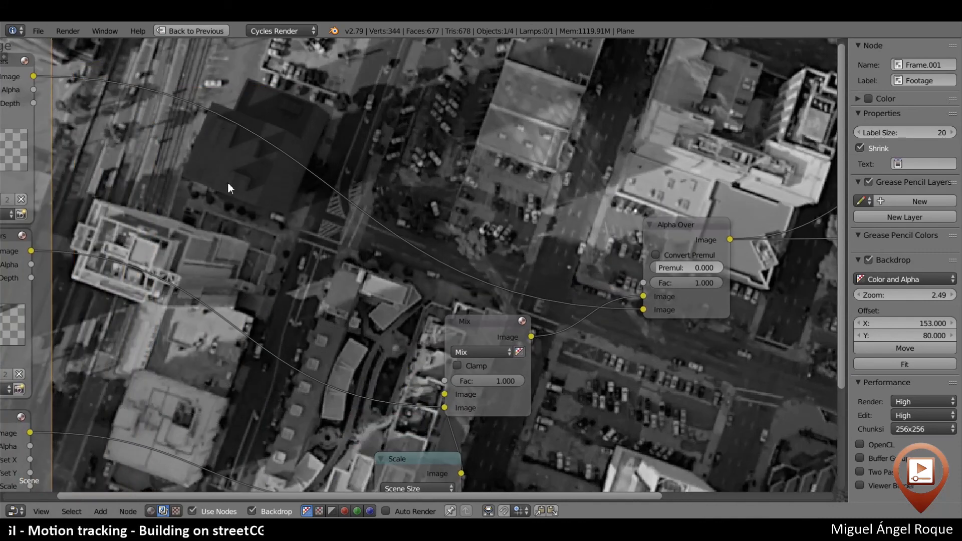
key(shift+a)
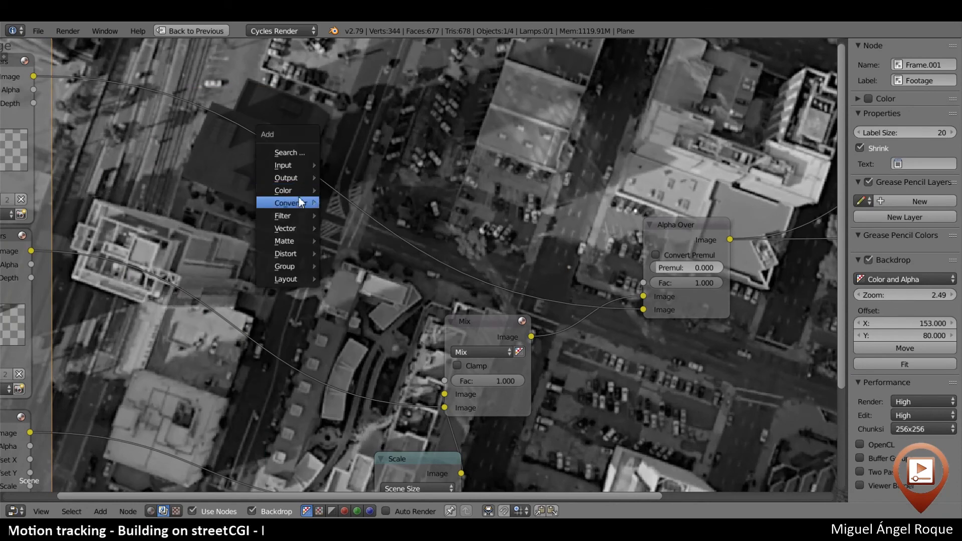
mouse_move(292, 200)
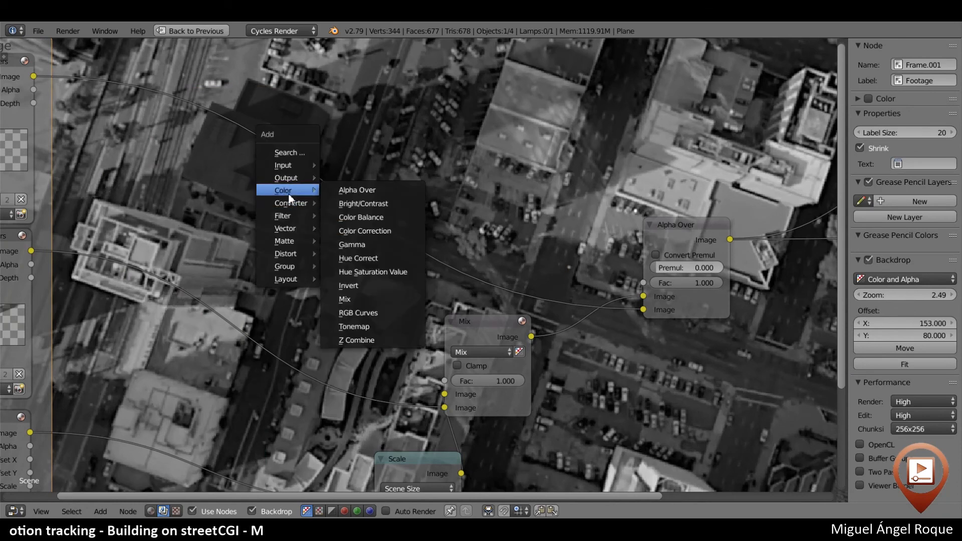
click(377, 204)
click(268, 129)
drag(311, 130, 389, 134)
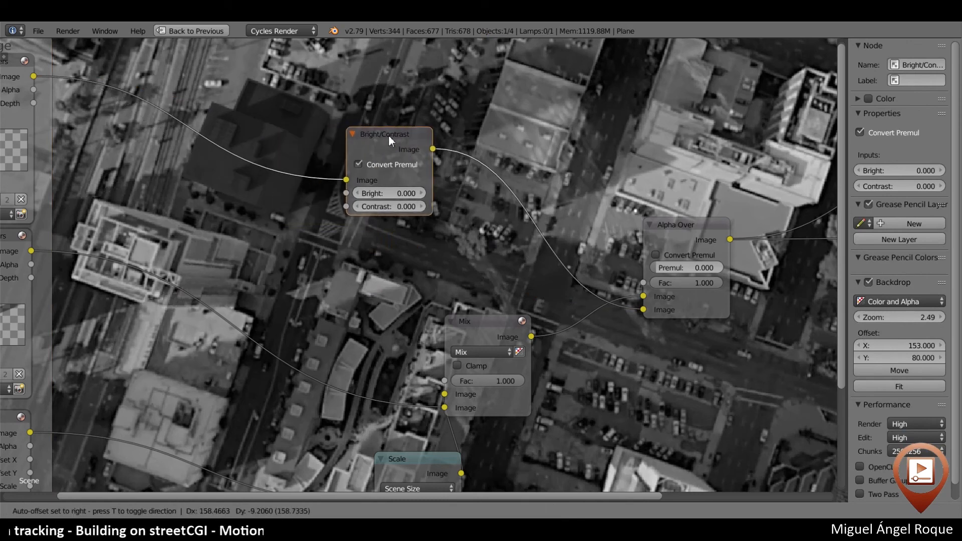
mouse_move(382, 204)
mouse_down()
mouse_move(410, 203)
mouse_move(374, 194)
mouse_up()
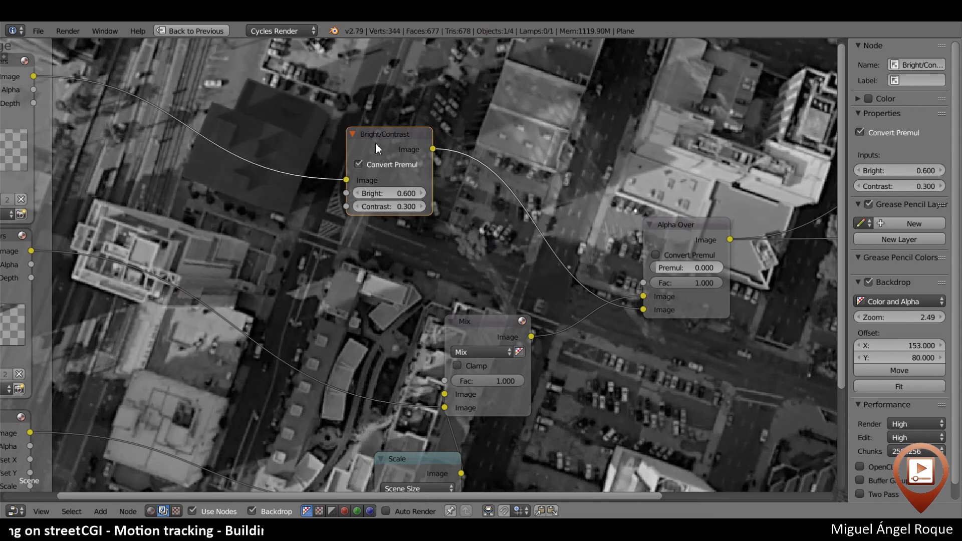
key(x)
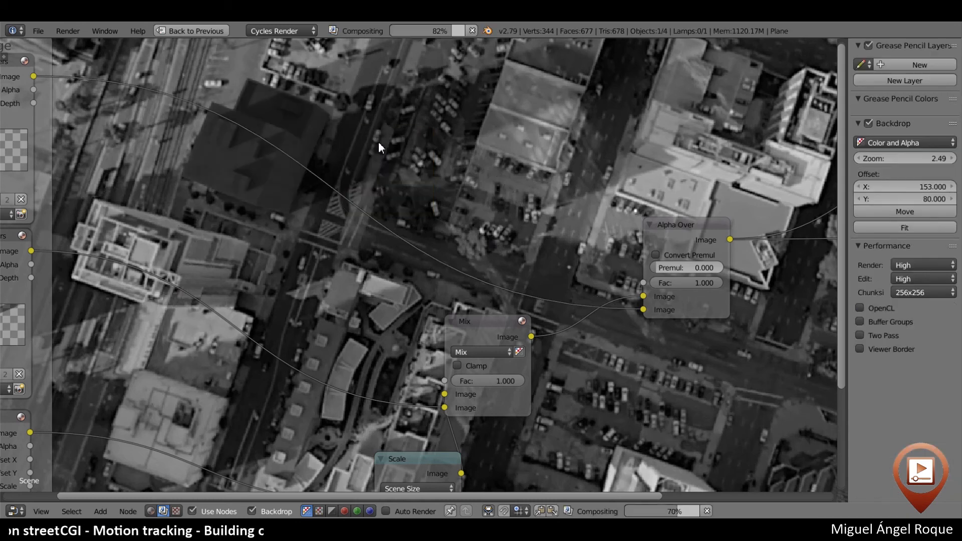
key(shift+a)
mouse_move(377, 144)
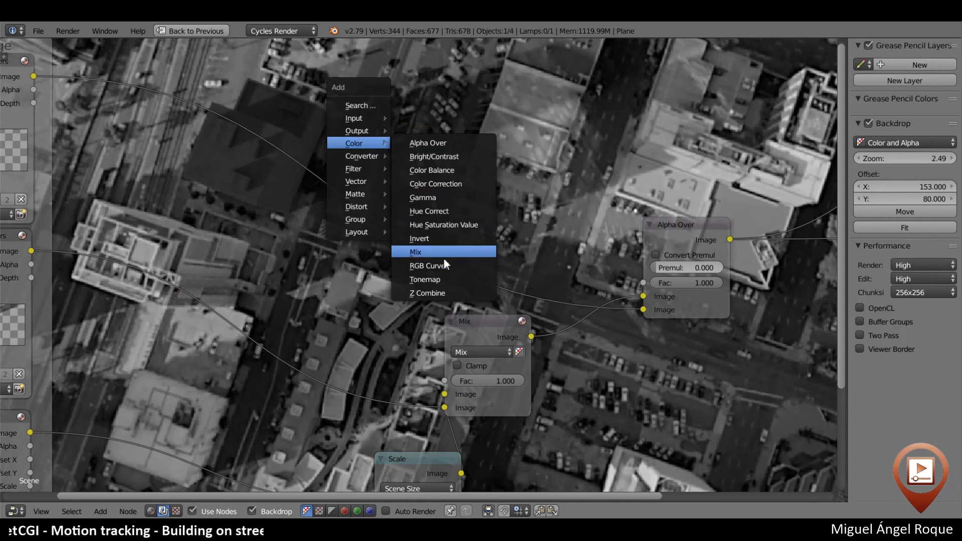
click(416, 252)
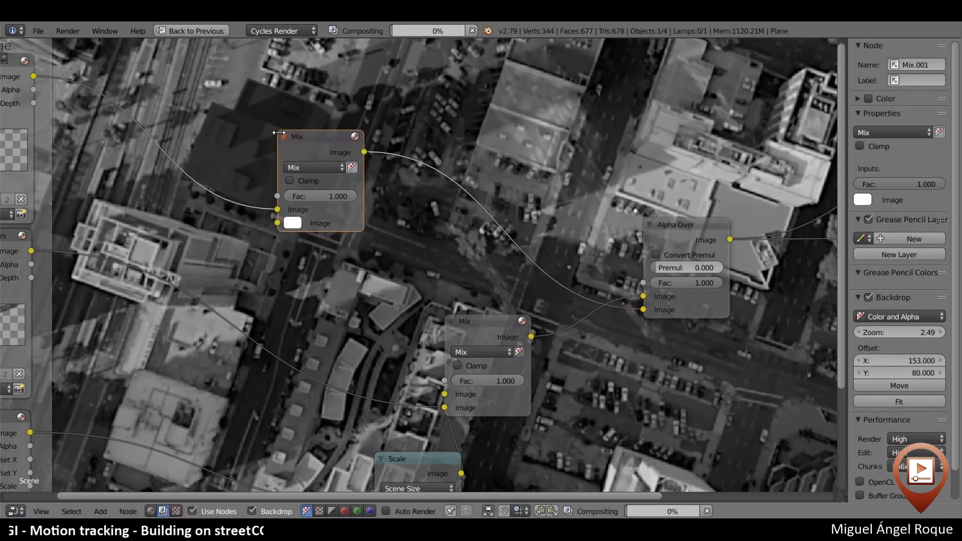
click(347, 188)
key(ctrl+z)
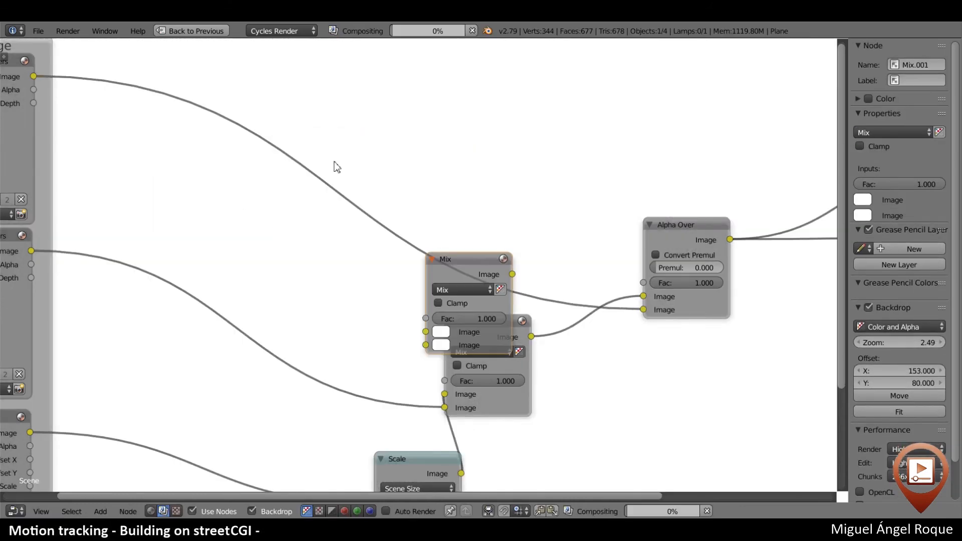
key(shift+a)
mouse_move(335, 167)
drag(471, 260, 524, 101)
key(x)
Insert an RGB Curves node on the link between the Edificio image output and Alpha Over, placed above the Mix node
key(shift+a)
mouse_move(522, 103)
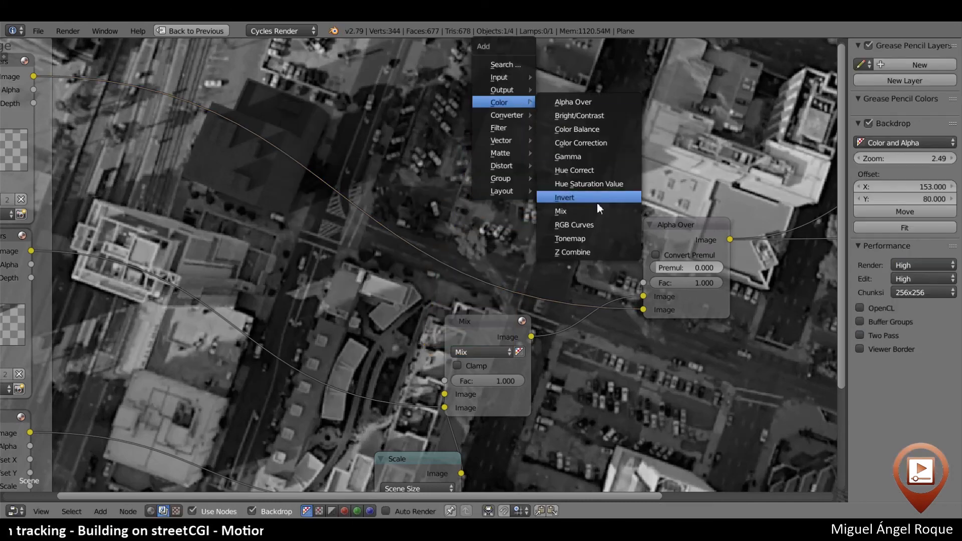
click(586, 221)
click(281, 98)
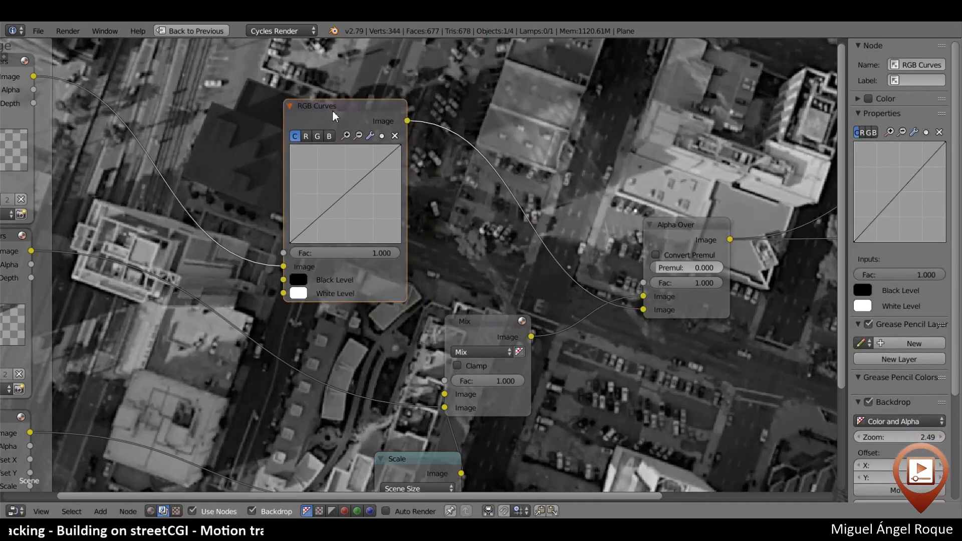
drag(334, 117, 426, 92)
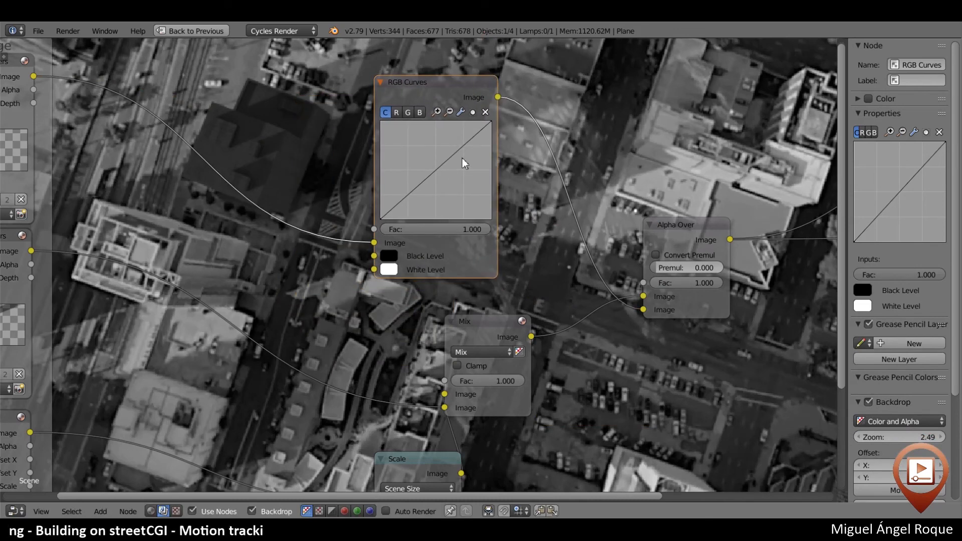
Brighten the building by shaping the combined RGB curve with points at about X 0.367, Y 0.820 and X 0.106, Y 0.445
drag(462, 161, 448, 141)
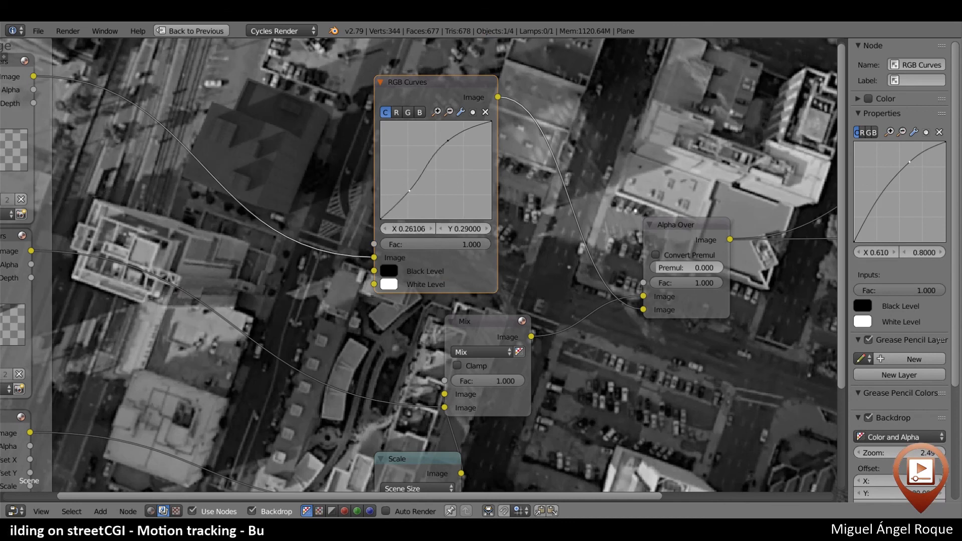
drag(416, 194, 402, 205)
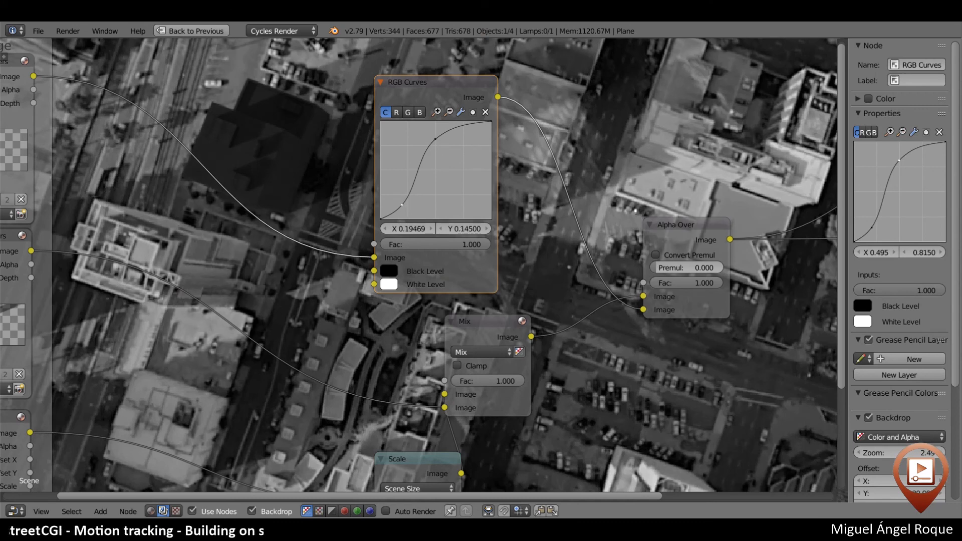
drag(426, 180, 426, 180)
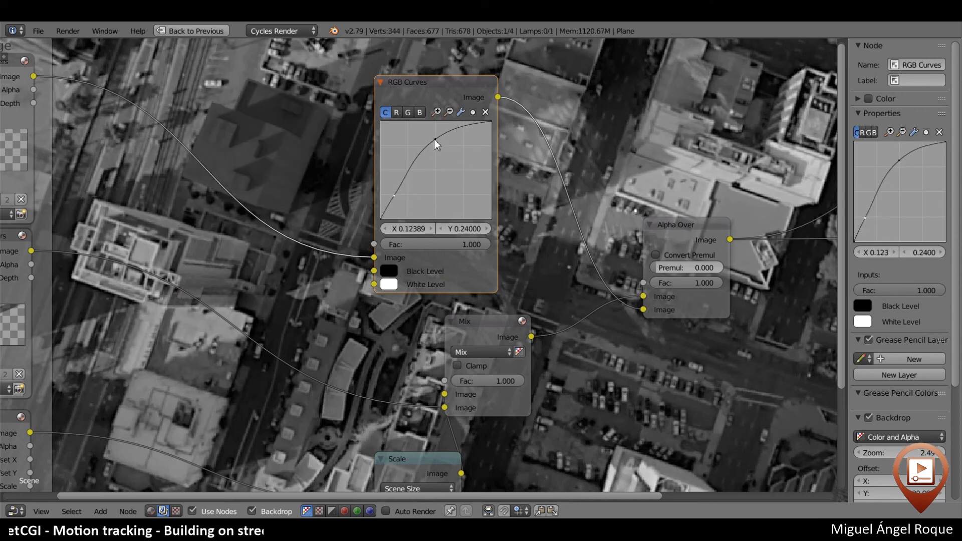
drag(421, 139, 421, 139)
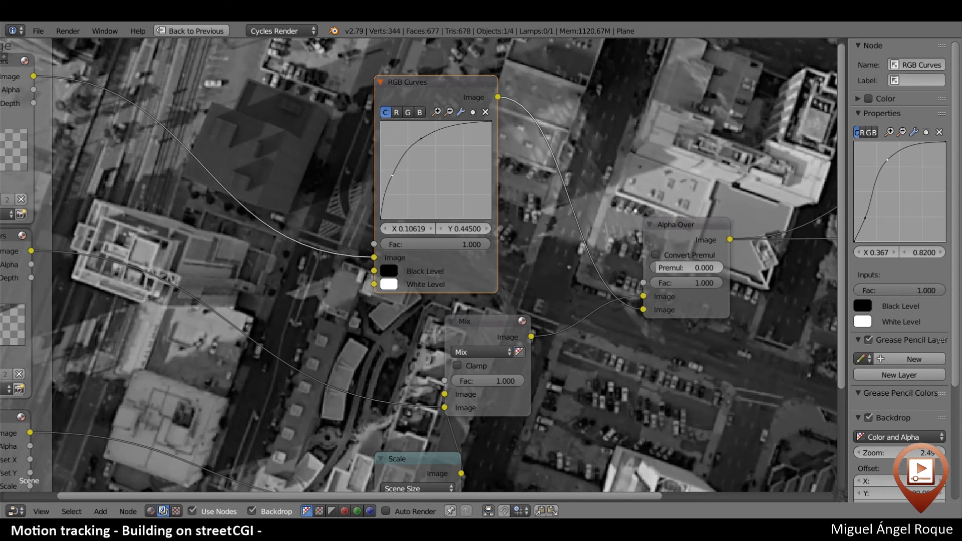
drag(398, 176, 397, 175)
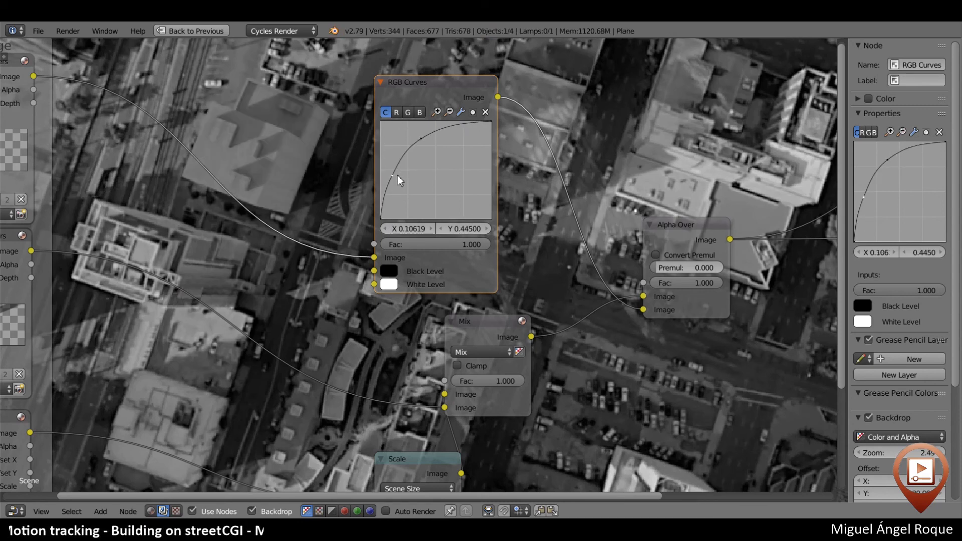
Reset the combined curve in the RGB Curves node and reshape it with one brightening point at about X 0.292, Y 0.730
click(460, 112)
click(481, 169)
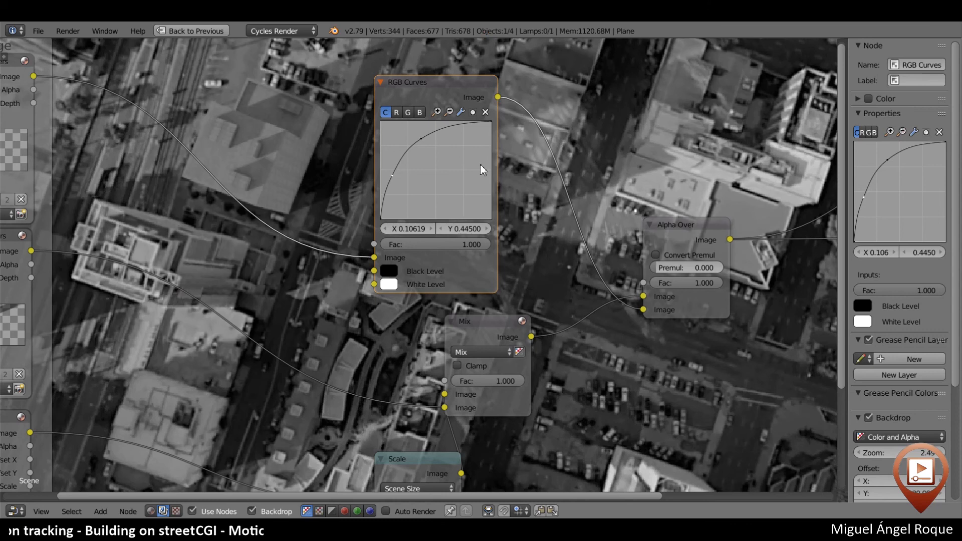
click(464, 115)
click(481, 159)
click(462, 115)
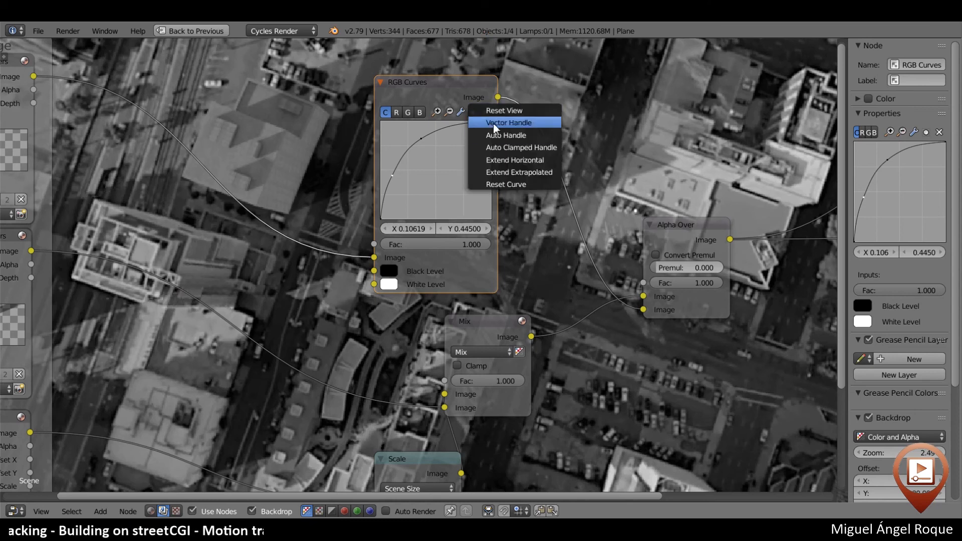
click(505, 186)
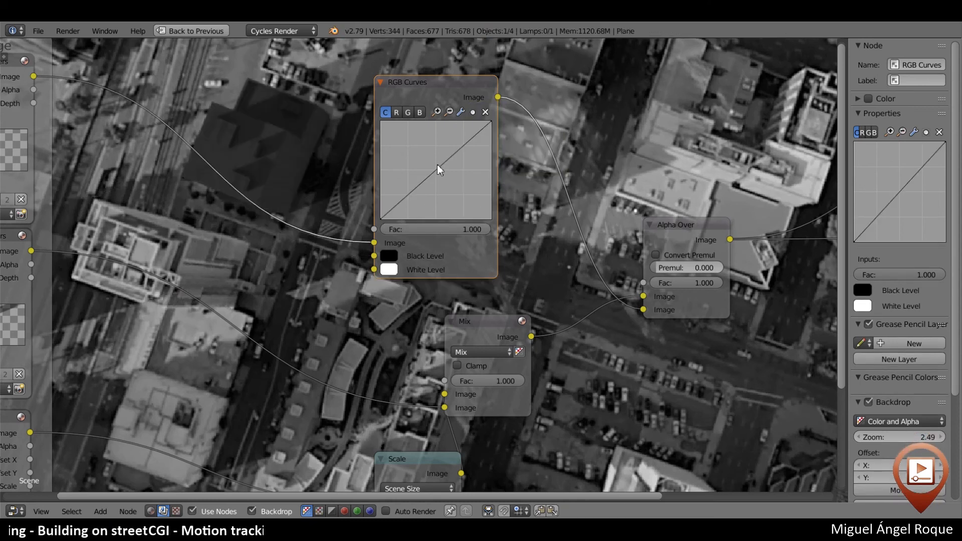
drag(437, 169, 421, 153)
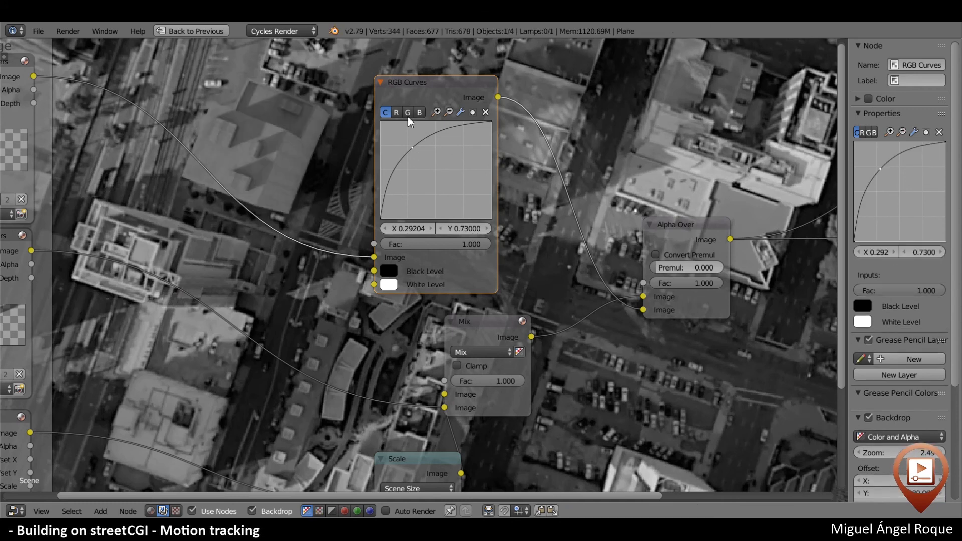
Insert a Bright/Contrast node on the link between RGB Curves and Alpha Over, and set its contrast to about 13.600
drag(415, 86, 403, 63)
key(shift+a)
mouse_move(426, 113)
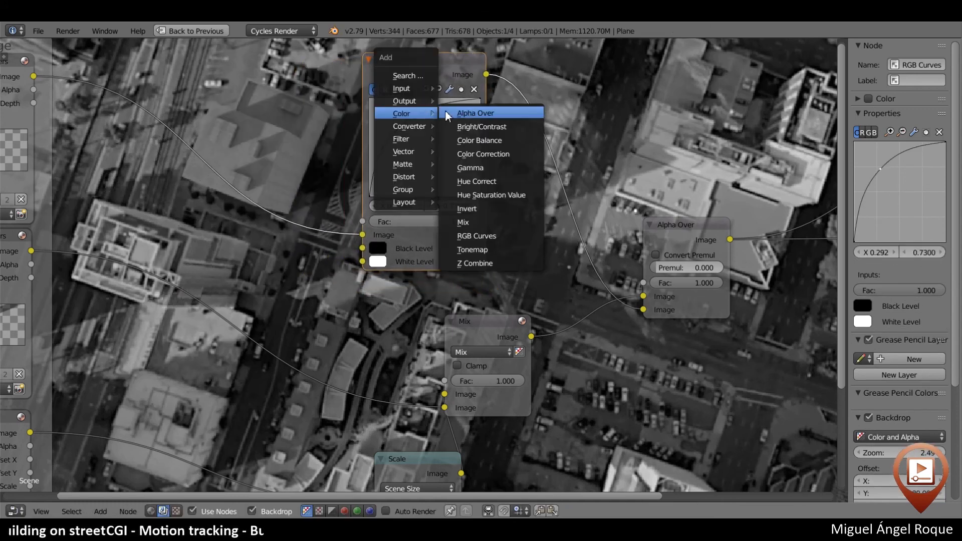
click(488, 127)
click(528, 92)
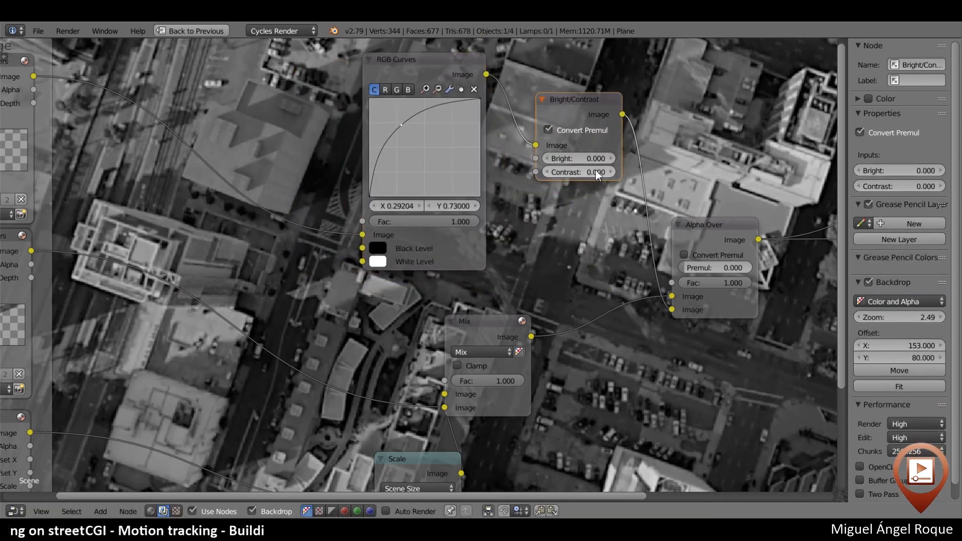
mouse_move(562, 172)
mouse_down()
mouse_move(575, 174)
mouse_move(549, 176)
mouse_up()
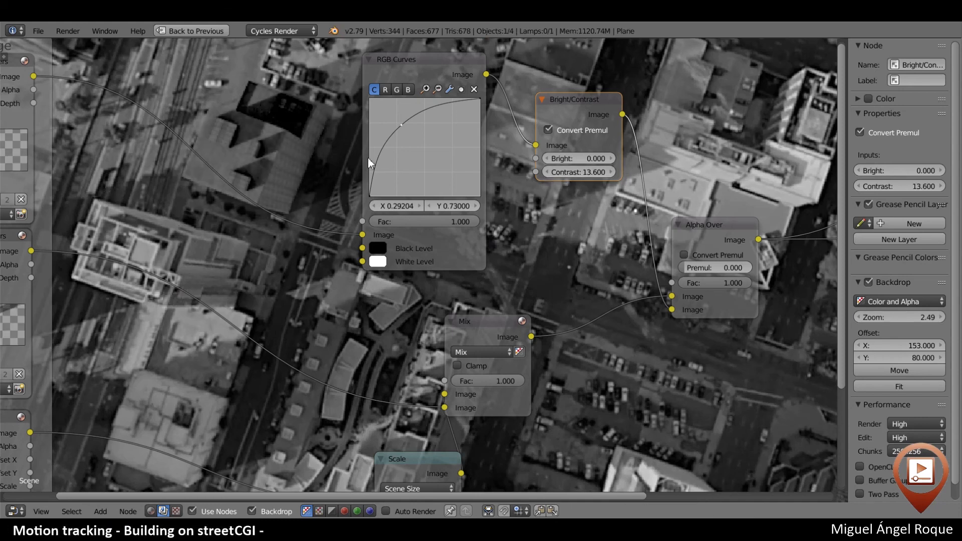
Shift the RGB Curves node slightly down and move the Footage frame farther away to make room for another node
drag(422, 61, 420, 83)
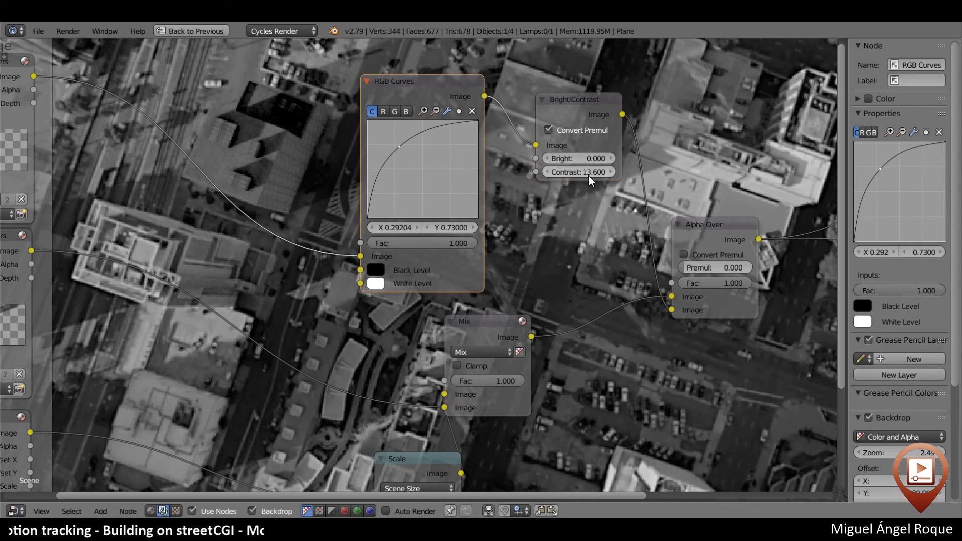
scroll(296, 218, down, 3)
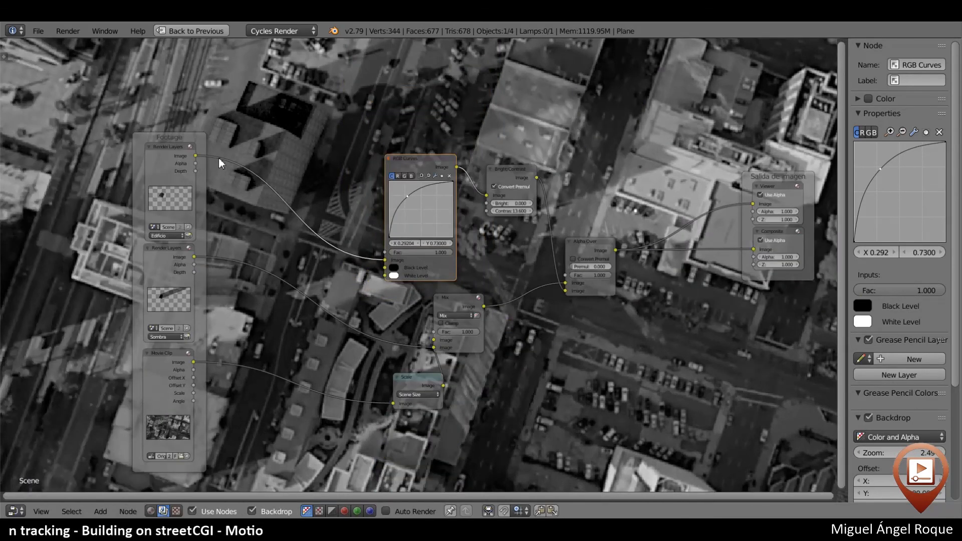
drag(155, 141, 89, 151)
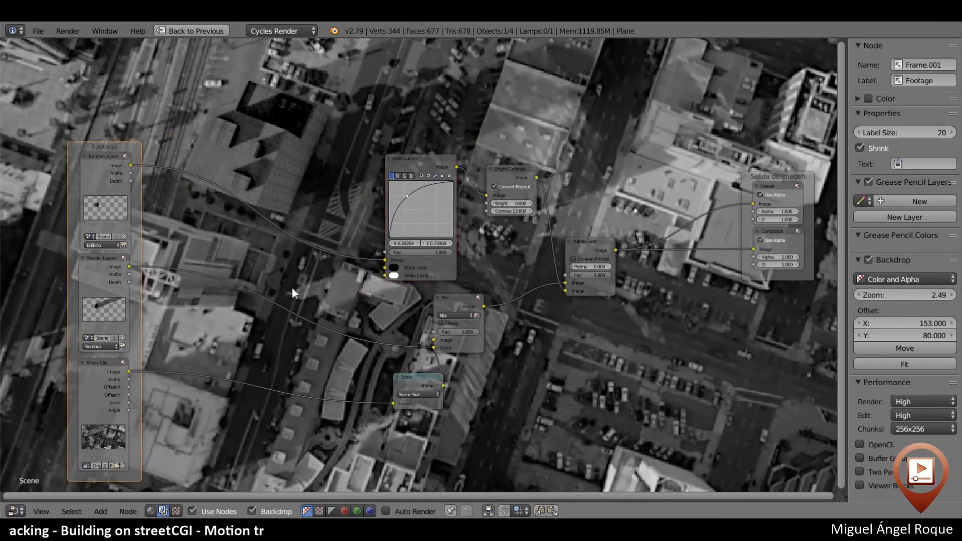
Examine how sharply the CGI building's edges stand out against the footage in the composite backdrop
key(alt+v)
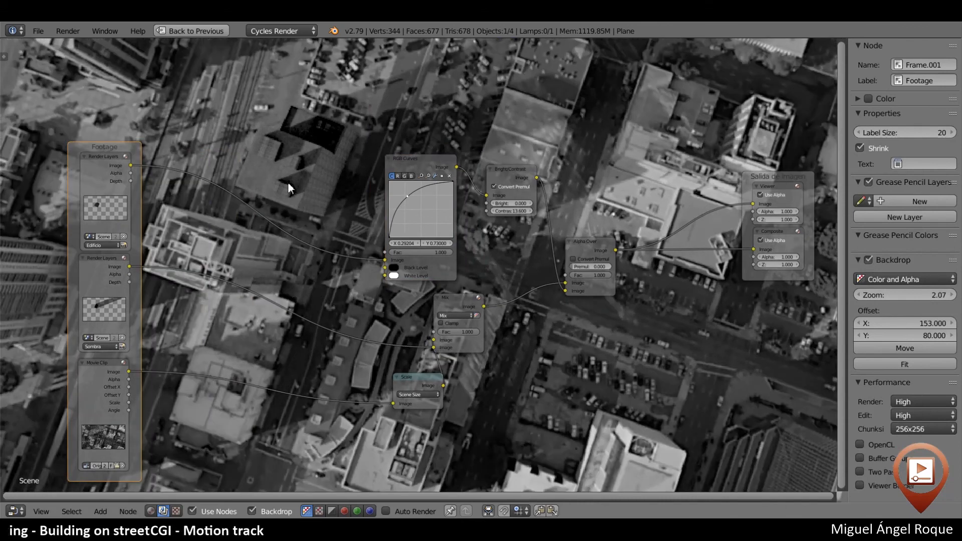
scroll(280, 220, up, 2)
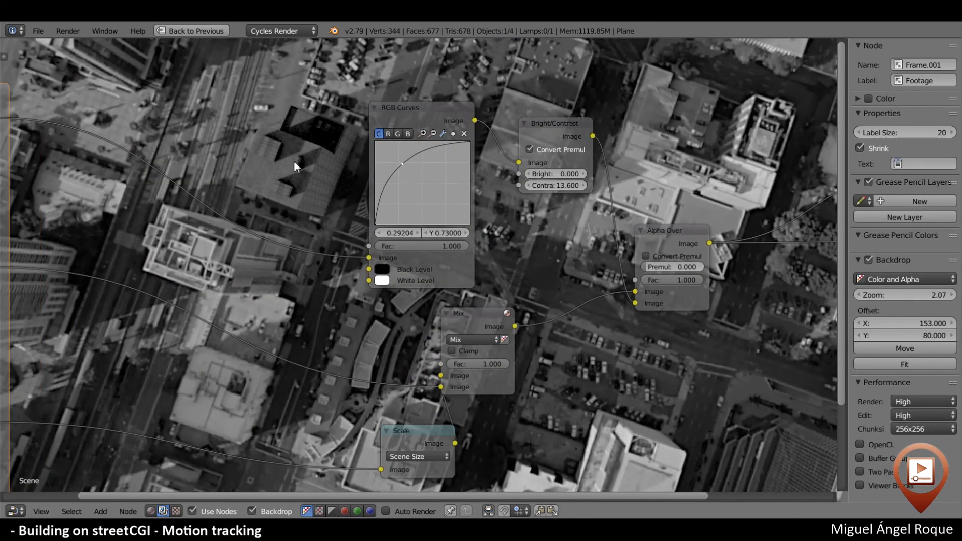
scroll(327, 177, up, 2)
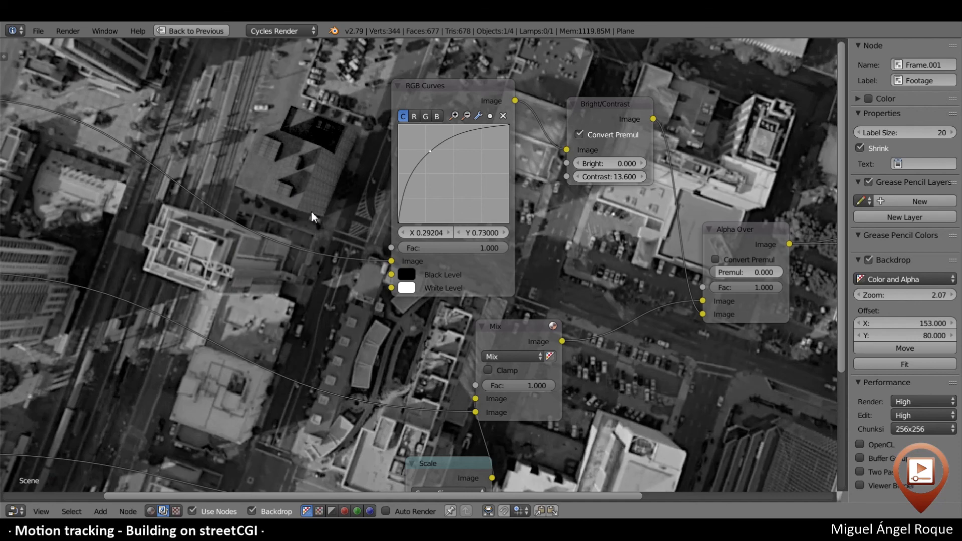
key(alt+v)
key(alt+v)
key(alt+v)
key(alt+v)
key(alt+v)
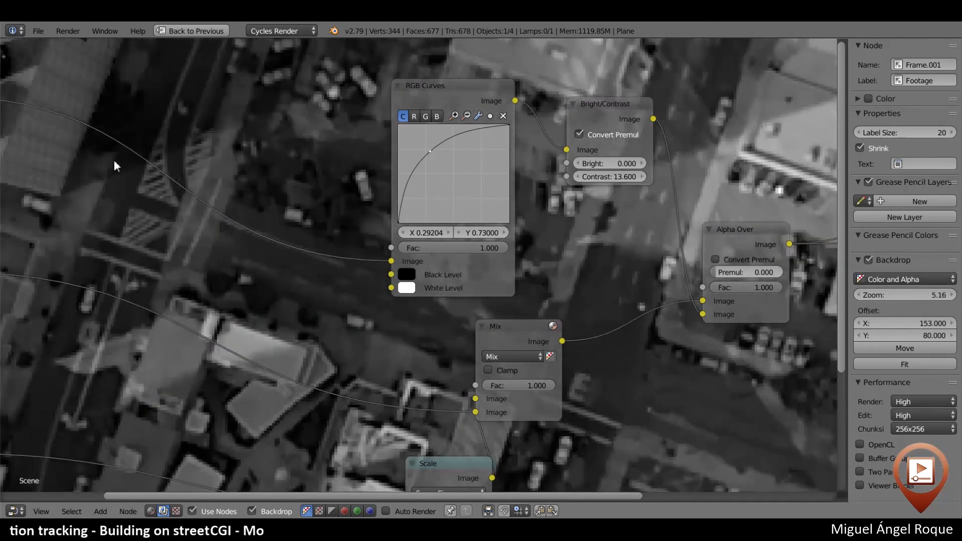
alt+middle_drag(113, 161, 317, 200)
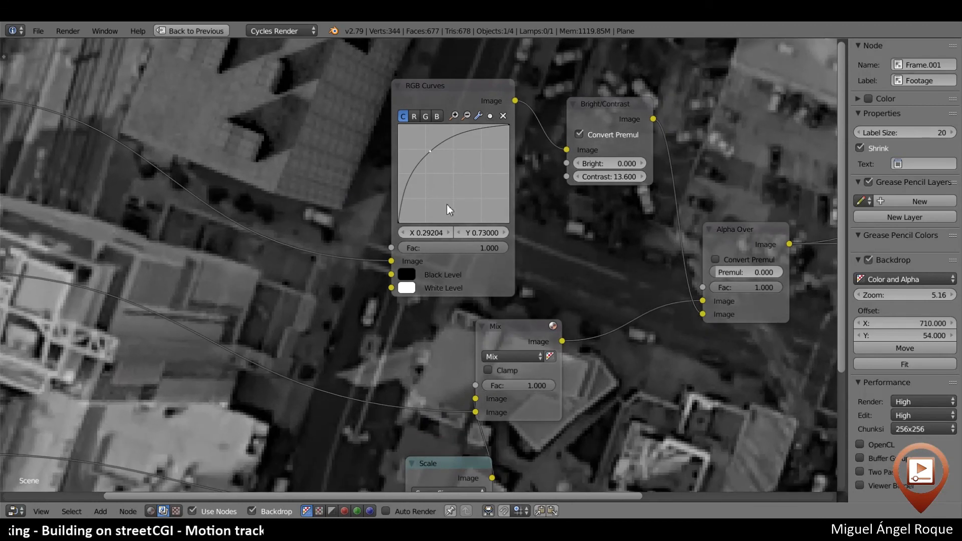
Insert a Blur node on the link between the Edificio image output and the RGB Curves node
scroll(447, 204, down, 5)
key(shift+a)
mouse_move(329, 219)
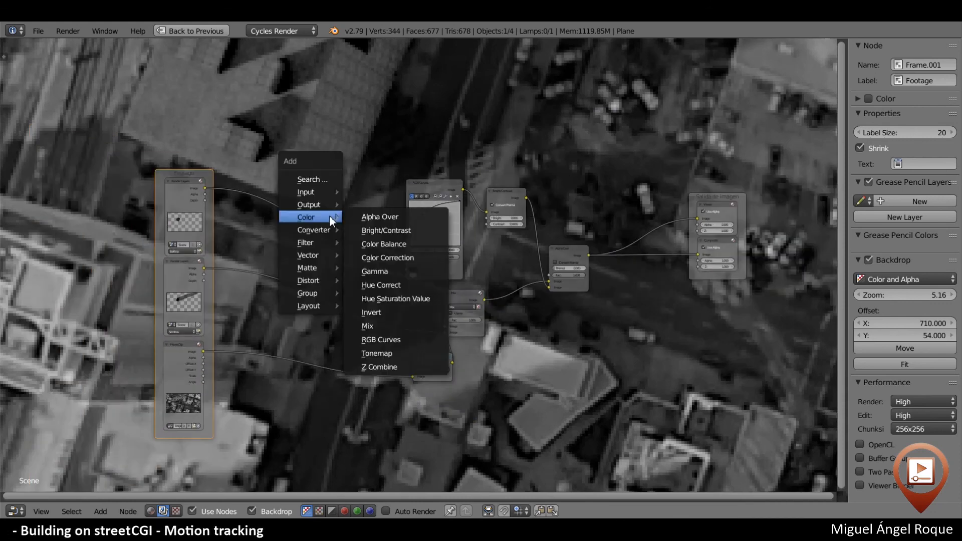
mouse_move(326, 243)
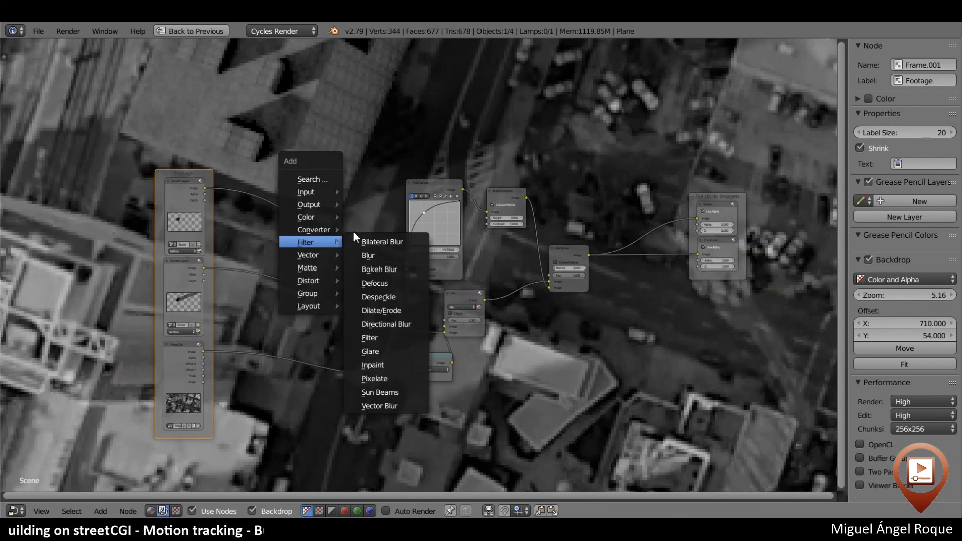
click(369, 256)
click(251, 173)
scroll(306, 227, up, 2)
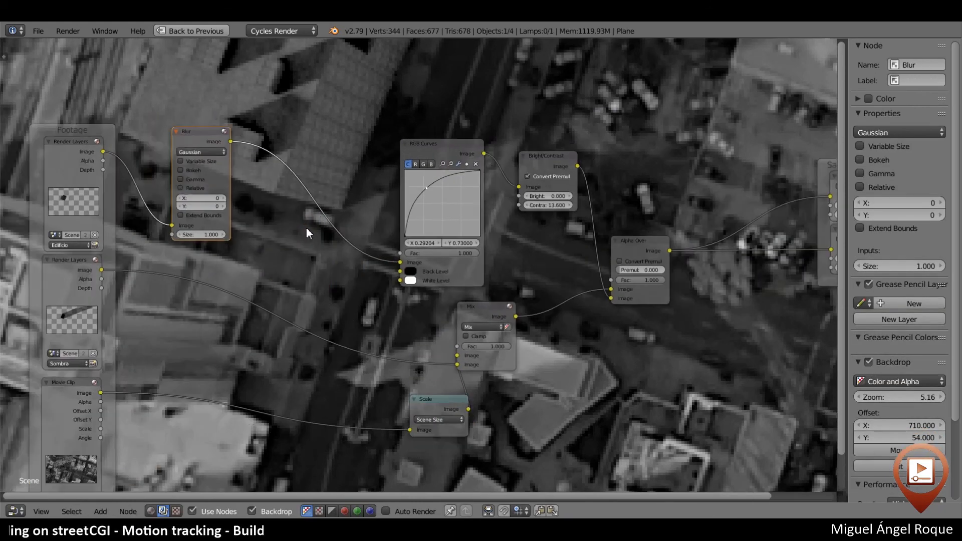
Set the Gaussian Blur node's X and Y to 2 and place the node between the Footage frame and RGB Curves
scroll(306, 229, up, 6)
middle_drag(331, 266, 492, 317)
drag(305, 243, 303, 230)
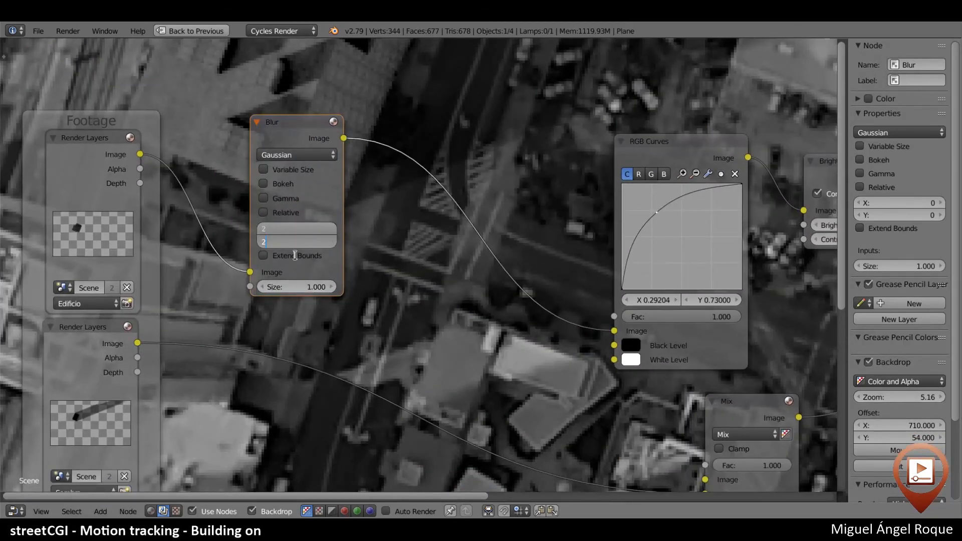
text(2)
key(Return)
drag(299, 134, 391, 224)
Examine how the blurred building blends with the surrounding footage in the backdrop, both close up and from farther out
scroll(272, 227, down, 3)
key(v)
key(v)
key(v)
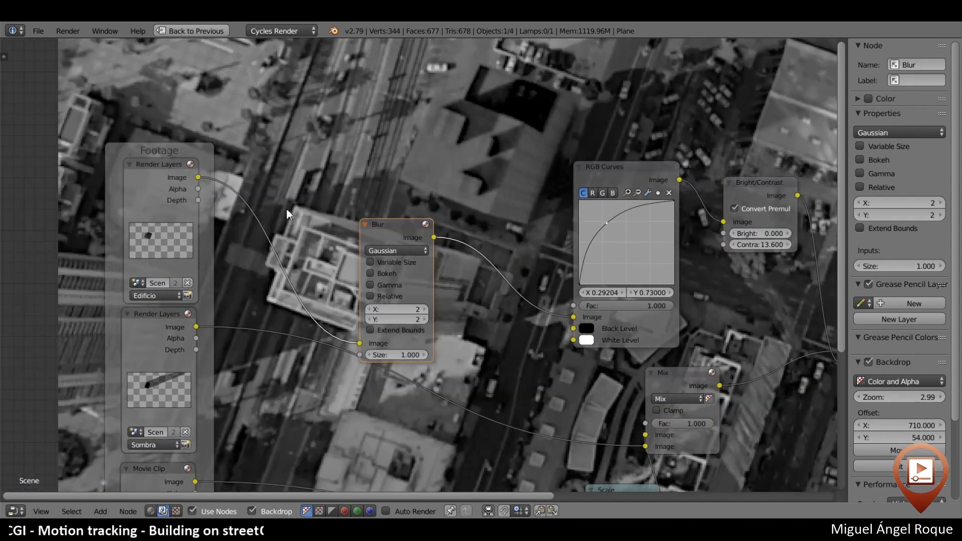
middle_drag(476, 211, 437, 264)
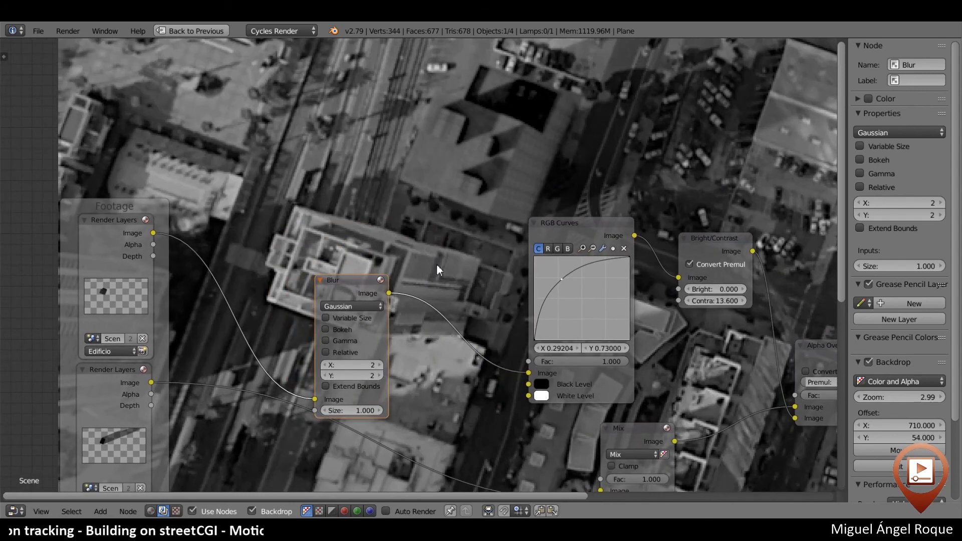
scroll(462, 299, up, 1)
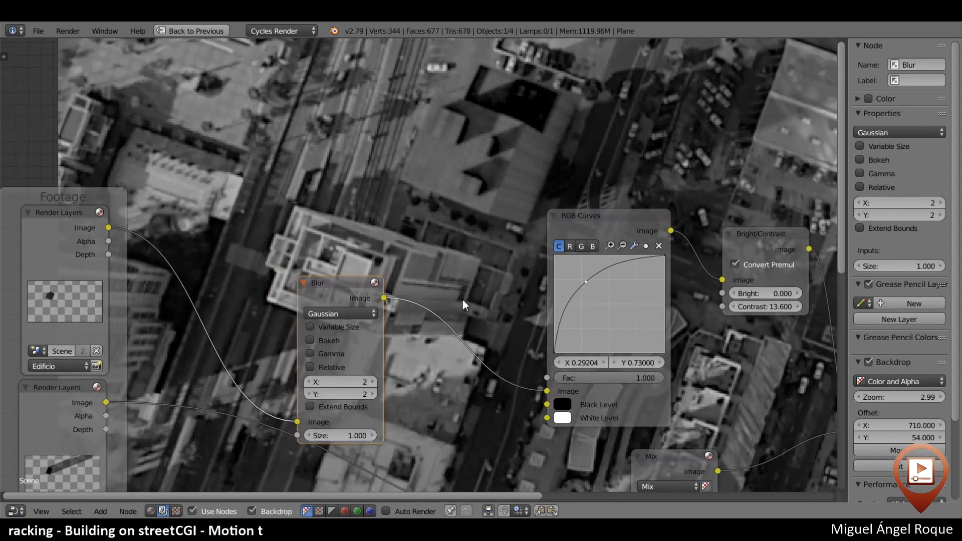
scroll(462, 300, up, 1)
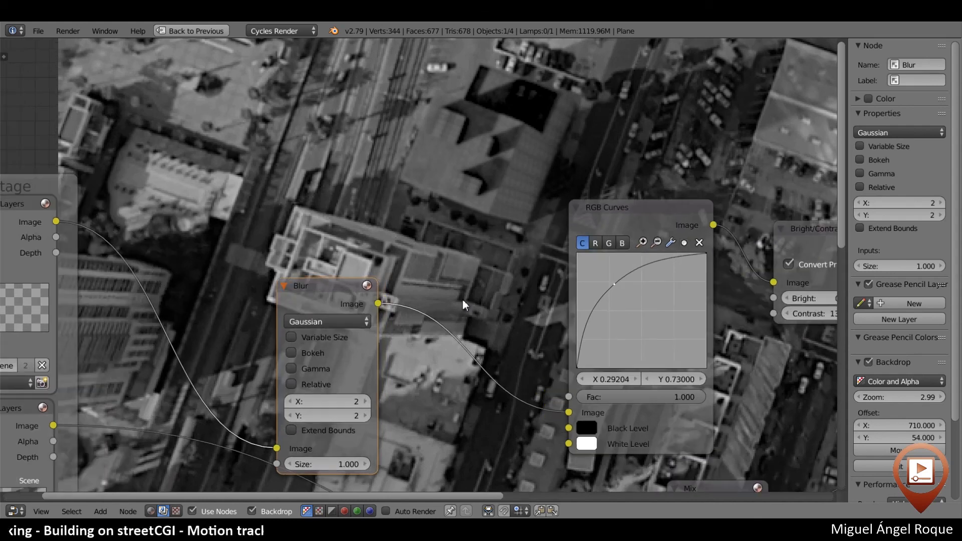
scroll(464, 266, down, 4)
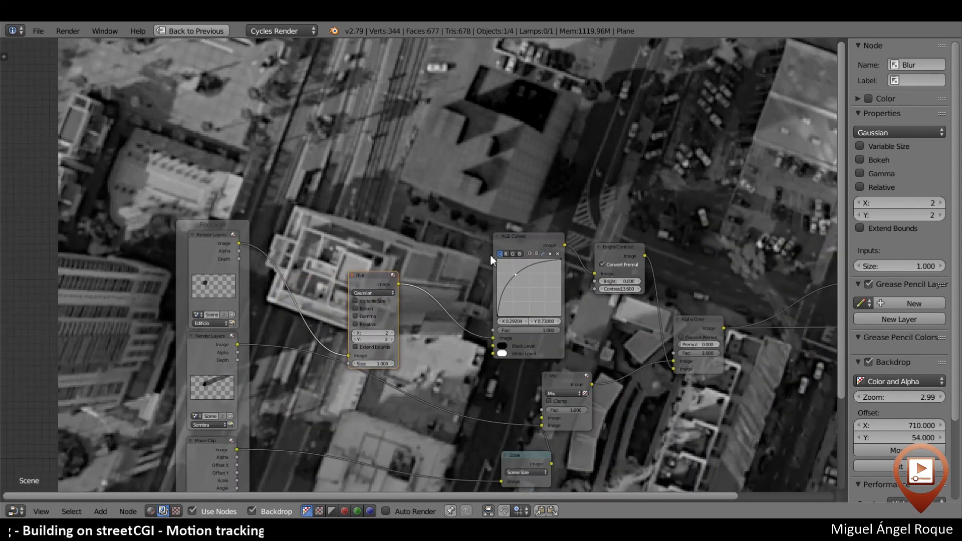
key(alt+v)
key(alt+v)
key(v)
key(v)
key(v)
key(v)
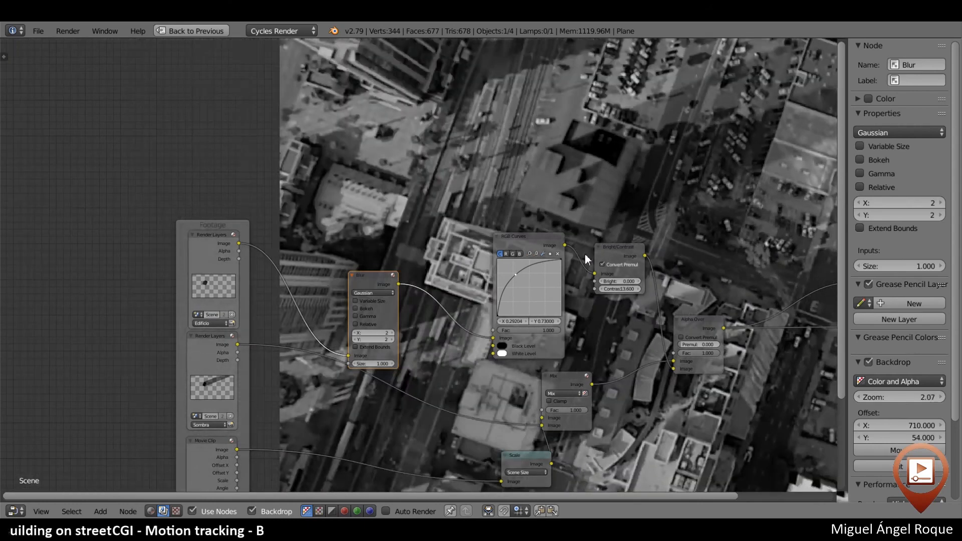
key(v)
key(v)
middle_drag(672, 281, 706, 288)
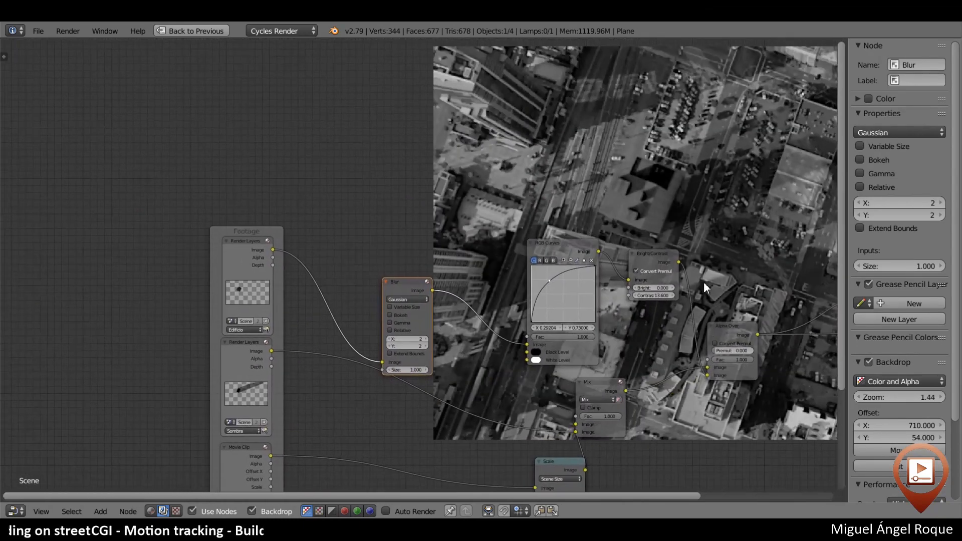
scroll(705, 288, up, 3)
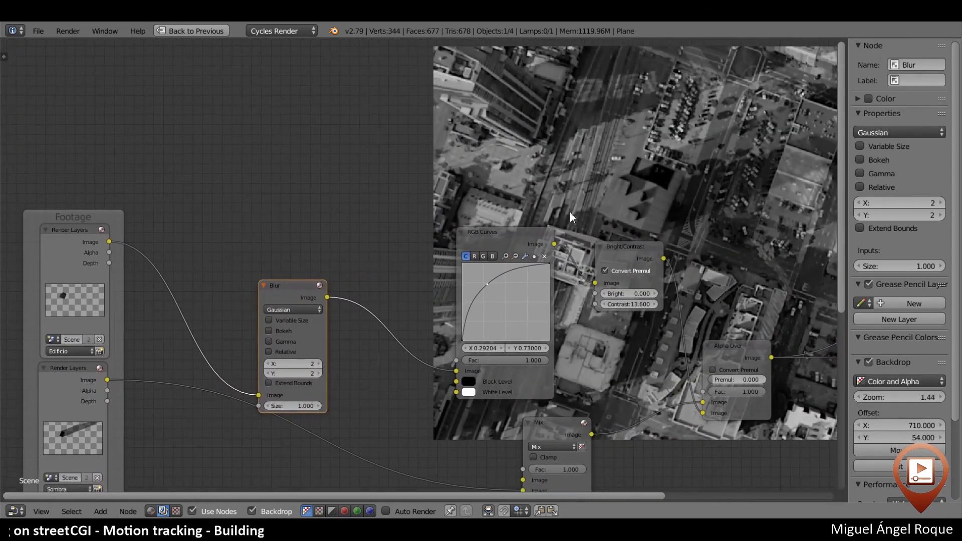
scroll(637, 211, up, 1)
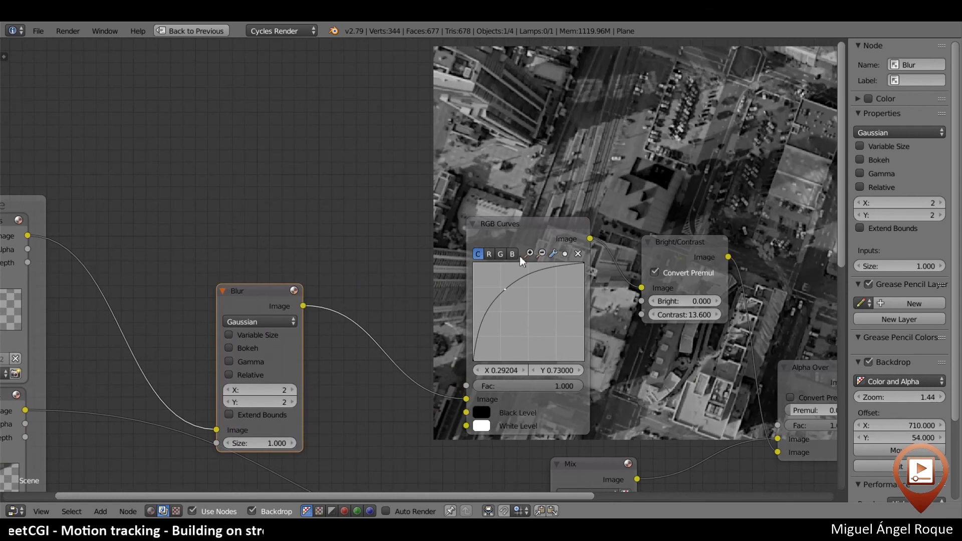
Switch the node editor to shader nodes and bring up Material.001 with its Image Texture and ColorRamp nodes
click(150, 511)
click(234, 512)
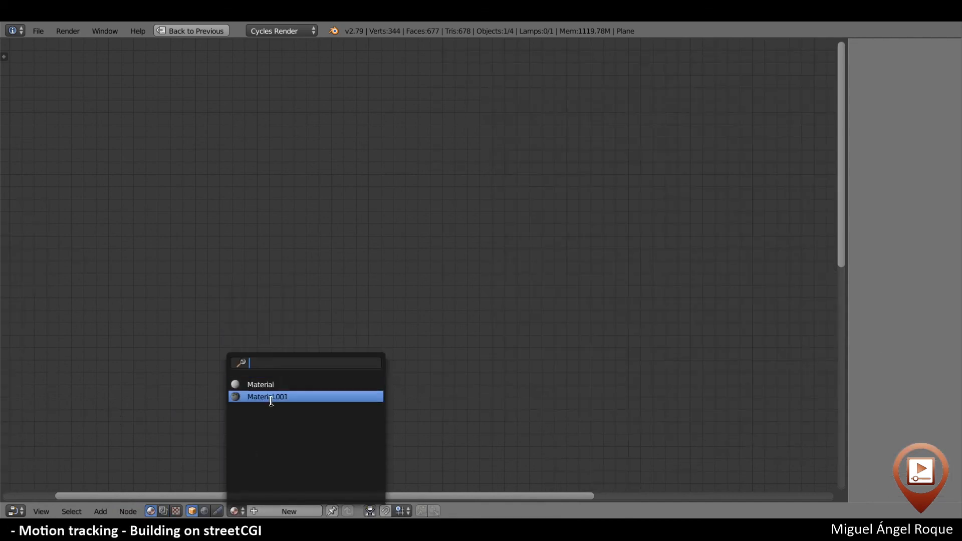
click(272, 400)
middle_drag(643, 389, 420, 188)
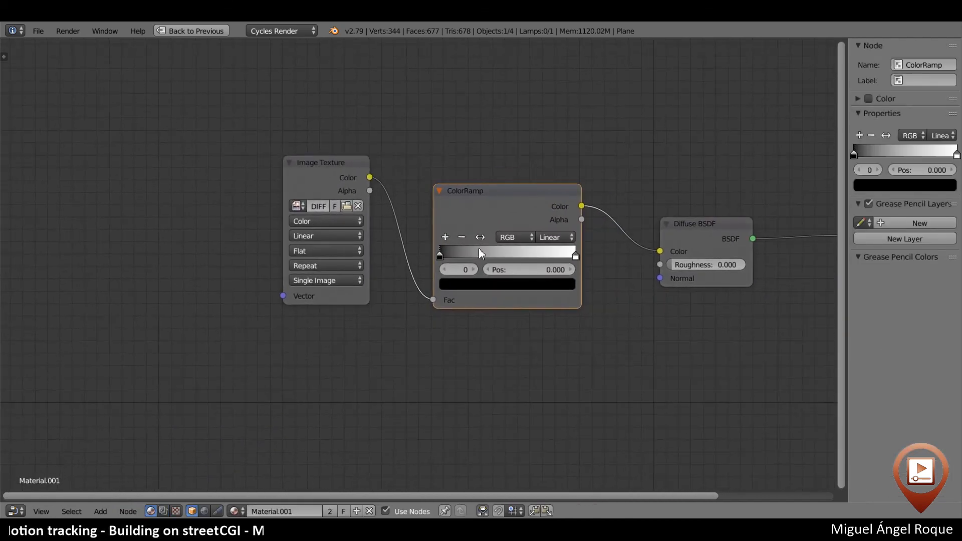
Restore the full layout, preview the building in rendered shading, and move the ColorRamp's black stop slightly inward and its white stop to about 0.449
key(shift+space)
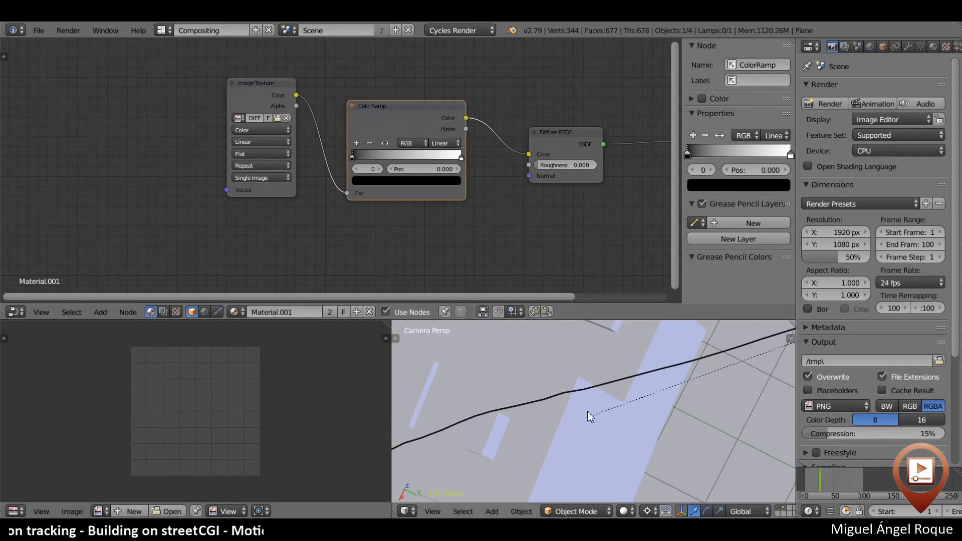
key(alt+z)
scroll(585, 411, down, 5)
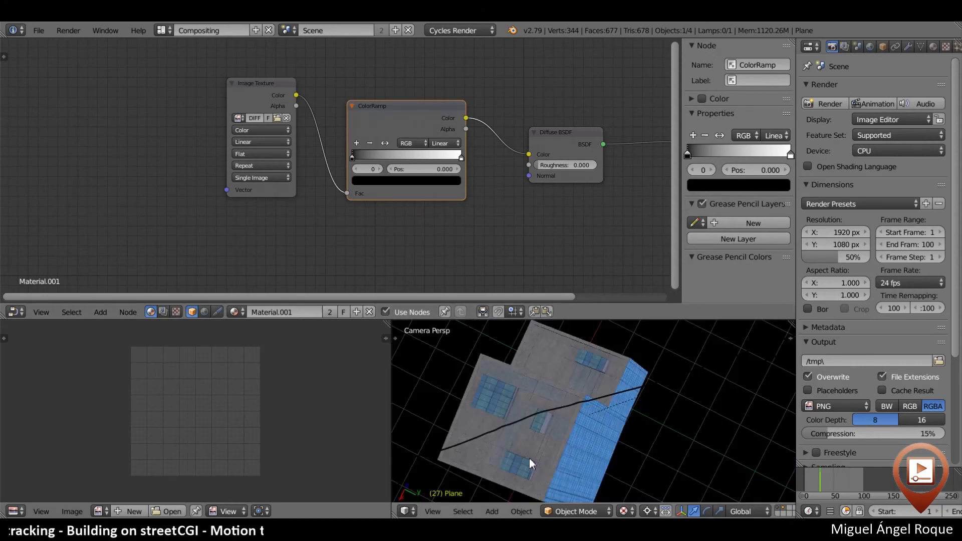
key(shift+z)
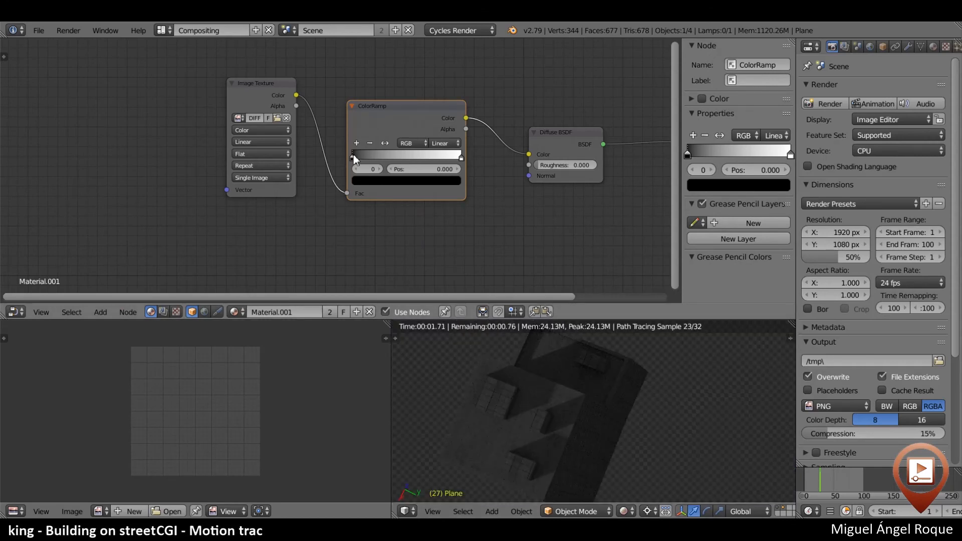
drag(354, 159, 371, 159)
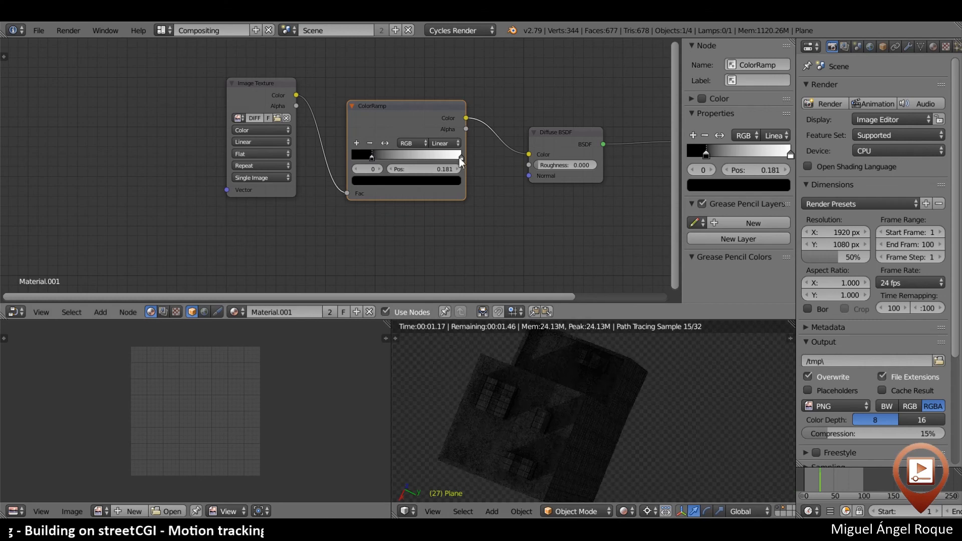
drag(461, 159, 399, 158)
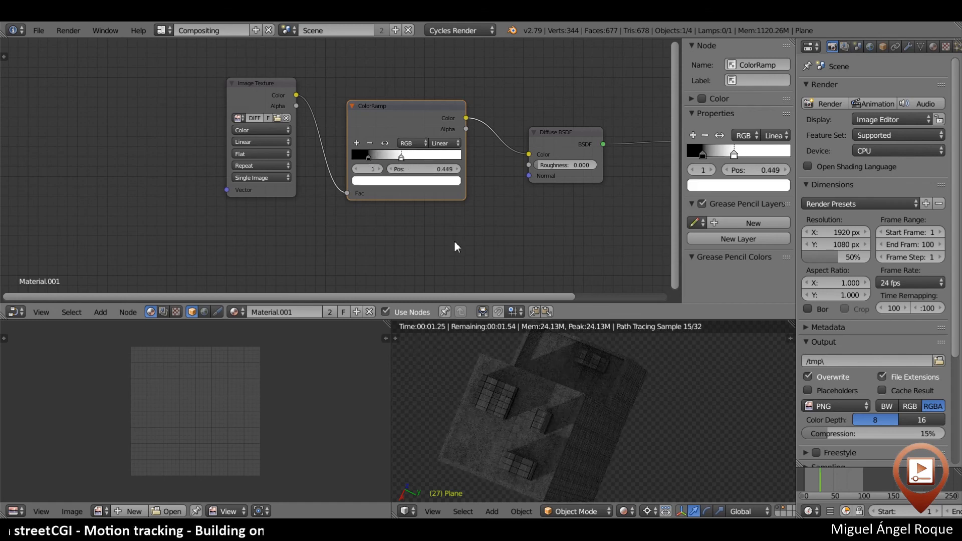
Render the current frame, switch the node editor to the compositing nodes, and maximize it
key(F12)
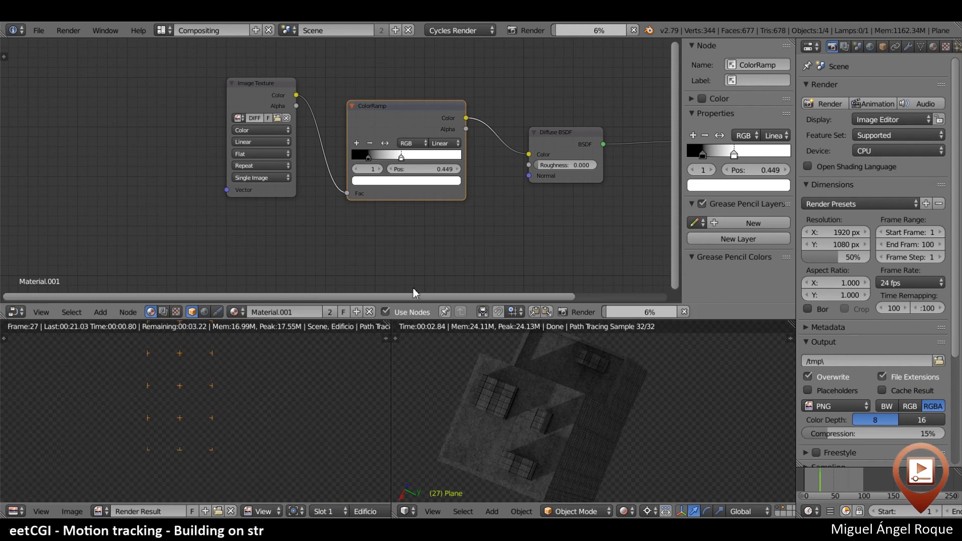
click(163, 311)
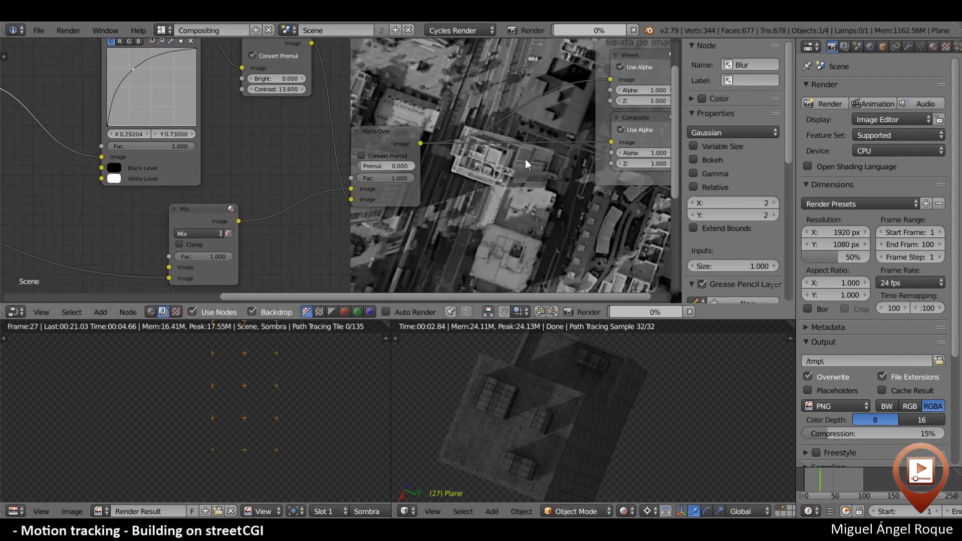
key(ctrl+Up)
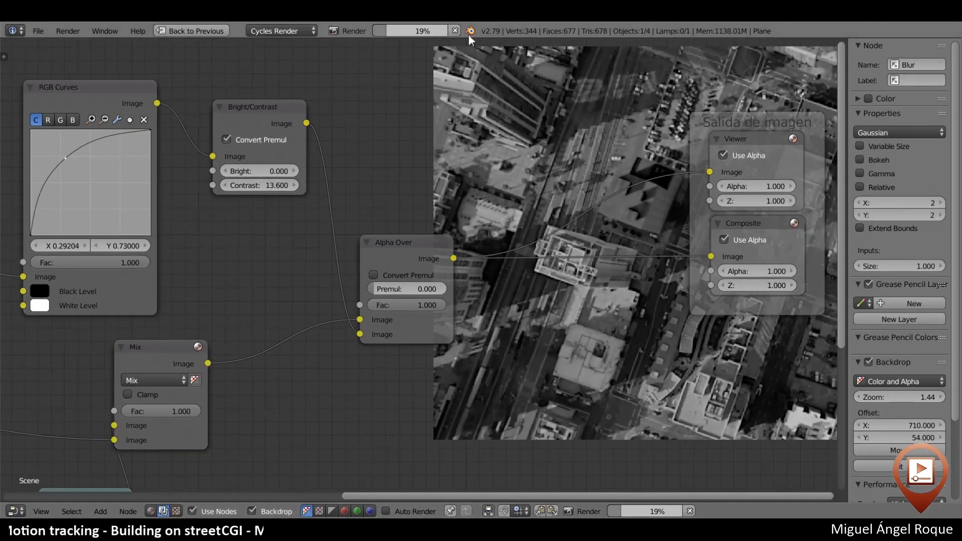
Examine close up in the backdrop how the re-rendered building's contrast and texture match the surrounding footage
middle_drag(653, 205, 760, 243)
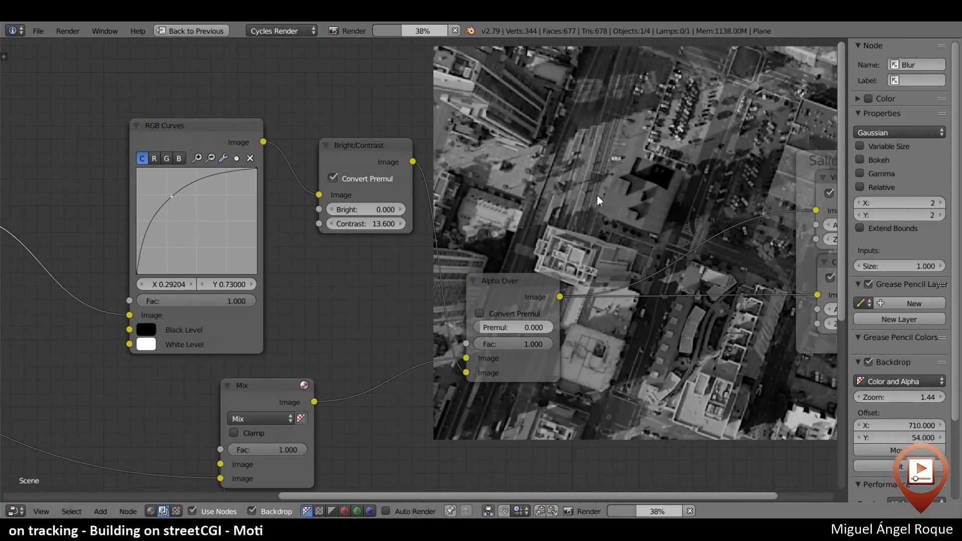
key(alt+v)
key(alt+v)
key(alt+v)
key(alt+v)
middle_drag(468, 172, 440, 185)
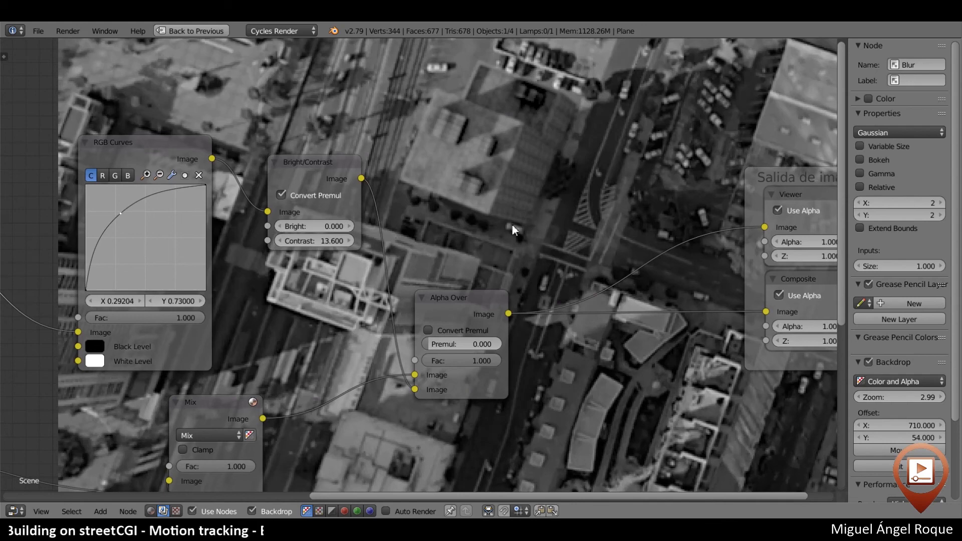
scroll(512, 225, down, 3)
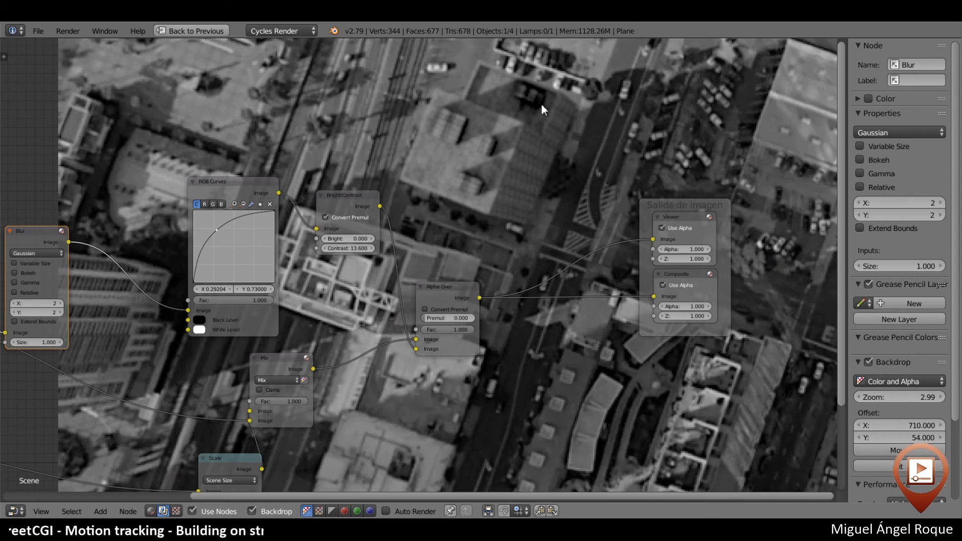
scroll(581, 200, down, 2)
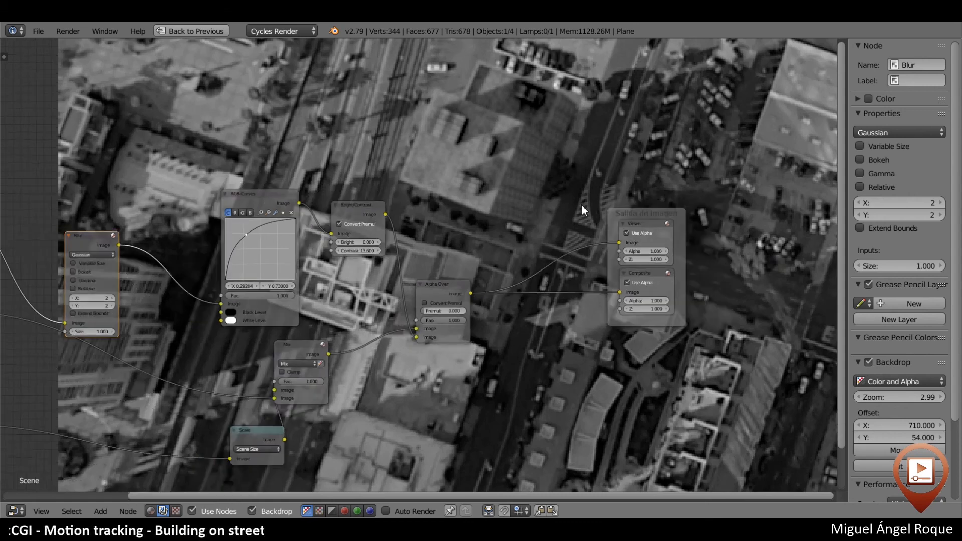
Shrink the backdrop to a zoom of 1.00 and reposition it to view the entire composited frame
key(alt+v)
key(alt+v)
key(alt+v)
key(alt+v)
key(alt+v)
key(alt+v)
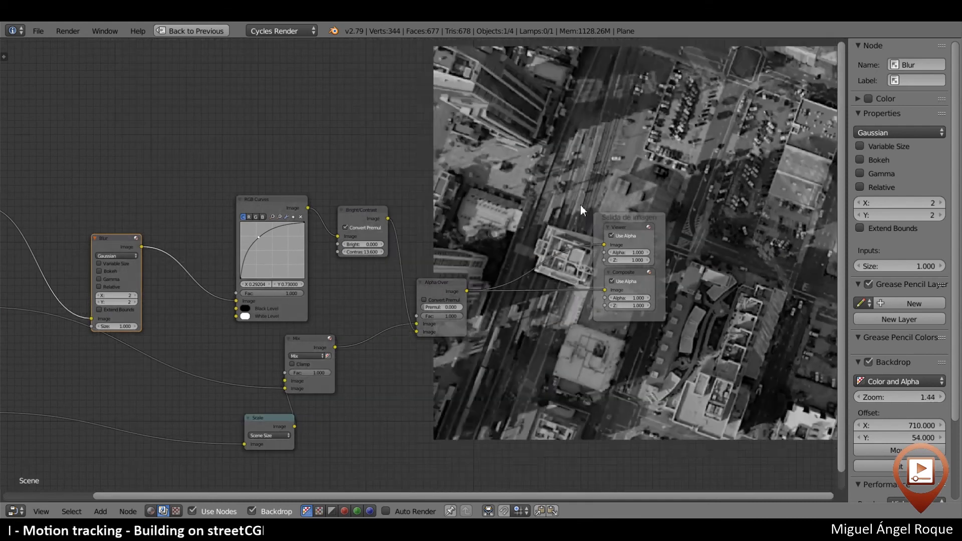
middle_drag(743, 171, 575, 140)
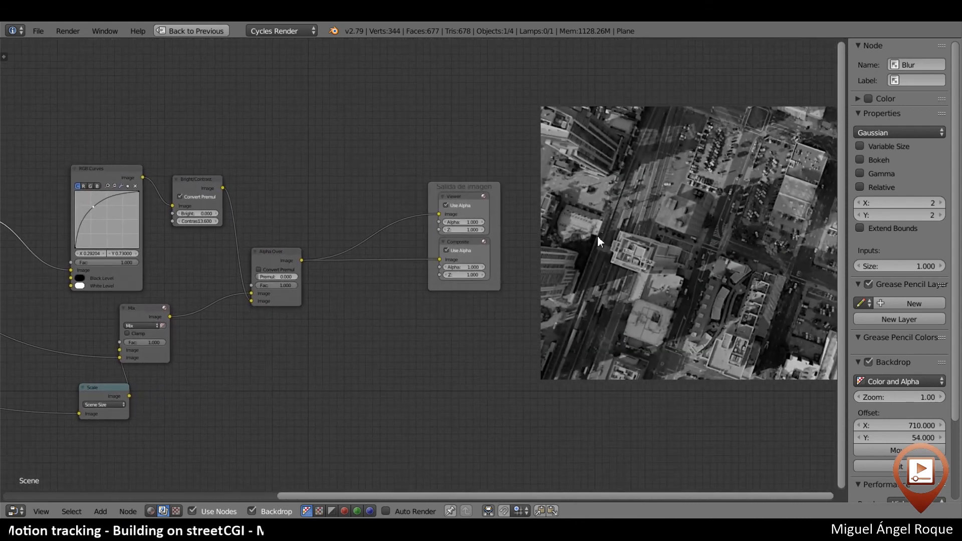
alt+middle_drag(633, 245, 380, 274)
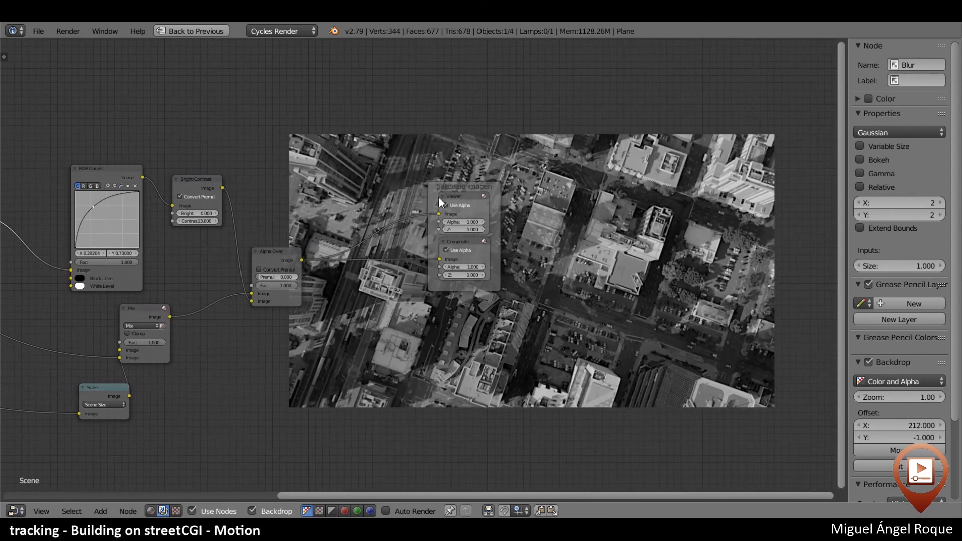
Circle the CGI building with a freehand grease pencil stroke over the backdrop, clear of the output nodes
middle_drag(437, 160, 324, 484)
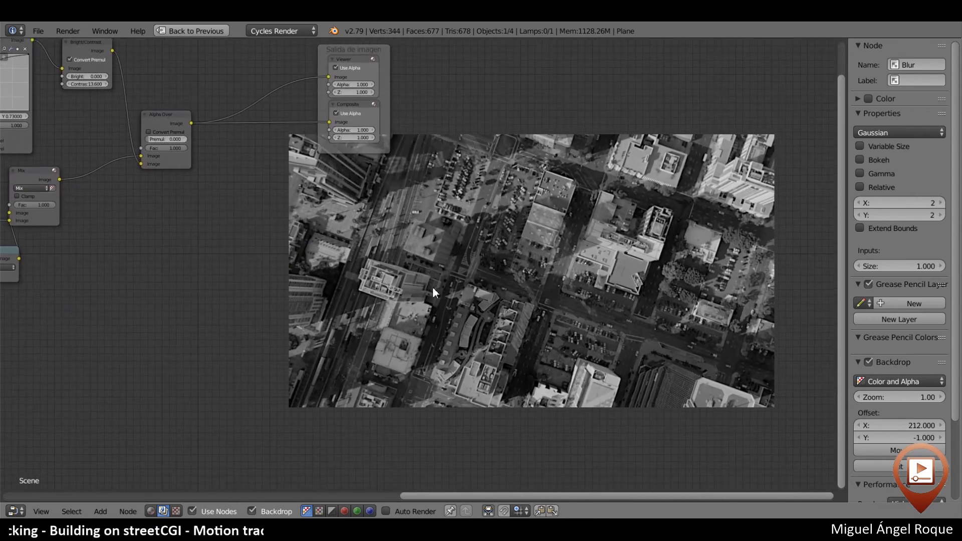
mouse_move(397, 290)
mouse_down()
mouse_move(407, 295)
mouse_move(488, 243)
mouse_move(423, 193)
mouse_move(388, 241)
mouse_up()
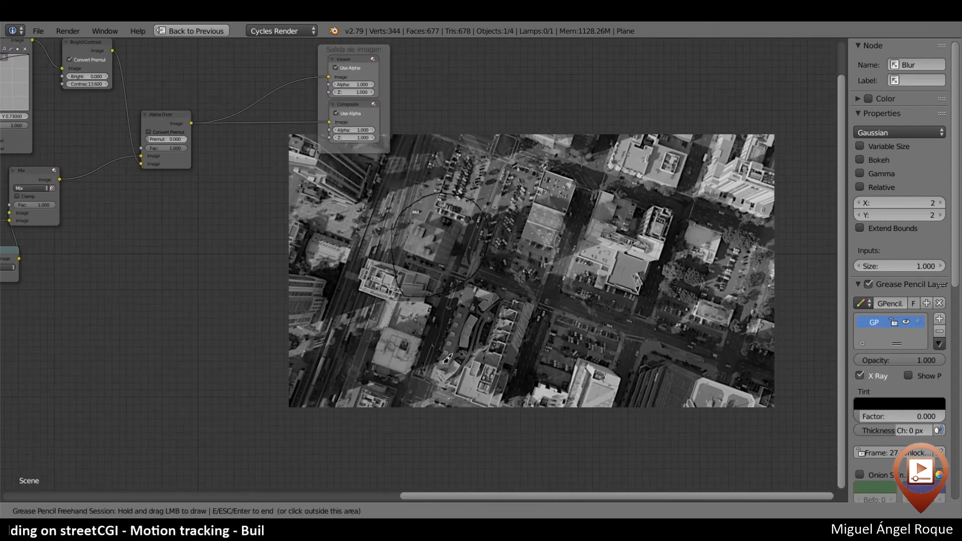
key(Escape)
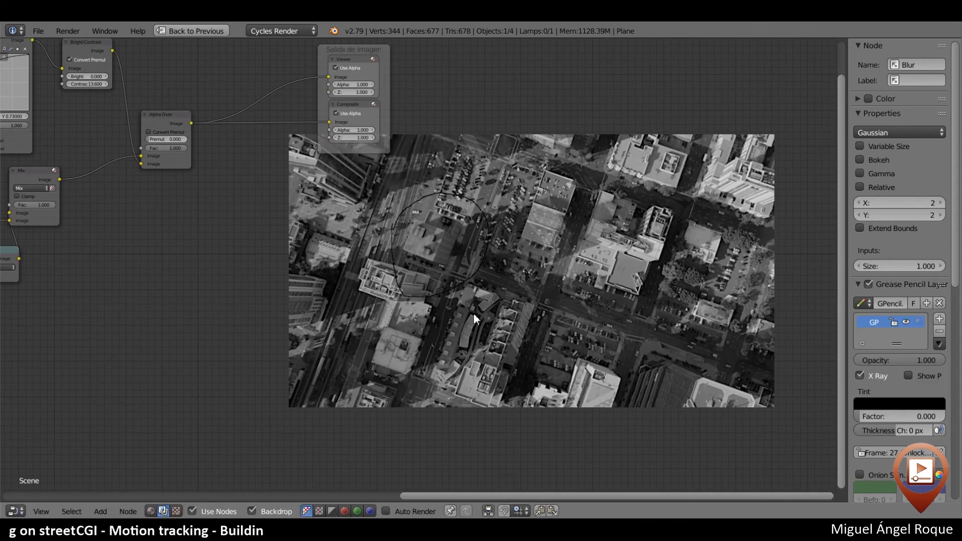
Enlarge the backdrop and align the CGI building with the drawn circle, then restore the full layout
key(alt+v)
key(alt+v)
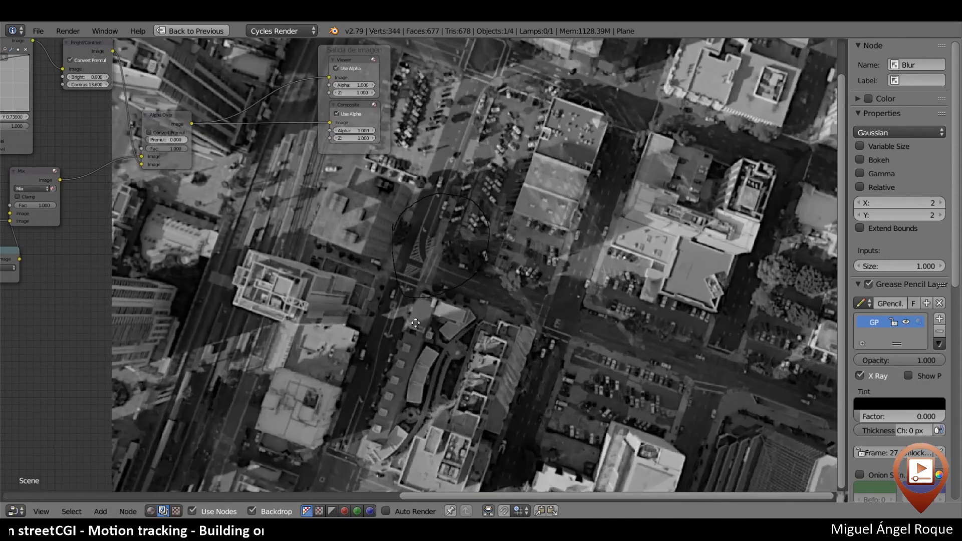
mouse_move(372, 317)
alt+middle_down()
mouse_move(474, 354)
mouse_move(436, 332)
mouse_move(423, 347)
alt+middle_up()
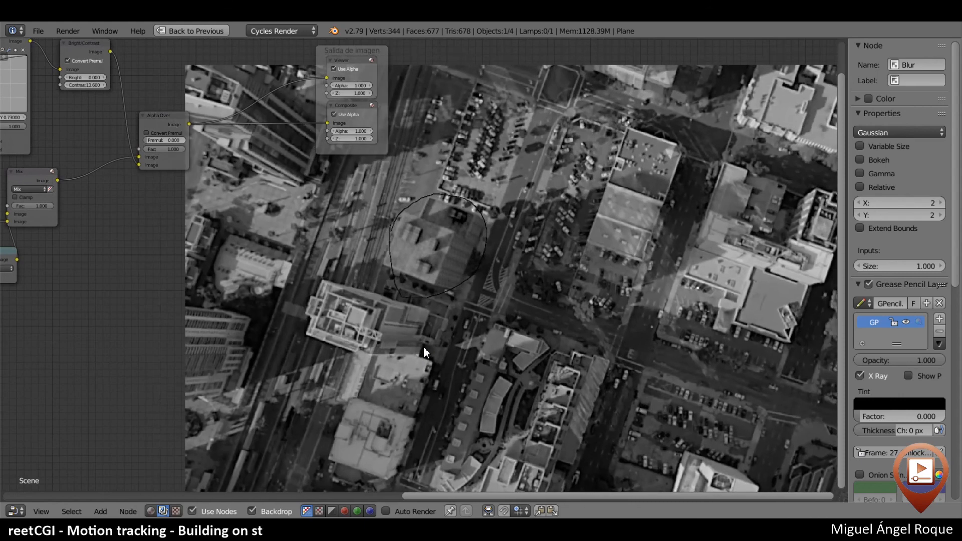
key(ctrl+Up)
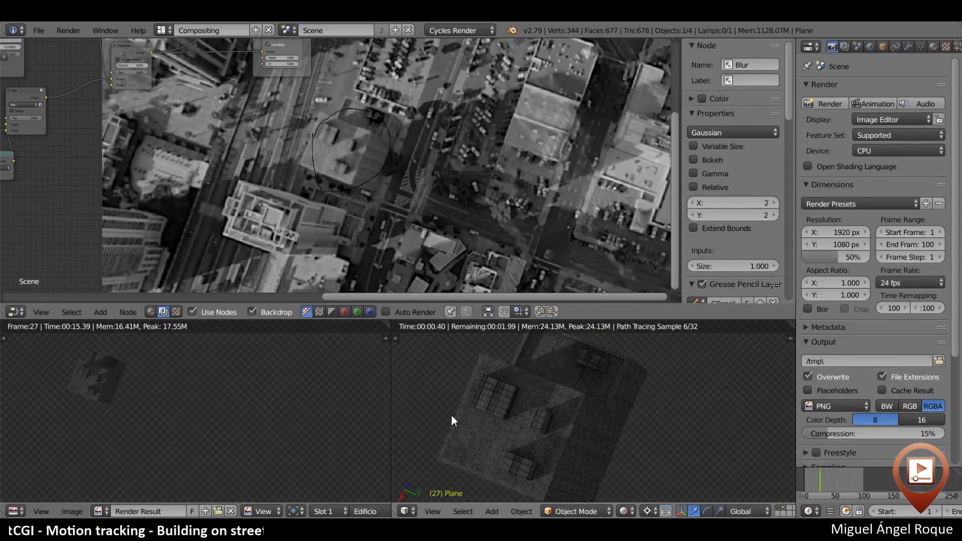